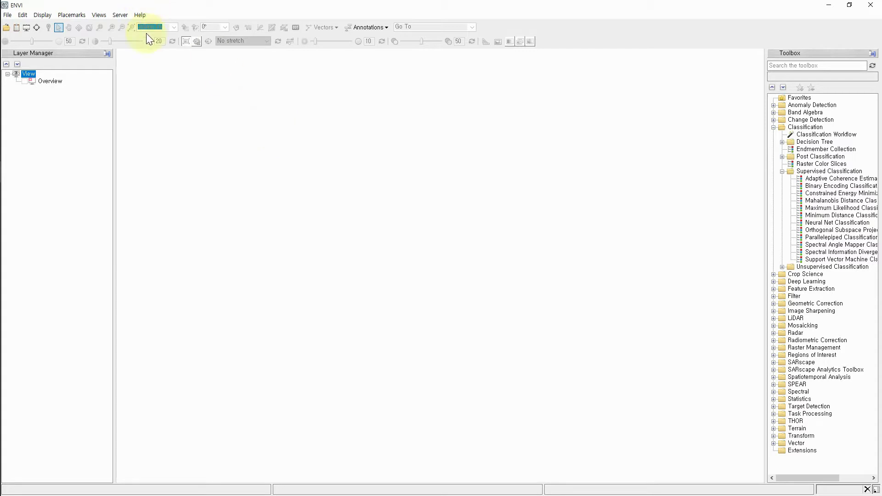
Open the qb_boulder_msi image from the ENVI56 data folder
click(7, 16)
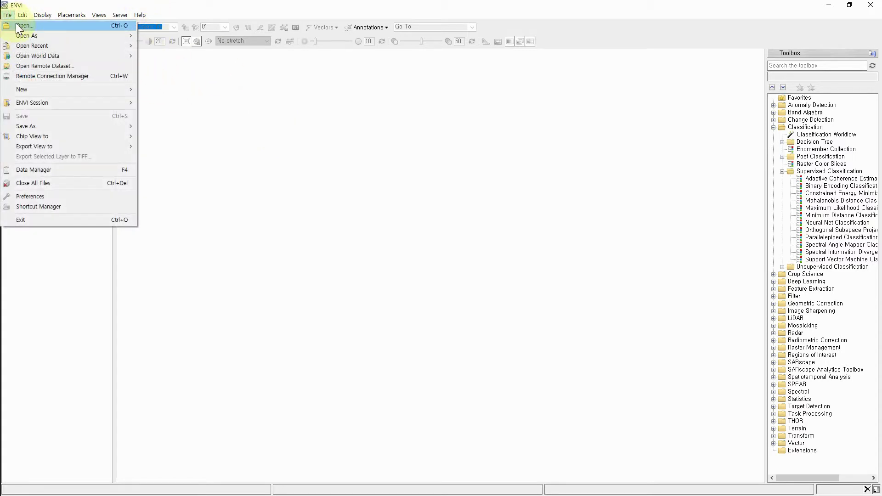
click(27, 53)
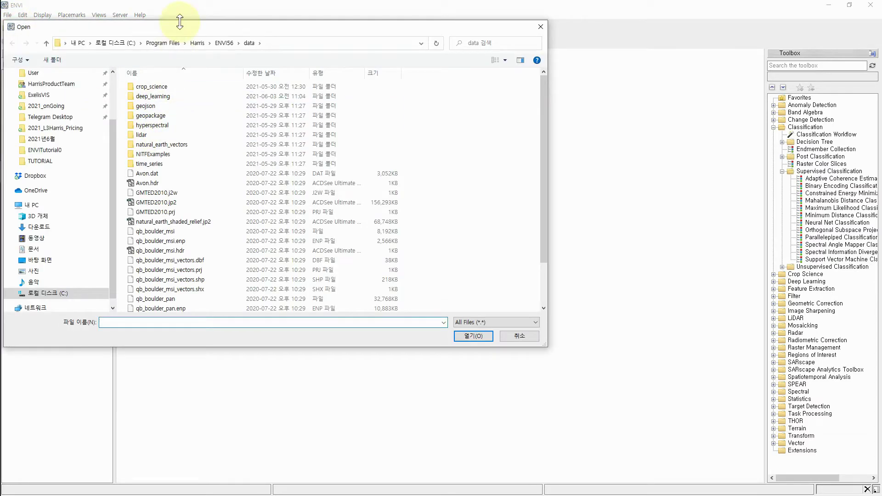
drag(180, 26, 300, 36)
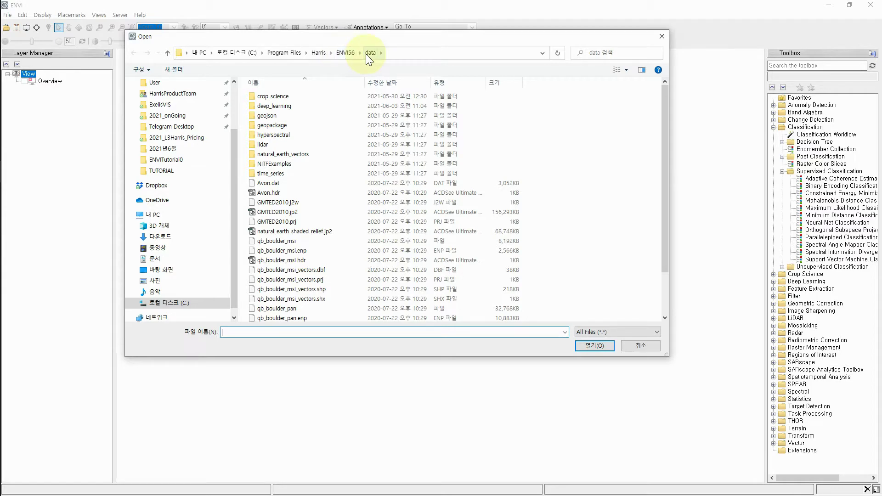
scroll(269, 196, down, 2)
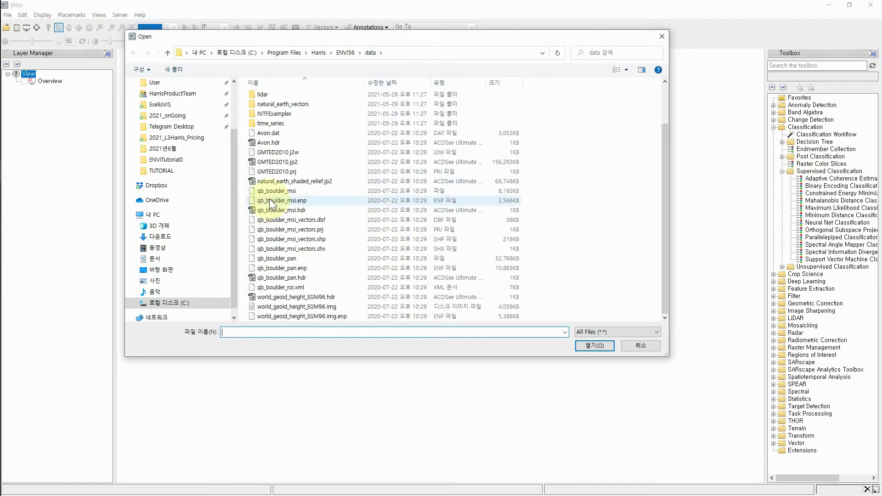
scroll(273, 212, up, 2)
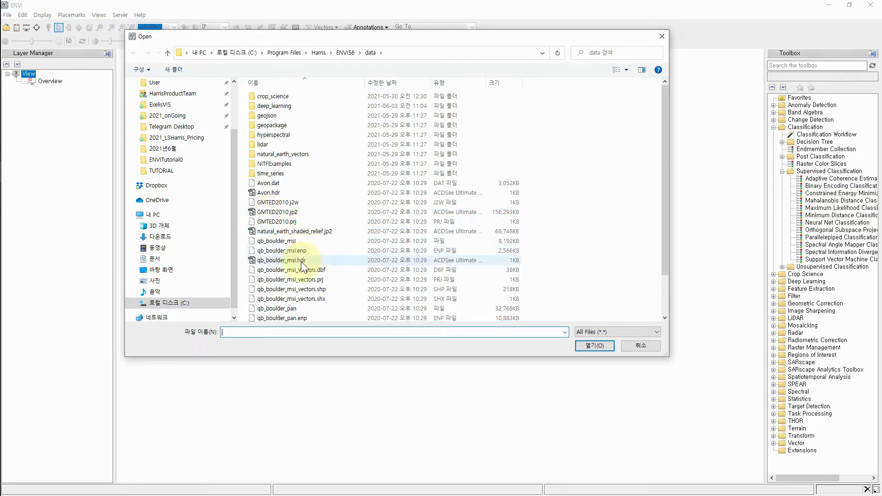
click(280, 242)
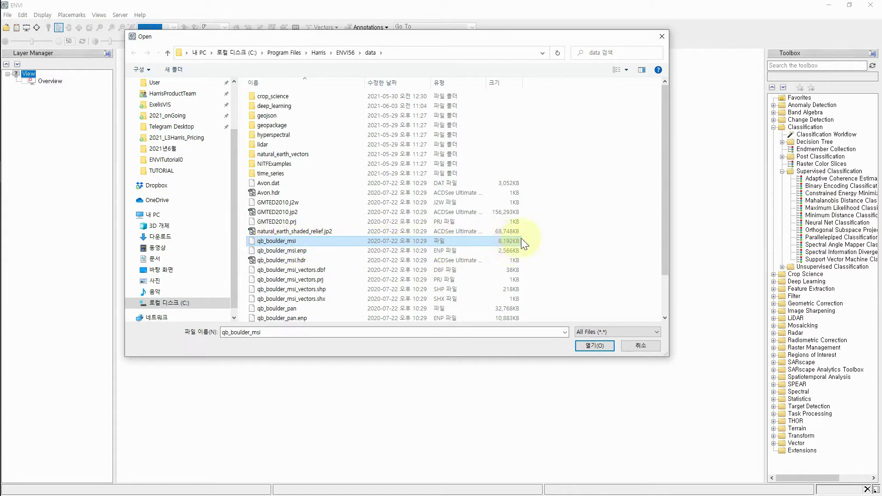
click(296, 260)
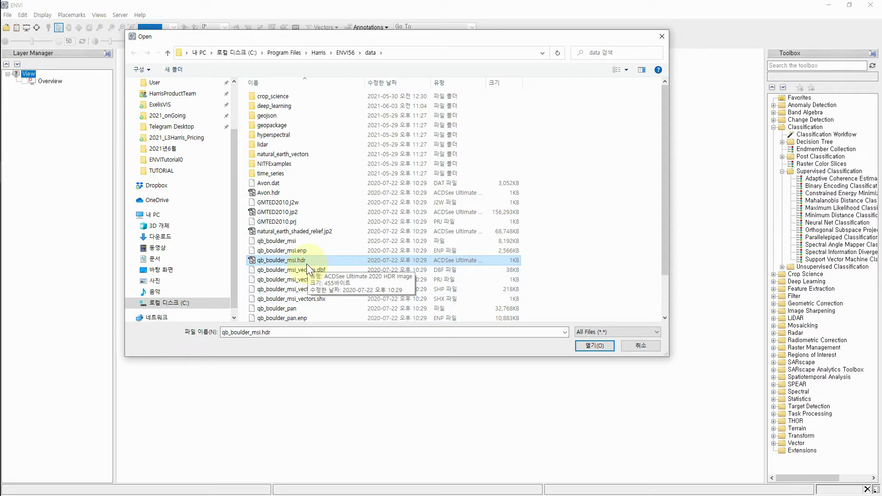
ctrl+click(295, 242)
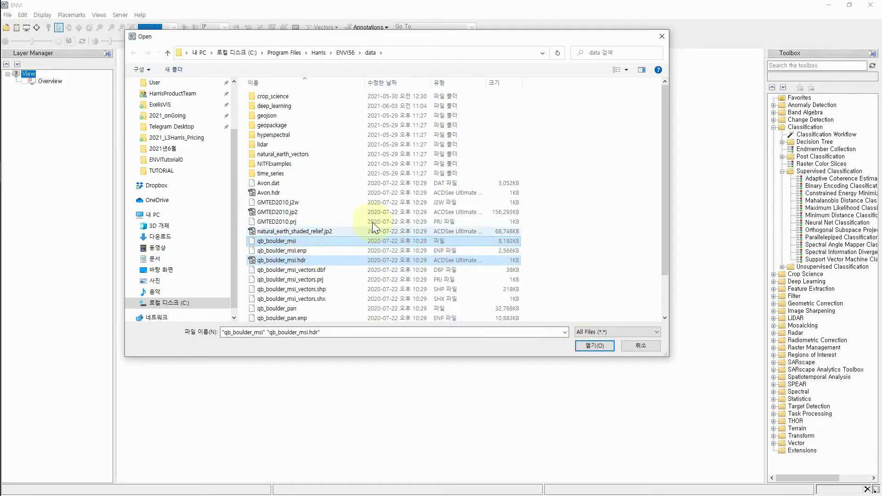
click(283, 242)
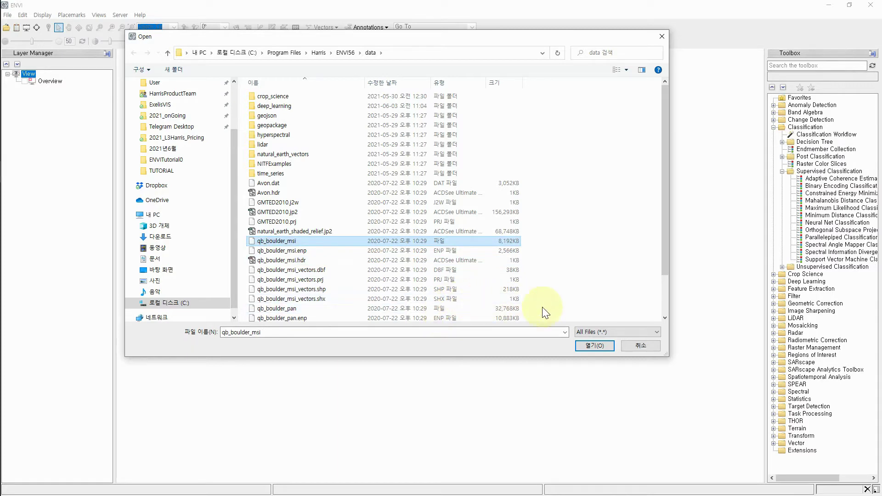
click(584, 347)
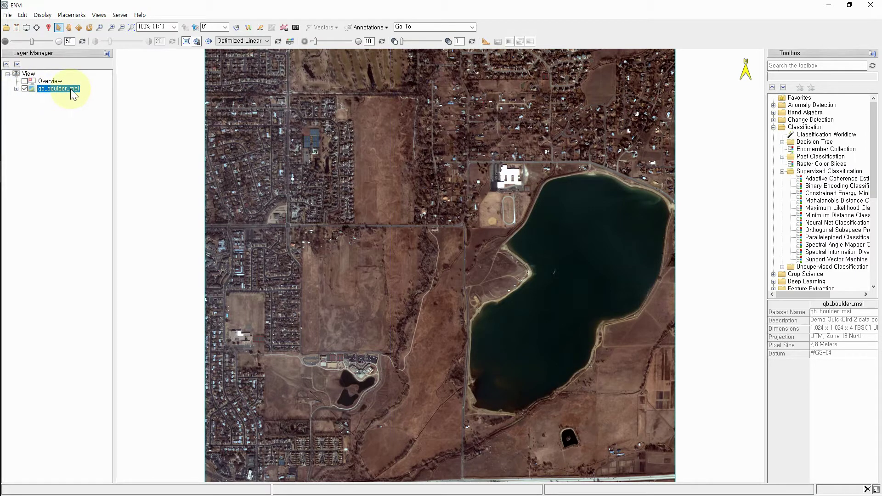
Hide and redisplay the qb_boulder_msi layer, and turn on the Overview window for the view
mouse_move(2, 339)
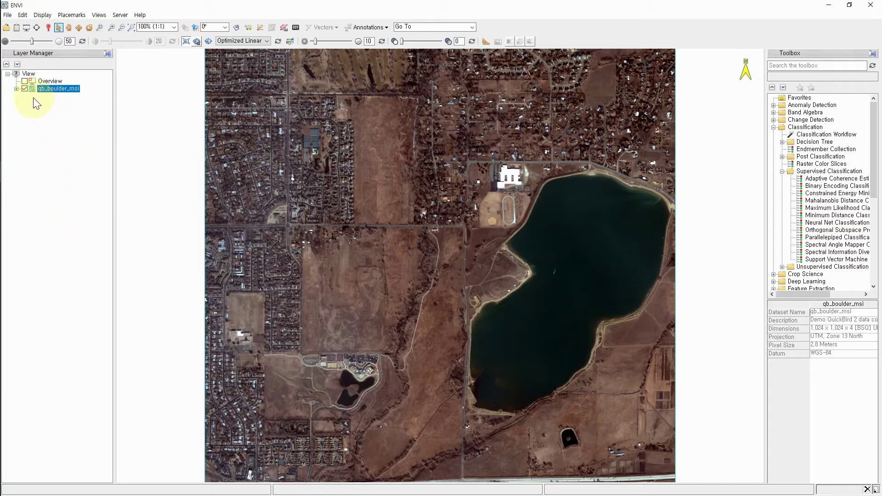
click(25, 89)
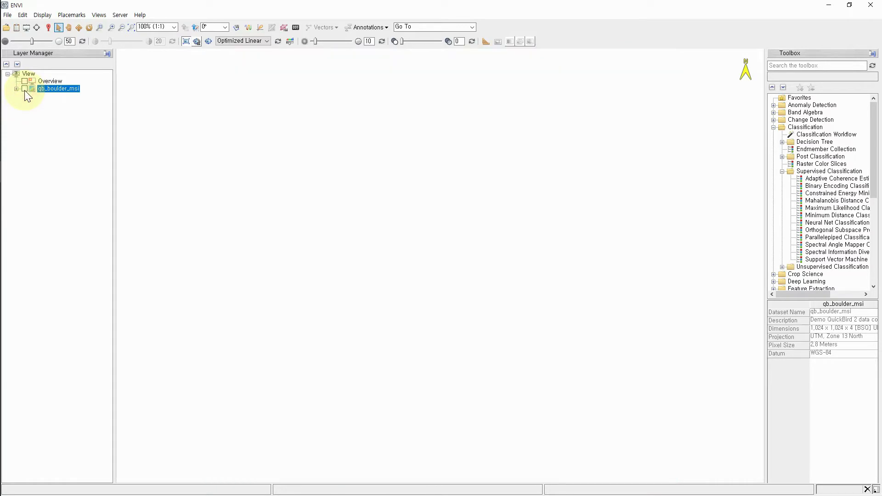
click(25, 89)
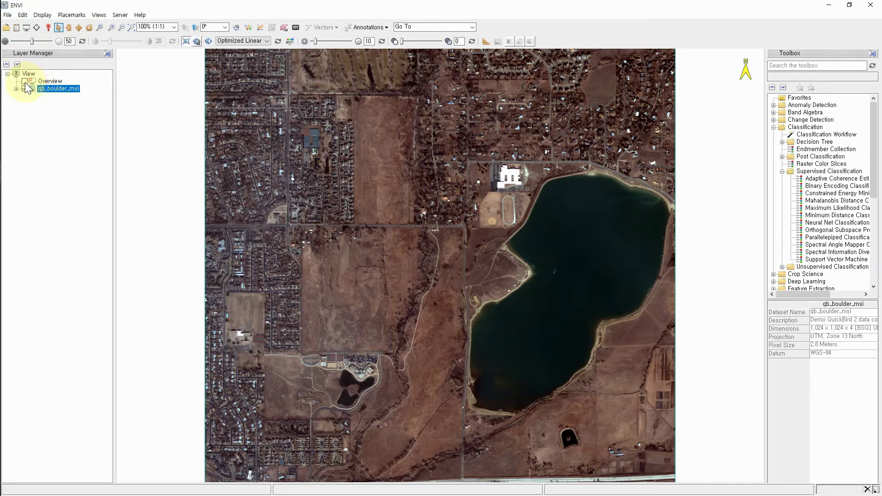
click(25, 81)
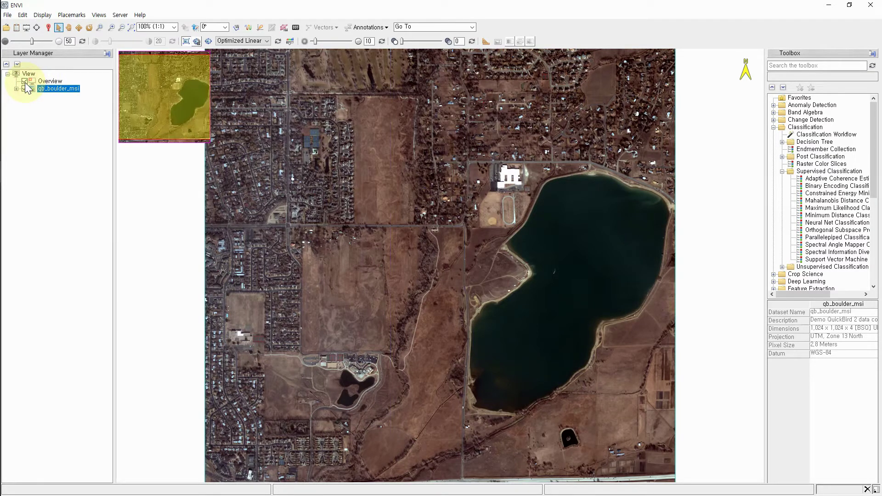
click(24, 81)
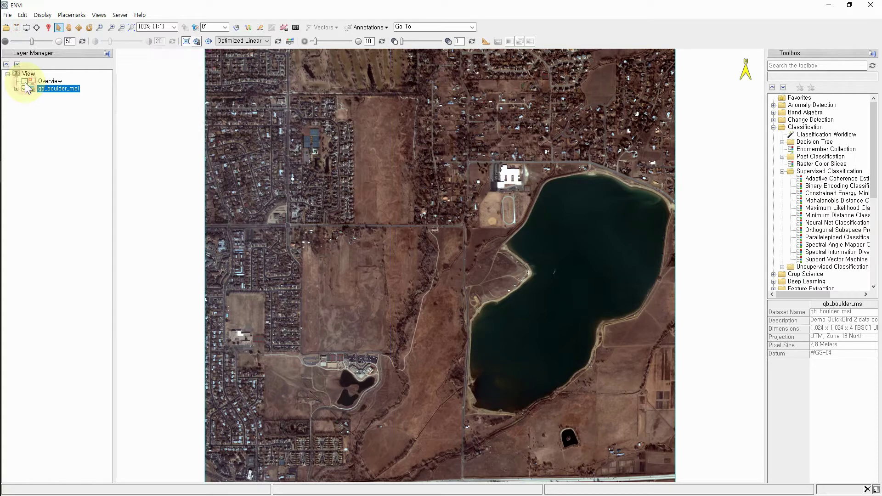
click(24, 82)
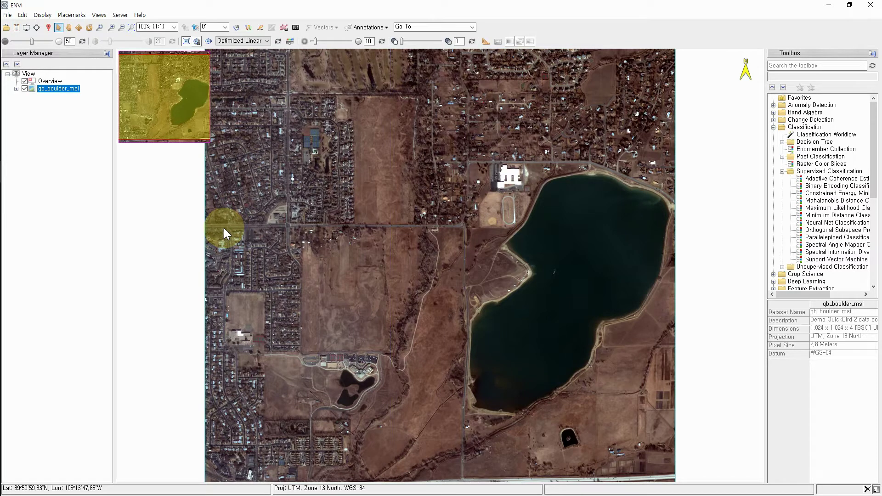
Zoom in to 381.5% and examine the area west of the lake with the help of the Overview, and hide the Overview
scroll(461, 336, up, 6)
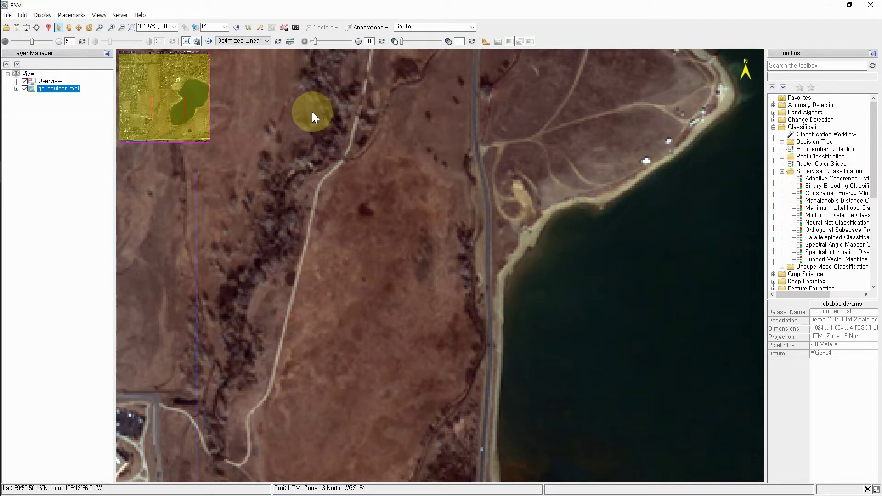
mouse_move(172, 103)
mouse_down()
mouse_move(197, 60)
mouse_move(163, 91)
mouse_up()
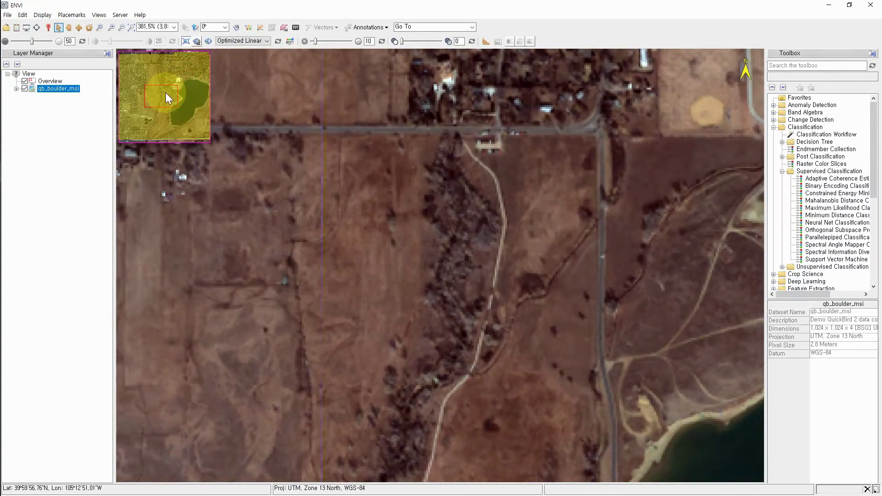
drag(414, 250, 575, 366)
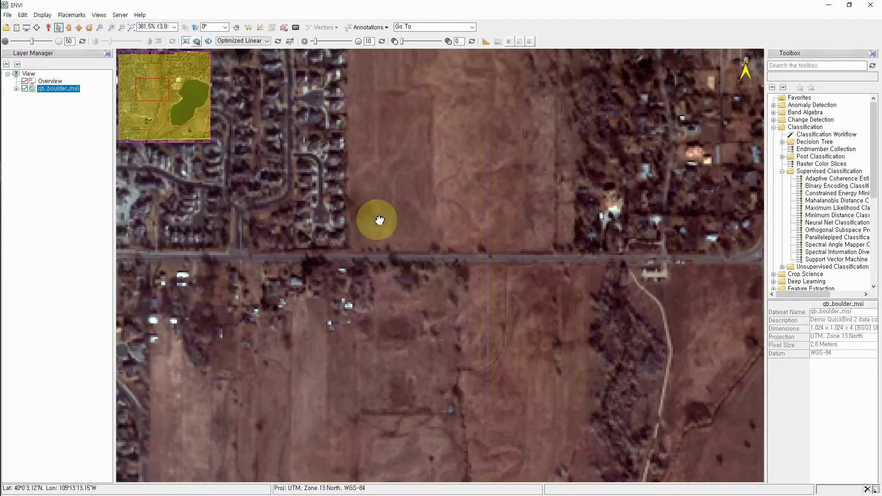
drag(379, 221, 244, 266)
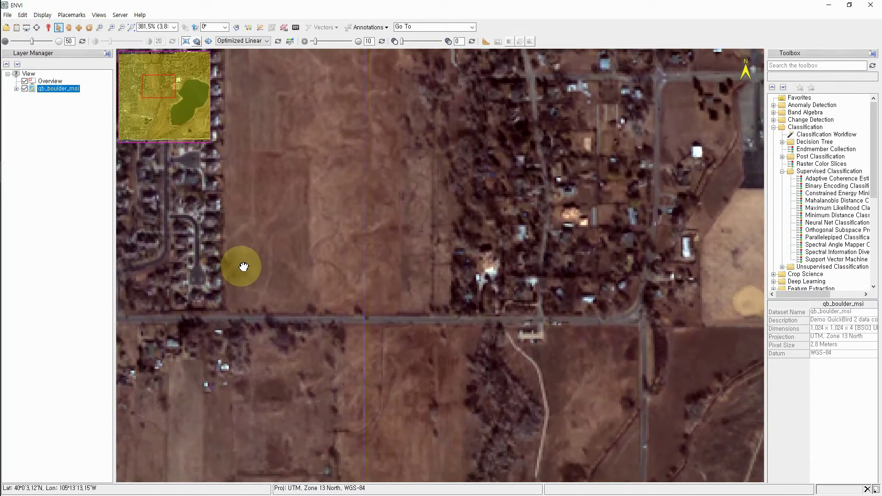
drag(611, 142, 429, 122)
drag(562, 332, 505, 248)
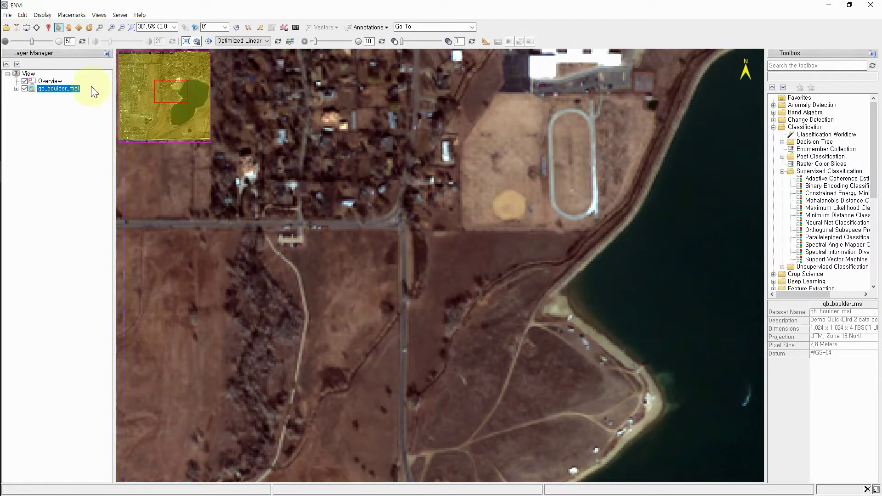
click(25, 81)
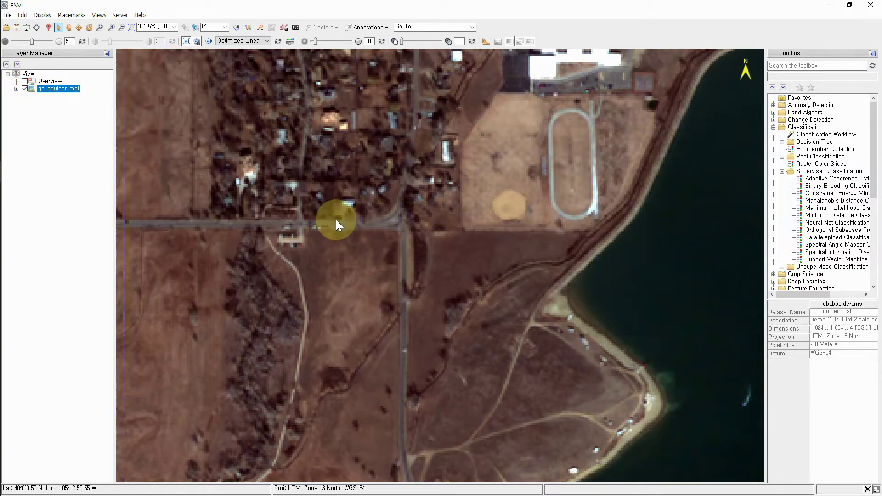
Examine the lake and surrounding fields at several magnifications, ending at 156.2% with the view shifted toward the western neighbourhoods
scroll(438, 270, down, 1)
scroll(434, 263, down, 2)
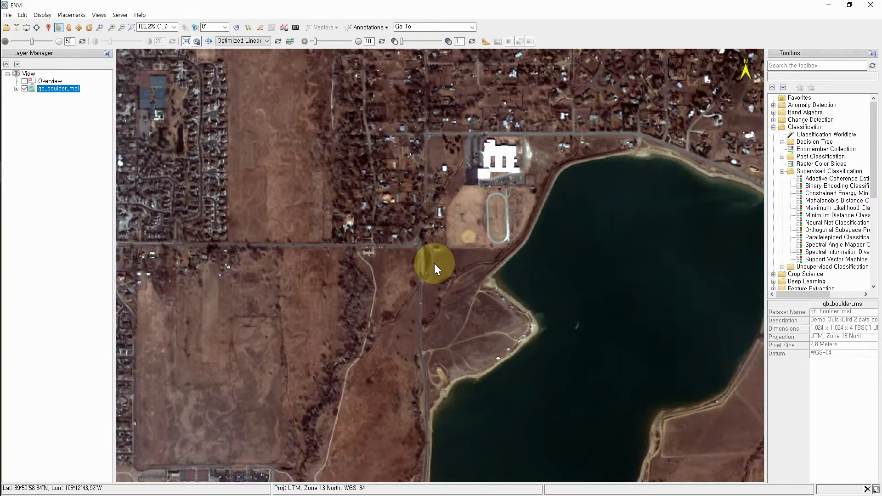
scroll(434, 264, down, 3)
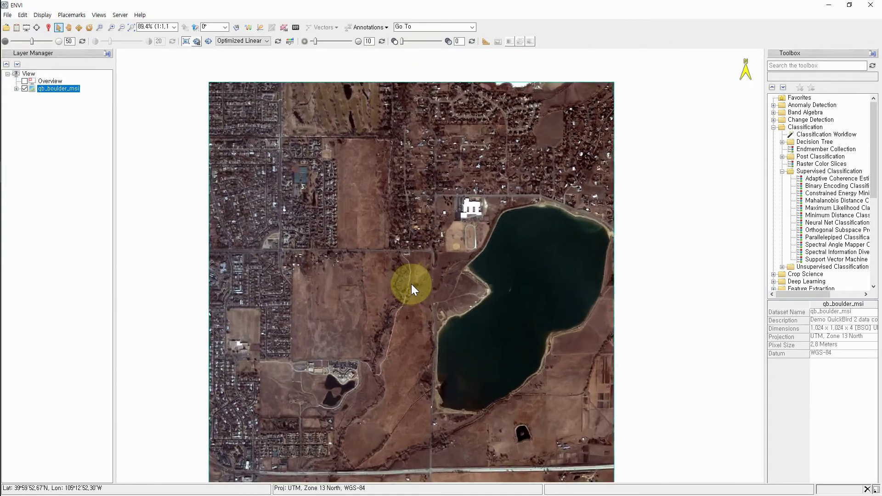
scroll(412, 283, up, 5)
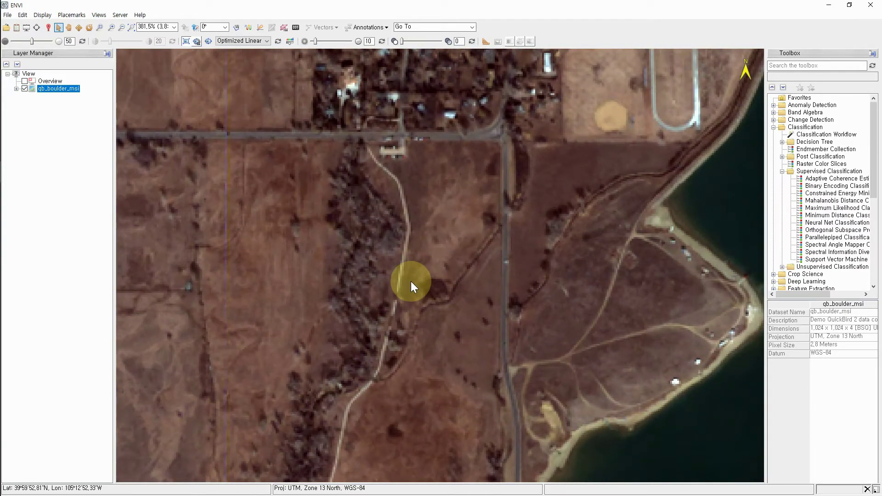
scroll(410, 281, down, 3)
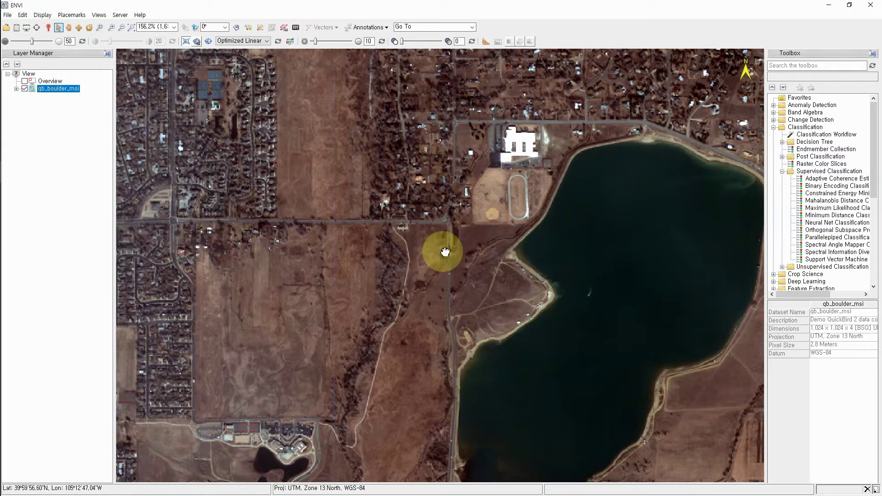
drag(446, 252, 506, 222)
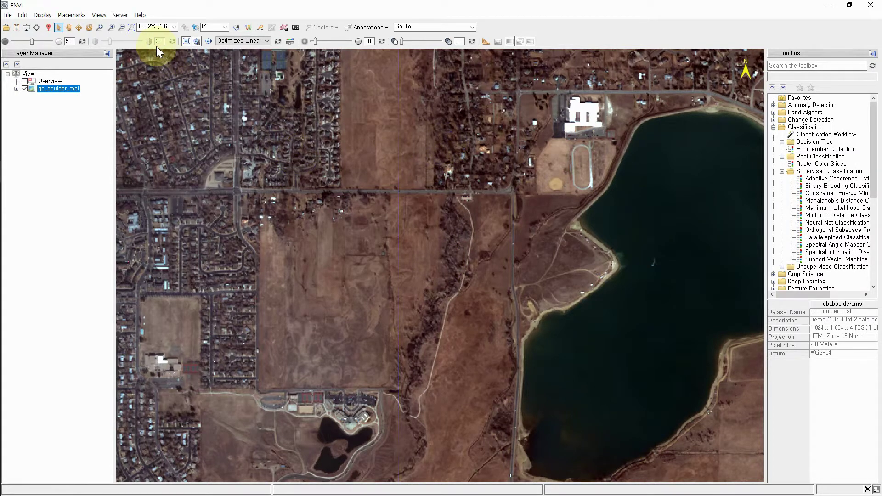
Fit the full extent of the qb_boulder_msi image in the view
click(114, 26)
click(120, 27)
click(120, 28)
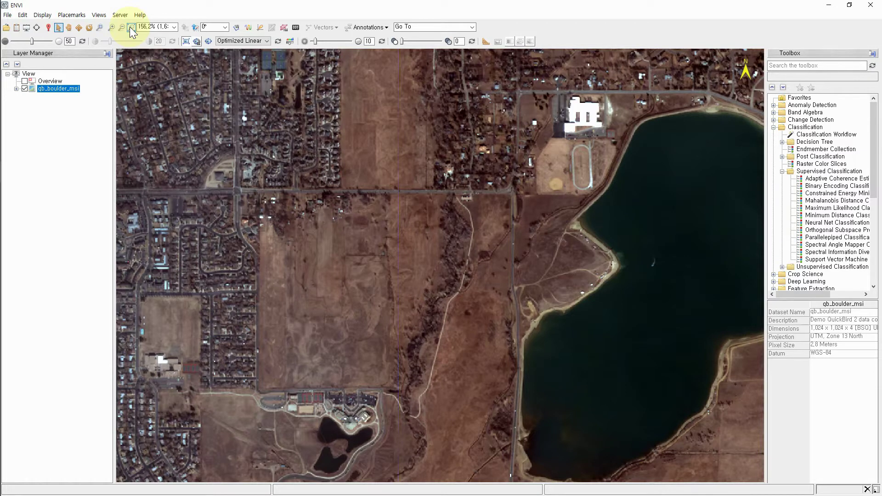
click(132, 28)
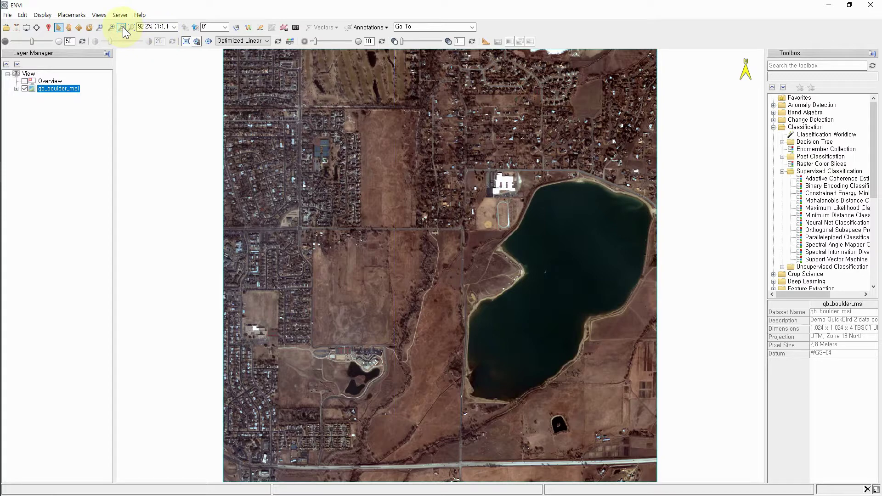
View the image at the preset scales 800% (8:1), 200% (2:1), 100% (1:1) and 50% (1:2)
click(173, 27)
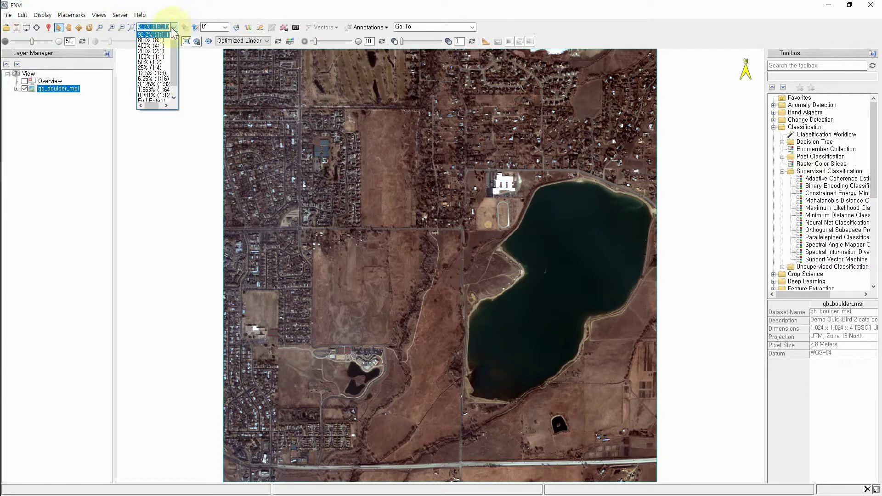
click(151, 41)
click(174, 26)
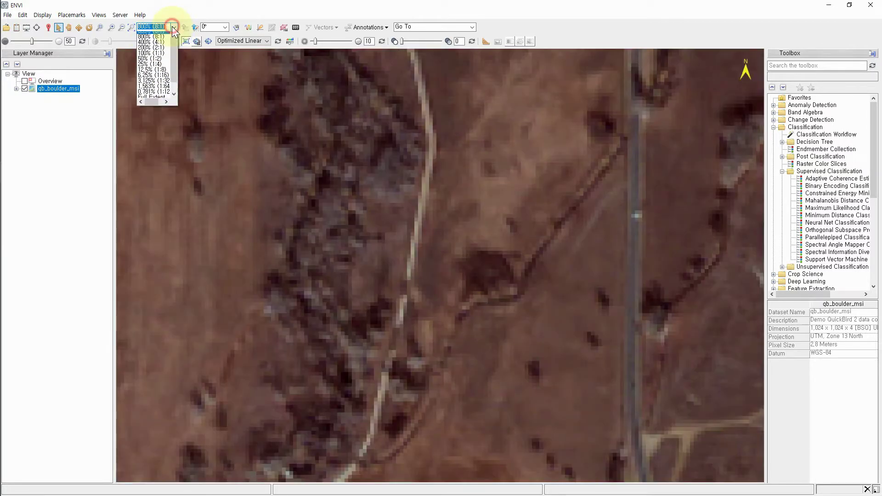
click(152, 51)
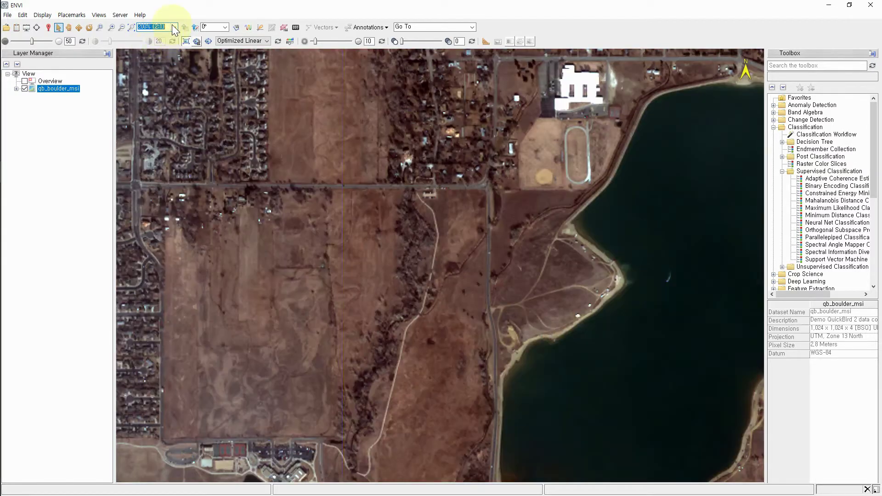
click(174, 27)
click(151, 57)
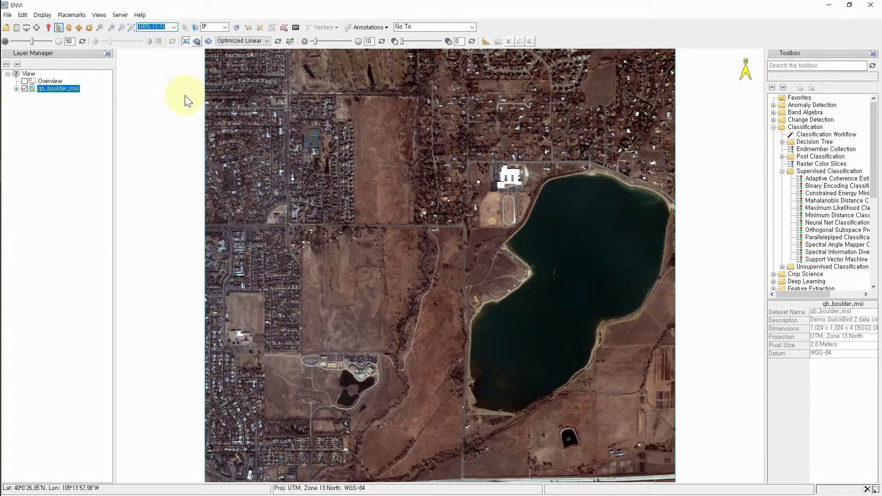
click(174, 27)
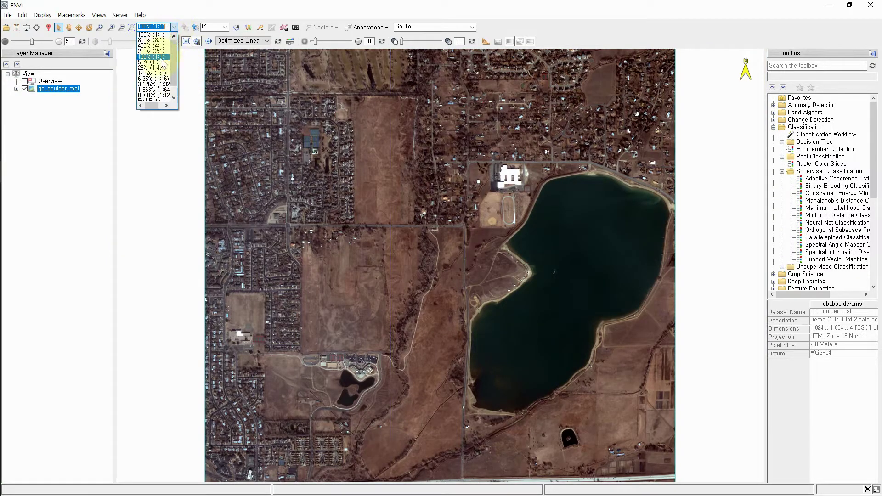
click(161, 63)
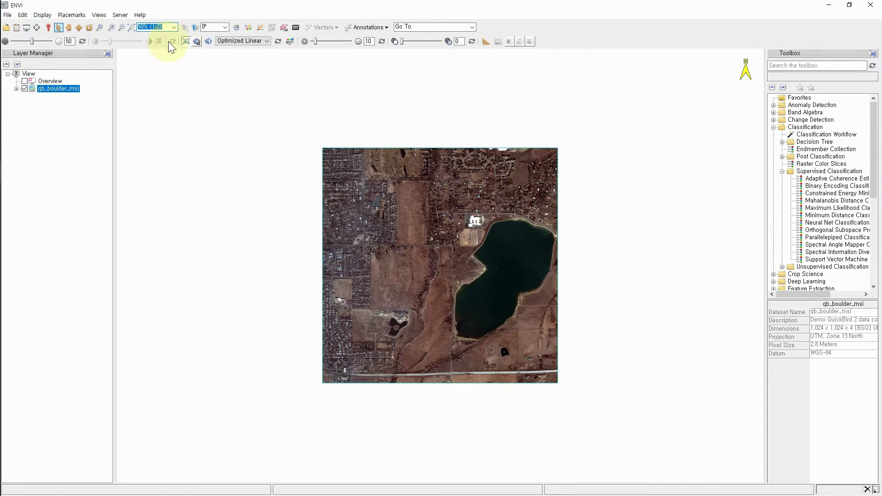
Magnify the wooded strip west of the lake from the 400% (4:1) scale with two zoom boxes, and restore the full extent
click(174, 27)
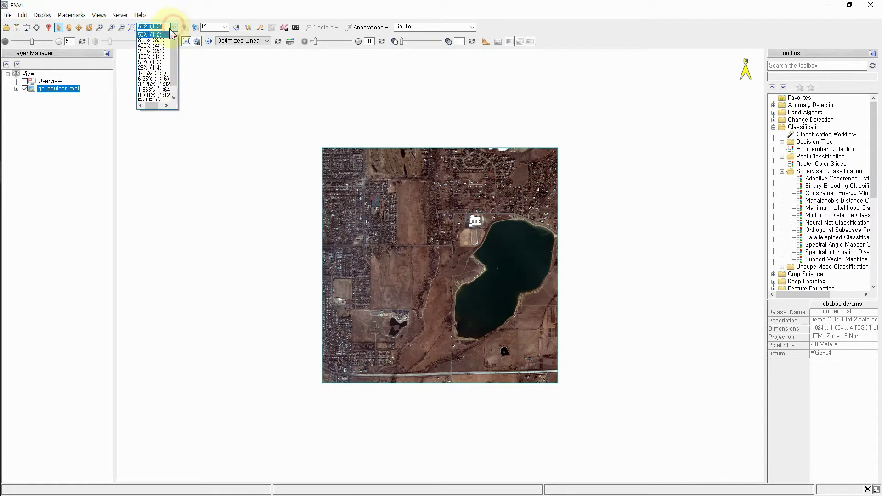
click(151, 45)
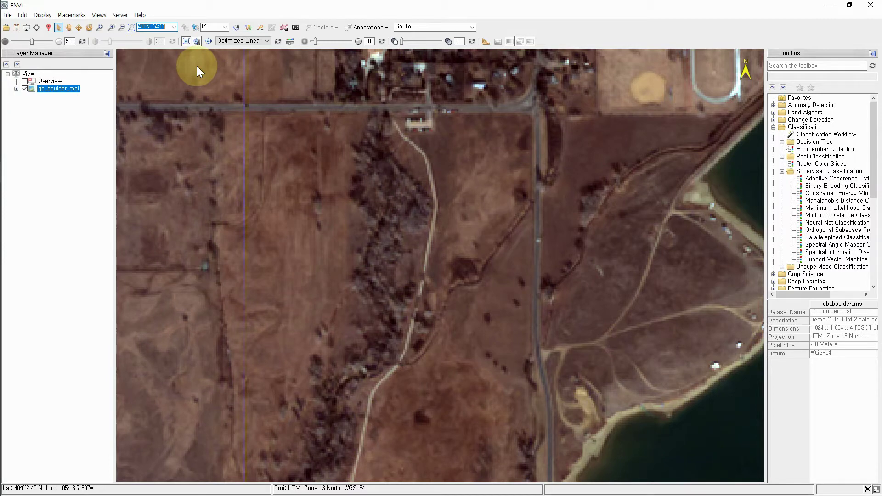
click(99, 27)
drag(193, 114, 633, 425)
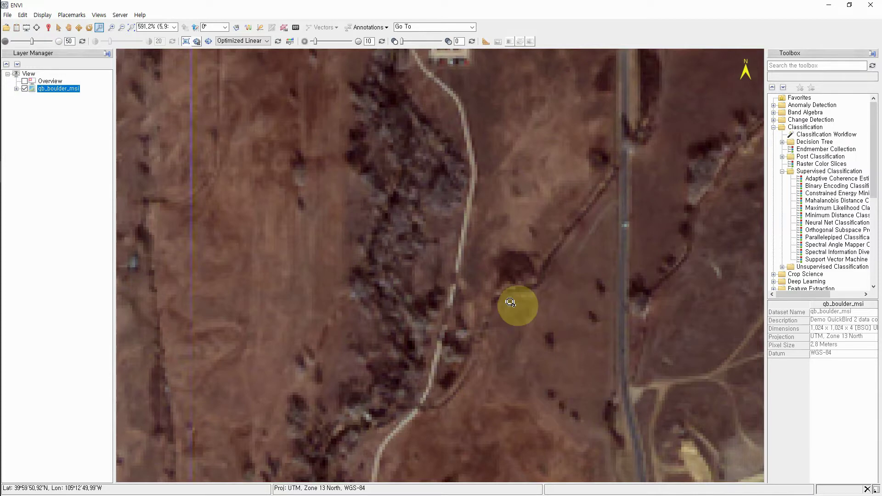
drag(293, 119, 556, 366)
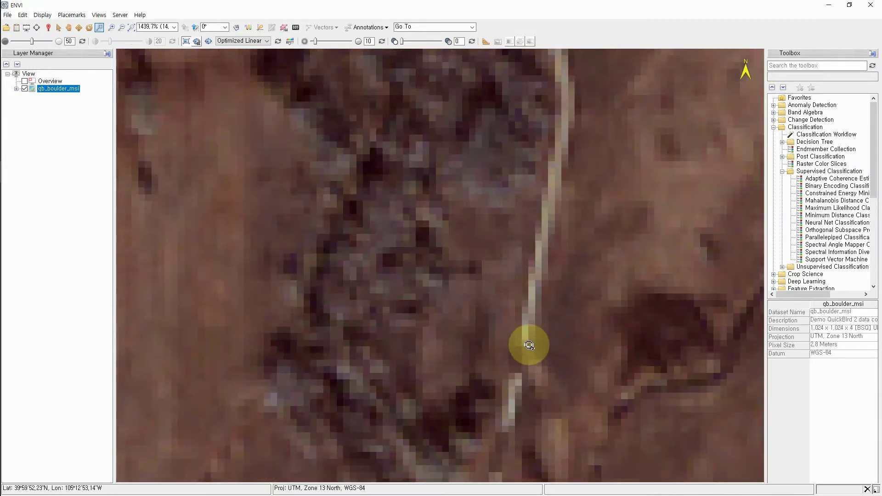
key(F12)
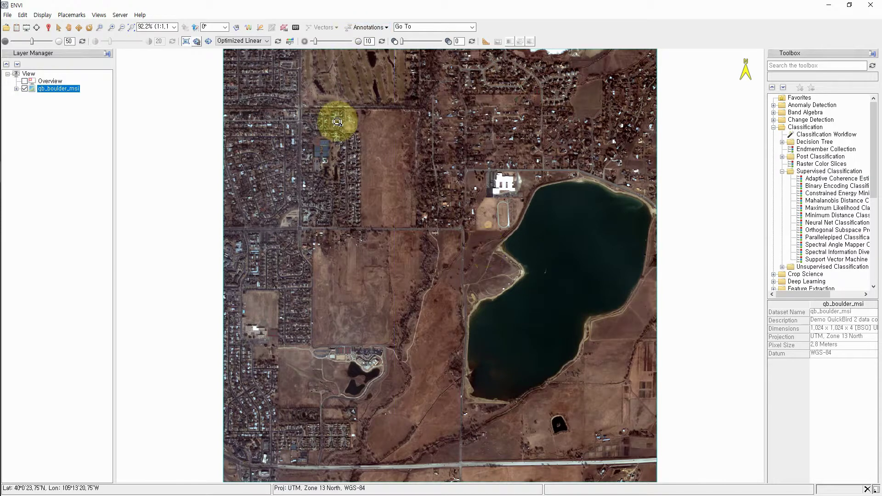
Rotate the image freehand about 27° clockwise, and reset it to north up
click(88, 27)
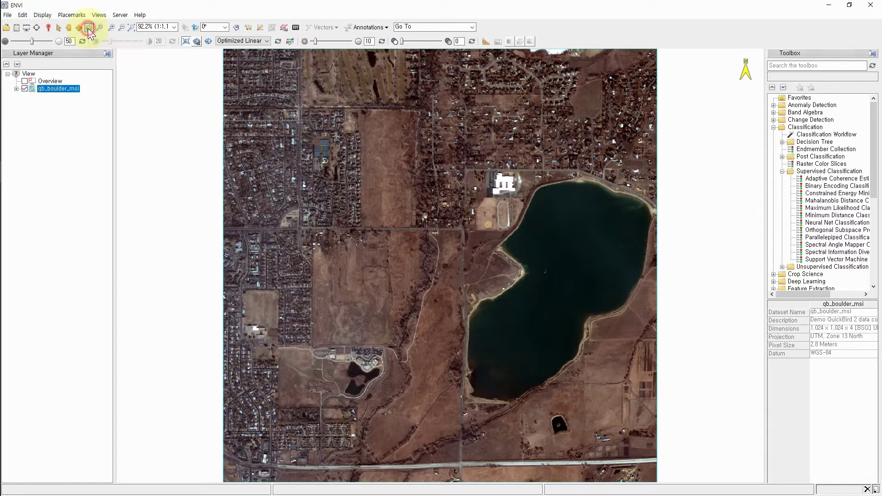
drag(347, 148, 411, 144)
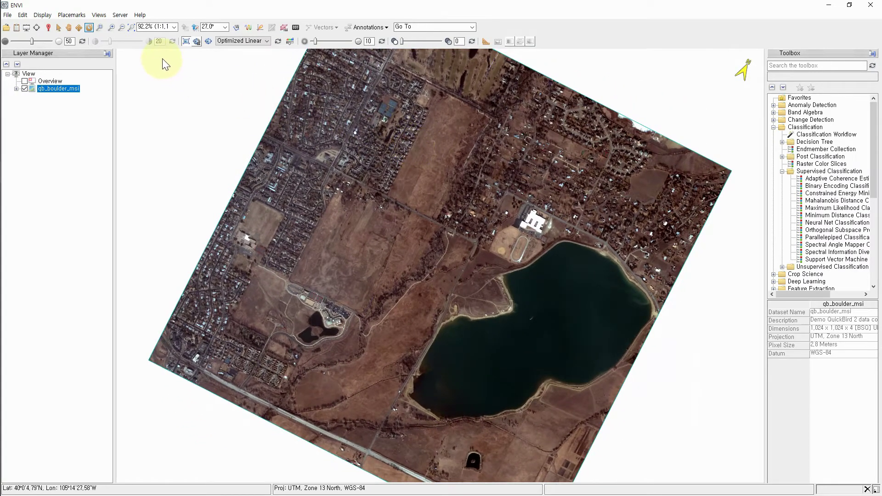
click(195, 28)
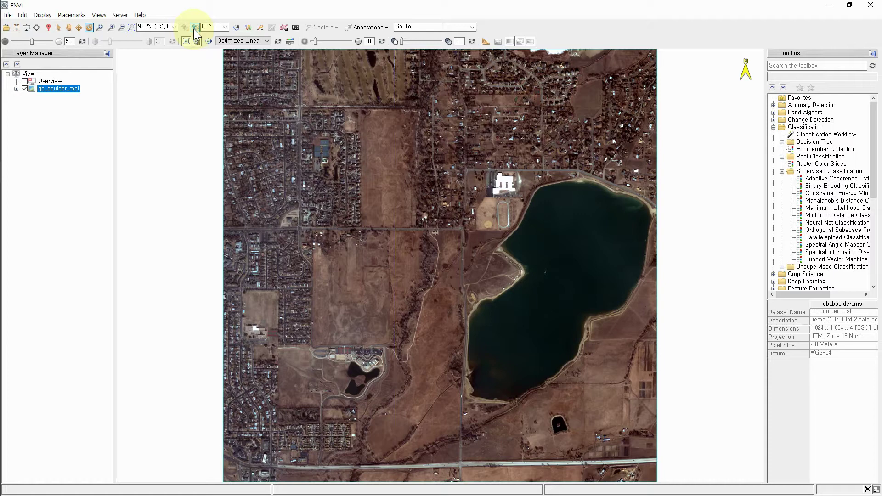
View the image at preset rotation angles including 180° and -90°, and reset it to north up
click(224, 27)
click(216, 42)
click(224, 28)
click(214, 50)
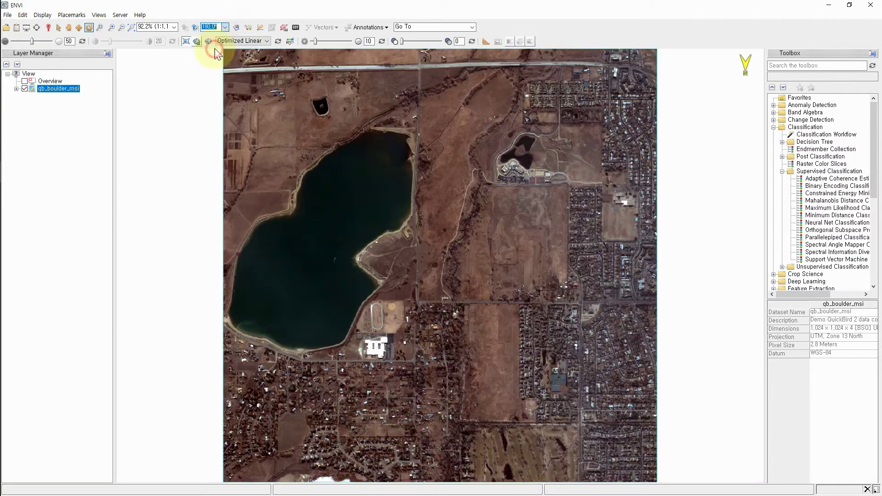
click(225, 28)
click(214, 57)
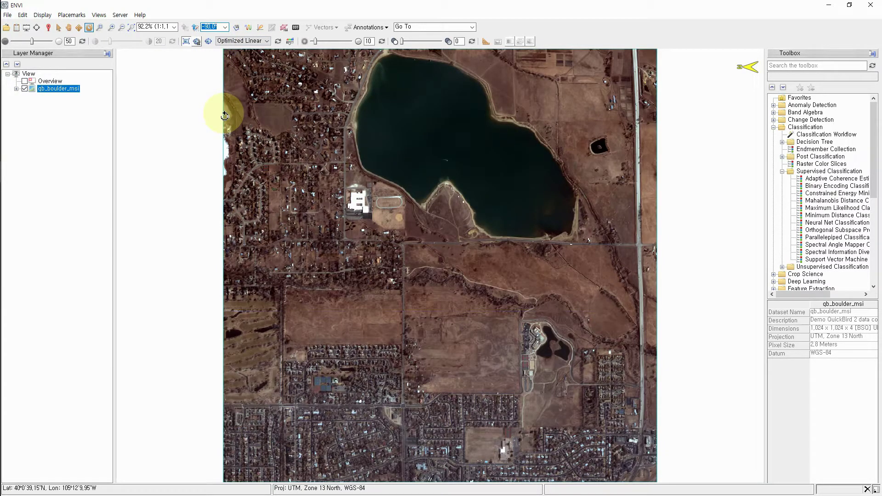
click(195, 27)
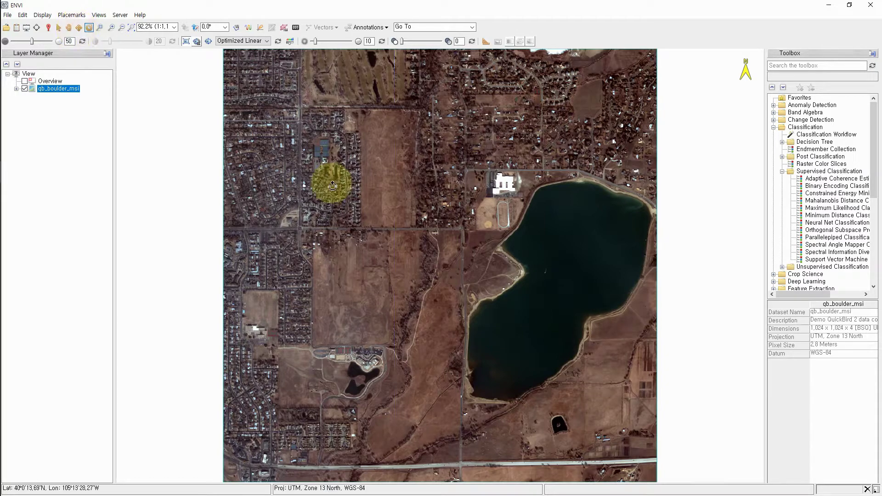
Zoom in to 563.7% and fly across the image from the fields over the lakeshore to the large white building
click(441, 264)
scroll(413, 259, up, 5)
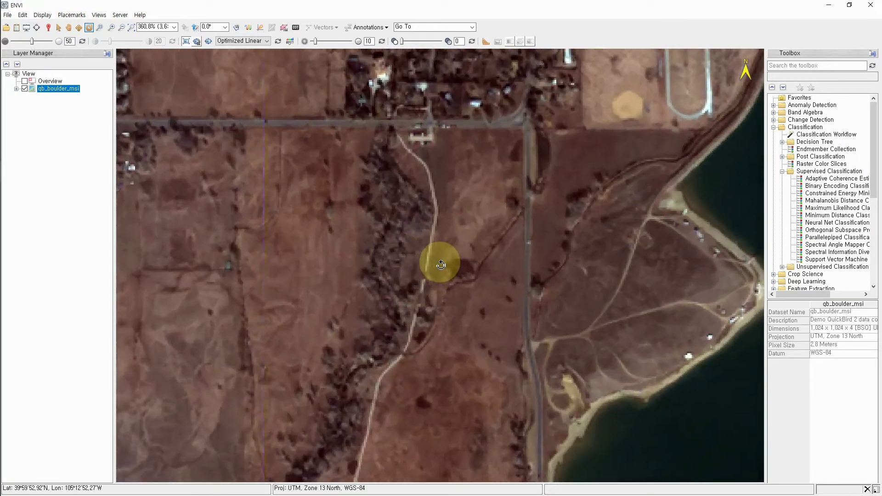
click(78, 27)
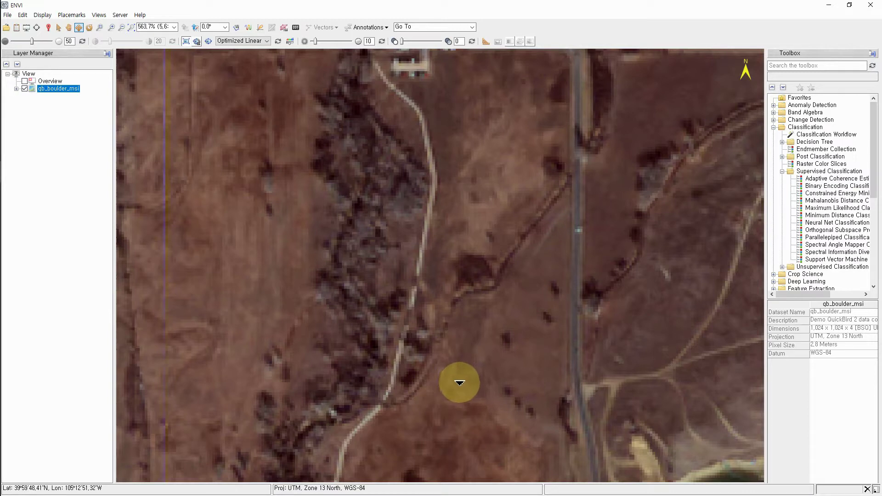
drag(492, 266, 555, 268)
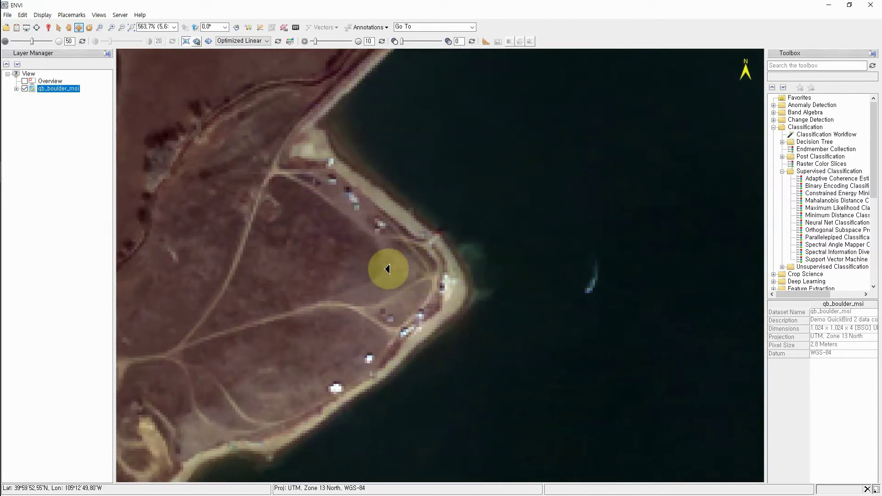
drag(408, 261, 445, 255)
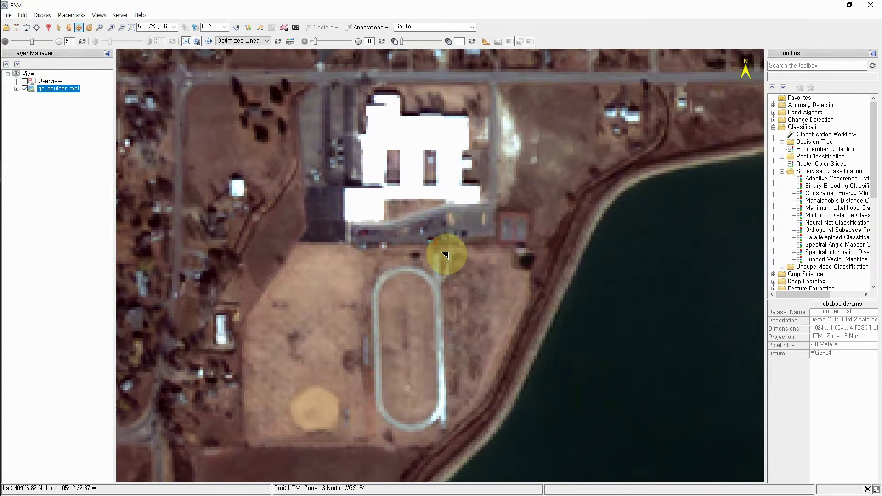
Pan around the large white building and the houses north of it with the Pan tool, and zoom out to 288.6%
click(69, 28)
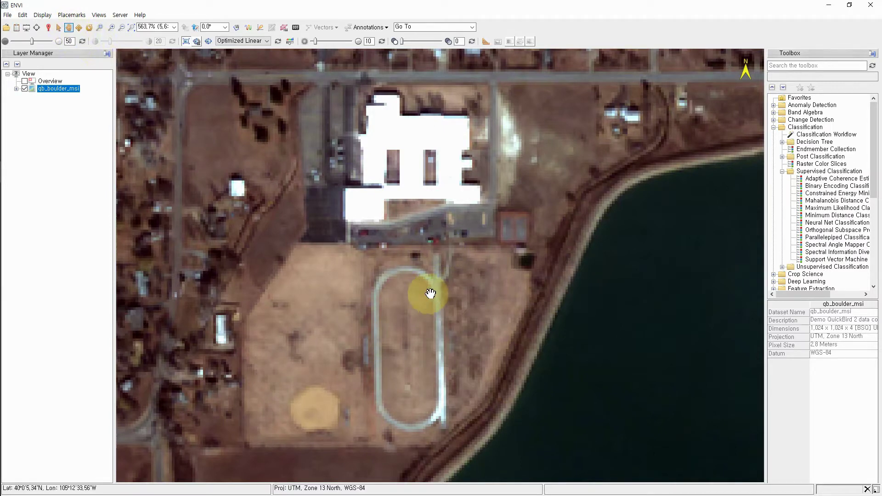
click(69, 28)
drag(431, 244, 602, 238)
drag(462, 118, 501, 278)
drag(523, 307, 502, 223)
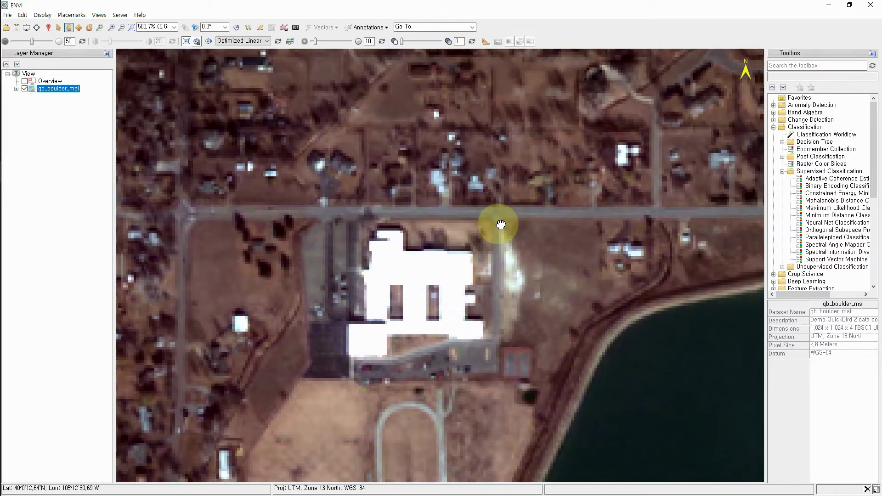
drag(520, 341, 509, 289)
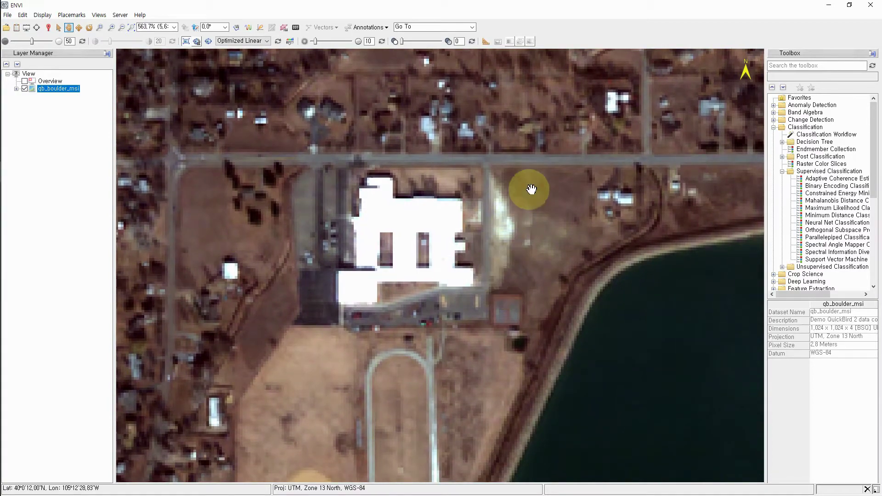
drag(531, 192, 498, 309)
drag(425, 244, 437, 256)
drag(304, 169, 513, 285)
scroll(536, 312, down, 3)
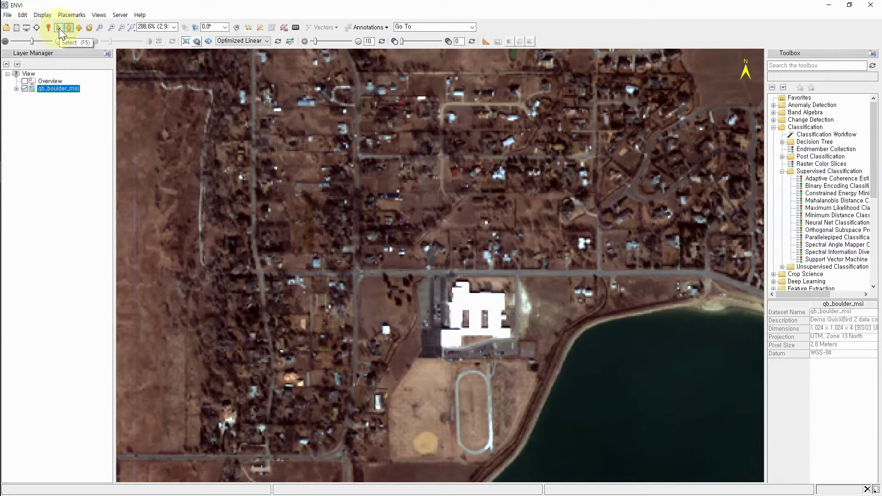
With the Select tool active, examine the northern neighbourhood and the lake at several magnifications, ending at 147.8% with the western fields centred
click(59, 29)
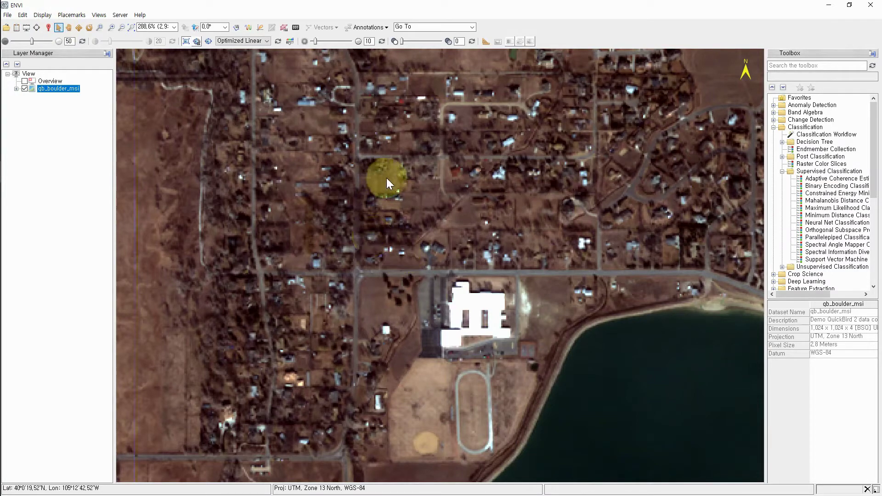
scroll(372, 191, up, 1)
drag(372, 191, 567, 420)
drag(508, 237, 293, 328)
scroll(309, 229, up, 1)
scroll(309, 228, down, 3)
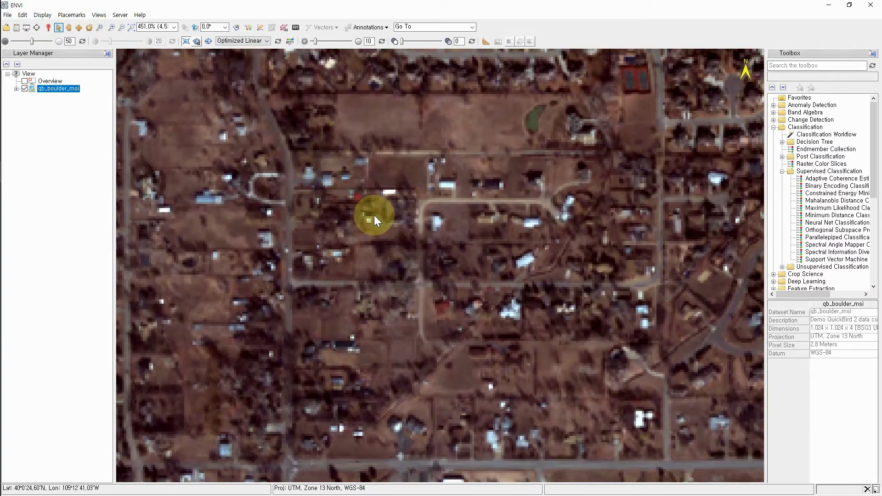
scroll(374, 215, down, 2)
drag(555, 416, 571, 143)
scroll(392, 398, down, 1)
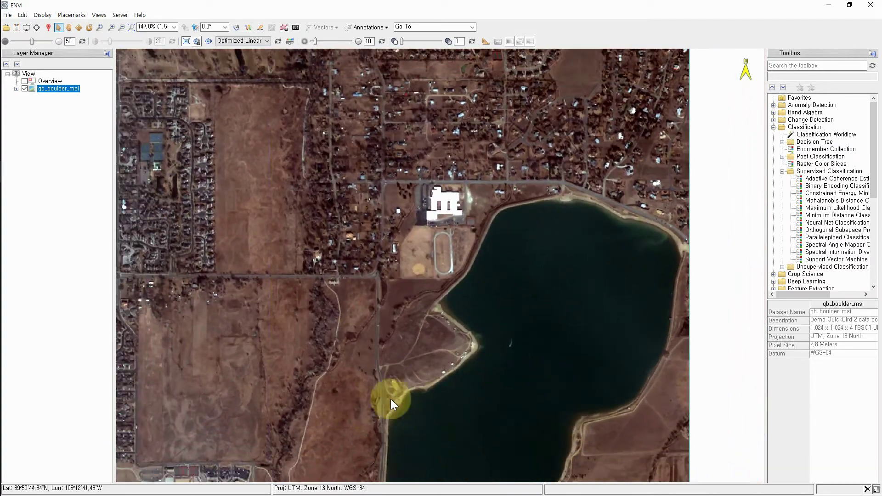
drag(302, 386, 423, 322)
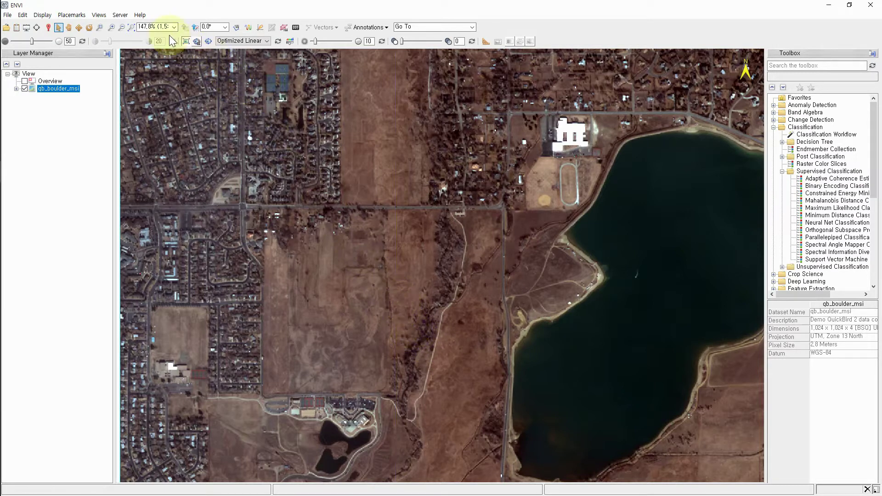
Open the Reference Map Link and move its window higher, clear of the dataset properties
click(99, 15)
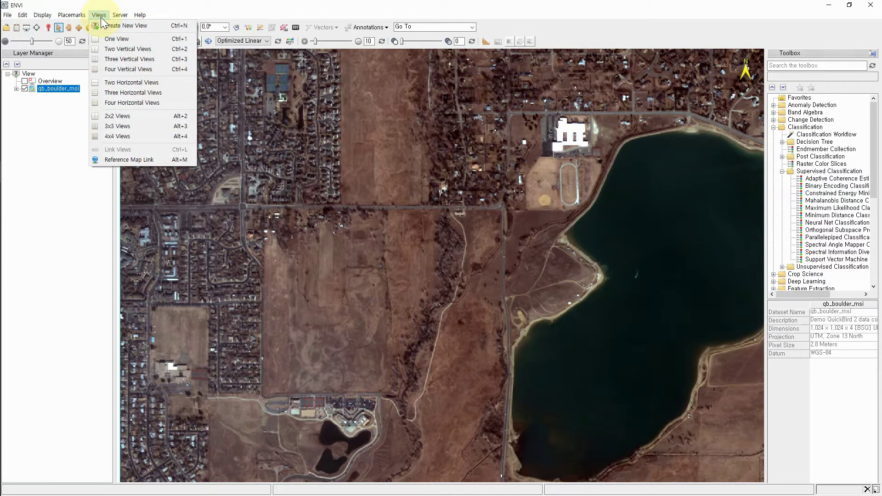
click(112, 159)
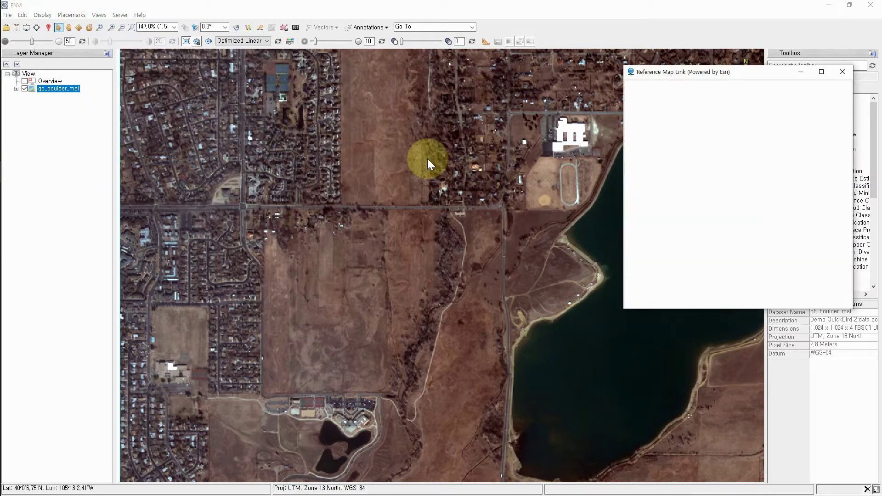
drag(716, 73, 673, 23)
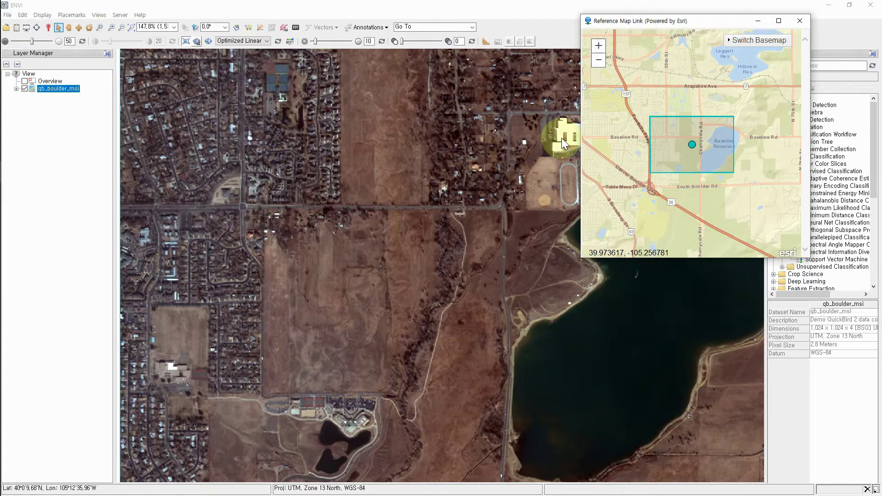
Shift the image to the large white building beside the lake, and zoom the reference map in to the same building
scroll(564, 143, up, 1)
drag(564, 143, 400, 277)
scroll(399, 278, down, 1)
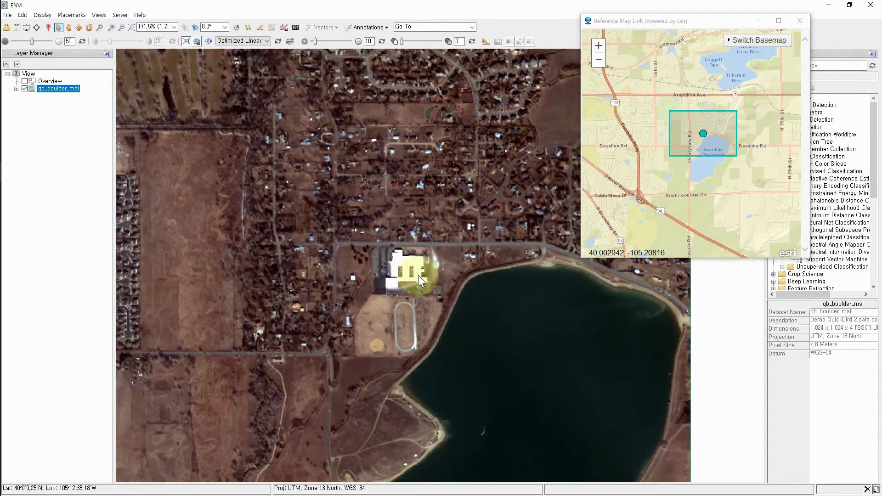
double_click(693, 145)
scroll(692, 145, up, 3)
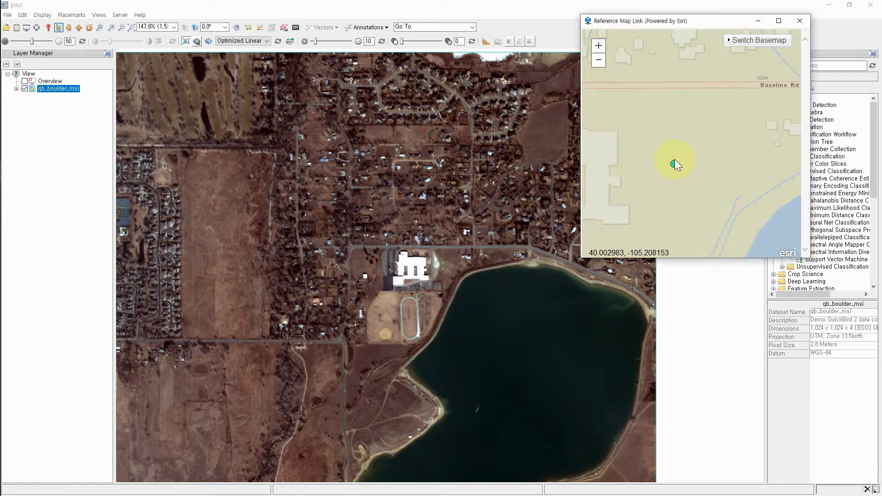
drag(645, 177, 722, 156)
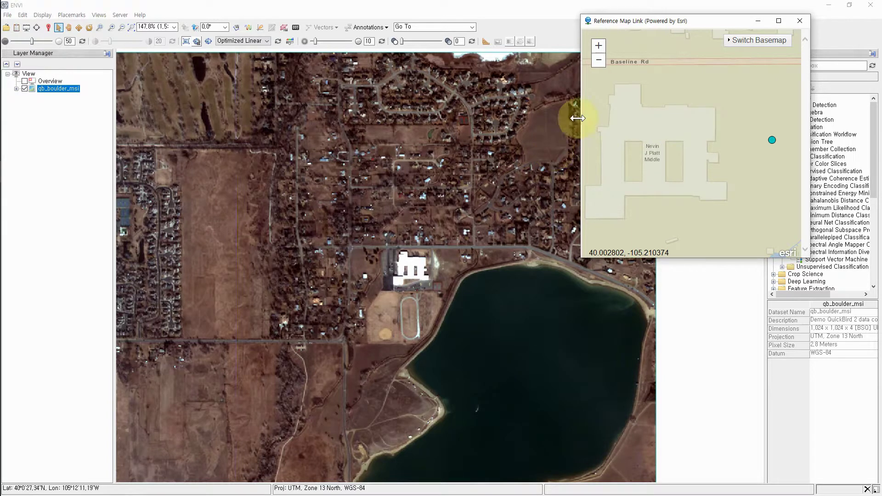
Switch the reference map's basemap to 이미지(레이블 포함), the imagery with labels, and close the basemap list
click(745, 46)
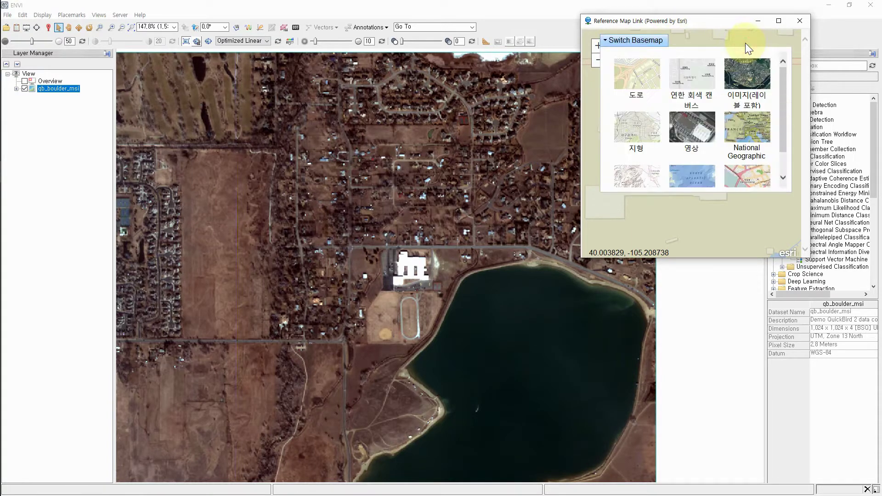
click(747, 79)
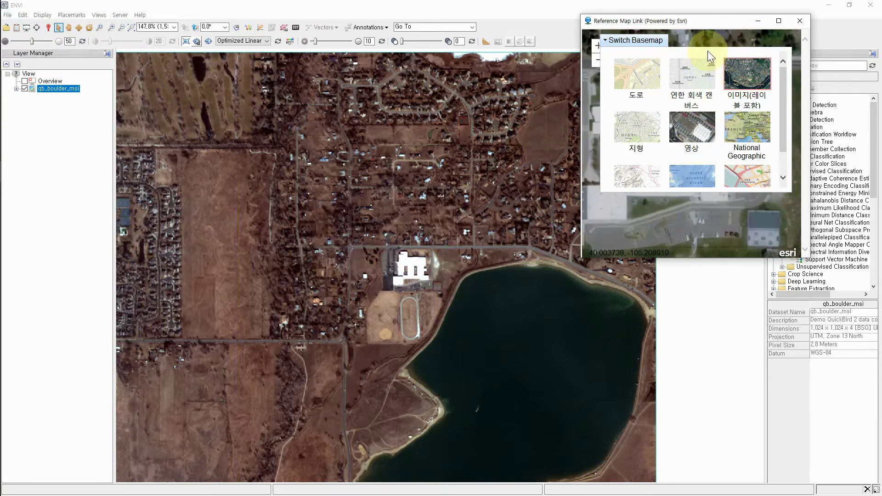
click(666, 46)
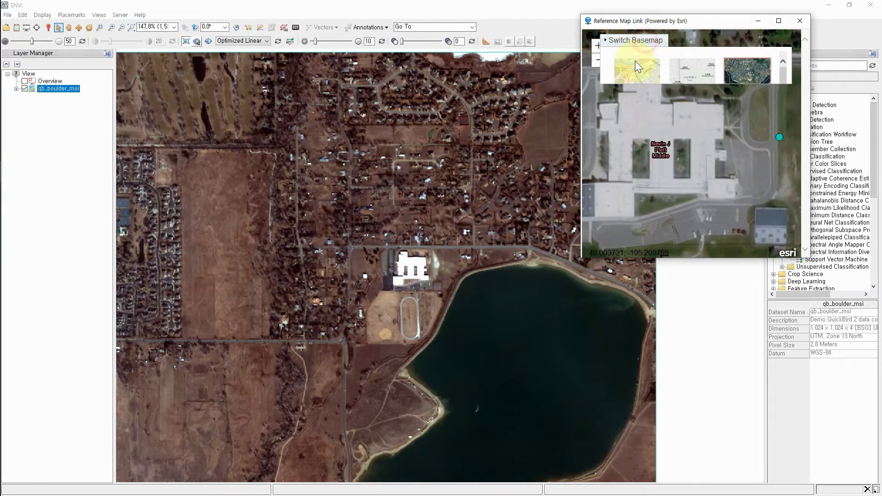
Switch the reference map's basemap to National Geographic and close the basemap list
click(756, 38)
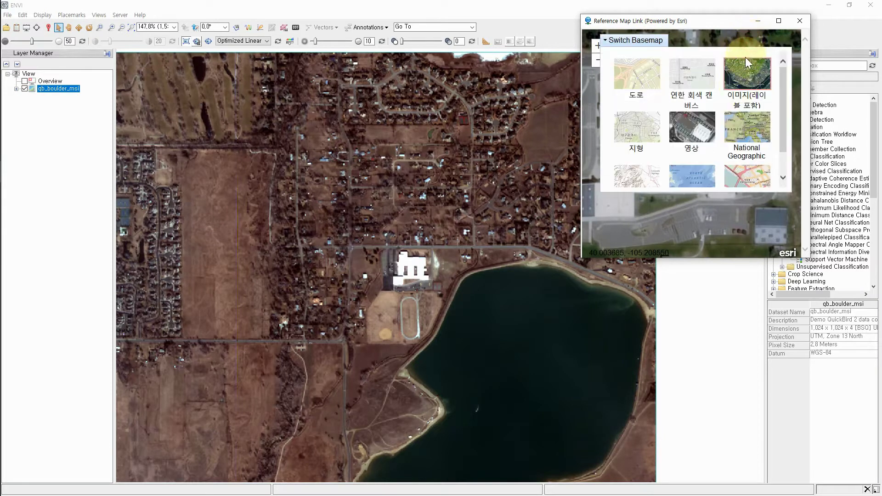
click(745, 136)
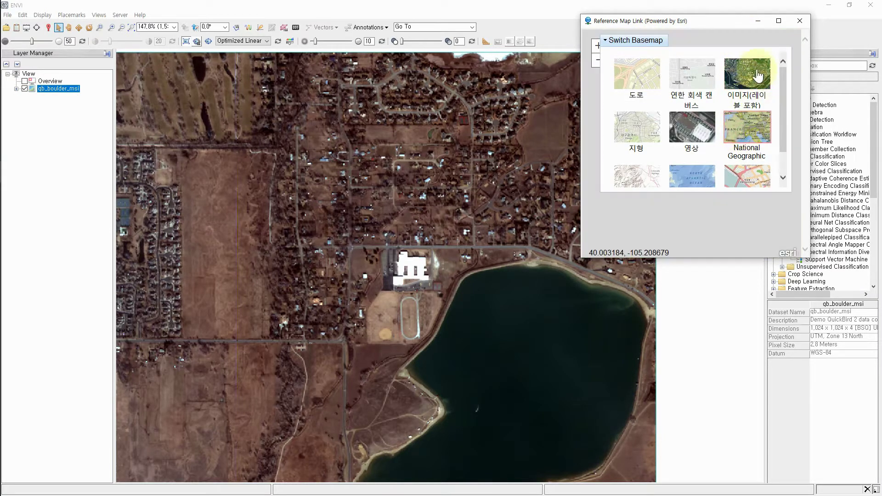
click(643, 44)
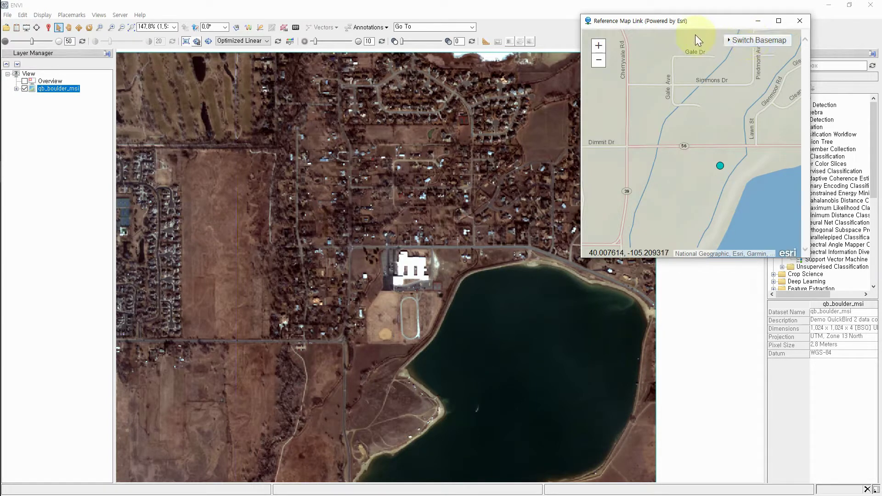
Zoom the image out to 75.7% and in to 230.9% with the reference map linked, and close the Reference Map Link
drag(680, 21, 646, 26)
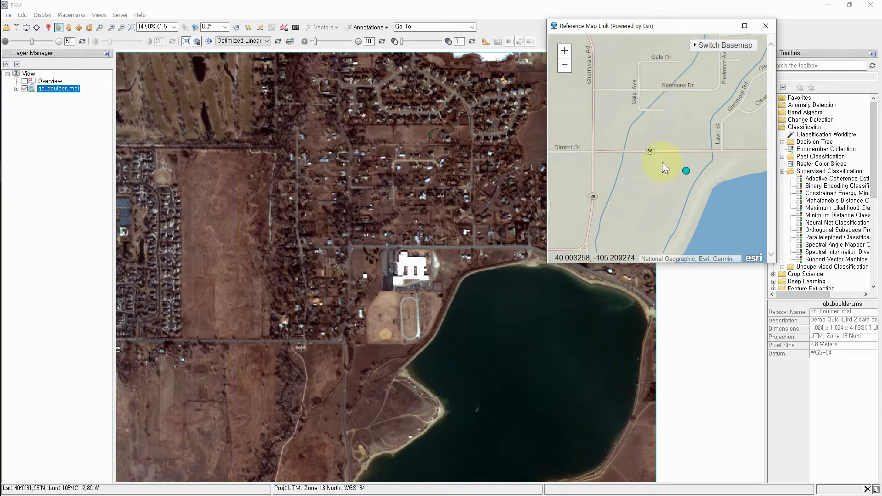
click(374, 266)
scroll(373, 265, down, 3)
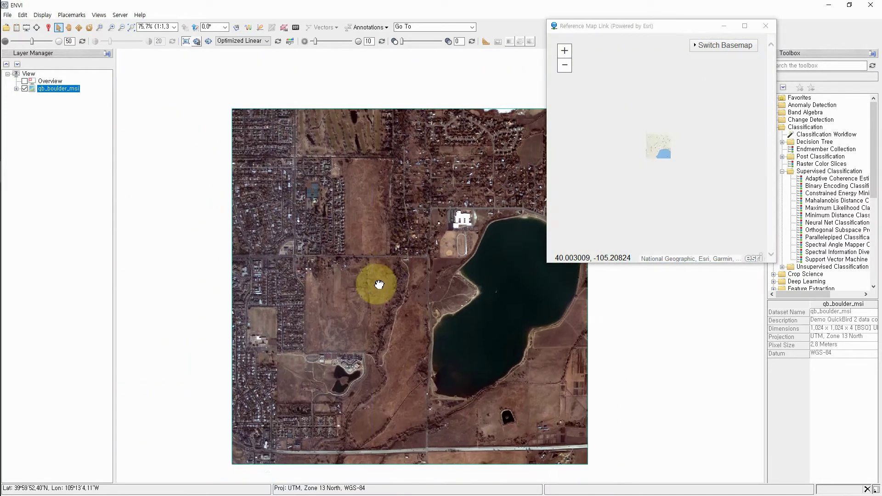
scroll(373, 291, up, 5)
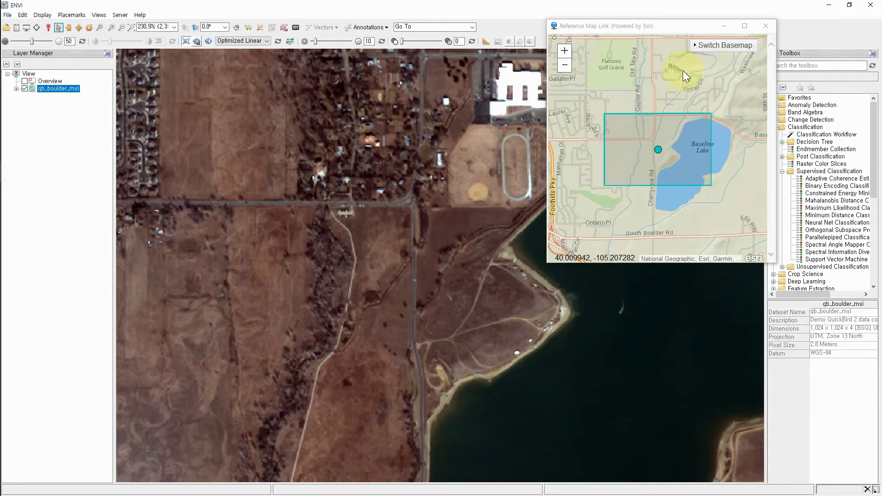
click(766, 25)
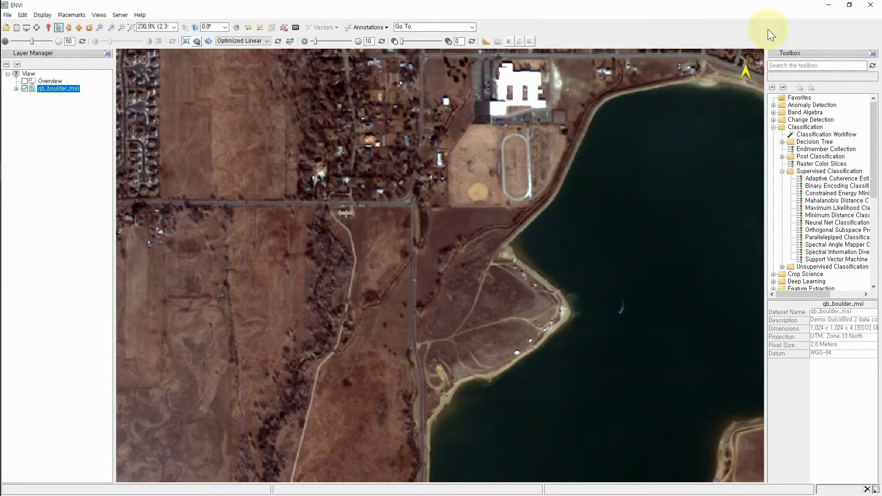
Chip the current view to Google Earth, shift the Google Earth Pro window slightly to view the overlay, and close it
click(8, 15)
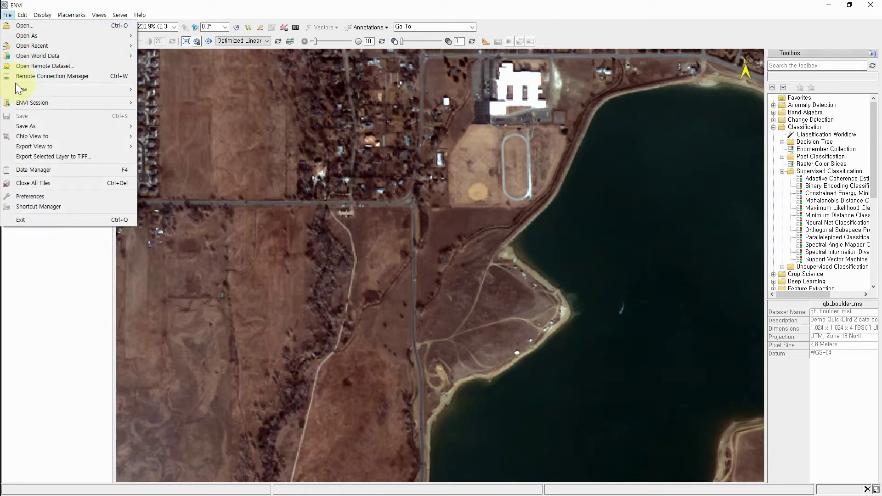
mouse_move(32, 136)
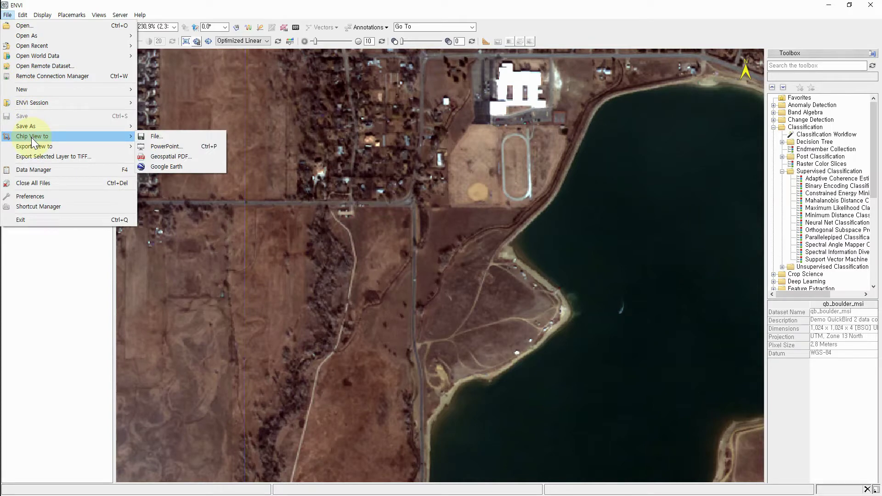
click(156, 167)
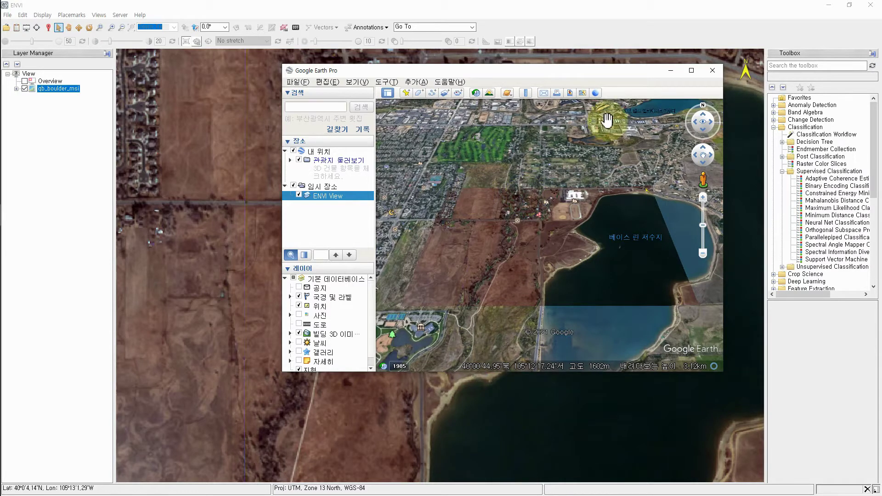
drag(577, 74, 563, 59)
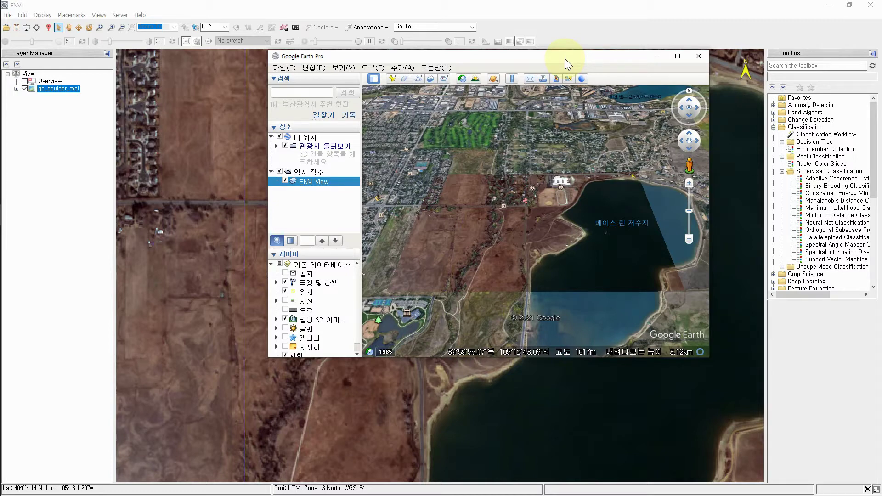
click(703, 57)
click(537, 222)
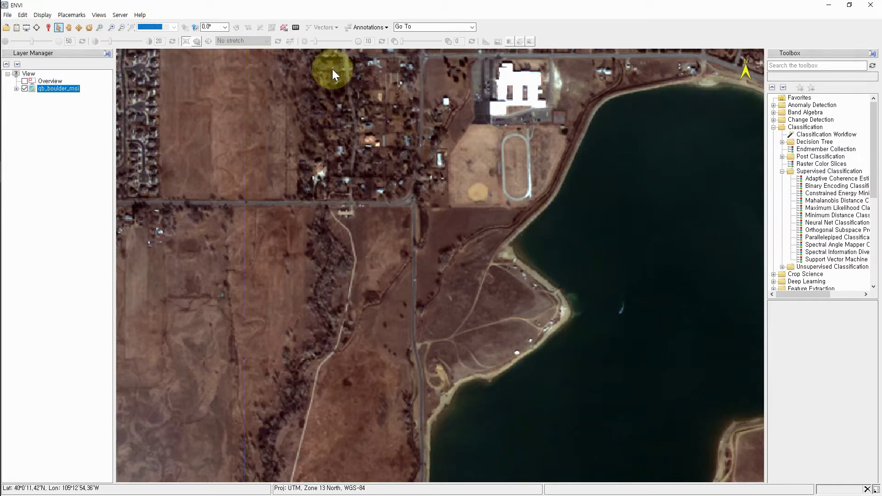
Open the panchromatic image qb_boulder_pan from the ENVI56 data folder
click(8, 16)
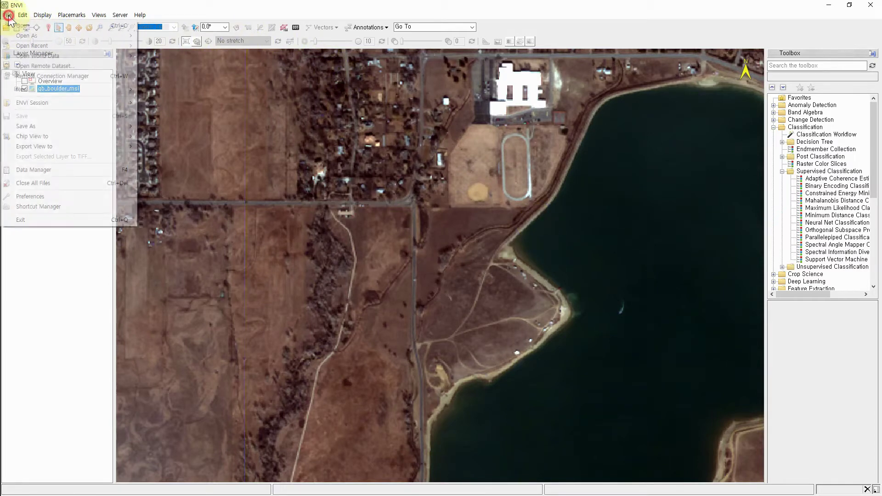
click(7, 15)
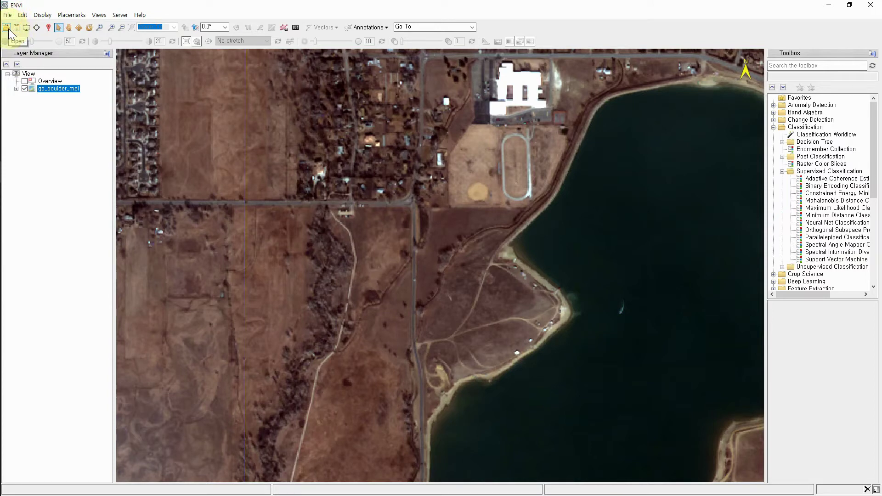
click(8, 29)
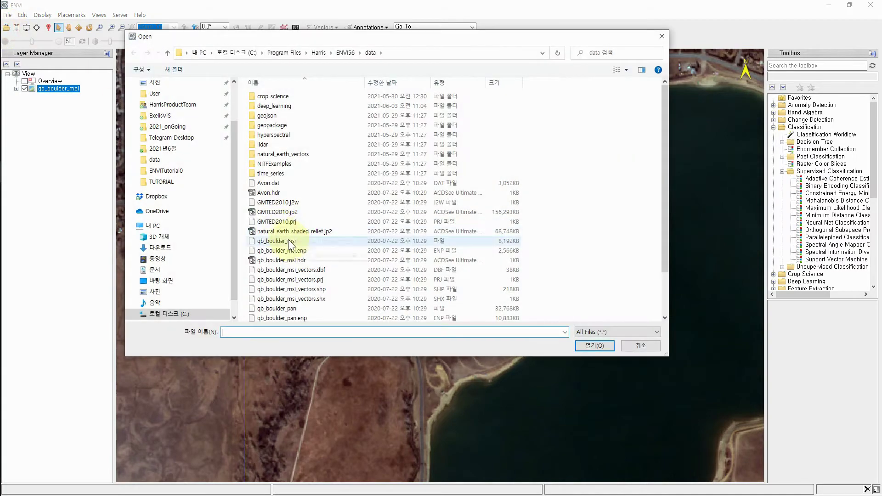
scroll(294, 241, down, 2)
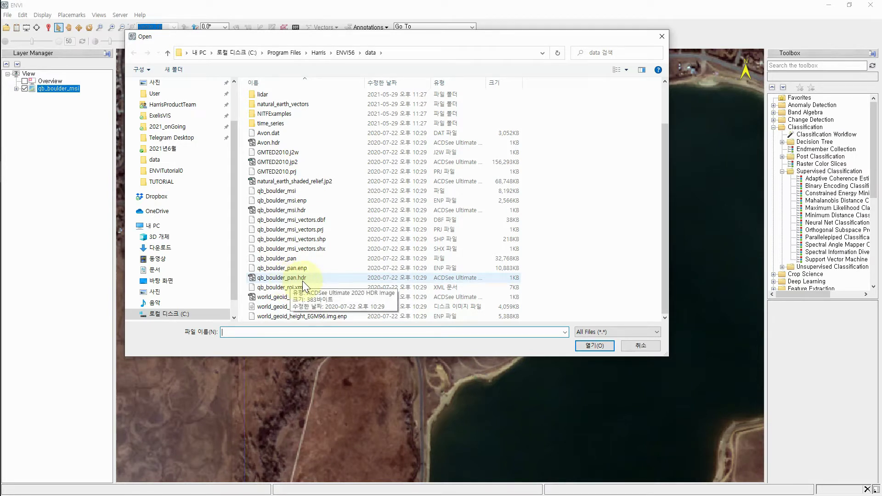
click(303, 280)
ctrl+click(291, 259)
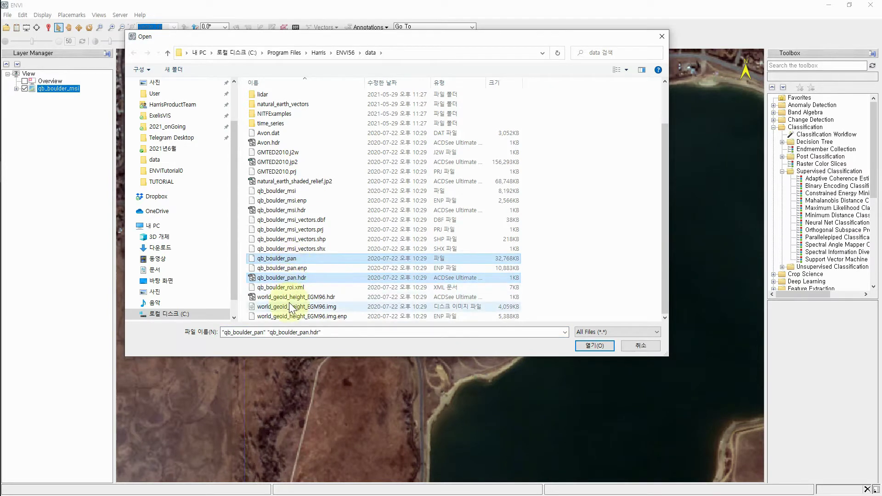
click(300, 288)
click(284, 260)
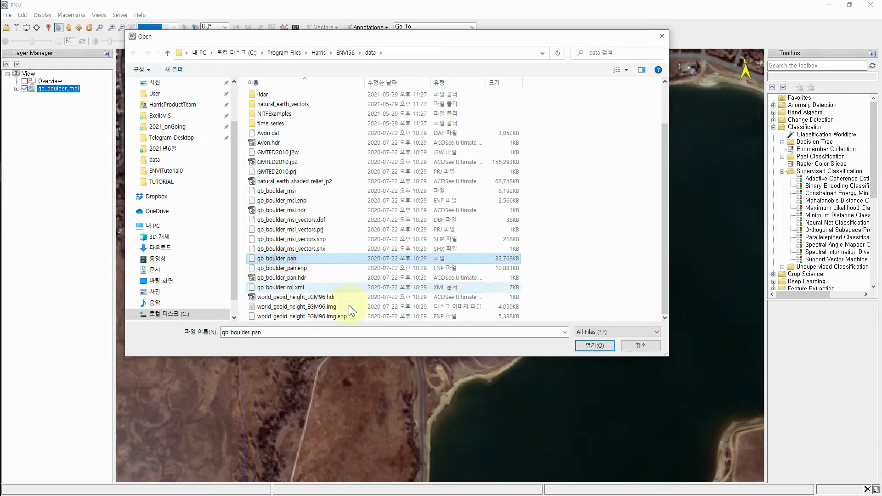
click(591, 345)
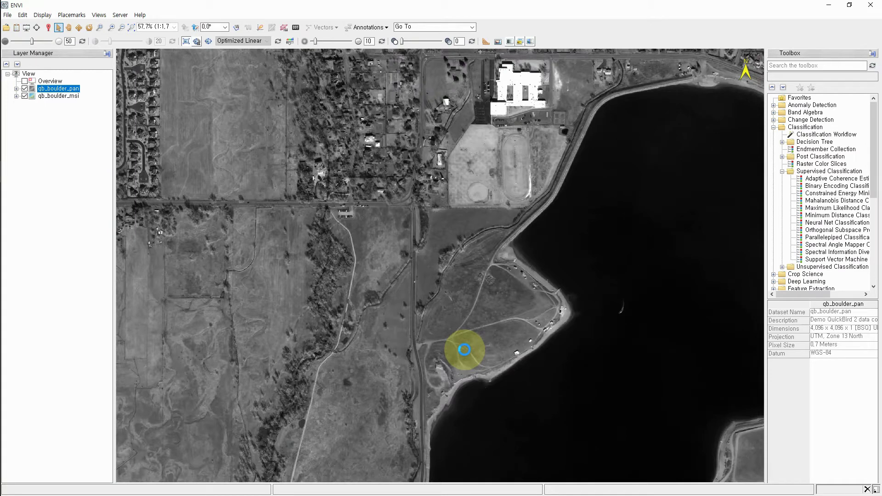
click(465, 350)
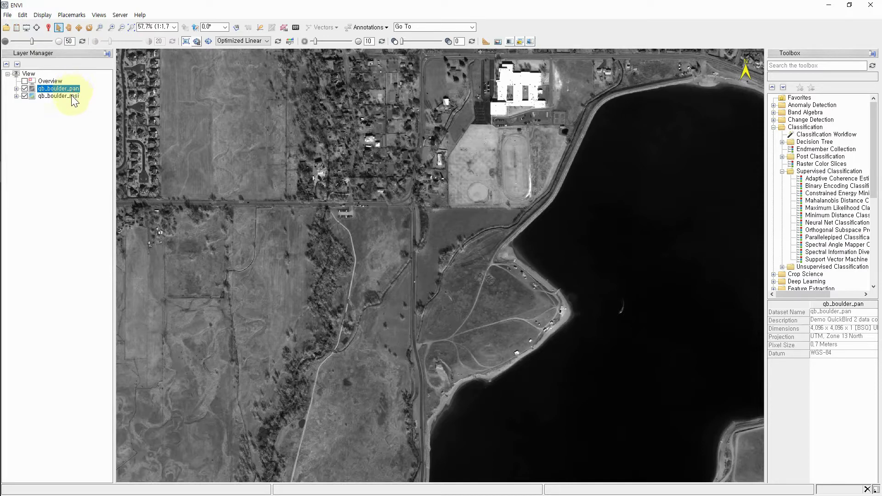
Hide and show the qb_boulder_pan layer twice to compare it with the multispectral image beneath
click(25, 89)
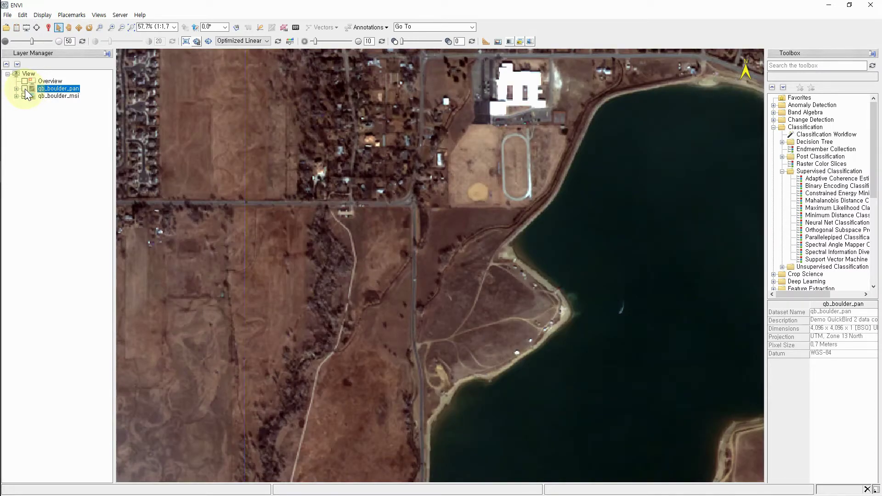
click(25, 89)
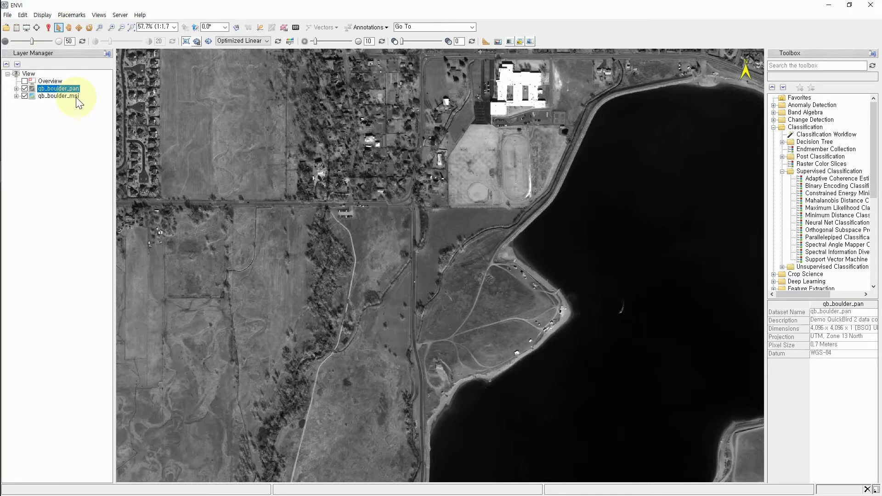
click(25, 88)
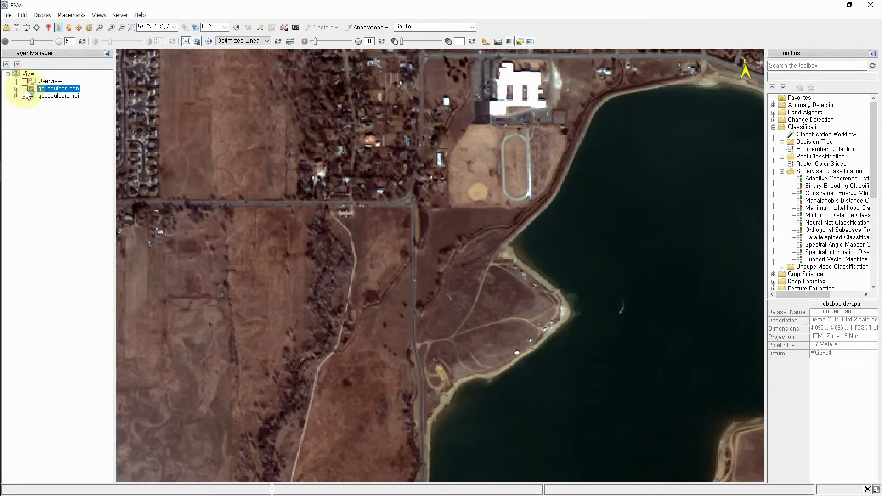
click(25, 88)
Move qb_boulder_msi above qb_boulder_pan in the layer order, and return qb_boulder_pan to the top
mouse_move(53, 98)
mouse_down()
mouse_move(79, 89)
mouse_move(65, 90)
mouse_up()
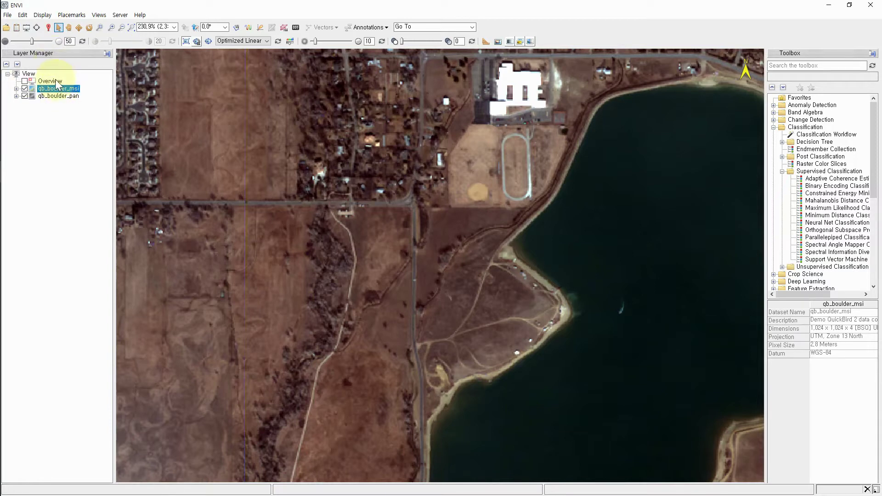
ctrl+click(61, 96)
drag(60, 96, 66, 90)
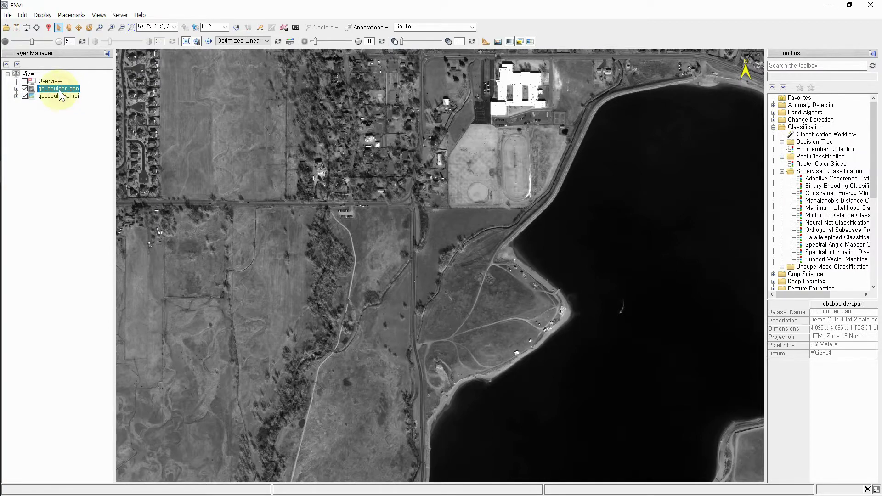
Compare the dimensions and pixel size of qb_boulder_pan and qb_boulder_msi in their dataset properties
click(62, 97)
click(60, 88)
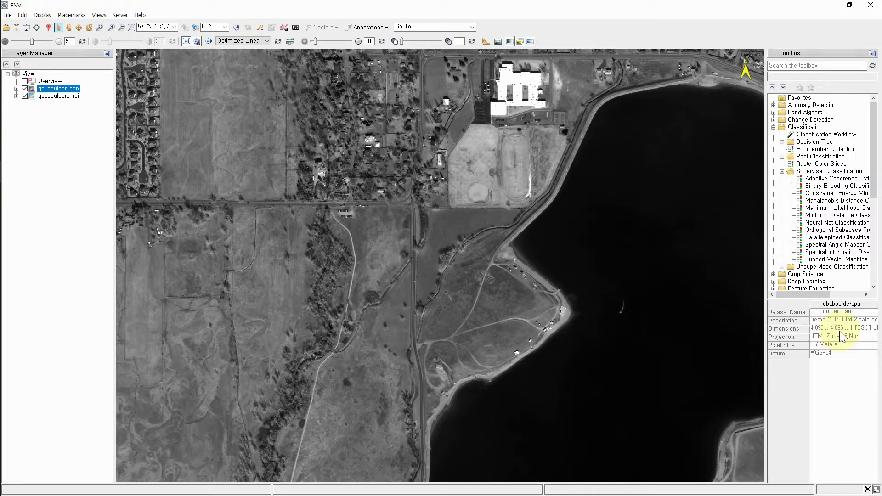
click(60, 96)
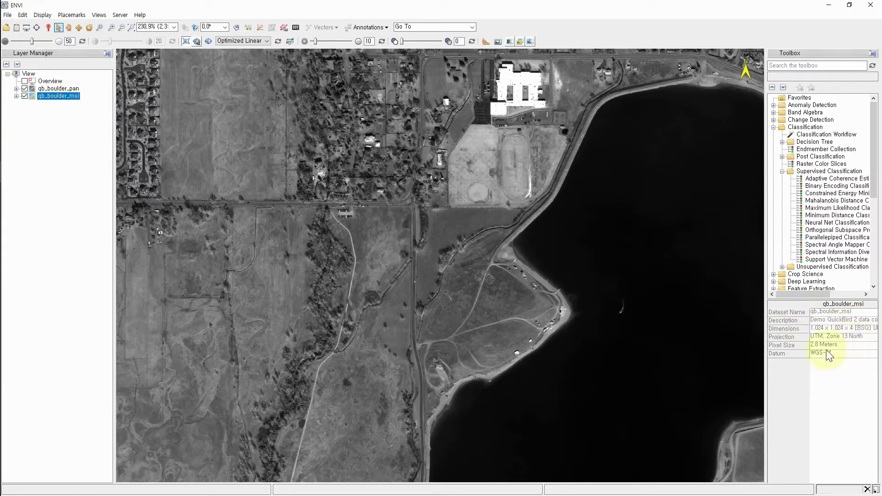
click(57, 89)
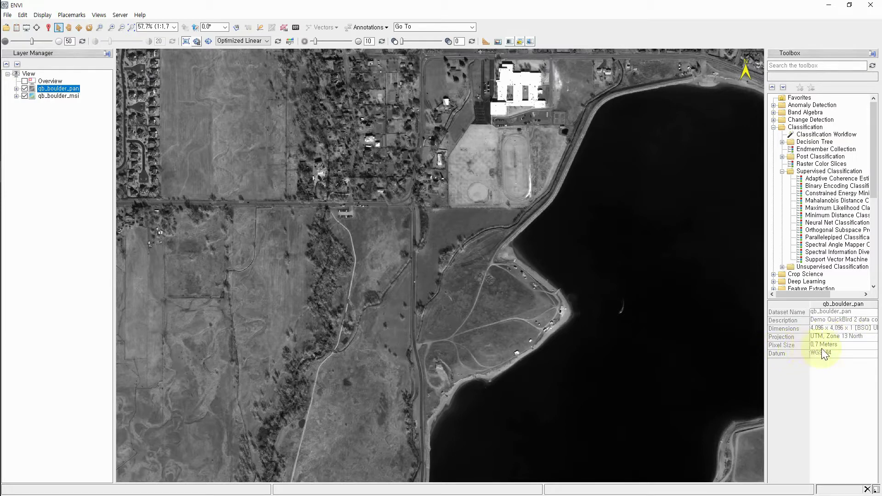
click(69, 97)
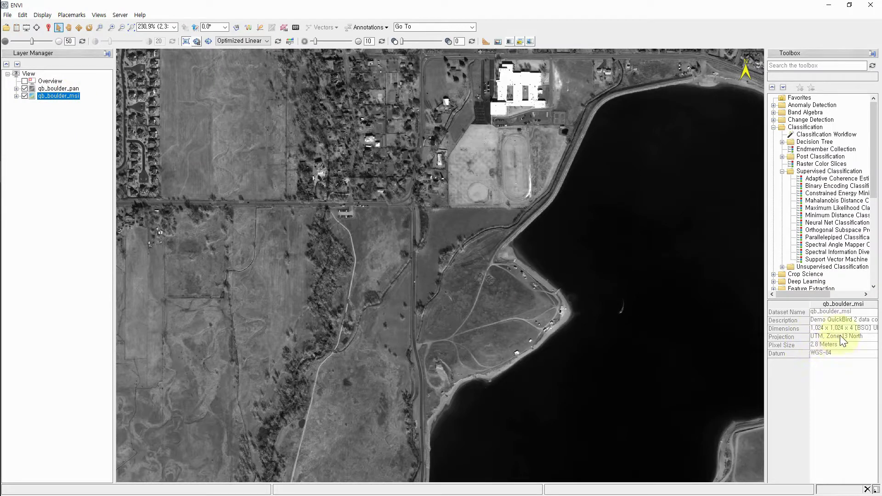
Set the zoom of the qb_boulder_pan layer to 100% (1:1)
click(48, 89)
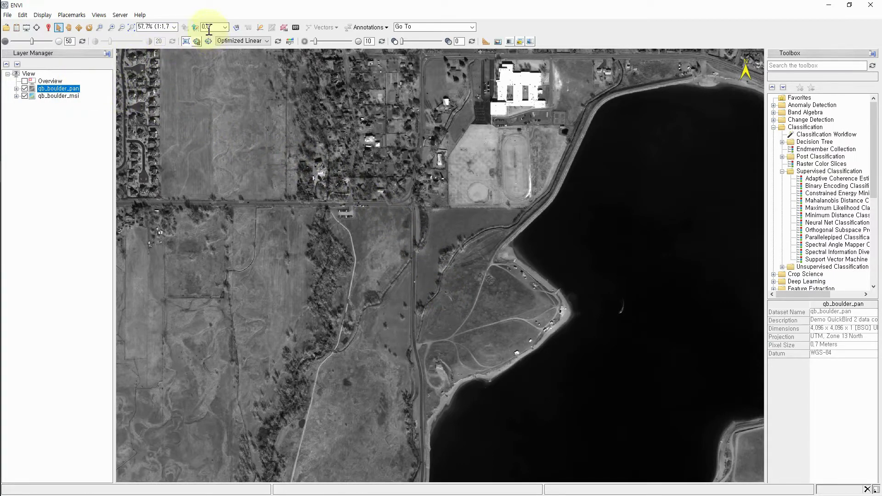
click(174, 27)
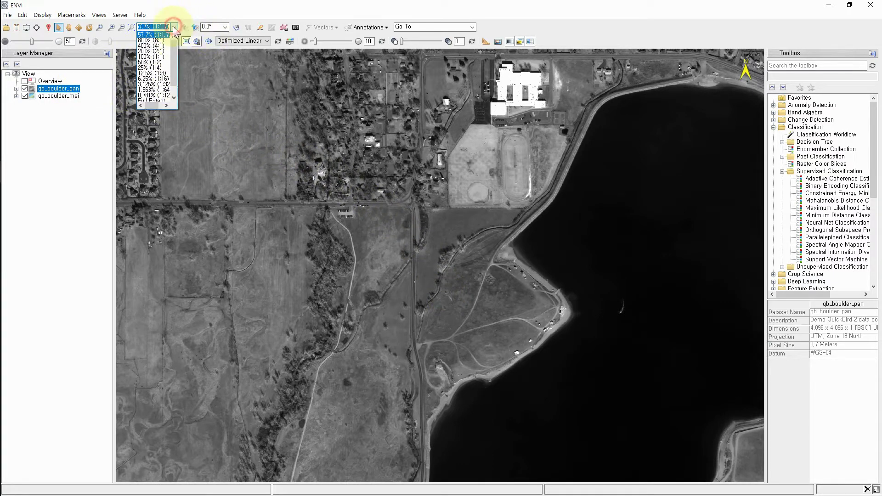
click(145, 57)
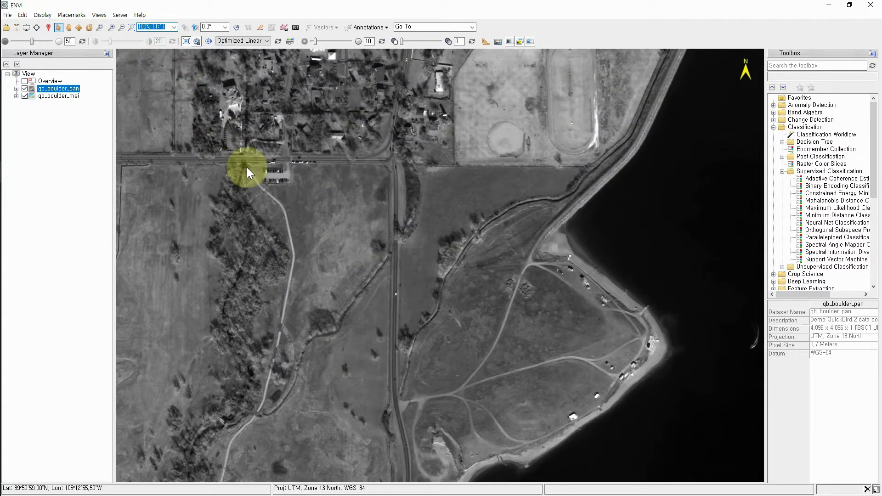
Compare image detail by repeatedly hiding and showing qb_boulder_pan, and check the zoom factor of each layer
click(24, 88)
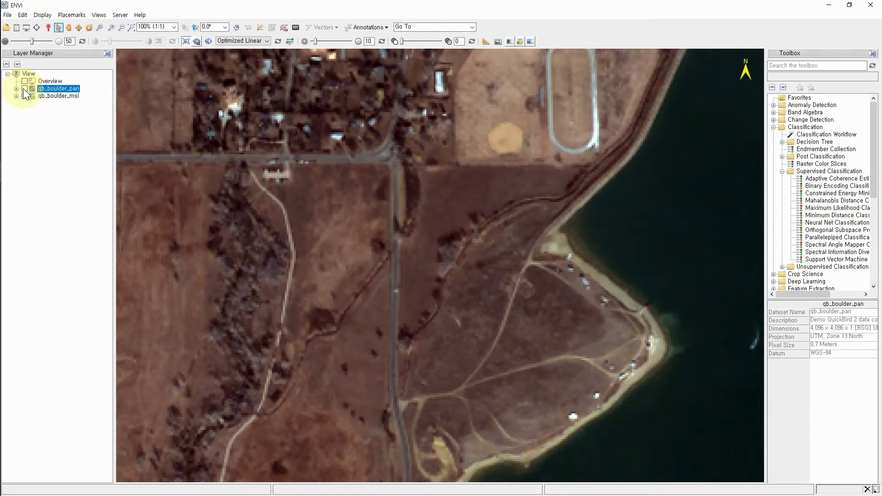
click(24, 88)
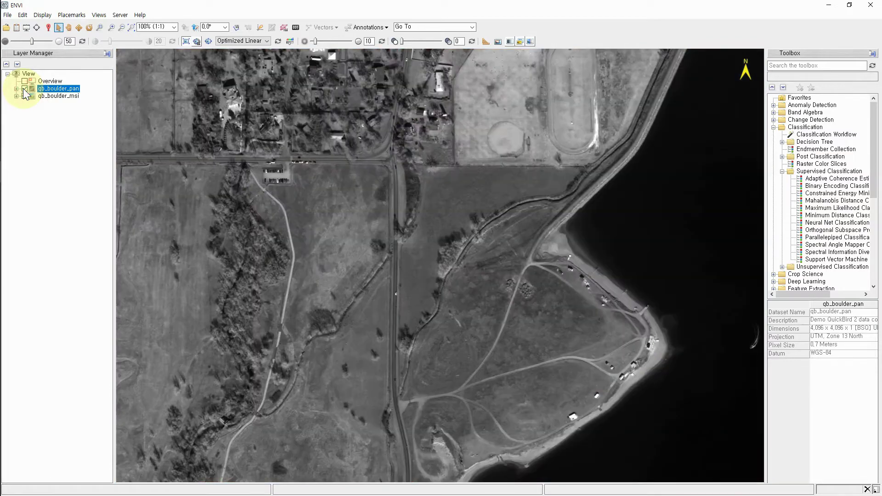
click(24, 89)
click(24, 88)
click(25, 89)
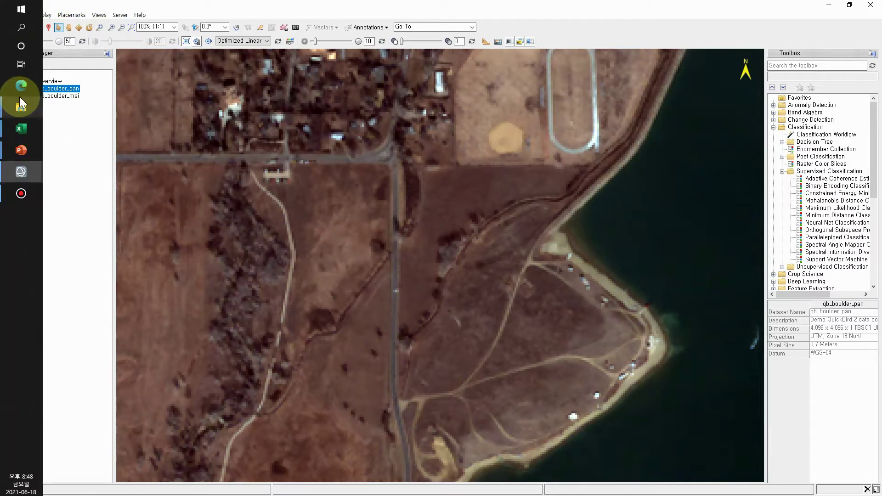
click(25, 88)
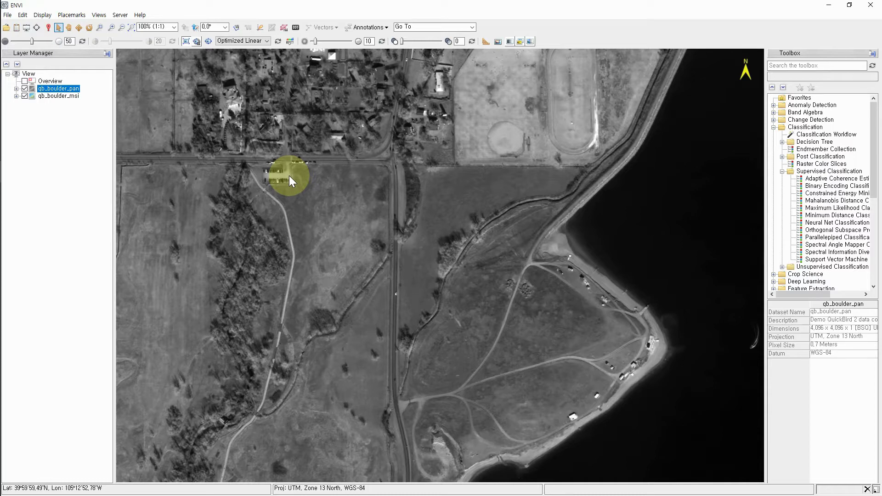
click(70, 98)
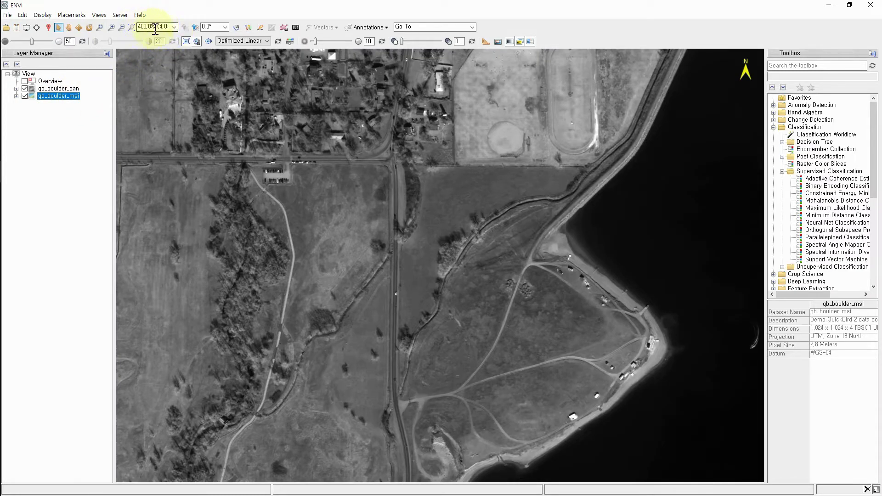
click(68, 89)
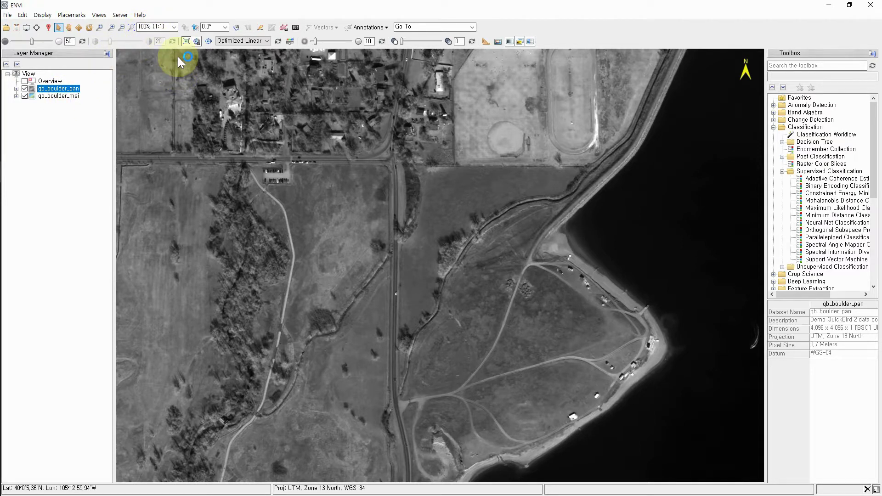
Compare qb_boulder_pan with qb_boulder_msi along the shoreline at 400% (4:1) by hiding and showing the pan layer, and return the zoom to 100% (1:1)
click(175, 27)
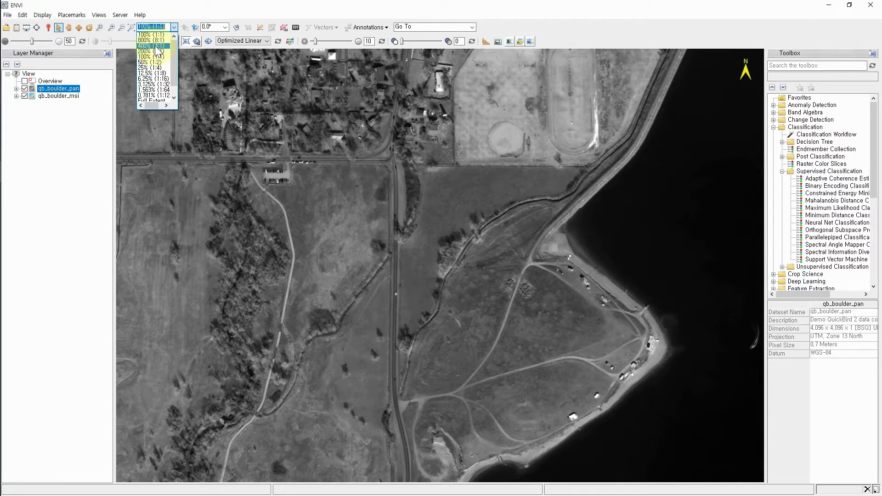
click(155, 46)
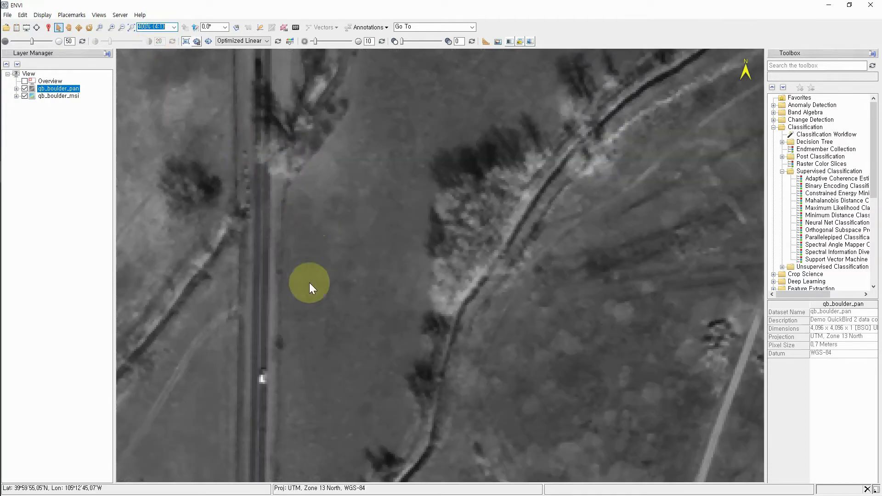
drag(277, 338, 130, 344)
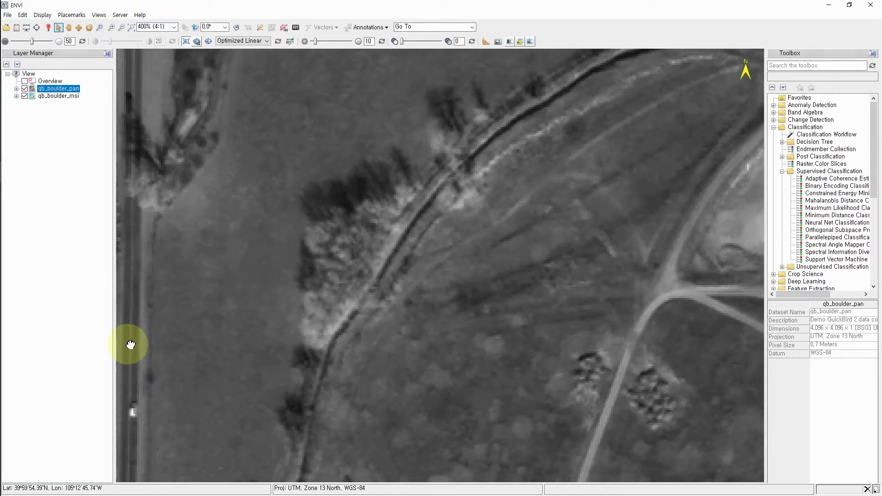
drag(558, 377, 305, 325)
drag(616, 407, 345, 224)
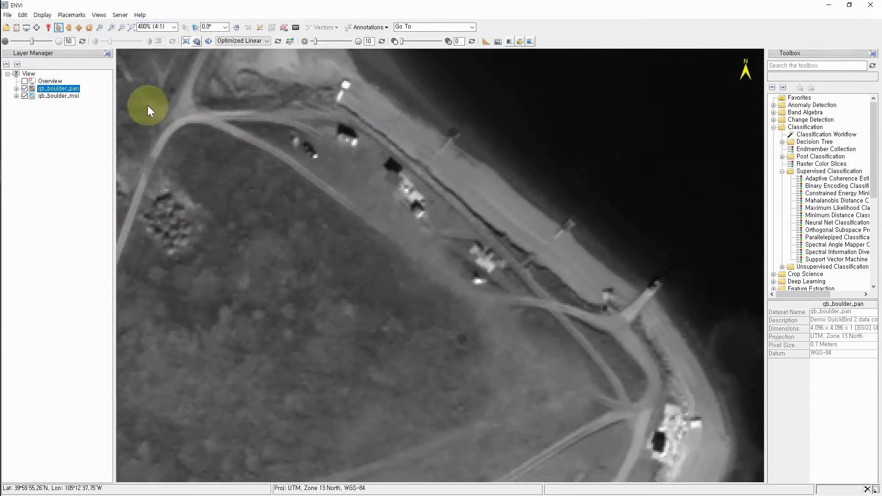
click(24, 88)
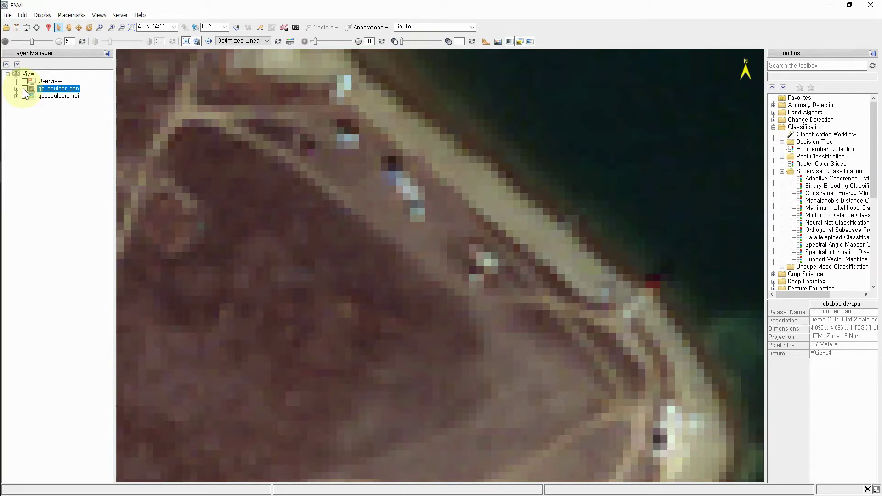
click(25, 88)
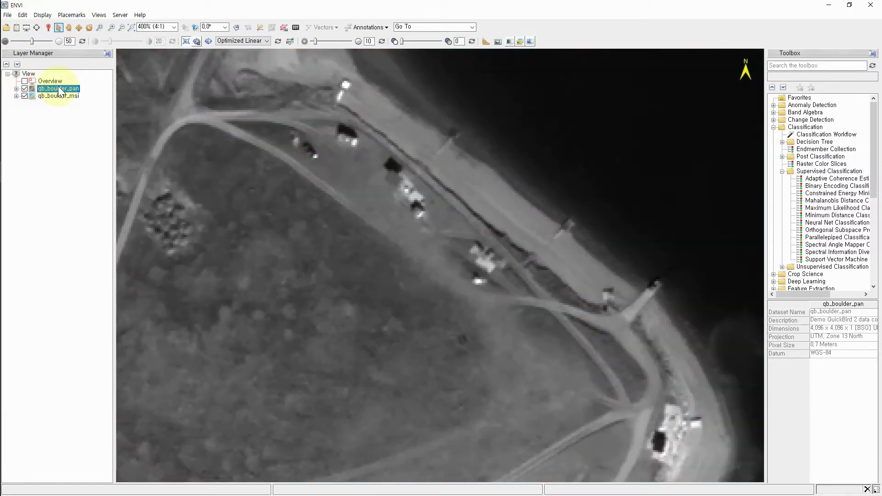
click(175, 27)
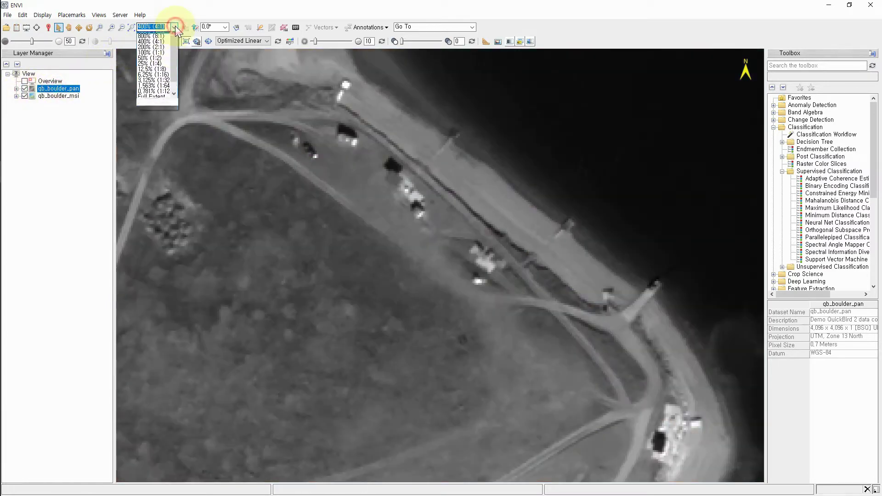
click(151, 53)
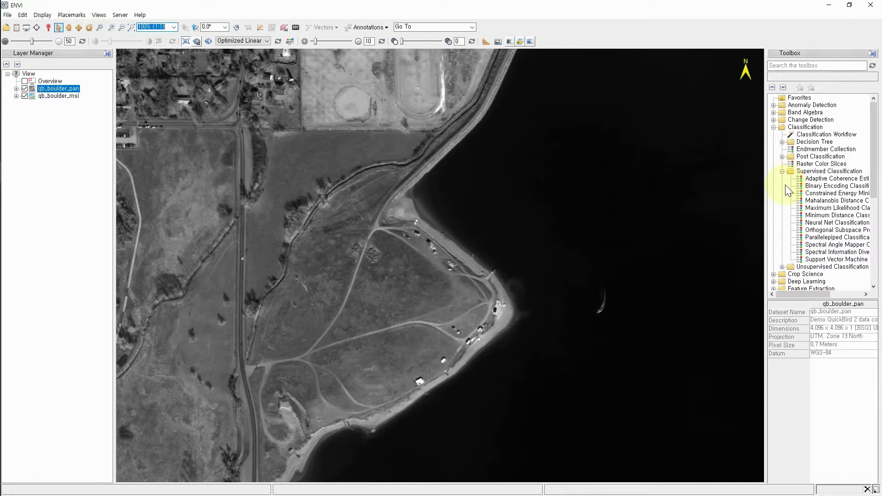
Collapse the Classification folder in the toolbox
click(774, 127)
click(774, 128)
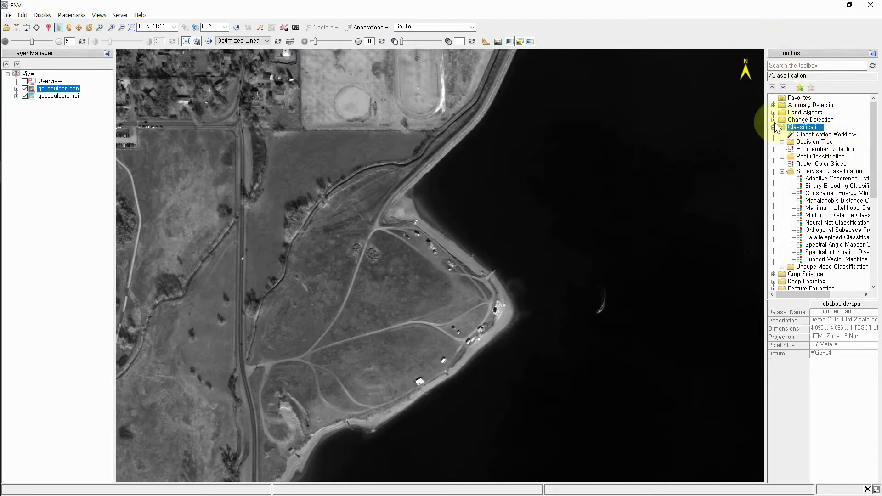
click(773, 119)
click(773, 120)
click(773, 127)
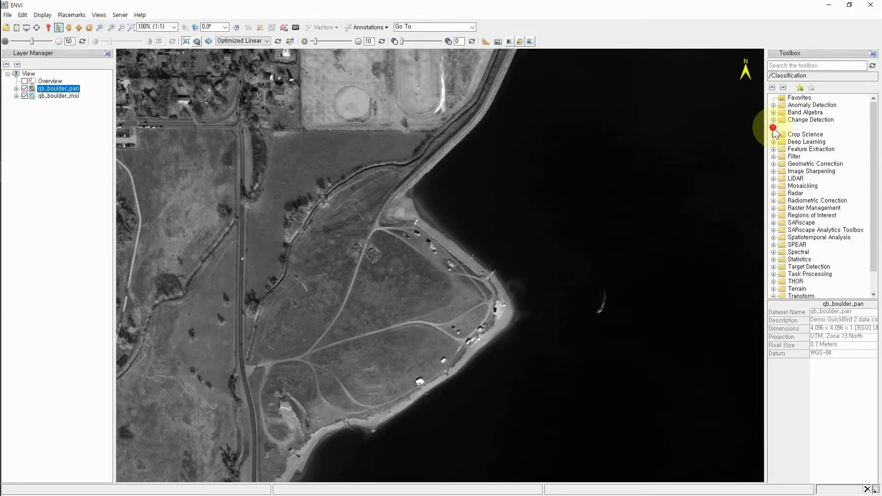
Try expanding all toolbox folders at once, and collapse them all again
click(783, 88)
click(783, 88)
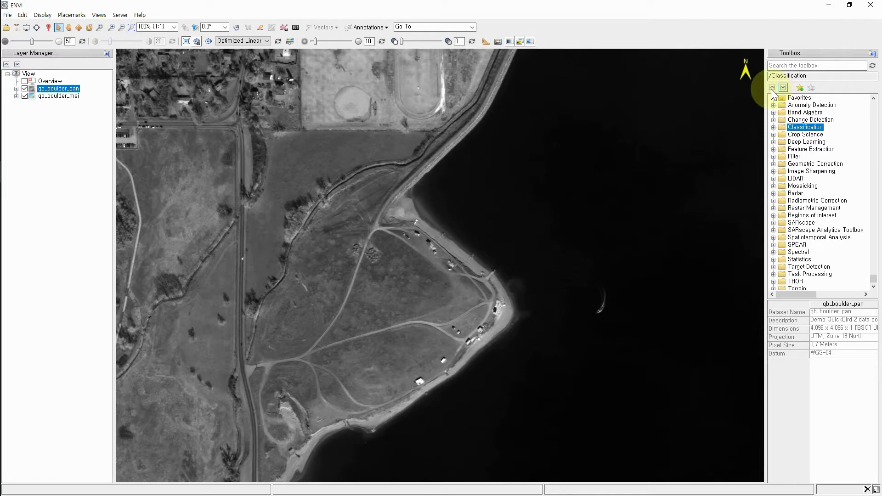
click(772, 88)
click(780, 89)
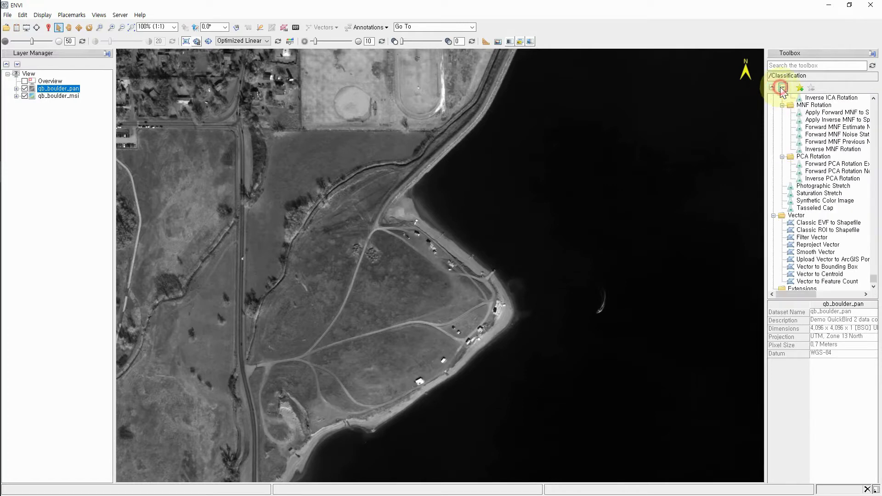
click(773, 88)
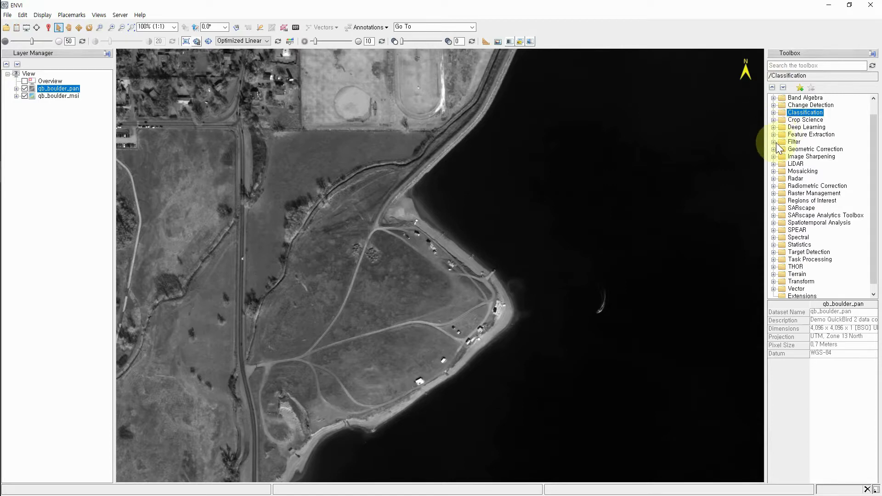
Start Gram-Schmidt Pan Sharpening with qb_boulder_msi as the low-resolution multiband input and qb_boulder_pan as the high-resolution pan band
click(805, 157)
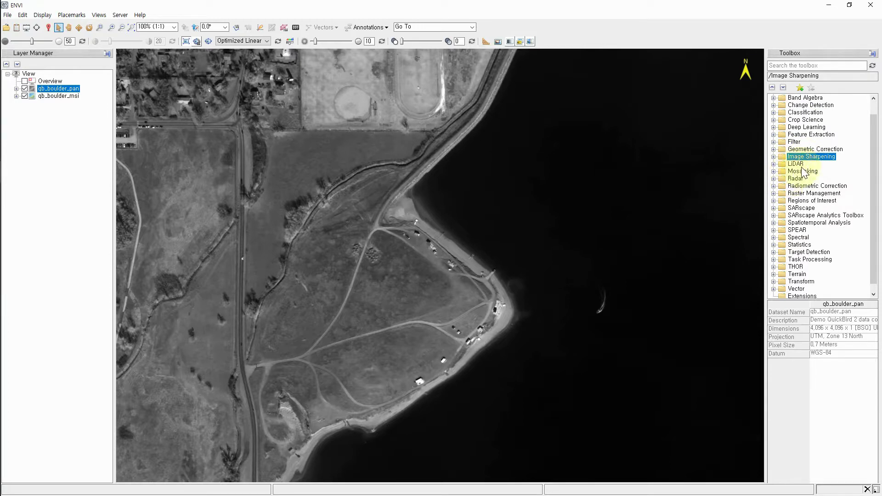
click(774, 157)
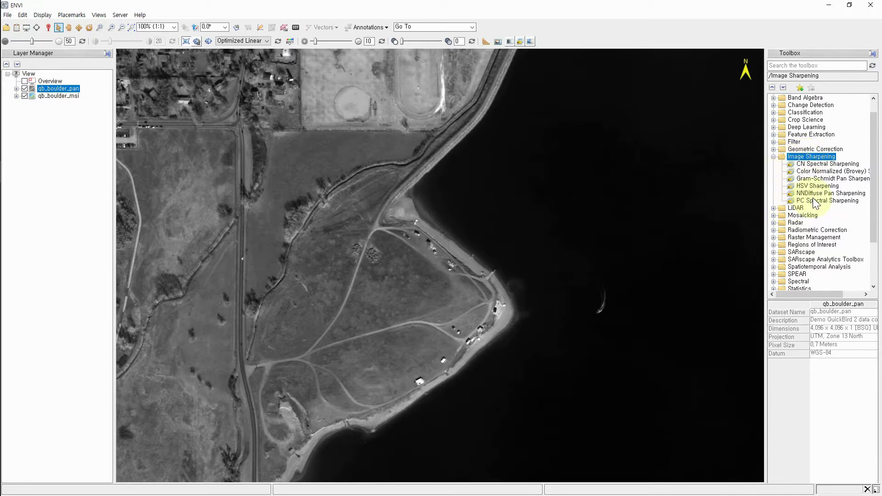
click(816, 179)
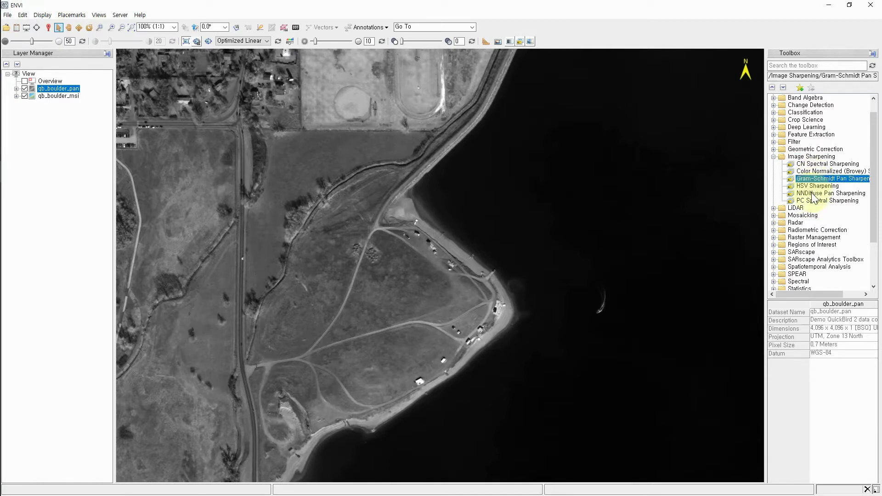
click(813, 194)
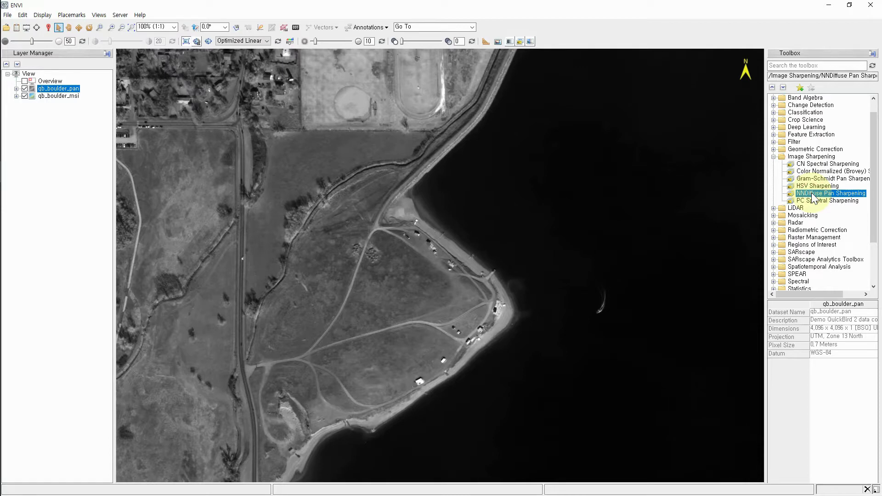
double_click(812, 179)
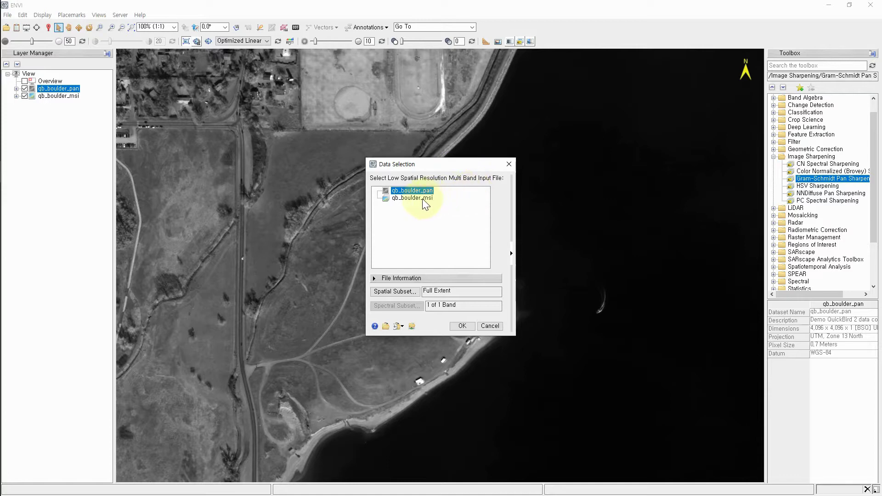
click(407, 198)
click(457, 327)
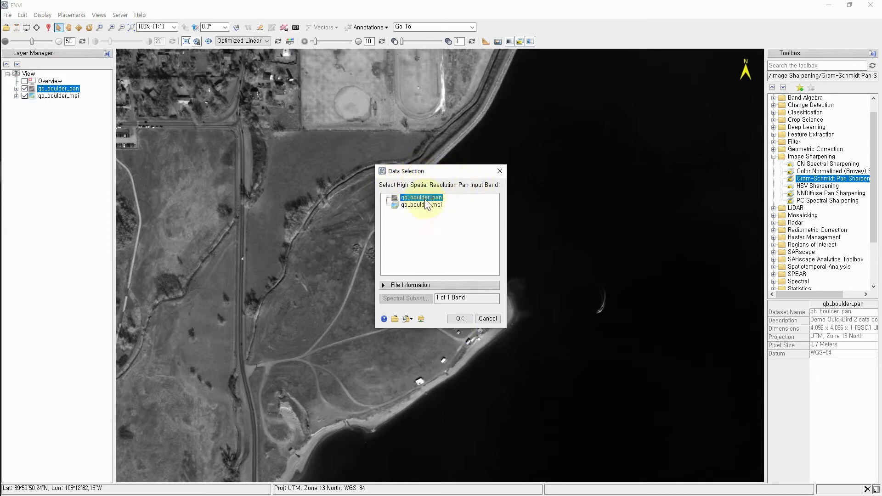
click(459, 318)
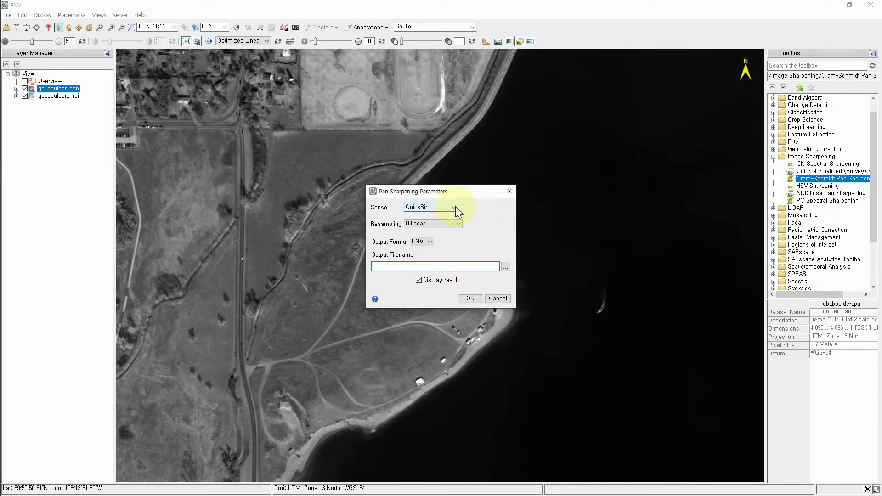
Configure the pan sharpening with sensor QuickBird, Bilinear resampling and ENVI output format
click(456, 206)
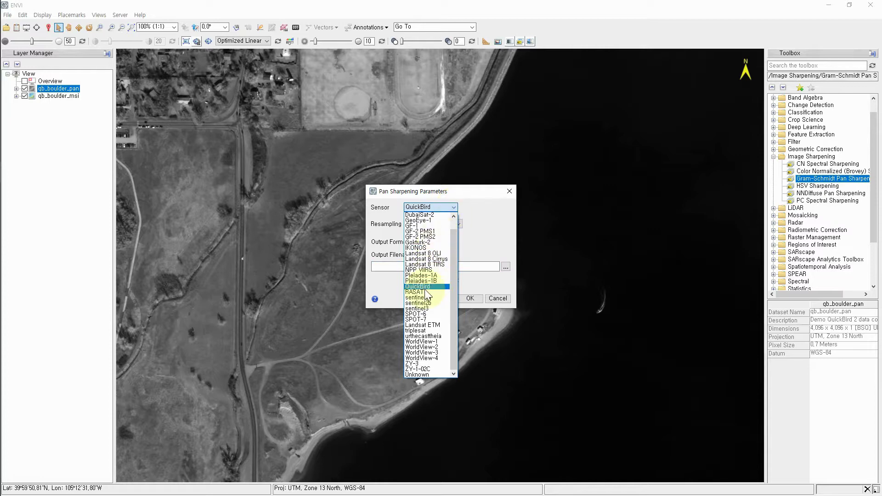
click(426, 286)
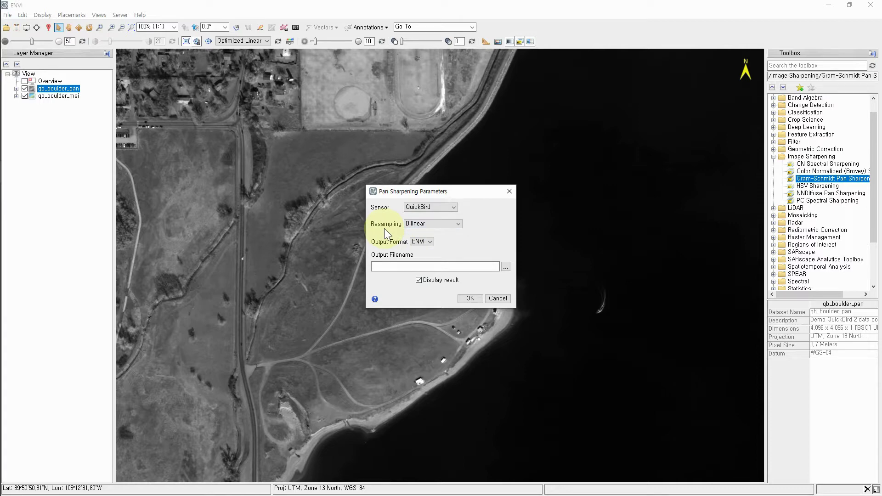
click(443, 227)
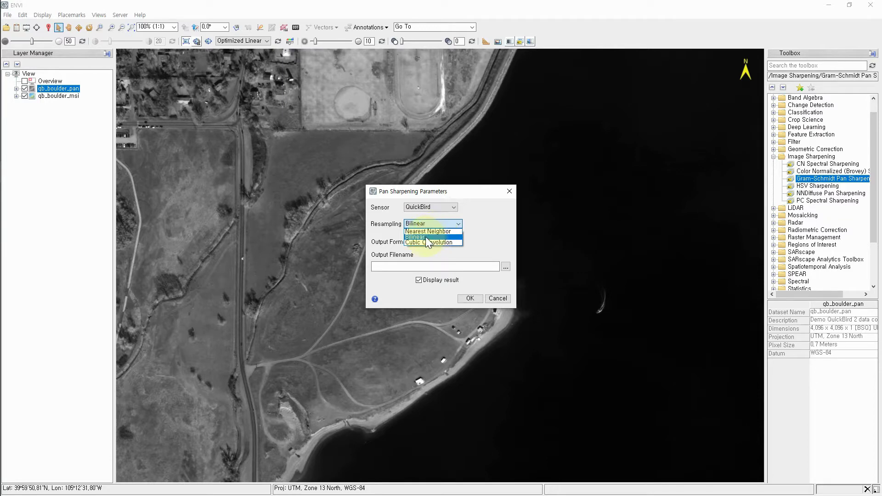
click(425, 238)
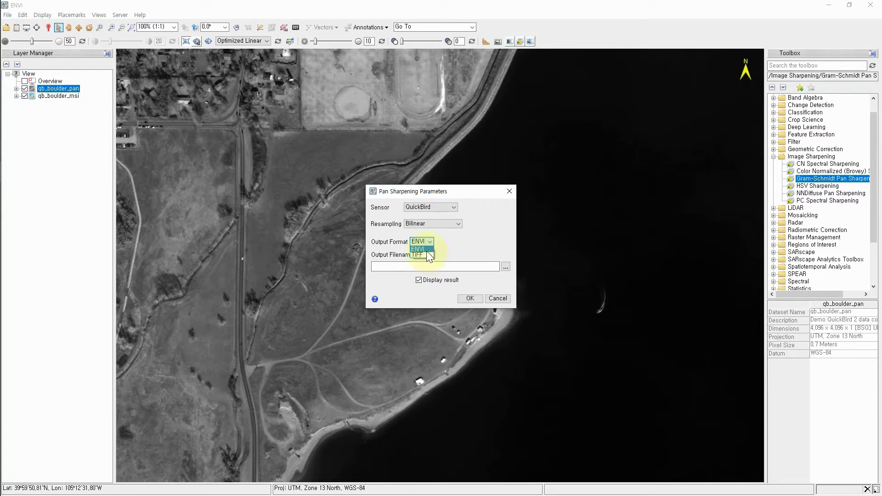
click(427, 250)
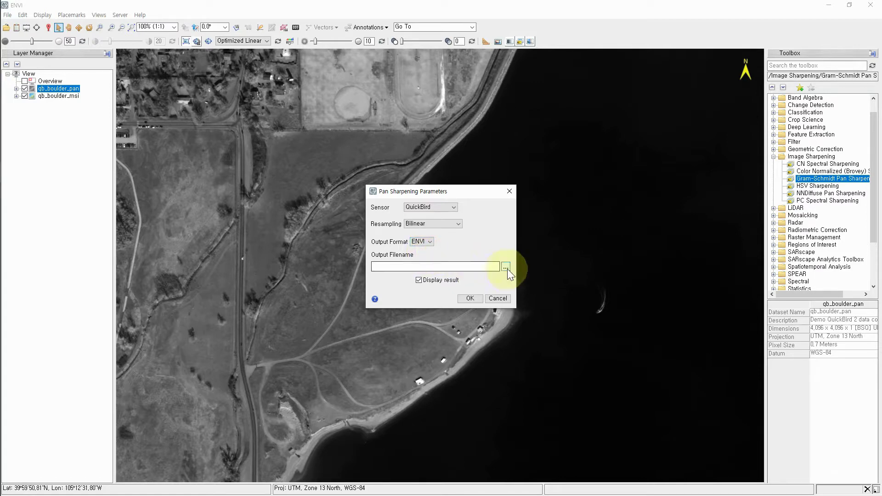
Name the output file qb_boulder_pansharp_GS in the ENVITutorial0 folder and run the pan sharpening
click(506, 267)
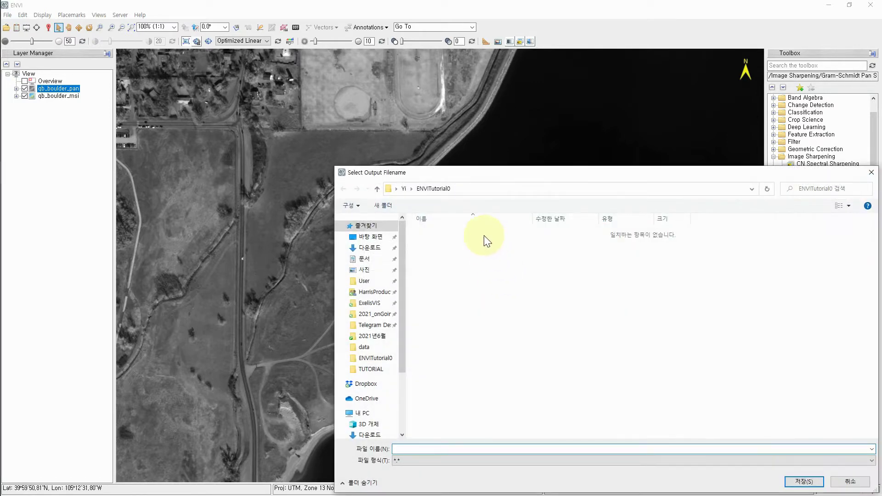
drag(489, 176, 433, 97)
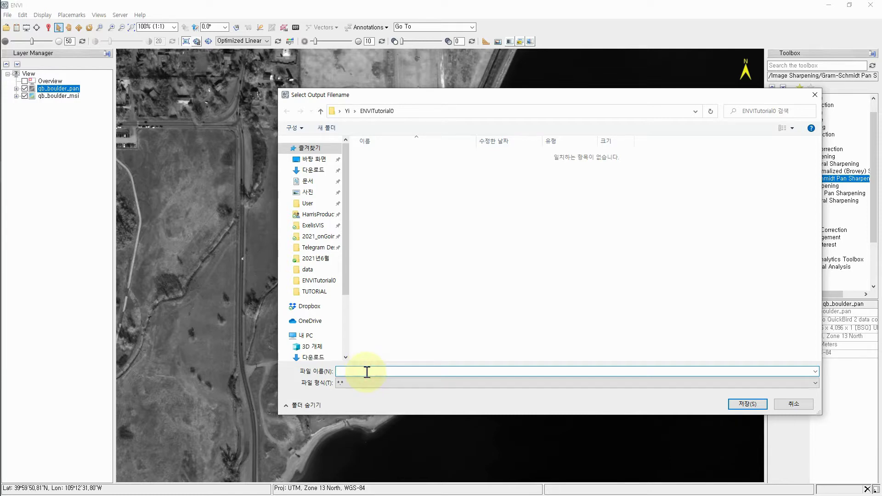
text(qb_boulder_pansharp_GS)
click(742, 404)
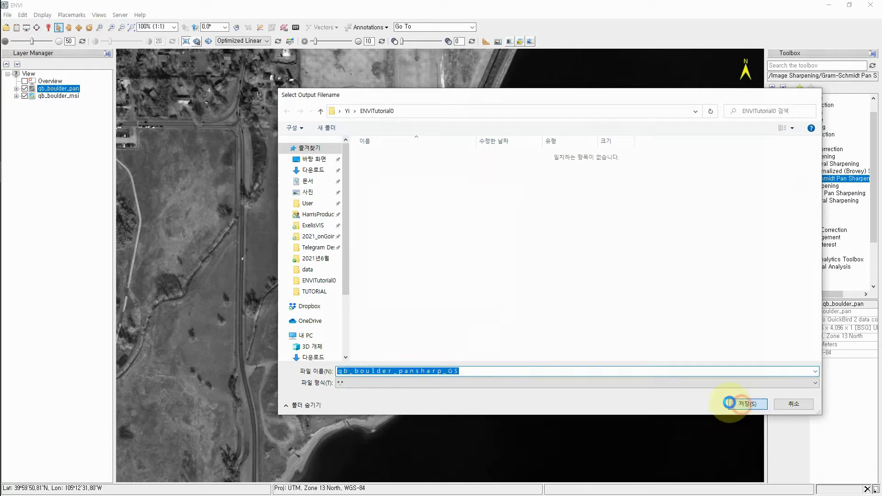
click(473, 300)
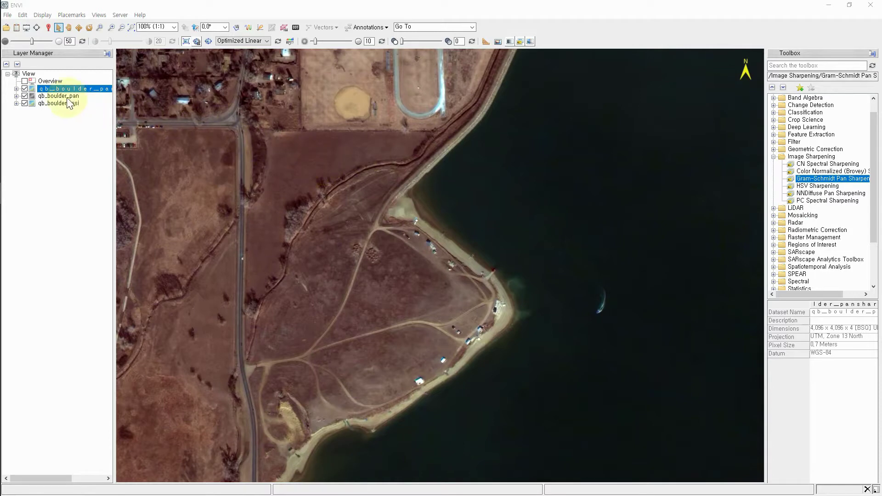
Compare the pan-sharpened image with qb_boulder_pan by repeatedly hiding and showing the sharpened layer
click(24, 89)
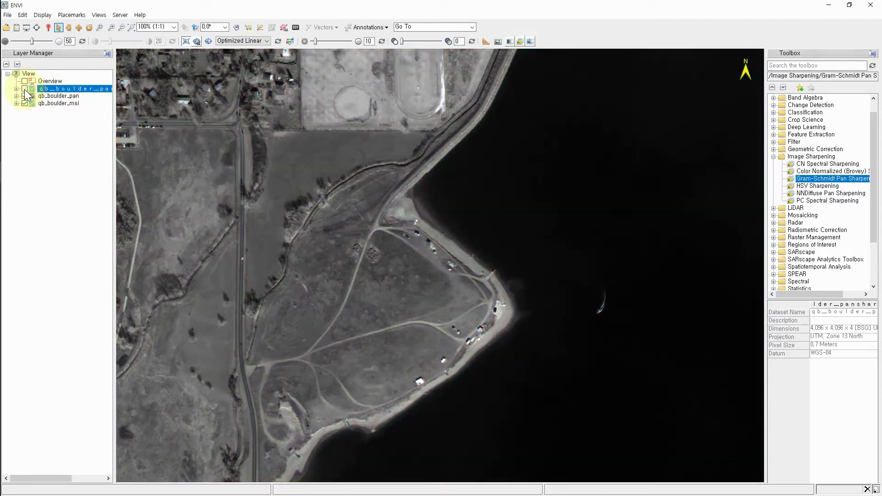
click(24, 89)
click(25, 88)
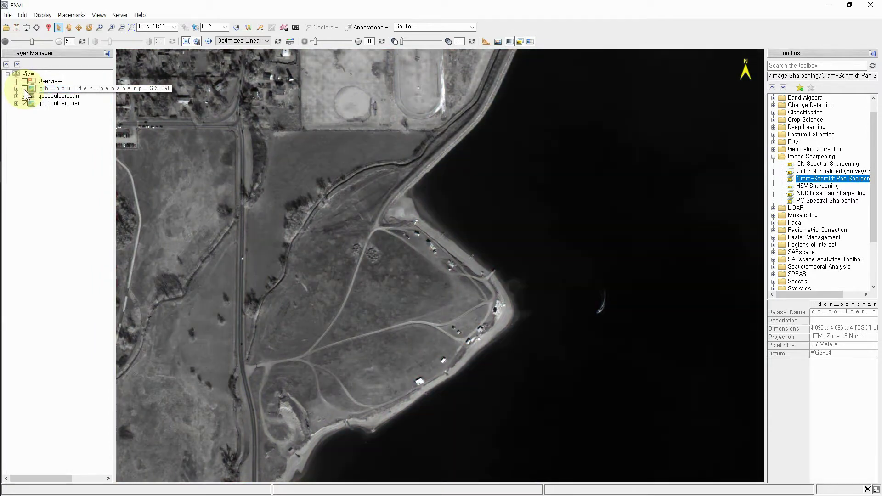
click(24, 89)
click(24, 89)
click(24, 89)
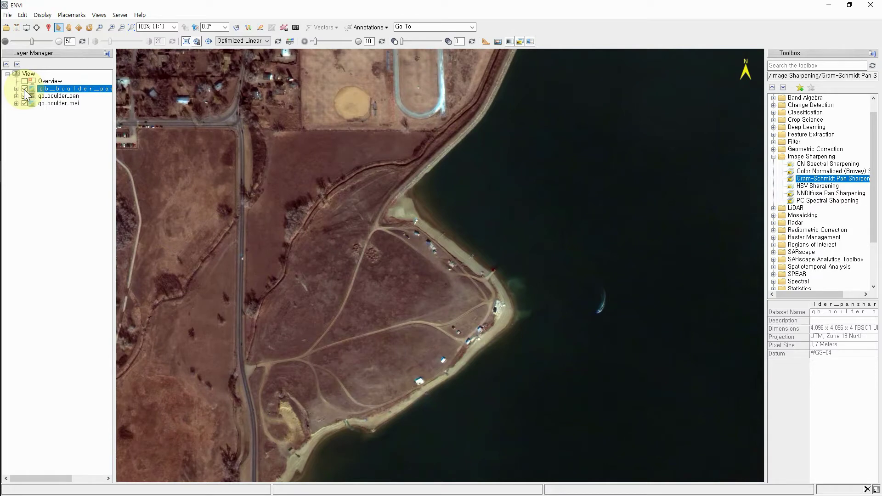
click(24, 88)
click(24, 89)
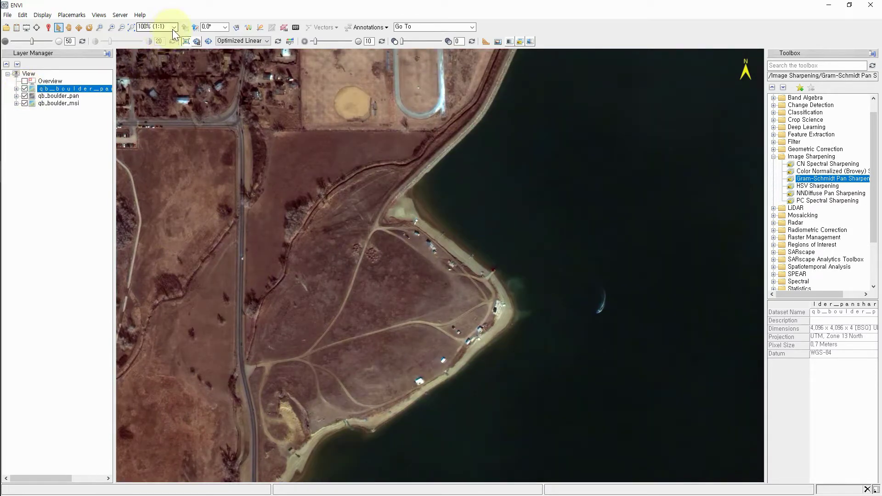
Hide qb_boulder_pan and compare the pan-sharpened image with qb_boulder_msi by repeatedly hiding and showing the sharpened layer
click(25, 96)
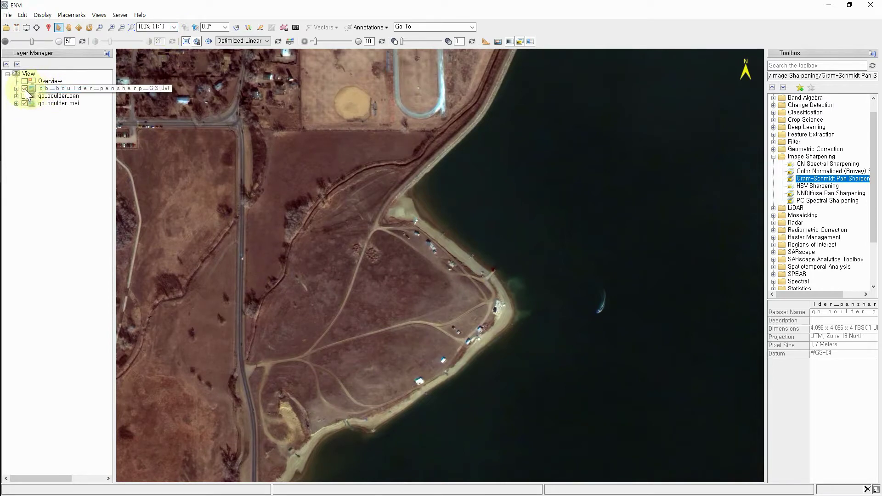
click(25, 89)
click(25, 89)
click(25, 89)
click(25, 88)
click(24, 89)
click(25, 88)
click(24, 89)
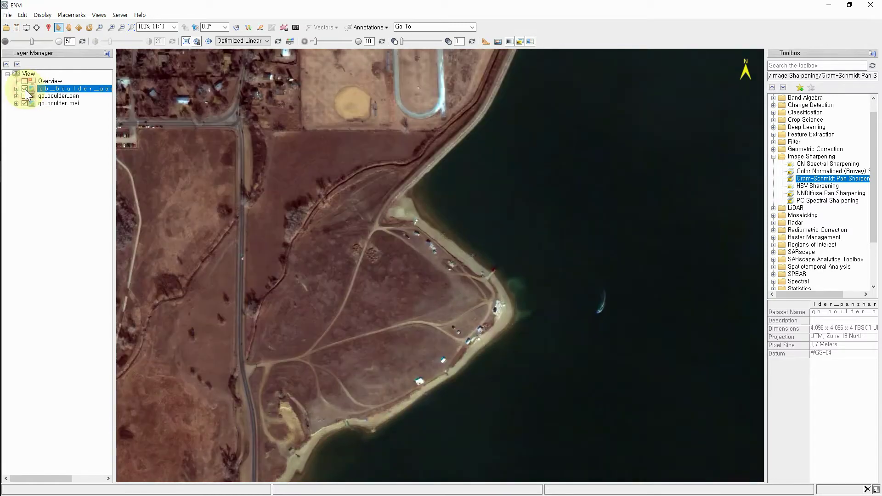
Zoom the view to 400% and compare the Gram-Schmidt image with qb_boulder_msi by repeatedly hiding and showing the sharpened layer
click(173, 26)
click(151, 45)
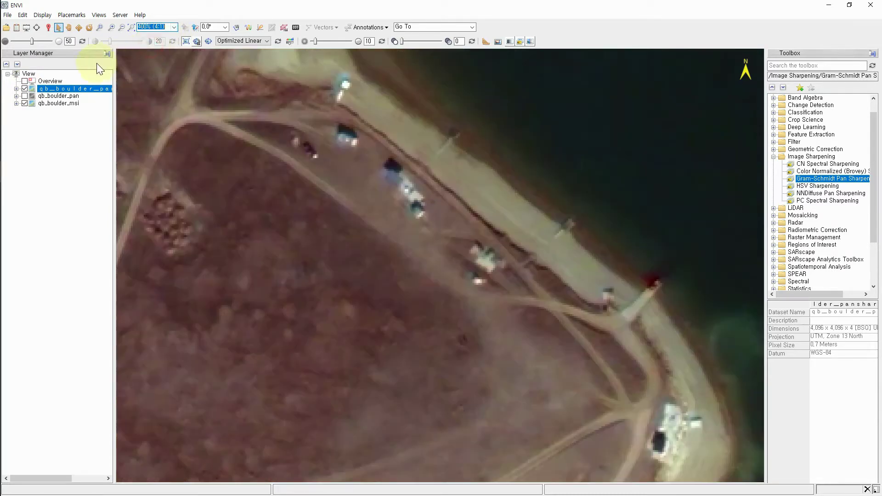
click(23, 89)
click(24, 89)
click(24, 90)
click(24, 89)
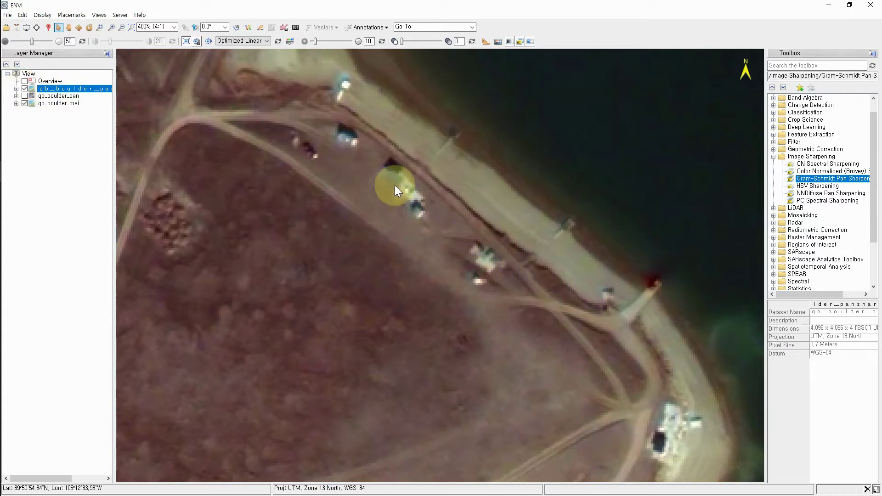
Start NNDiffuse Pan Sharpening with qb_boulder_msi as the low resolution raster and qb_boulder_pan as the high resolution raster
click(810, 194)
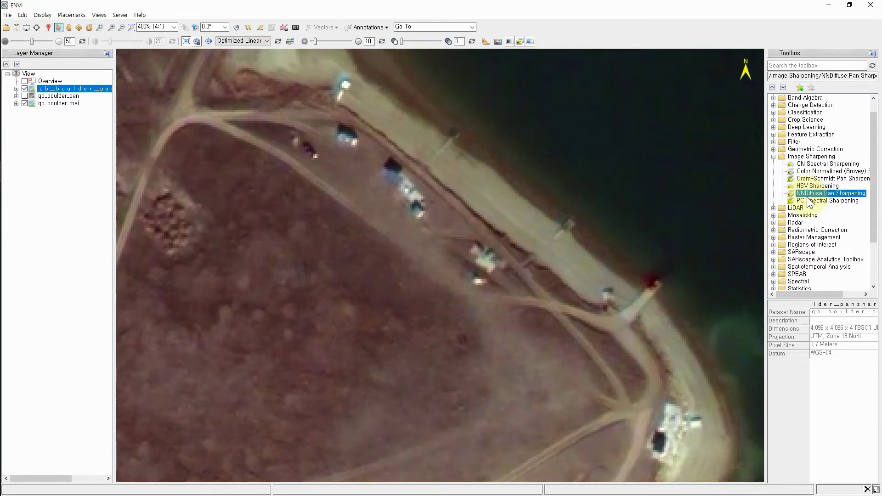
double_click(811, 198)
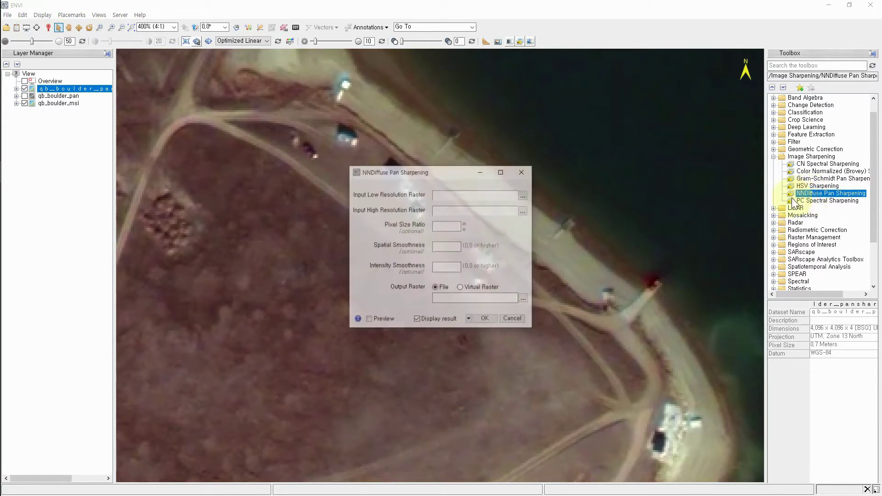
drag(433, 172, 439, 142)
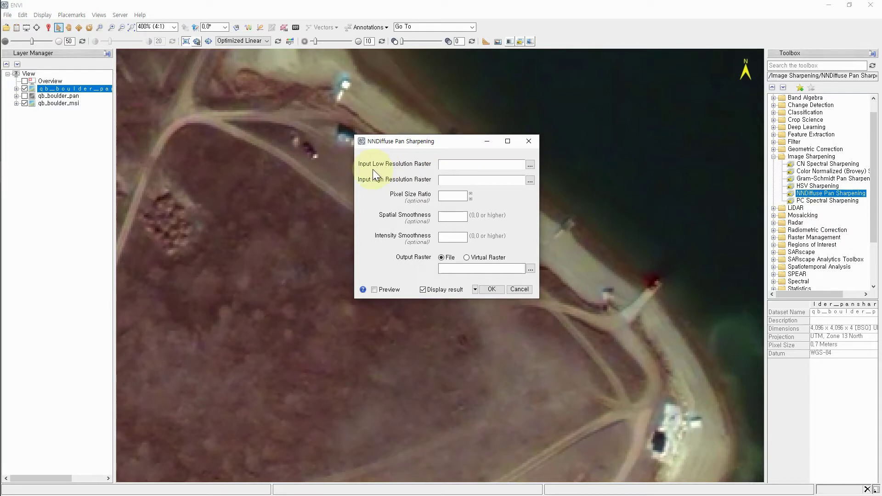
click(530, 165)
click(498, 208)
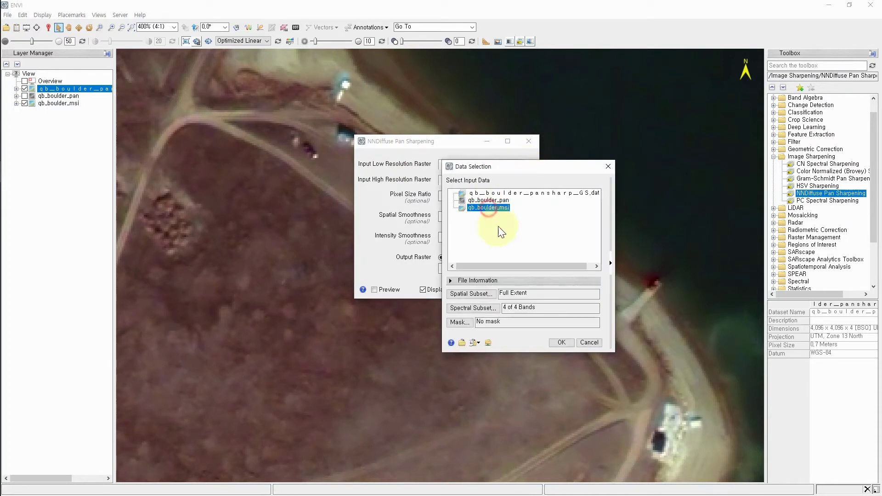
click(560, 343)
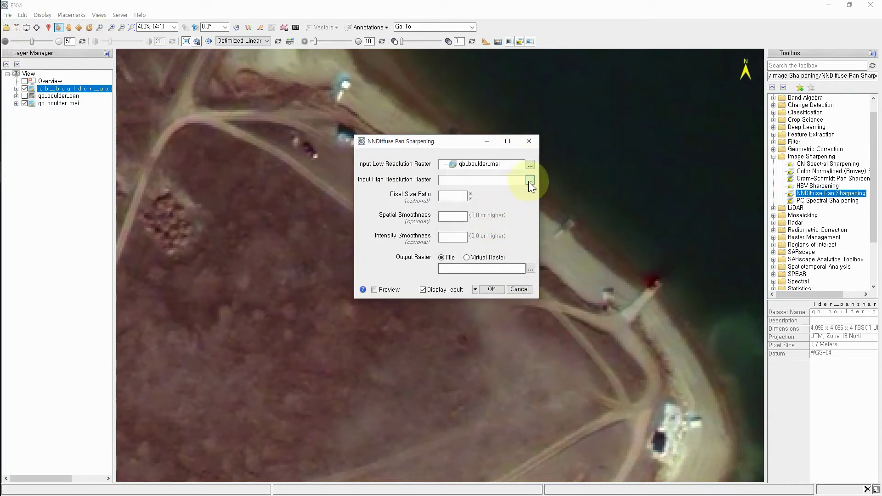
click(530, 180)
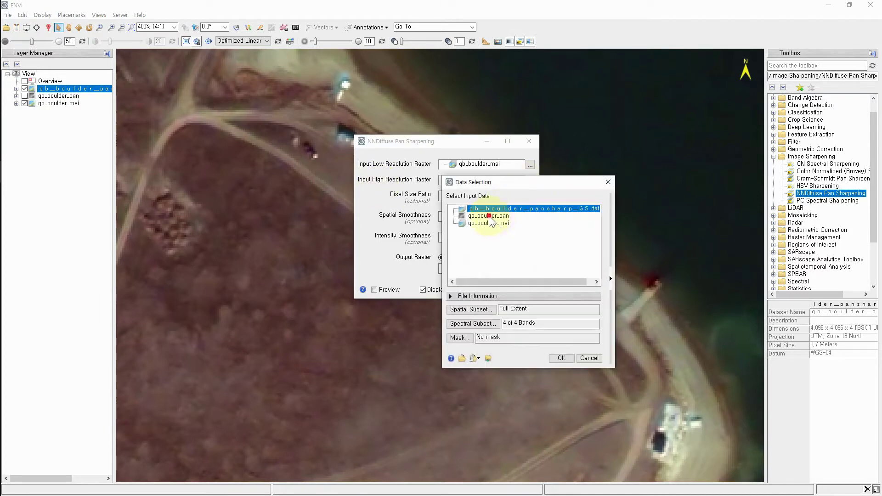
click(499, 215)
click(557, 360)
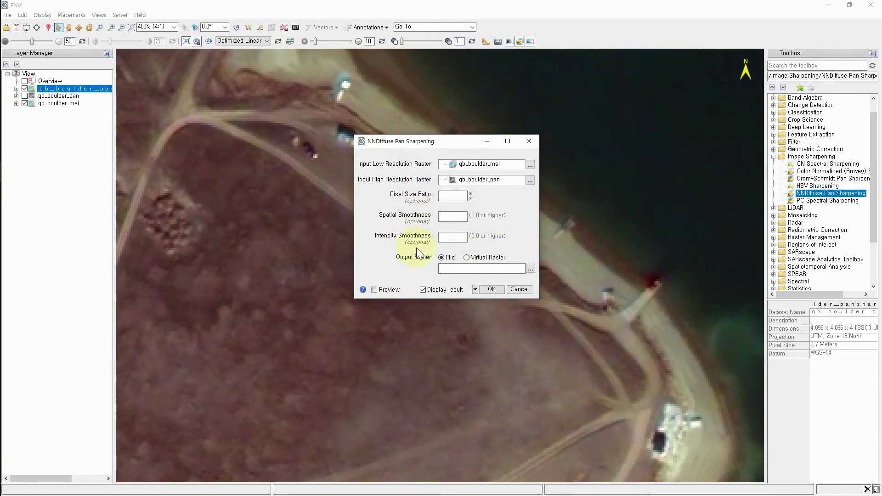
Name the output file qb_boulder_pansharp_NNDIFFUSE in the ENVITutorial0 folder and run the NNDiffuse pan sharpening
click(531, 269)
click(442, 432)
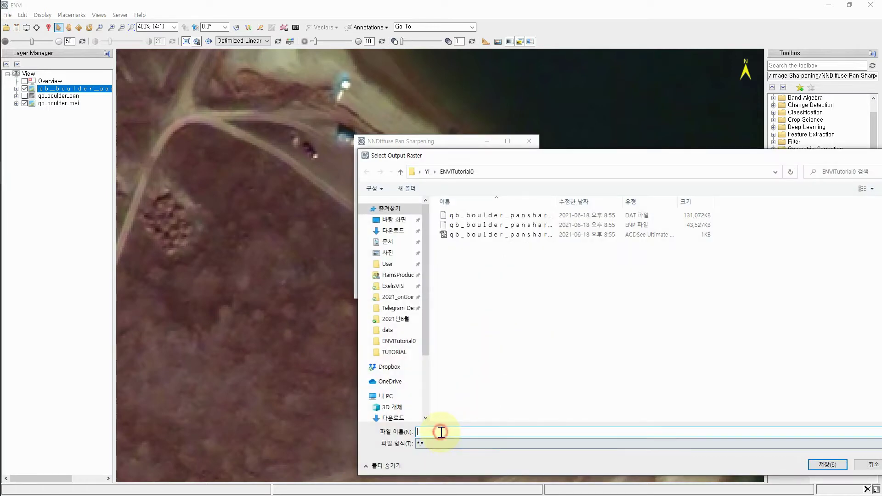
text(qb_boulder_pansharp_NNDIFFUSE)
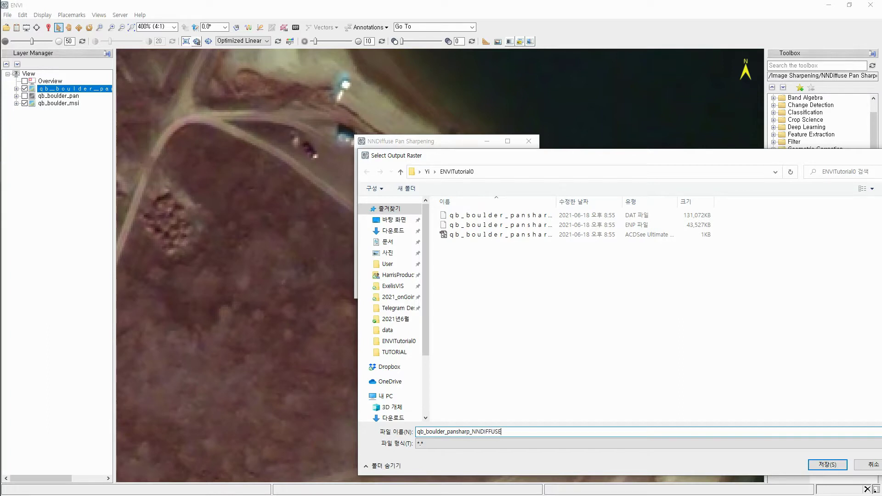
click(828, 465)
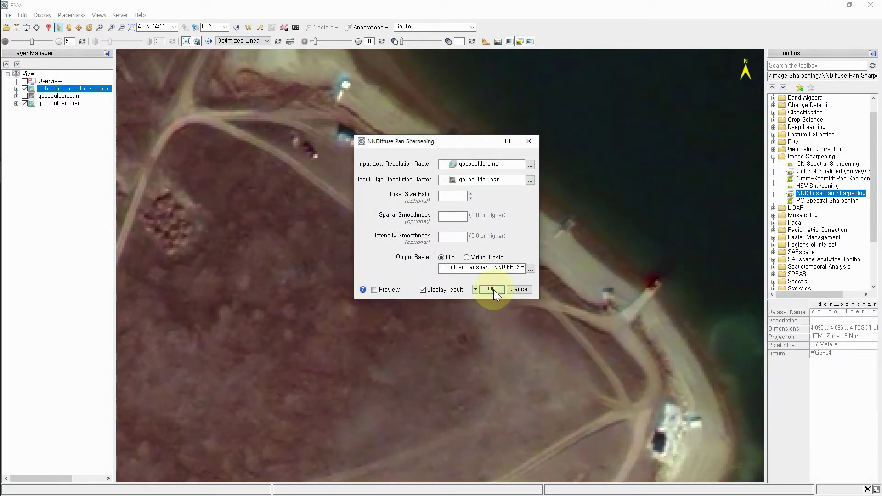
click(492, 290)
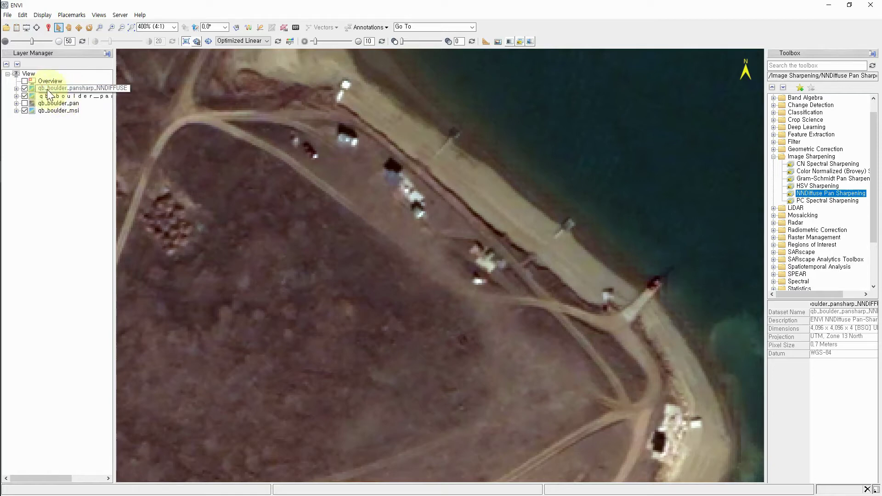
Compare the NNDiffuse image with the Gram-Schmidt image up close and zoomed out by repeatedly hiding and showing the NNDiffuse layer
click(24, 89)
click(24, 89)
click(25, 89)
click(25, 89)
scroll(297, 233, down, 5)
scroll(276, 232, down, 1)
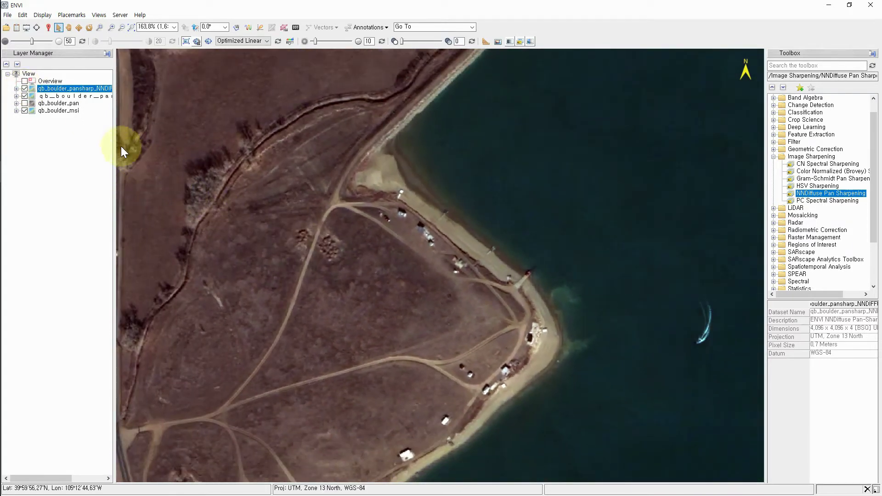
click(24, 89)
click(24, 89)
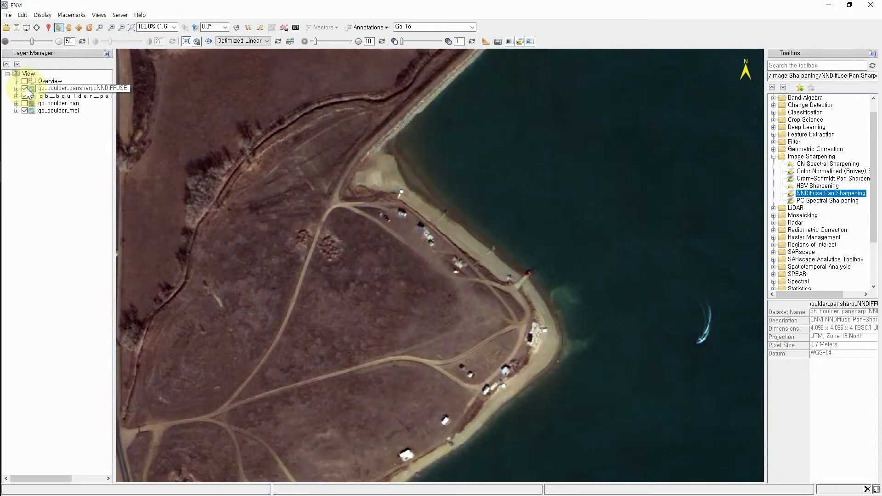
click(25, 90)
click(25, 89)
click(26, 89)
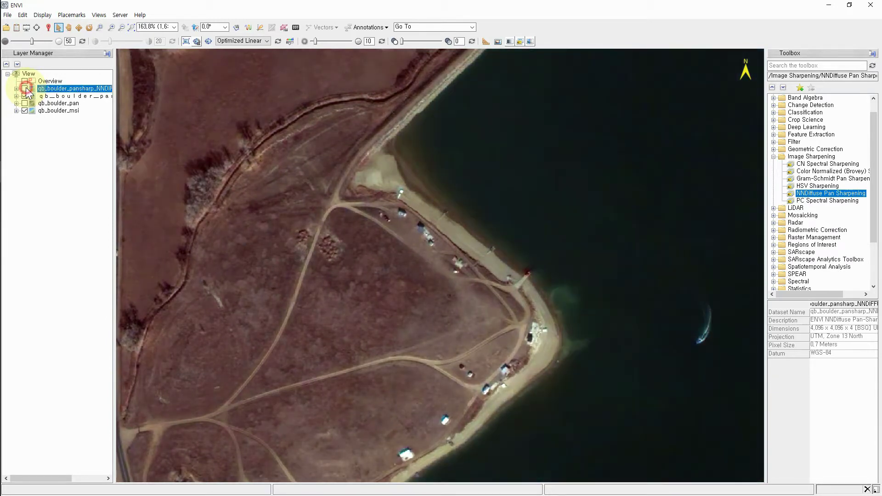
click(25, 89)
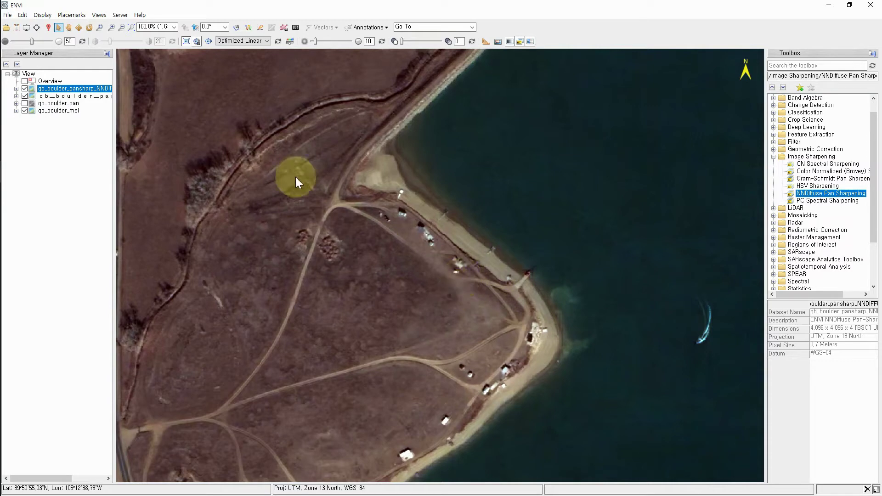
Hide the Gram-Schmidt layer and compare the NNDiffuse image with qb_boulder_msi by repeatedly hiding and showing the NNDiffuse layer
click(24, 96)
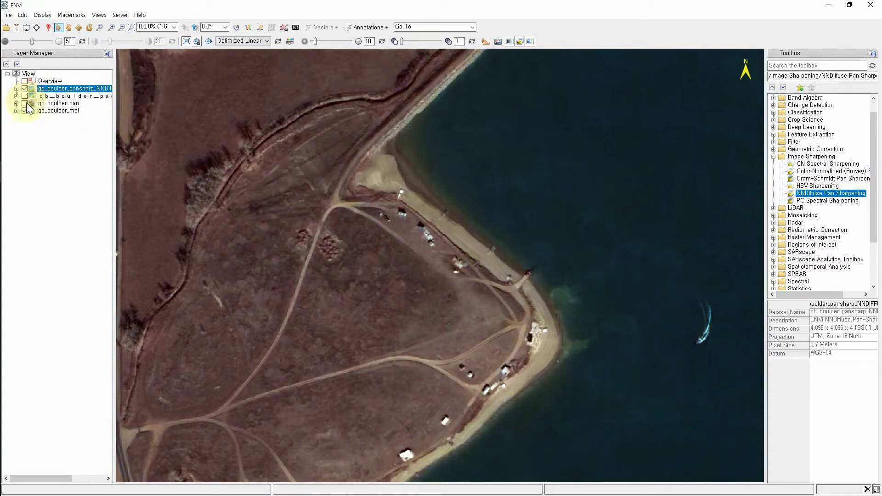
click(25, 103)
click(24, 89)
click(24, 88)
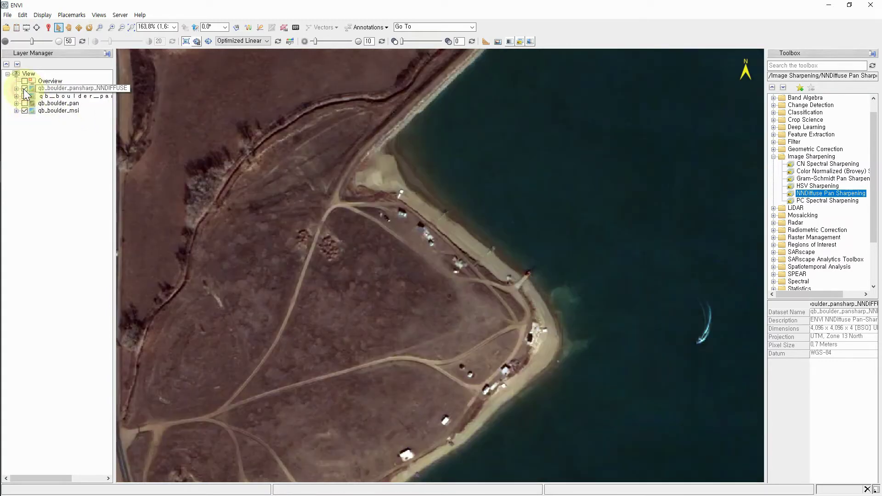
click(24, 88)
click(24, 89)
click(24, 89)
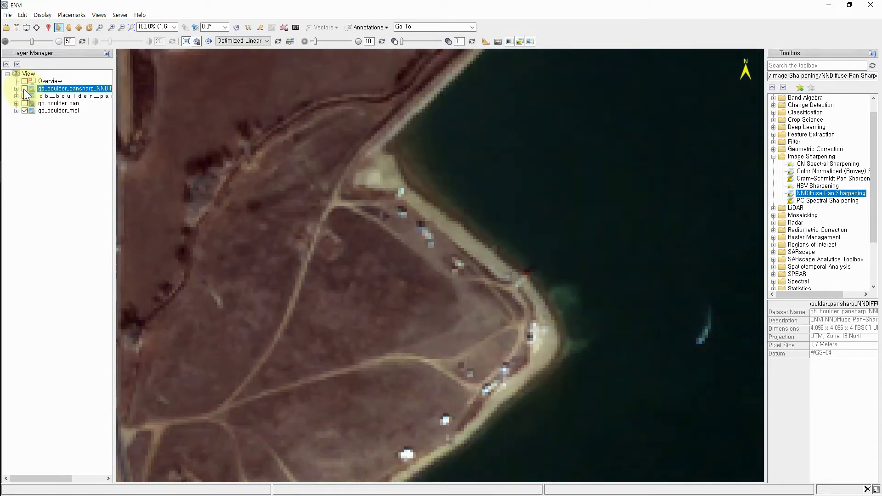
click(24, 89)
Show qb_boulder_pan and compare the NNDiffuse image with it by repeatedly hiding and showing the NNDiffuse layer
click(24, 103)
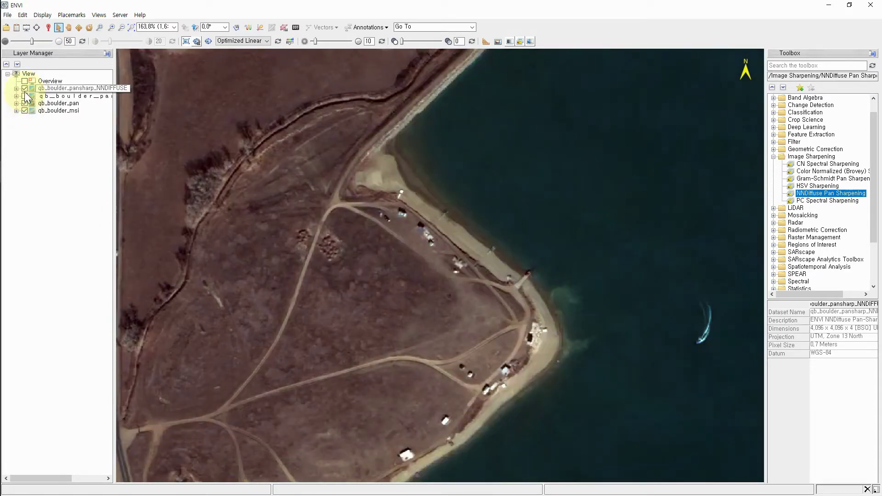
click(25, 88)
click(24, 88)
click(24, 89)
click(25, 89)
click(25, 89)
click(24, 90)
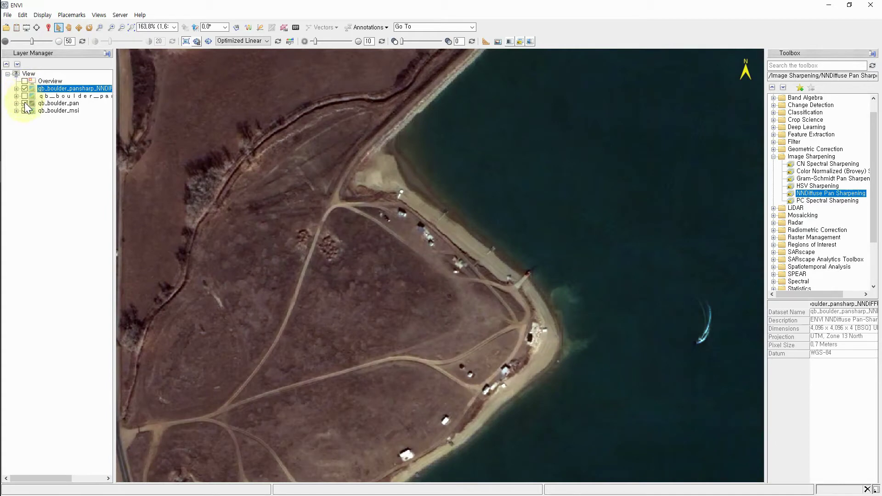
Hide qb_boulder_pan, show the Gram-Schmidt layer again and compare it with the NNDiffuse image by toggling the NNDiffuse layer
click(24, 104)
click(24, 89)
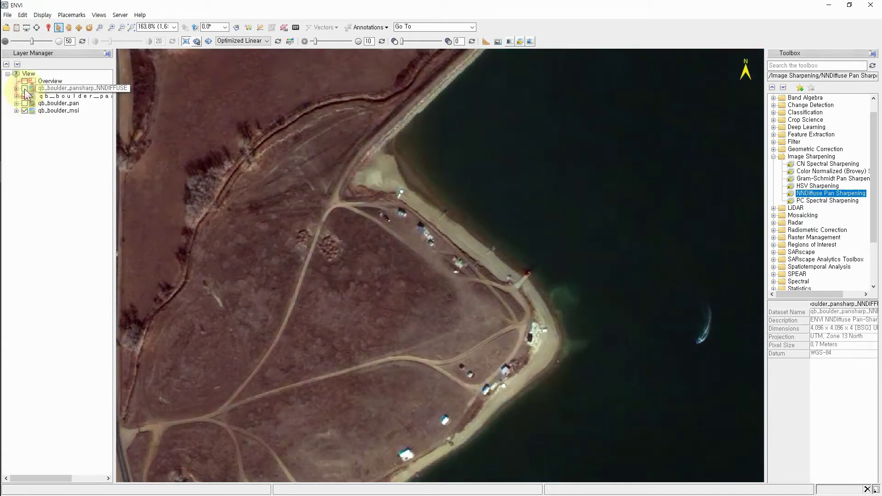
click(25, 90)
click(24, 89)
click(25, 89)
click(25, 89)
click(25, 89)
click(25, 89)
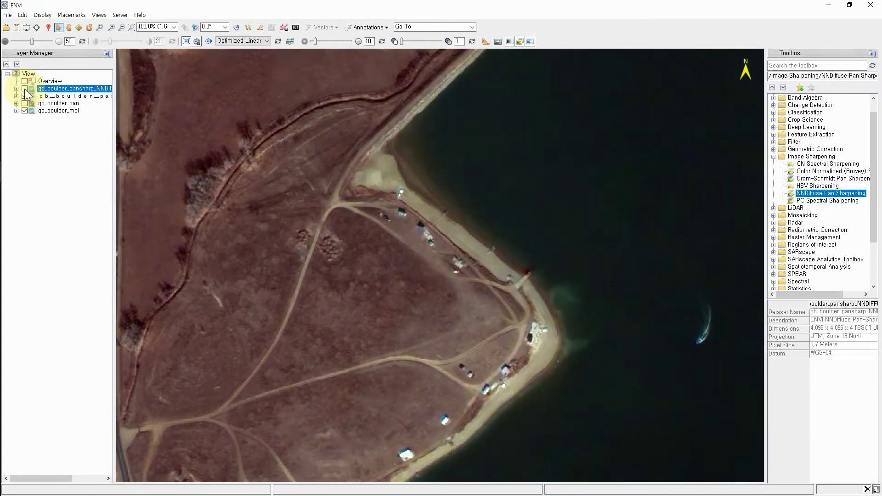
click(25, 89)
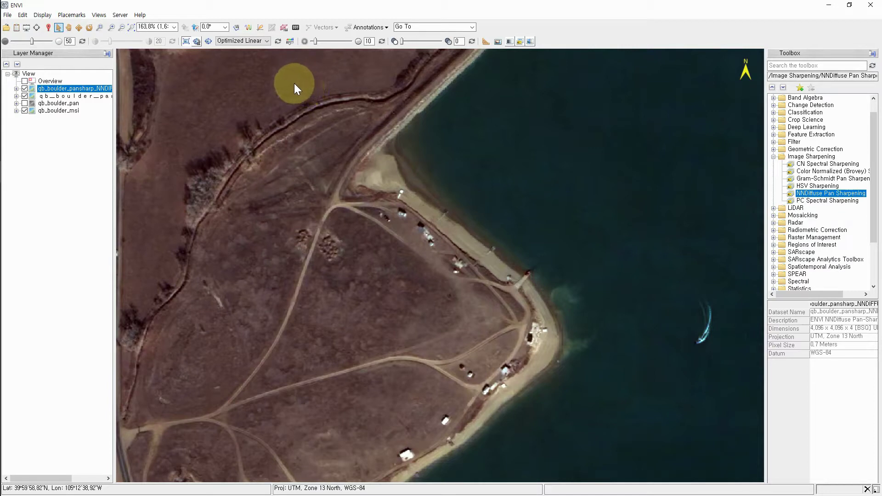
Look through the list of keyboard shortcuts and their actions, and close it
click(140, 16)
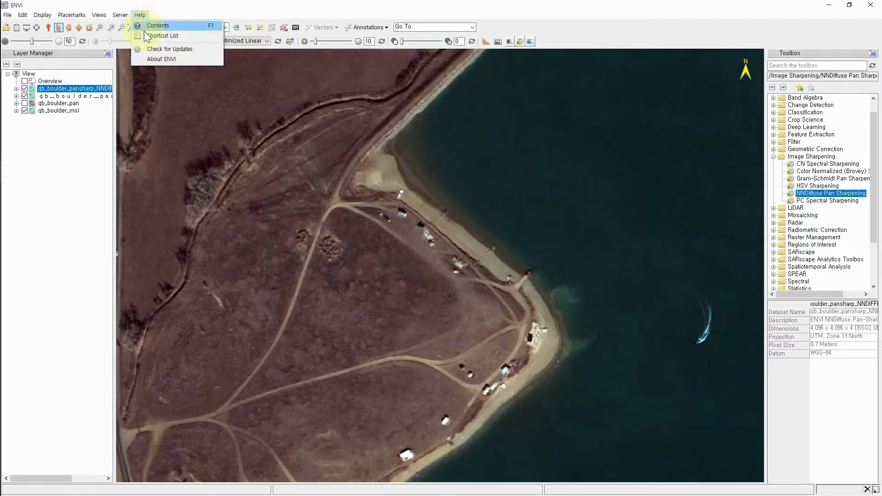
click(146, 35)
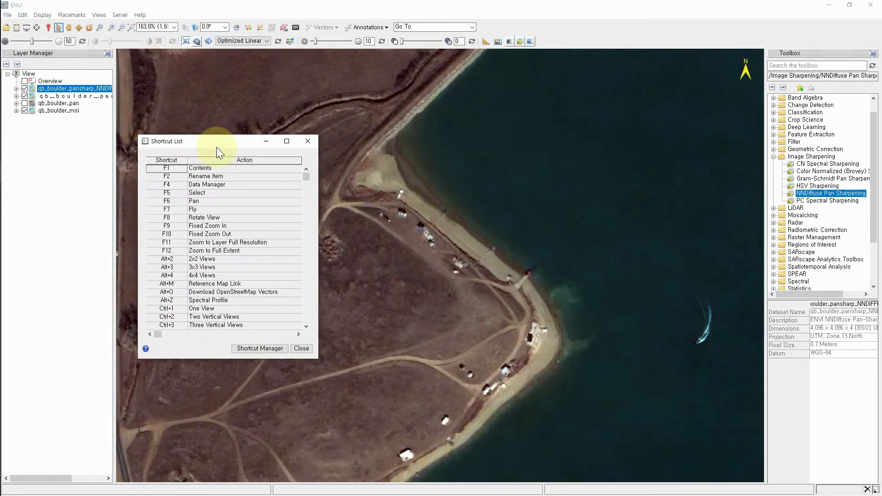
drag(214, 140, 342, 103)
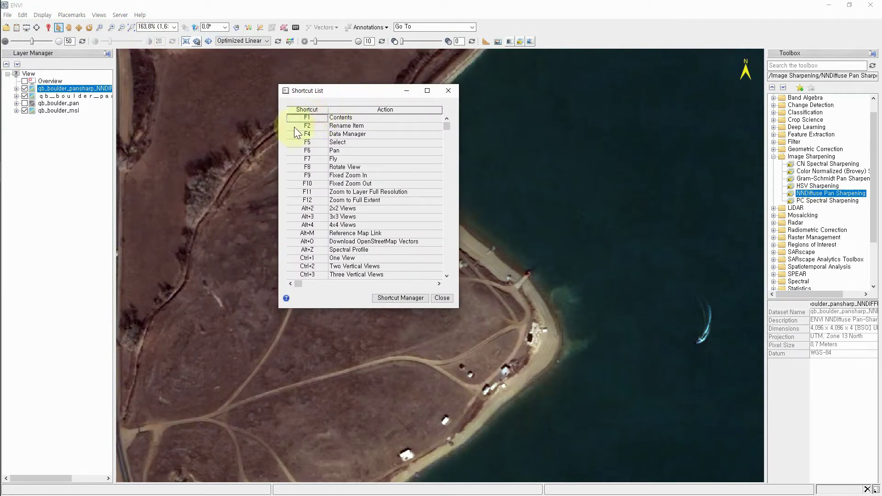
scroll(392, 160, down, 10)
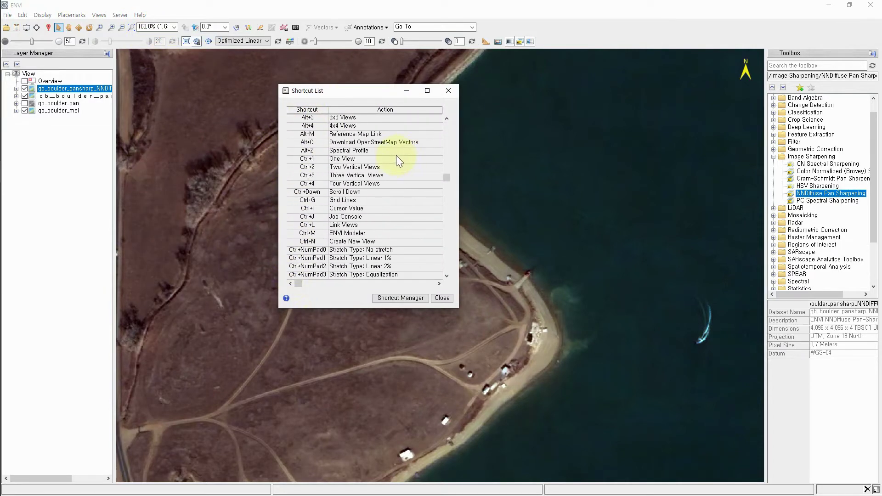
scroll(390, 161, up, 4)
scroll(390, 161, up, 6)
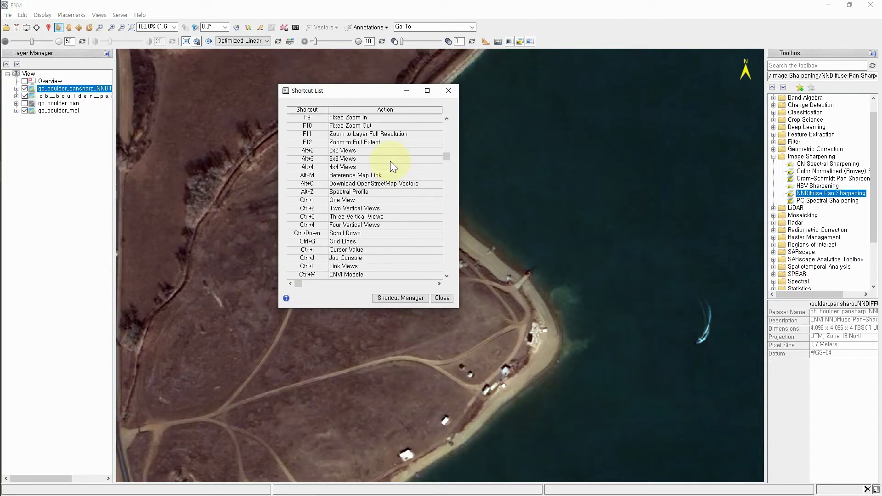
click(441, 298)
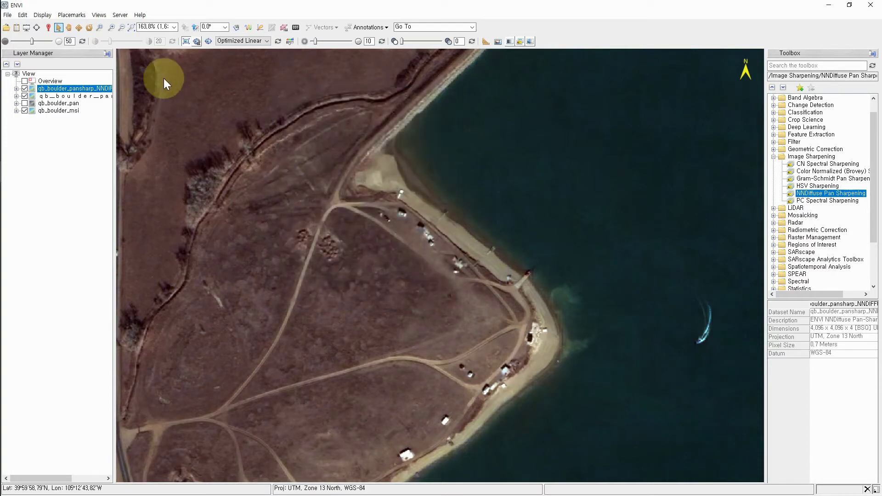
Open the ENVI Help contents in the browser and look at the topics under Analyze Data
click(140, 15)
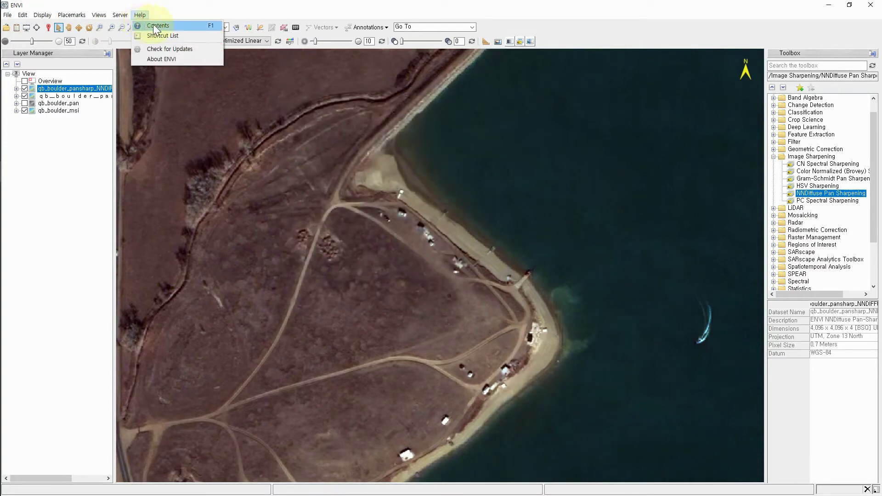
click(171, 26)
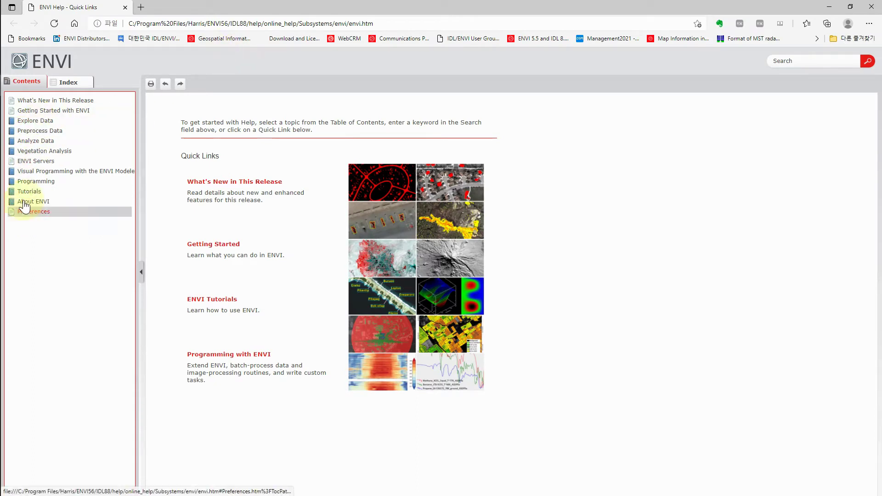
click(31, 141)
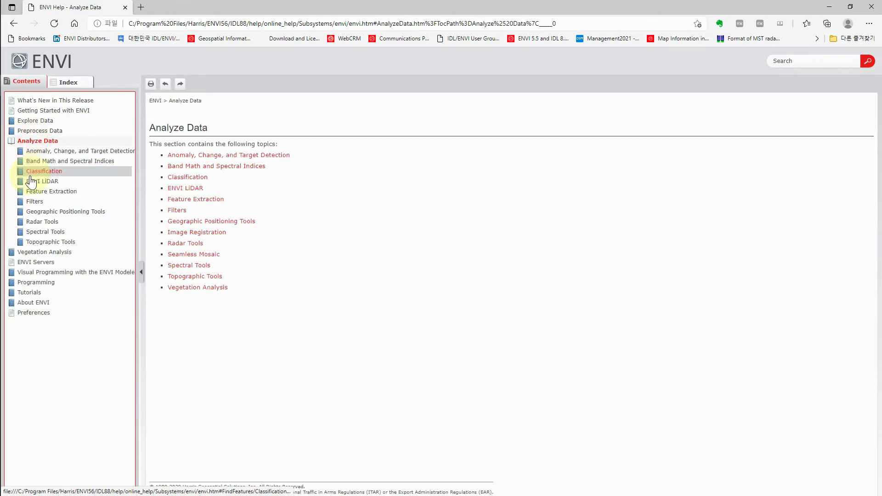
click(33, 141)
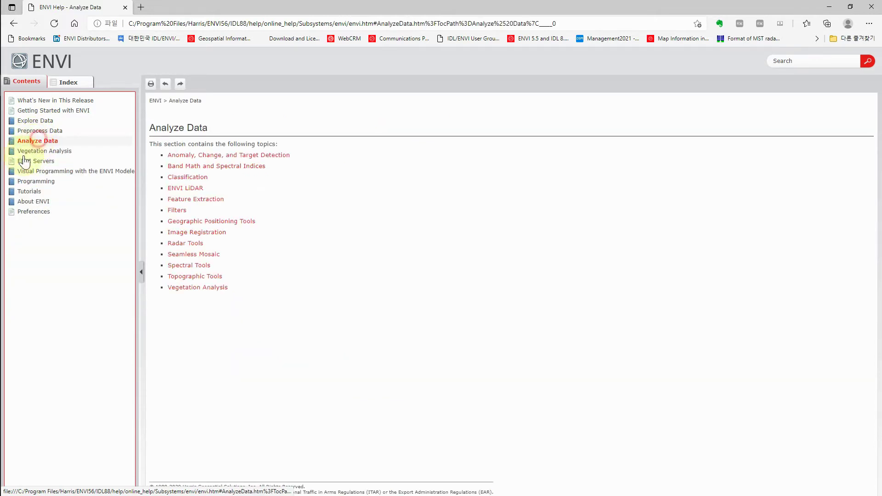
Search the help from its start page for "Gram-Schmidt", read the Gram-Schmidt Pan Sharpening topic and highlight its reference, and return to the results
click(35, 66)
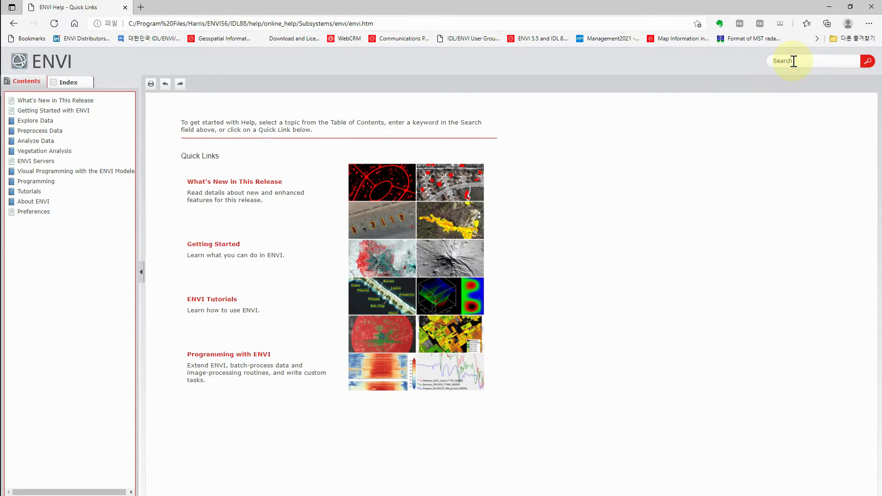
text(Gram-Schmidt)
key(Return)
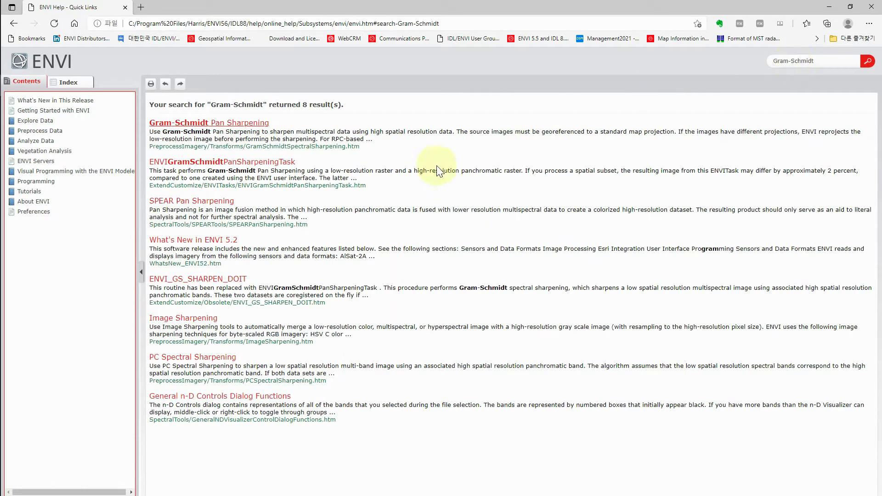
click(229, 128)
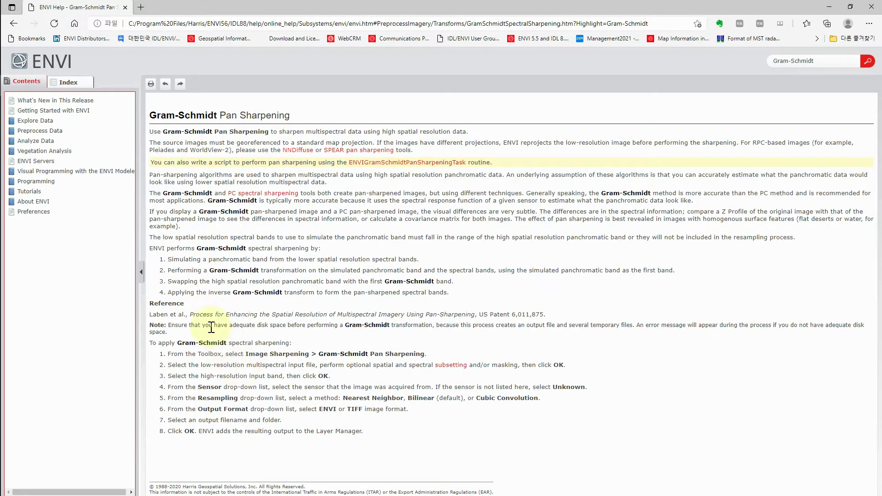
double_click(152, 304)
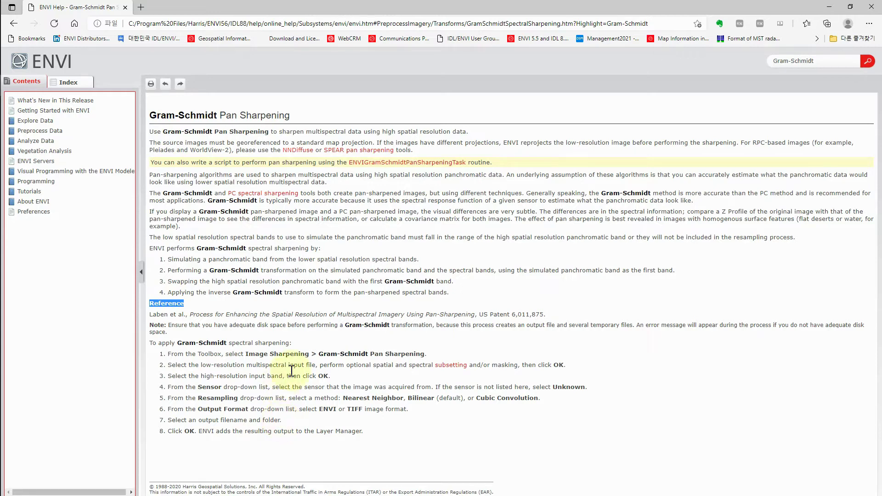
drag(190, 314, 567, 316)
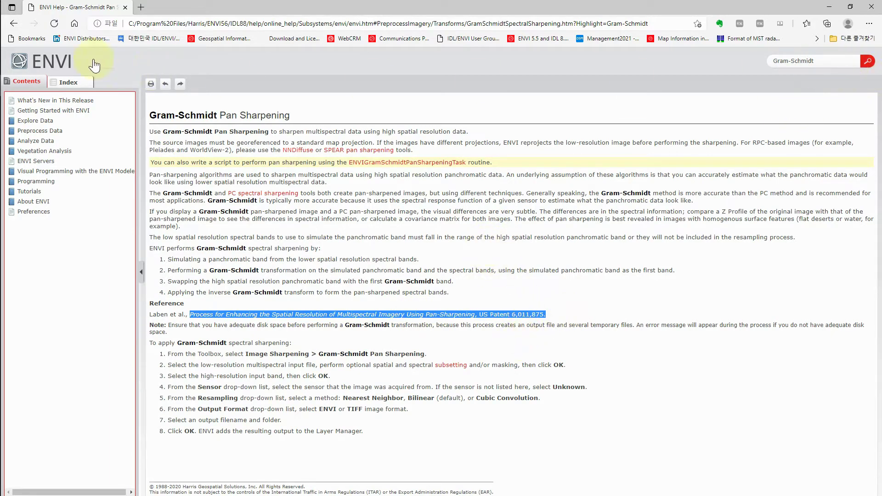
click(16, 23)
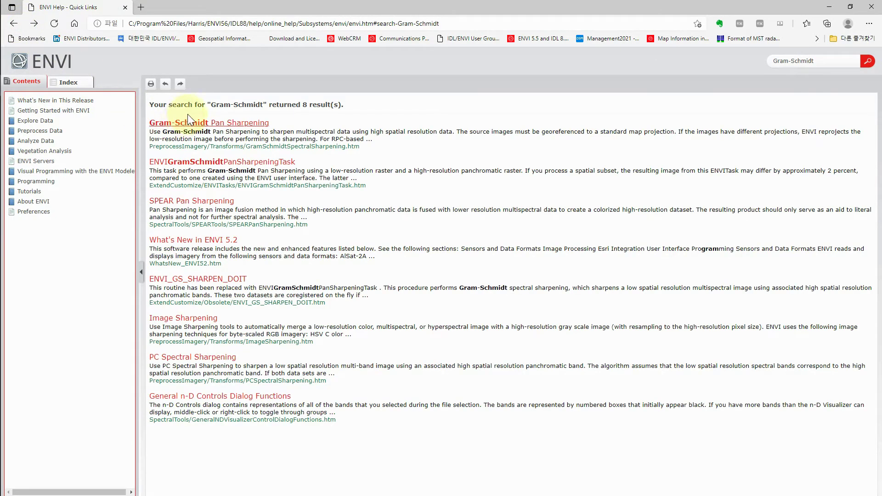
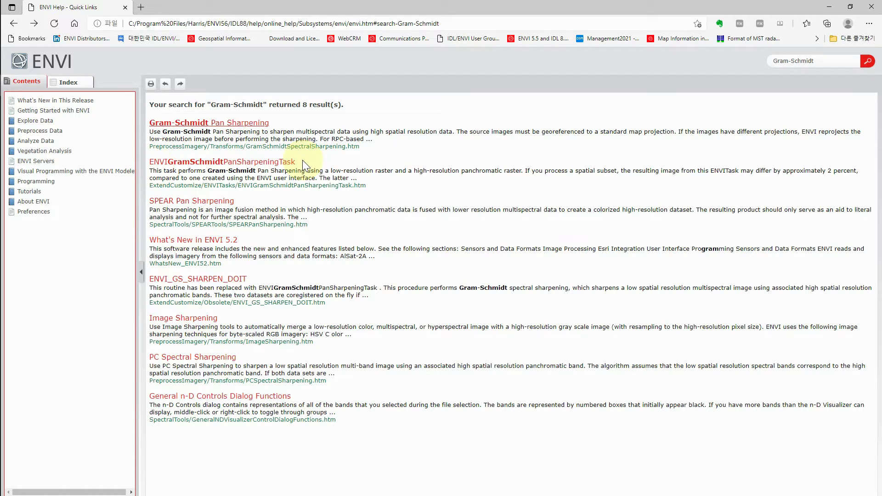
Look through the ENVIGramSchmidtPanSharpeningTask page and its example code, revisit the Gram-Schmidt Pan Sharpening topic, and return to the search results
click(259, 162)
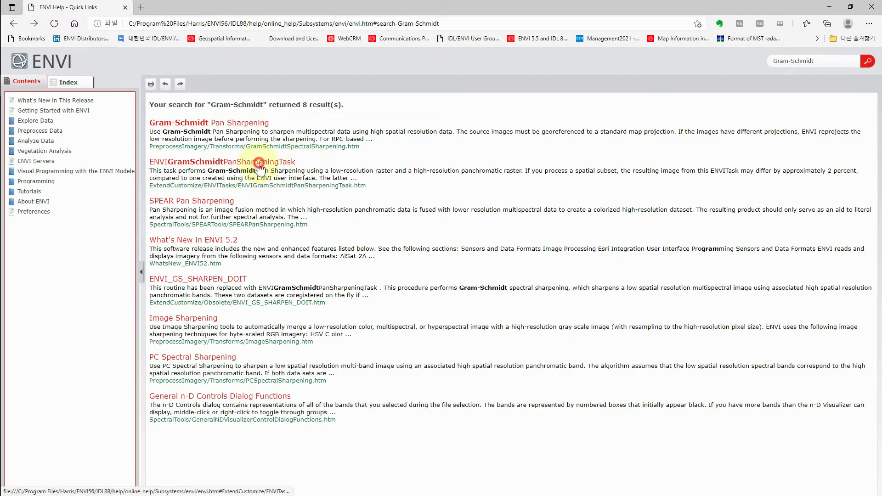
scroll(291, 262, down, 8)
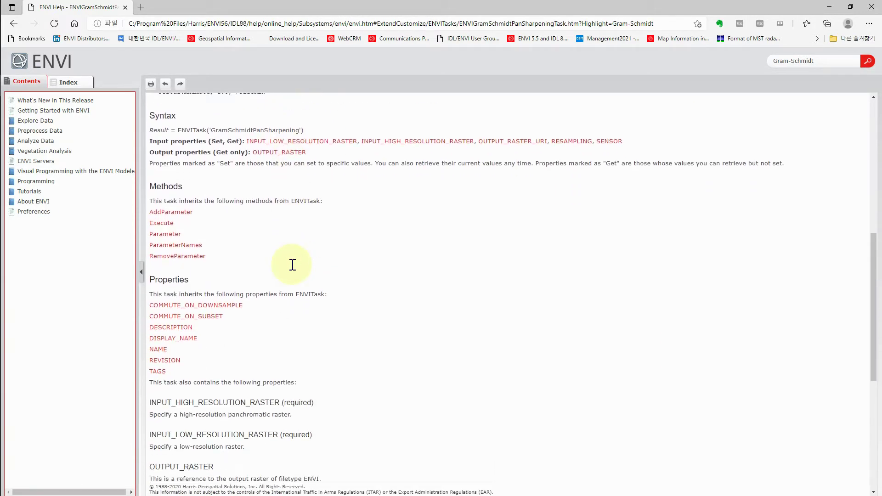
scroll(292, 265, up, 8)
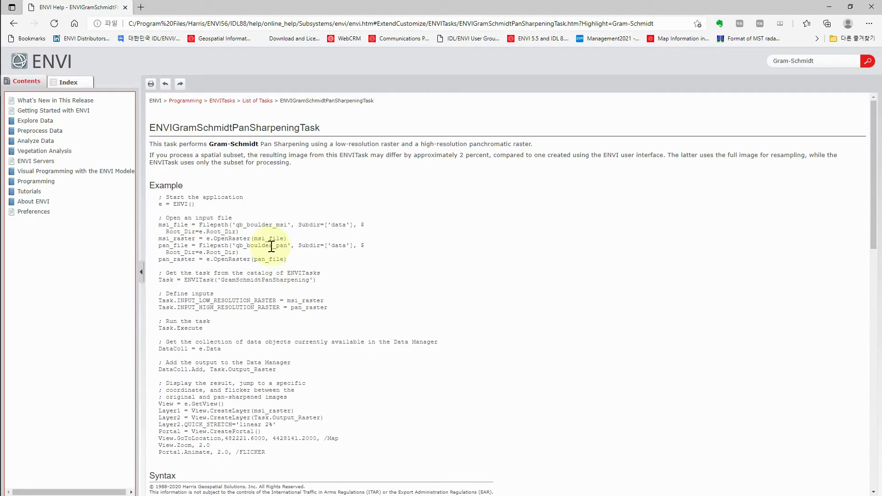
click(13, 25)
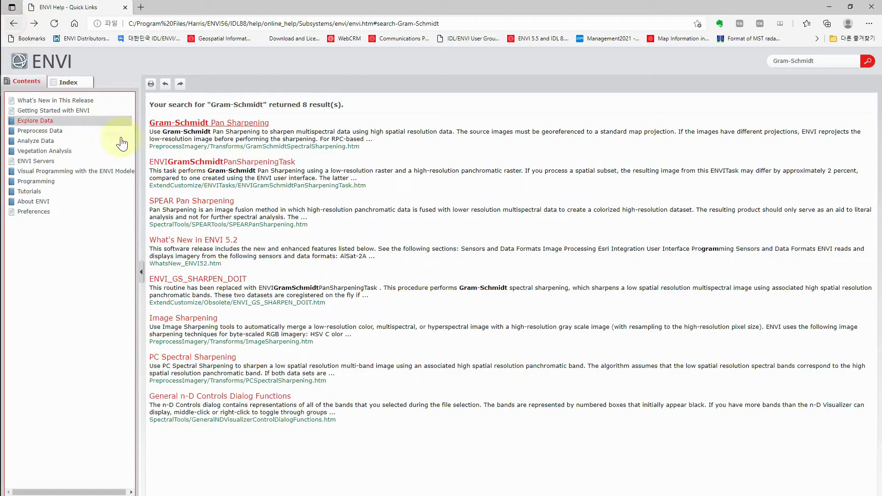
click(244, 129)
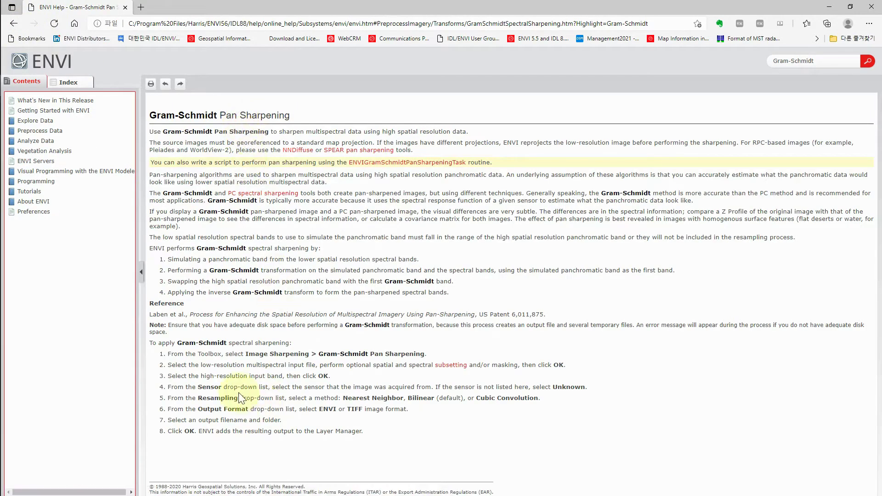
click(13, 23)
Search the help for "NNDIFFUSE", read the NNDiffuse Pan Sharpening topic and highlight its reference citation
click(822, 61)
drag(807, 64, 744, 65)
text(NN)
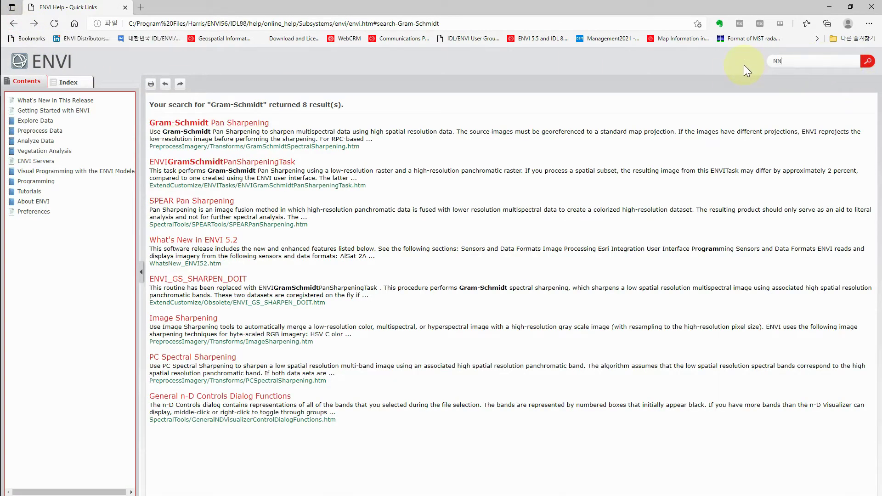
text(DIFFUSE)
key(Return)
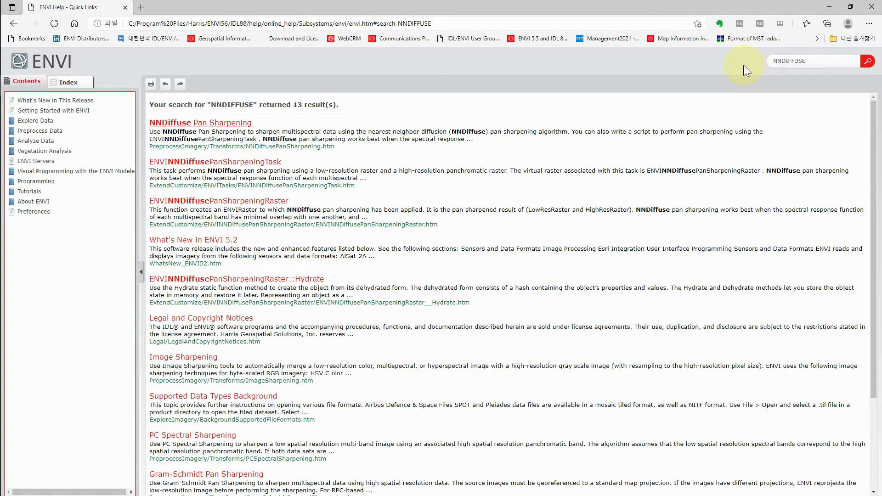
click(206, 123)
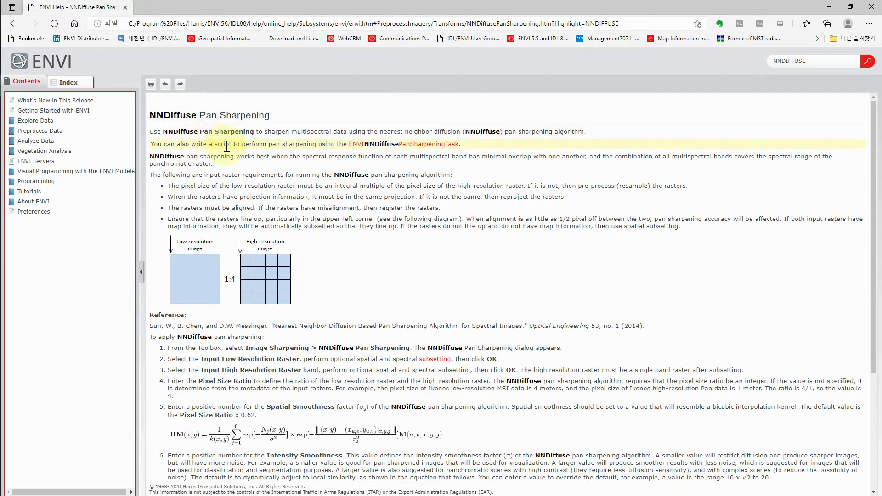
scroll(227, 142, down, 3)
scroll(236, 172, down, 1)
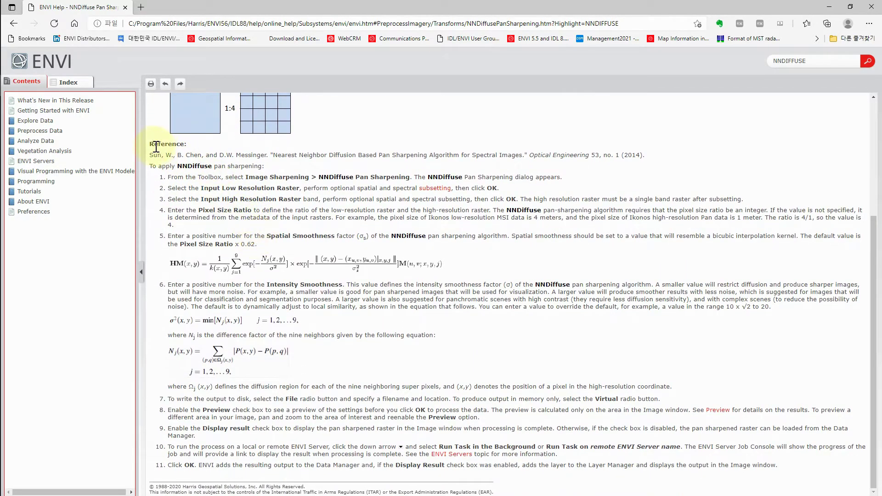
drag(148, 143, 650, 155)
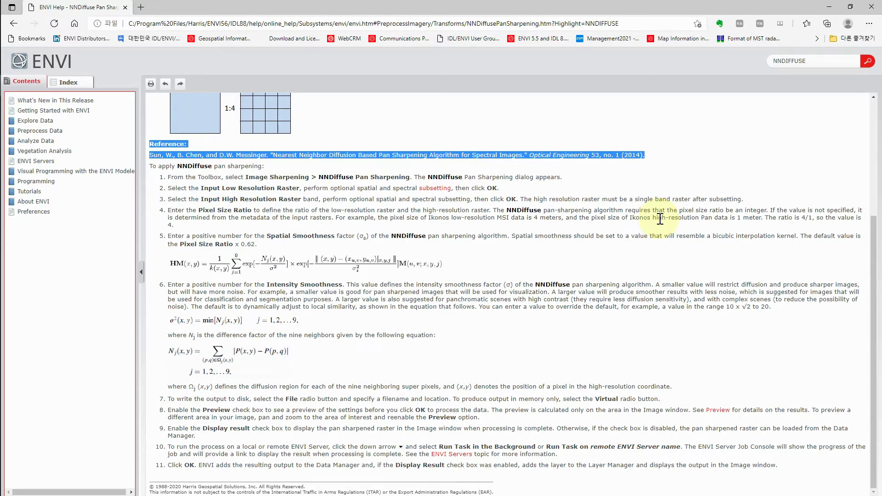
scroll(598, 372, up, 4)
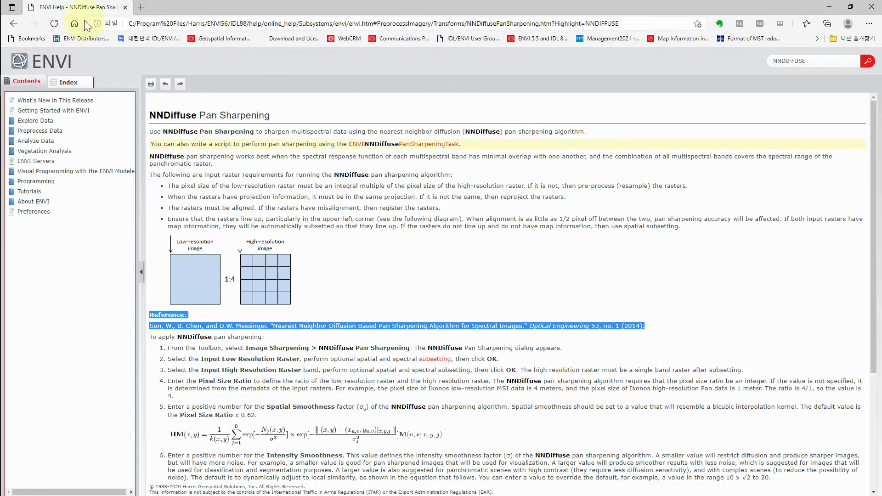
Look through the ENVINNDiffusePanSharpeningTask page with its properties and example code, and return to the NNDIFFUSE search results
click(18, 27)
click(299, 165)
drag(299, 165, 265, 163)
click(269, 173)
click(239, 163)
scroll(275, 282, down, 10)
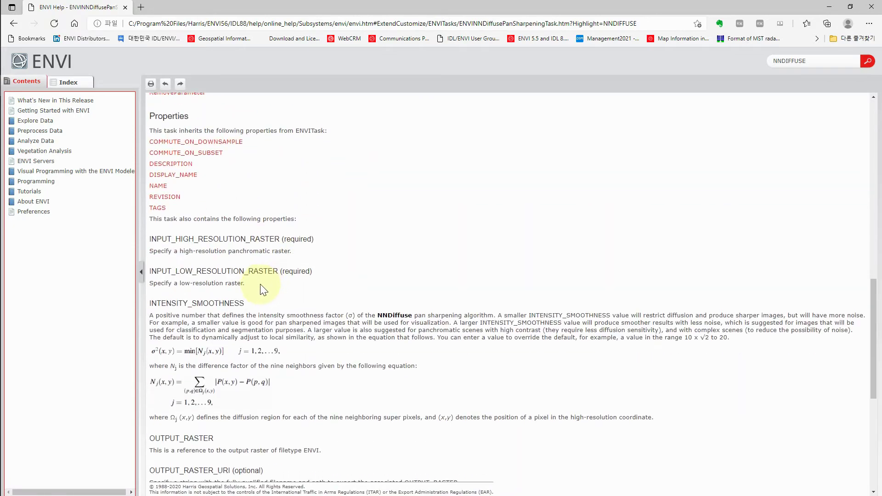
scroll(260, 284, up, 8)
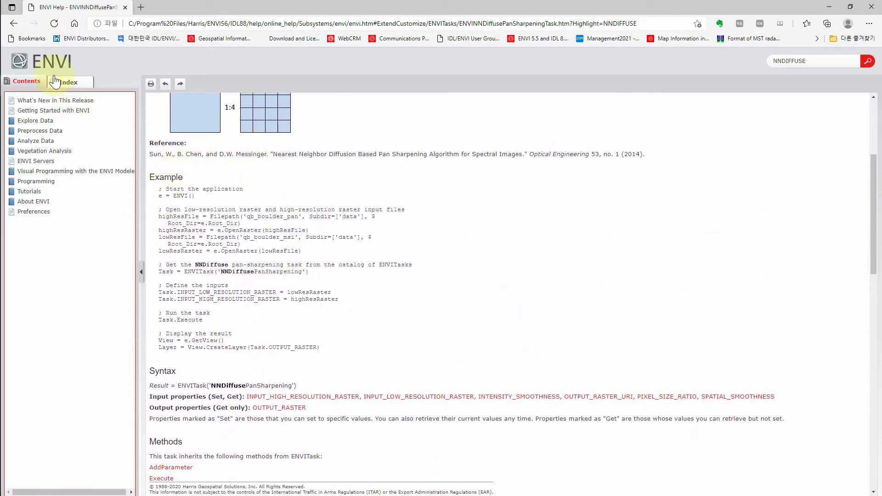
click(14, 23)
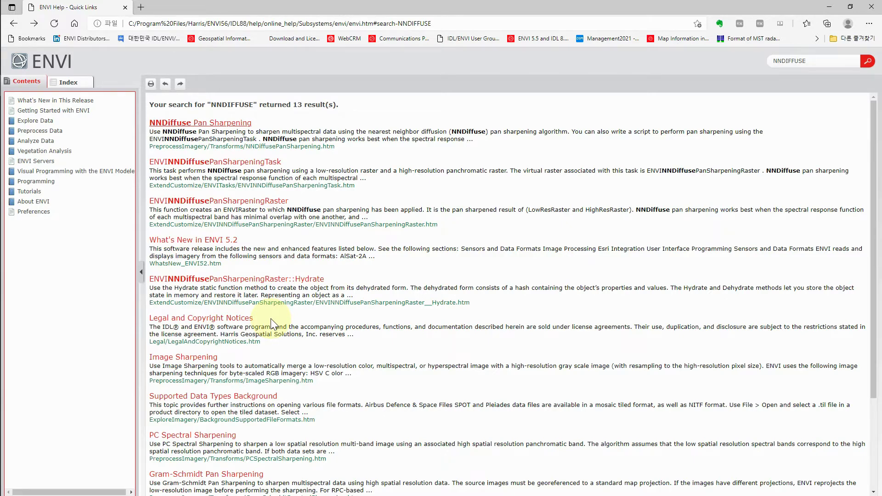
double_click(284, 167)
click(297, 167)
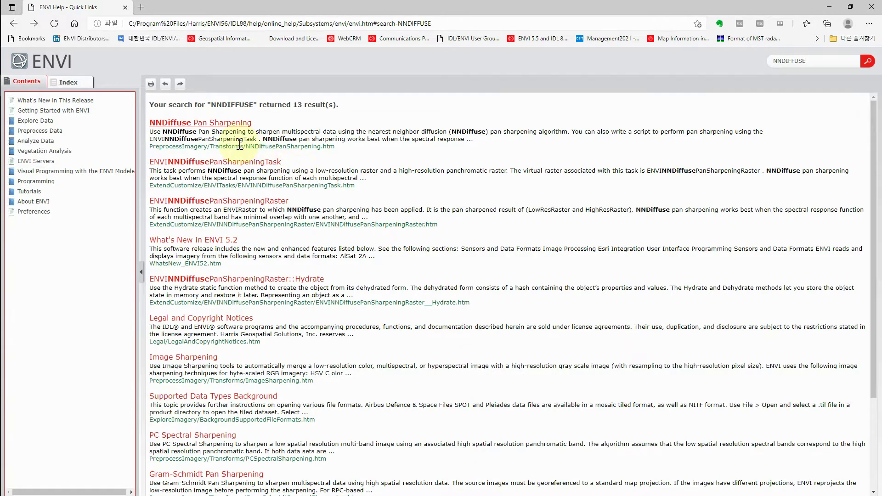
Go back to the help start page and look through the list of ENVI Tutorials, workflows and examples
click(52, 67)
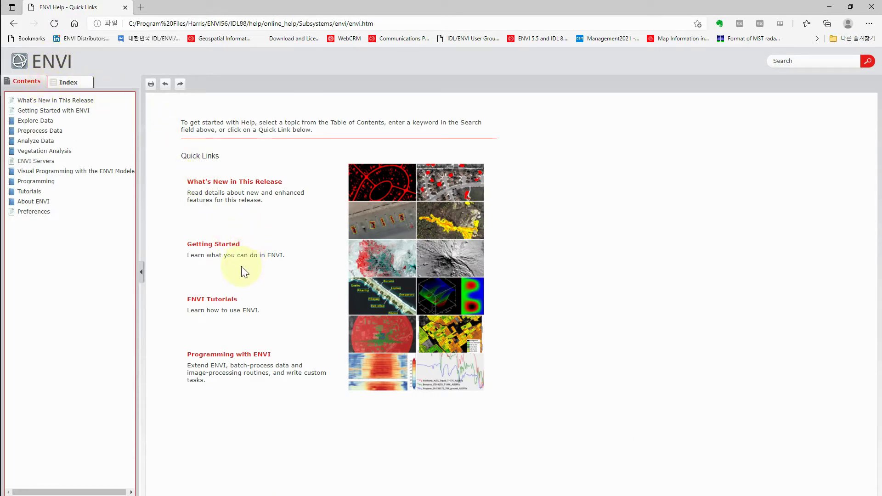
click(223, 303)
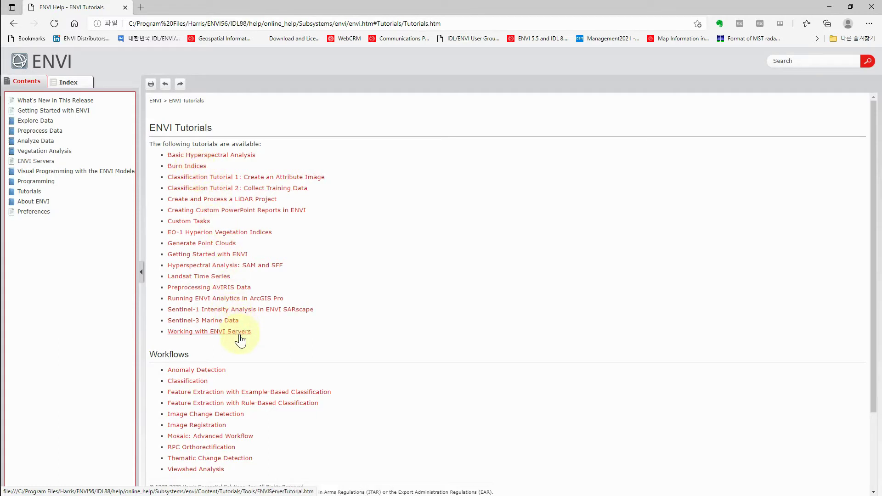
scroll(314, 431, down, 2)
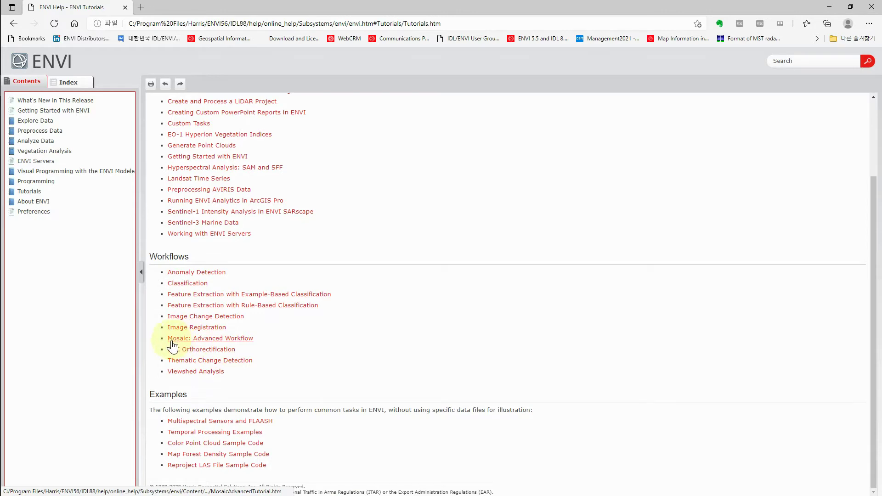
Read through the Mosaic: Advanced Workflow tutorial down to the seamline editing instructions, and return to the tutorial list
click(204, 341)
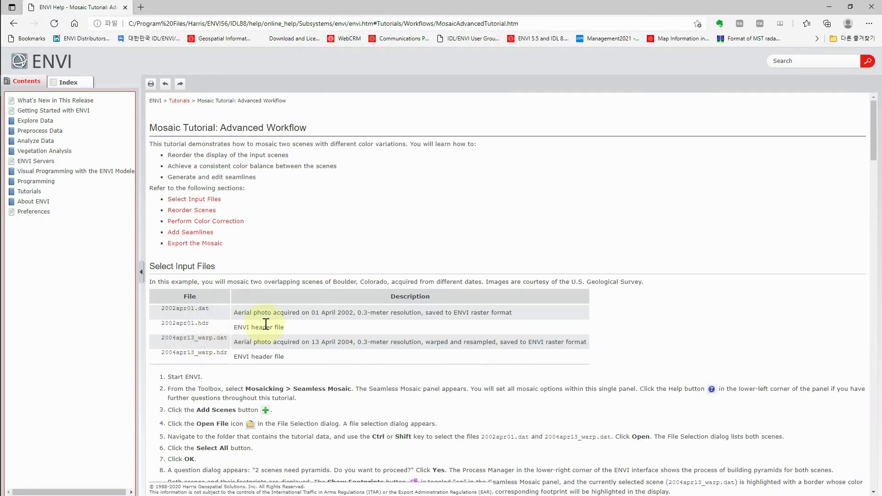
scroll(232, 255, down, 5)
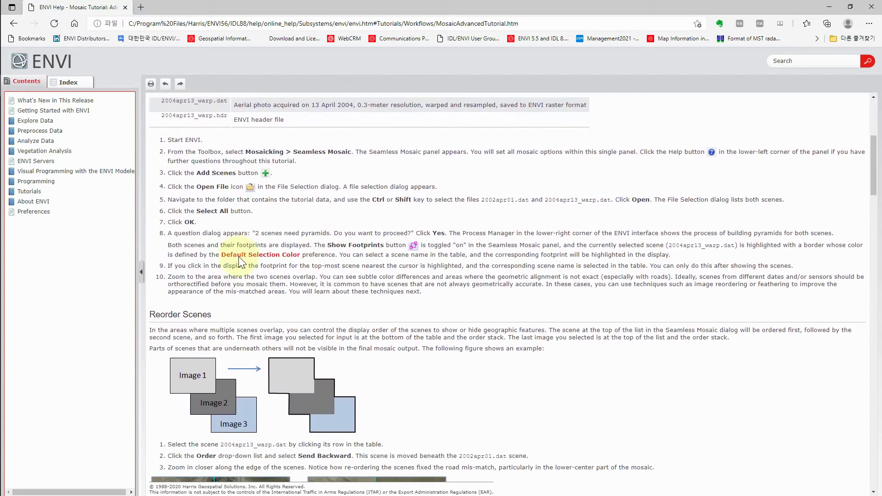
scroll(237, 287, down, 6)
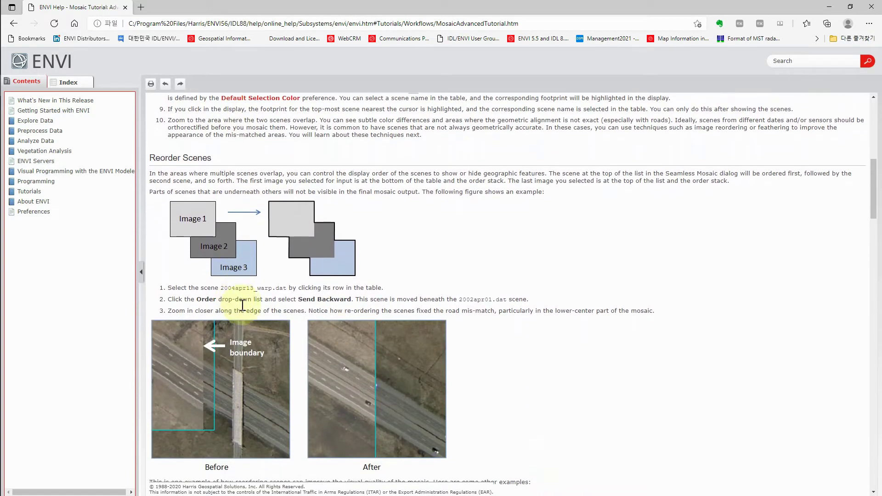
scroll(243, 306, down, 5)
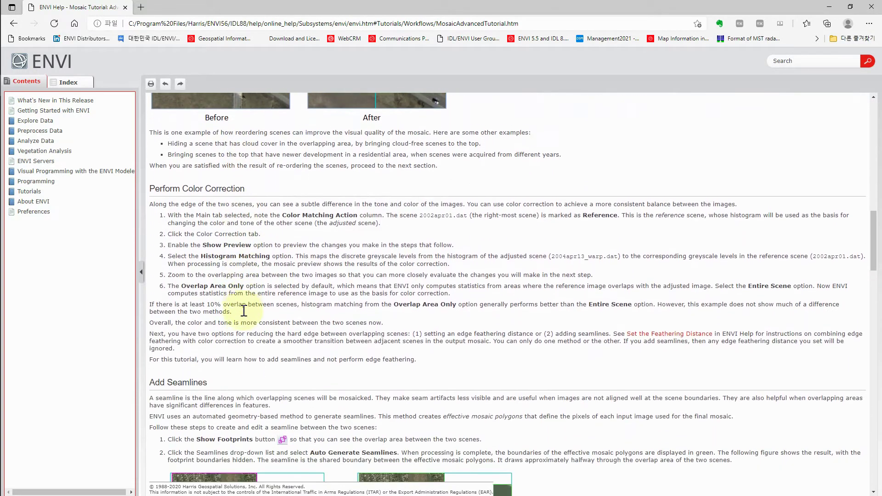
scroll(244, 311, down, 5)
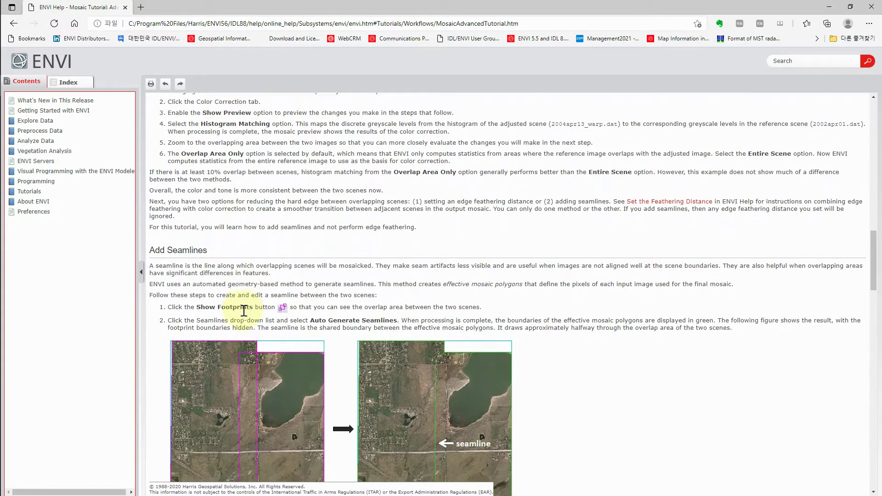
scroll(244, 311, down, 8)
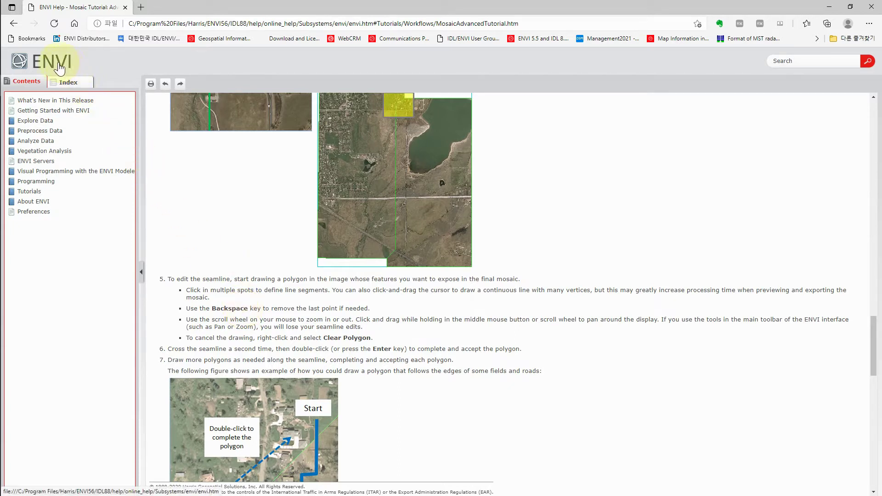
click(14, 24)
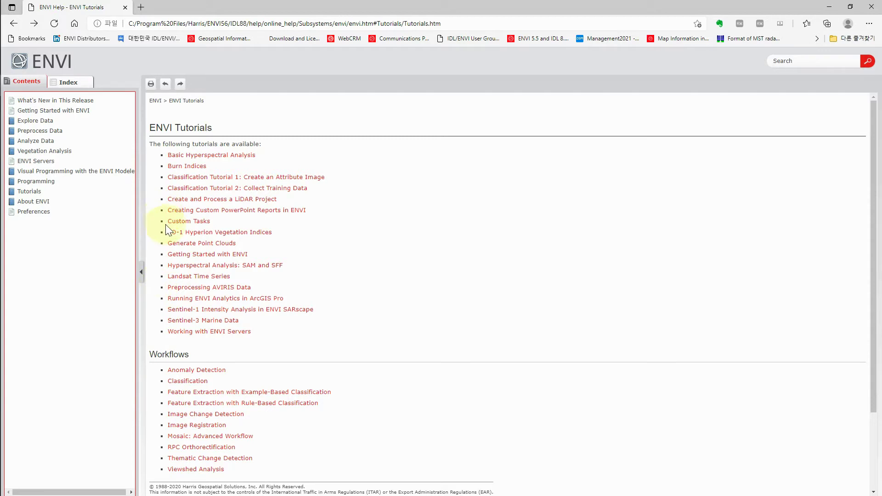
Open the Getting Started with ENVI tutorial and look through its file list and the Explore an Image section
click(186, 261)
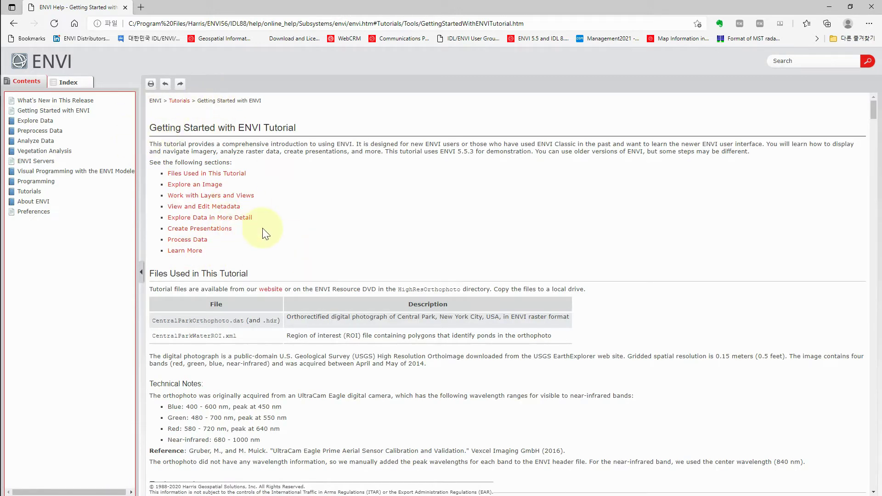
scroll(271, 221, down, 10)
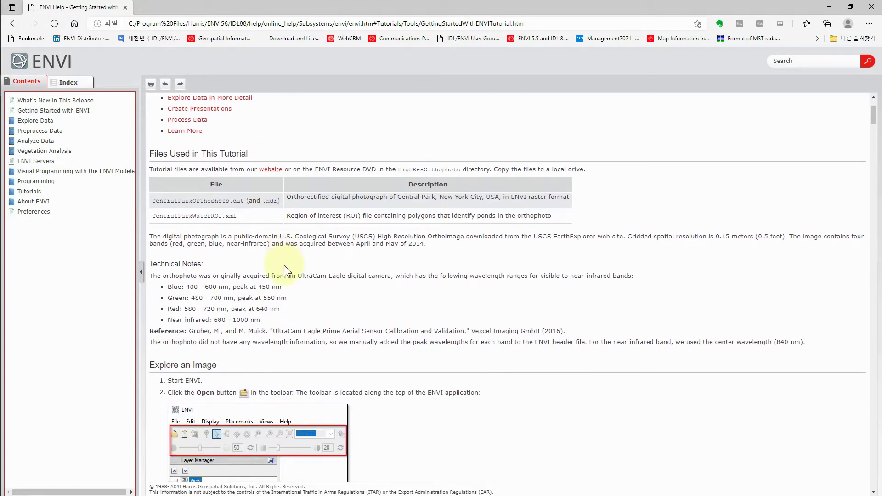
scroll(298, 277, down, 15)
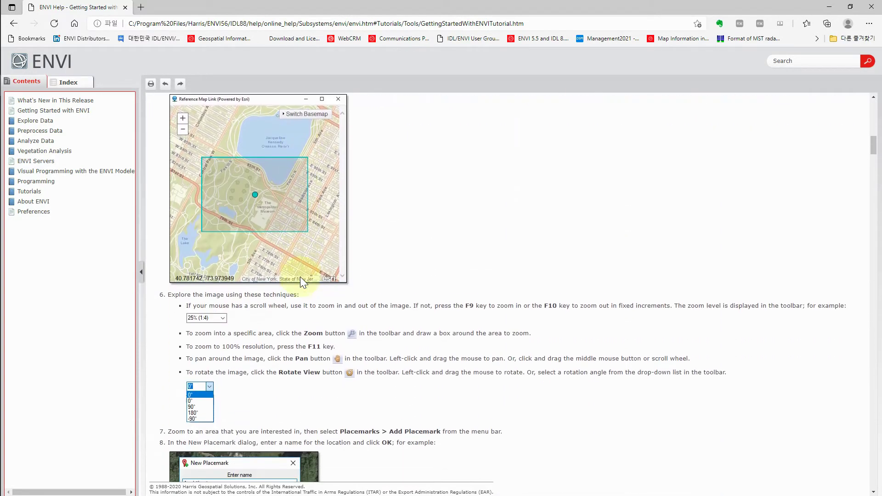
Read through the Getting Started with ENVI tutorial down to the metadata editing instructions, and return to the tutorial list
scroll(299, 275, up, 8)
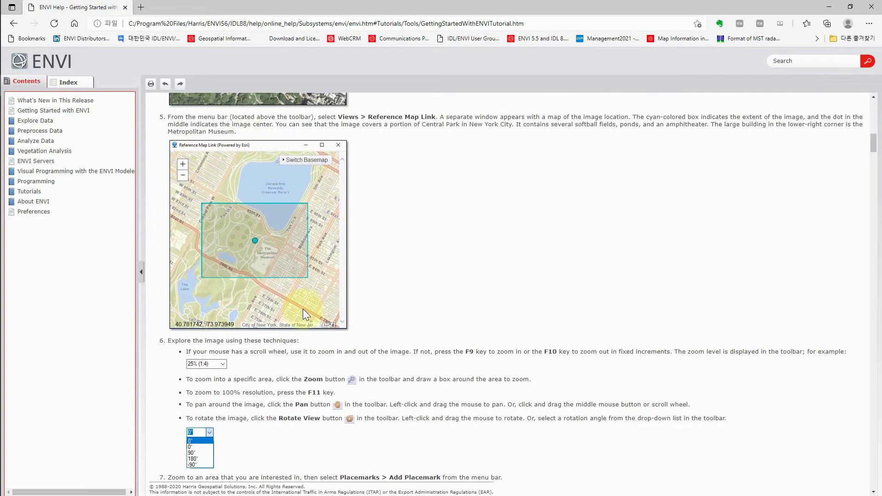
scroll(302, 309, down, 12)
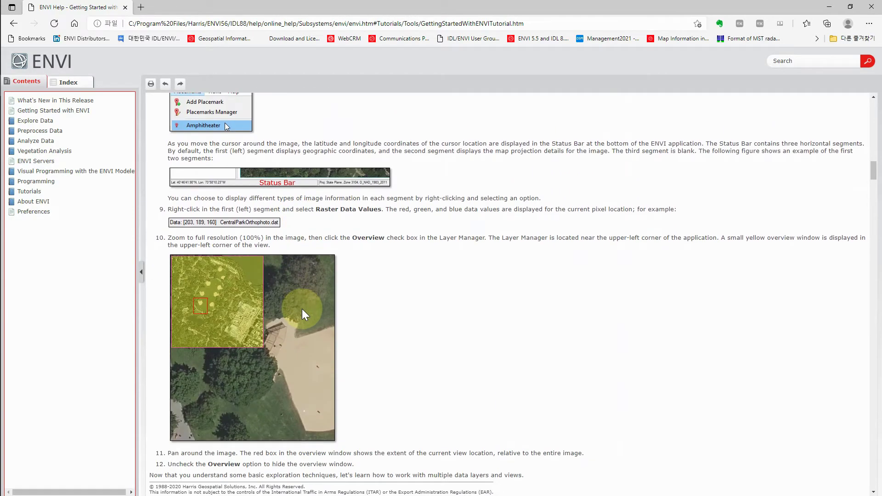
scroll(302, 309, down, 5)
scroll(258, 249, up, 3)
scroll(373, 258, down, 15)
scroll(370, 263, down, 15)
scroll(363, 262, down, 6)
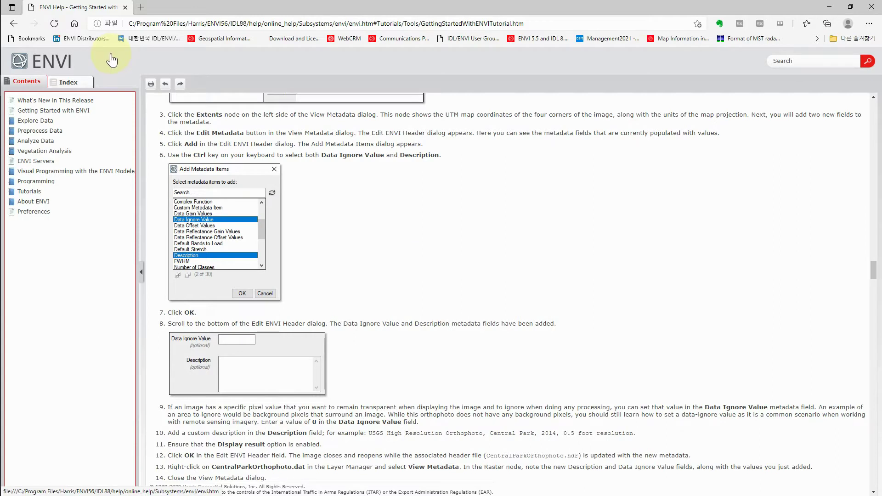
click(14, 22)
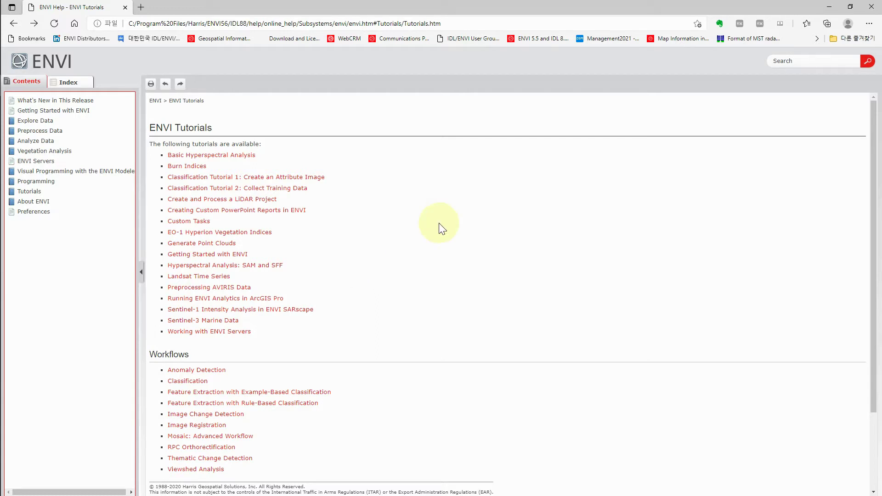
Put the help browser away to switch back to ENVI, and collapse the Image Sharpening folder in the toolbox
click(828, 7)
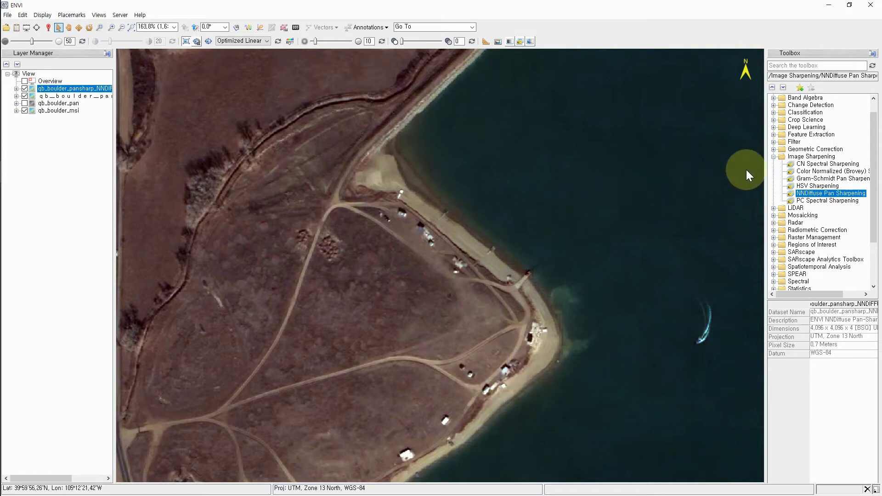
click(773, 157)
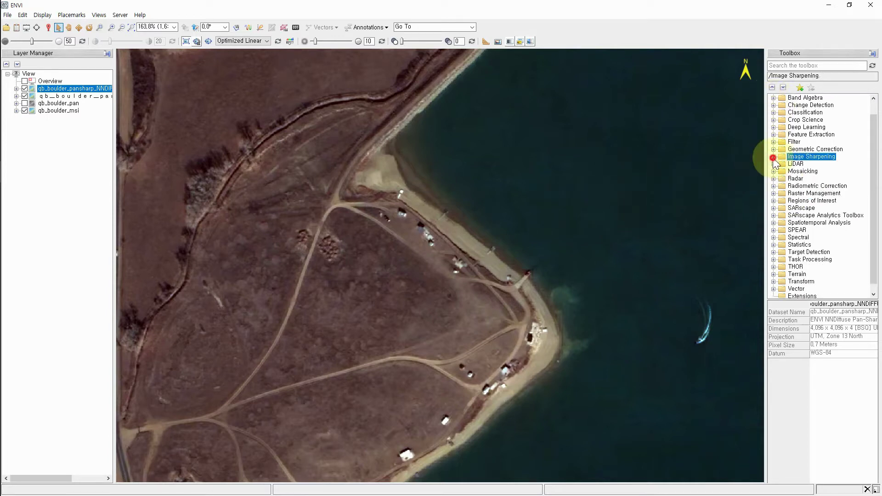
click(773, 208)
click(773, 149)
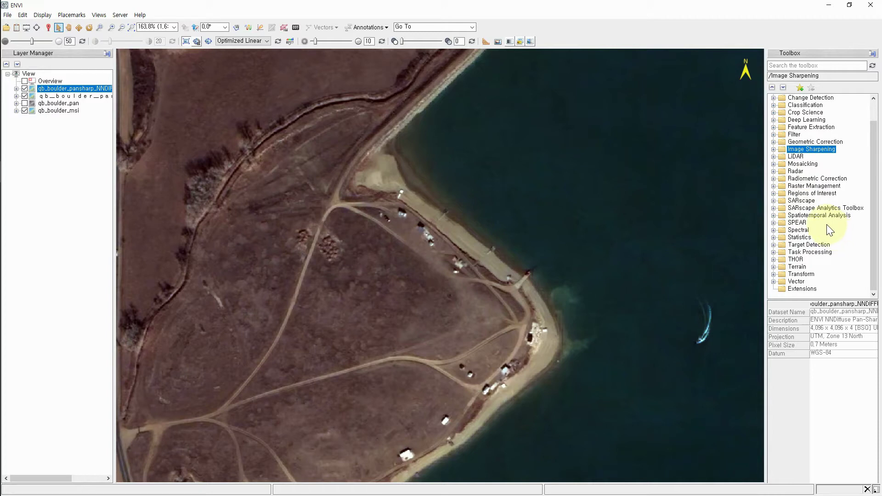
Search the toolbox for "Pan", check the folder path of the Gram-Schmidt Pan Sharpening tool, and clear the search
click(789, 64)
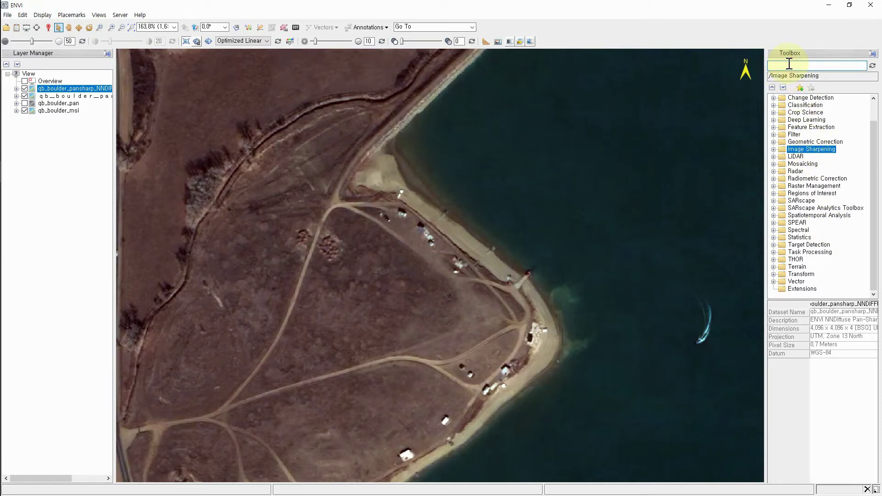
text(Pl)
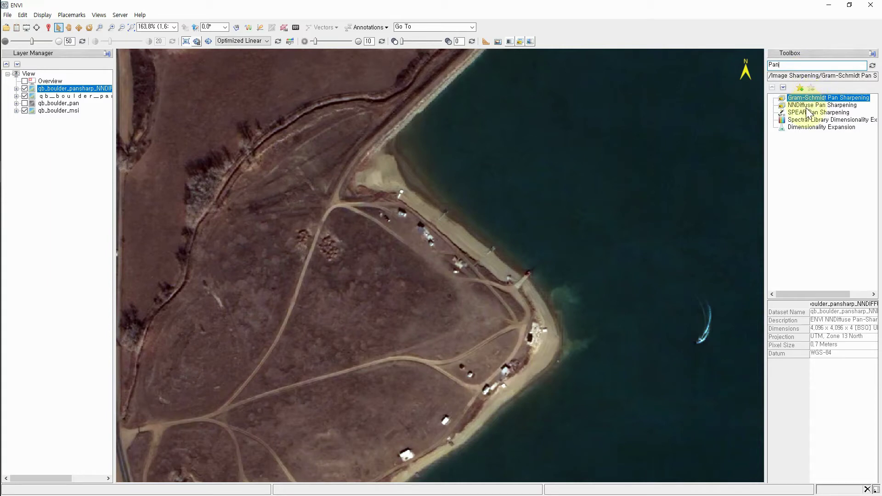
drag(773, 79, 879, 76)
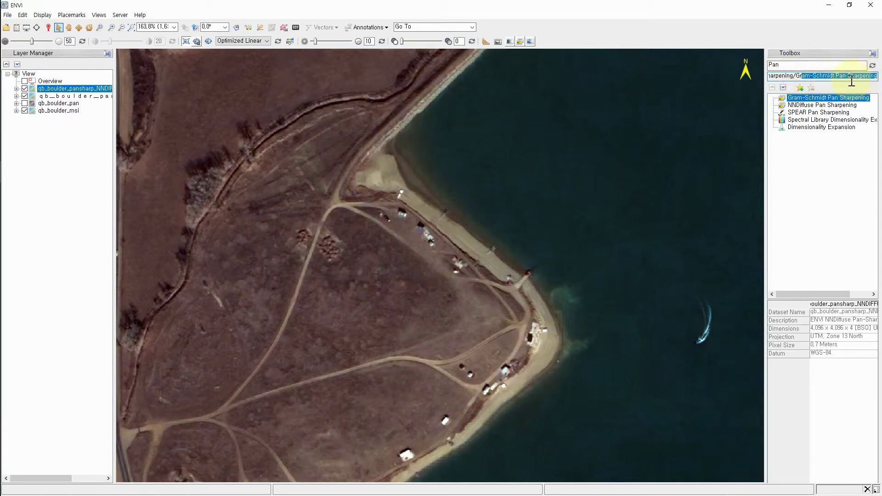
click(873, 66)
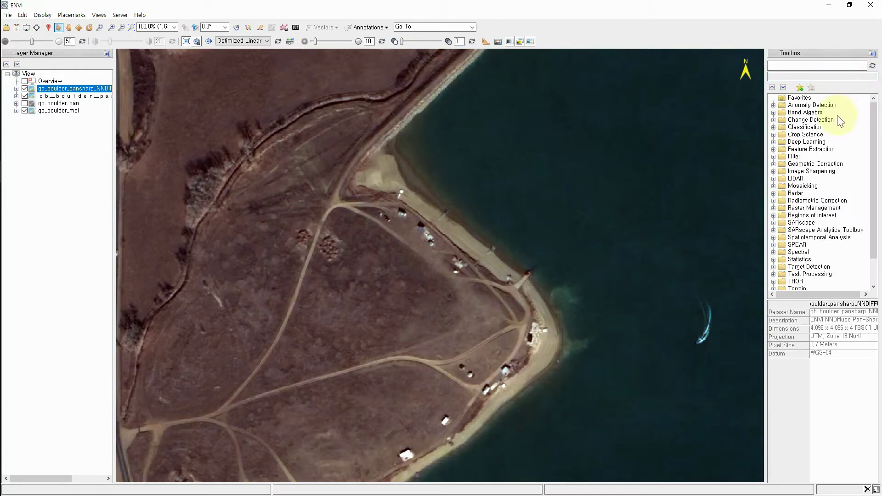
Search the toolbox for "NNDIFFUSE", check the tool's folder path, and add NNDiffuse Pan Sharpening to Favorites
click(798, 66)
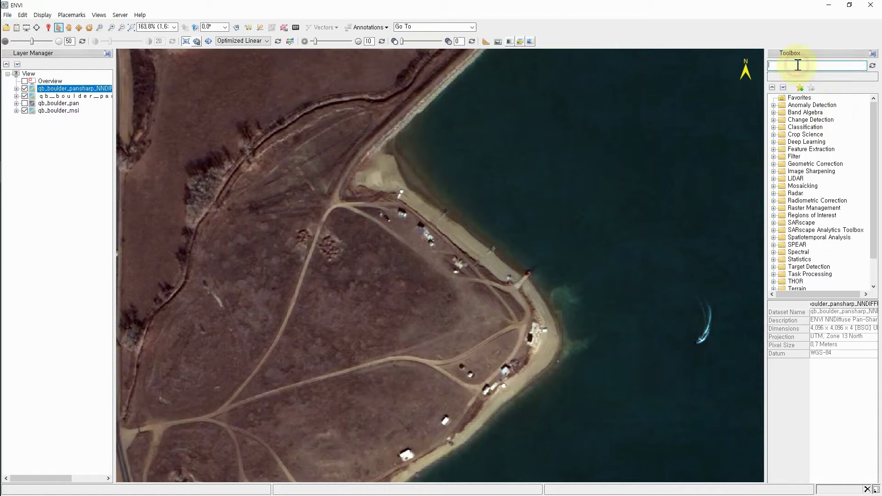
text(NNDI)
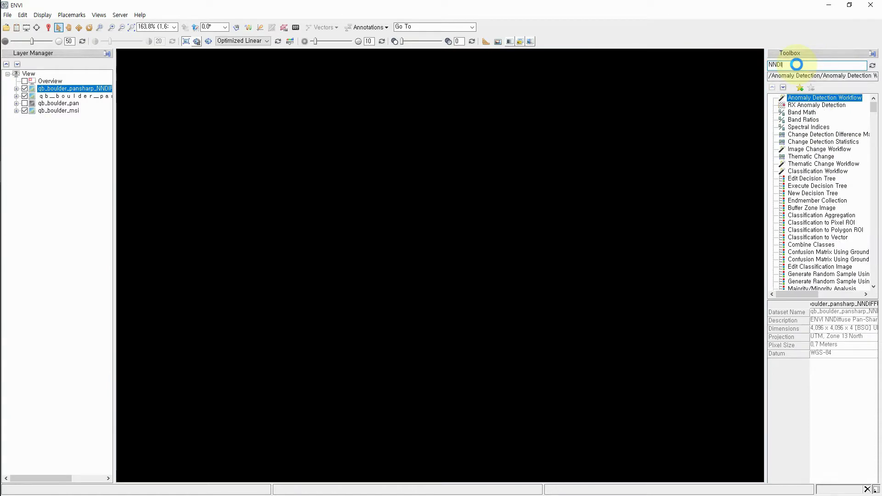
text(FFUSE)
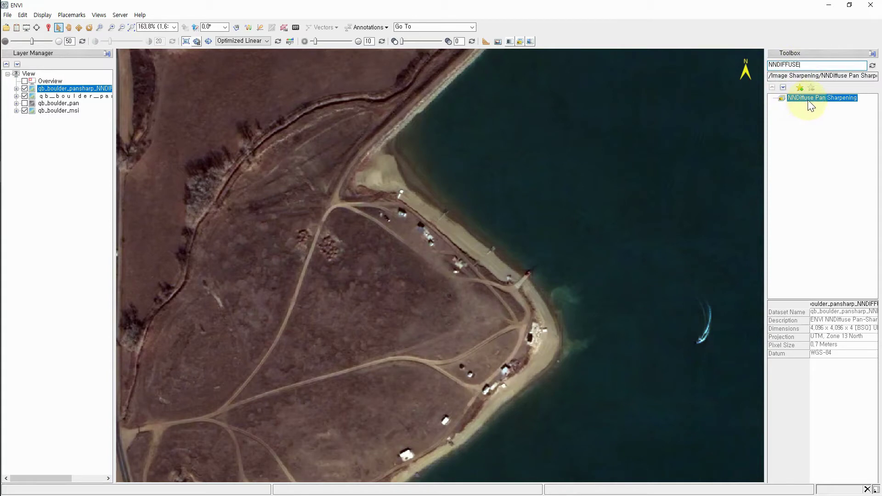
drag(790, 75, 837, 75)
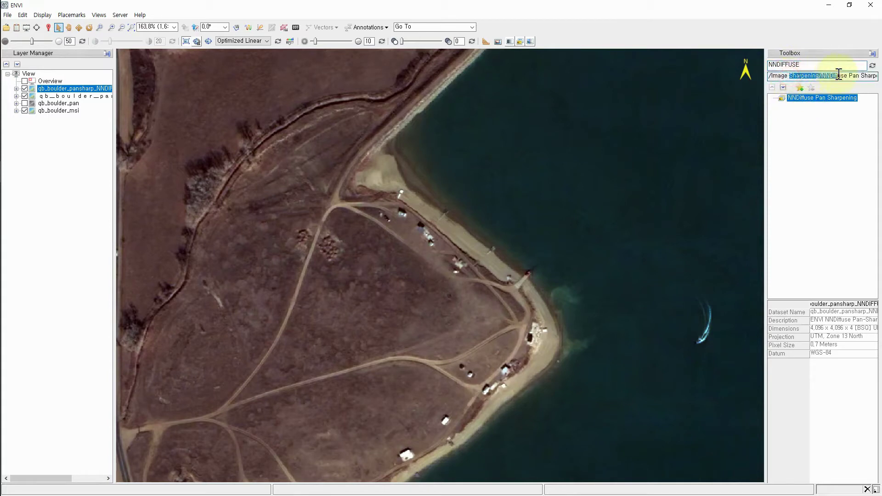
click(813, 99)
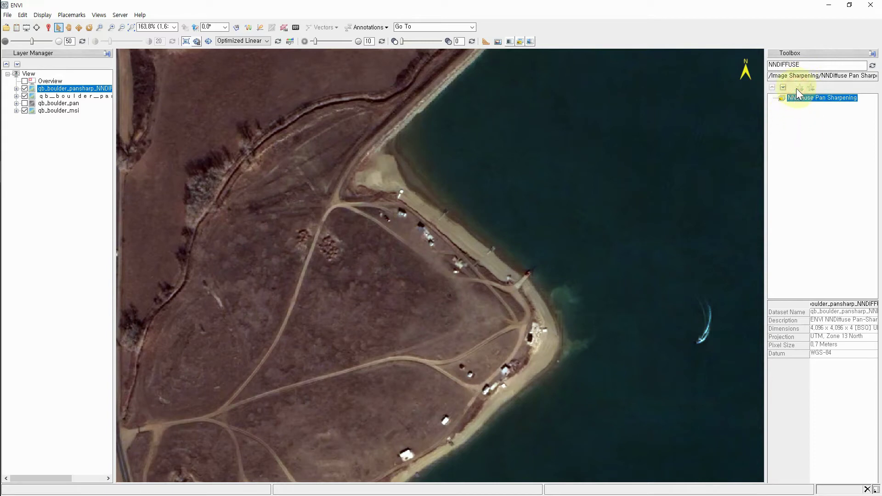
Clear the toolbox search, expand the Favorites folder and remove NNDiffuse Pan Sharpening from it
click(872, 67)
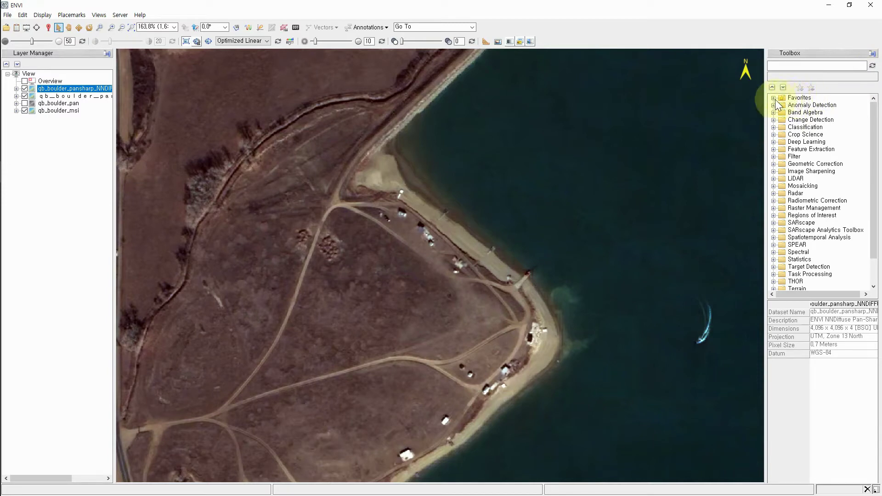
click(773, 98)
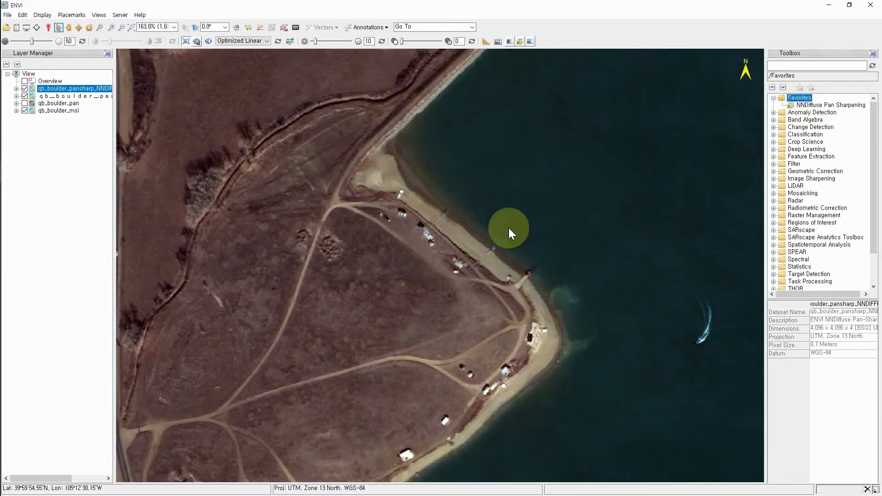
right_click(805, 105)
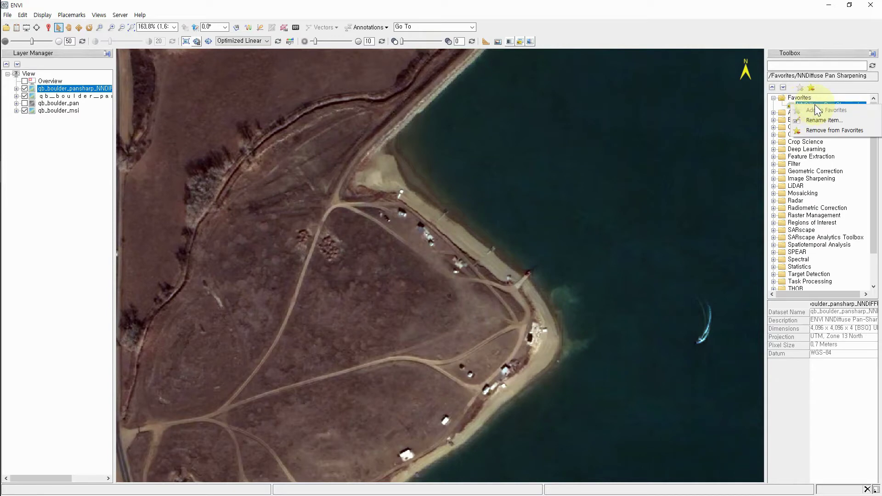
click(821, 130)
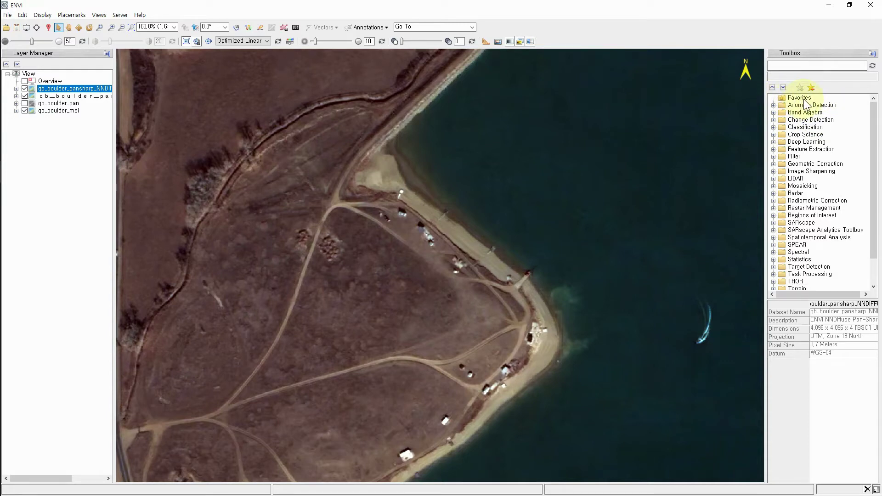
Add NNDiffuse Pan Sharpening to Favorites from the Image Sharpening folder, and collapse that folder
click(773, 171)
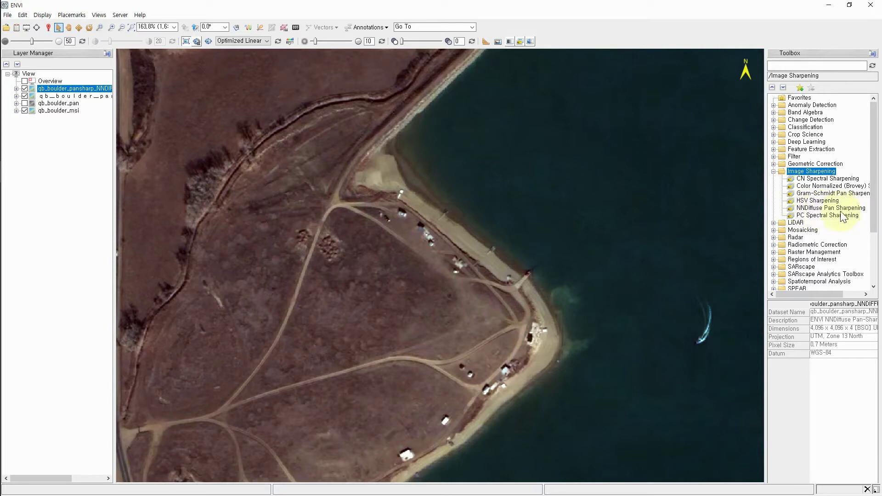
right_click(824, 207)
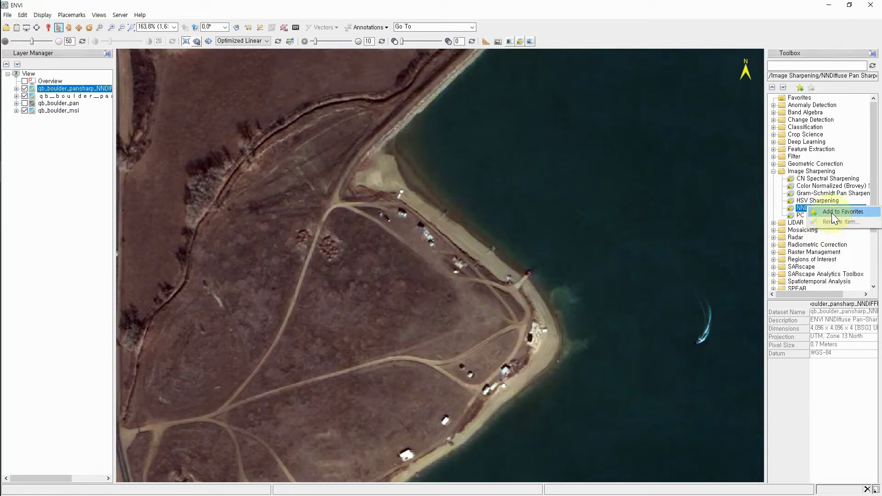
click(832, 212)
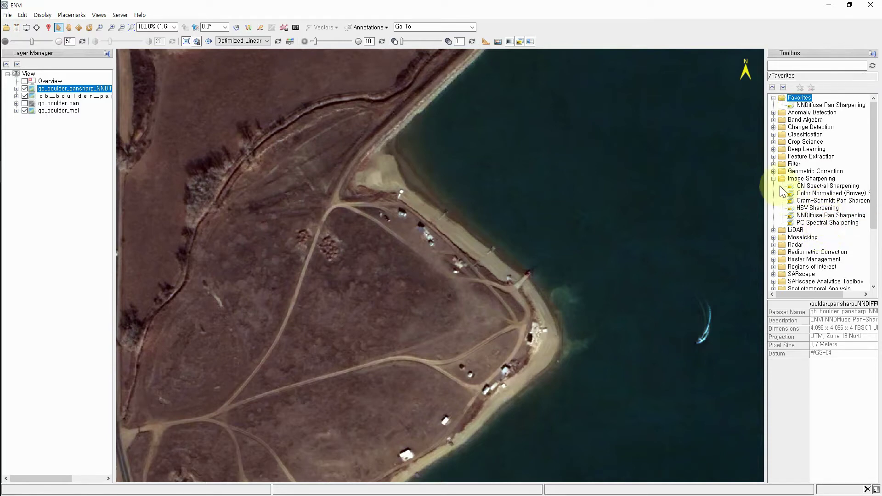
click(774, 178)
Remove NNDiffuse Pan Sharpening from the toolbox Favorites again
click(802, 105)
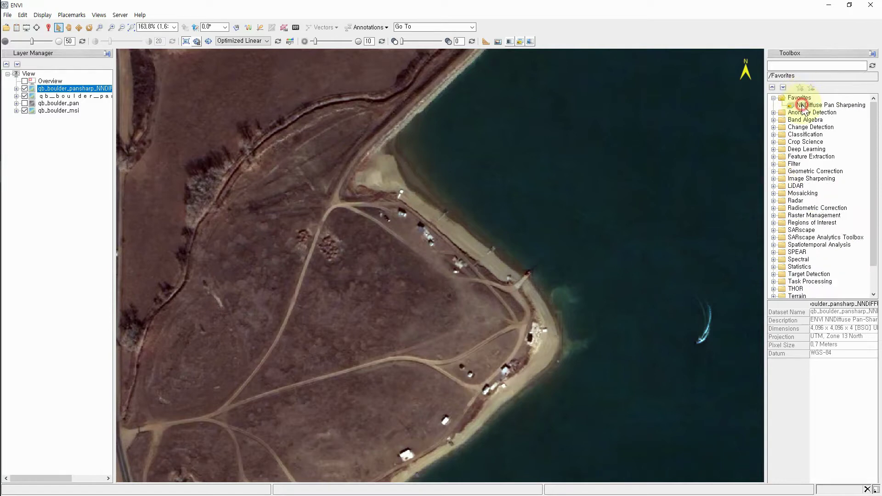
right_click(803, 108)
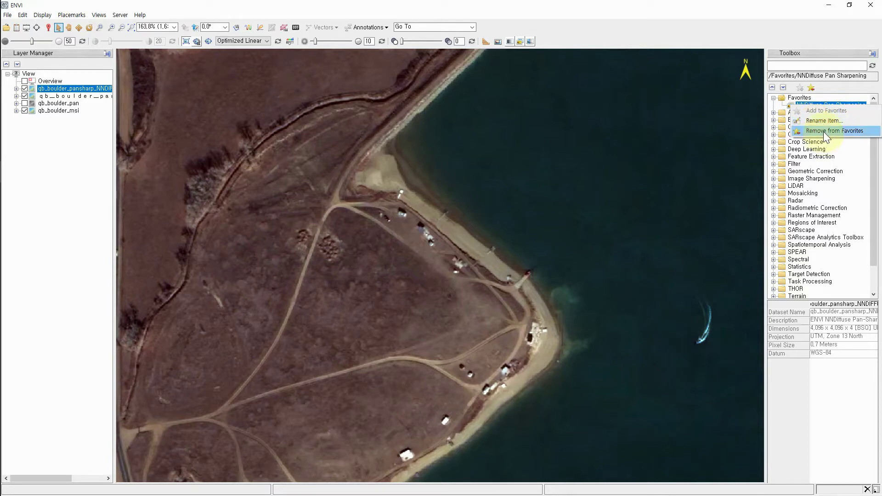
click(804, 157)
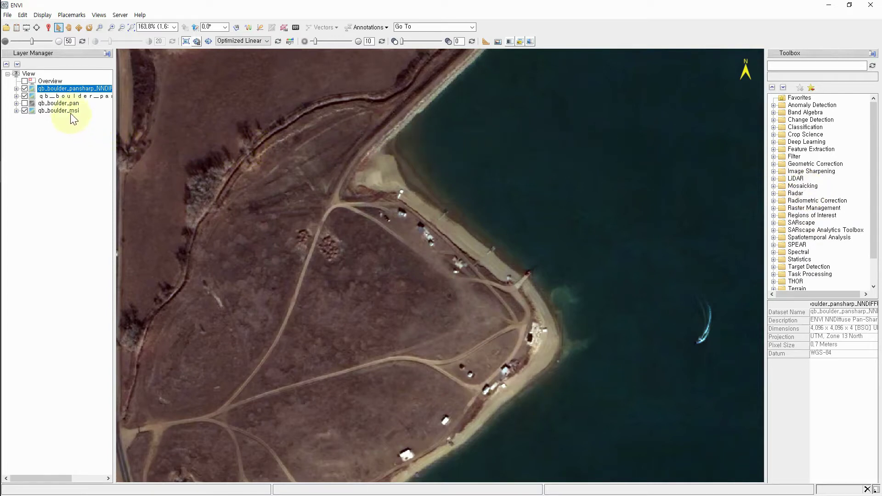
Hide and show the qb_boulder_pansharp_NNDIFFUSE layer repeatedly to compare it with the Gram-Schmidt result beneath it
click(24, 88)
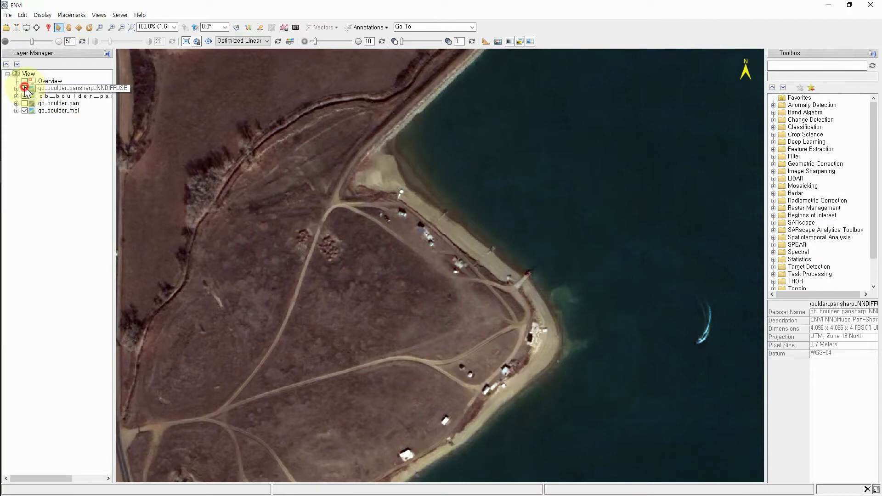
click(25, 89)
click(25, 88)
click(25, 88)
click(24, 89)
click(25, 88)
Select the NNDIFFUSE and qb_boulder_msi layers in turn to compare their zoom level, dimensions and pixel size
click(45, 89)
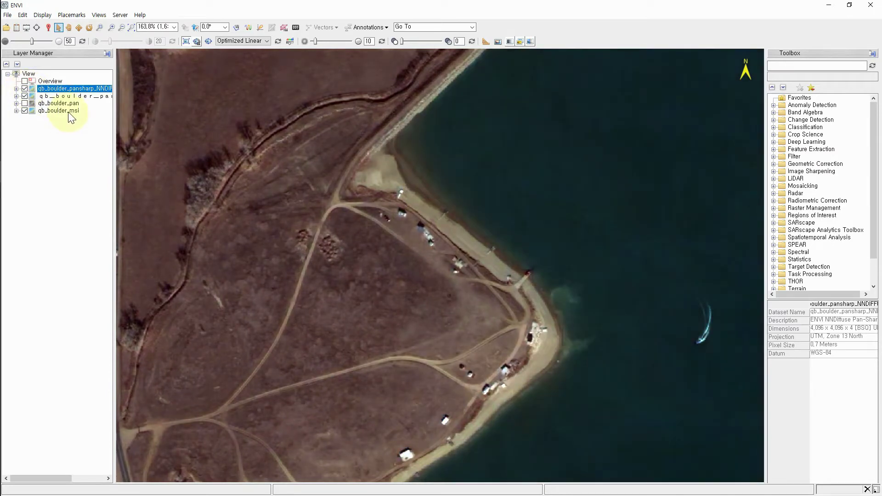
click(64, 111)
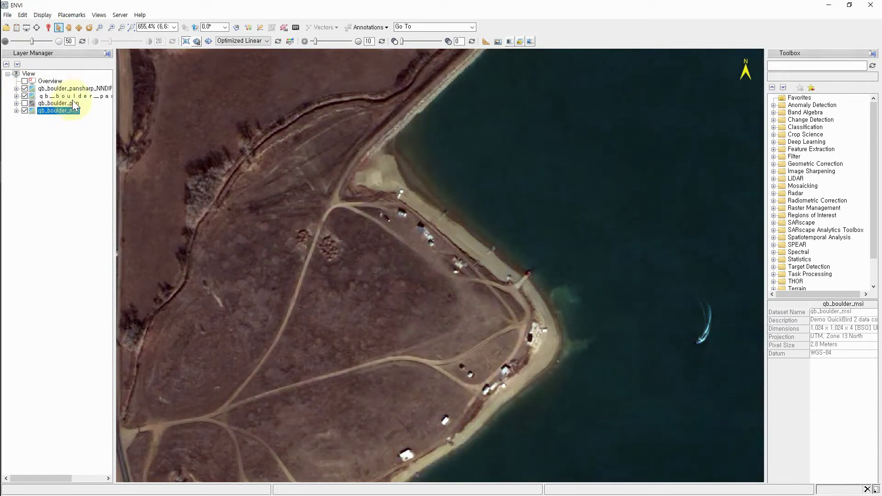
click(68, 90)
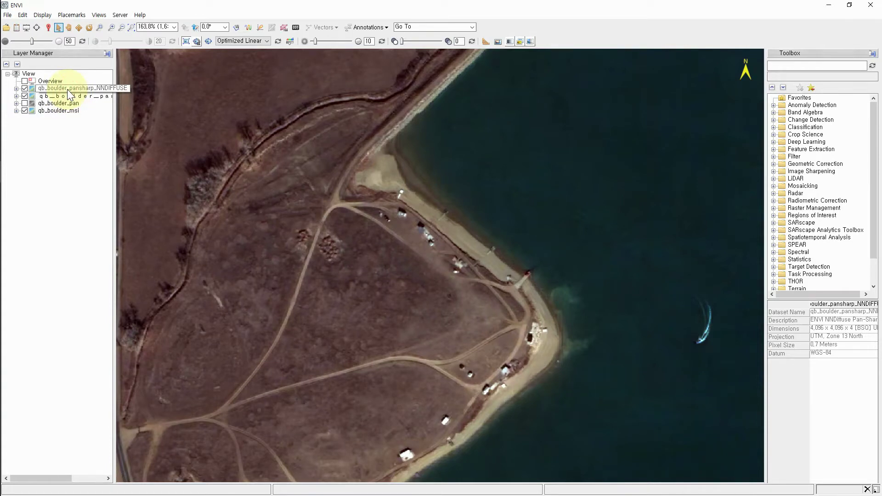
Hide the qb_boulder_pansharp_GS.dat layer and toggle the NNDIFFUSE layer to compare it with the multispectral image
click(25, 96)
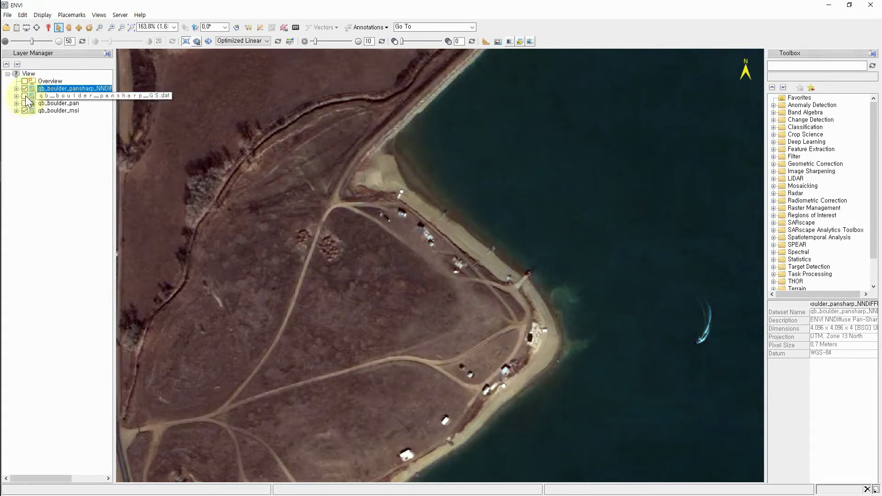
click(25, 89)
click(25, 89)
click(25, 89)
click(26, 89)
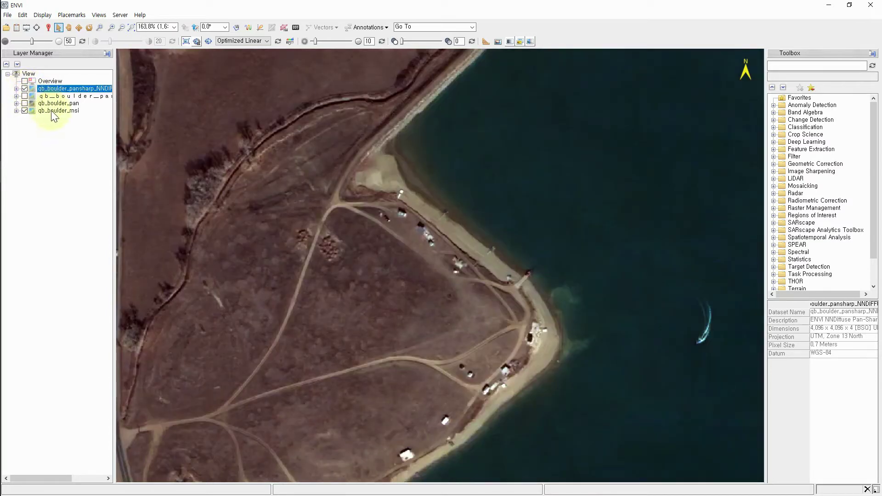
Move qb_boulder_msi directly below the NNDIFFUSE layer, and turn on the Gram-Schmidt and qb_boulder_pan layers
click(54, 111)
drag(54, 111, 60, 96)
click(25, 103)
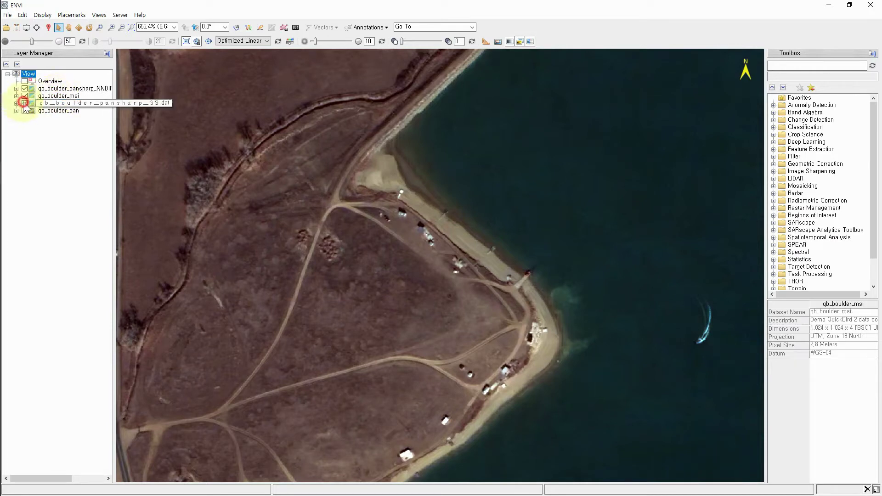
click(24, 110)
Toggle the NNDIFFUSE layer's visibility repeatedly to compare the pan-sharpened image with qb_boulder_msi in the new layer order
click(24, 89)
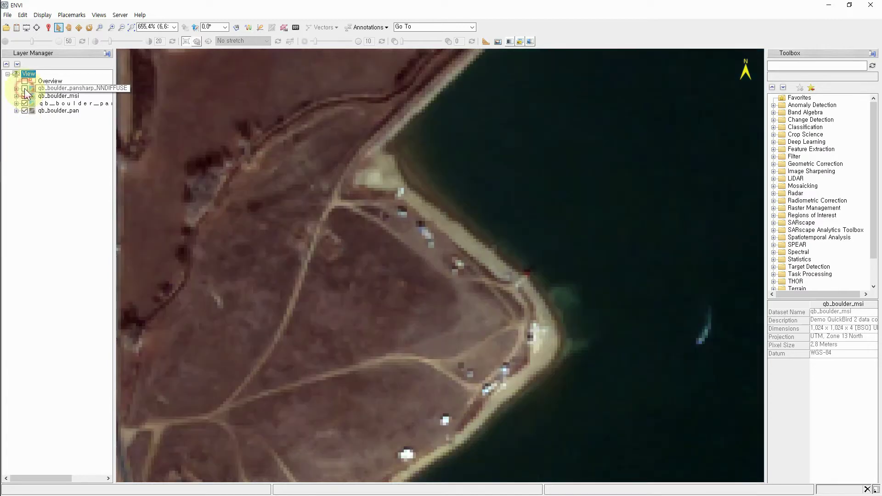
click(24, 89)
click(24, 88)
click(24, 89)
click(25, 89)
click(25, 89)
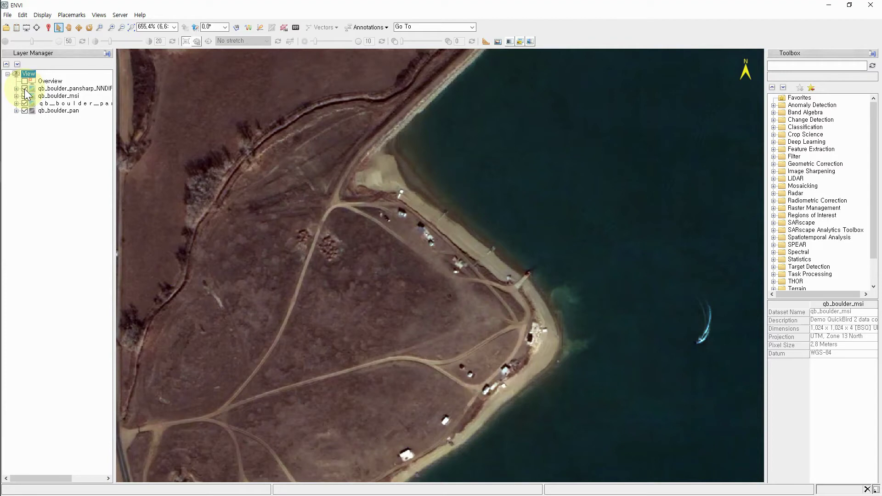
Toggle the NNDIFFUSE layer's visibility over the shoreline and then the residential road junction to compare it with qb_boulder_msi
click(25, 89)
click(24, 89)
drag(283, 189, 500, 282)
drag(389, 214, 466, 345)
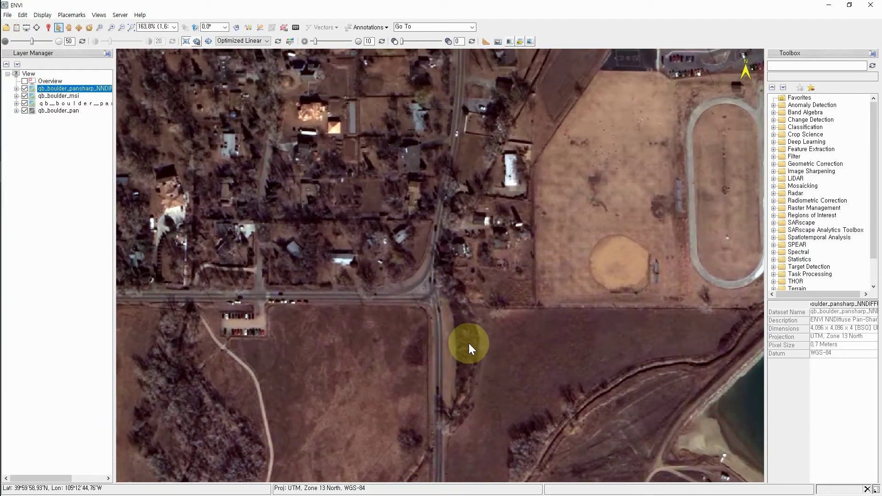
click(24, 89)
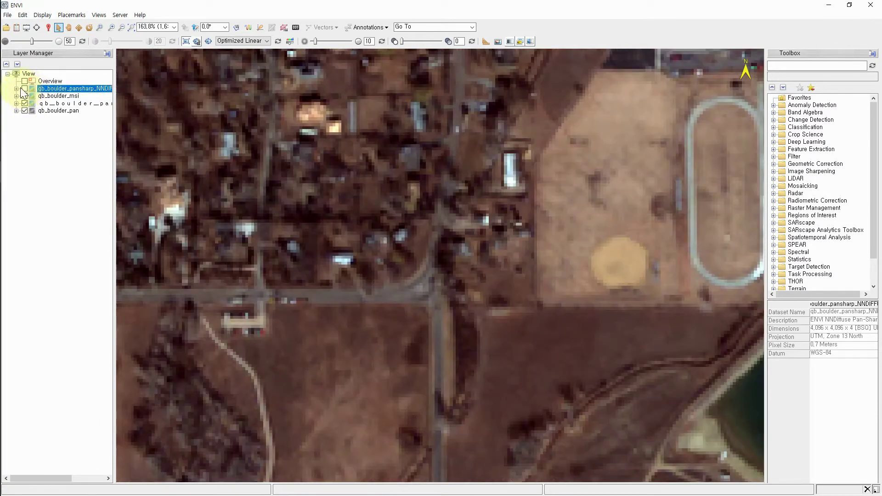
click(25, 89)
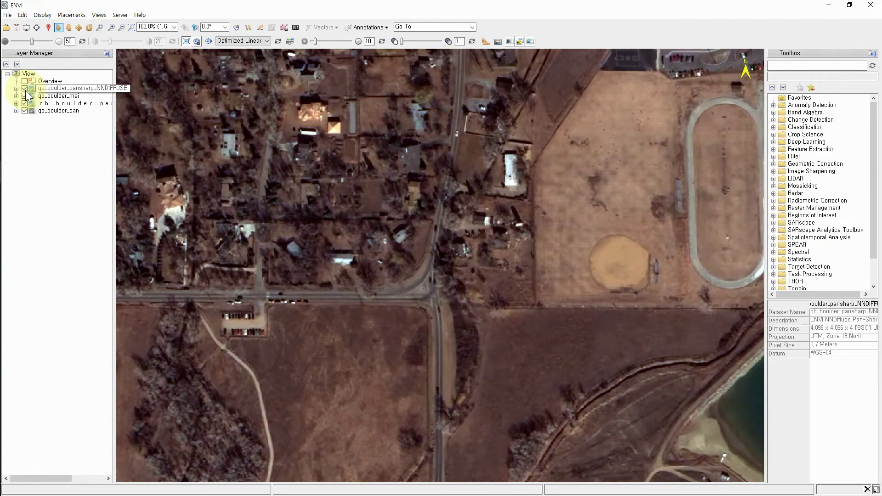
click(25, 89)
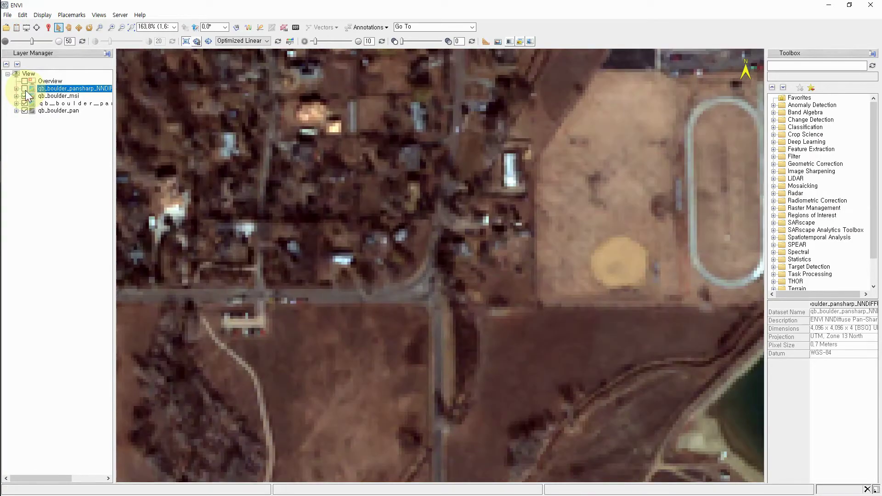
click(25, 89)
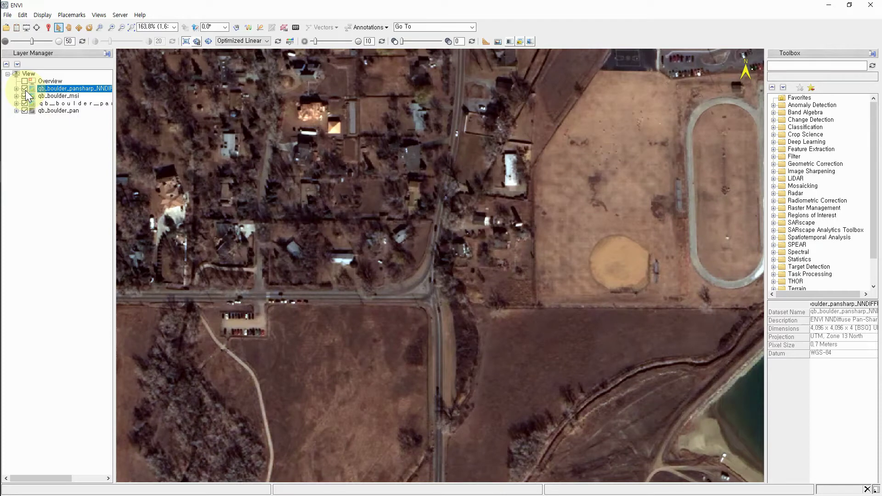
click(25, 89)
click(26, 89)
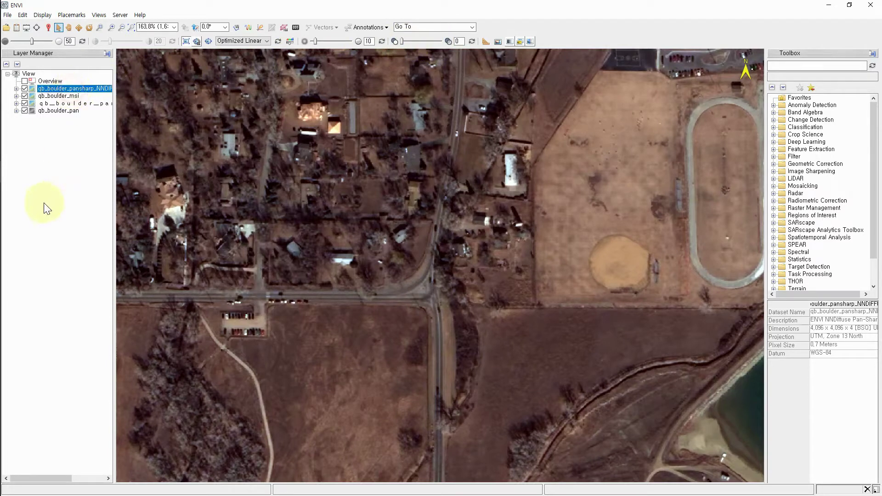
Vary the NNDIFFUSE layer's transparency between 0 and 100 to compare it with qb_boulder_msi, finishing at 0
click(79, 88)
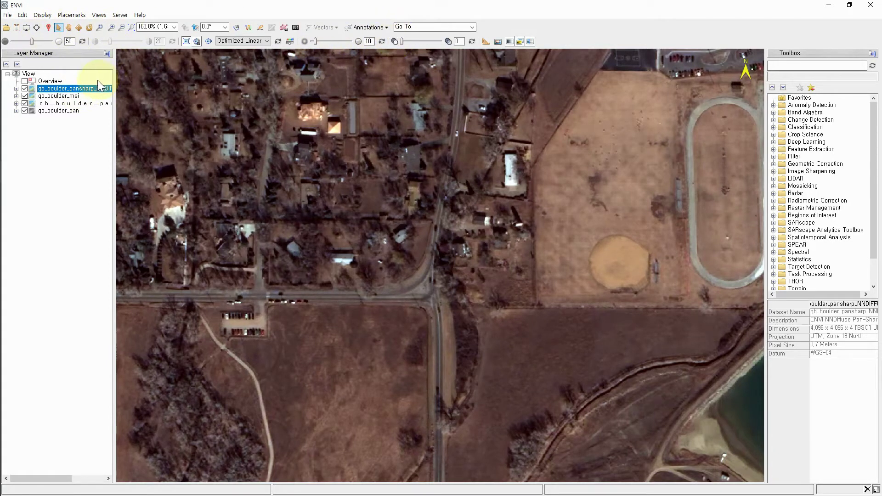
drag(402, 42, 443, 42)
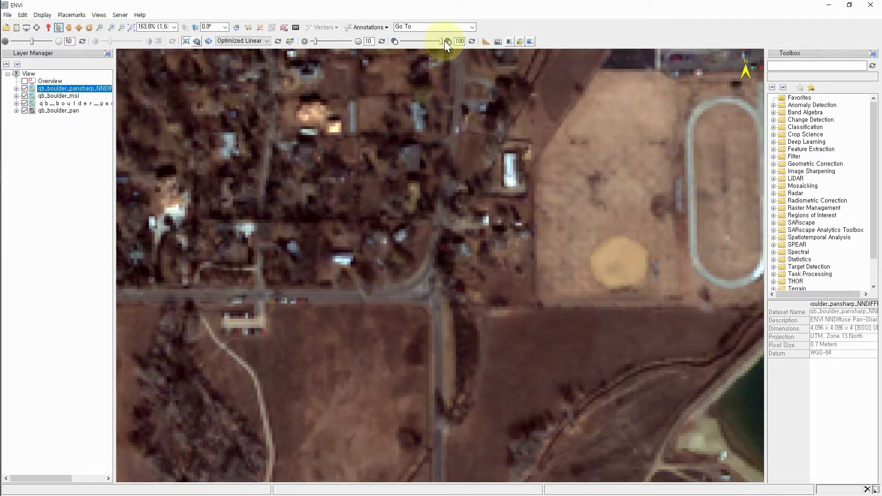
drag(444, 40, 396, 40)
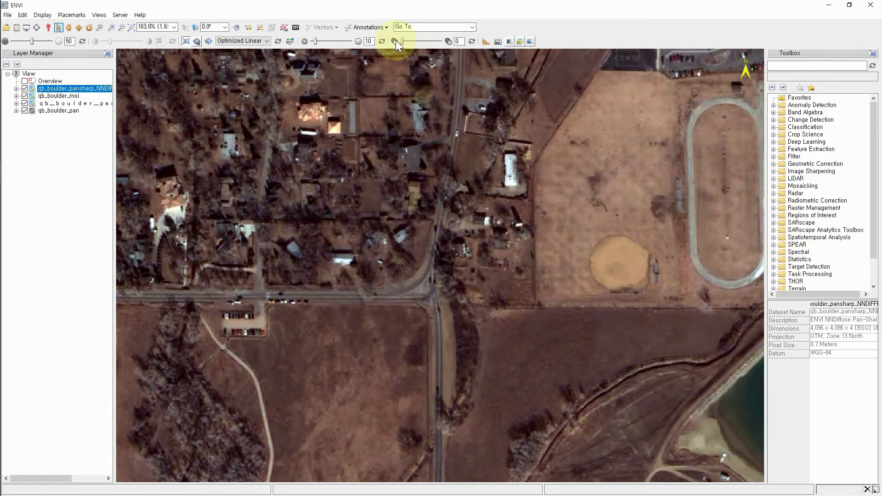
drag(395, 40, 446, 41)
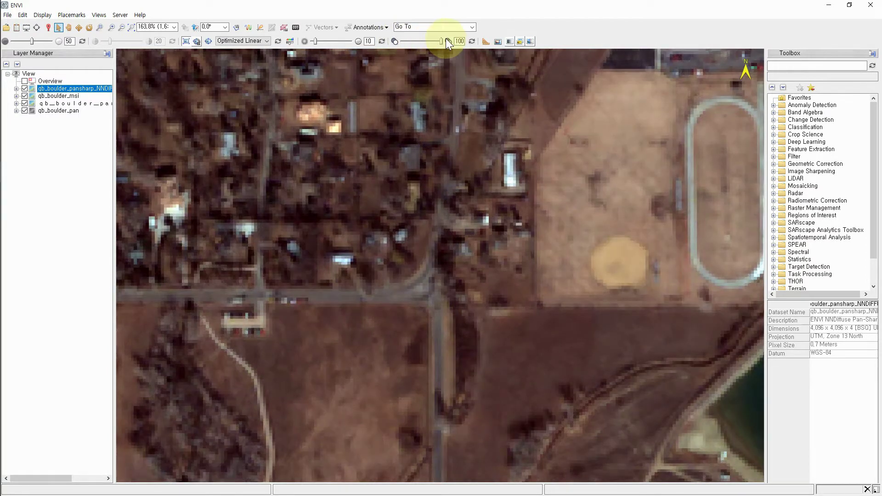
drag(446, 41, 401, 42)
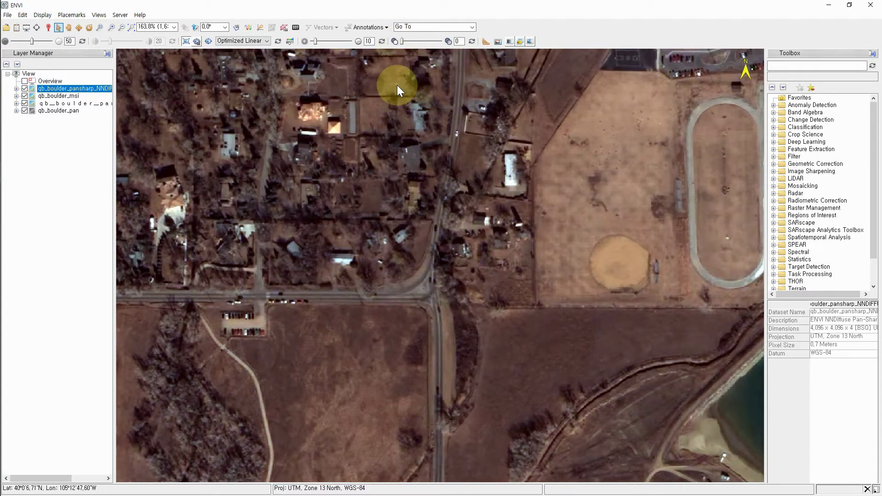
mouse_move(402, 41)
mouse_down()
mouse_move(448, 45)
mouse_move(395, 49)
mouse_move(448, 44)
mouse_move(401, 45)
mouse_up()
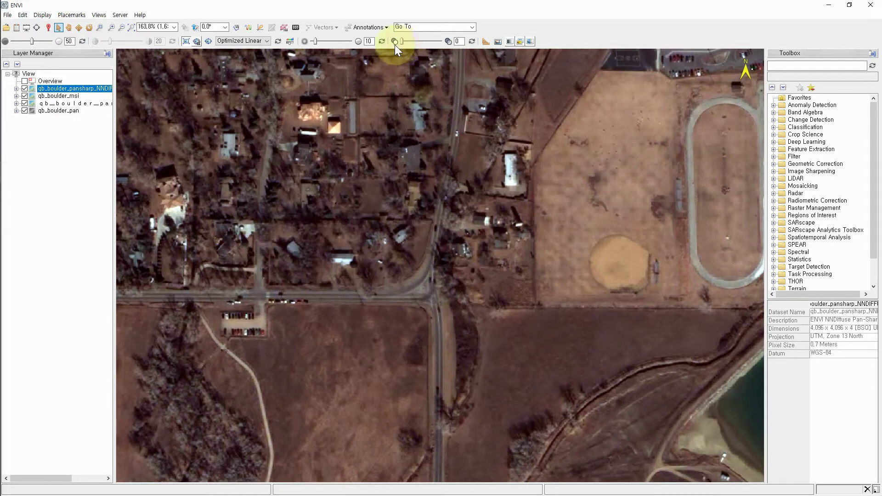
Open a portal showing qb_boulder_msi over the NNDIFFUSE layer and move it across the road junction to the houses
click(97, 91)
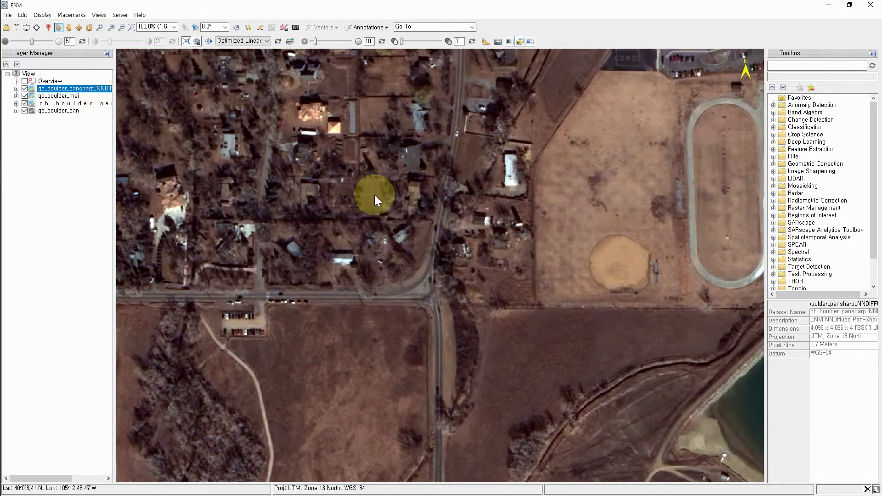
click(498, 43)
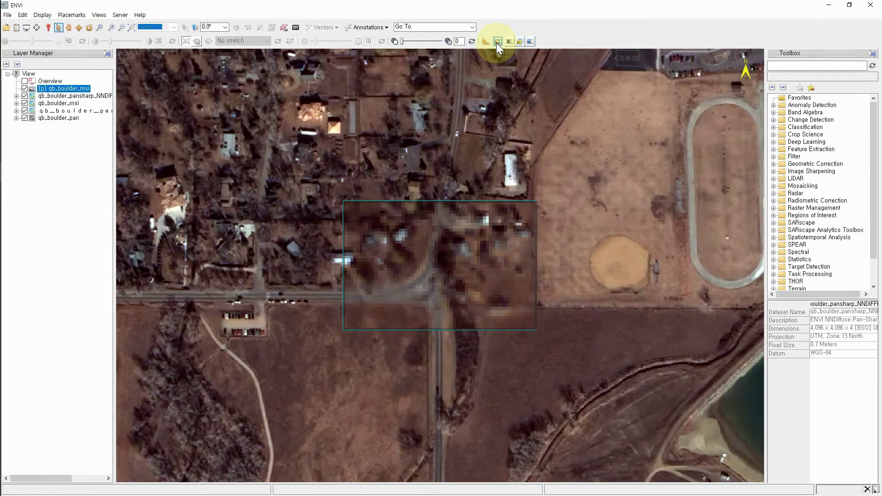
mouse_move(472, 207)
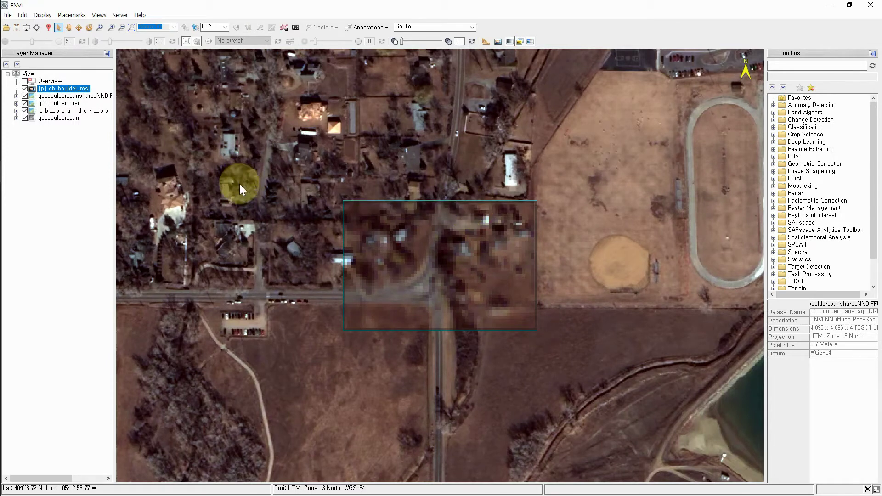
drag(415, 209, 372, 281)
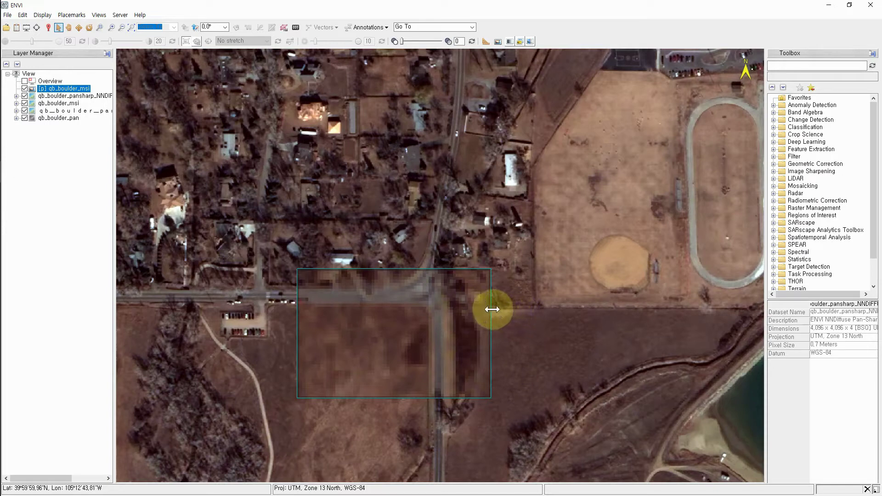
mouse_move(453, 289)
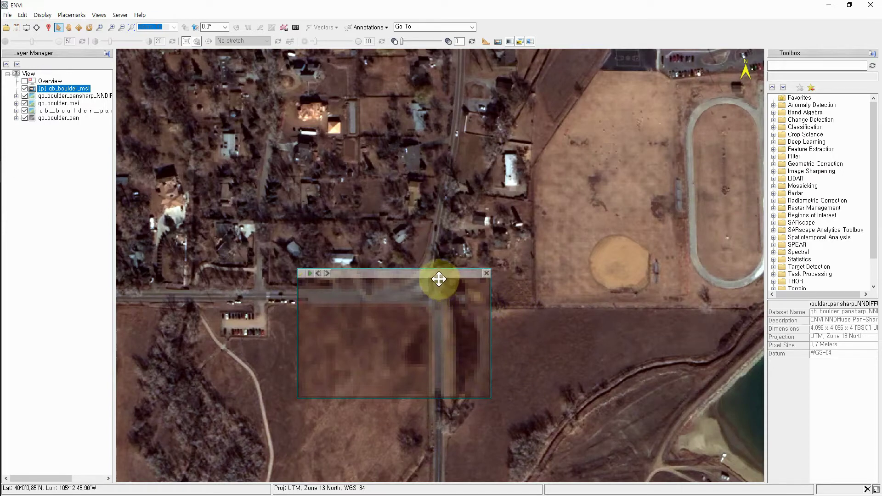
drag(427, 272, 415, 156)
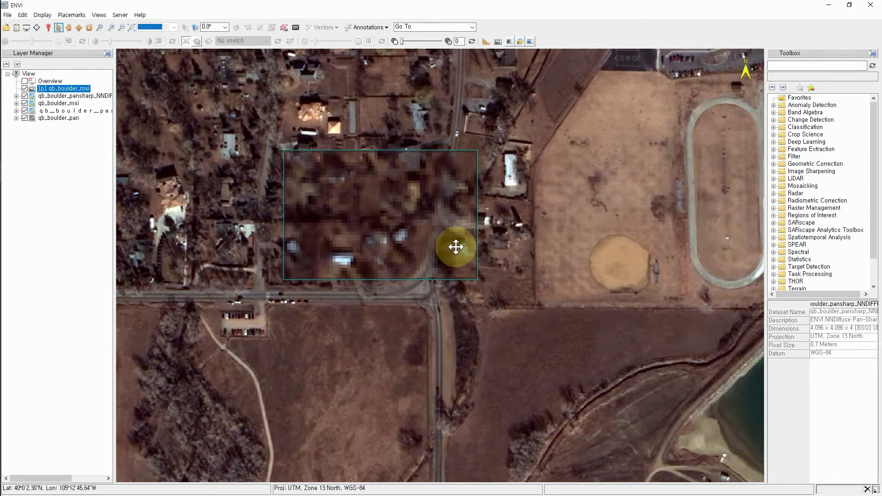
Enlarge the portal and reposition it over the road junction between the houses and the sports field
drag(477, 279, 515, 317)
drag(461, 152, 504, 223)
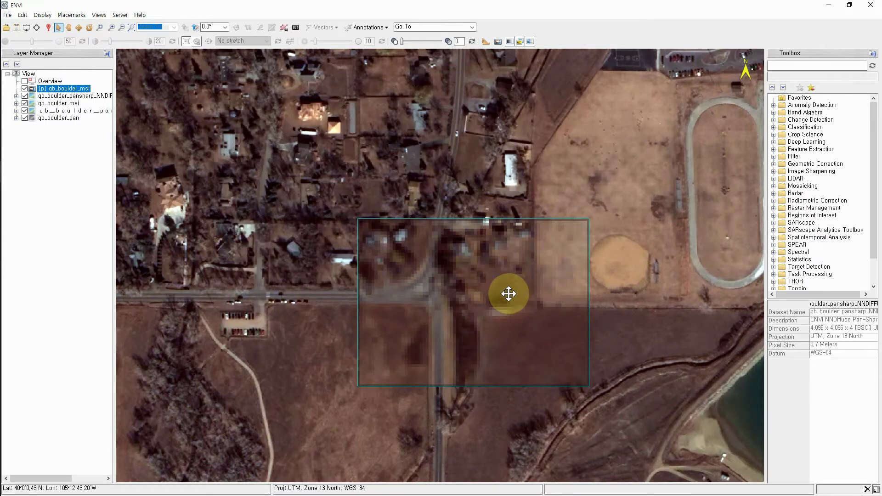
mouse_move(522, 229)
drag(519, 225, 512, 212)
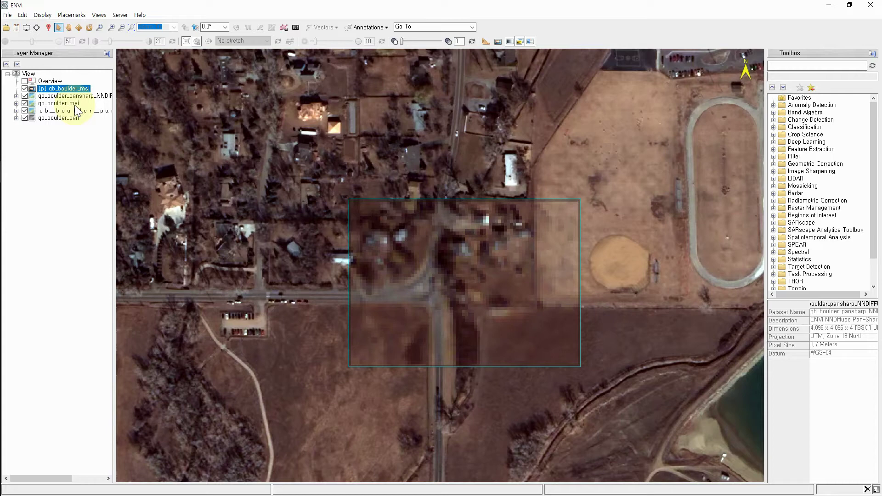
Load qb_boulder_pan into the portal and move it slightly north to compare it with the NNDIFFUSE image
right_click(419, 279)
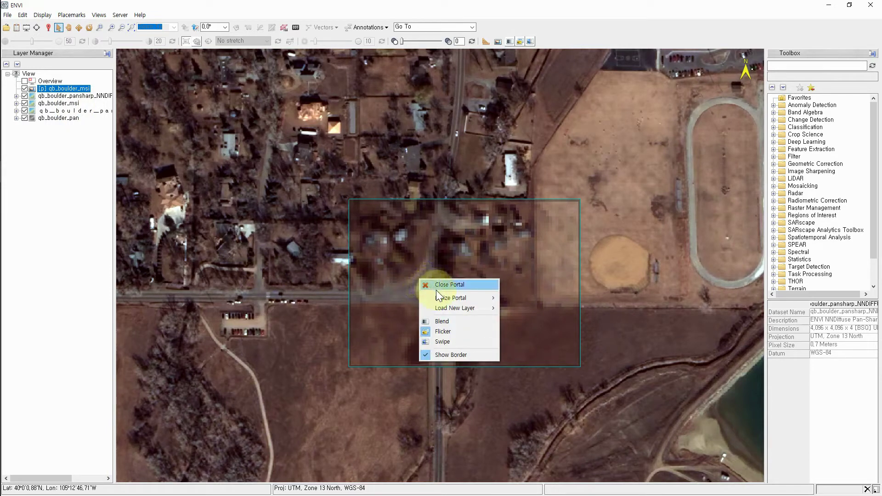
mouse_move(442, 307)
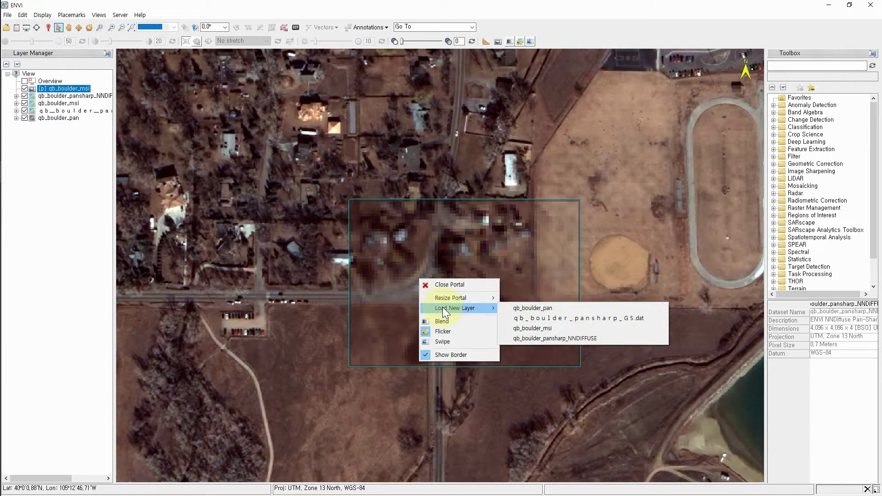
click(533, 309)
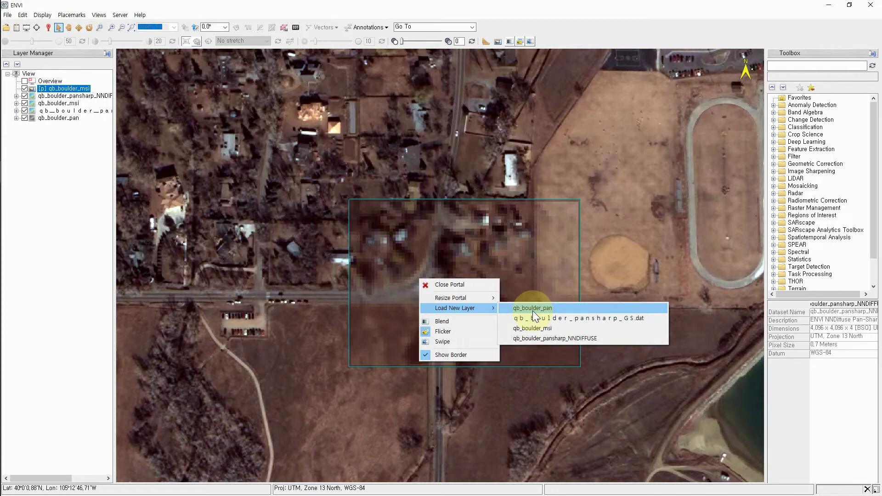
click(533, 309)
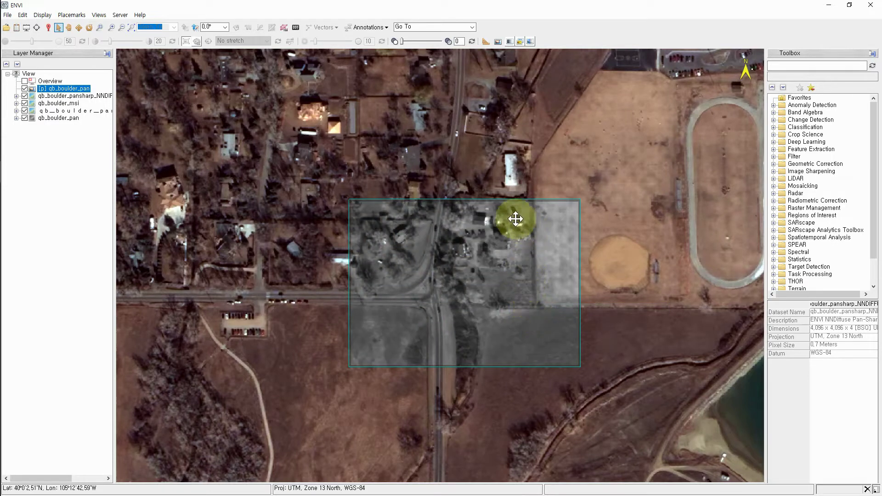
drag(513, 215, 495, 184)
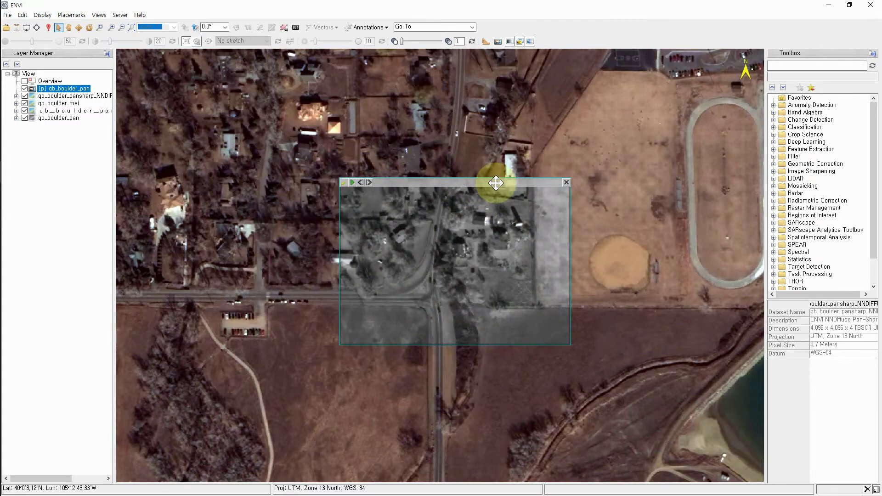
Load qb_boulder_pansharp_GS.dat into the portal to compare it with the surrounding NNDIFFUSE image
right_click(445, 252)
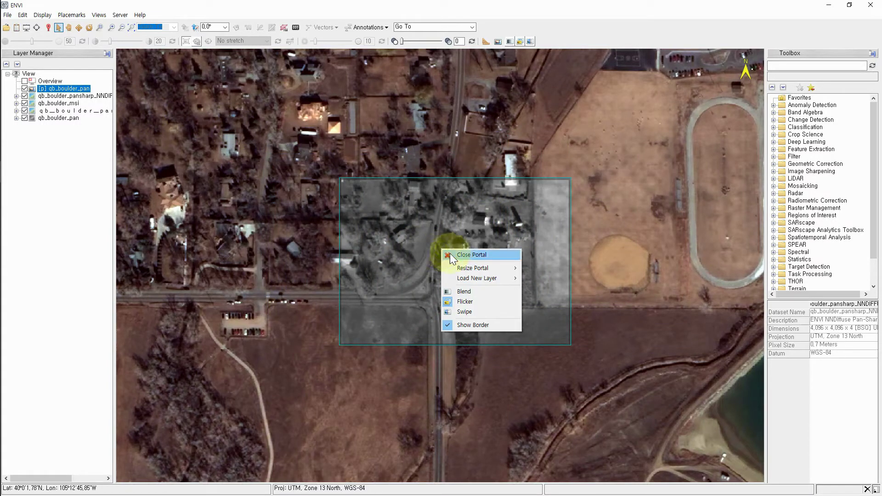
mouse_move(473, 278)
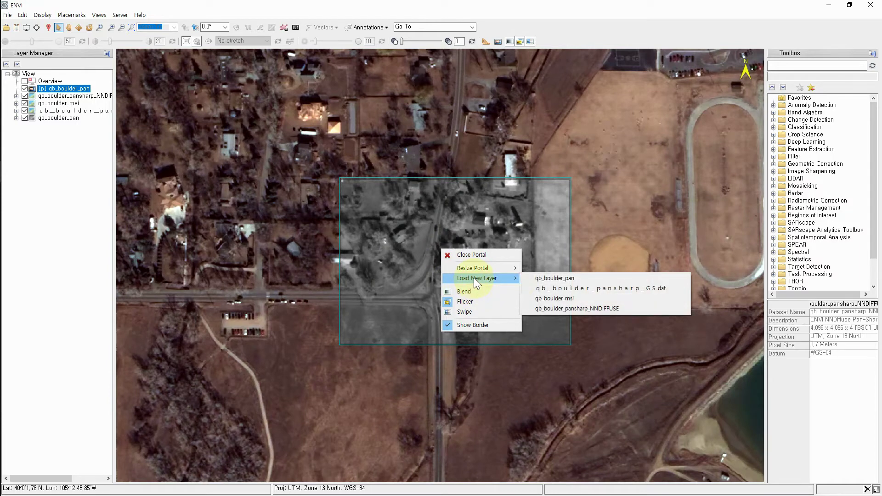
click(566, 288)
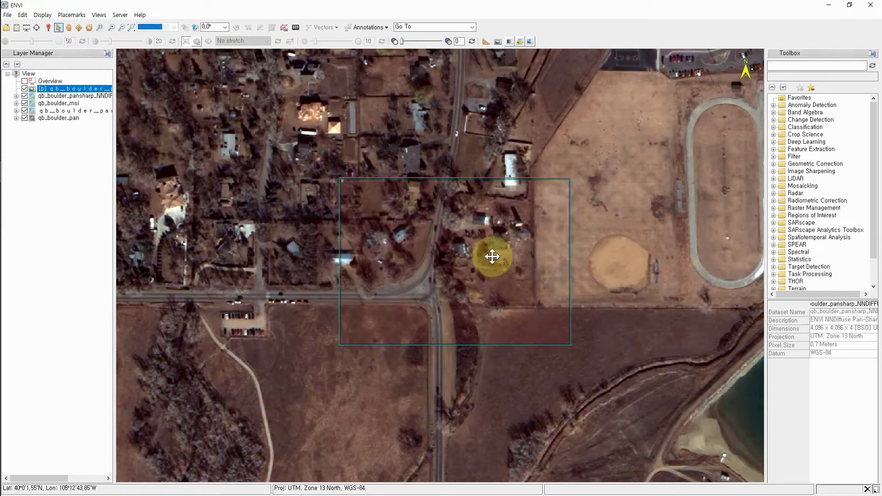
mouse_move(436, 187)
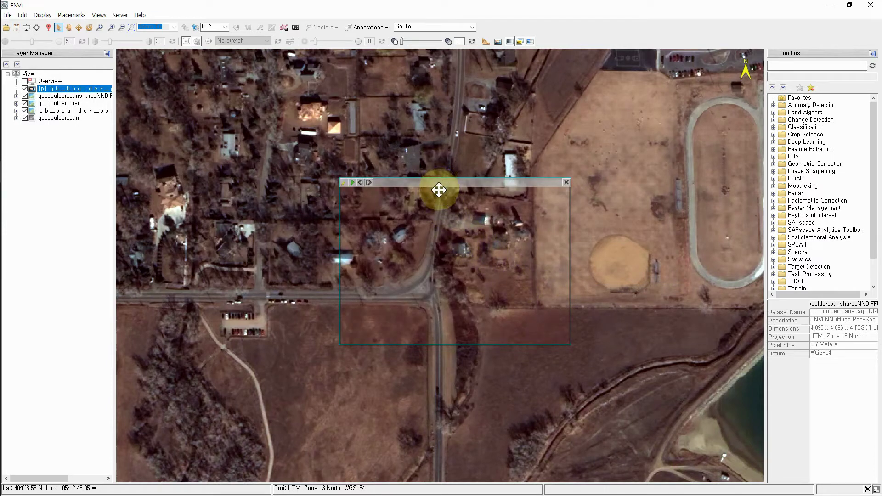
Move the Gram-Schmidt portal north over the houses and start its flicker to compare it with the NNDIFFUSE image
click(45, 87)
mouse_move(462, 181)
drag(458, 183, 466, 132)
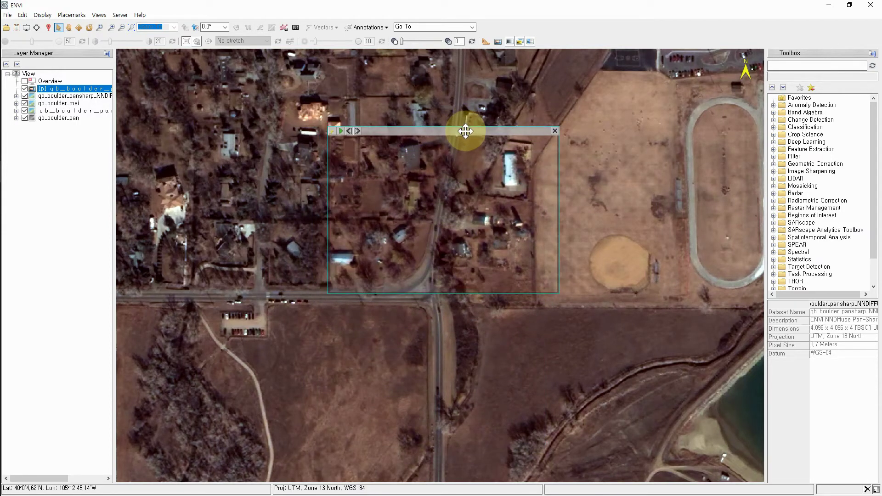
click(340, 131)
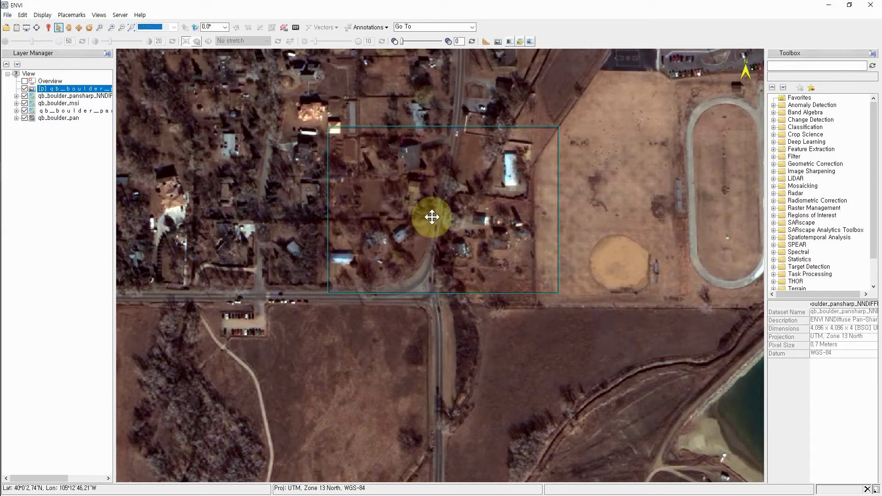
Switch the portal back to qb_boulder_pan and move it south over the road junction
right_click(432, 217)
mouse_move(453, 246)
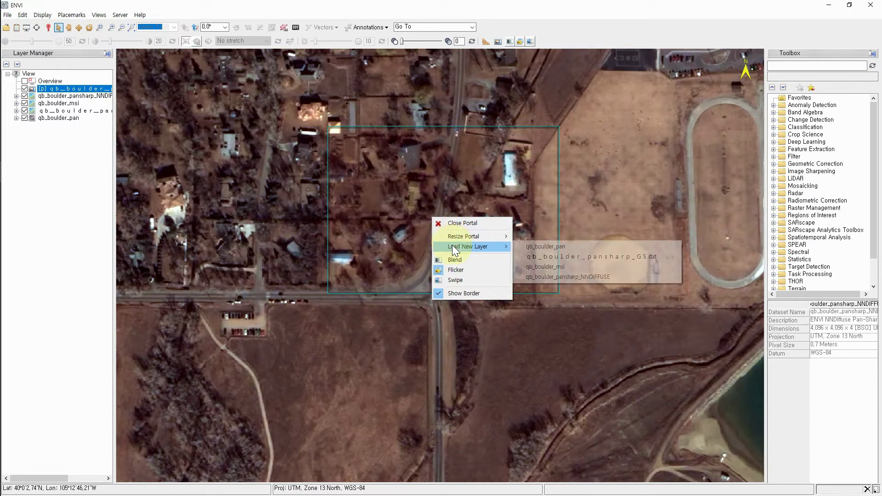
click(556, 248)
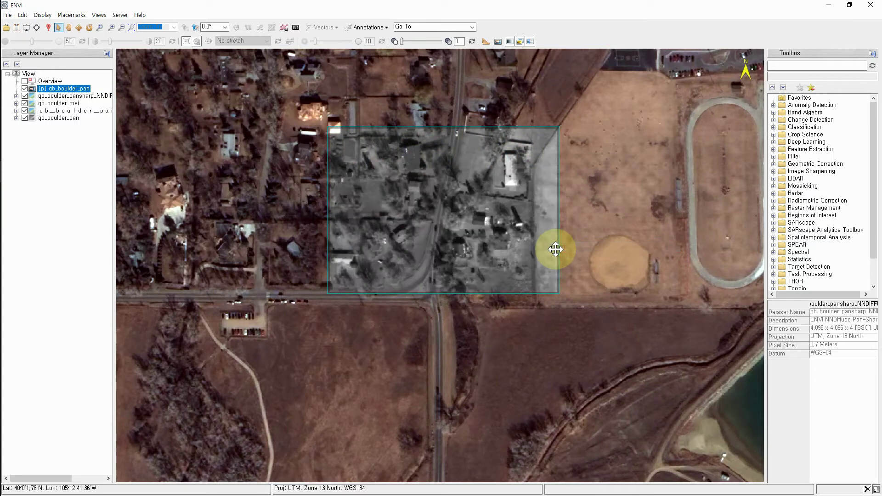
mouse_move(460, 134)
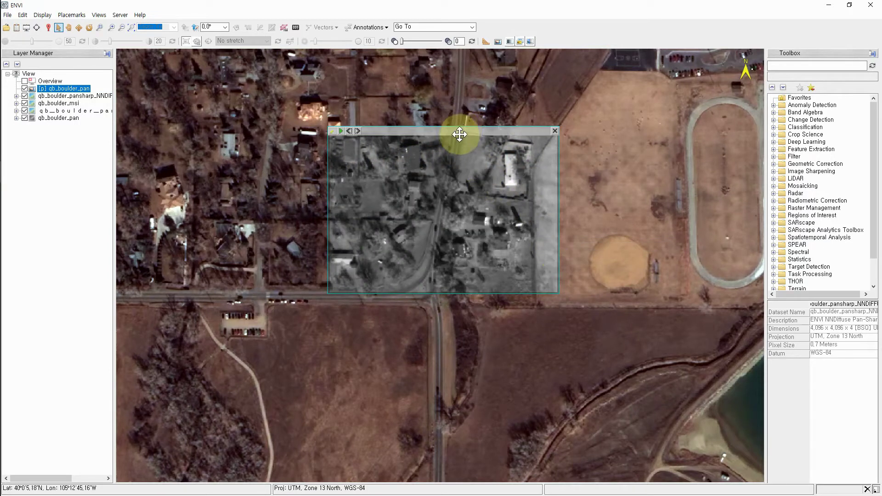
drag(465, 137, 459, 172)
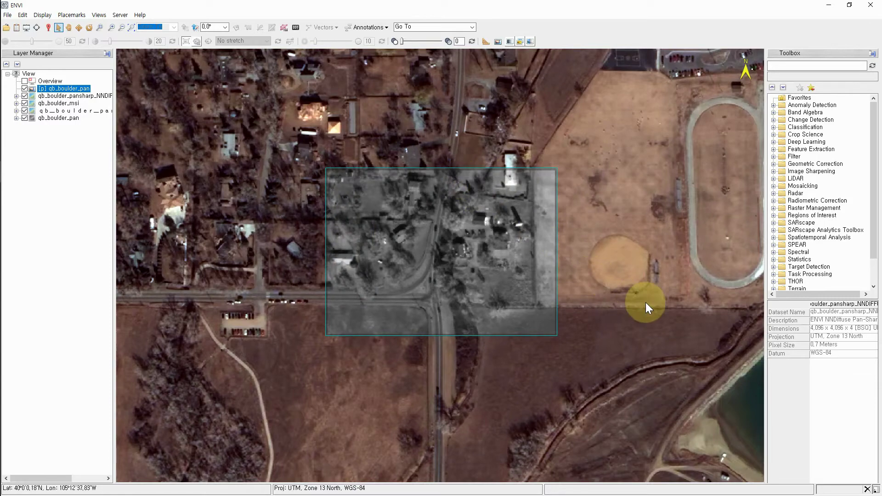
Enlarge the qb_boulder_pan portal toward the ball field and move it northwest over the houses and road junction
click(623, 297)
scroll(623, 297, up, 1)
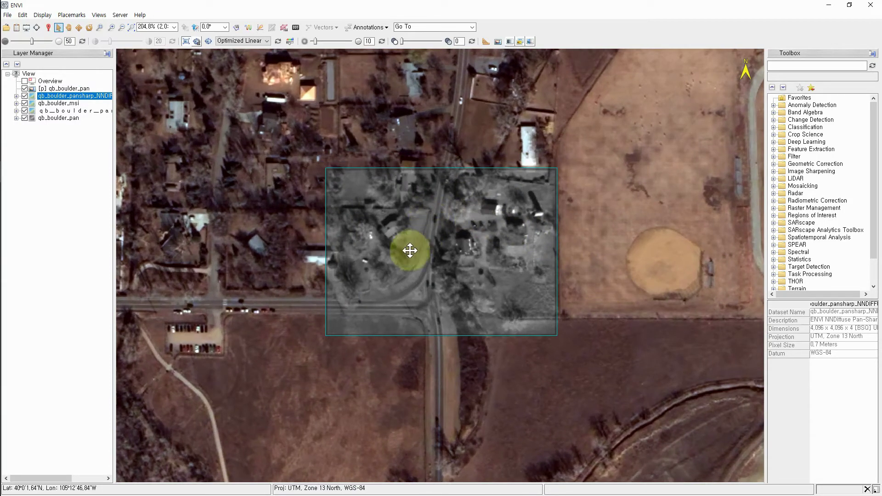
drag(555, 334, 658, 413)
mouse_move(500, 173)
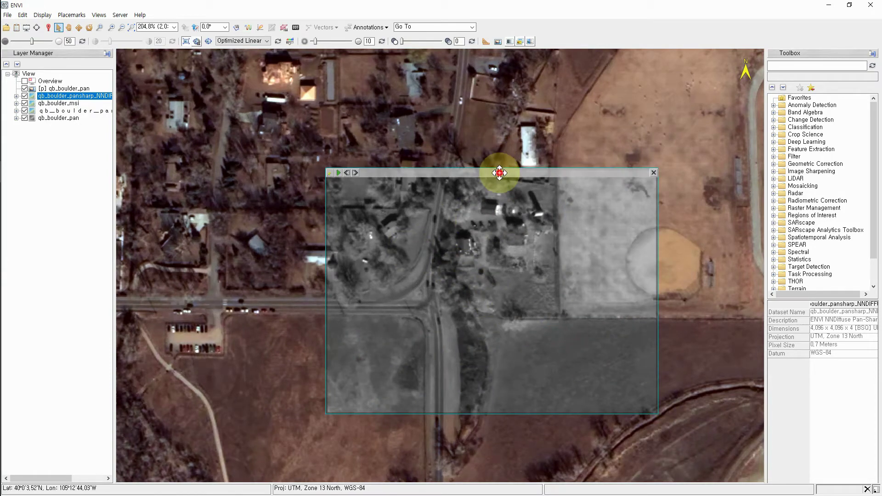
drag(500, 173, 442, 125)
Start the portal animation and compare the images in Blend mode and in Swipe mode
click(281, 124)
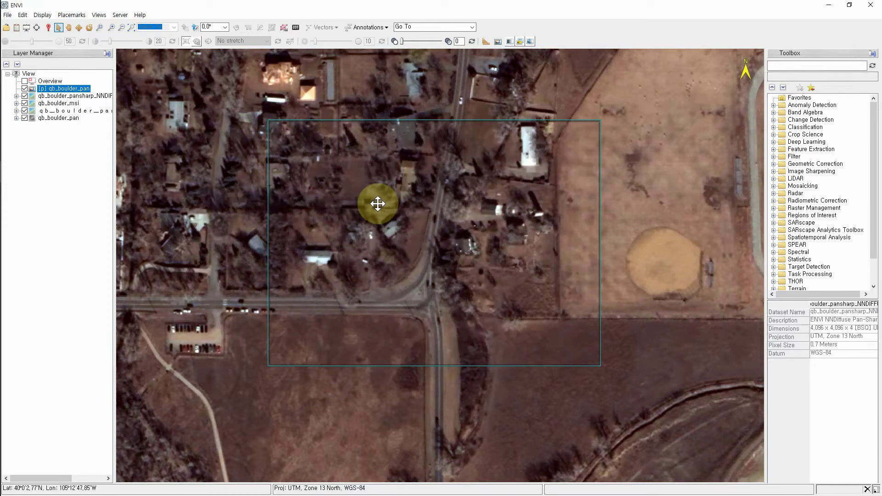
right_click(385, 215)
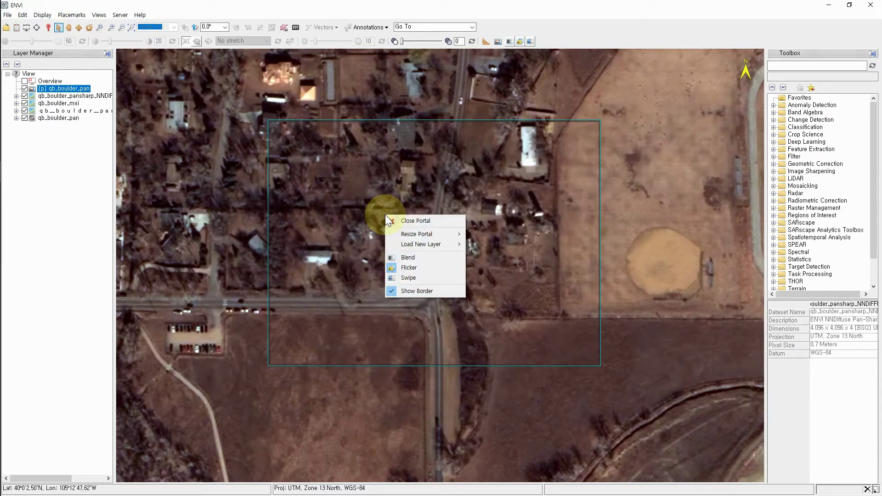
click(415, 258)
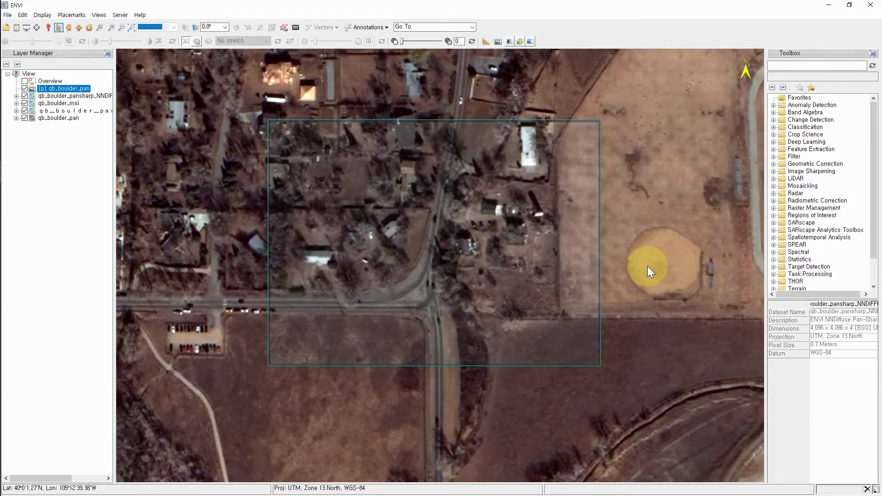
right_click(477, 223)
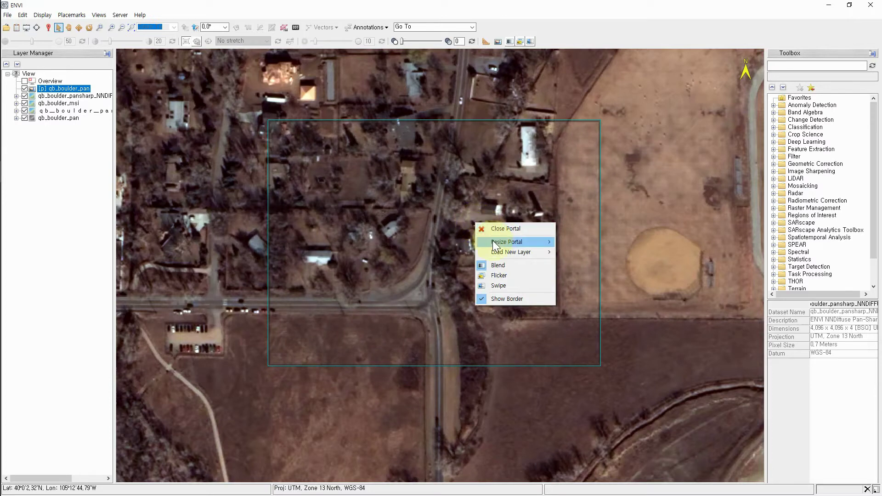
click(499, 286)
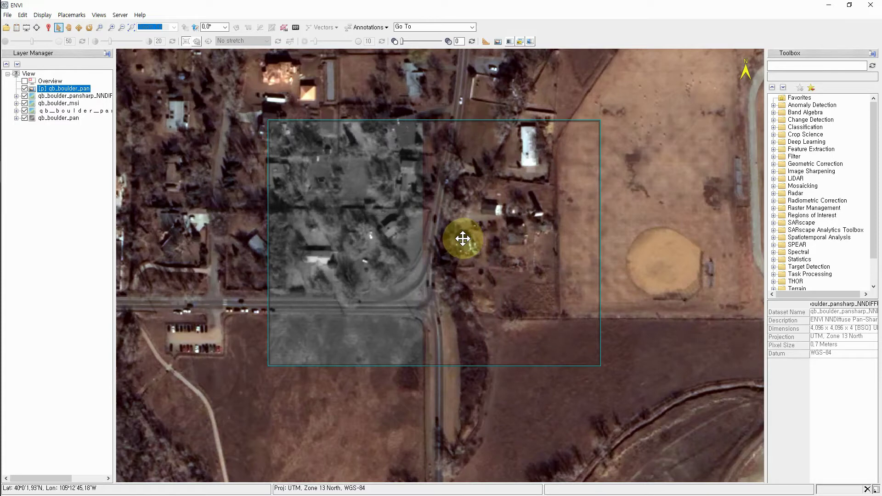
Try the Flicker mode on the portal and return it to Swipe
right_click(461, 240)
click(492, 293)
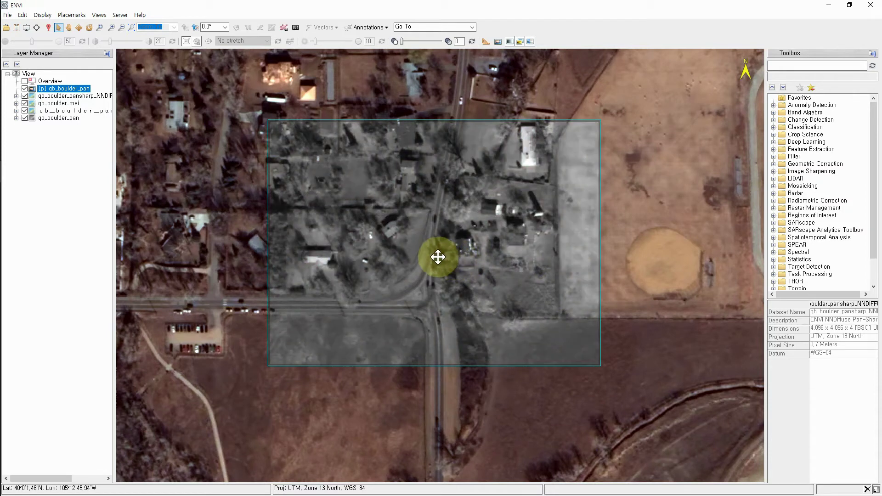
right_click(432, 256)
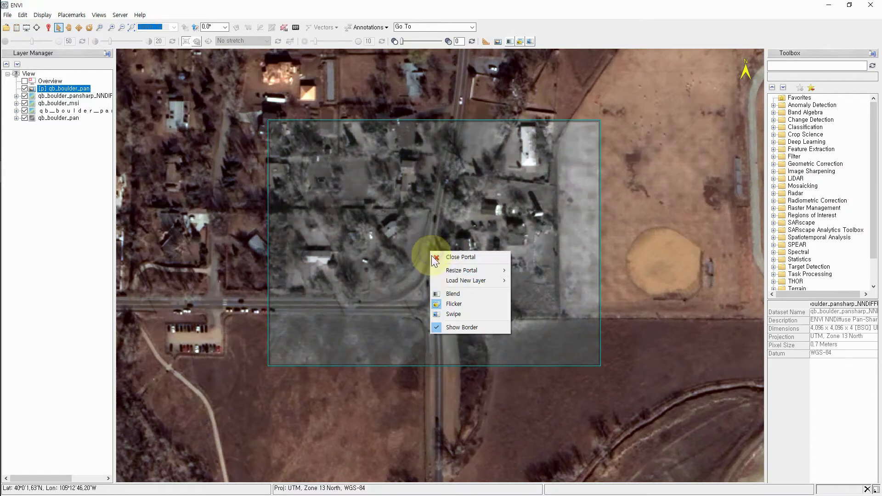
click(461, 314)
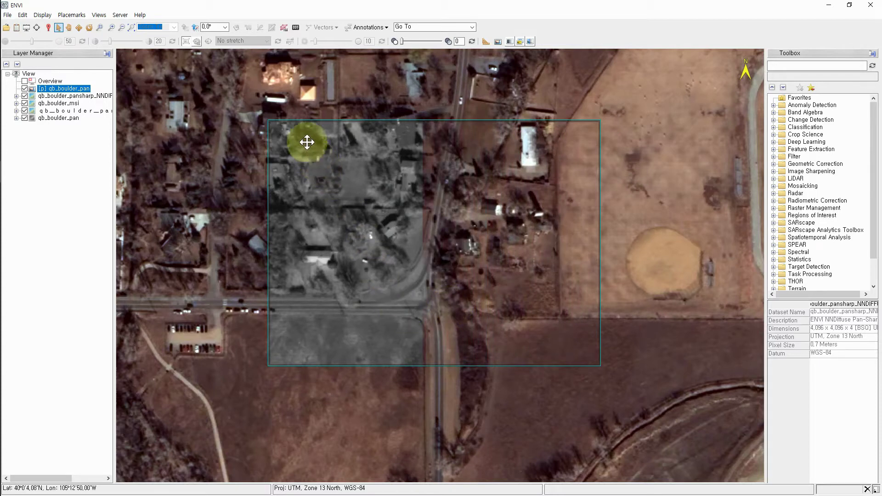
Test faster and slower speeds for the portal's swipe animation
mouse_move(300, 126)
click(296, 126)
click(288, 125)
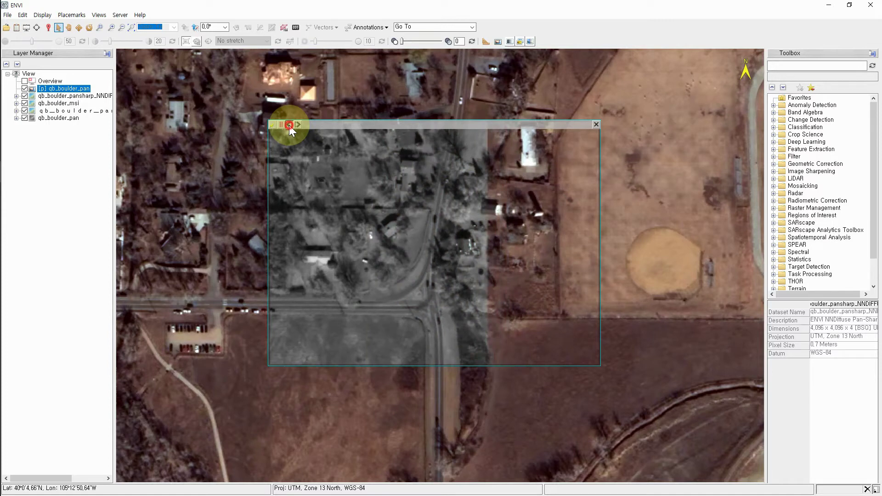
click(298, 125)
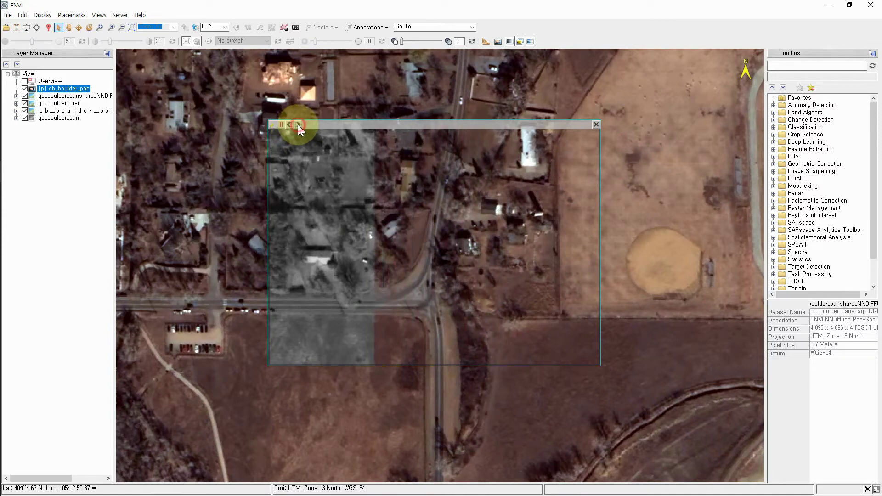
click(290, 126)
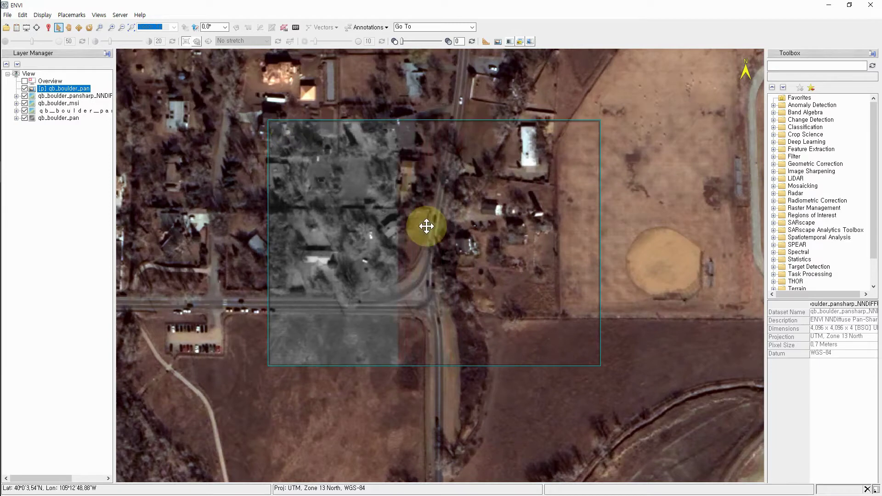
Switch the portal animation to Flicker, slow it down and pause it
right_click(443, 232)
click(470, 284)
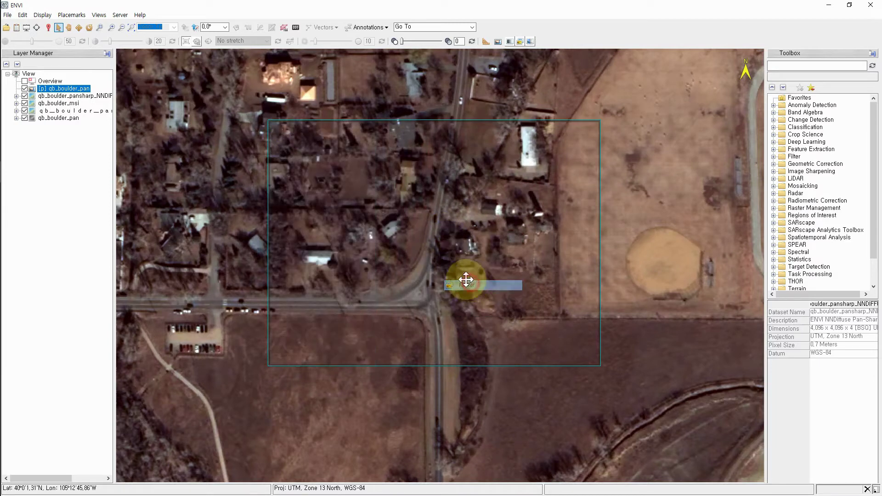
mouse_move(296, 123)
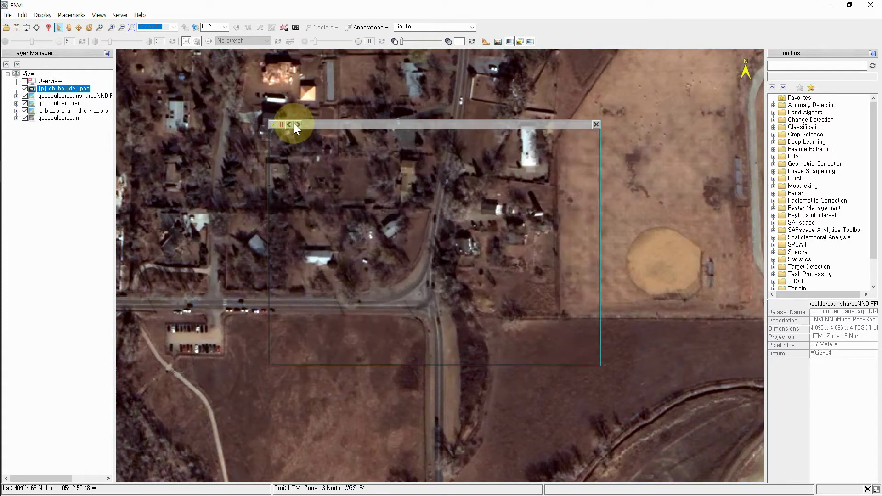
click(291, 125)
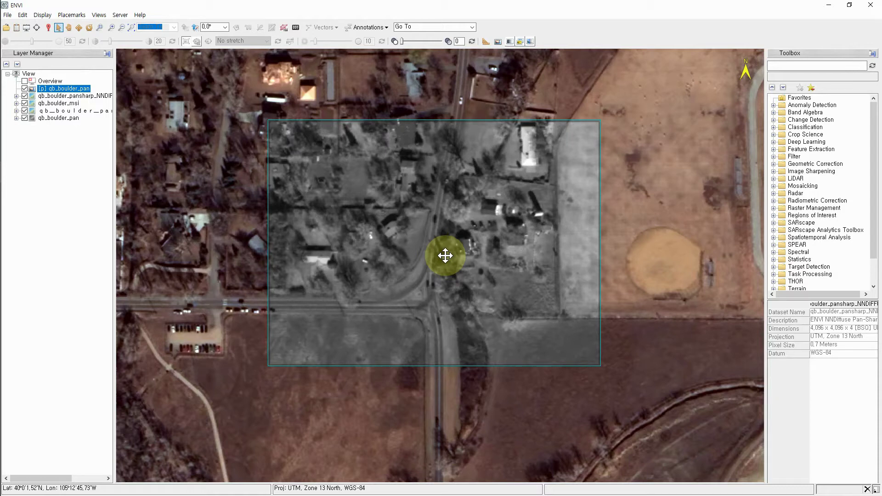
mouse_move(276, 131)
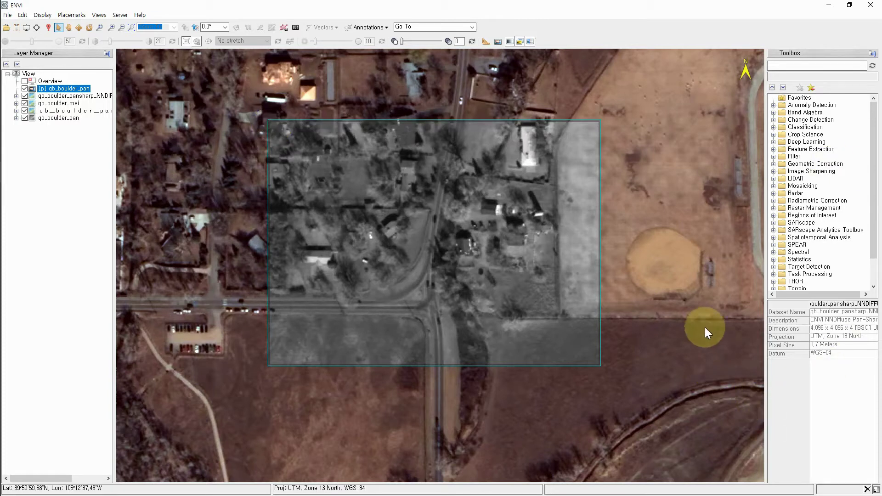
Lock the portal to its map location and pan the image to check how it follows the view
click(674, 268)
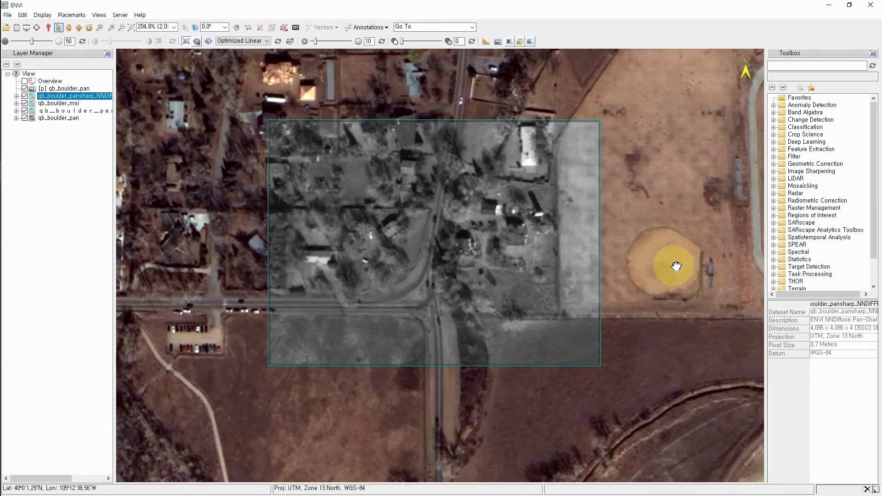
drag(676, 266, 604, 269)
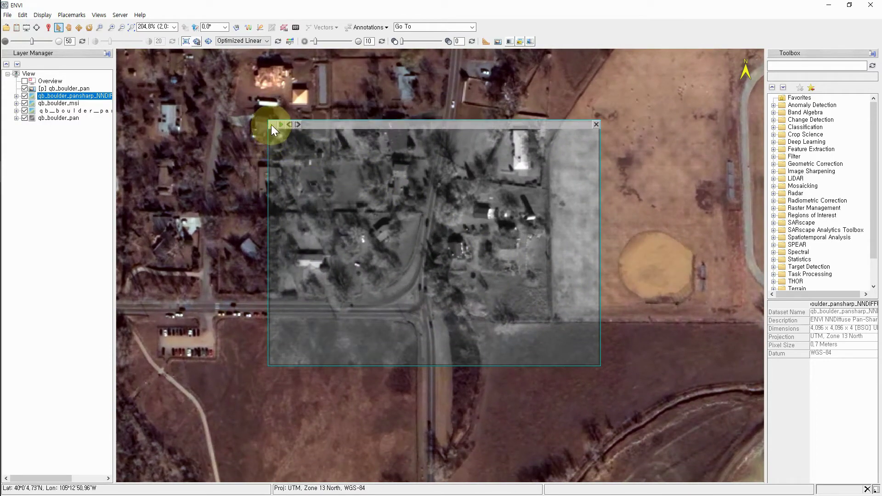
click(271, 125)
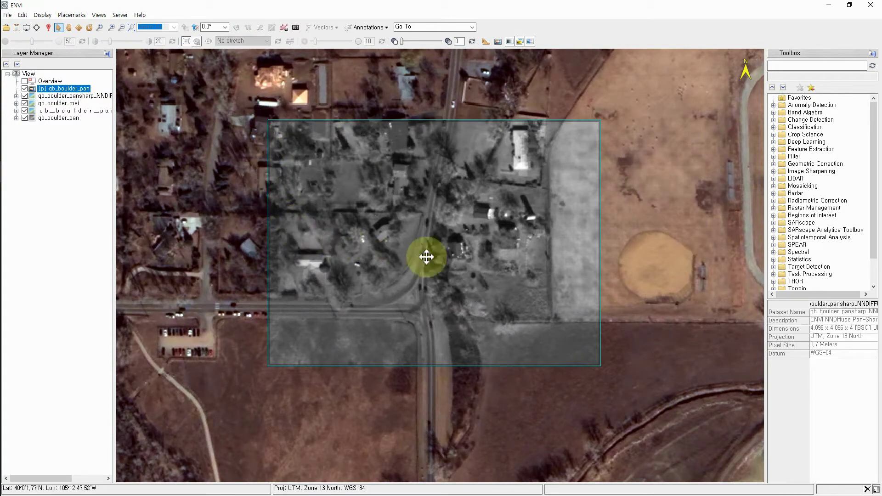
mouse_move(668, 260)
mouse_down()
mouse_move(634, 276)
mouse_move(588, 320)
mouse_move(616, 341)
mouse_move(654, 312)
mouse_move(659, 251)
mouse_move(610, 259)
mouse_move(567, 246)
mouse_move(609, 250)
mouse_move(661, 278)
mouse_move(675, 271)
mouse_up()
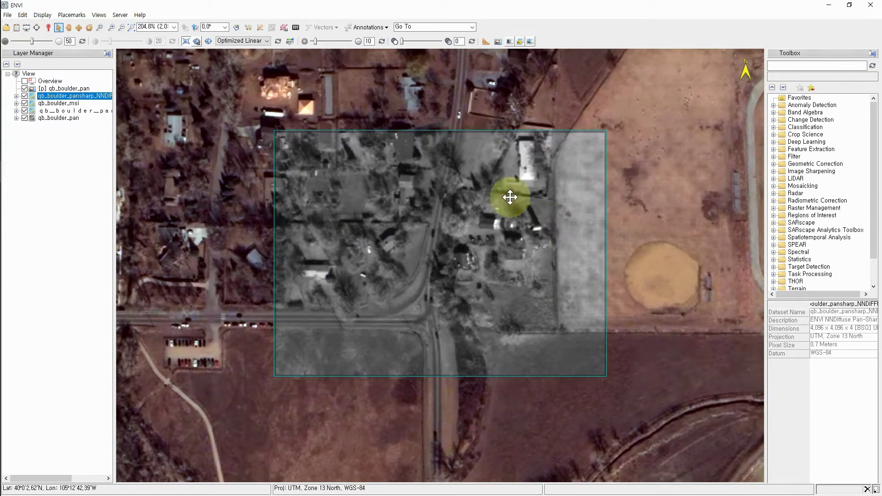
scroll(668, 279, down, 2)
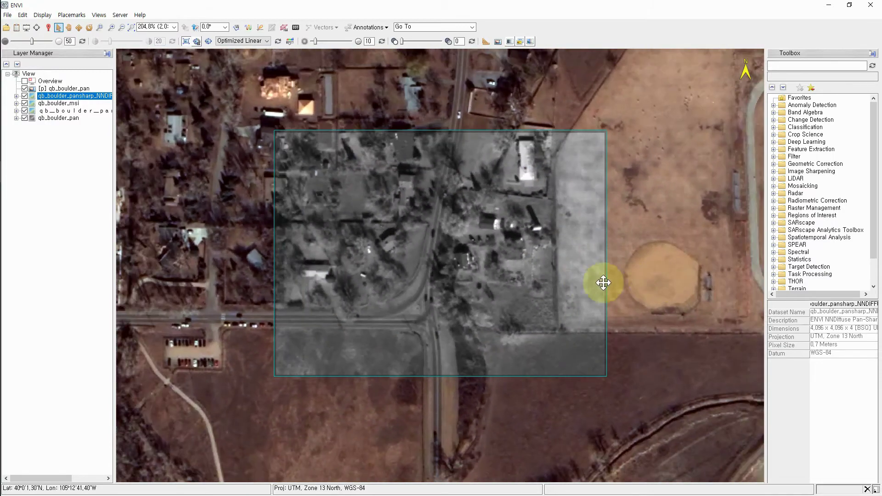
drag(671, 266, 658, 248)
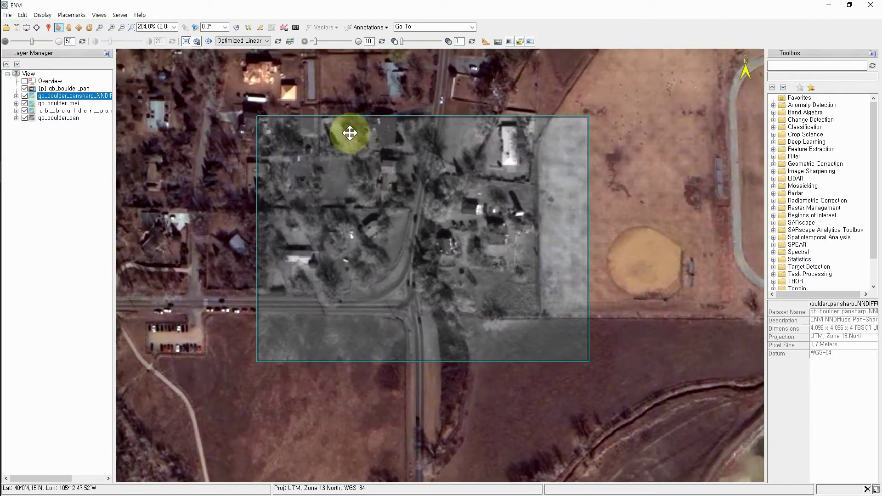
Unlock the qb_boulder_pan portal from the image and move it northwest, clear of the ball field
mouse_move(261, 127)
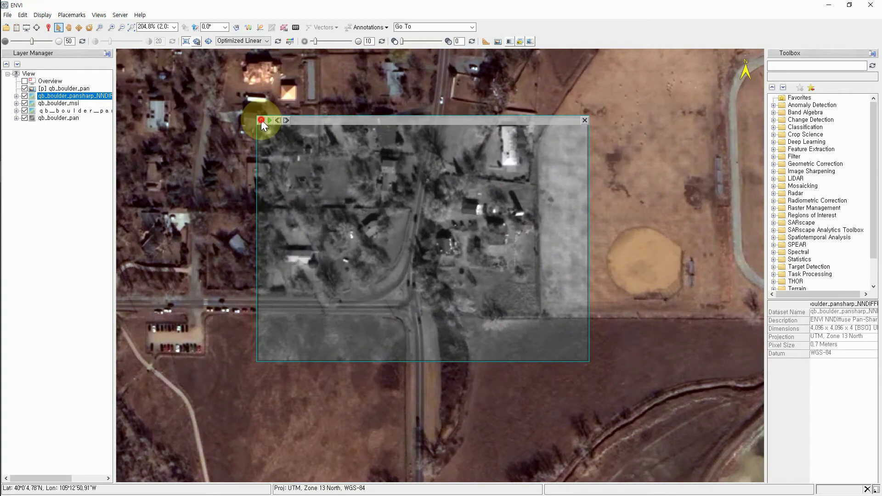
drag(669, 256, 631, 259)
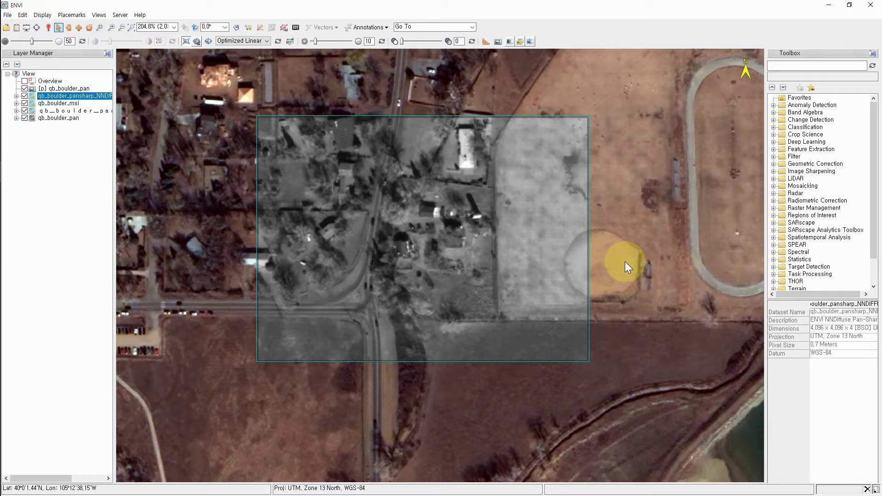
drag(459, 124, 349, 70)
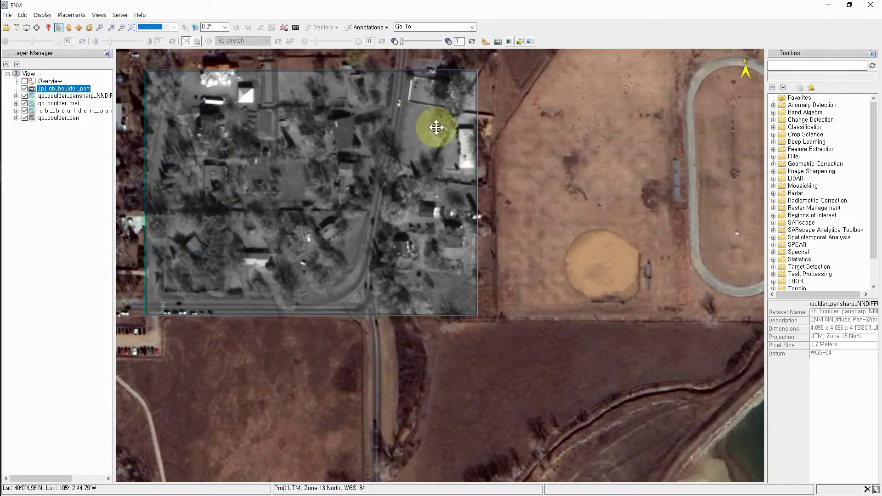
Add a second portal, load qb_boulder_pansharp_GS.dat into it and place it over the field and ball diamond
click(496, 44)
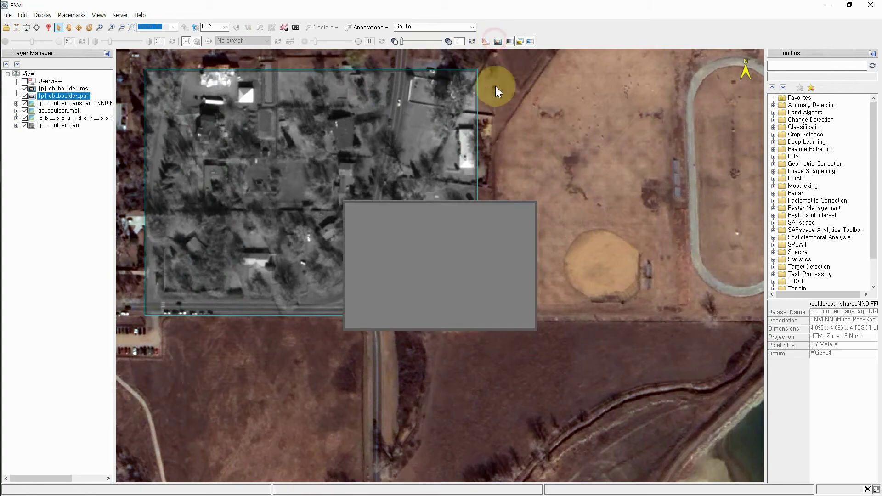
drag(455, 206, 523, 144)
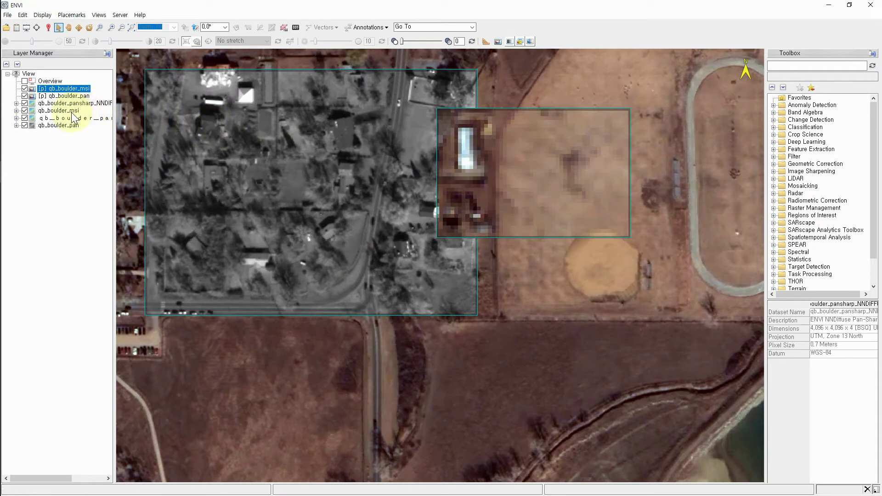
right_click(551, 168)
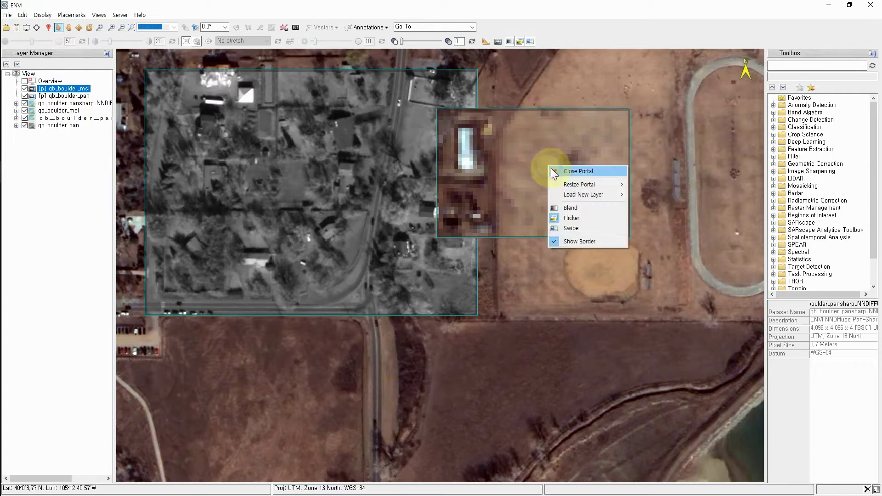
mouse_move(574, 194)
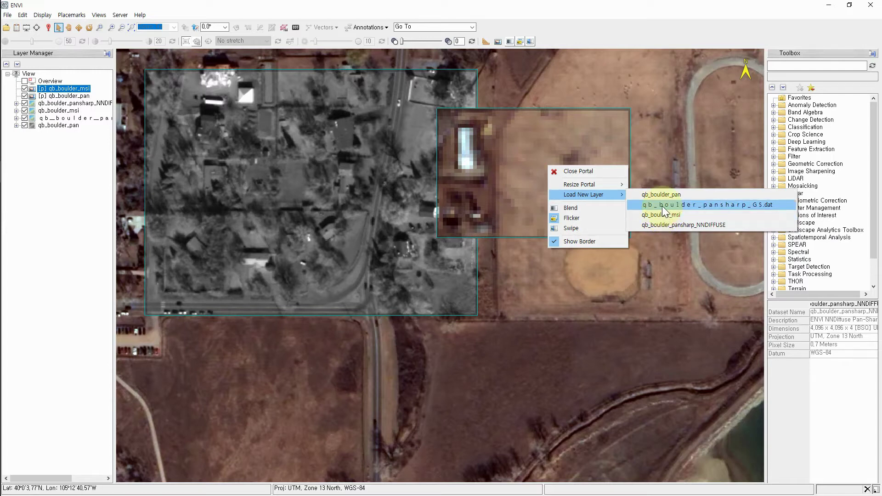
click(663, 206)
mouse_move(534, 111)
mouse_down()
mouse_move(649, 90)
mouse_move(574, 75)
mouse_move(543, 89)
mouse_move(594, 124)
mouse_move(559, 99)
mouse_move(528, 115)
mouse_up()
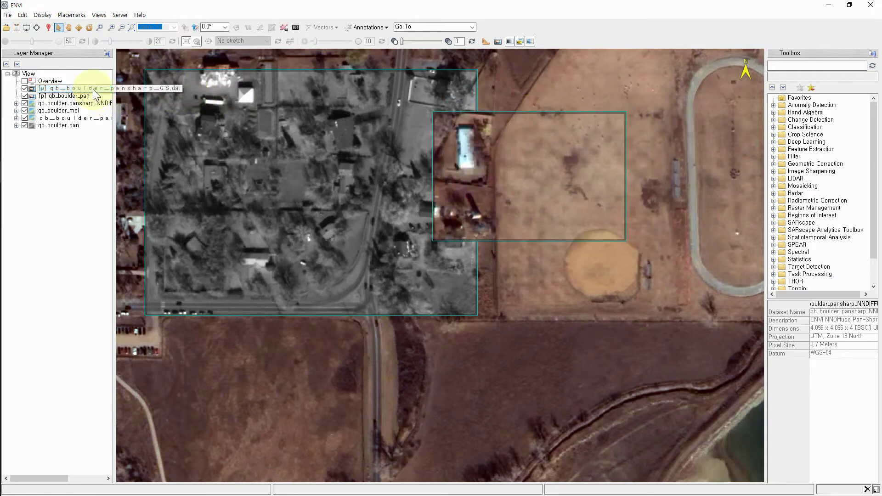
click(51, 89)
drag(518, 114, 527, 165)
Add a third portal showing qb_boulder_msi and move it southeast over the open land toward the lake
click(496, 42)
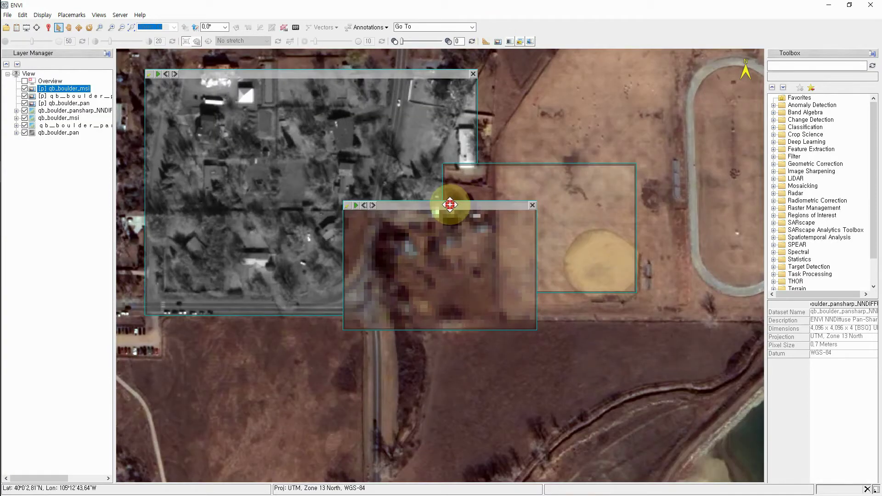
drag(449, 205, 386, 300)
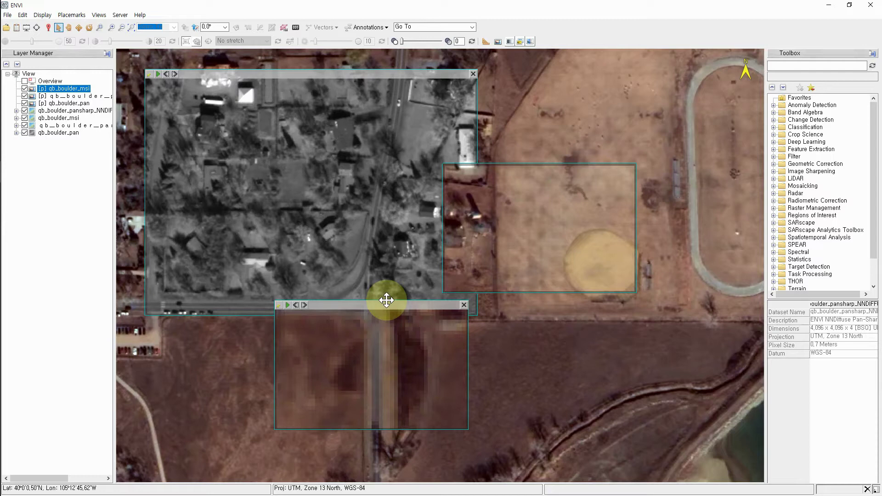
drag(386, 300, 608, 337)
Move the Gram-Schmidt portal northeast over the running track and close the qb_boulder_pan portal
drag(539, 166, 658, 86)
drag(430, 370, 347, 354)
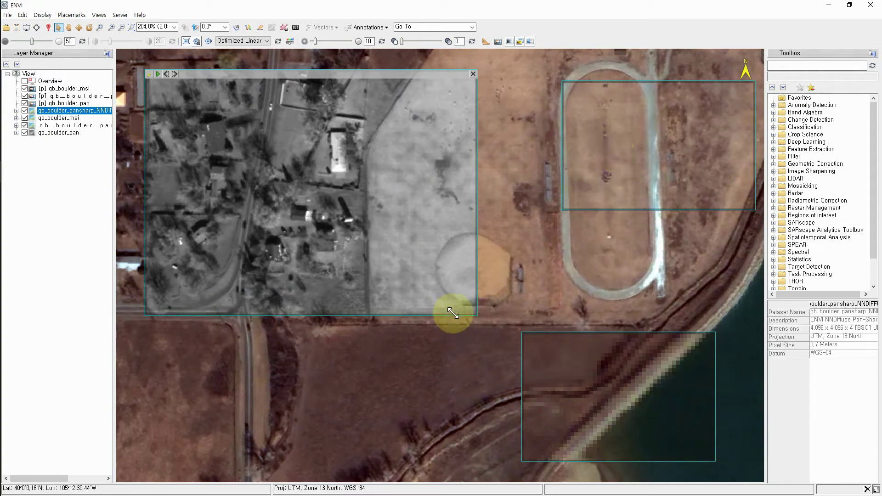
click(473, 74)
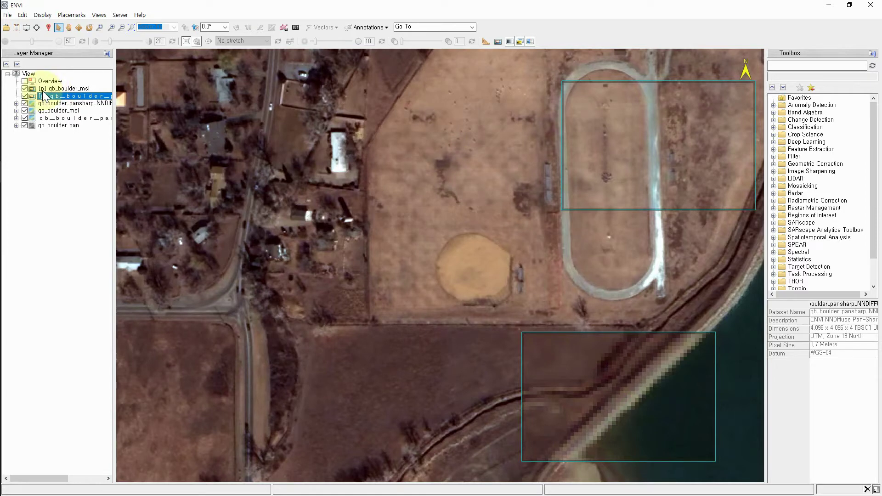
Remove the remaining qb_boulder_msi and Gram-Schmidt portals from the view
right_click(57, 90)
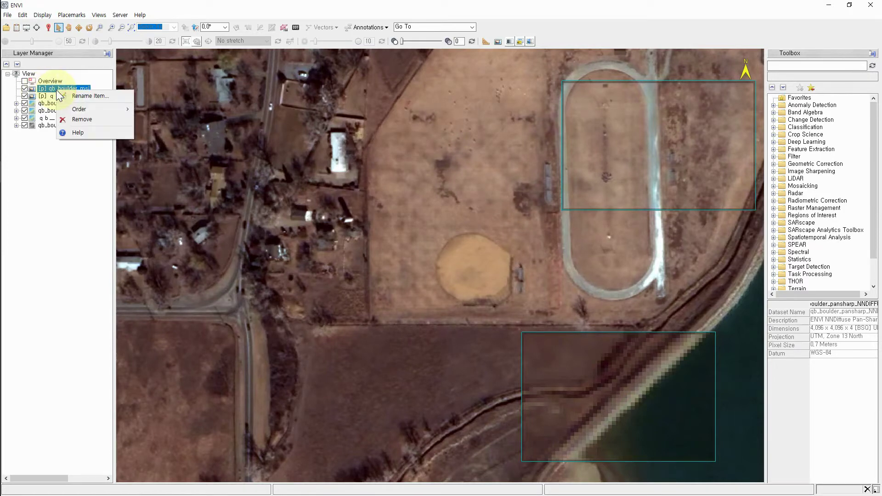
click(76, 119)
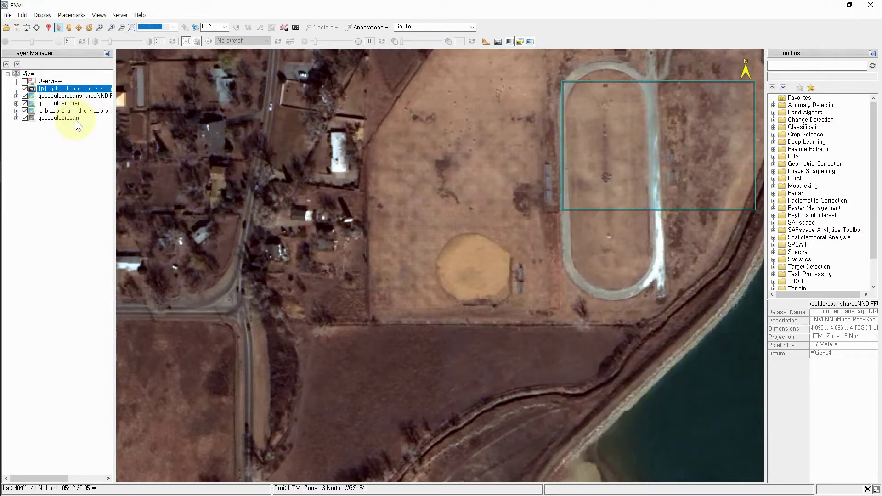
right_click(94, 89)
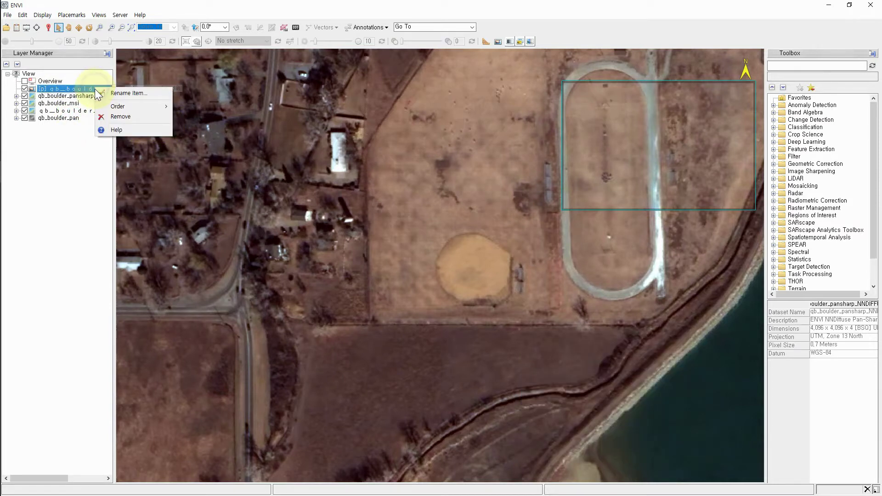
click(110, 116)
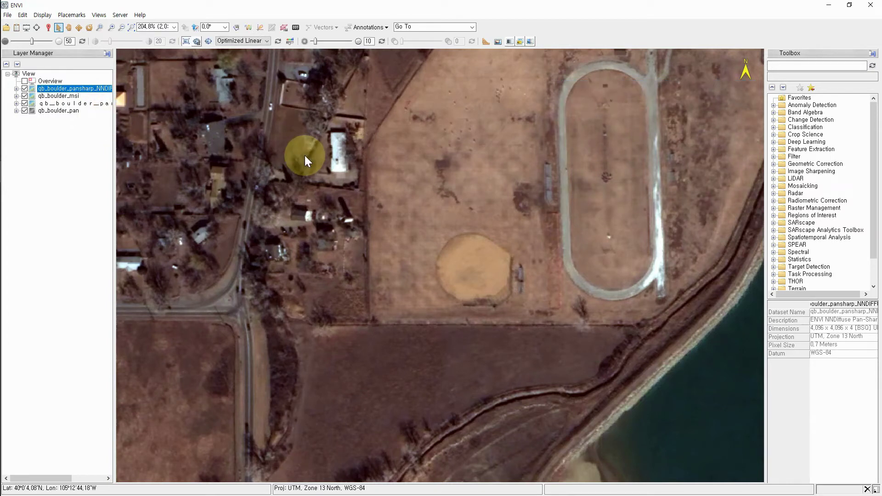
Compare the NNDiffuse and qb_boulder_msi layers across the whole view with View Blend, View Flicker and View Swipe, then end the swipe
click(511, 43)
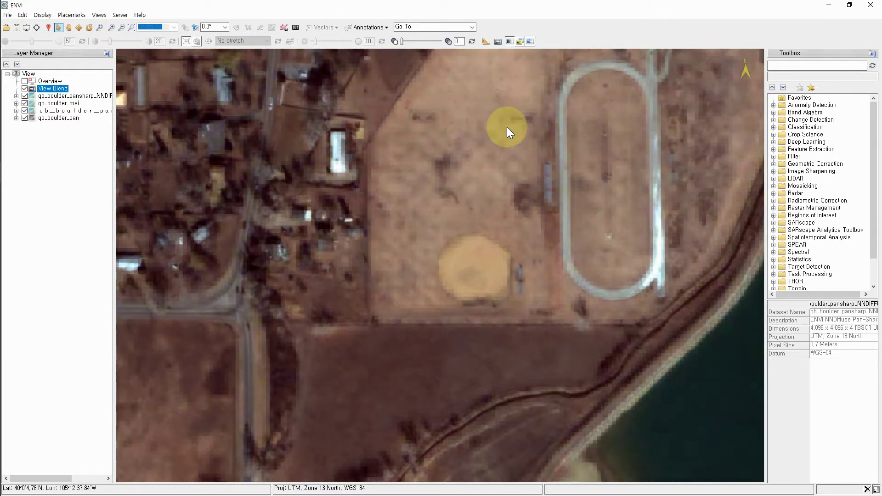
click(521, 40)
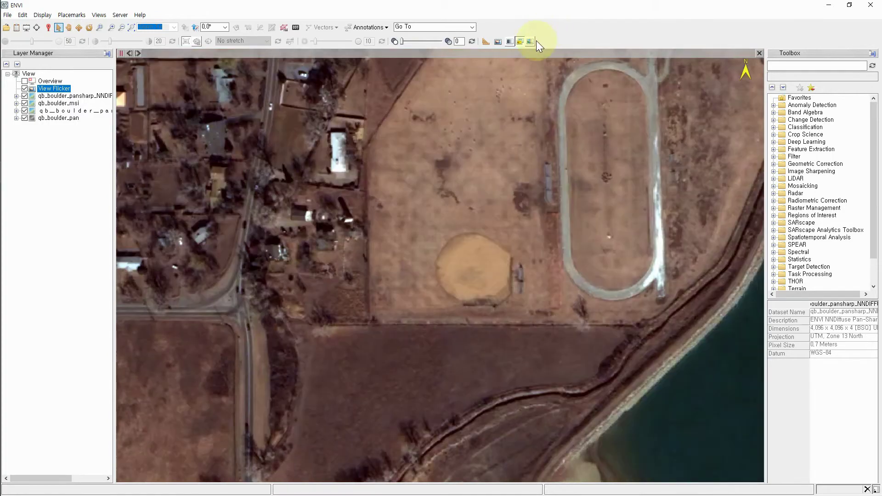
click(531, 43)
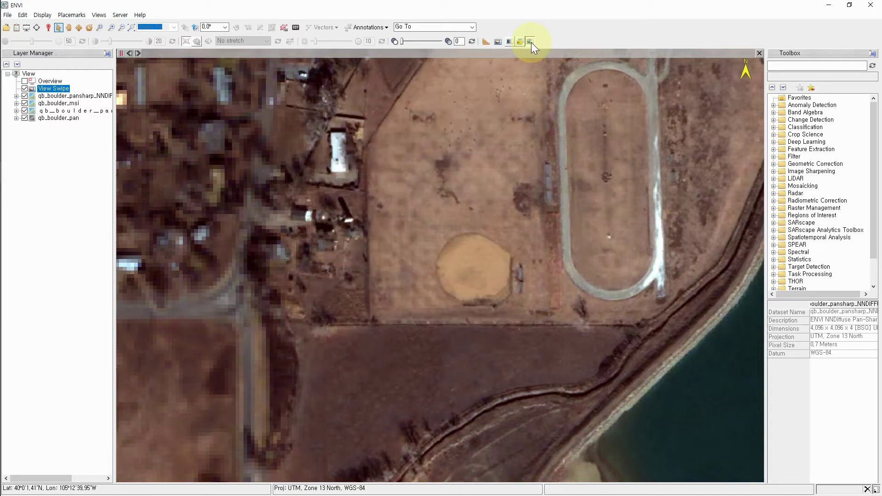
click(531, 42)
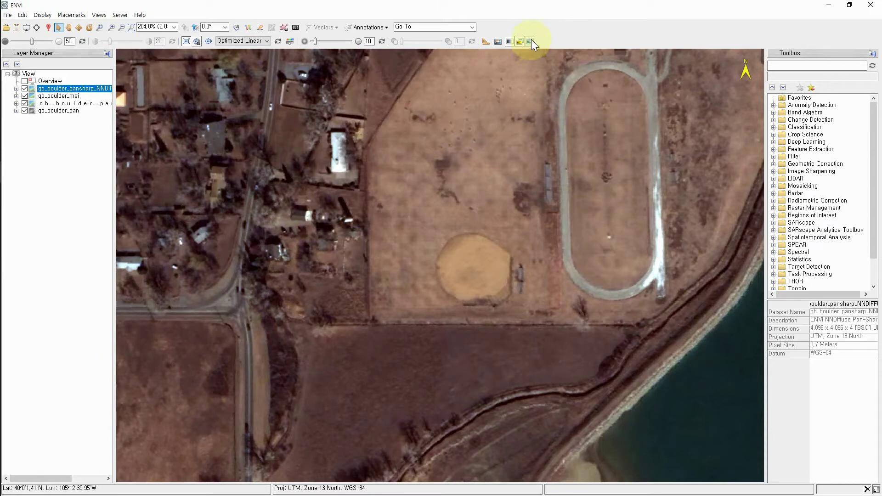
Run View Blend and View Flicker once more over the two top layers, then turn the flicker off
click(510, 41)
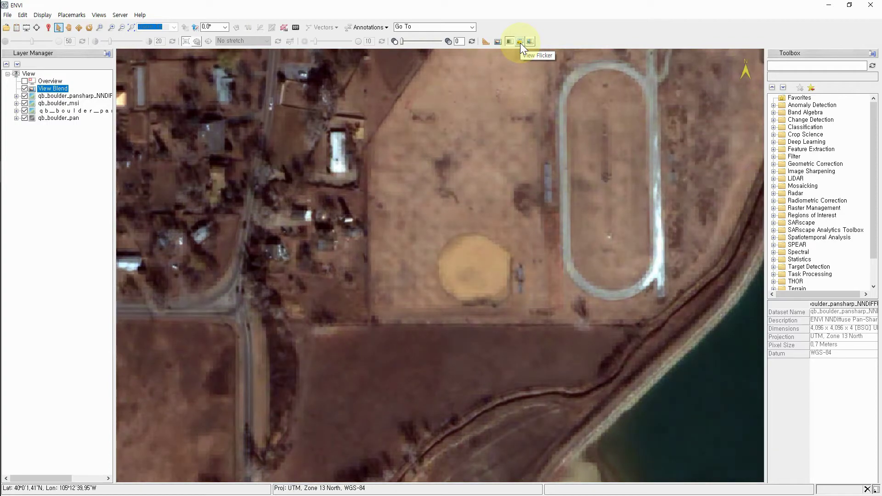
click(520, 42)
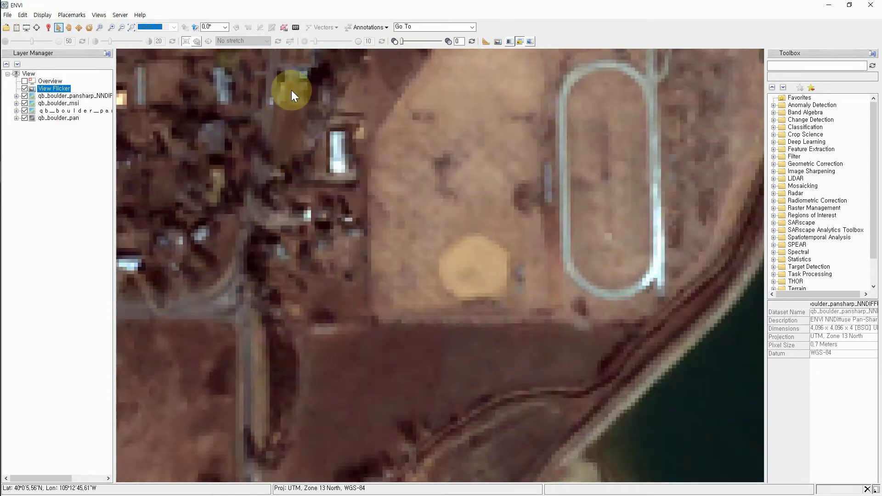
click(519, 42)
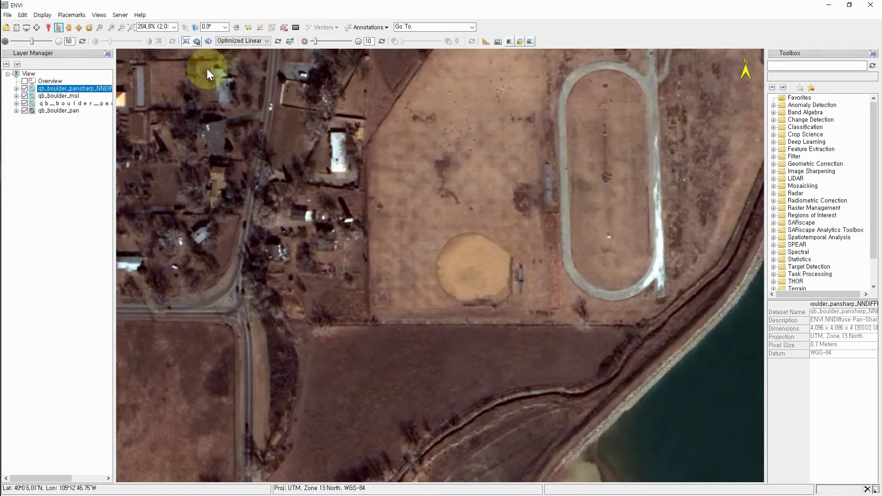
Split the display into 2x2 views and load the qb_boulder_msi layer into the second view
click(104, 16)
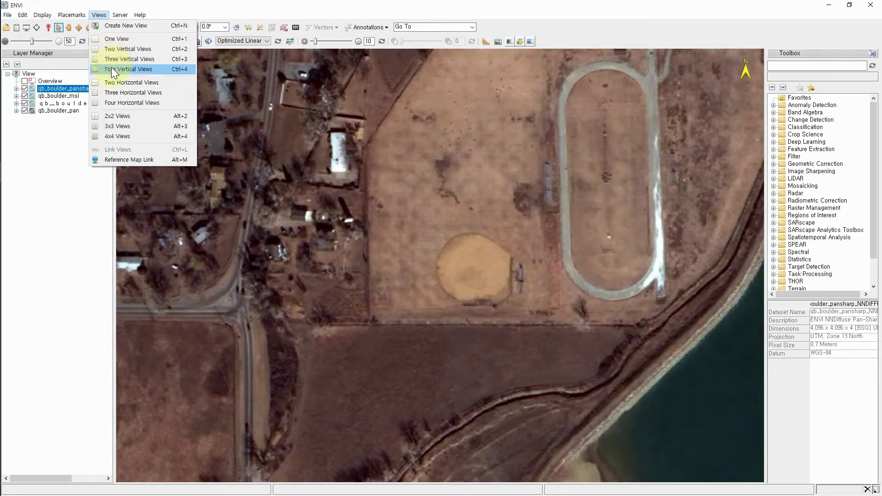
click(118, 116)
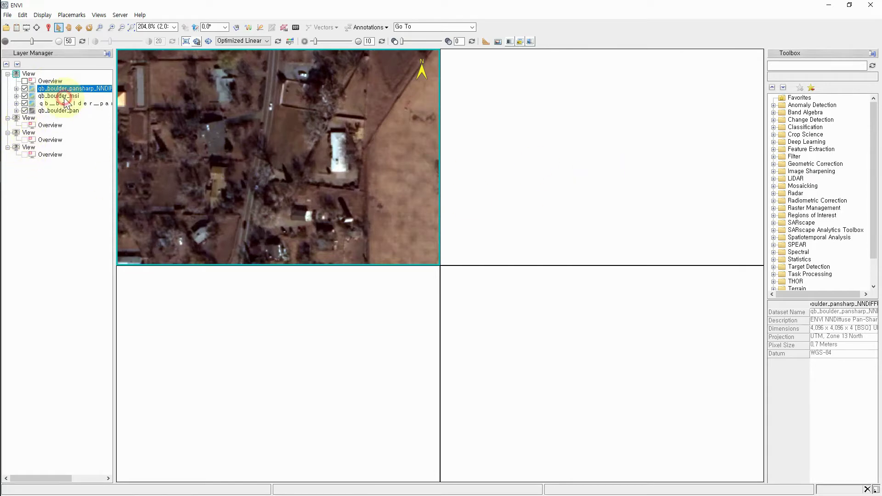
drag(65, 97, 27, 121)
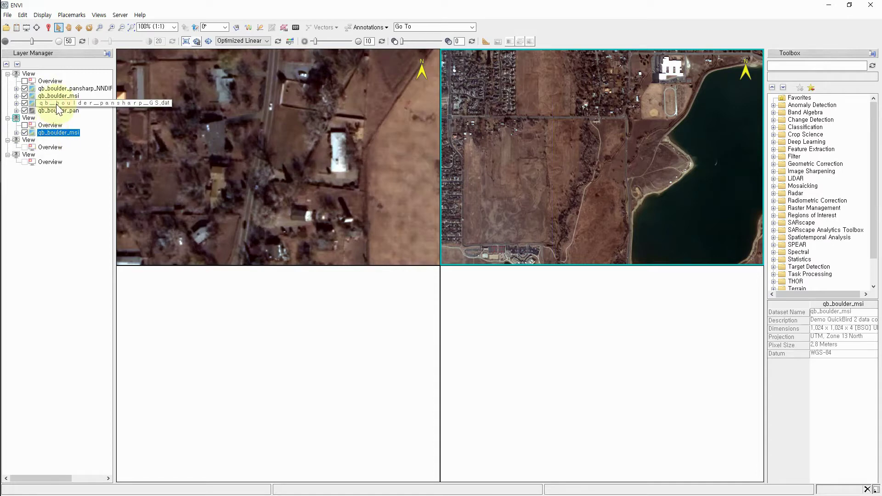
Display the qb_boulder_pansharp_GS.dat layer in the third view and the qb_boulder_pan layer in the fourth view
drag(59, 108, 30, 147)
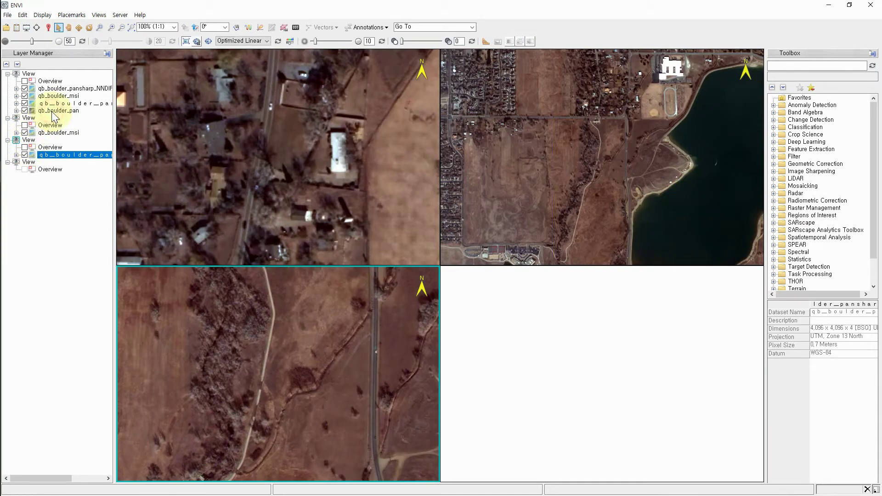
drag(51, 112, 30, 168)
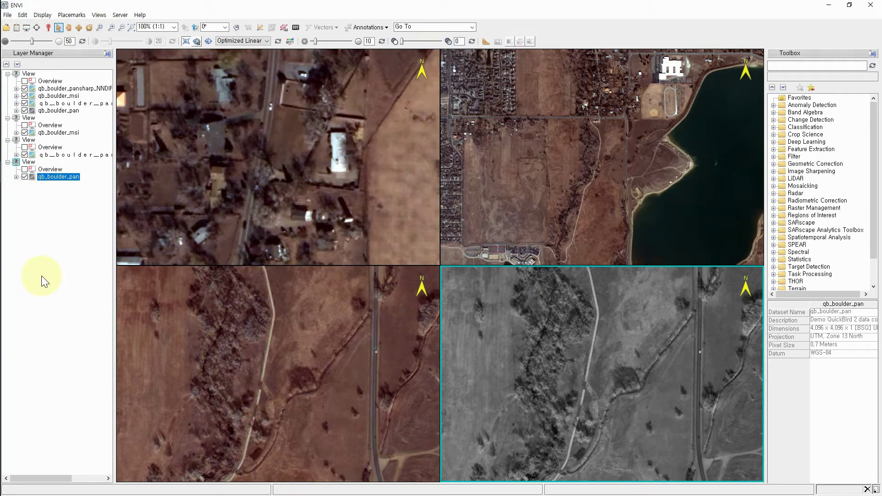
Activate each of the four views in turn to check which image and location it shows
click(277, 188)
click(278, 189)
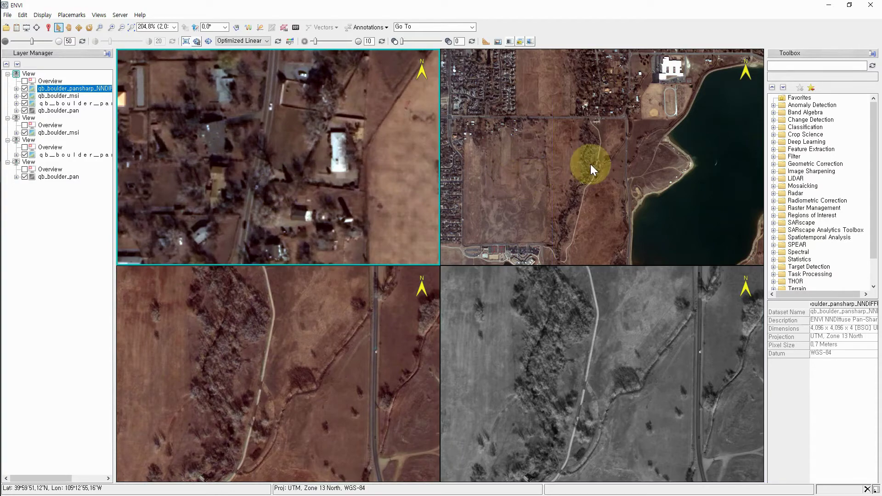
click(583, 180)
click(357, 333)
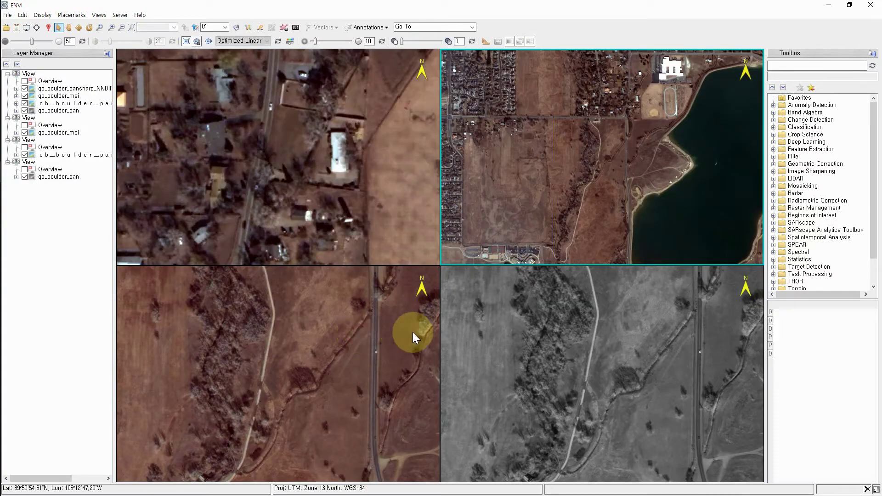
click(618, 427)
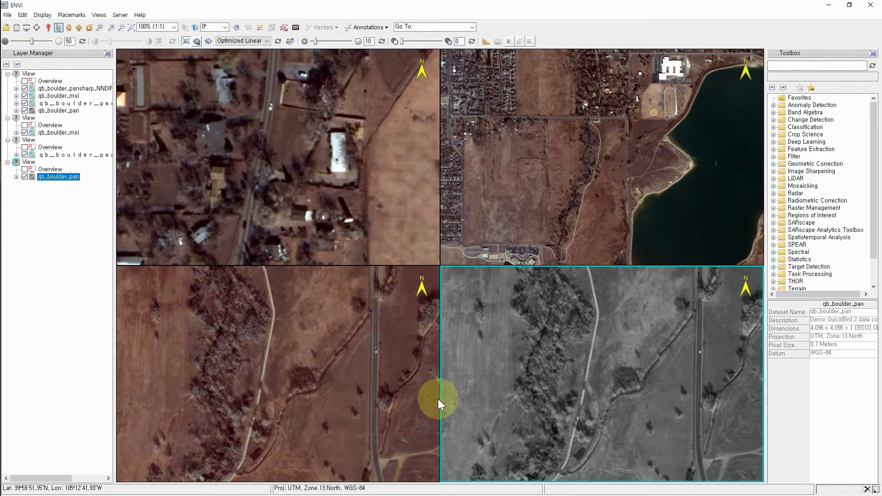
click(558, 181)
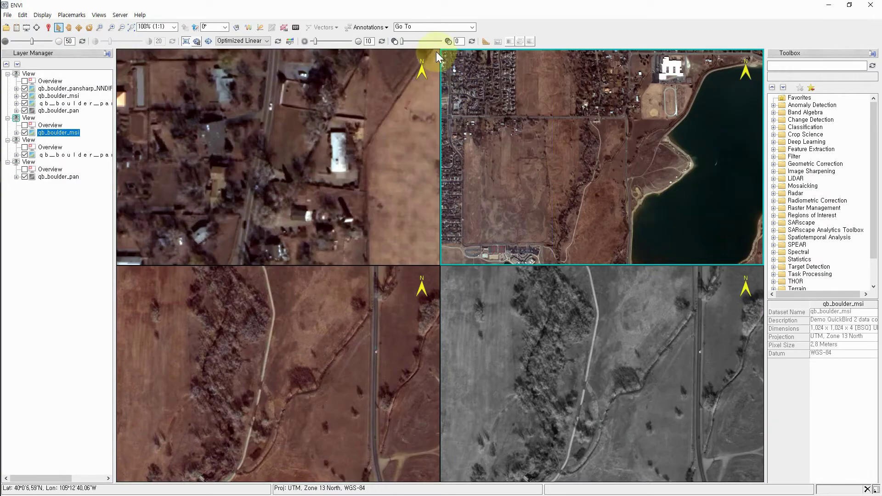
click(288, 132)
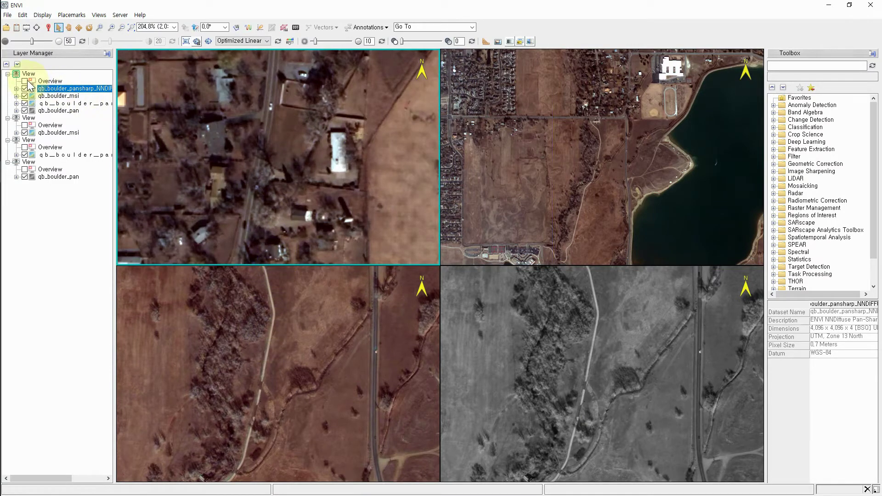
click(256, 323)
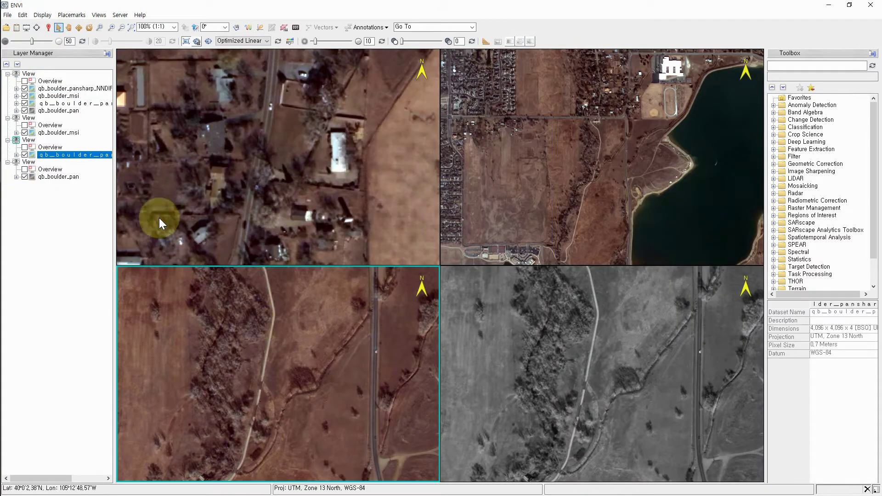
click(557, 342)
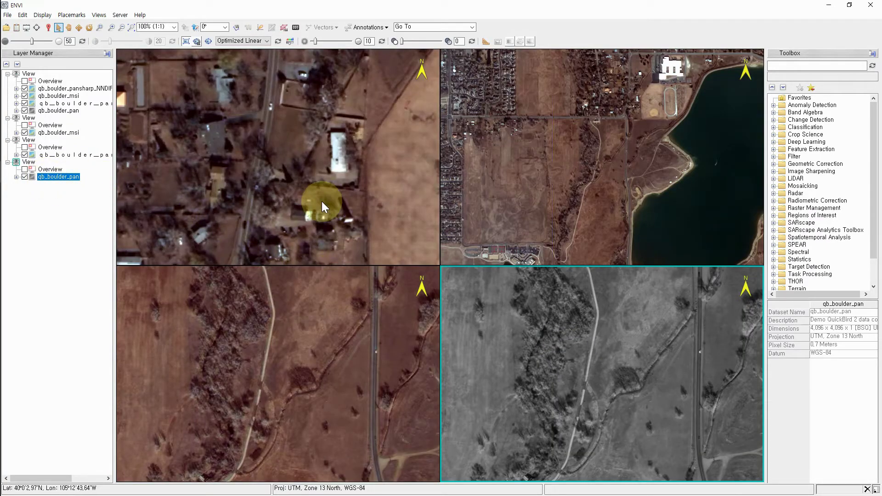
click(277, 178)
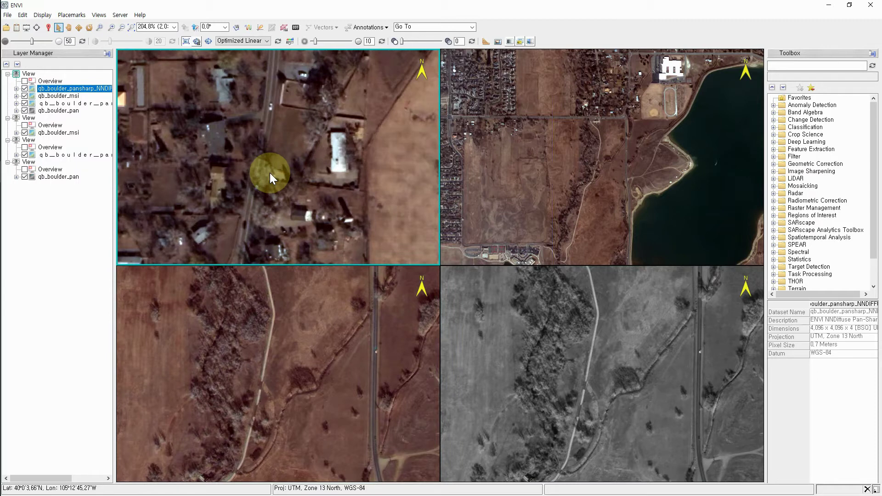
Link all four views with Geo Link so they share the geographic location of the white-roofed building
scroll(269, 173, up, 2)
drag(318, 136, 260, 151)
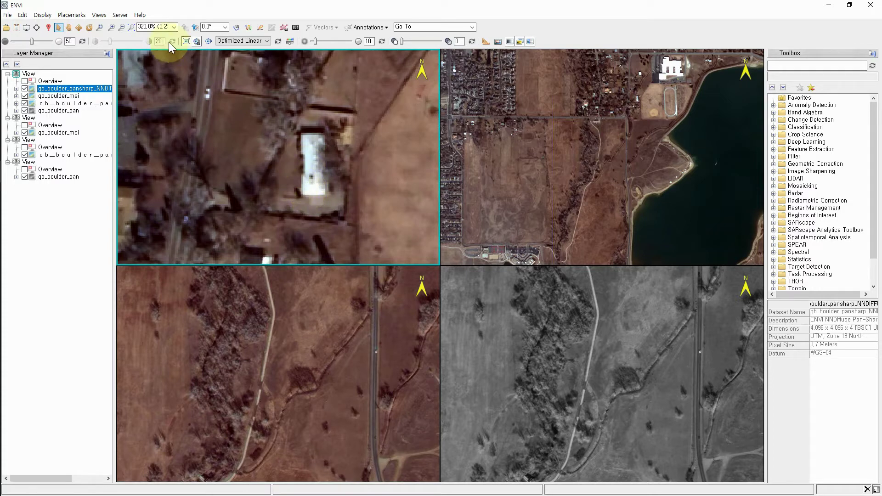
click(99, 15)
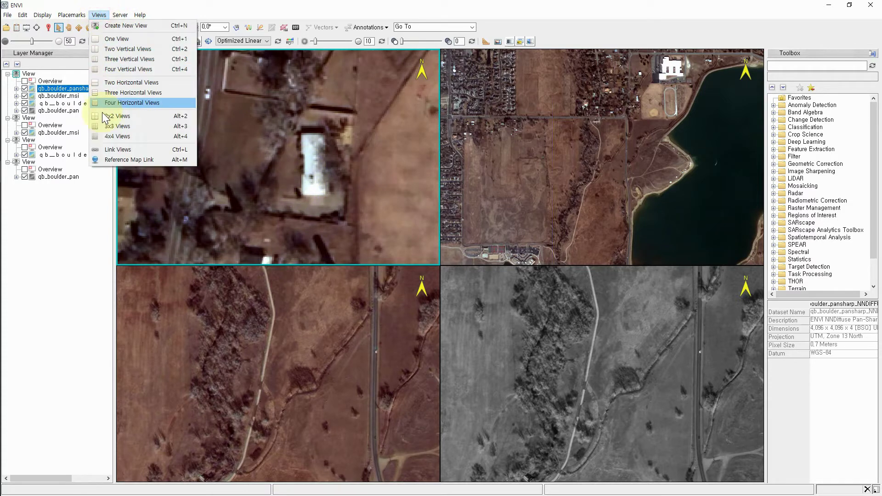
click(103, 149)
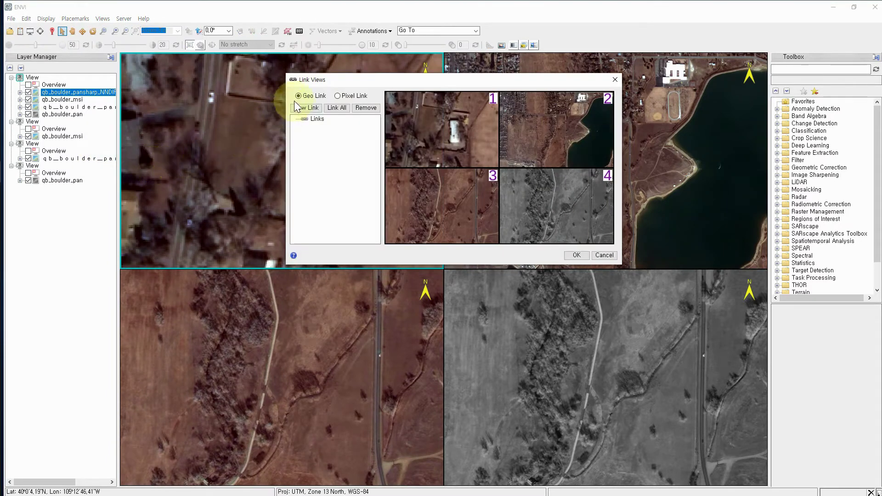
click(337, 108)
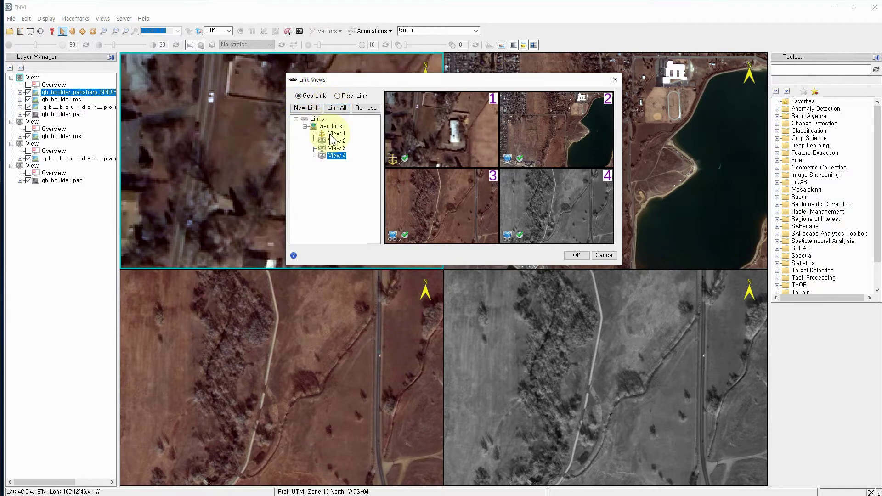
click(576, 255)
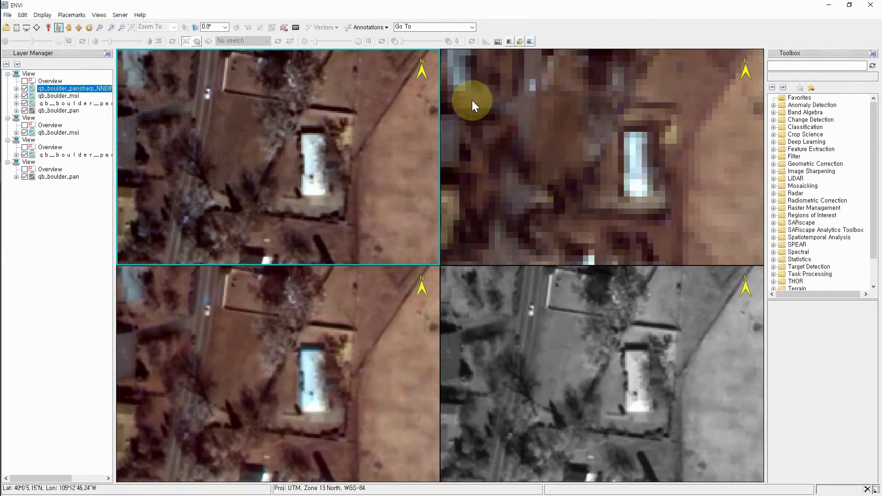
Examine the white-roofed building and adjoining field across the linked views, comparing pixel detail at several zoom levels
scroll(344, 187, up, 2)
scroll(342, 180, down, 1)
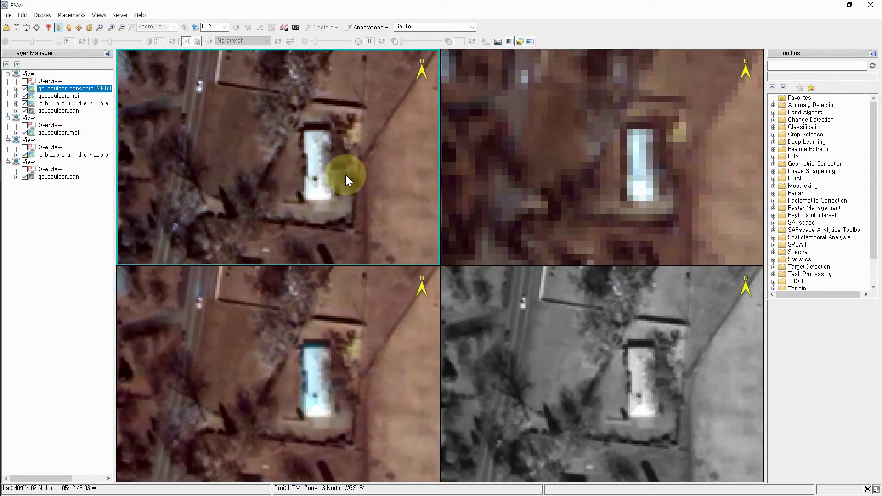
drag(370, 158, 296, 158)
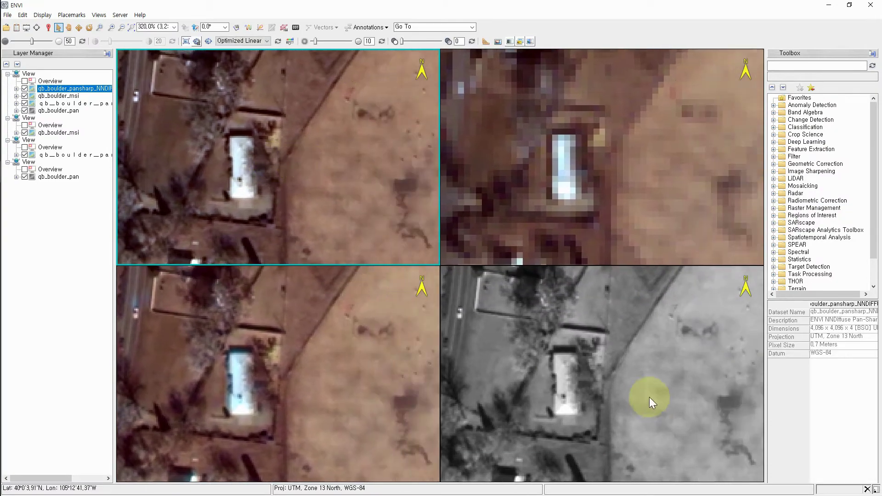
scroll(642, 390, up, 5)
click(634, 388)
scroll(634, 386, up, 3)
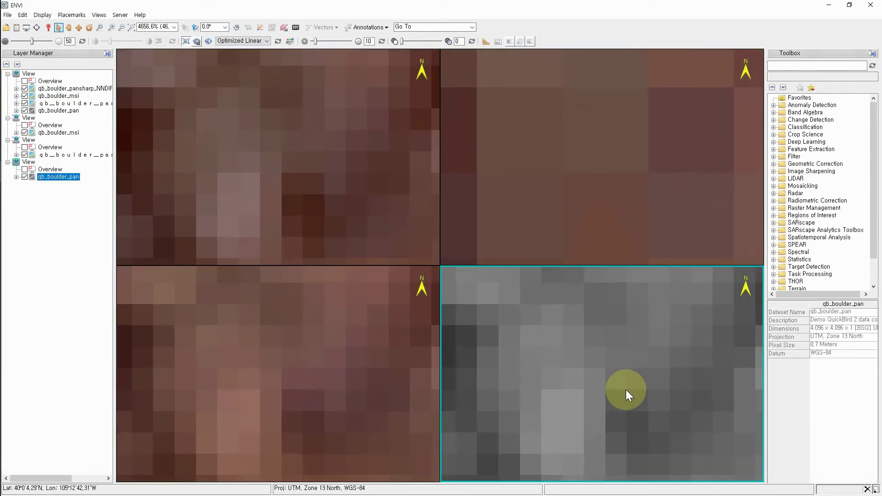
scroll(626, 389, down, 1)
scroll(626, 389, down, 2)
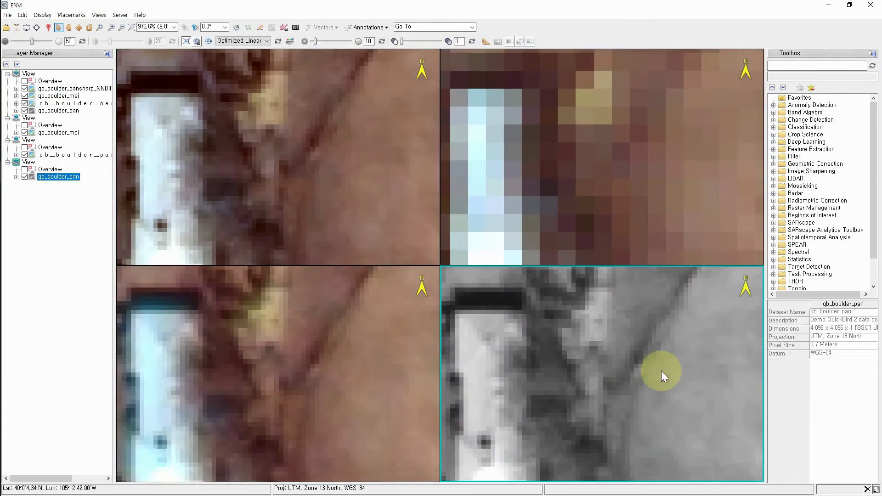
drag(662, 370, 583, 332)
scroll(583, 337, down, 1)
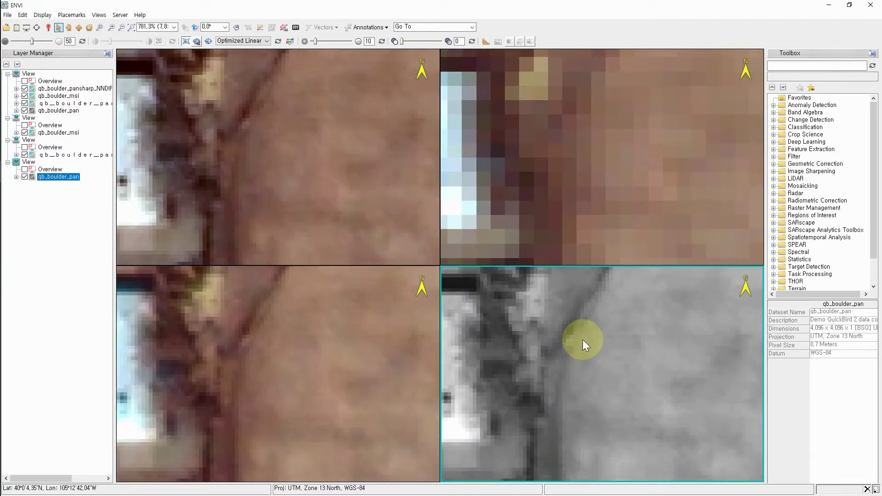
Review the Geo Link and Pixel Link options for the views, leaving the existing link setup as it is
click(98, 16)
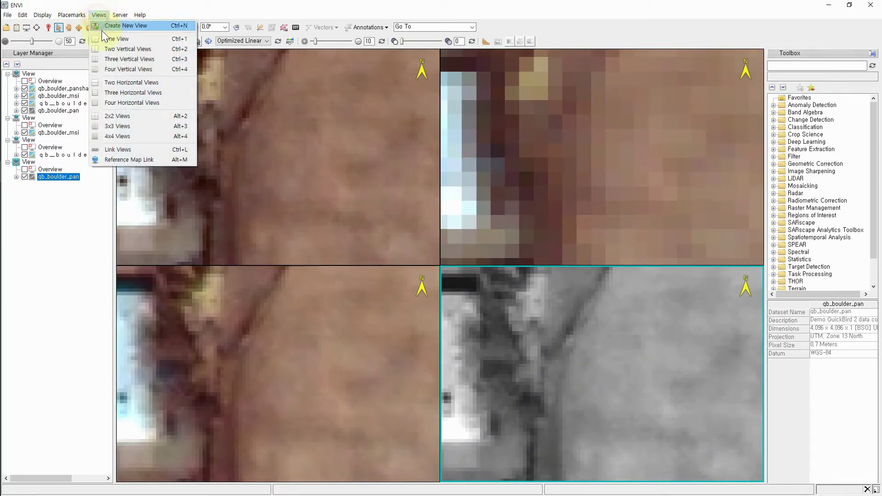
click(103, 150)
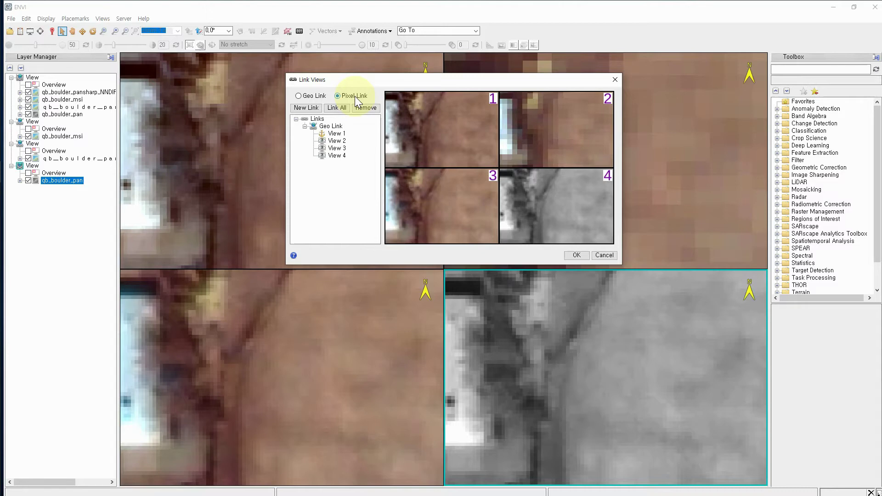
click(305, 97)
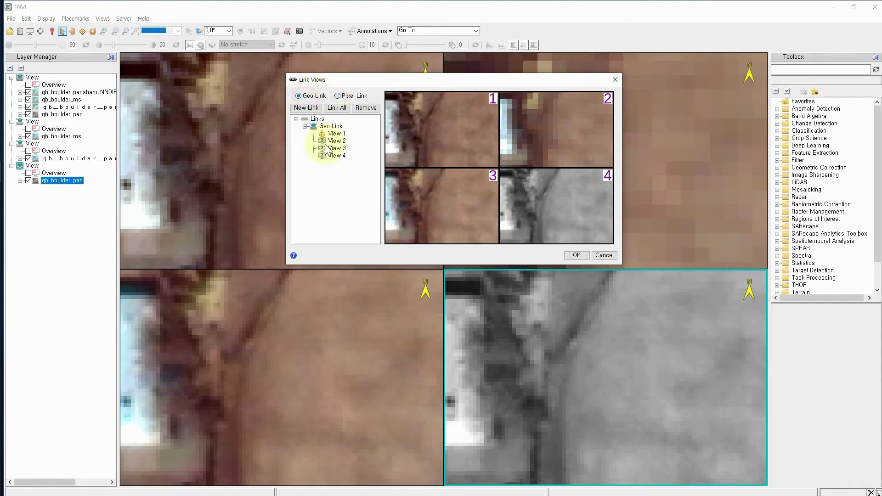
click(604, 256)
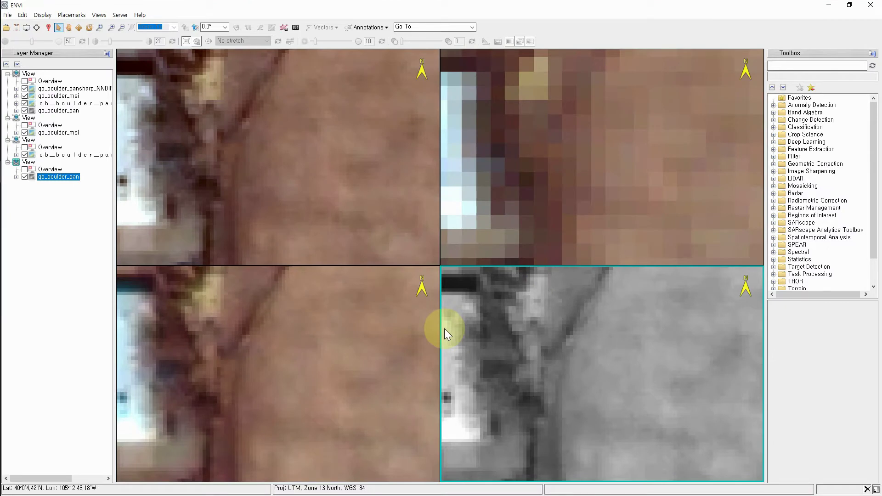
Compare the open field south of the white-roofed building in the multispectral, panchromatic and NNDiffuse linked views
click(590, 168)
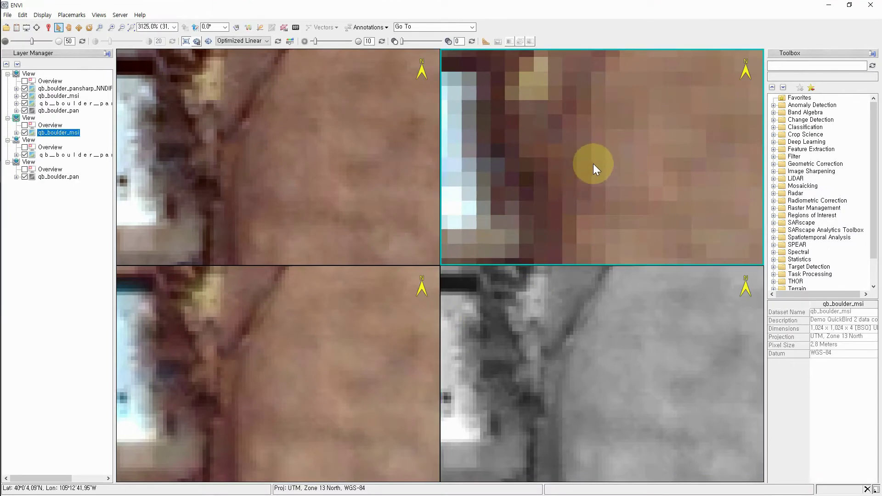
scroll(593, 160, down, 3)
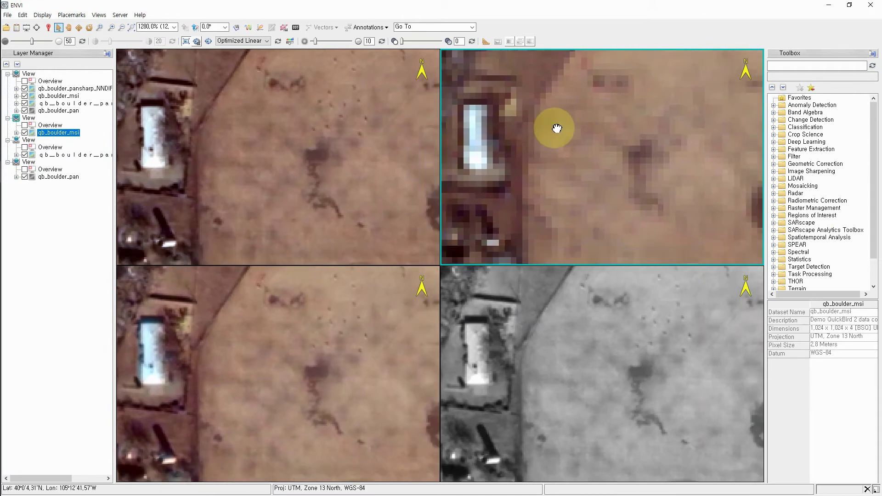
drag(569, 180, 573, 147)
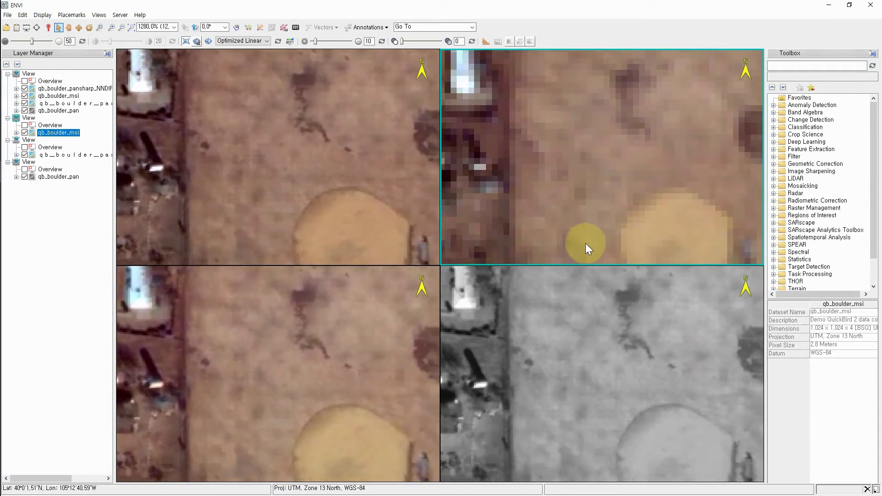
click(574, 313)
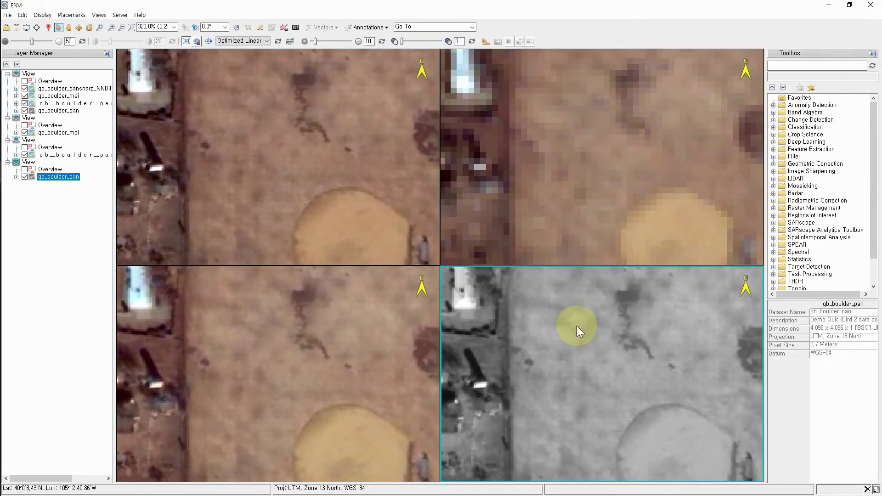
click(356, 192)
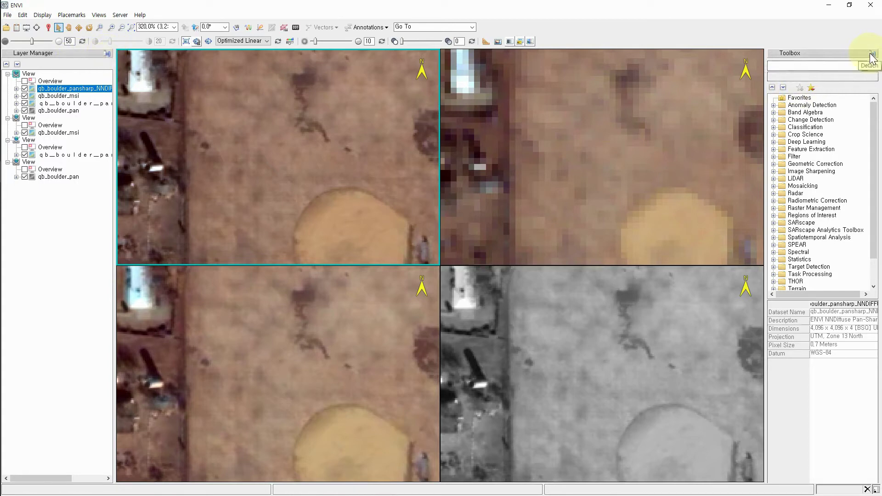
Detach the Layer Manager and the Toolbox into floating windows and place them apart over the image views
click(109, 56)
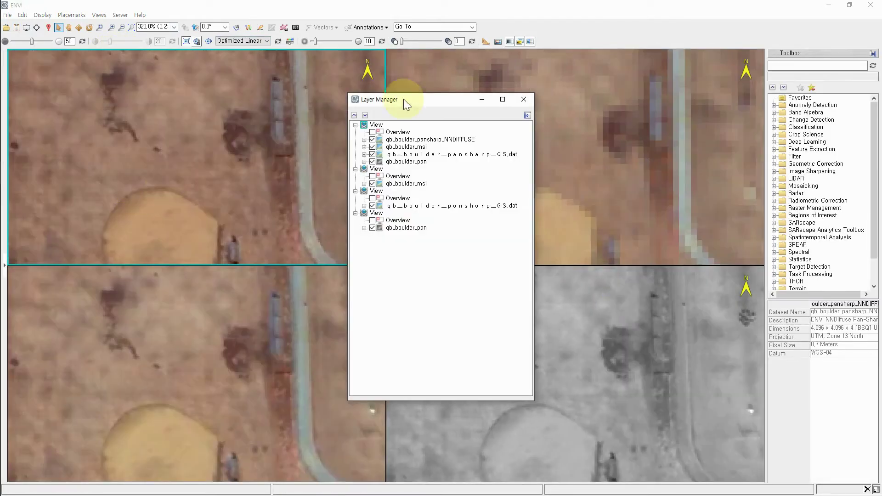
drag(413, 103, 192, 95)
click(873, 56)
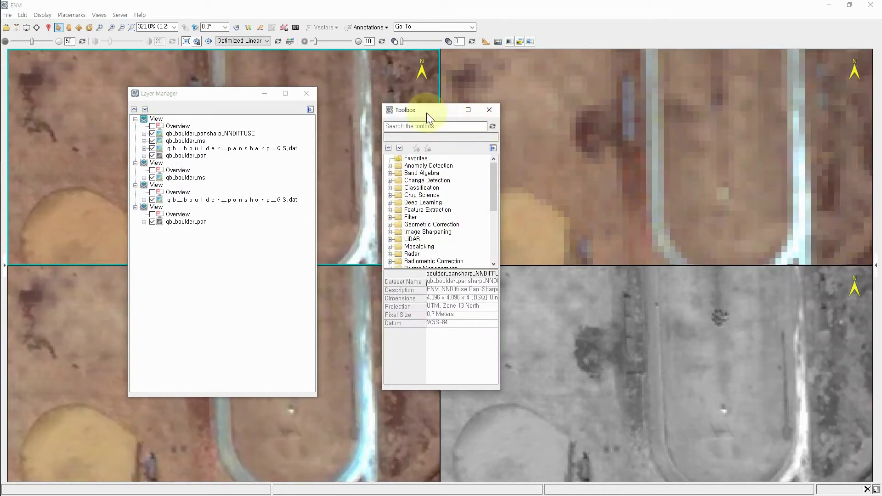
drag(425, 113, 724, 101)
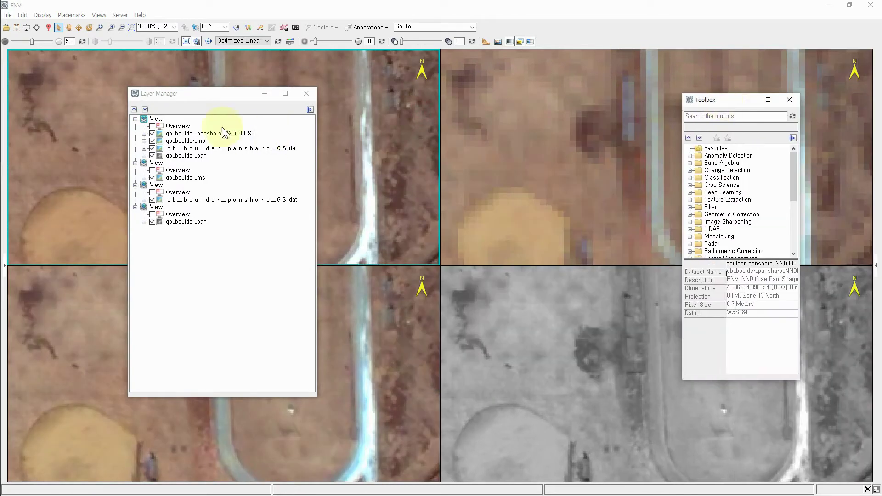
Move the floating Layer Manager and Toolbox windows around over the image views, ending with them side by side
mouse_move(214, 95)
mouse_down()
mouse_move(276, 147)
mouse_move(276, 126)
mouse_move(202, 107)
mouse_up()
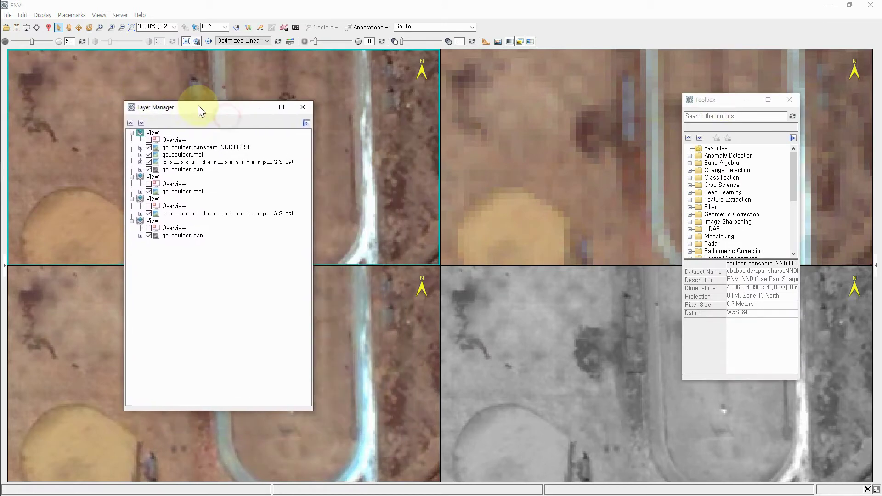
drag(721, 100, 544, 112)
mouse_move(214, 107)
mouse_down()
mouse_move(206, 103)
mouse_move(222, 108)
mouse_up()
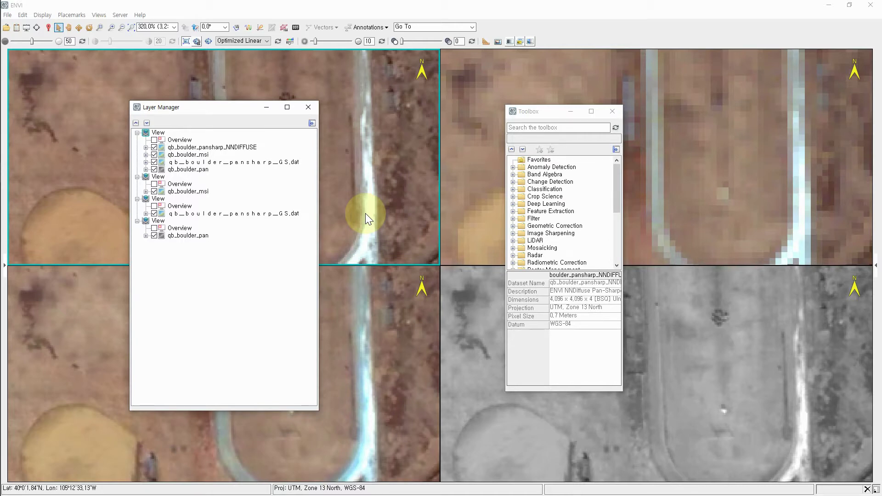
drag(221, 103, 308, 89)
click(540, 111)
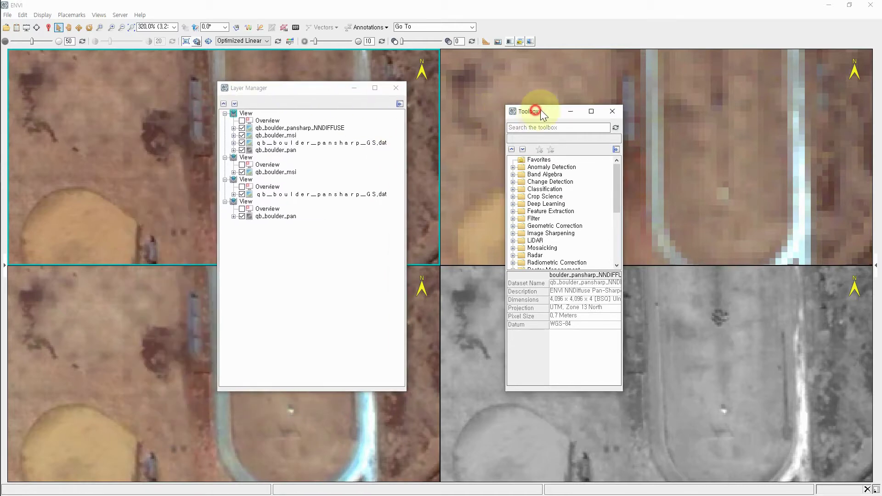
drag(540, 109, 710, 83)
drag(269, 89, 521, 99)
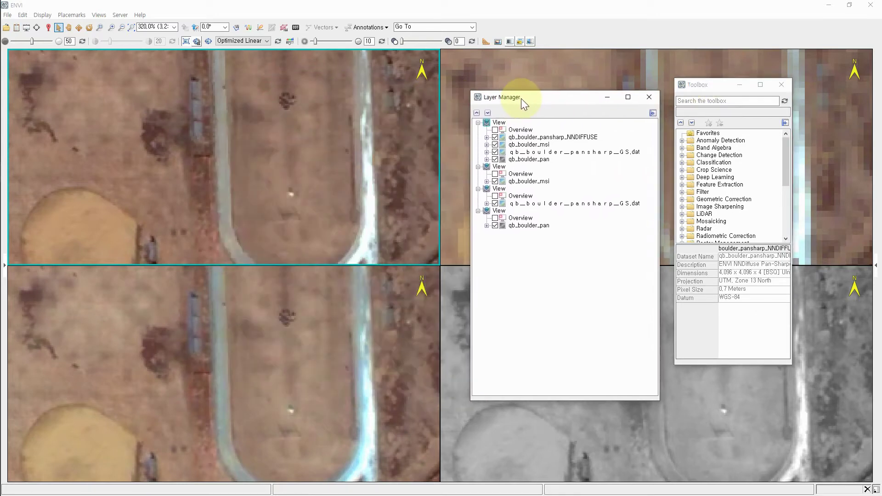
drag(718, 86, 735, 118)
click(551, 99)
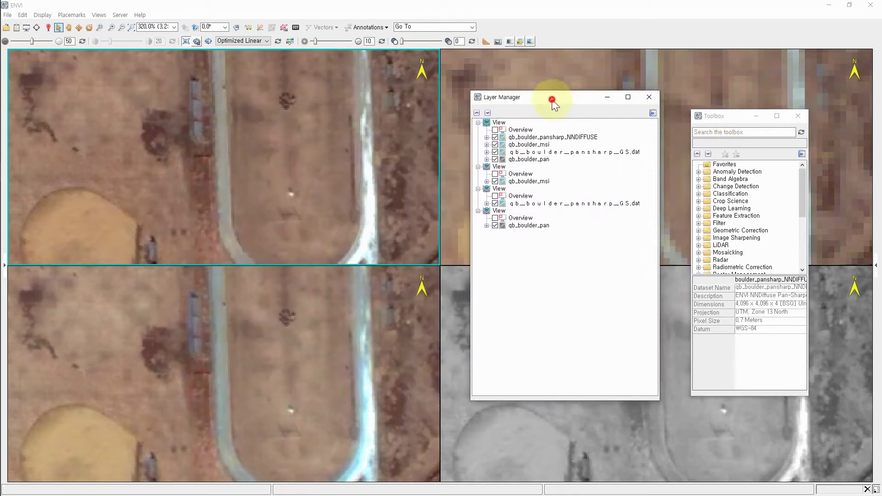
drag(552, 100, 579, 109)
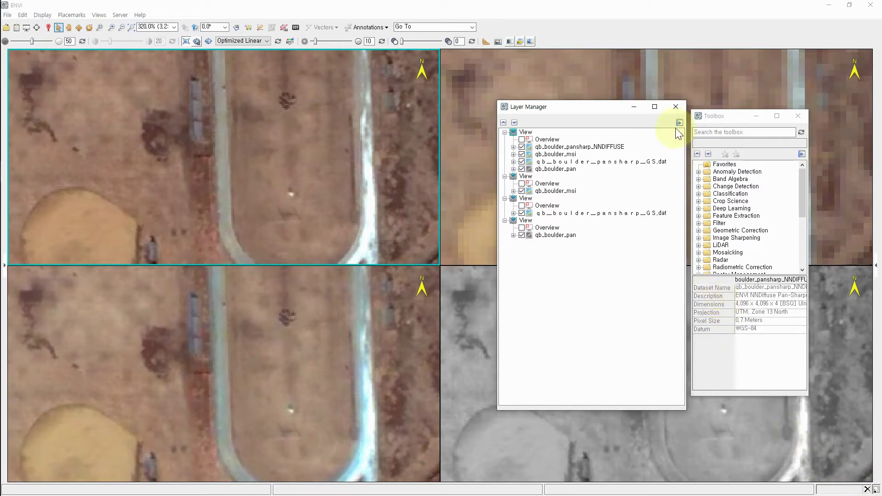
Dock the floating Layer Manager and Toolbox back into the main window
click(675, 108)
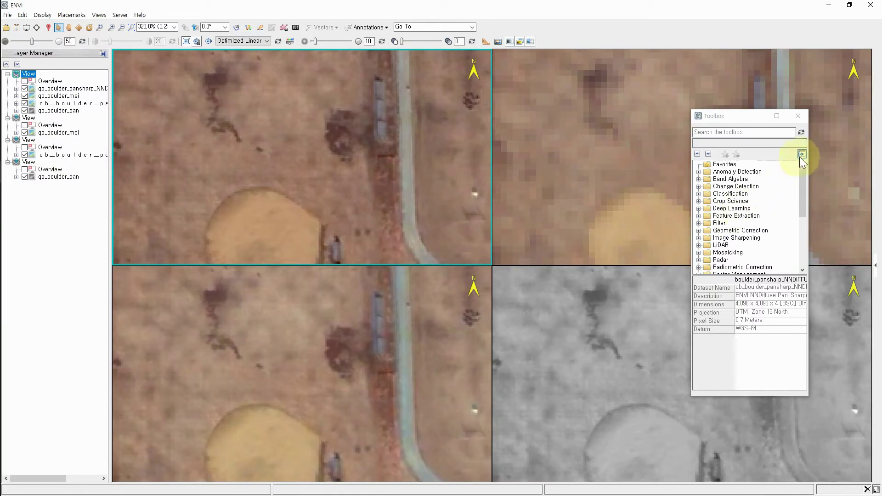
click(801, 154)
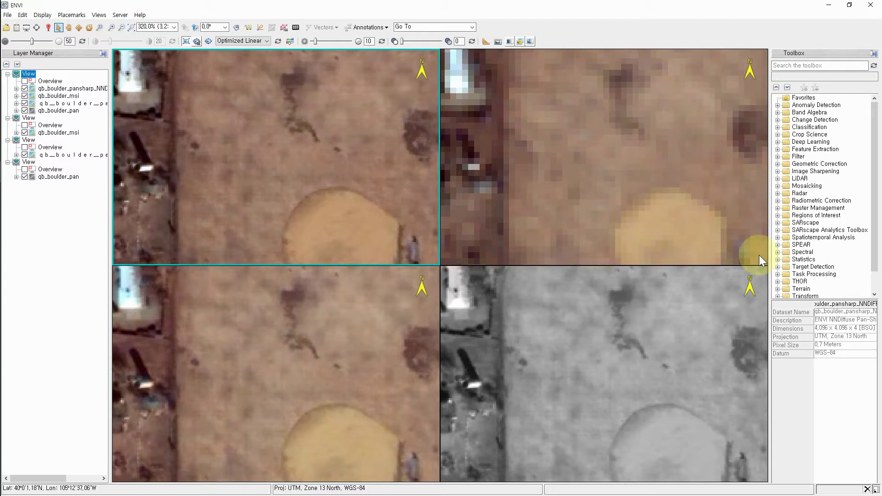
Activate the panchromatic view after selecting the others in turn, and reduce the four-view layout to One View
click(98, 15)
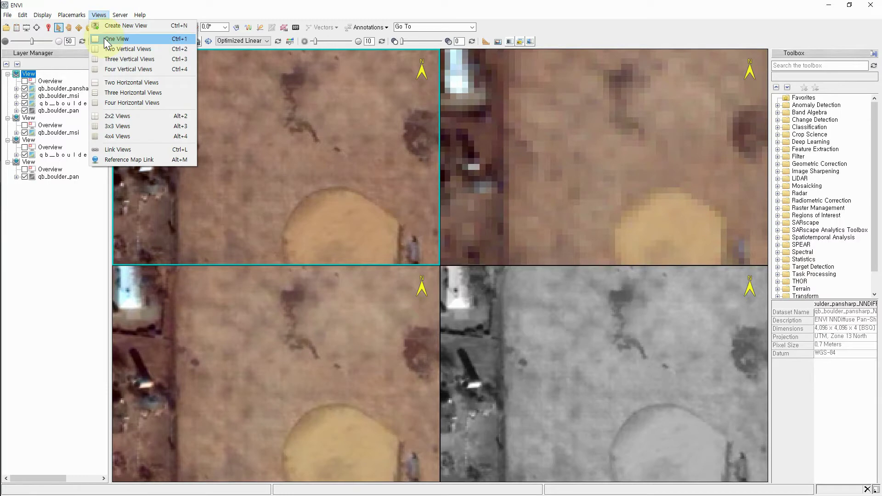
click(152, 6)
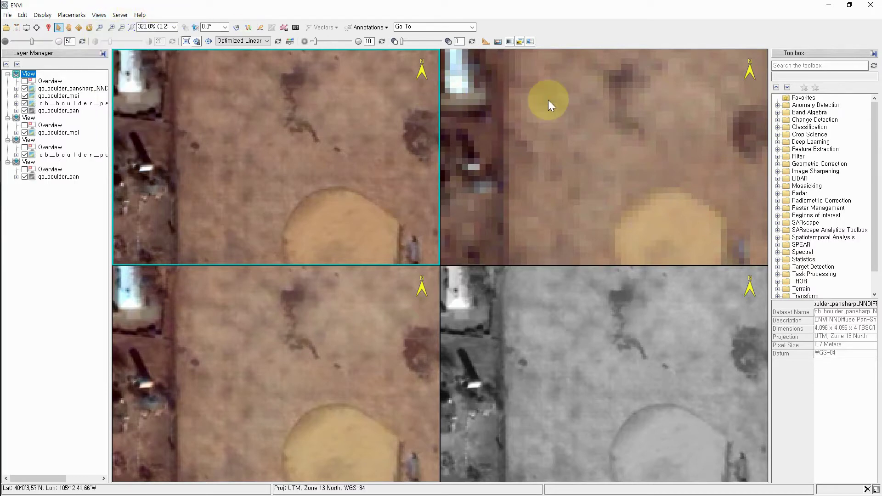
click(536, 387)
click(358, 370)
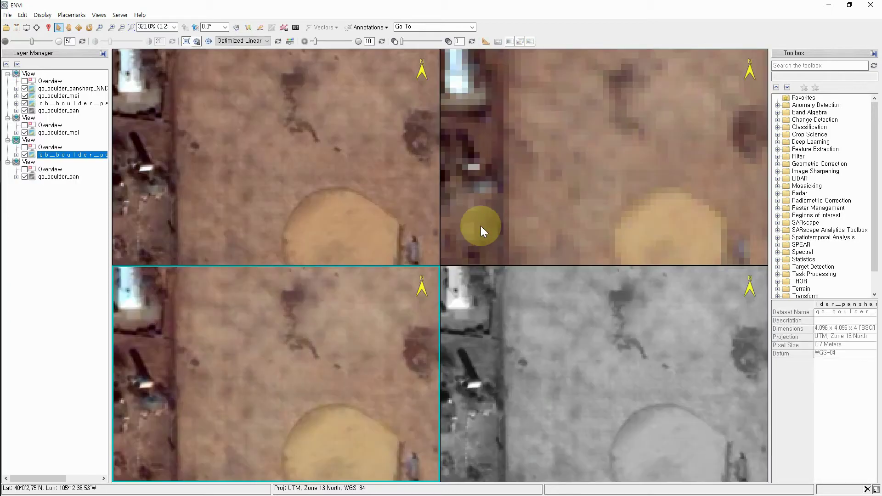
click(516, 202)
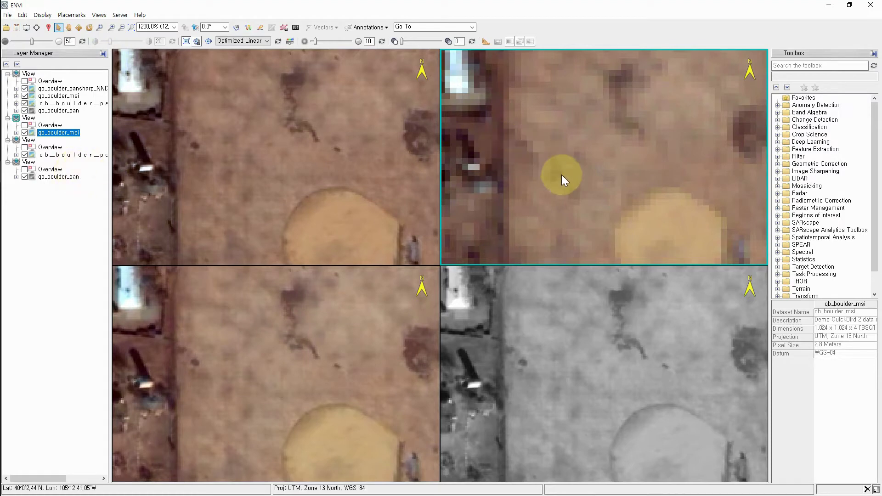
click(547, 318)
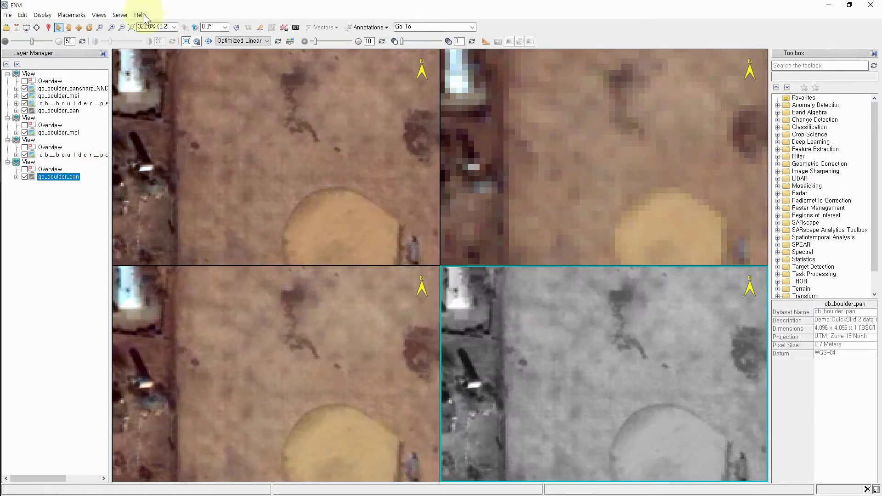
click(100, 19)
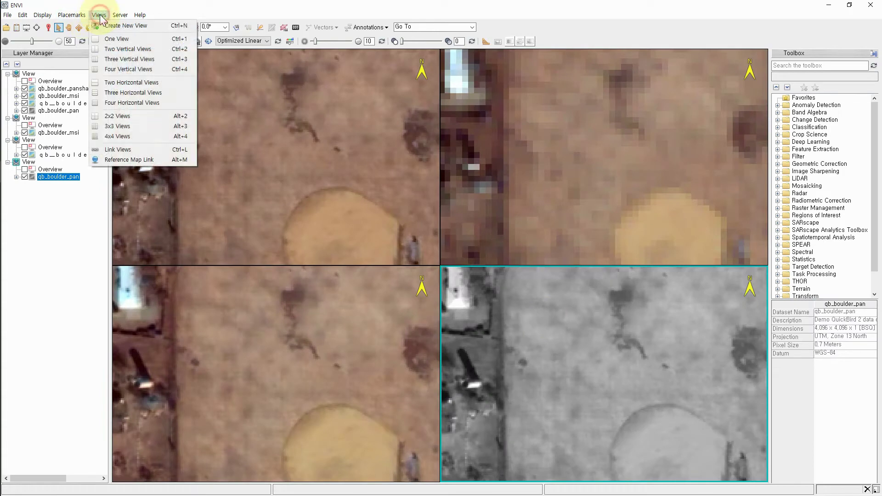
click(112, 37)
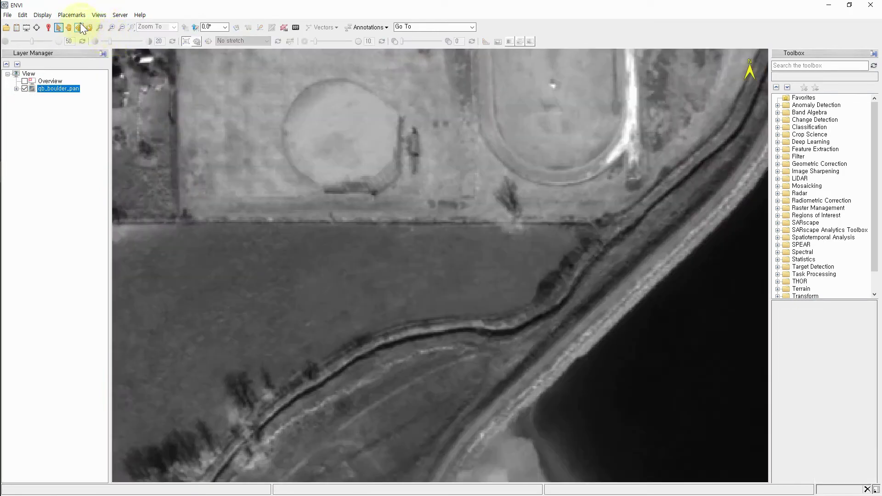
Remove all layers from the remaining view to empty the display
click(78, 91)
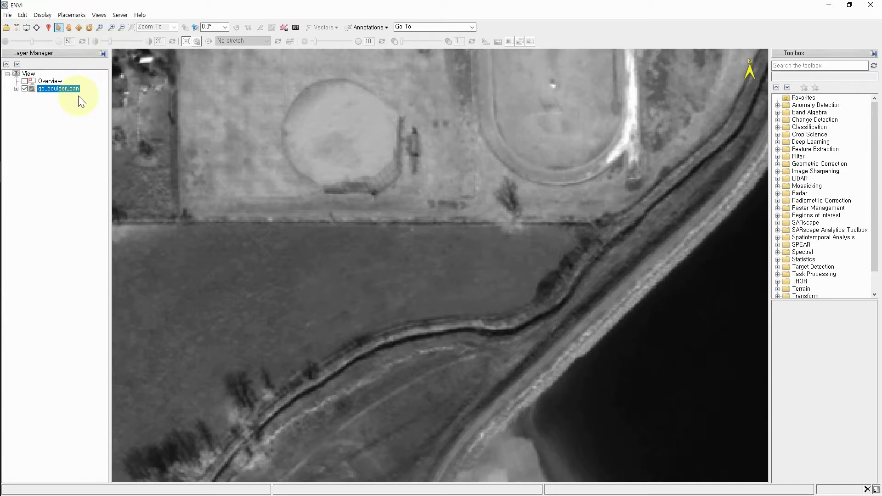
right_click(29, 74)
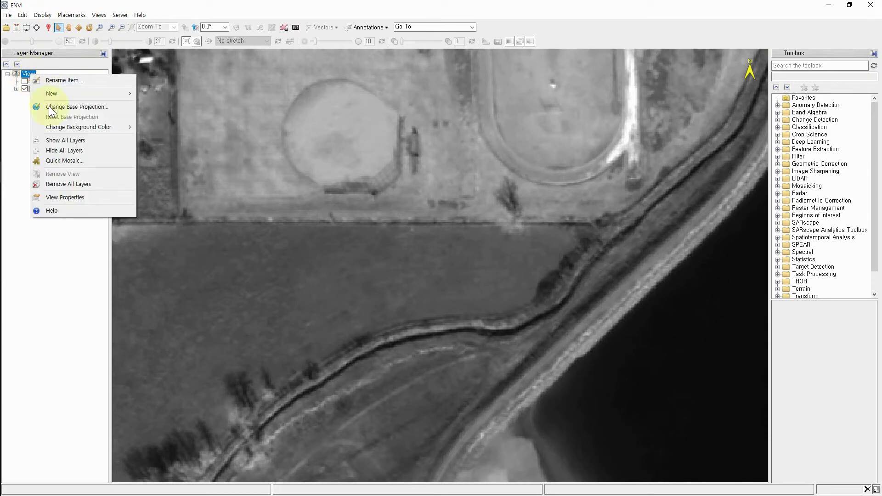
click(61, 185)
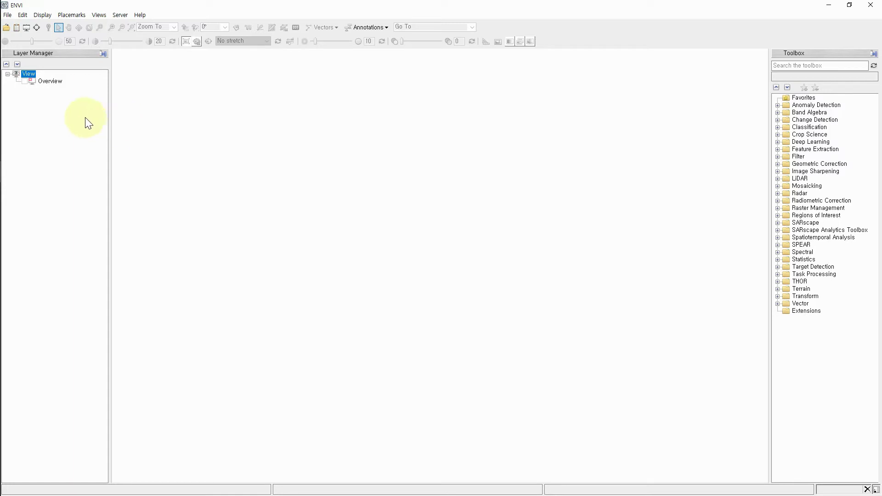
Open the Data Manager, enlarge its window to list every open dataset with its bands, and place it over the empty view
click(17, 29)
drag(735, 69, 399, 97)
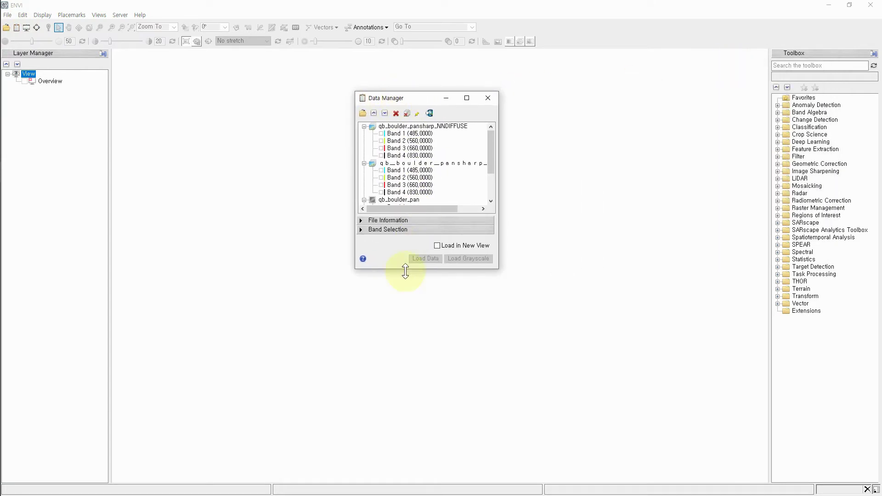
drag(405, 270, 396, 379)
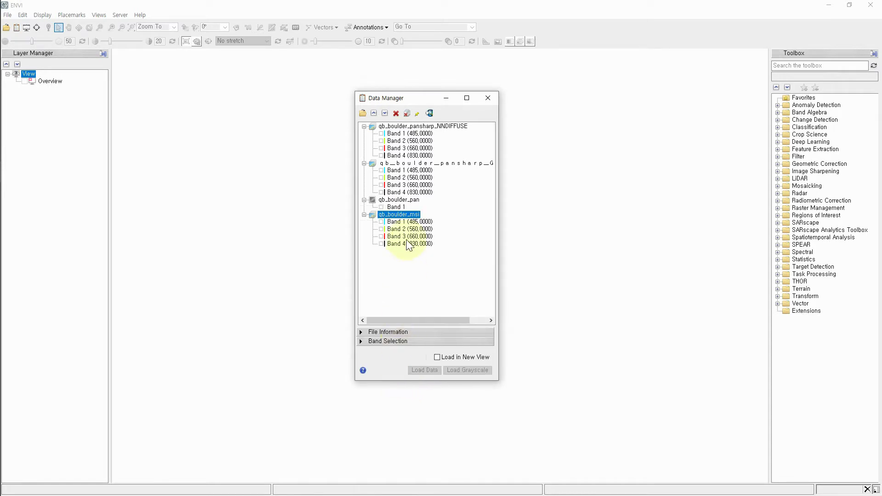
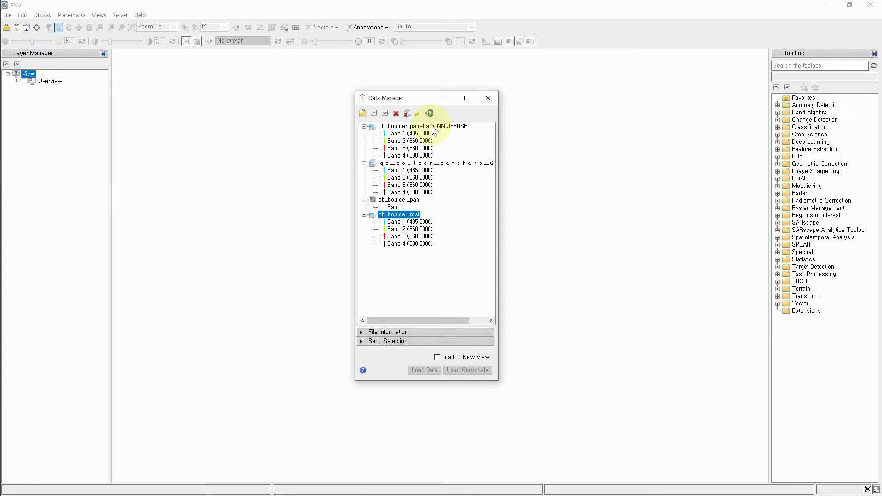
drag(393, 100, 387, 82)
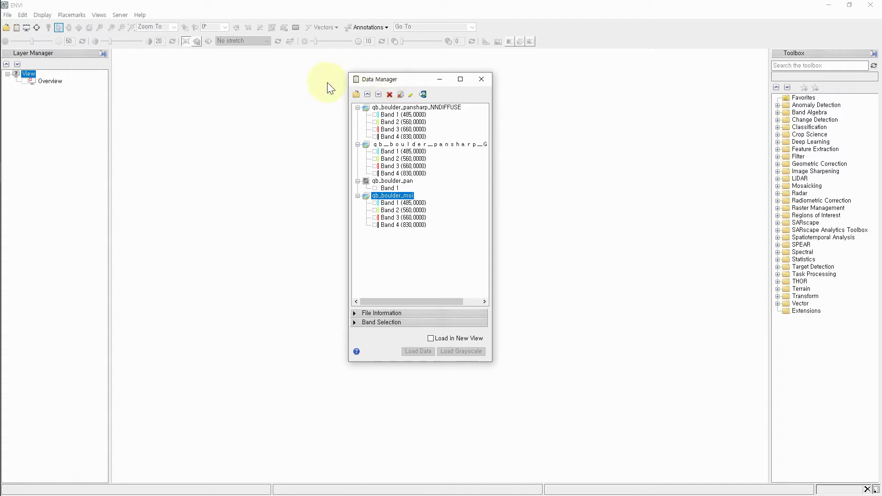
Open the ENVI Preferences beside the dataset list and show the Data Manager settings
click(8, 15)
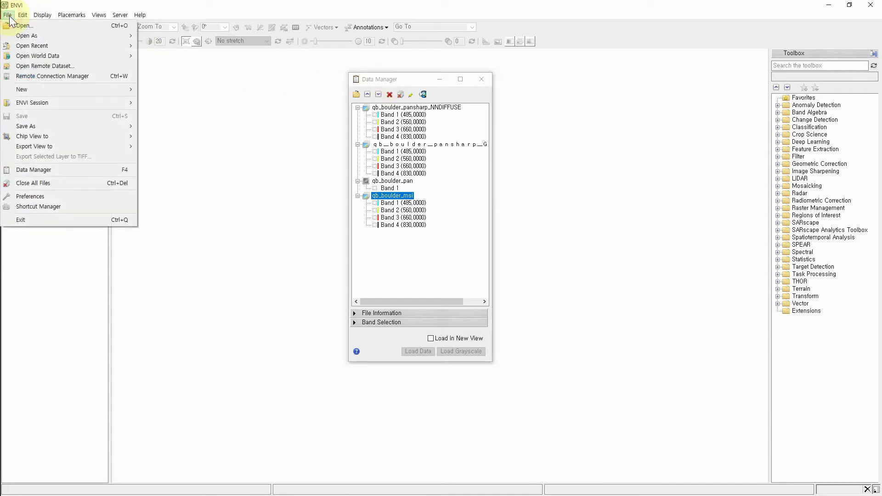
click(19, 200)
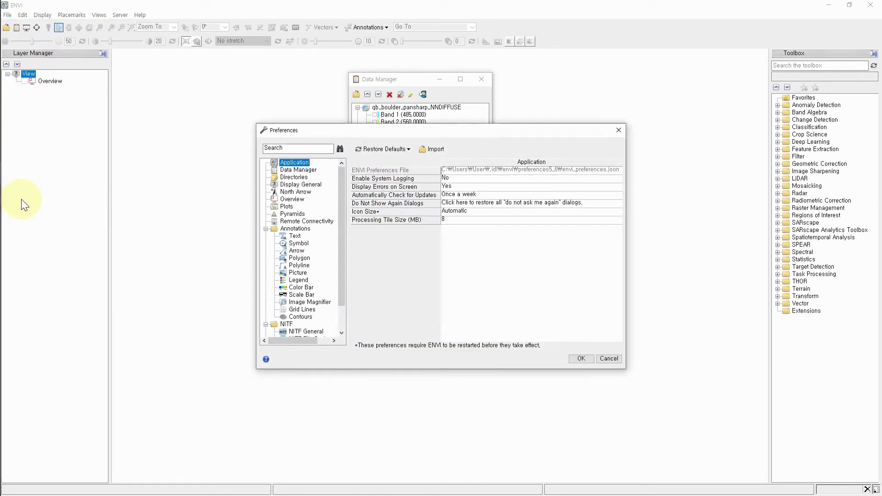
drag(366, 134, 514, 139)
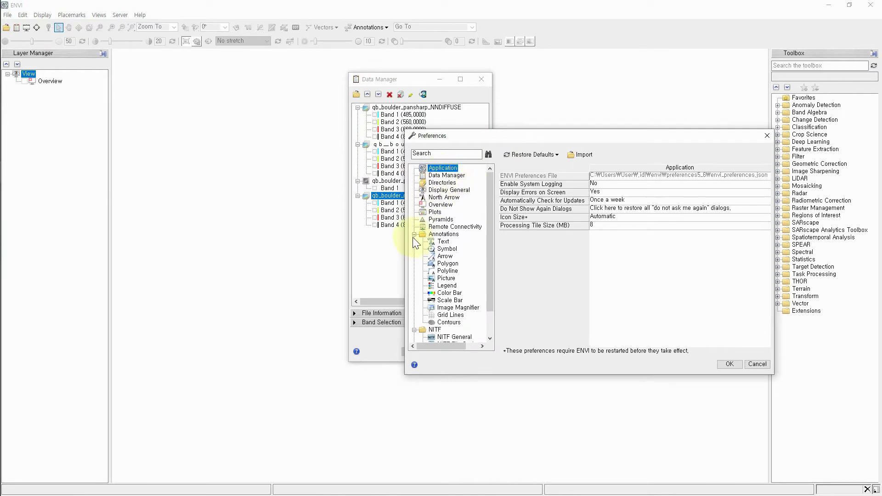
click(440, 177)
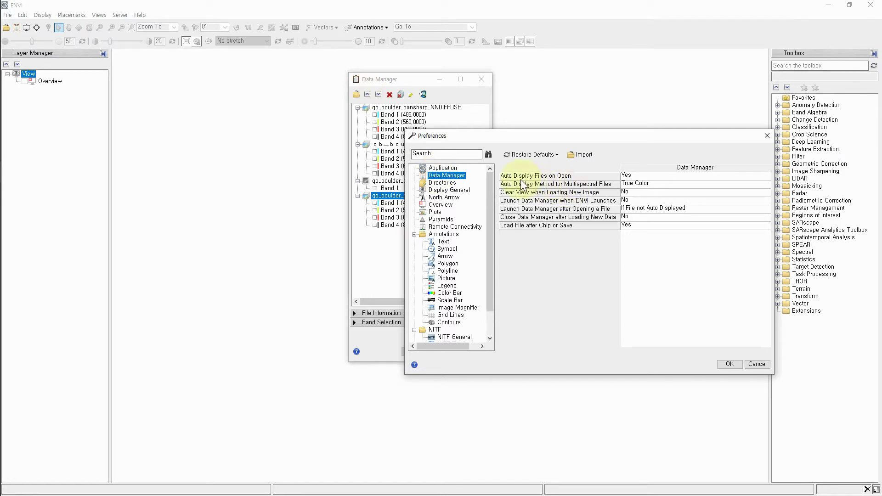
Review the choices for Auto Display Files on Open, keeping it set to Yes
click(645, 175)
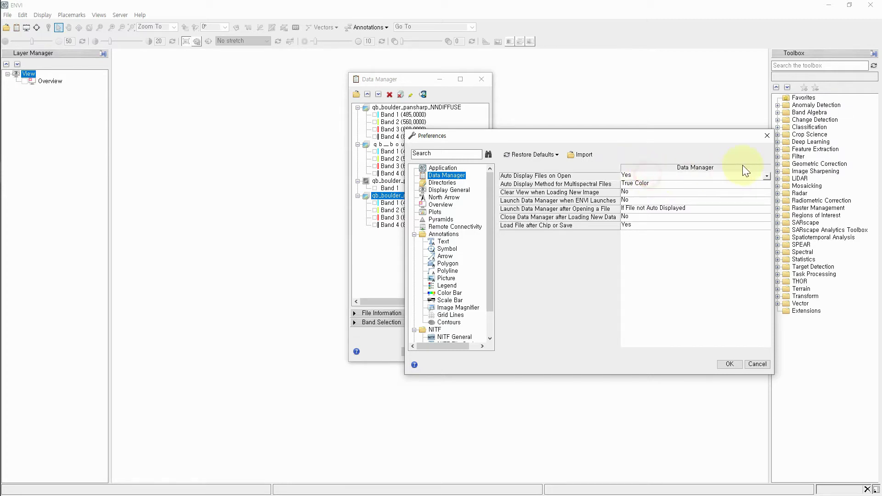
click(766, 177)
click(635, 188)
click(766, 175)
click(628, 189)
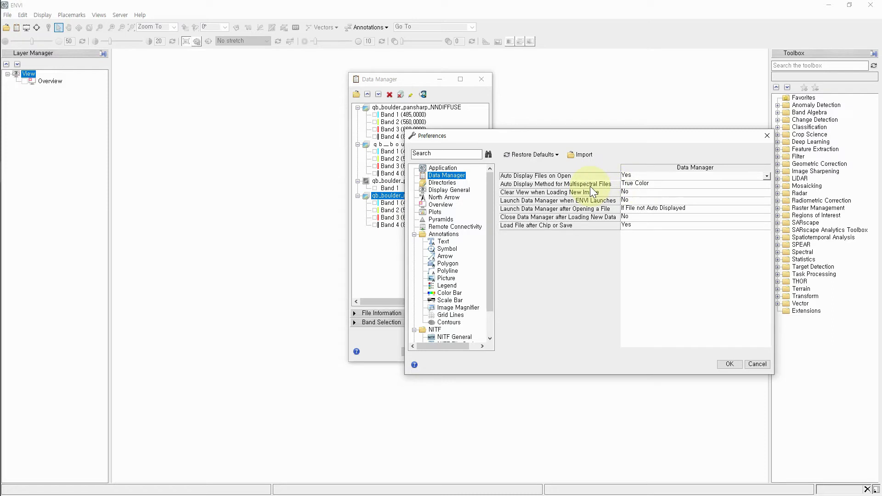
Try Color Infrared (CIR) as the Auto Display Method for Multispectral Files, and set it back to True Color
click(647, 185)
click(766, 184)
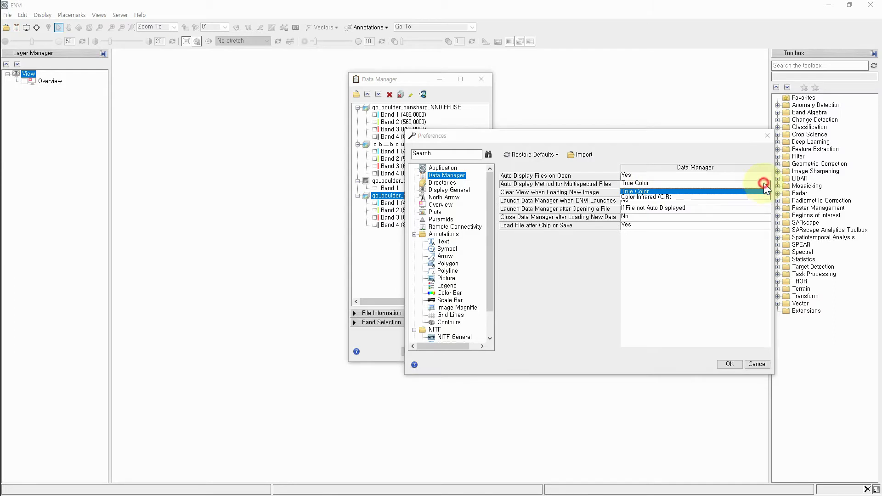
click(672, 197)
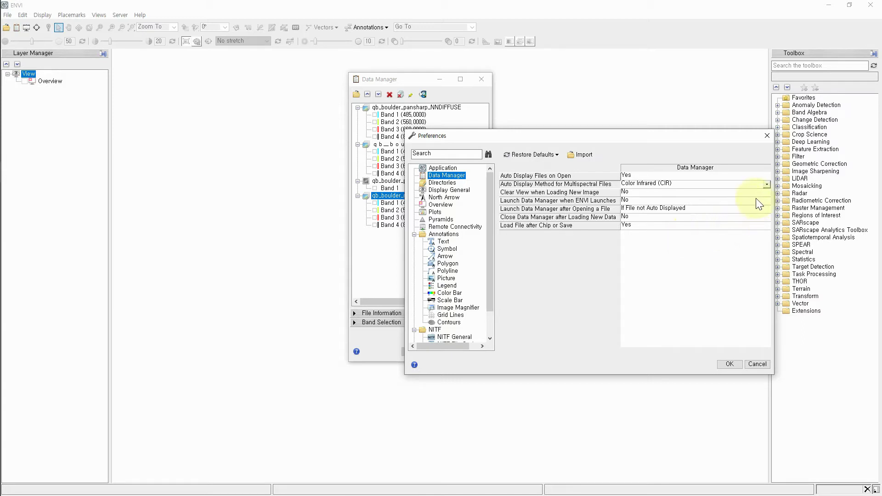
click(767, 184)
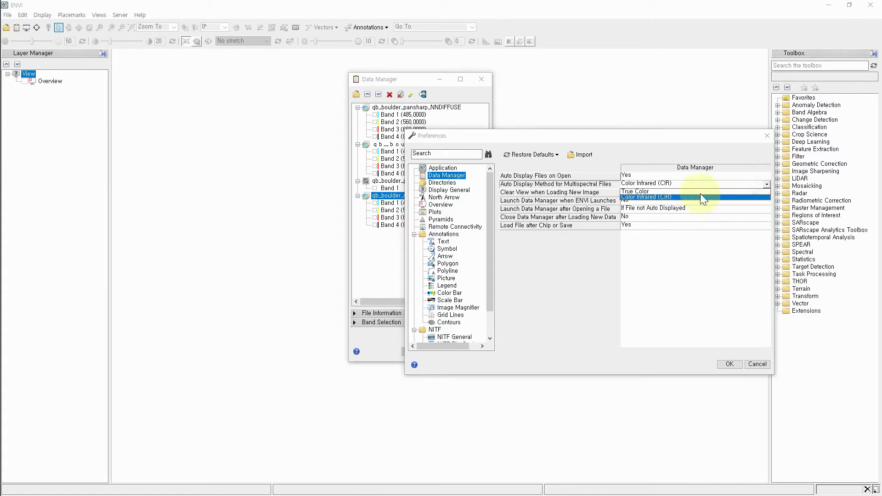
click(637, 191)
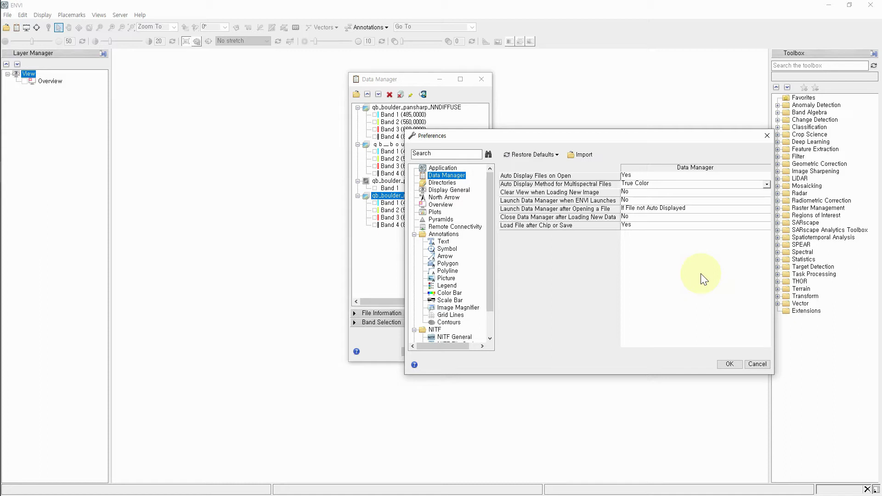
Review the Restore Defaults choices for the preferences without applying any of them
click(679, 185)
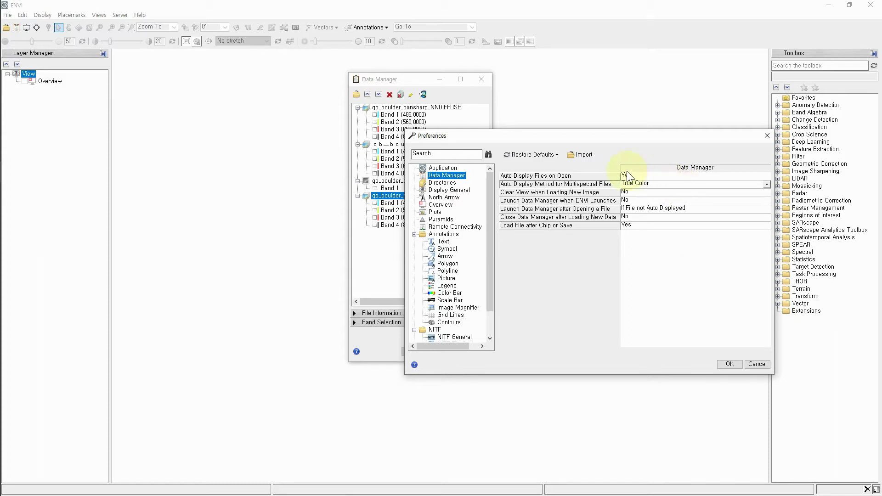
click(556, 155)
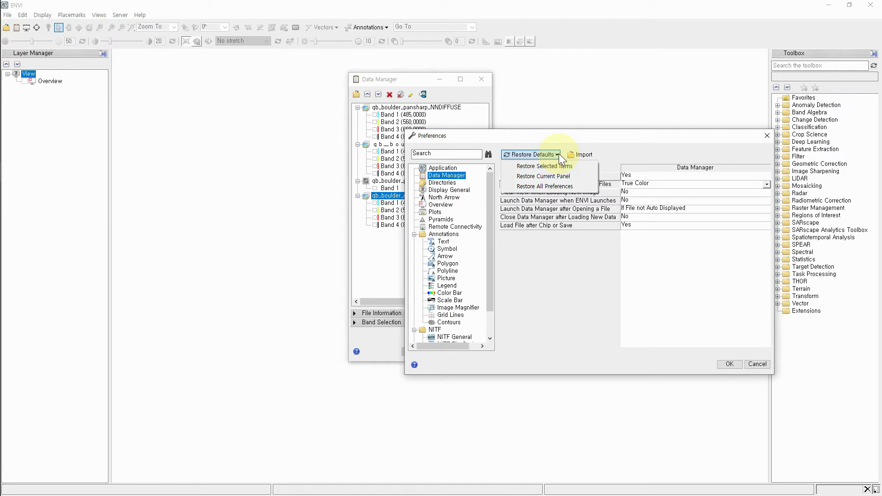
click(695, 146)
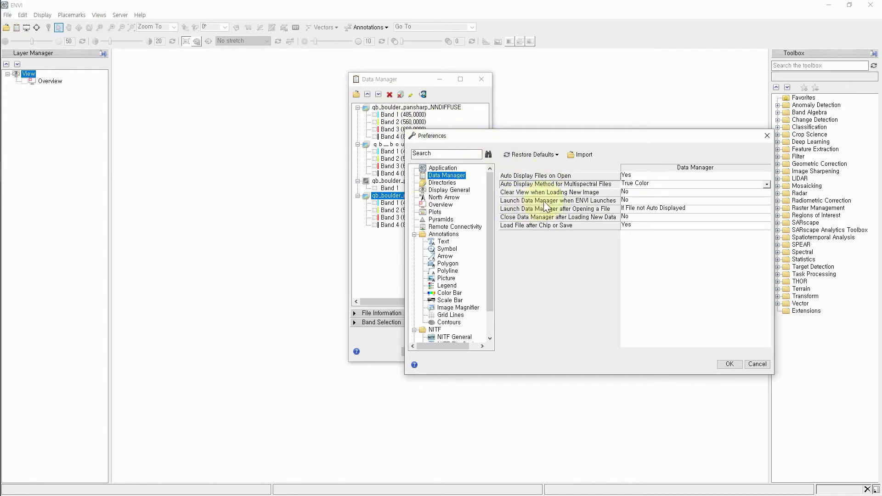
Try Yes for Launch Data Manager when ENVI Launches, set it back to No, and accept the preferences
click(633, 201)
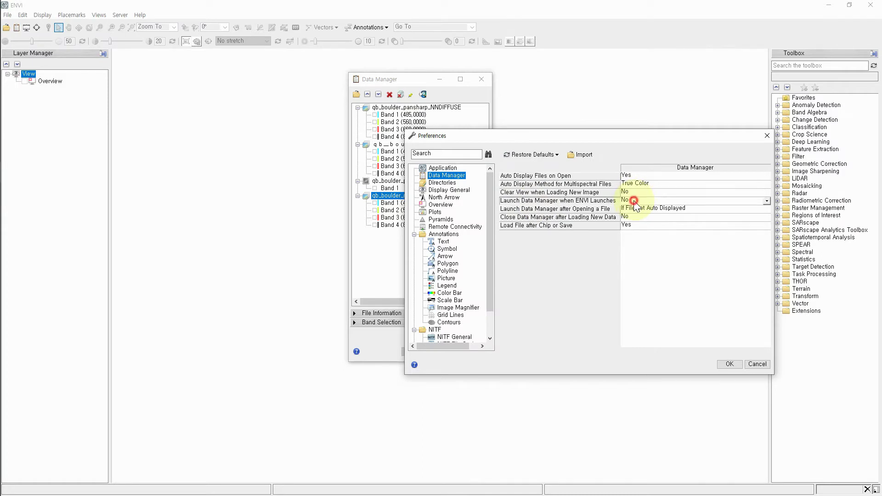
click(767, 200)
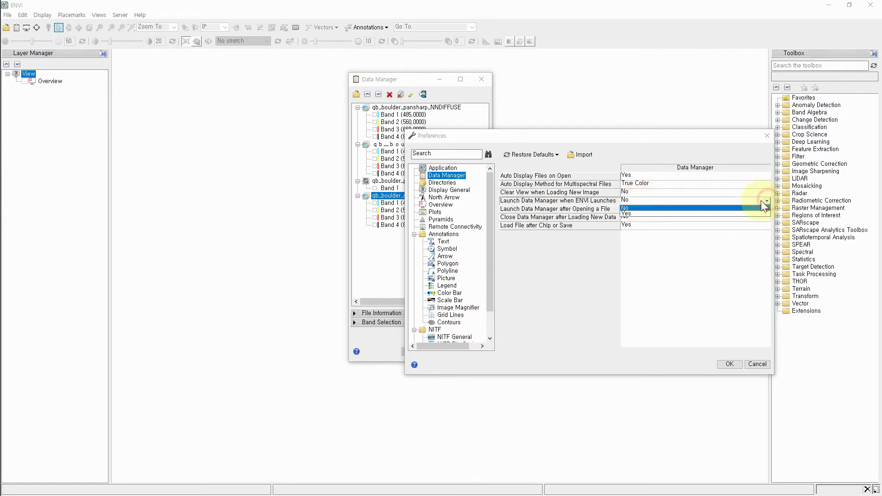
click(643, 214)
click(698, 199)
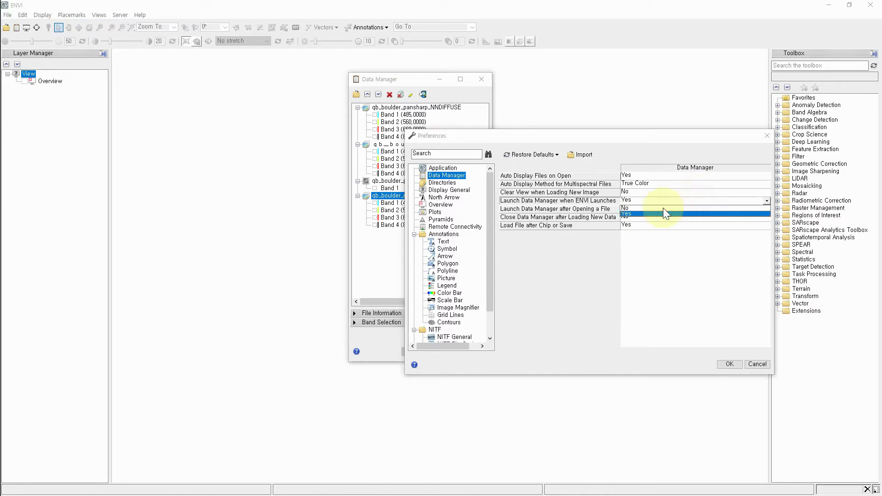
click(644, 208)
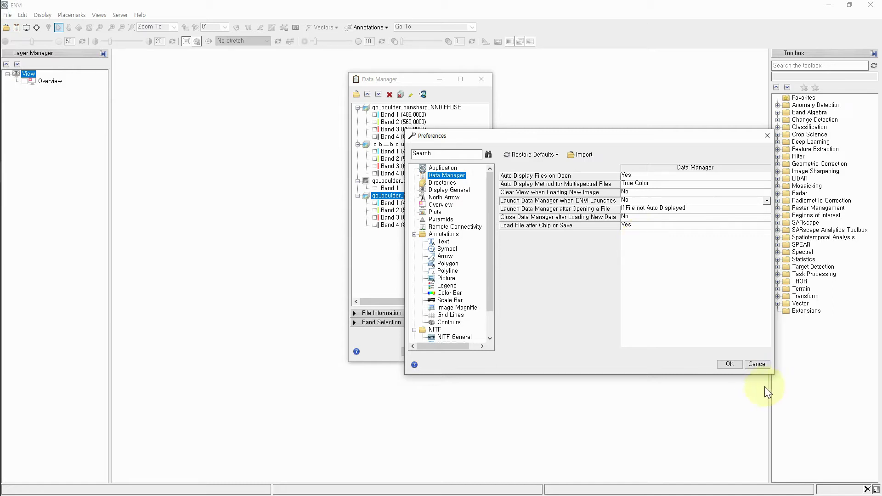
click(734, 365)
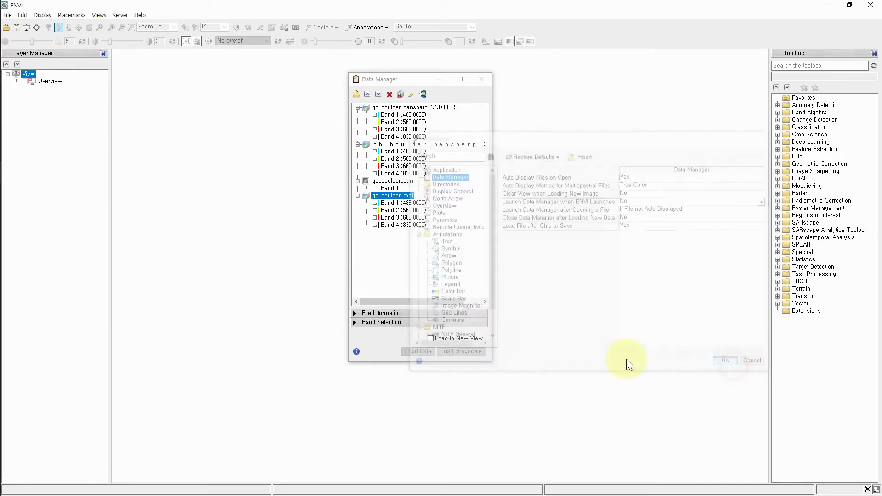
Demonstrate closing and reopening the Data Manager, and place its window beside the Layer Manager
click(481, 79)
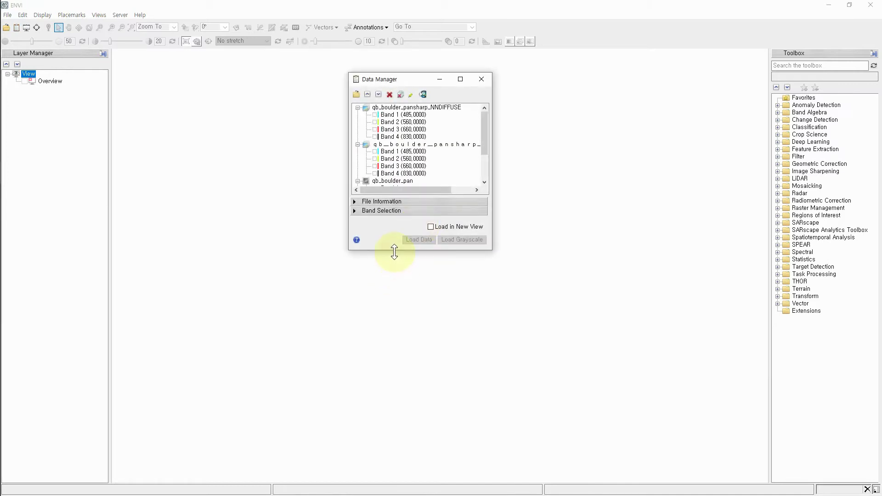
drag(394, 252, 395, 357)
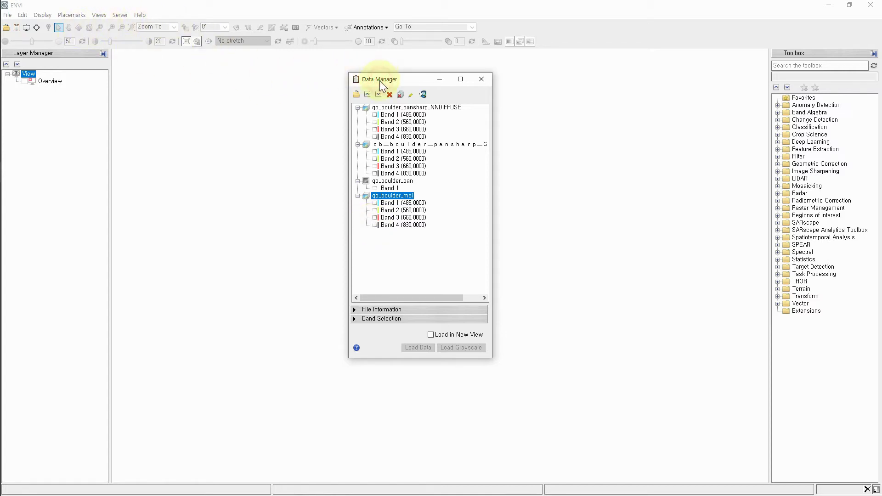
click(8, 15)
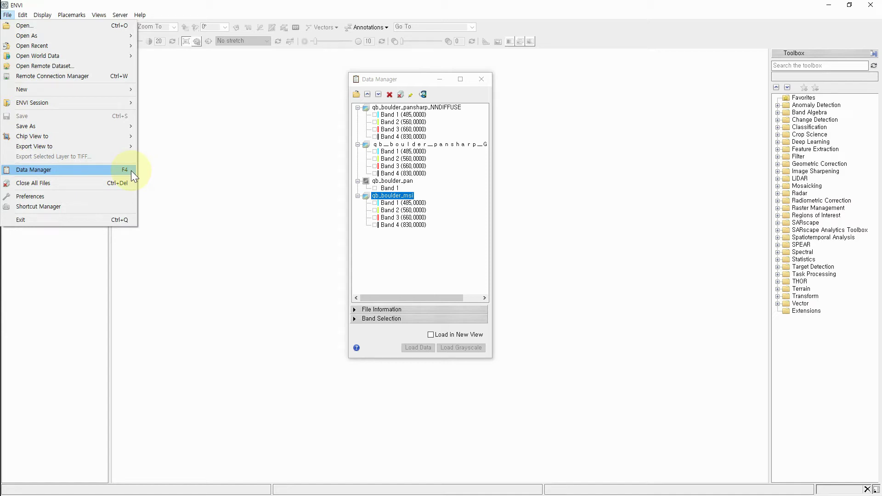
click(202, 167)
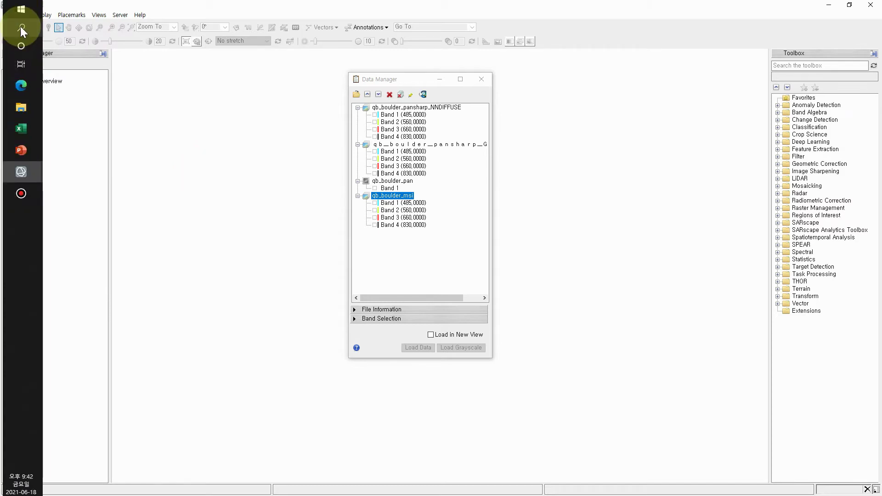
click(482, 79)
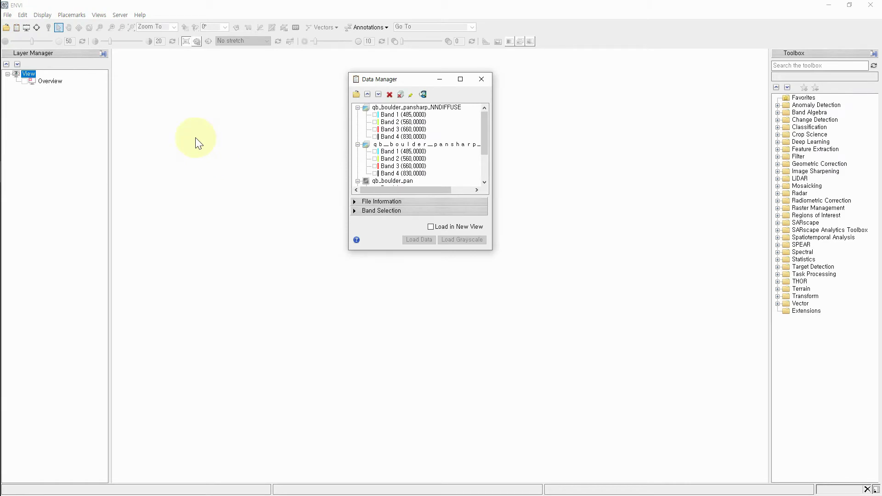
drag(389, 80, 152, 57)
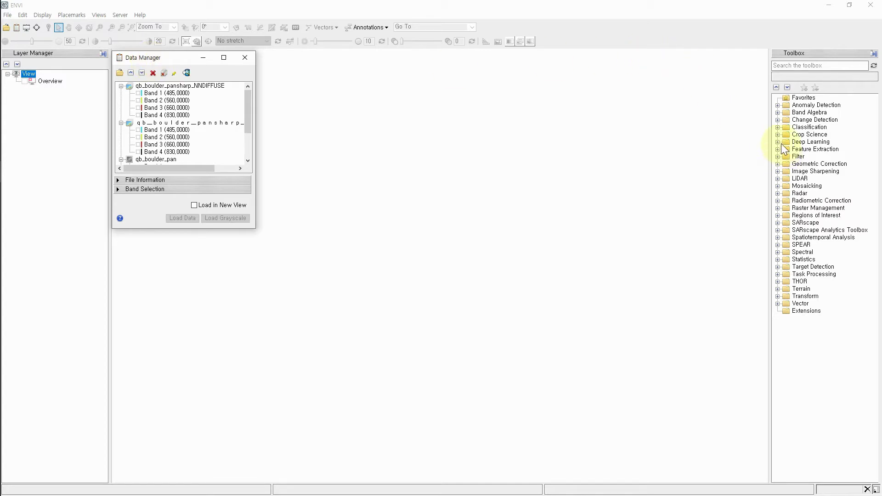
Set up Gram-Schmidt Pan Sharpening with qb_boulder_msi and qb_boulder_pan to review its Display result option, and cancel without running it
click(777, 171)
double_click(818, 194)
drag(469, 170, 436, 83)
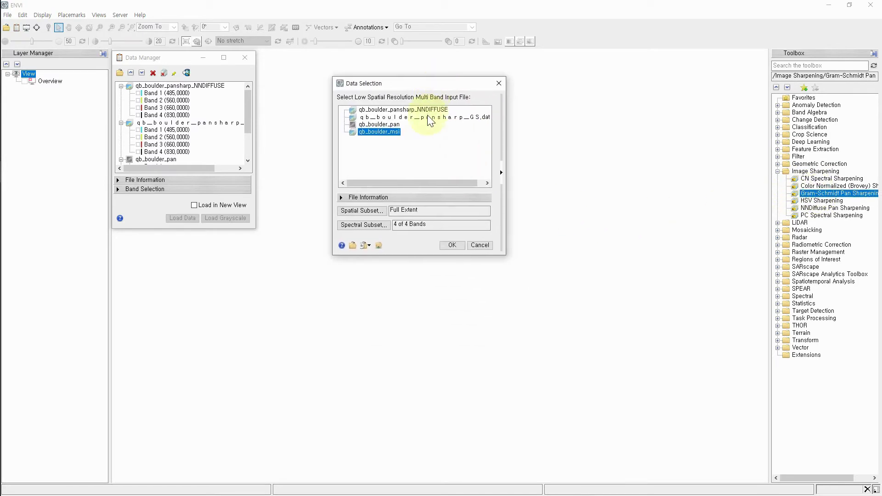
click(452, 246)
click(434, 213)
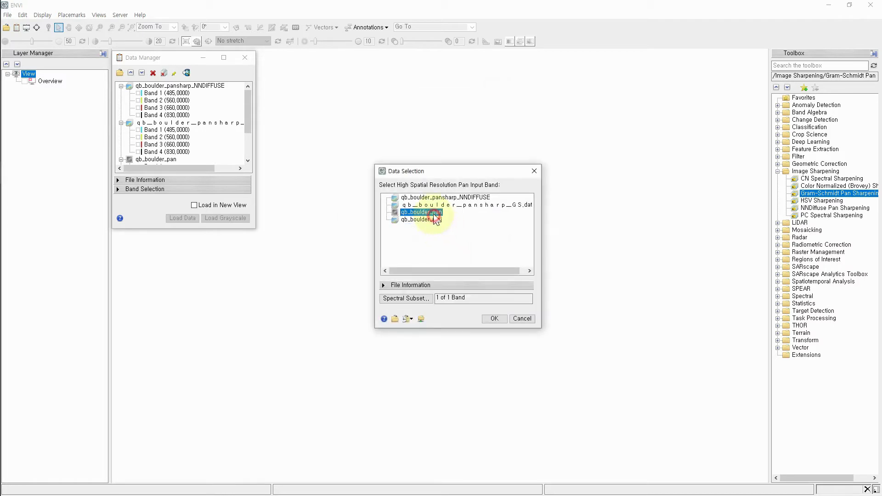
click(493, 318)
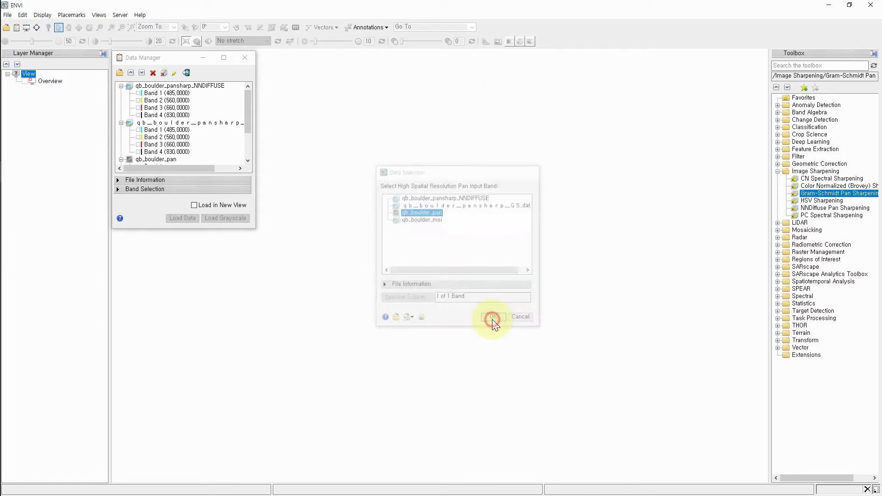
drag(442, 190, 430, 112)
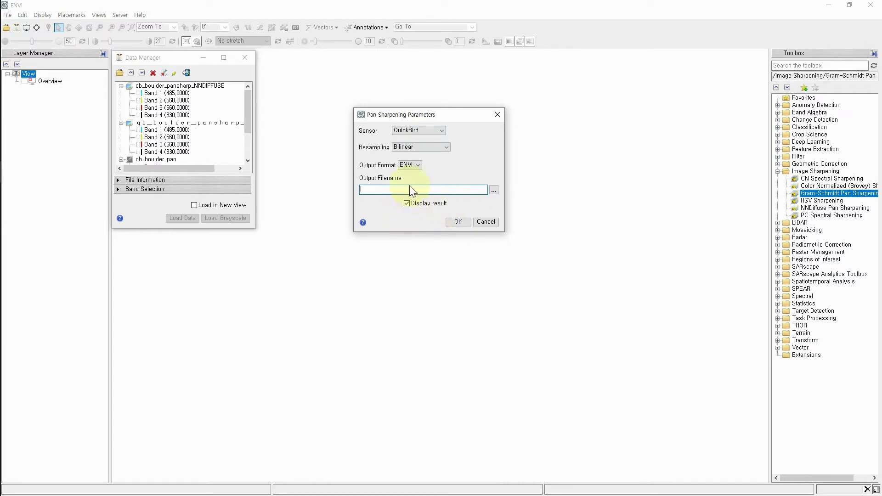
click(407, 206)
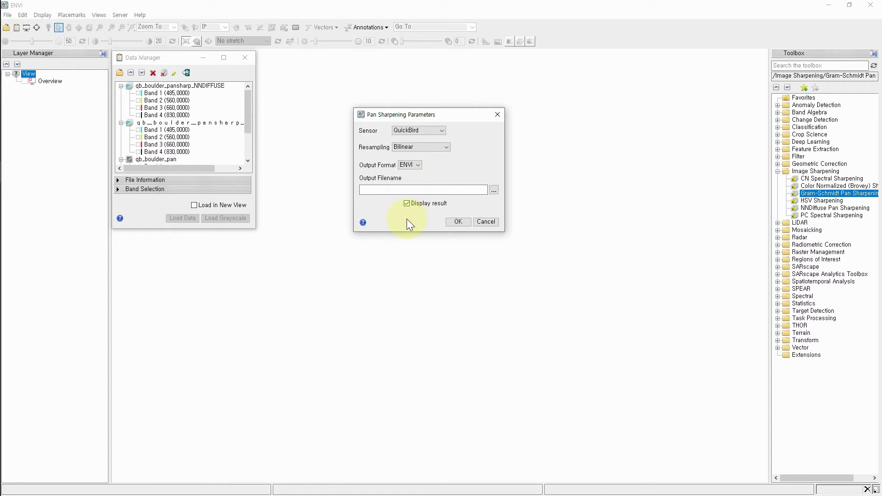
click(486, 222)
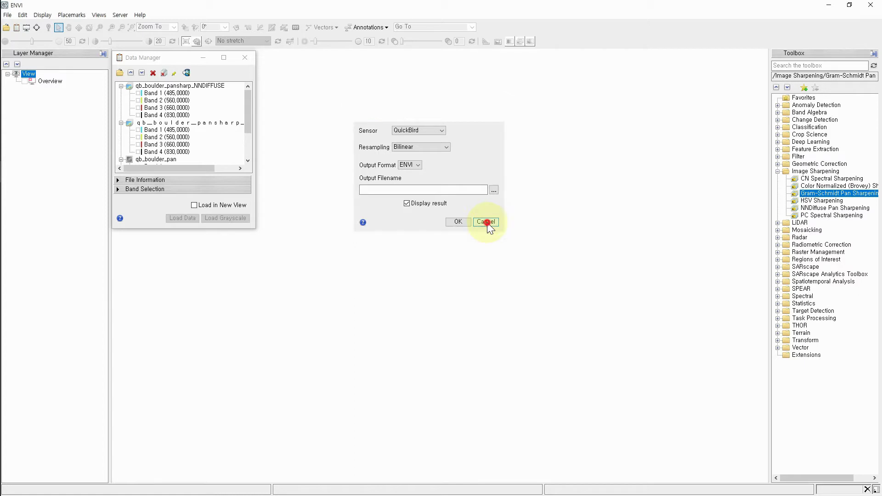
Open NNDiffuse Pan Sharpening to review its Display result option, and cancel without running it
double_click(820, 209)
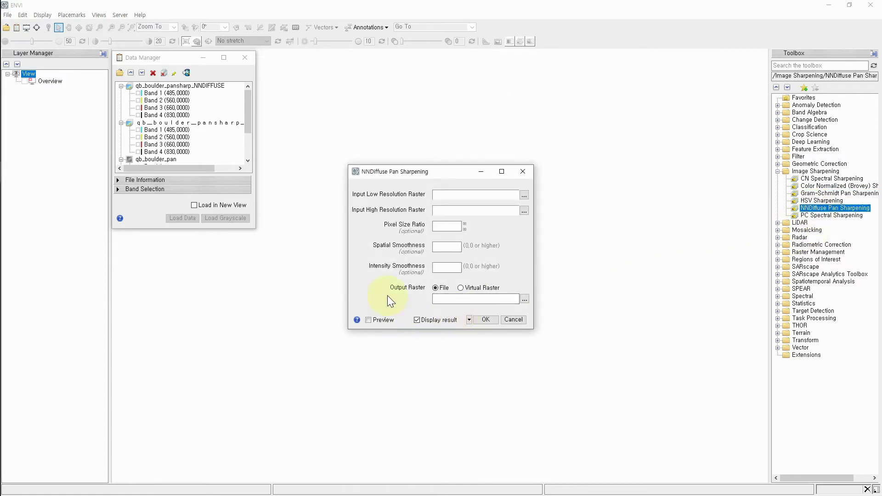
drag(423, 175, 400, 130)
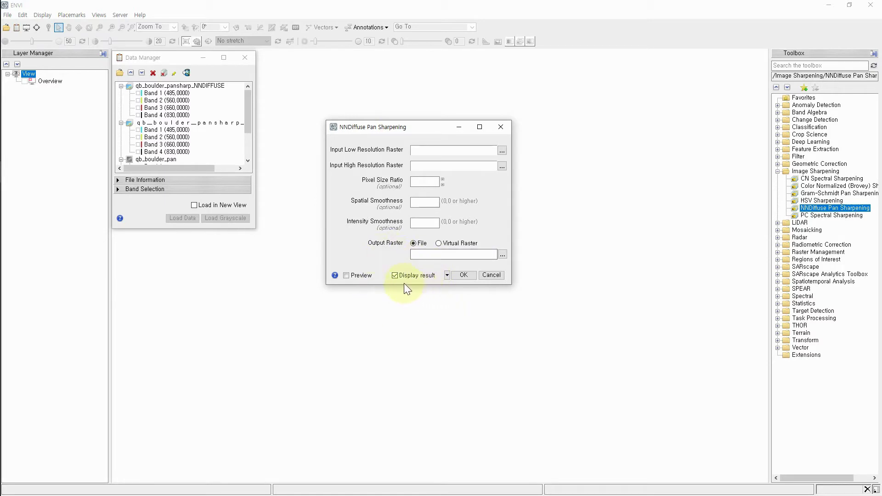
click(495, 275)
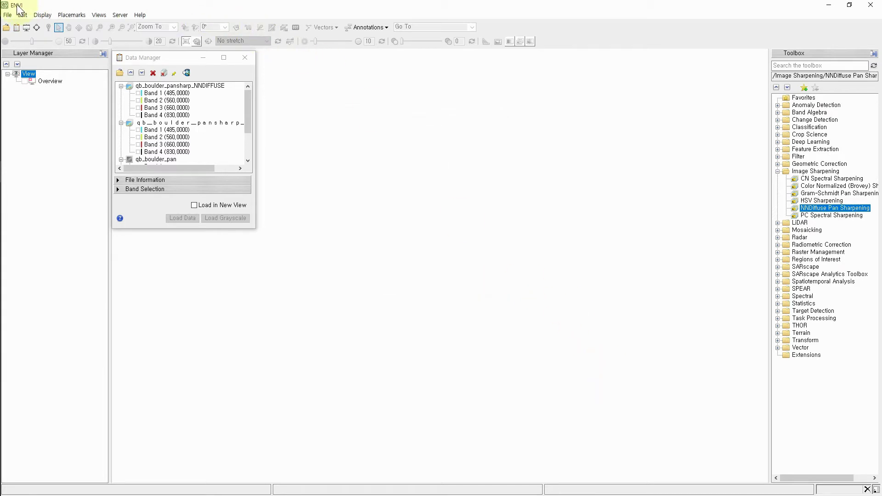
Review the Data Manager settings in the ENVI Preferences again and leave without making changes
click(7, 15)
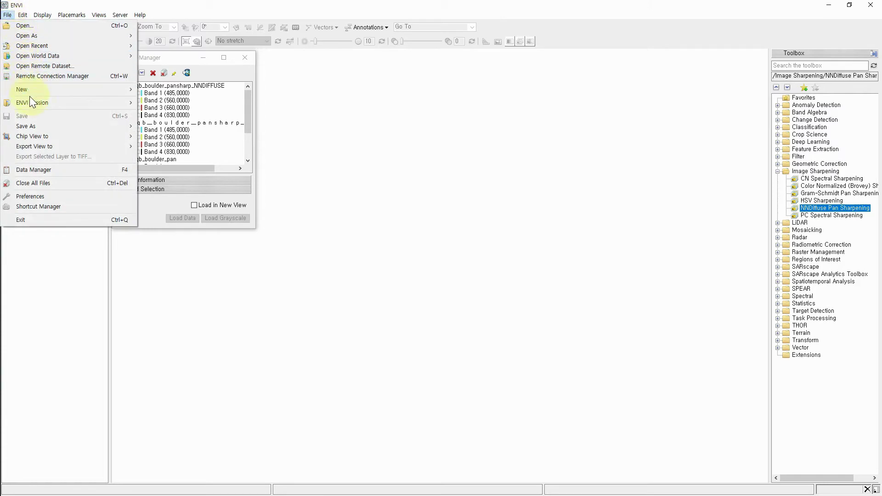
click(40, 194)
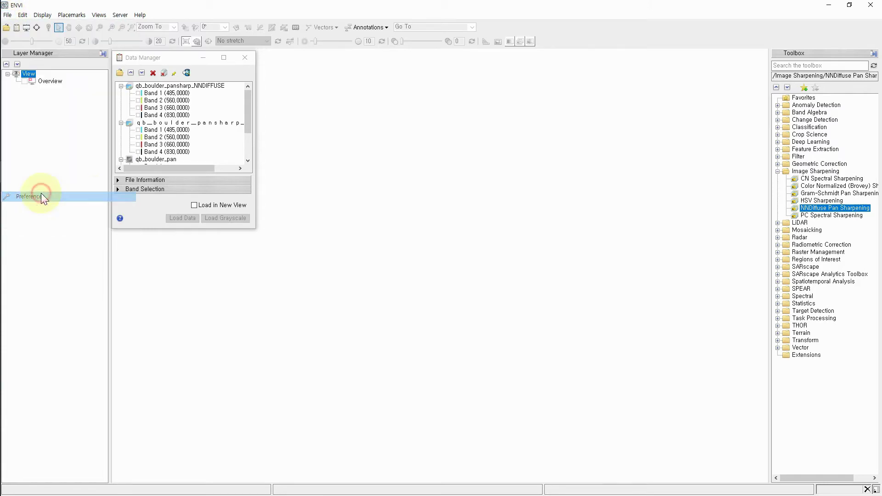
click(296, 170)
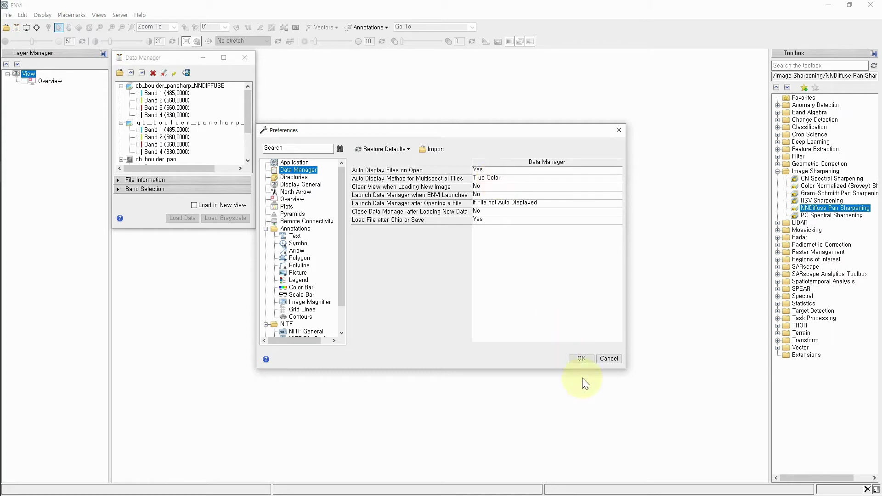
click(612, 358)
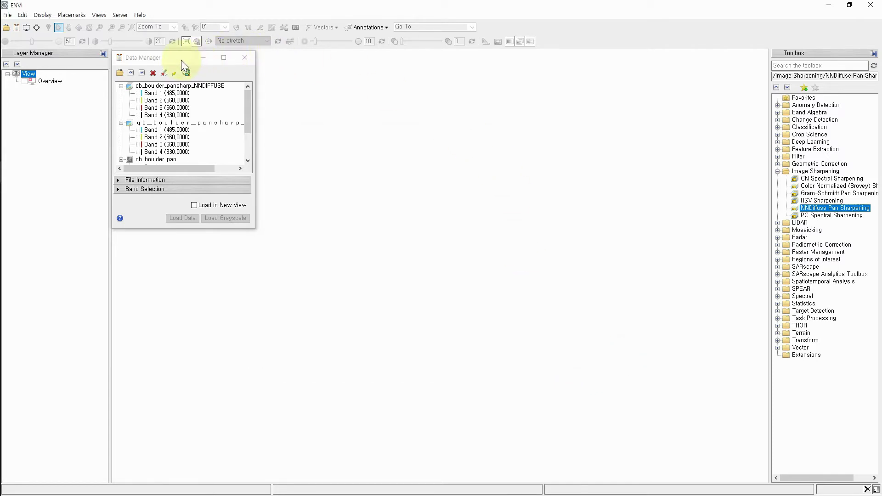
Place the Data Manager window beside the Toolbox and enlarge it to show all the datasets and their bands
drag(177, 57, 635, 61)
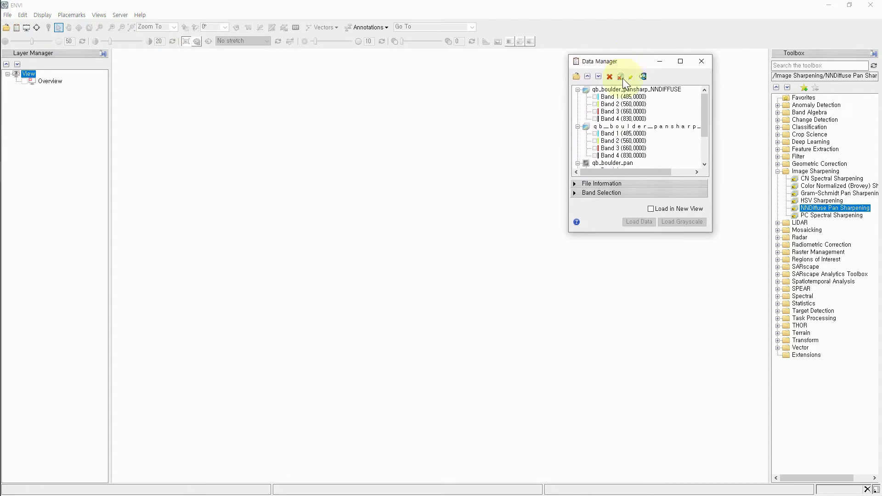
drag(636, 235, 623, 324)
drag(619, 61, 654, 57)
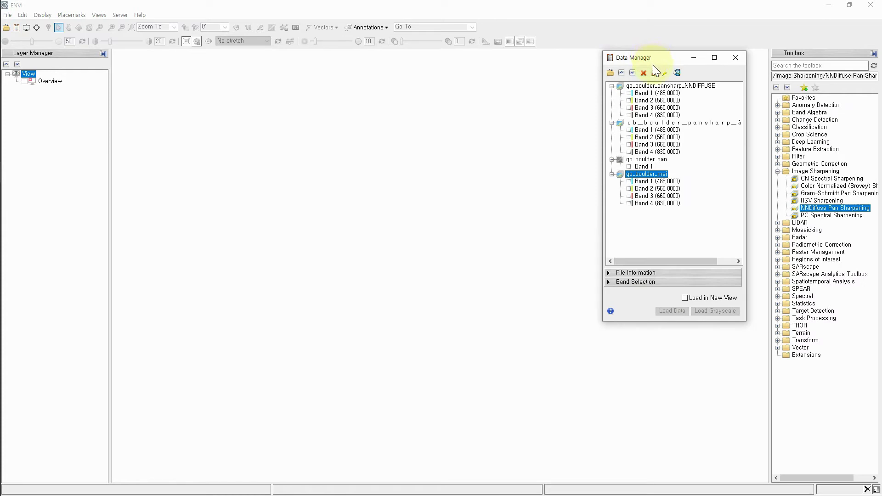
Load the qb_boulder_pansharp_NNDIFFUSE dataset into the view as True Color
right_click(650, 90)
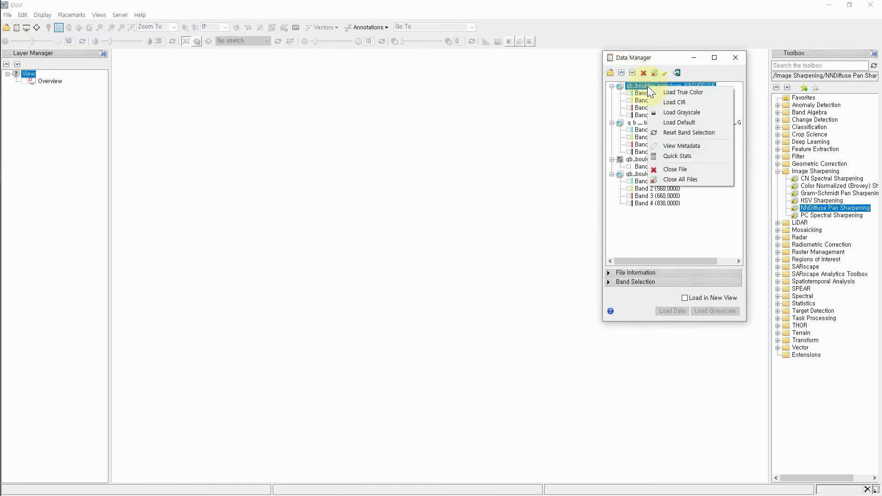
right_click(643, 86)
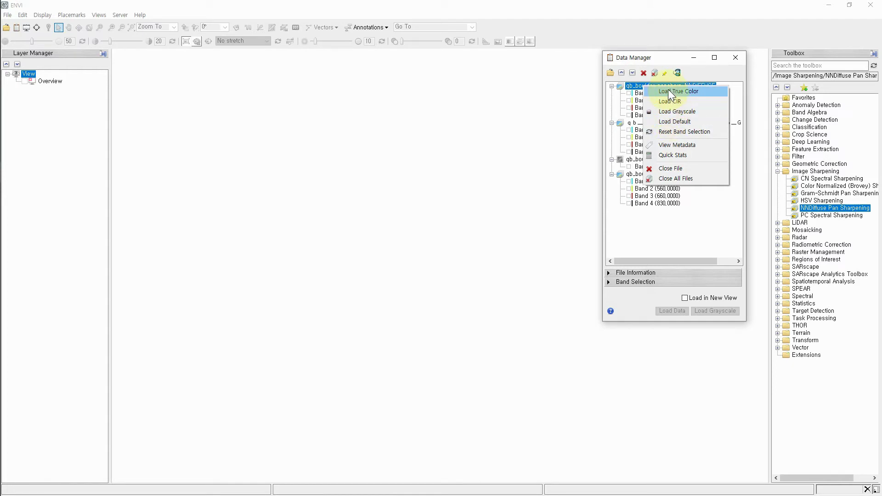
click(668, 89)
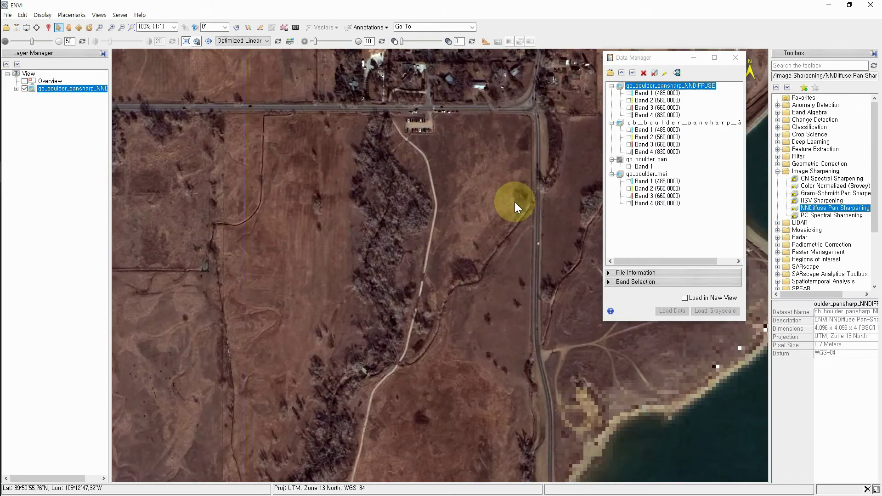
Load the qb_boulder_pansharp_GS.dat dataset into the same view as CIR
right_click(642, 125)
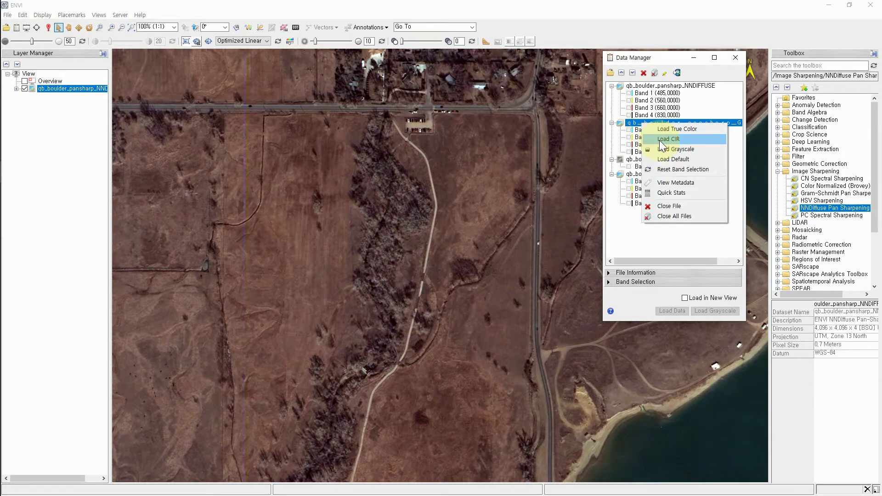
click(660, 140)
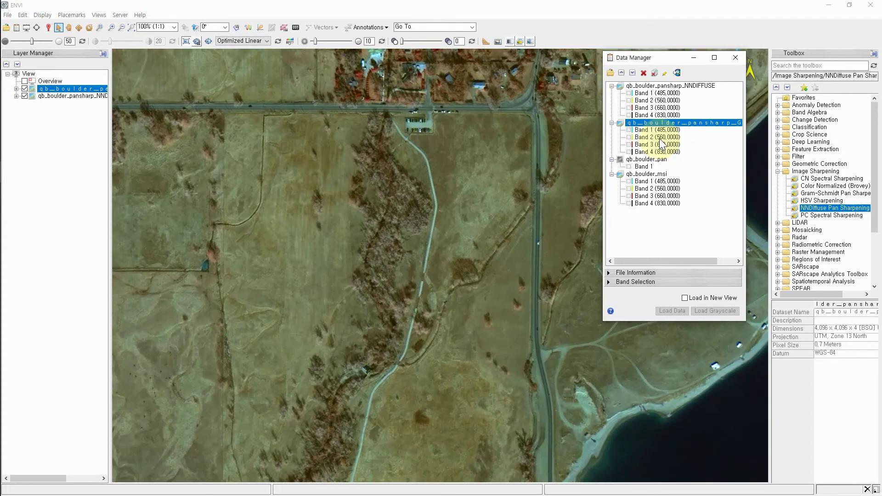
scroll(448, 255, down, 5)
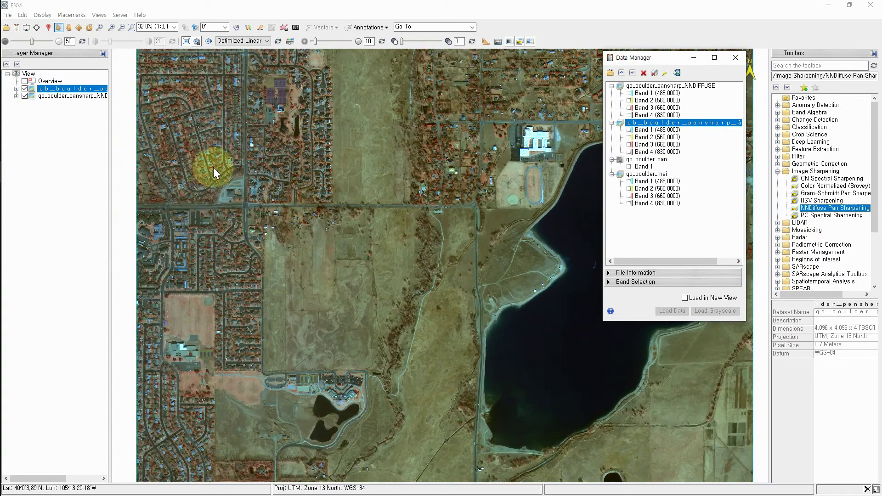
Expand both pansharpened layers in the Layer Manager to examine the bands assigned to their display colors
click(16, 89)
click(16, 89)
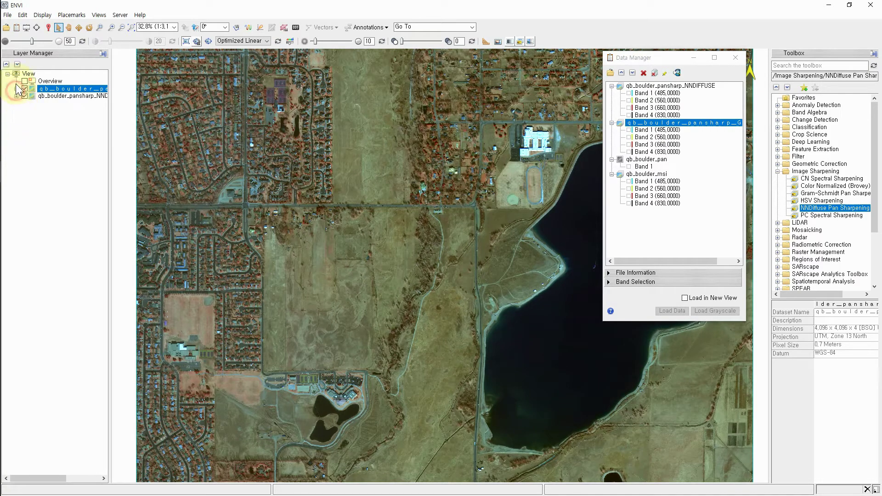
click(17, 64)
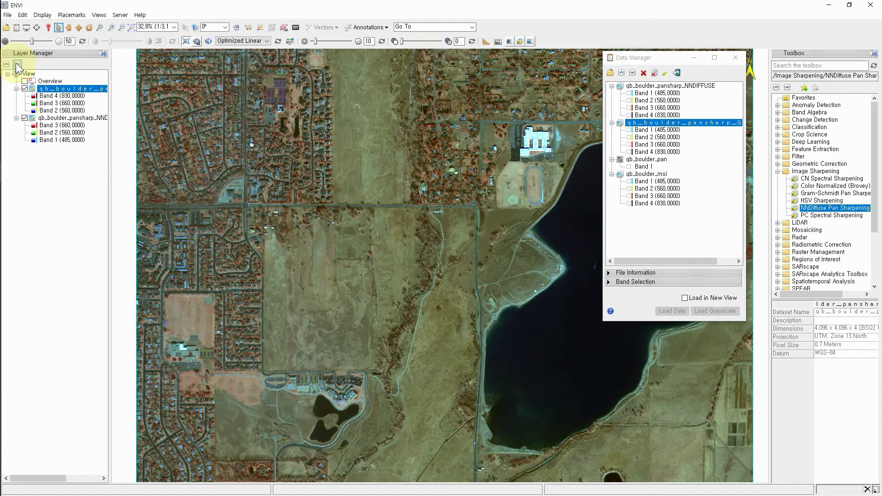
click(6, 64)
click(17, 65)
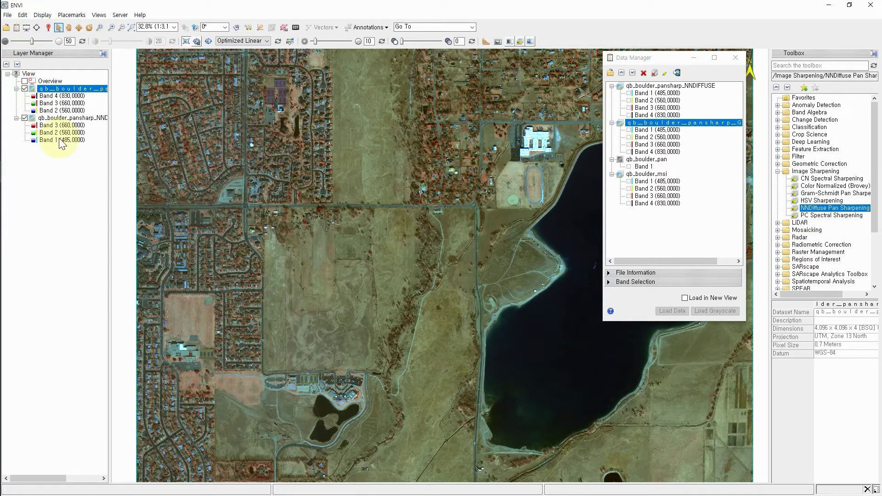
Review the load options of the qb_boulder_pansharp_NNDIFFUSE dataset with the full image extent in view
click(76, 90)
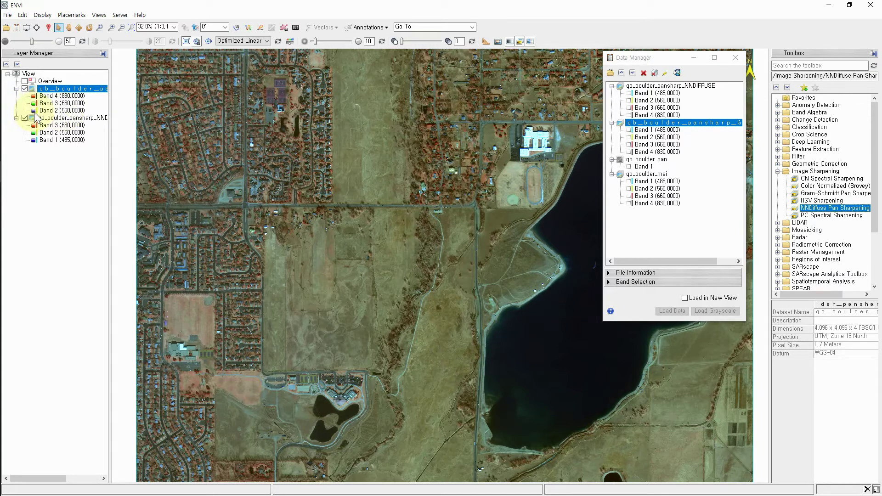
scroll(384, 260, down, 1)
scroll(384, 260, down, 3)
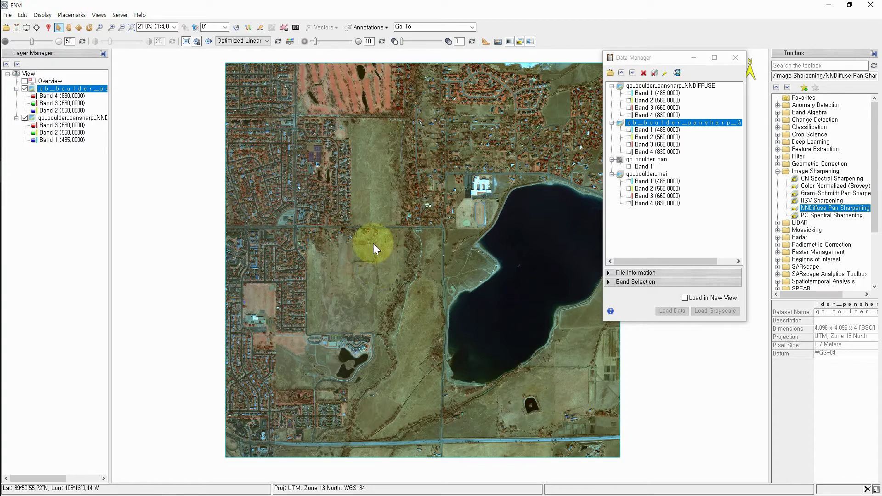
right_click(661, 86)
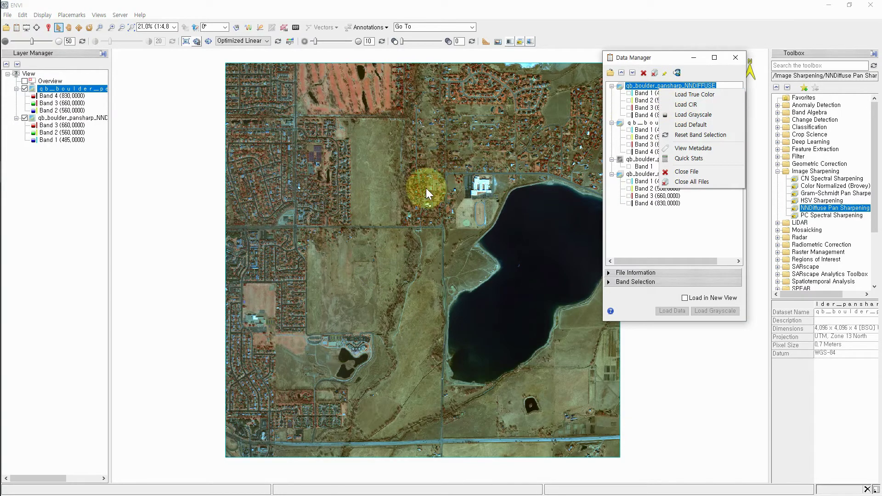
click(426, 225)
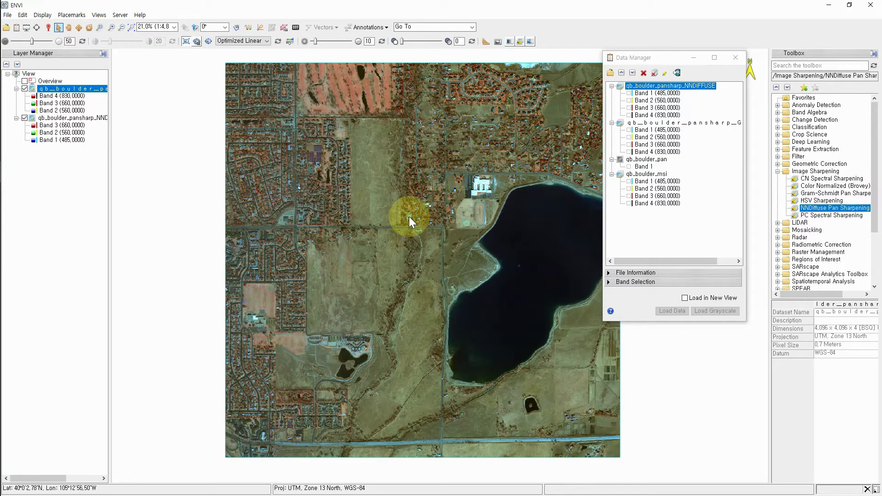
Hide the qb_boulder_pansharp_GS.dat layer and select the NNDIFFUSE layer to examine its true color image and bands
click(24, 88)
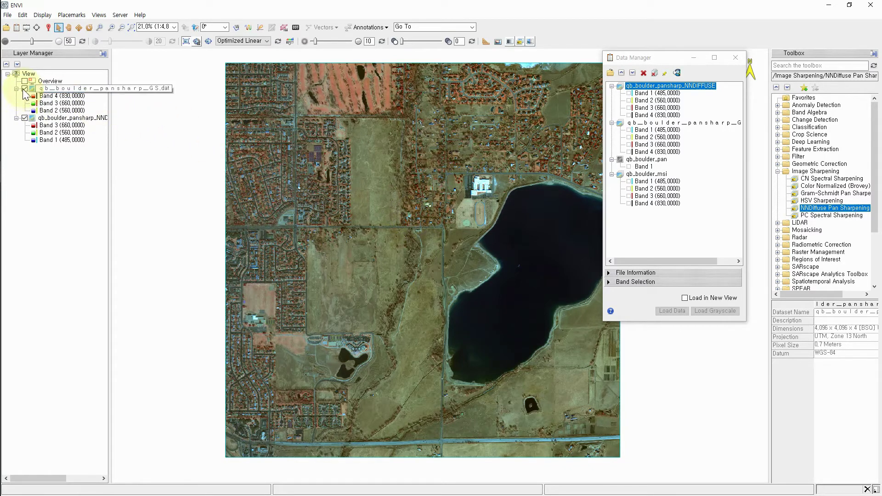
click(24, 89)
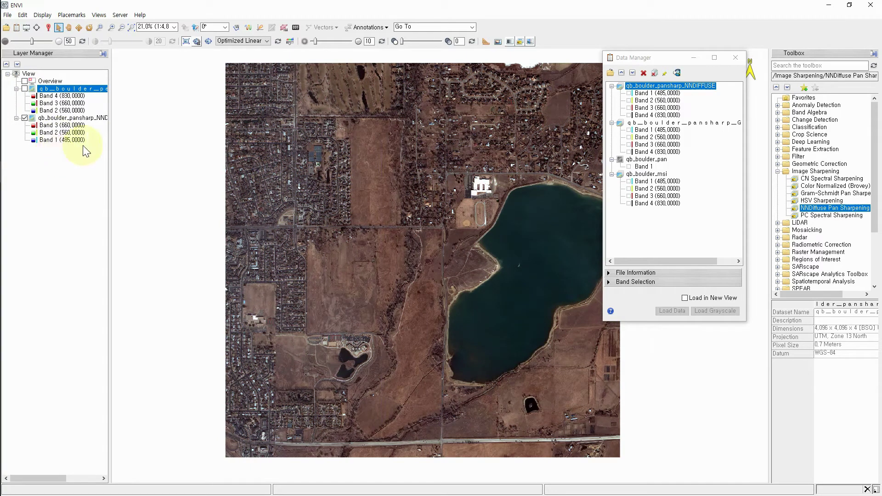
click(69, 118)
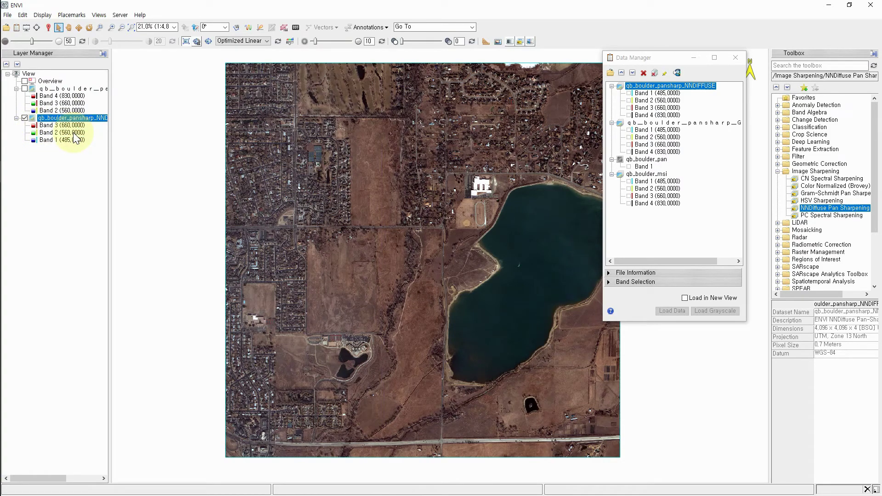
click(74, 134)
click(75, 140)
ctrl+click(74, 140)
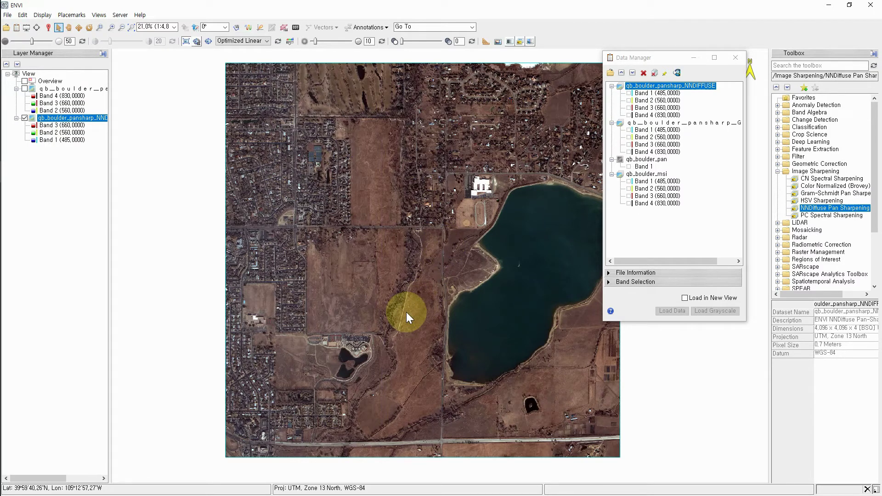
click(69, 118)
Toggle the qb_boulder_pansharp_GS.dat layer repeatedly to compare the CIR and true color images, leaving it shown
click(67, 89)
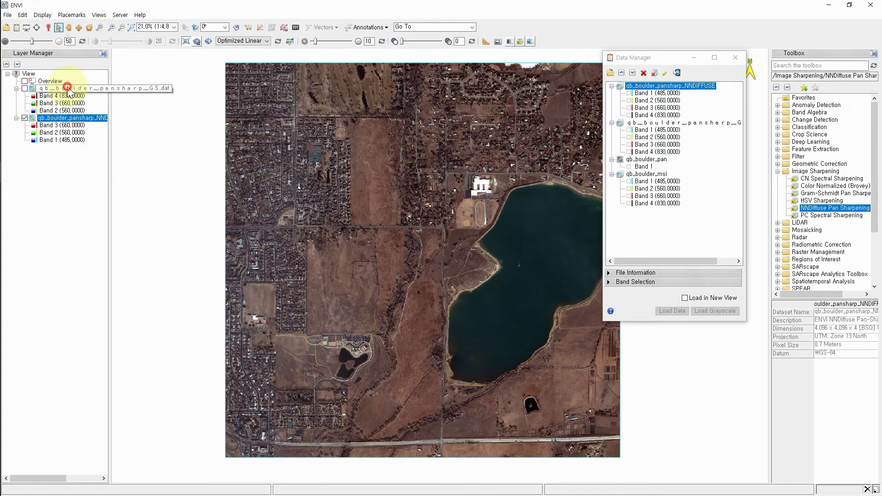
click(24, 88)
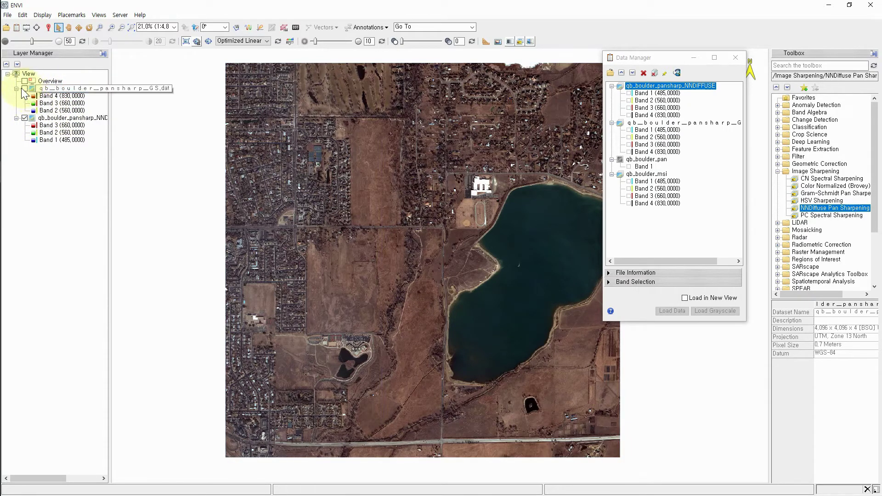
click(23, 89)
click(22, 89)
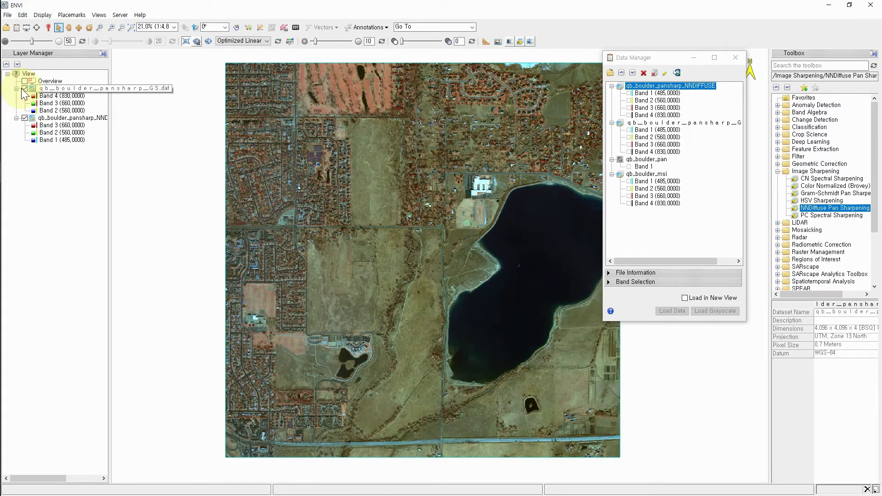
click(22, 88)
click(21, 89)
click(22, 88)
click(22, 89)
click(21, 88)
click(22, 89)
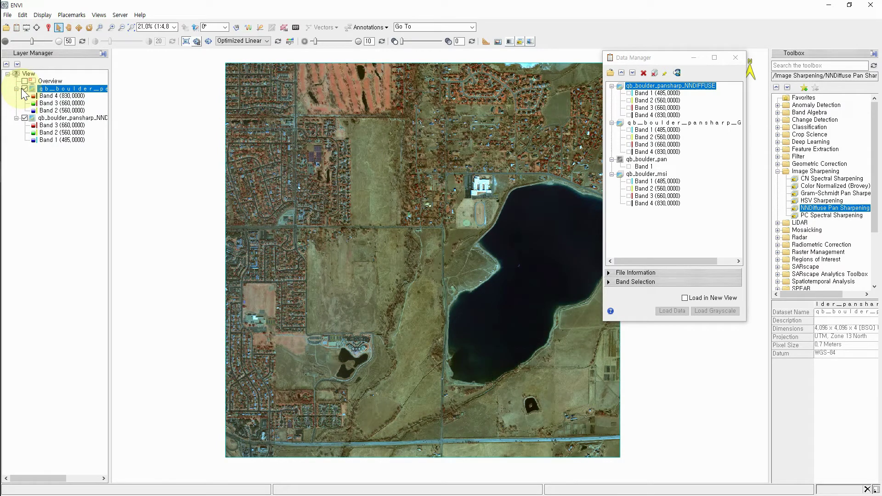
Load qb_boulder_pansharp_NNDIFFUSE with Band 2 as red, Band 3 as green and Band 1 as blue, and expand the new layer's bands
right_click(639, 88)
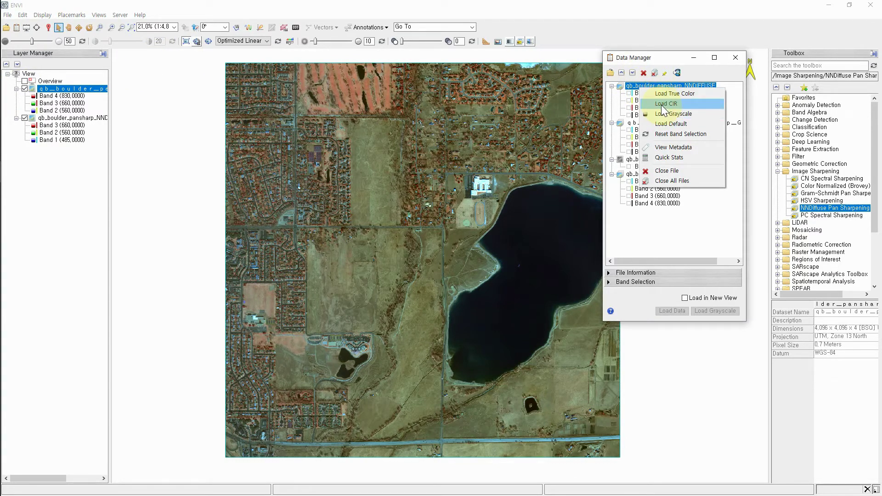
click(470, 147)
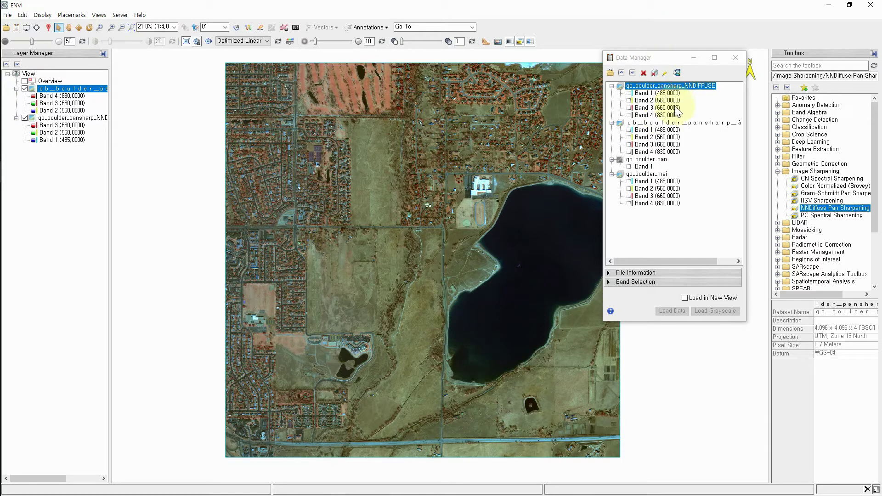
click(646, 101)
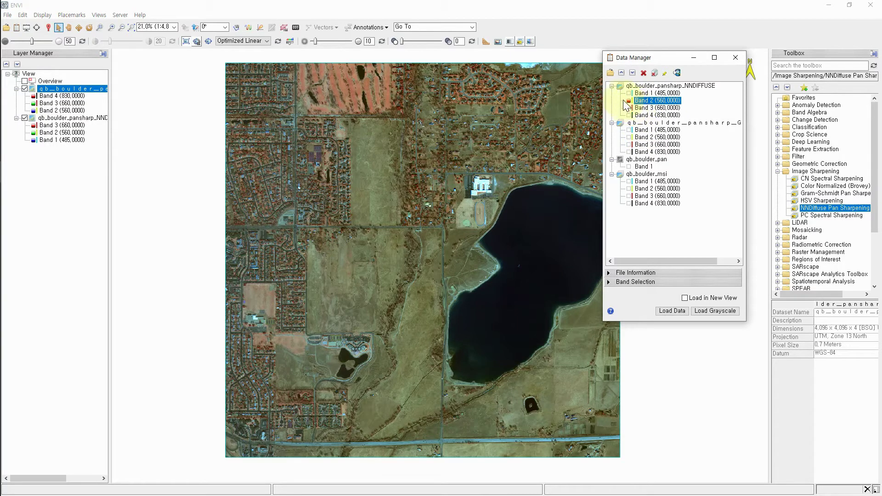
click(645, 108)
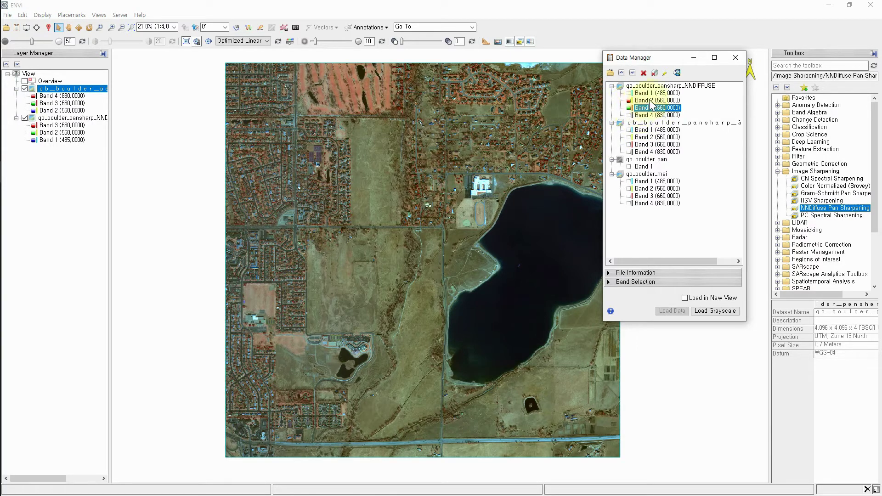
click(642, 94)
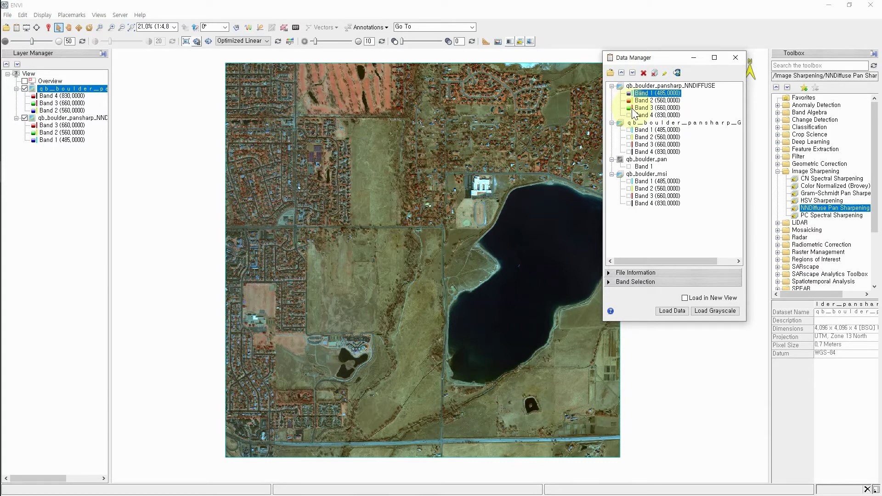
click(671, 311)
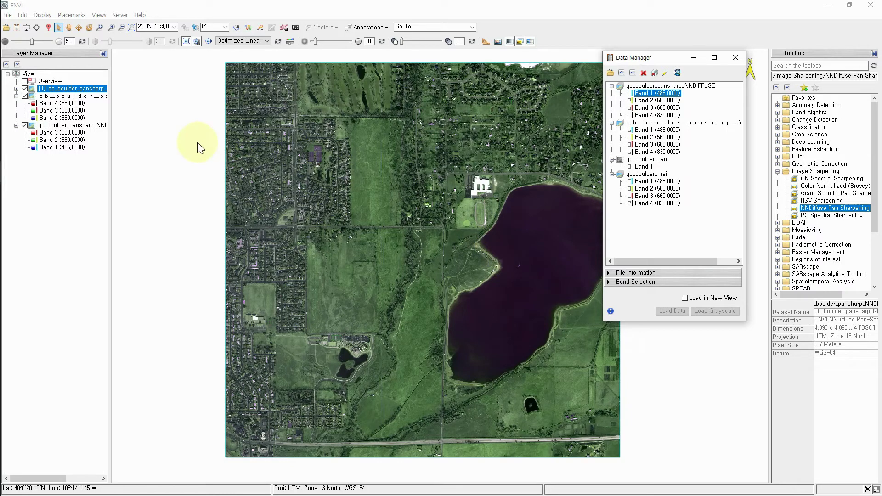
click(16, 89)
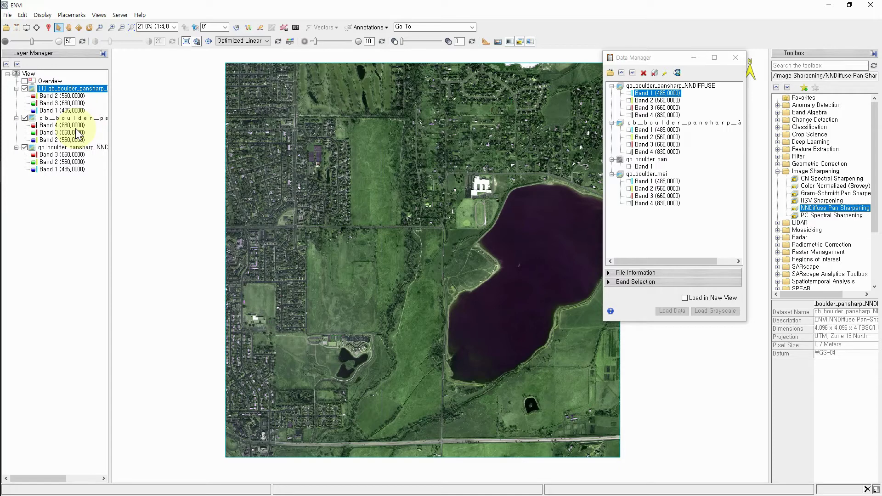
Try several RGB assignments of the NNDIFFUSE bands, ending with Band 4 as red, Band 3 as green and Band 2 as blue
click(648, 115)
click(648, 101)
click(647, 108)
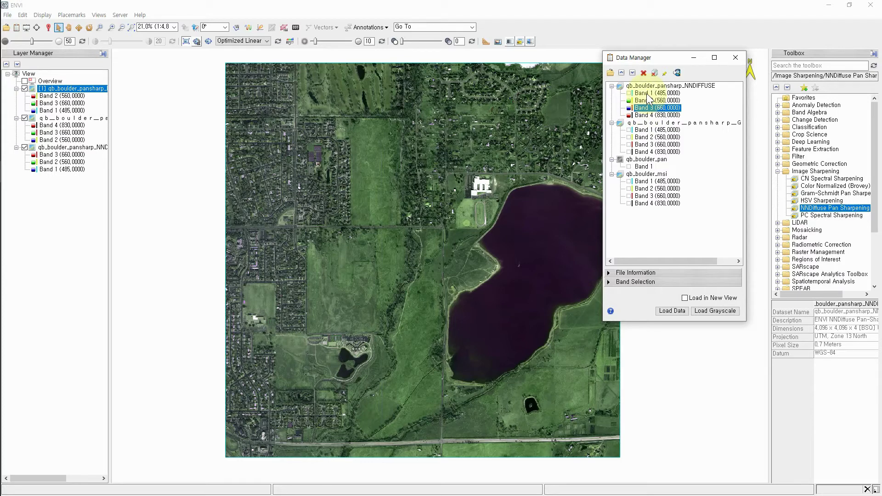
click(648, 93)
click(646, 107)
click(645, 115)
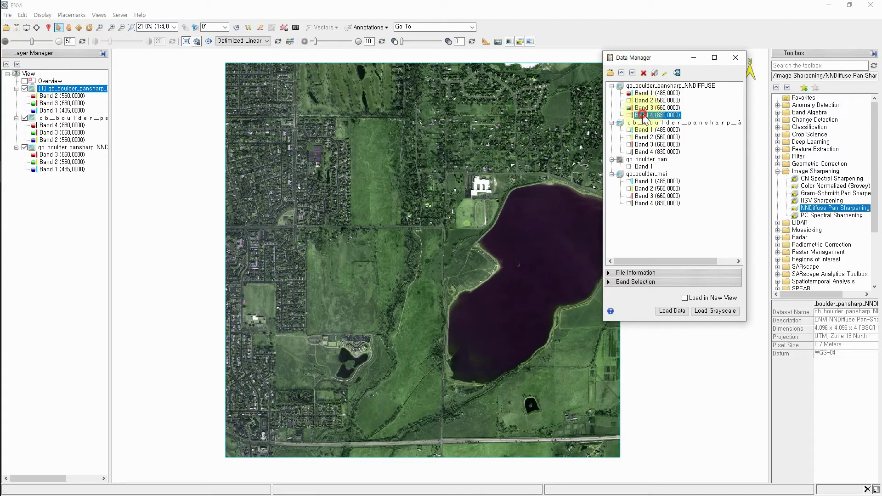
click(645, 114)
click(645, 102)
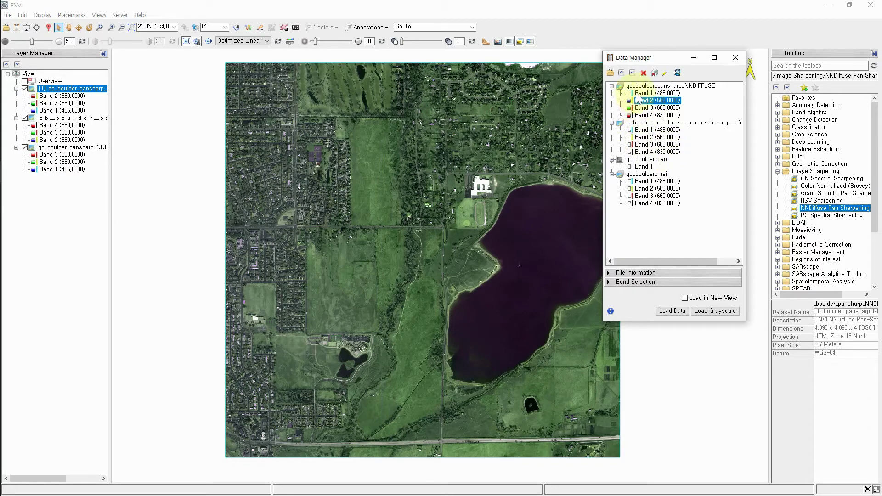
Show the band selection details and reassign green to Band 1 and red to Band 3 of the NNDIFFUSE dataset
click(608, 283)
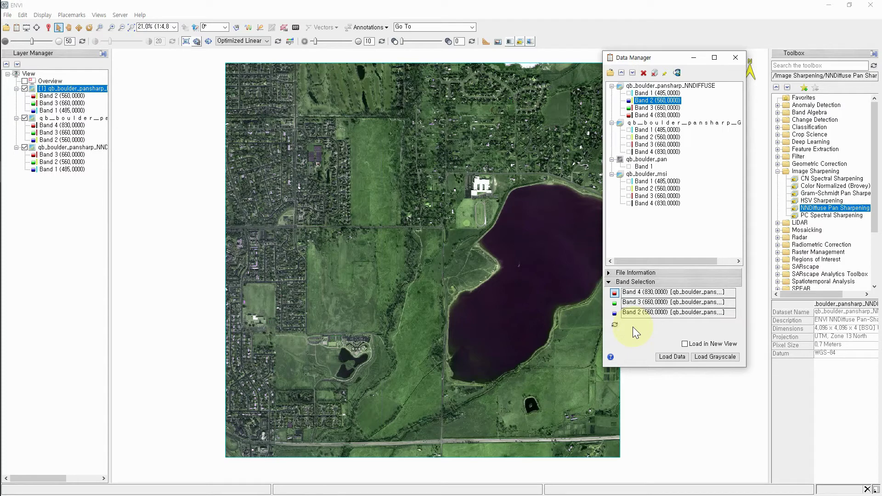
click(614, 303)
click(657, 93)
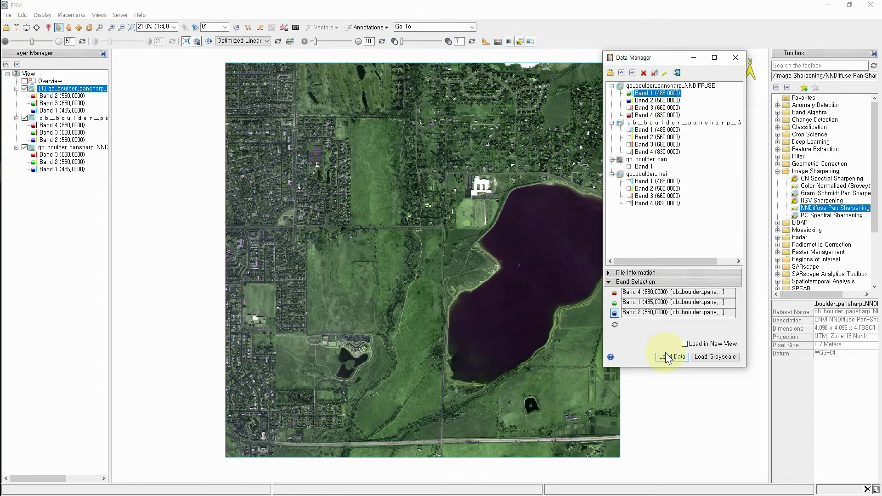
click(615, 294)
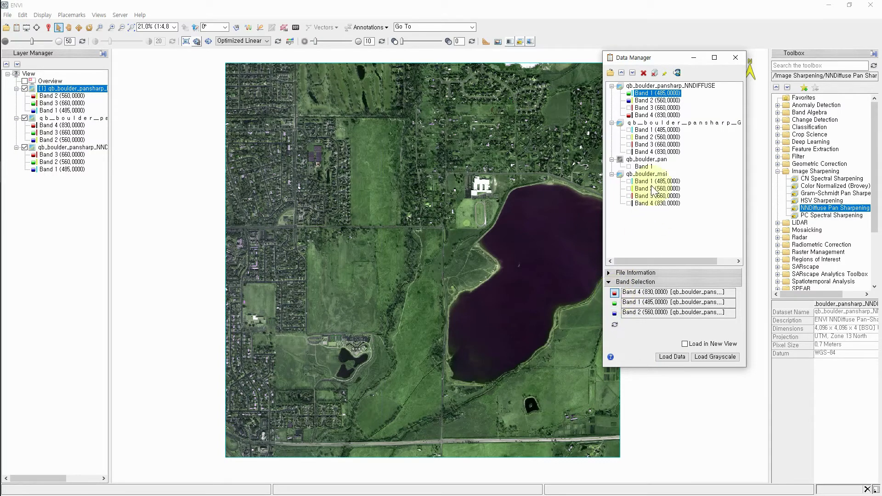
click(657, 107)
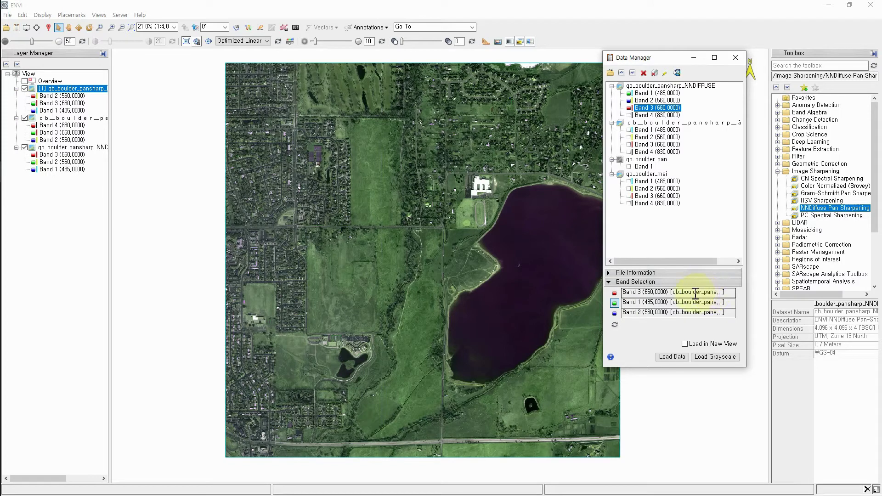
Load the NNDIFFUSE dataset with Band 2 as red, Band 4 as green and Band 3 as blue, and expand the new layer's bands
click(643, 115)
click(645, 108)
click(643, 100)
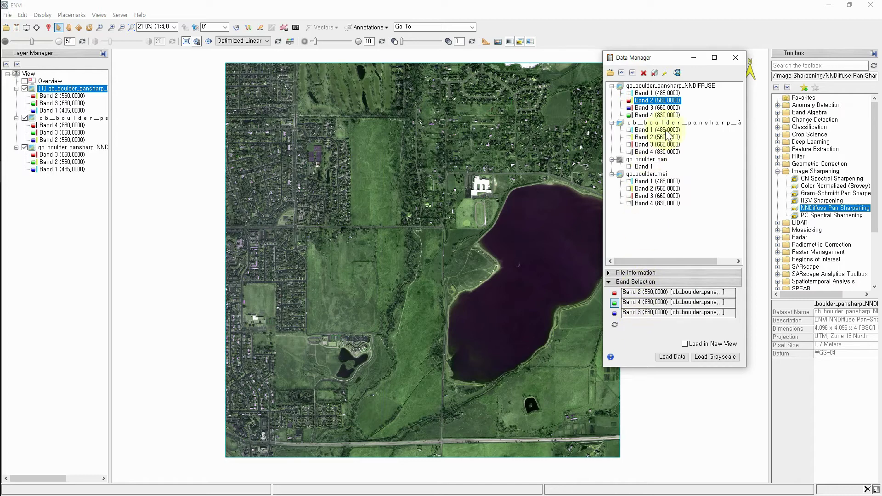
click(672, 356)
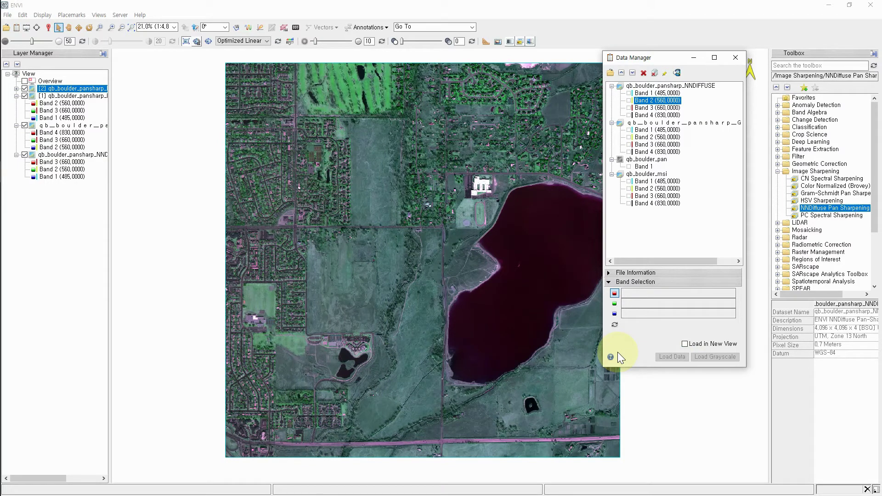
click(53, 90)
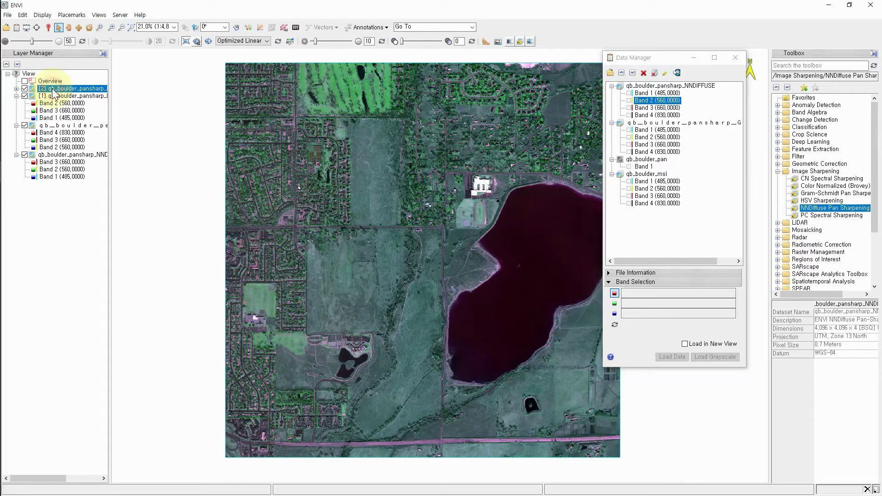
click(17, 89)
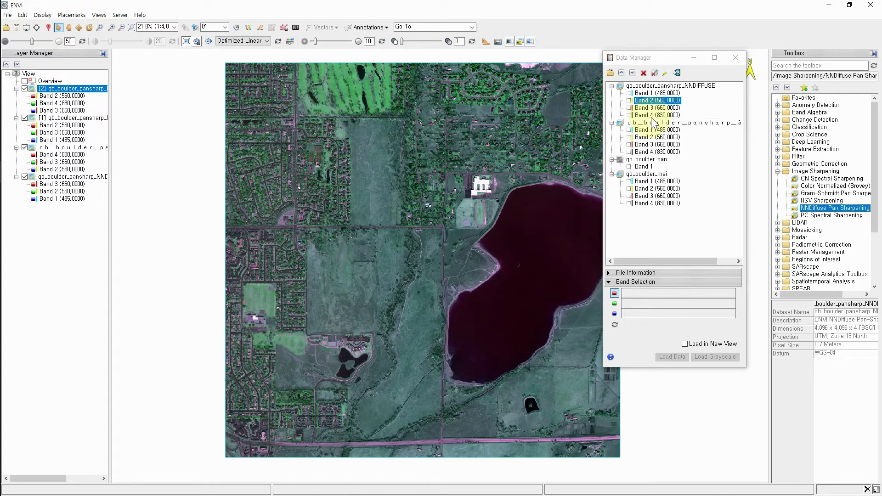
Load the NNDIFFUSE dataset with Band 4 as red, Band 3 as green and Band 2 as blue
click(649, 116)
click(649, 108)
click(649, 101)
click(668, 357)
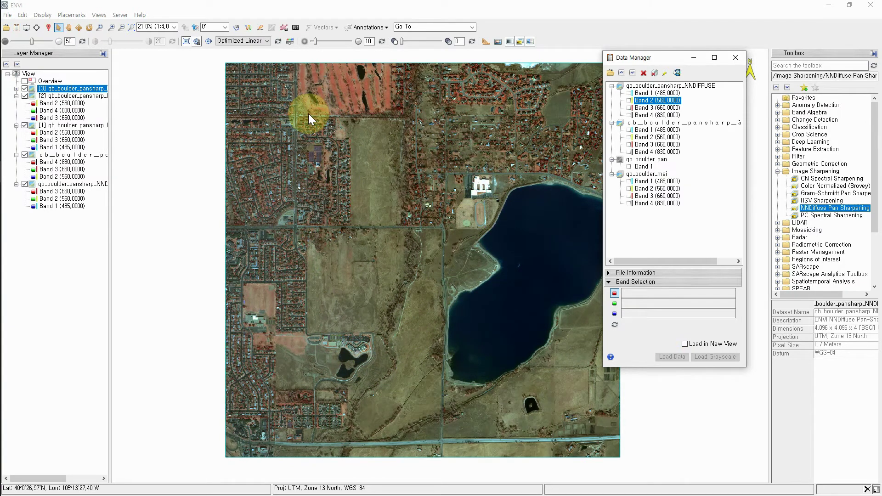
Remove the [2] NNDIFFUSE layer and hide the [3] NNDIFFUSE layer above the [1] layer
click(86, 97)
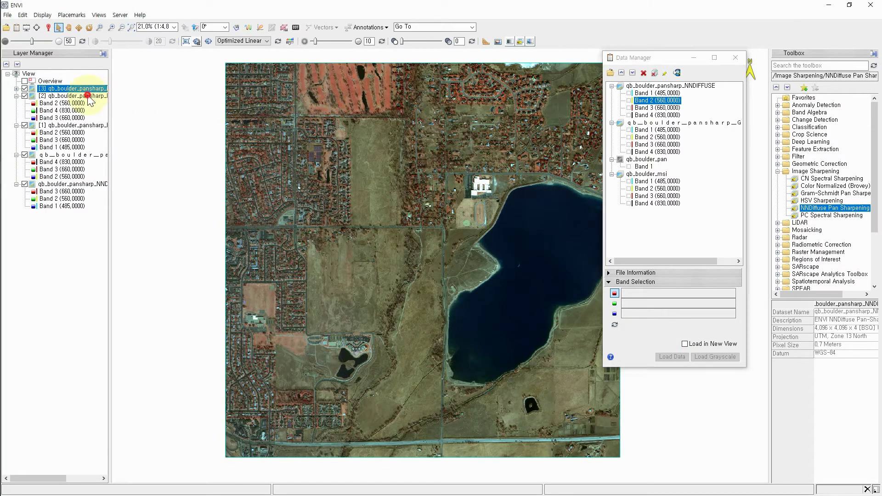
right_click(86, 96)
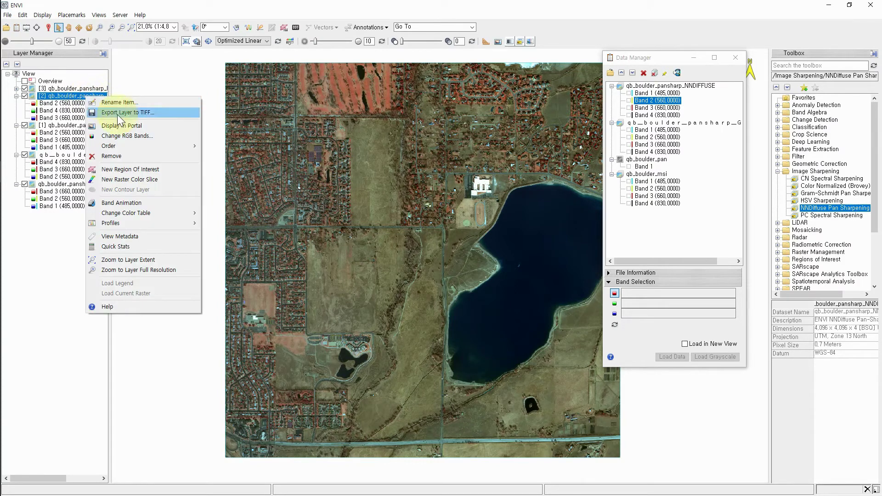
click(124, 159)
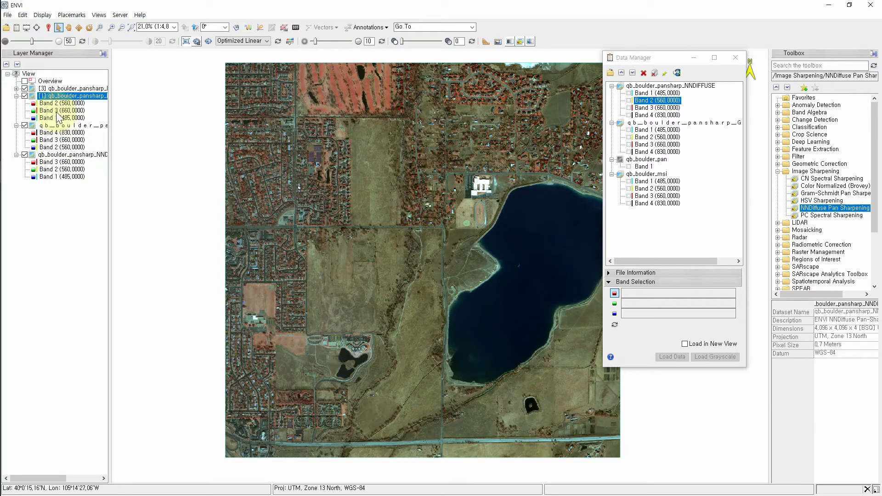
click(24, 88)
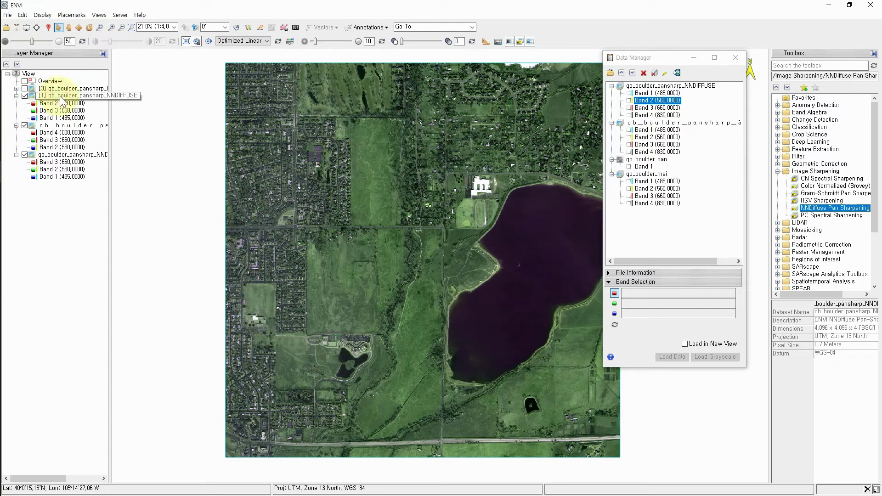
Remove the [1] NNDIFFUSE layer and show the [3] NNDIFFUSE layer above the remaining ones
right_click(61, 97)
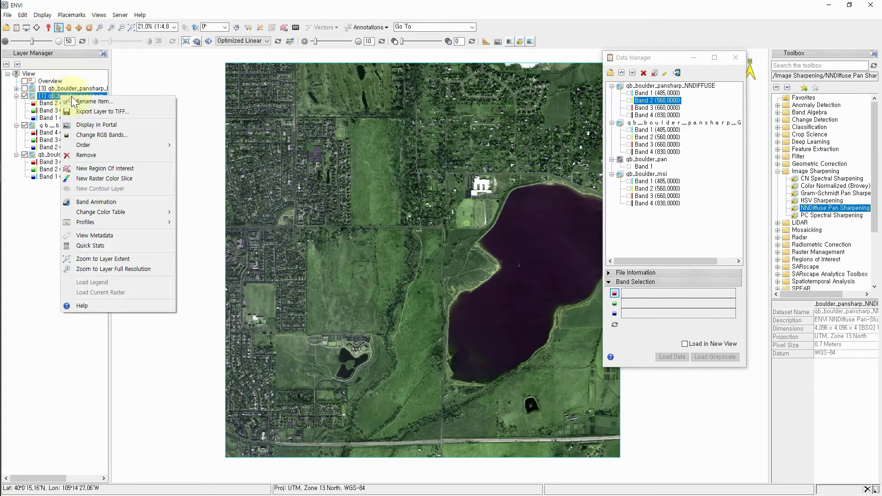
click(95, 157)
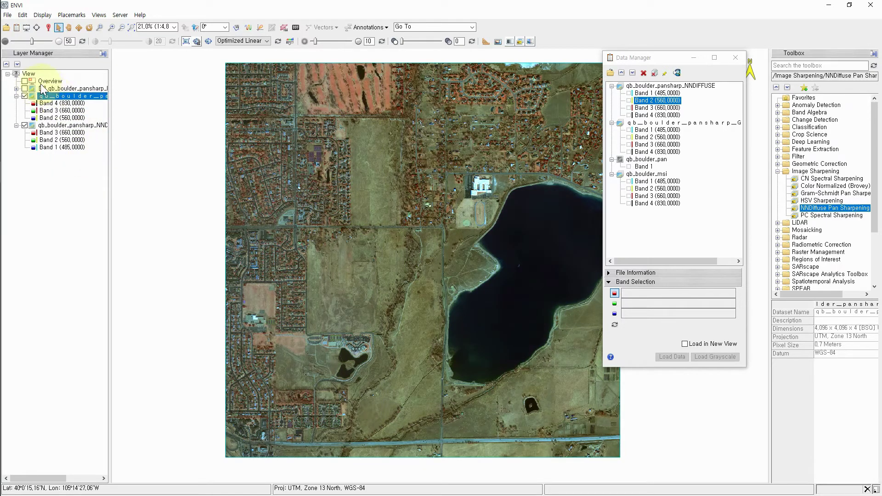
click(25, 88)
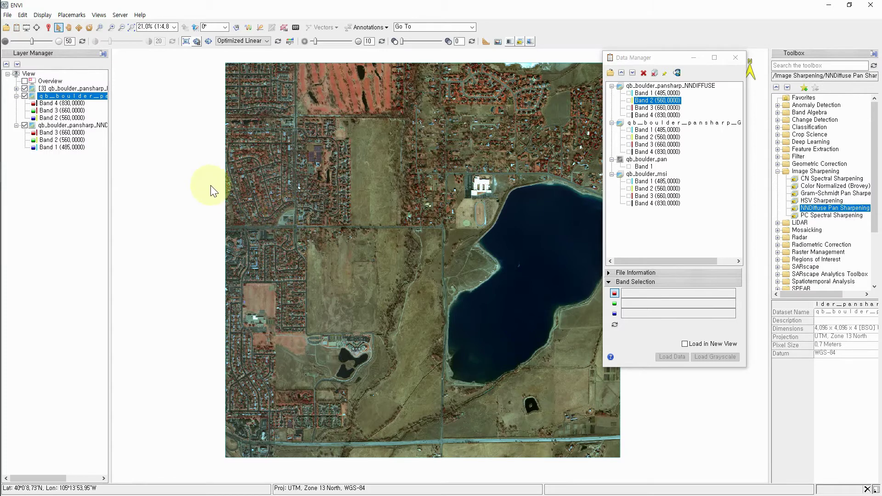
Compare the [3] NNDIFFUSE layer with the CIR layer below it by repeatedly hiding and showing it
click(24, 88)
click(25, 89)
click(23, 88)
click(24, 88)
click(24, 89)
click(24, 88)
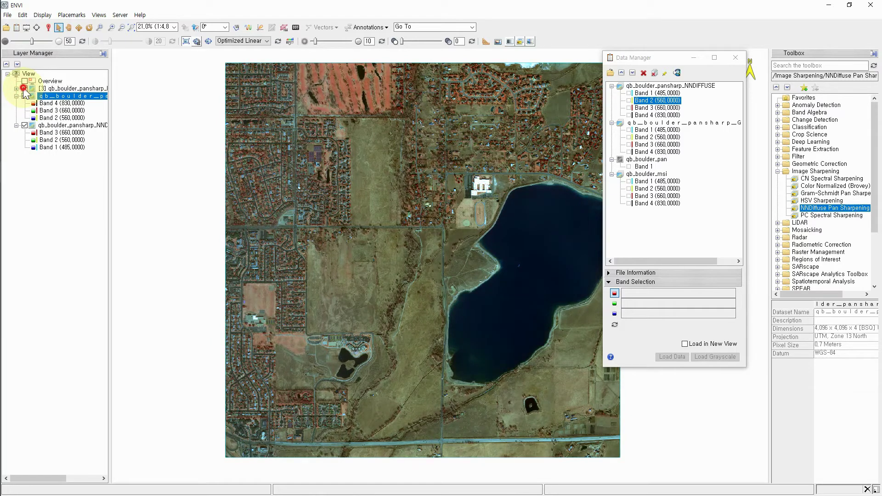
click(24, 89)
click(25, 89)
click(24, 89)
click(24, 89)
click(25, 88)
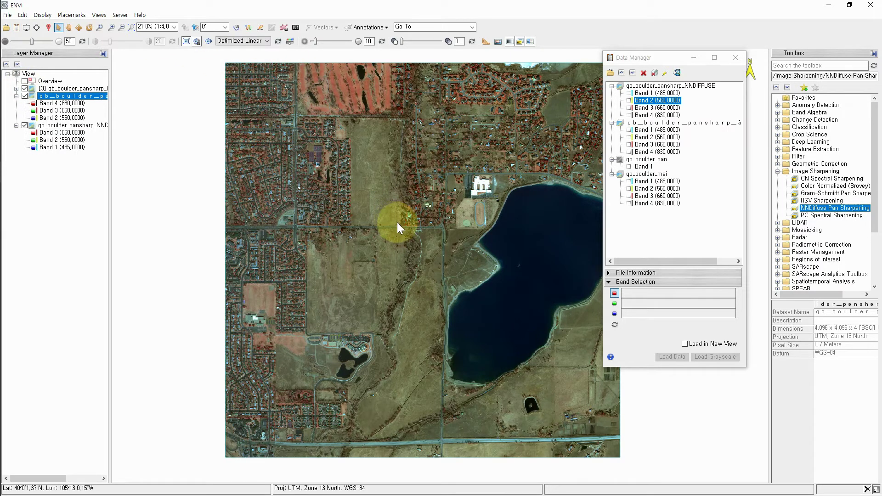
Select the msi, pan, pansharp_G and NNDIFFUSE datasets one after another to review the open images
click(652, 175)
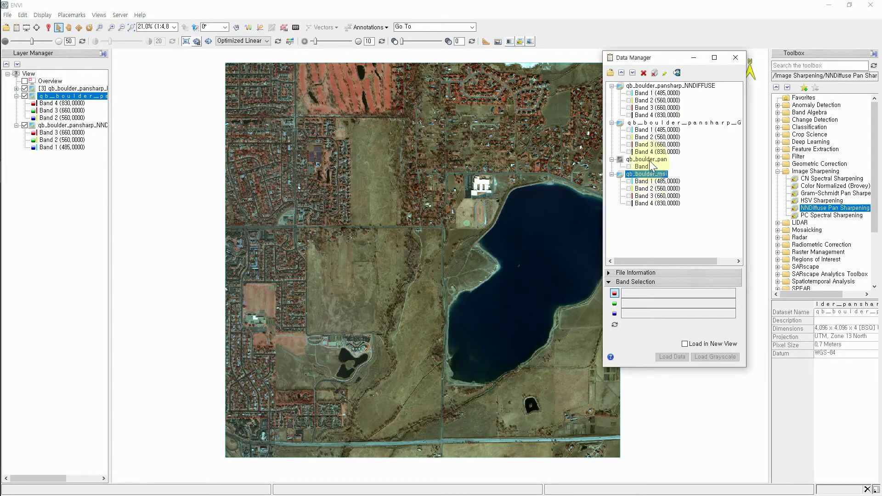
click(648, 159)
click(646, 123)
click(641, 86)
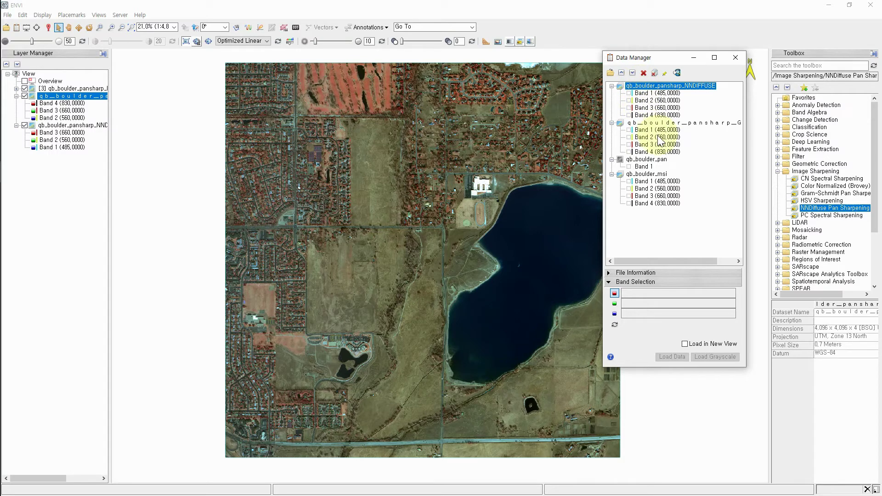
Try to load an RGB layer with qb_boulder_msi Band 4 as red, pansharp_G Band 3 as green and NNDIFFUSE Band 2 as blue
click(649, 204)
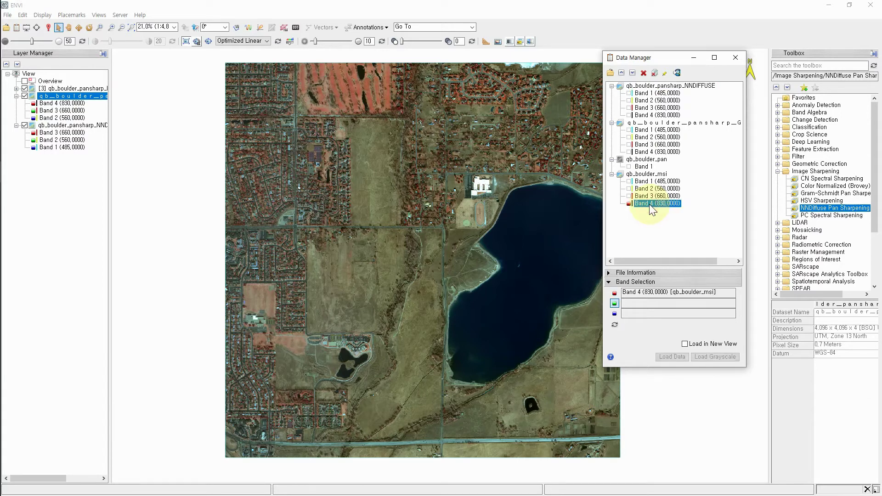
click(649, 144)
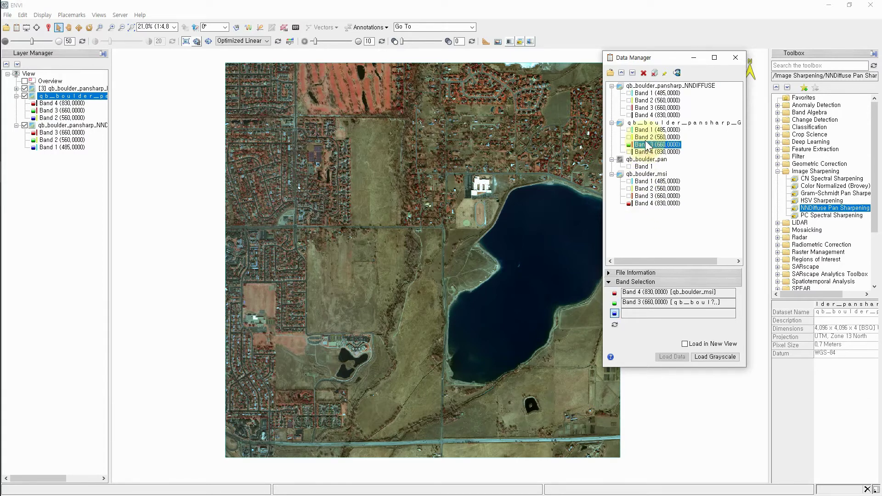
click(652, 100)
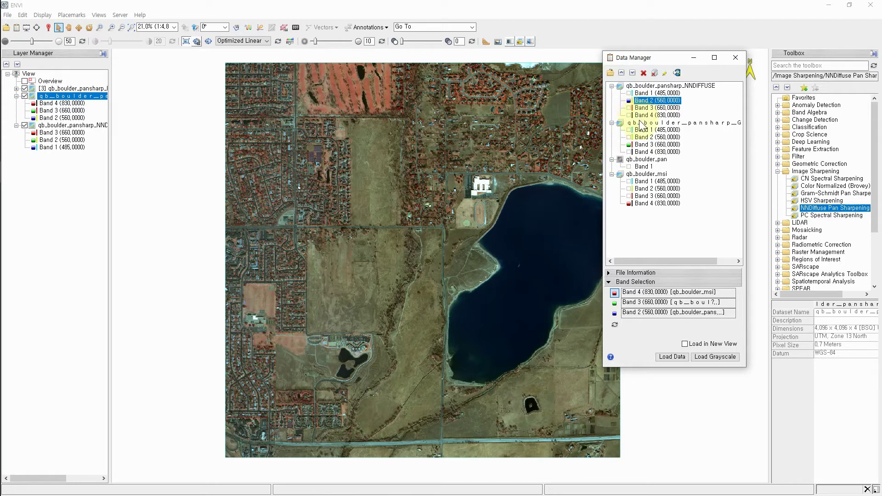
click(669, 357)
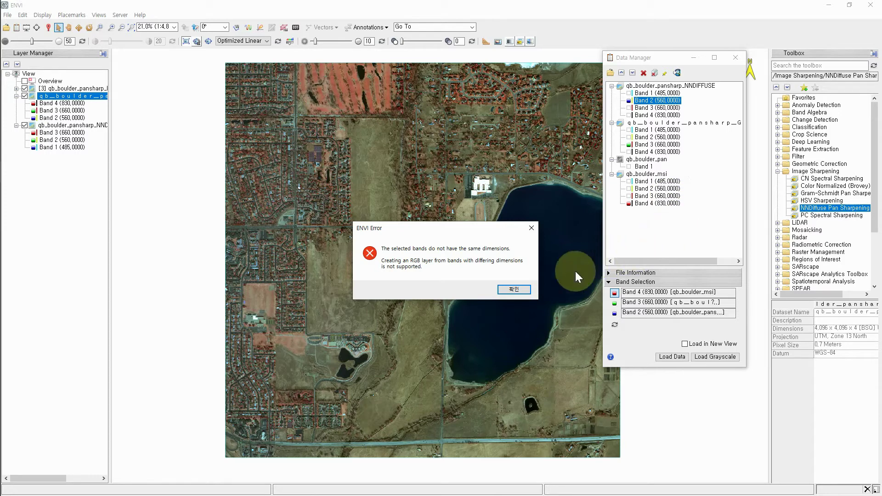
click(523, 288)
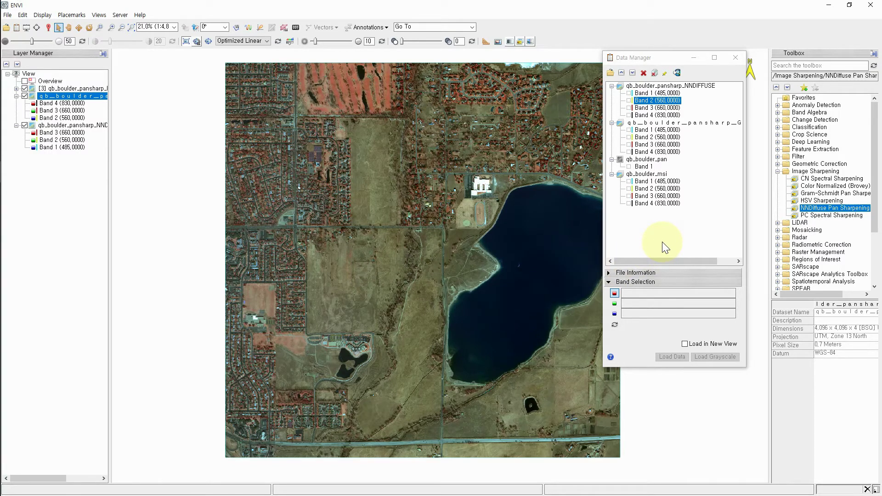
Load an RGB layer with pansharp_G Band 4 as red, its Band 3 as green and NNDIFFUSE Band 2 as blue, and remove the Mixed Raster
click(653, 152)
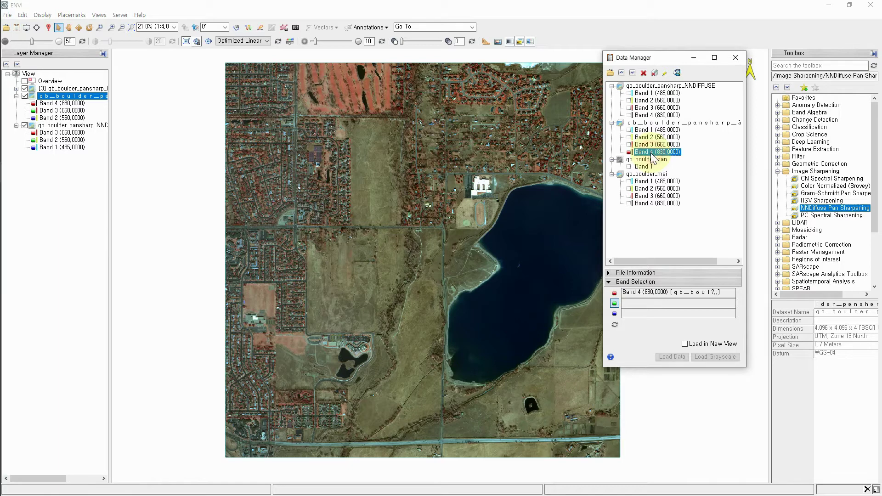
click(646, 107)
ctrl+click(644, 101)
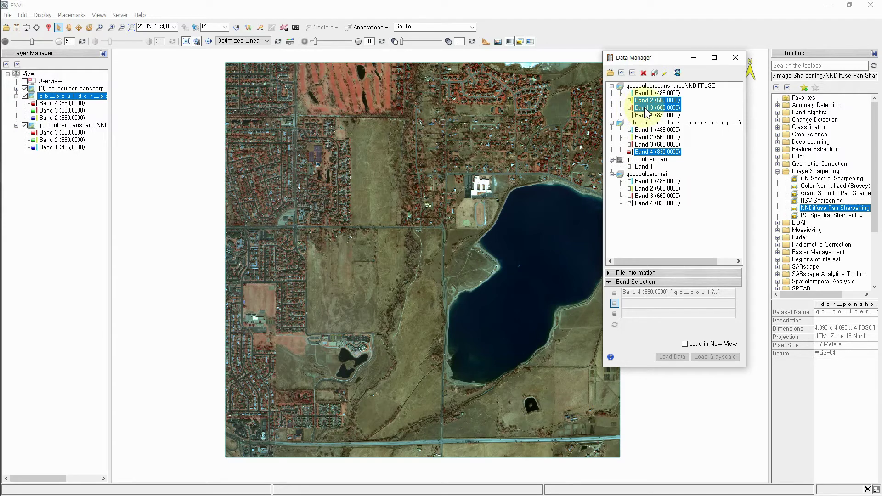
click(648, 144)
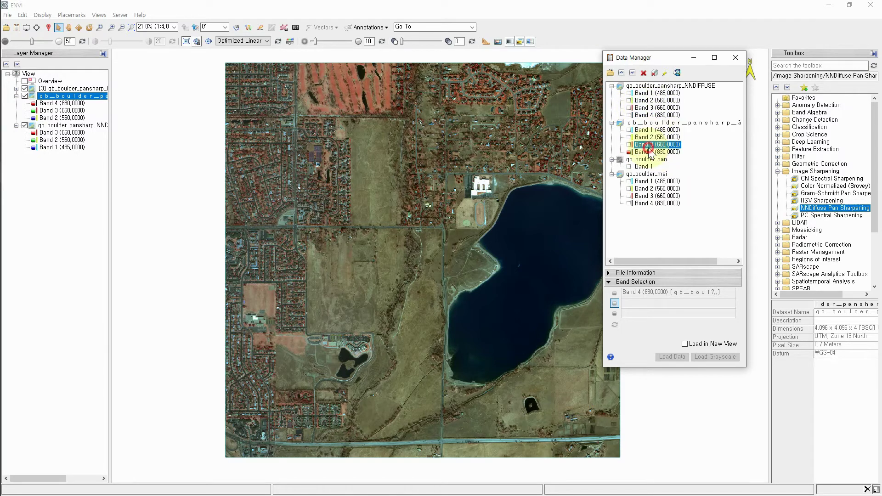
click(648, 100)
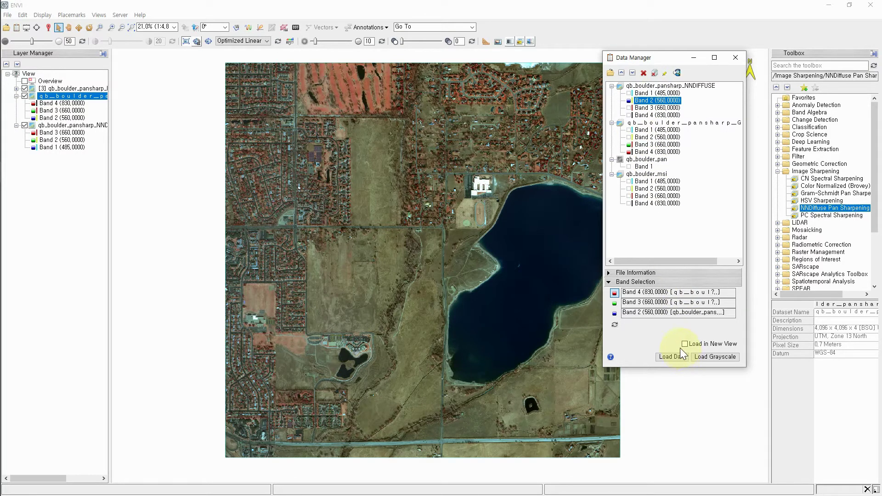
click(671, 357)
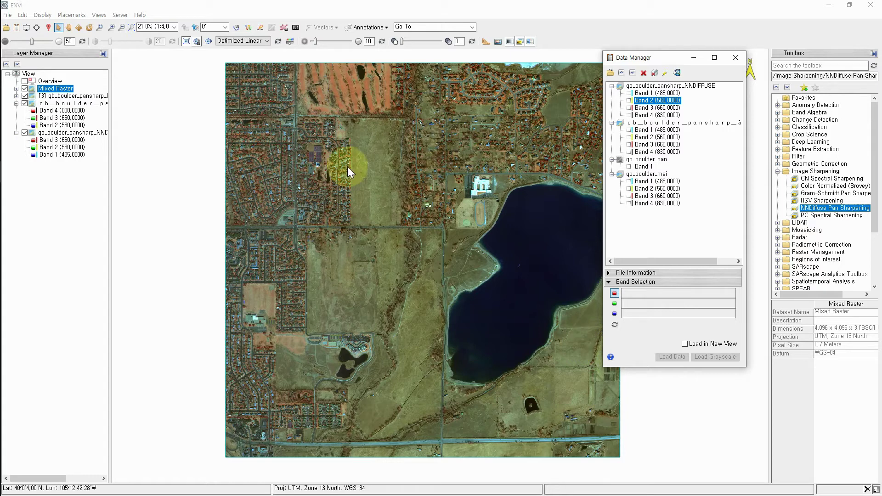
right_click(60, 91)
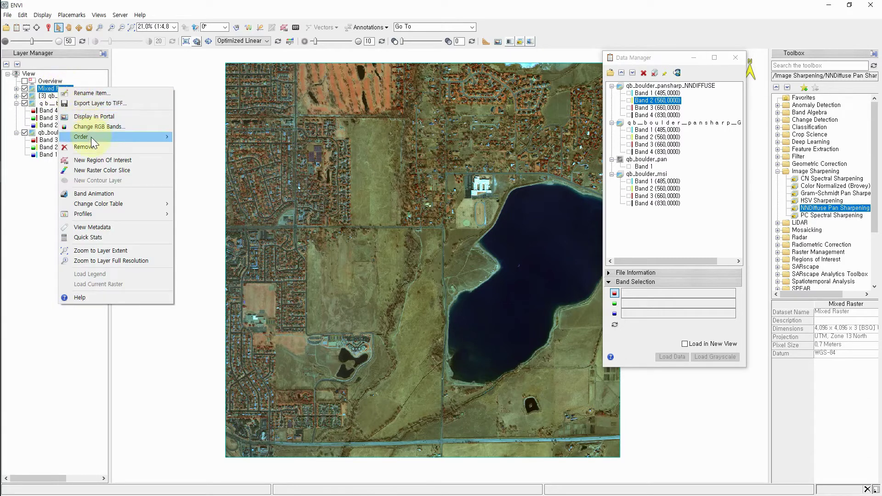
click(90, 146)
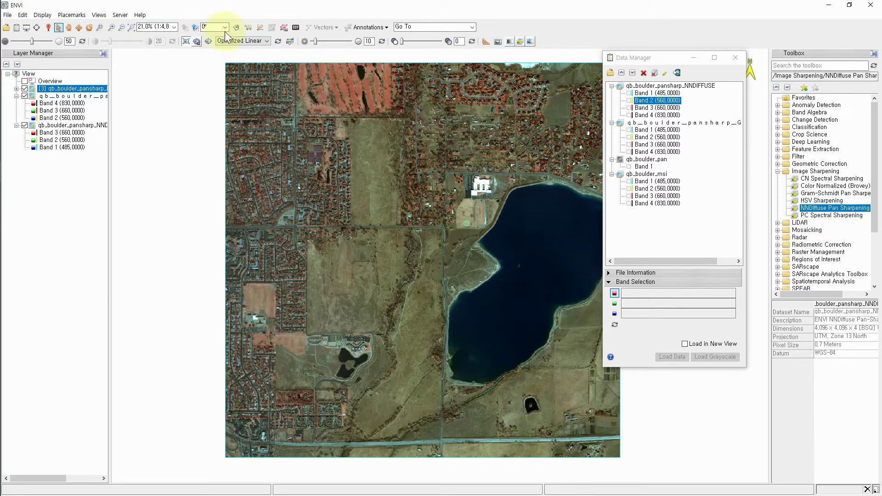
Apply the Linear 2%, Linear 5% and Optimized Linear stretches in turn to the [3] NNDIFFUSE layer
click(261, 41)
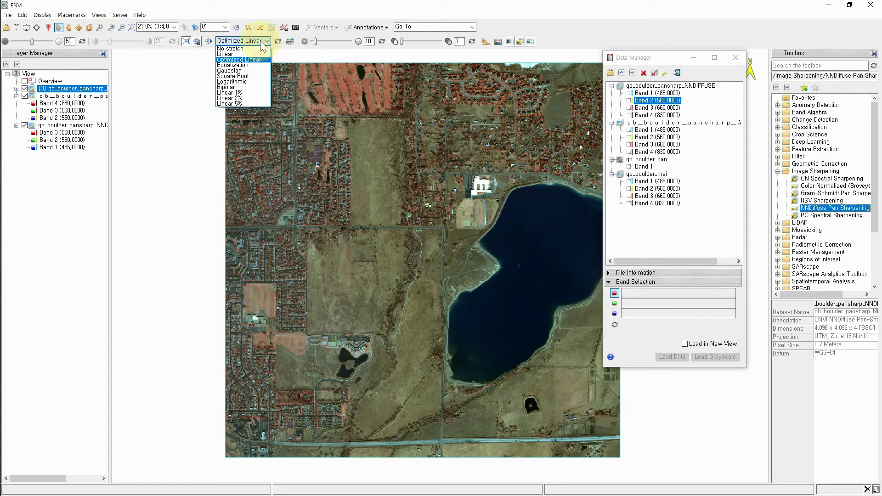
click(239, 98)
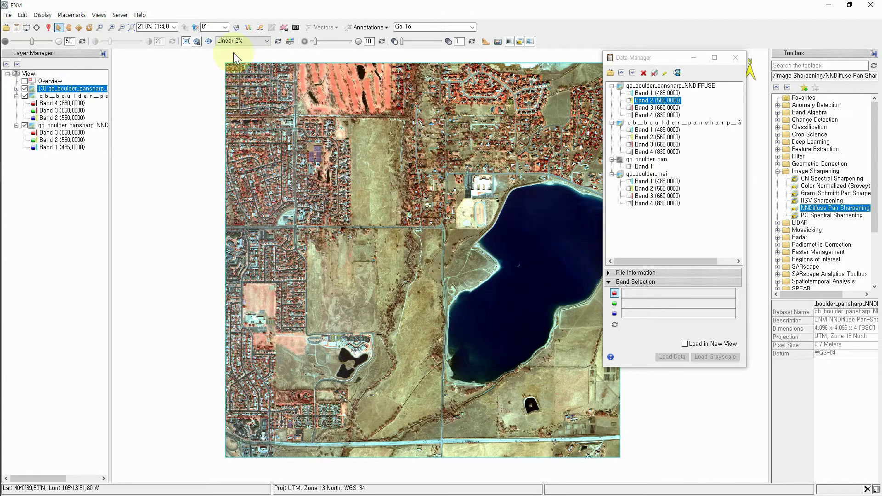
click(233, 40)
click(227, 103)
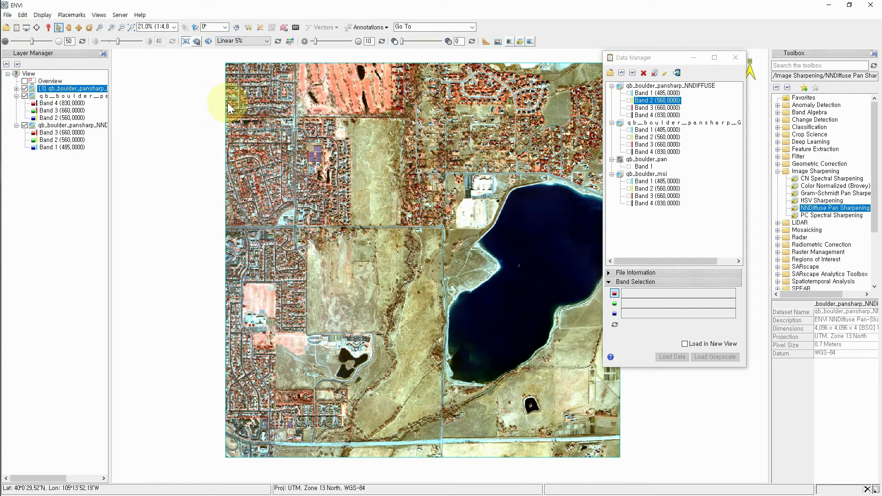
click(241, 40)
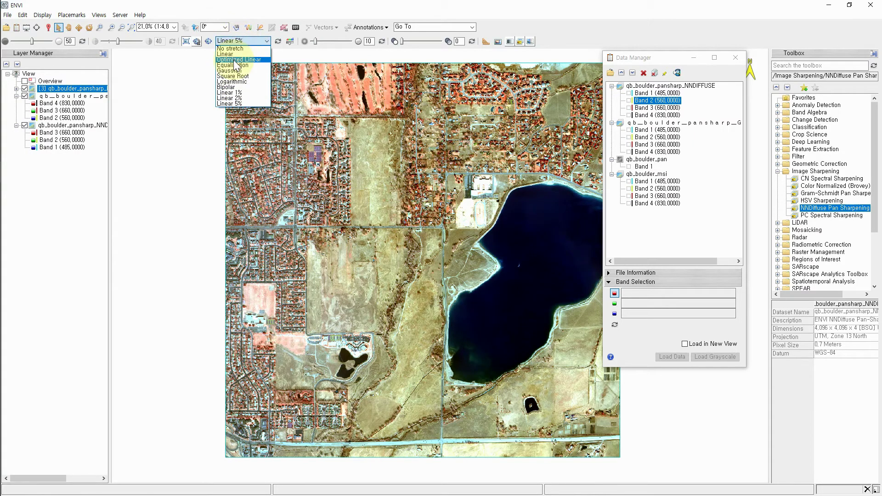
click(234, 59)
Apply the Gaussian, Logarithmic and Linear stretches in turn to the [3] NNDIFFUSE layer
click(240, 42)
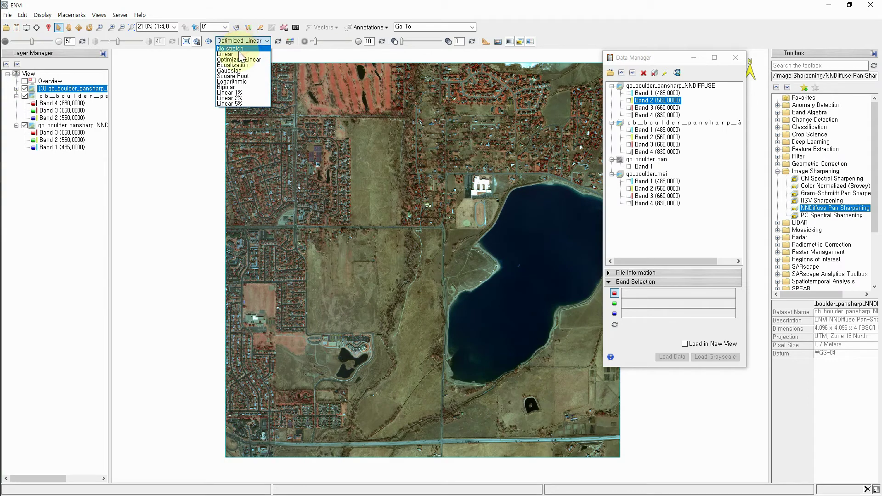
click(236, 72)
click(244, 40)
click(237, 79)
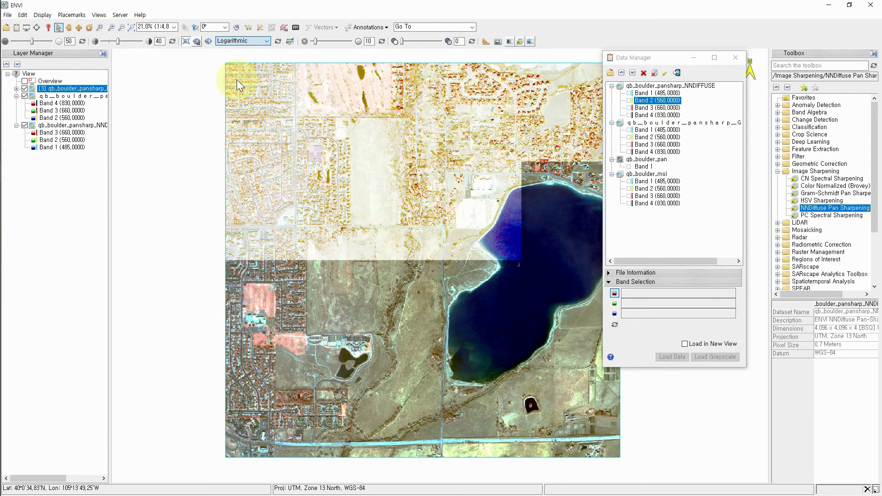
click(239, 41)
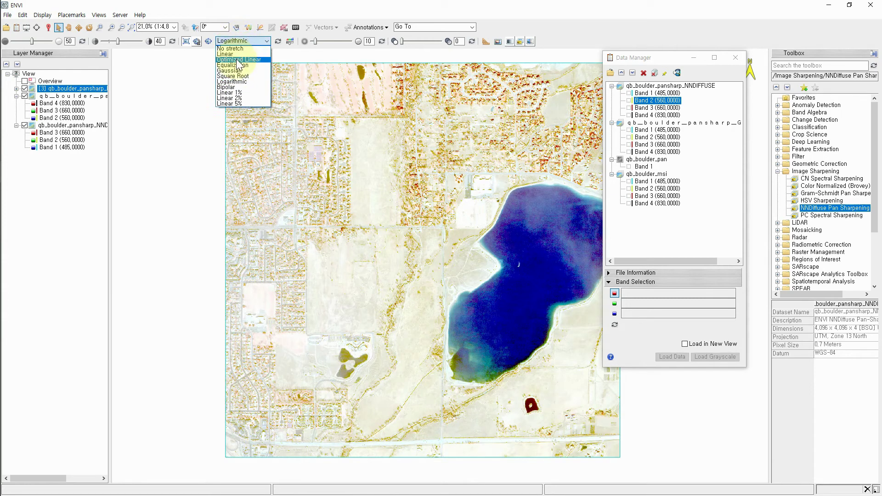
click(232, 54)
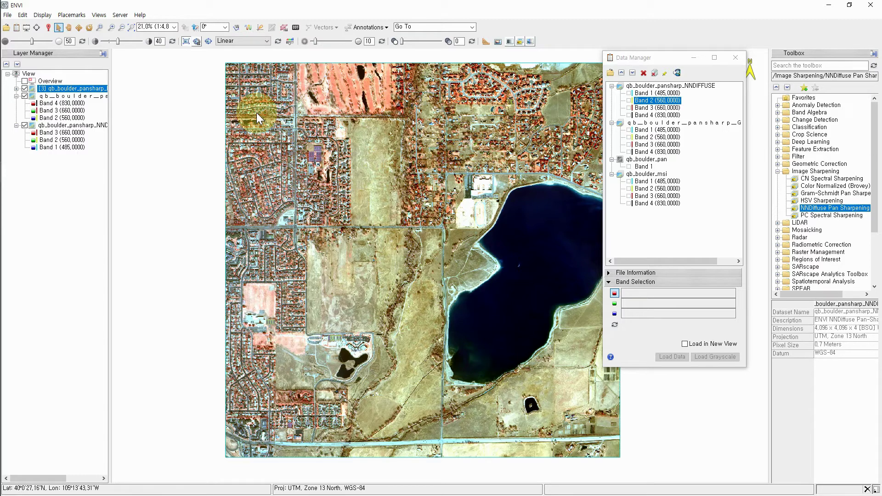
Try No stretch, Logarithmic and Linear 1% on the [3] NNDIFFUSE layer, and set its stretch to No stretch
click(251, 42)
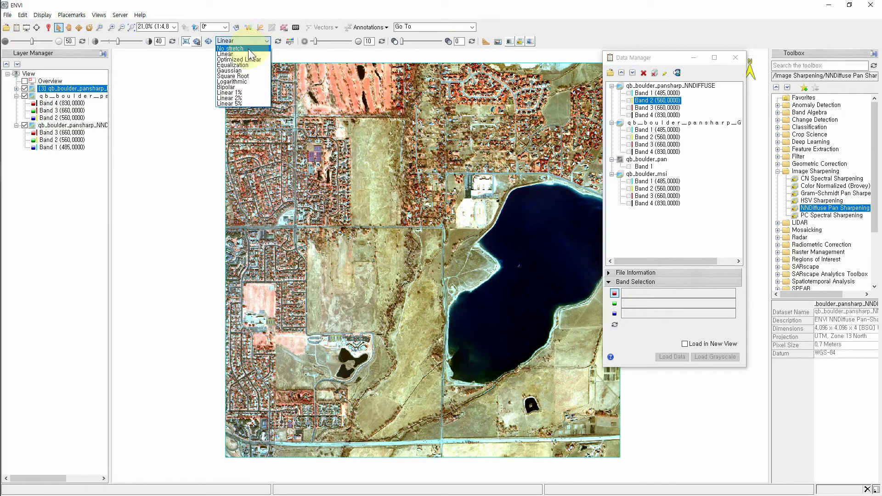
click(247, 49)
click(245, 43)
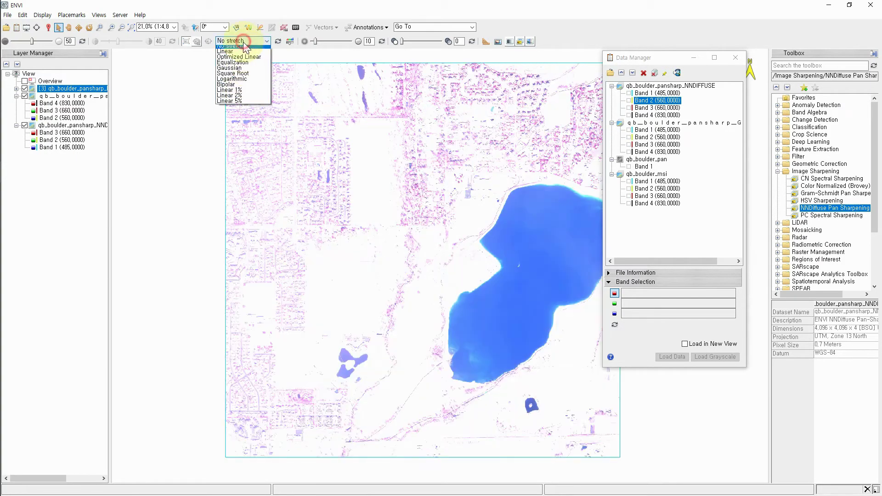
click(232, 79)
click(235, 41)
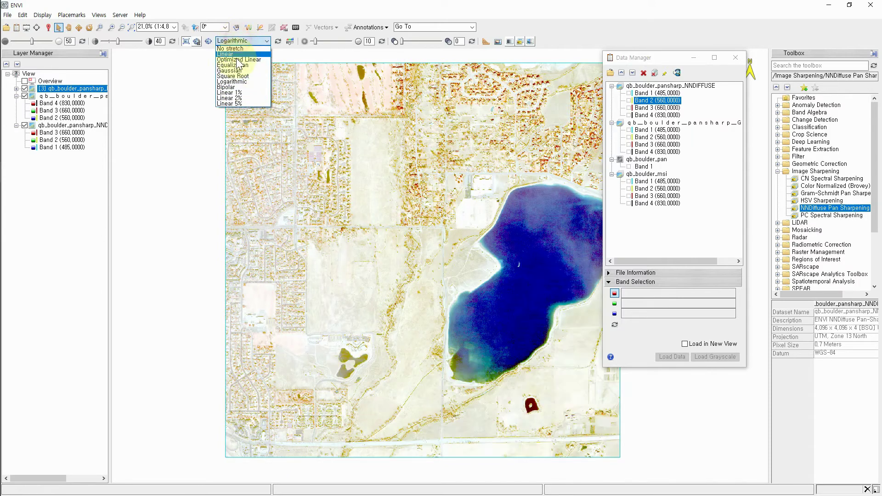
click(235, 91)
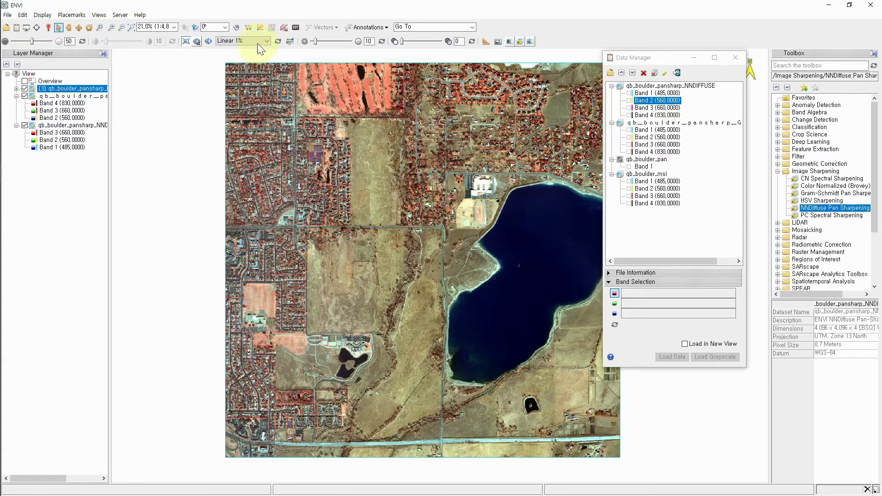
click(258, 43)
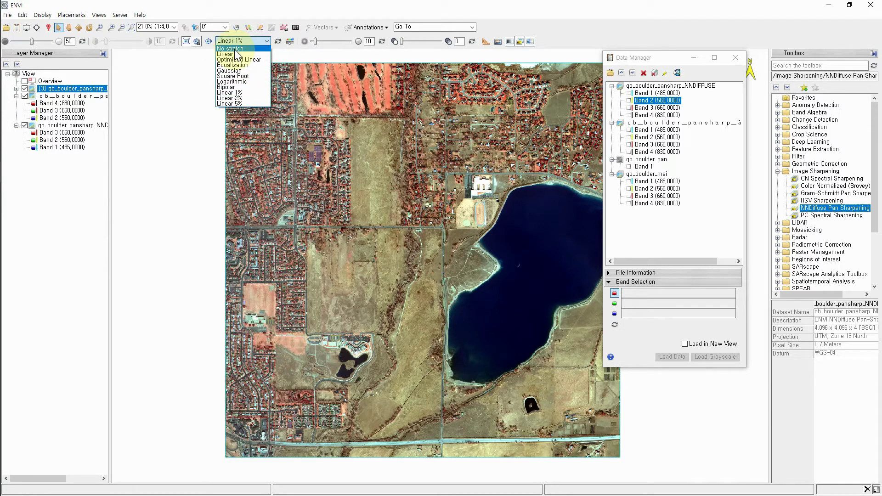
click(235, 49)
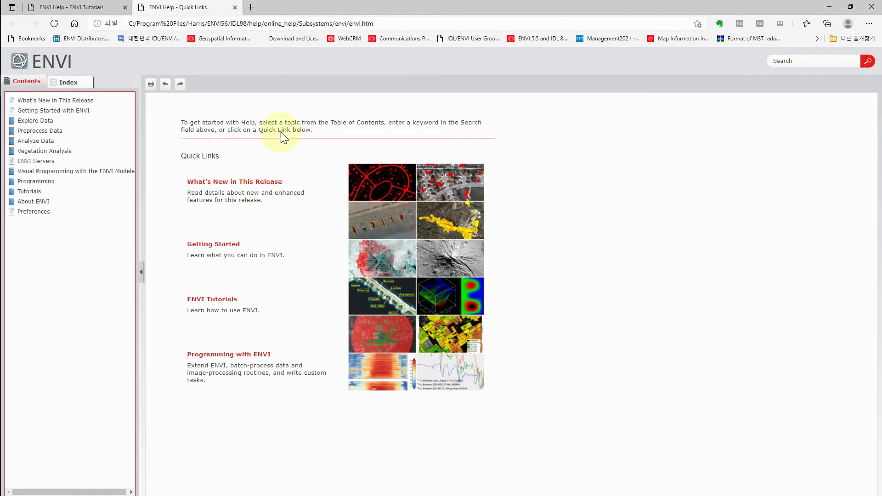
In the ENVI Help browser page, search for "Stretch" and open the Stretch Types Background topic
click(795, 58)
text(Stretch)
key(Return)
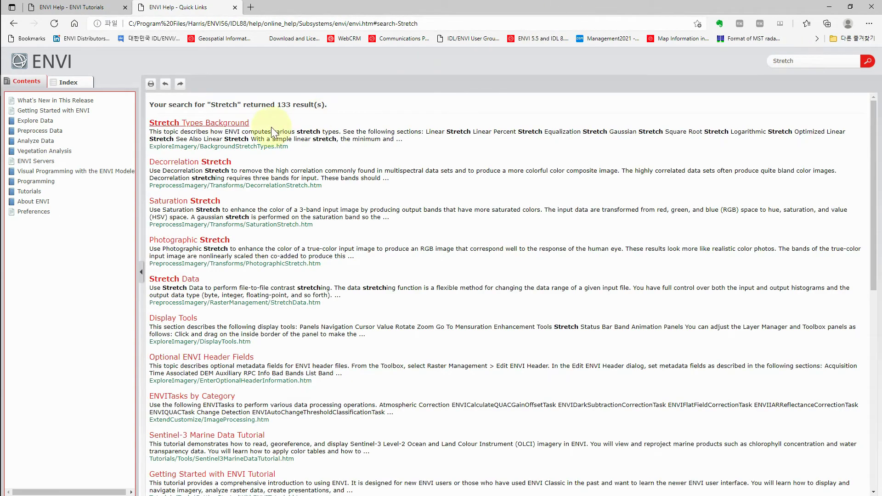
click(197, 124)
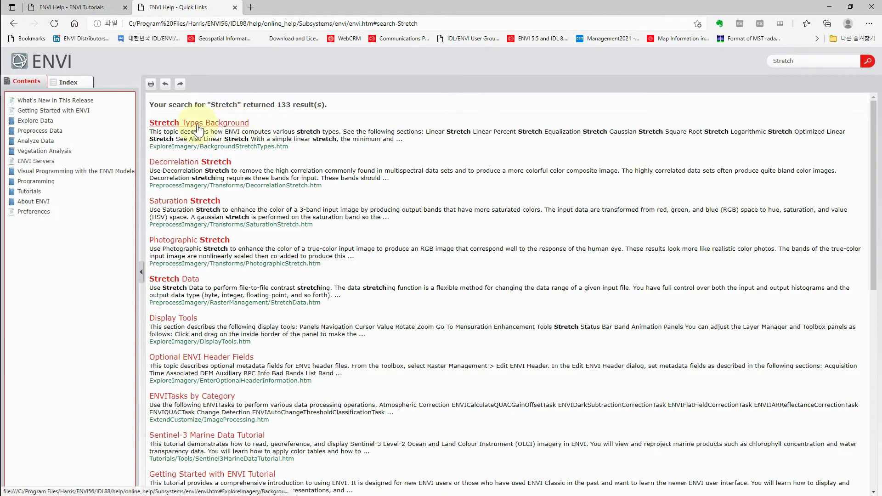
Read the Optimized Linear Stretch section of the Stretch Types Background topic, then switch back to ENVI
scroll(266, 223, down, 20)
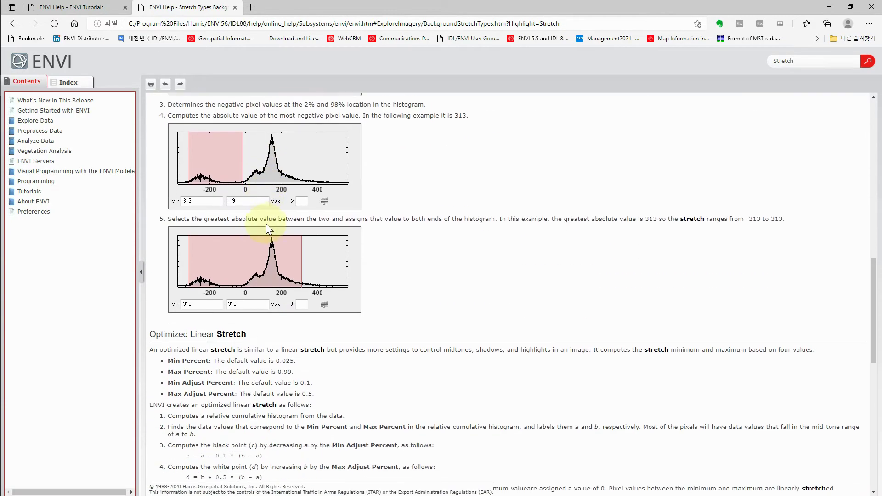
scroll(266, 223, up, 2)
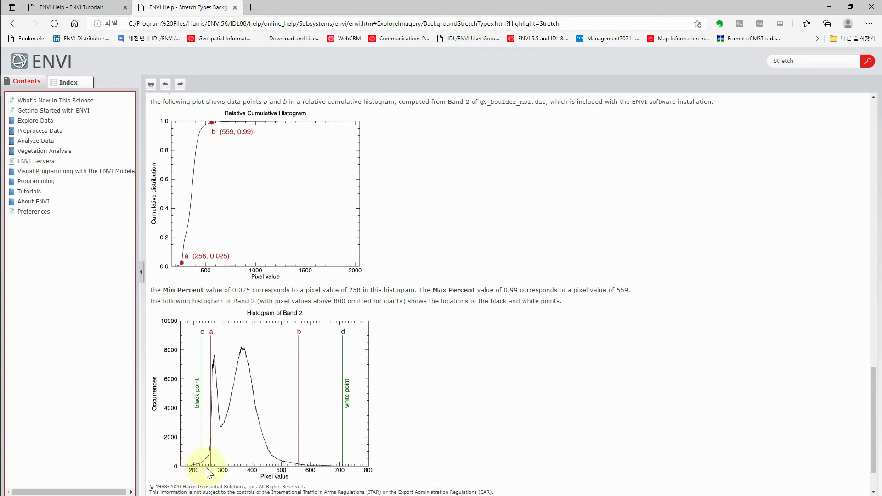
click(827, 7)
Apply the Linear 1%, Linear 2% and Linear 5% stretches in turn to the [3] NNDIFFUSE layer
click(243, 40)
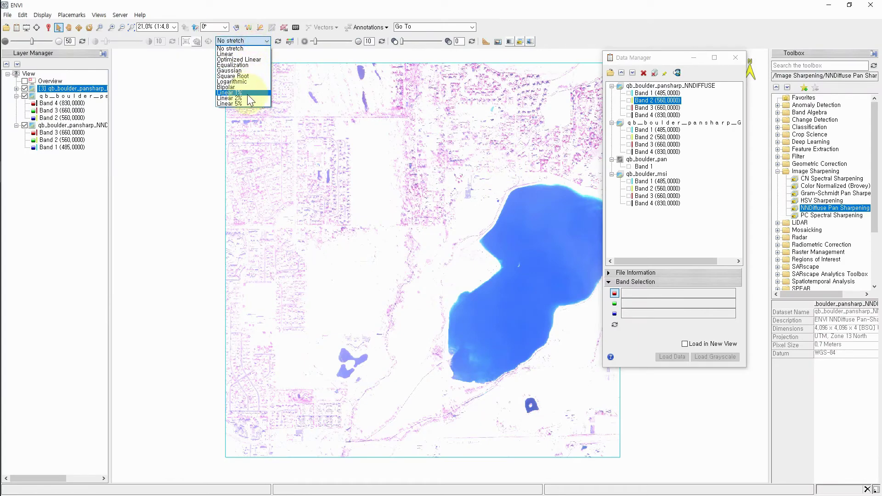
click(243, 95)
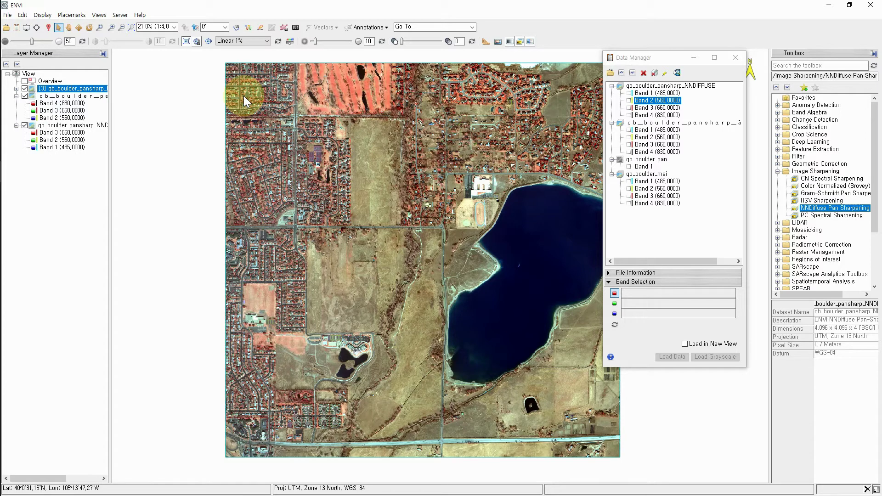
click(222, 42)
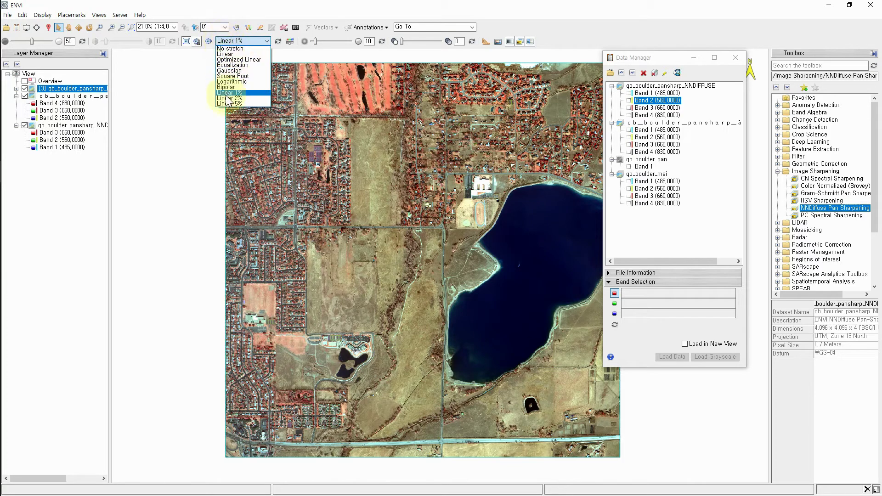
click(228, 98)
click(232, 42)
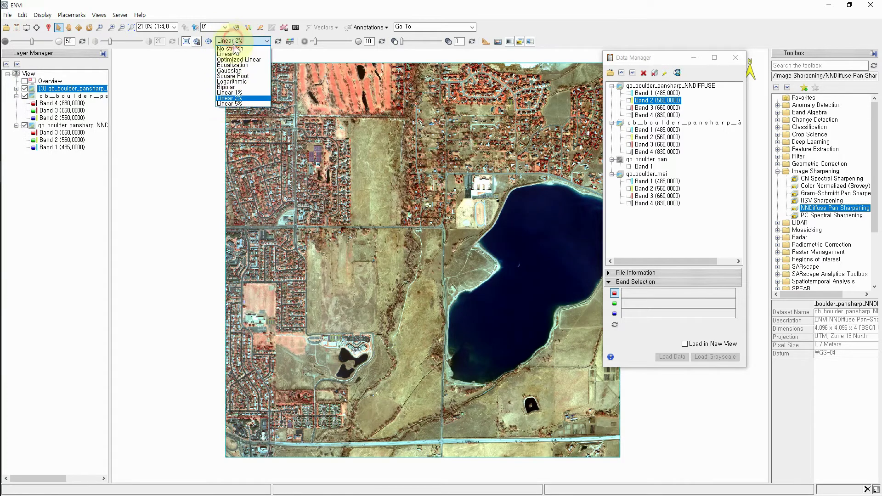
click(232, 103)
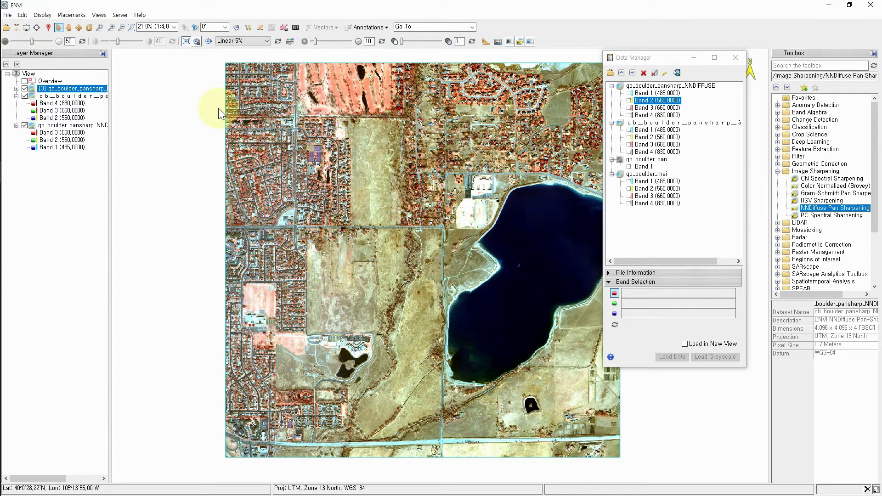
Open the Histogram Stretch dialog for the layer and narrow the red channel's stretch range to about 165–509
click(290, 41)
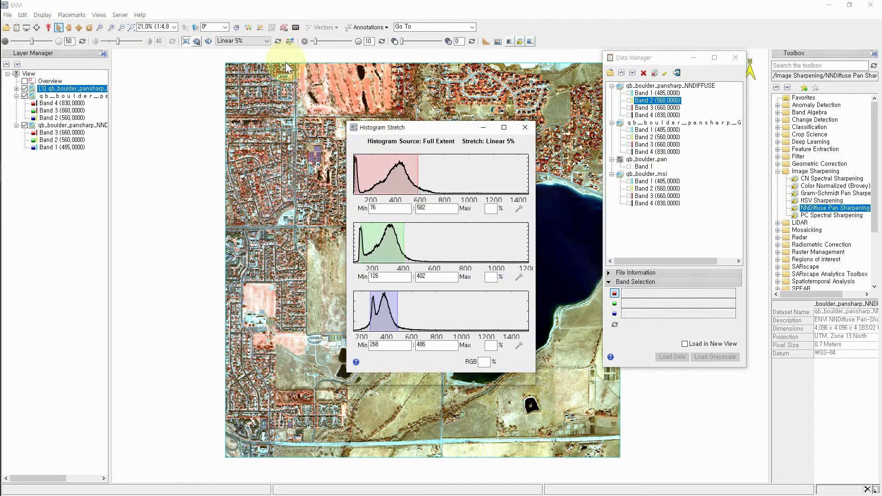
drag(436, 133, 376, 113)
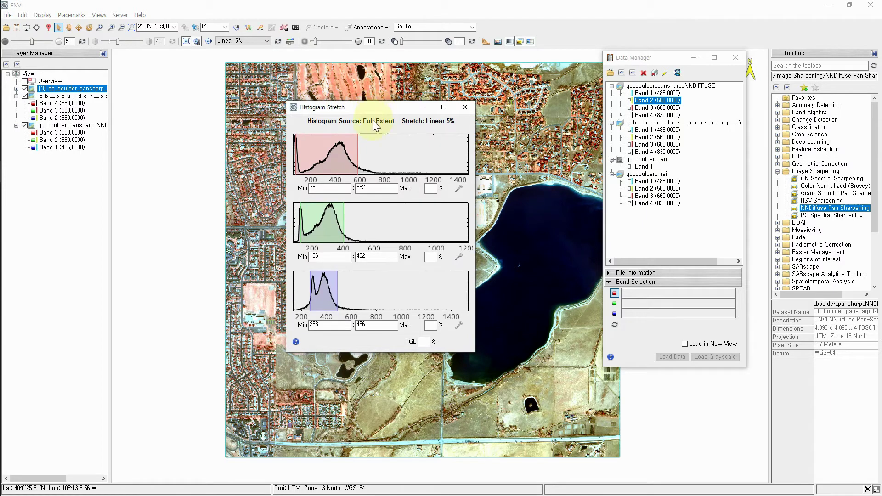
click(238, 42)
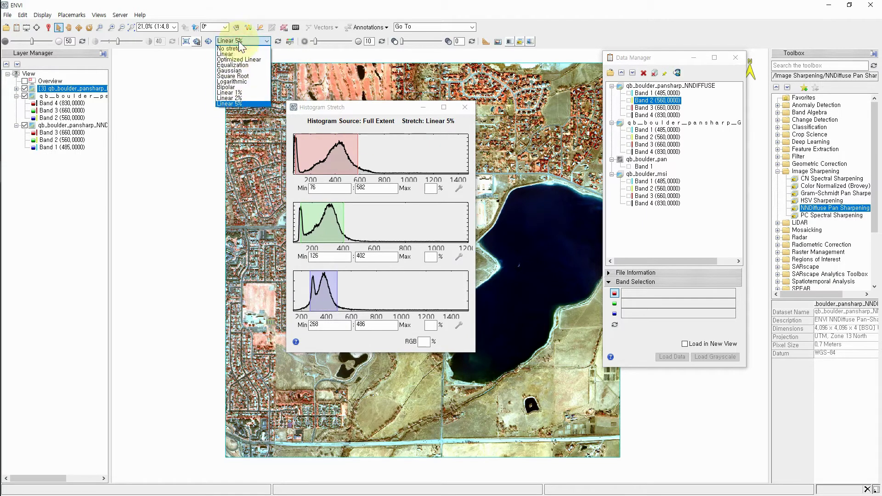
click(238, 69)
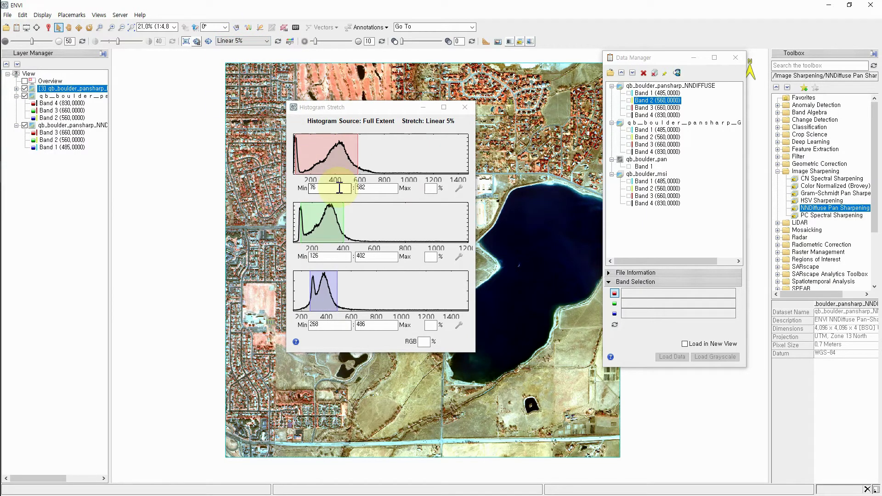
drag(294, 170, 306, 170)
drag(357, 160, 349, 160)
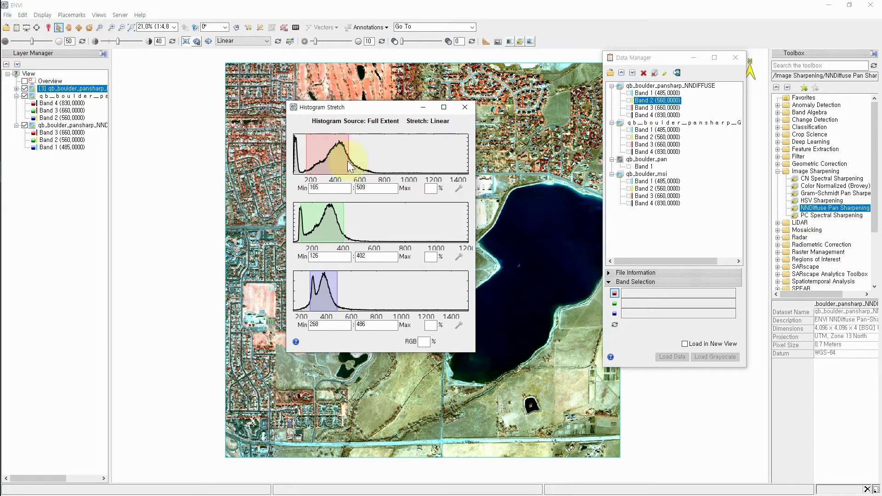
double_click(313, 188)
double_click(366, 188)
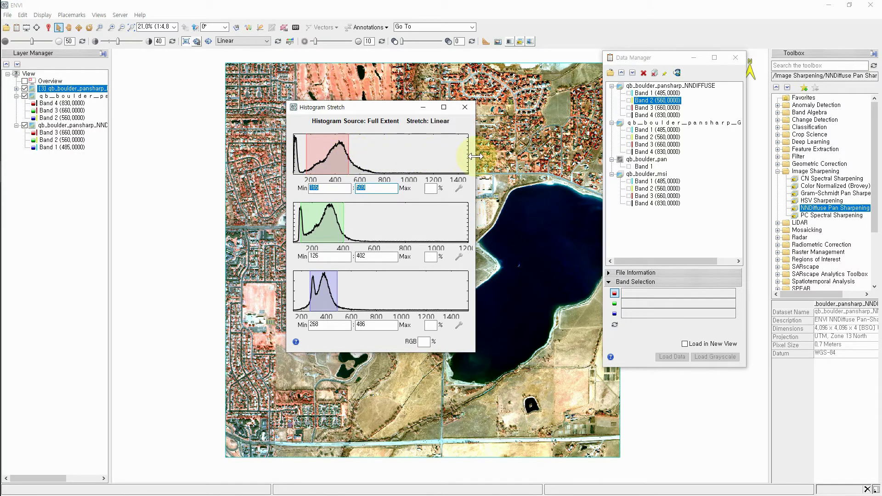
Adjust the histogram ranges to about 113–581 for red, 187–407 for green and 317–439 for blue, and close the dialog
drag(308, 222, 333, 222)
drag(312, 275, 331, 295)
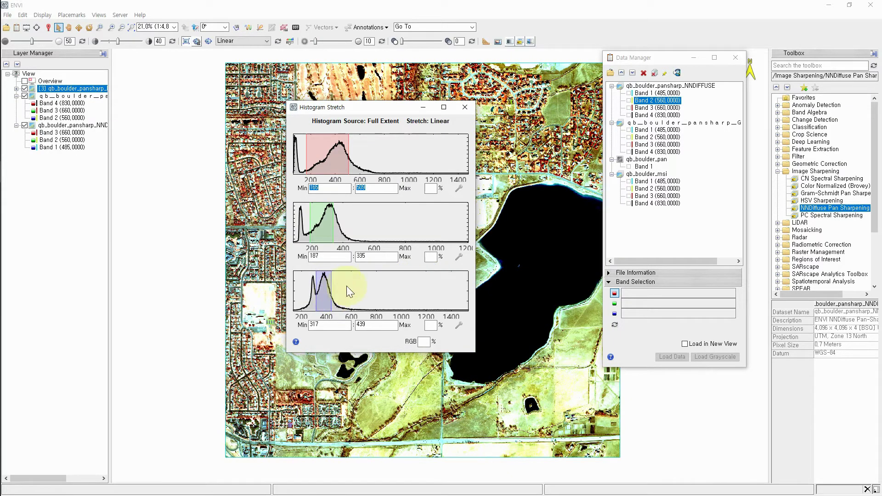
drag(306, 157, 357, 157)
drag(340, 224, 344, 221)
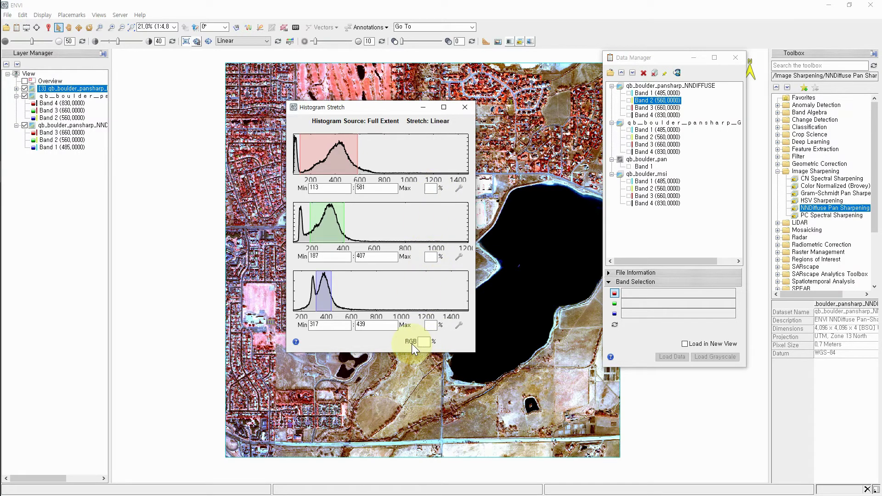
click(464, 106)
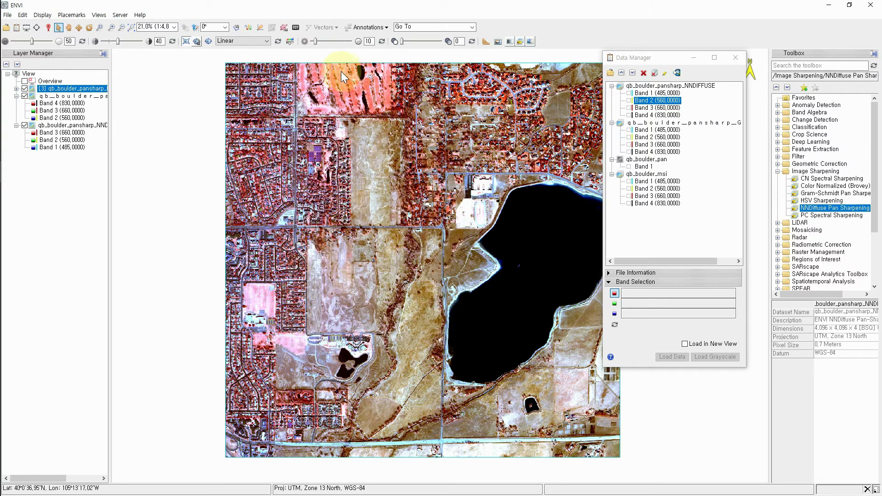
Stretch the [3] NNDIFFUSE layer on the current view extent around the road between the fields
click(199, 44)
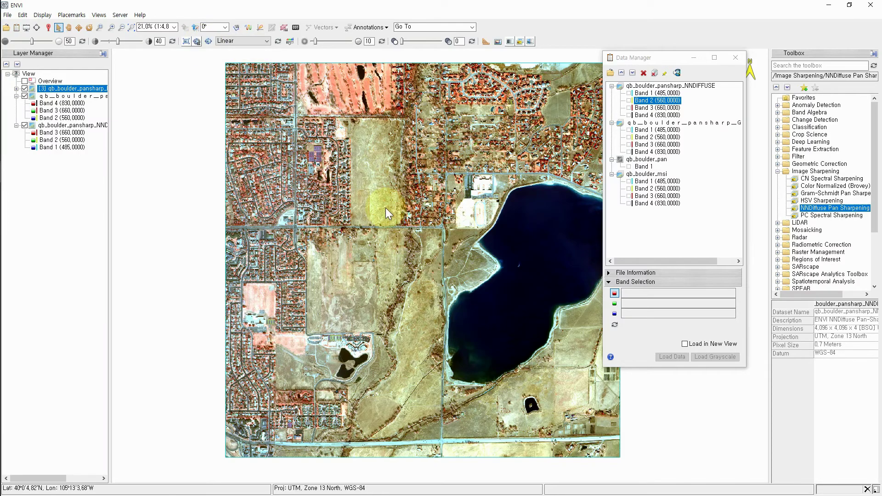
scroll(394, 219, up, 5)
scroll(395, 222, up, 6)
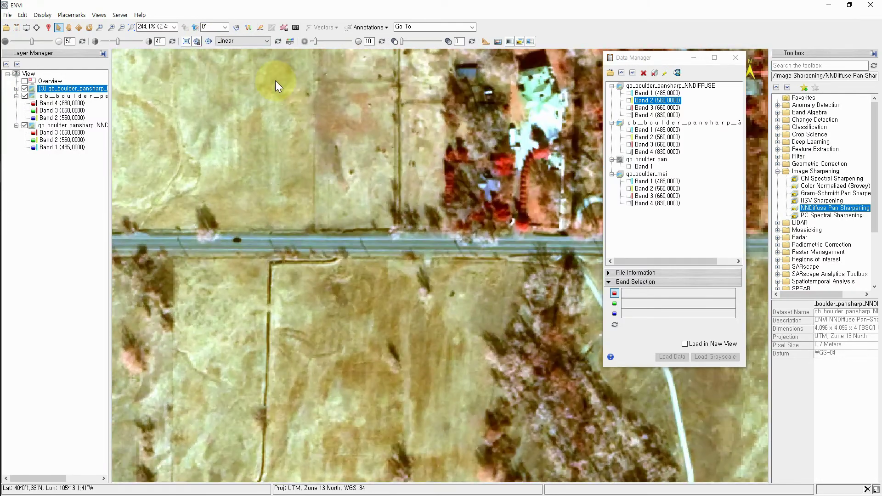
click(208, 41)
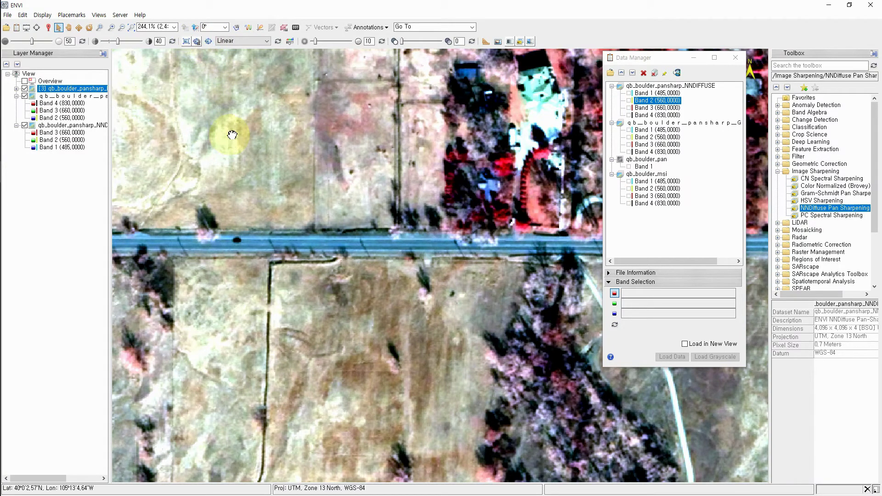
Examine how the view-extent stretch renders the surrounding fields and residential areas at different zoom levels
drag(231, 132, 429, 338)
drag(481, 177, 286, 257)
drag(338, 150, 439, 315)
drag(228, 162, 316, 232)
scroll(307, 288, up, 1)
scroll(307, 288, down, 6)
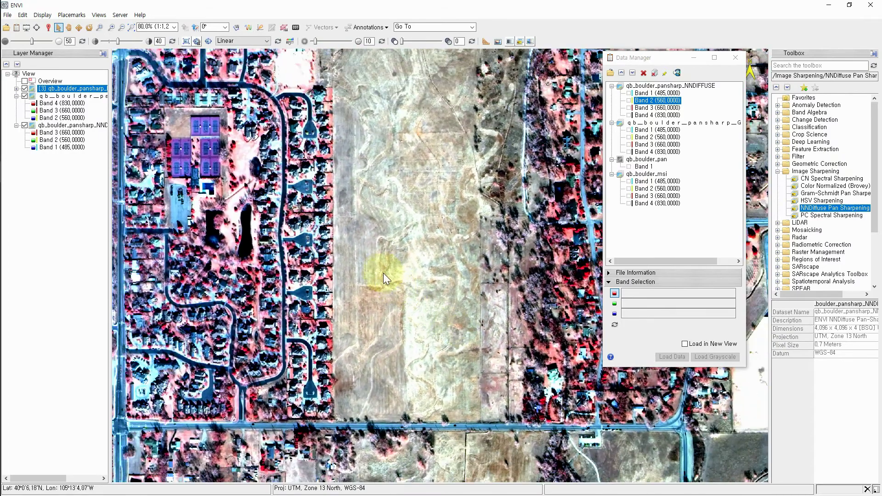
drag(472, 305, 391, 242)
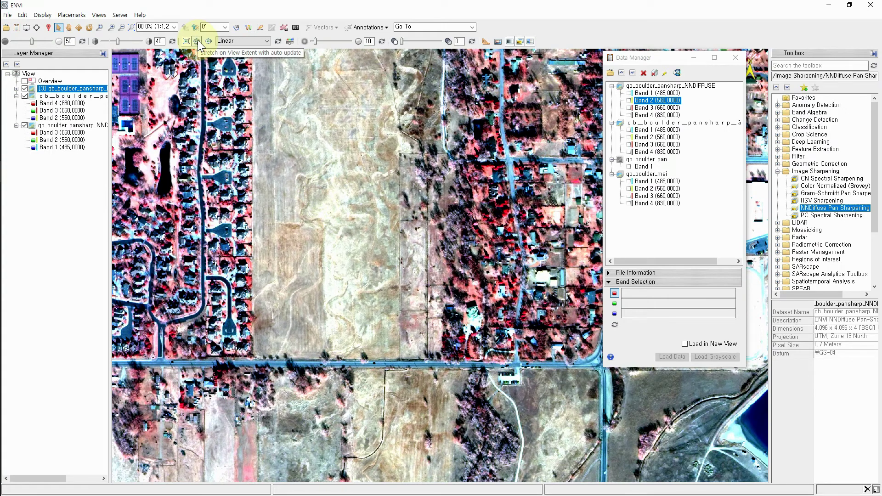
Turn on Stretch on View Extent with auto update and check the large open field at several zoom levels
click(197, 44)
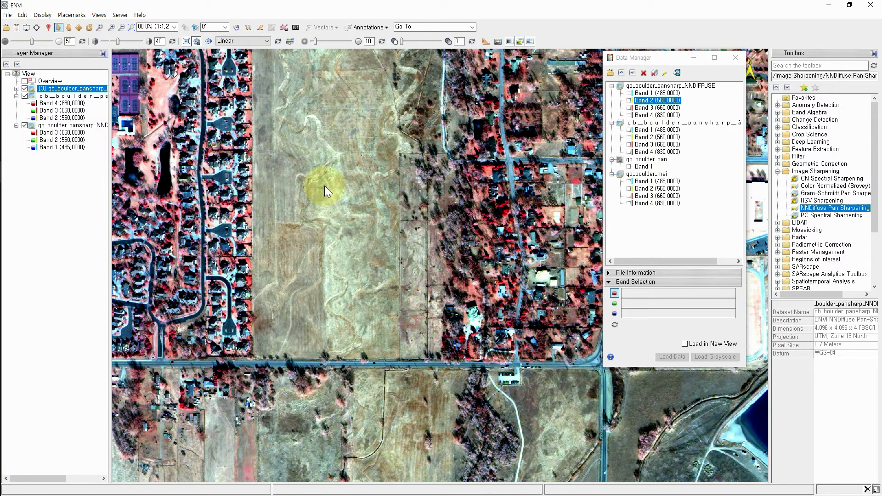
scroll(321, 188, down, 1)
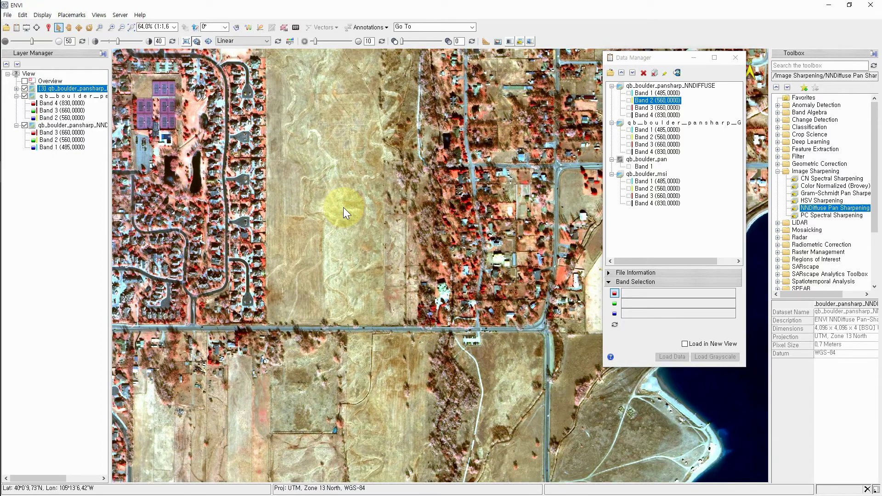
scroll(343, 208, up, 3)
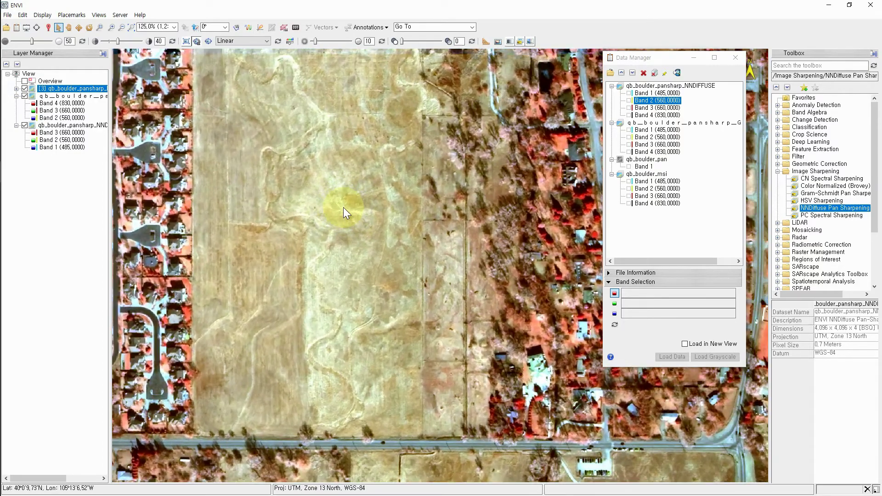
scroll(343, 208, up, 1)
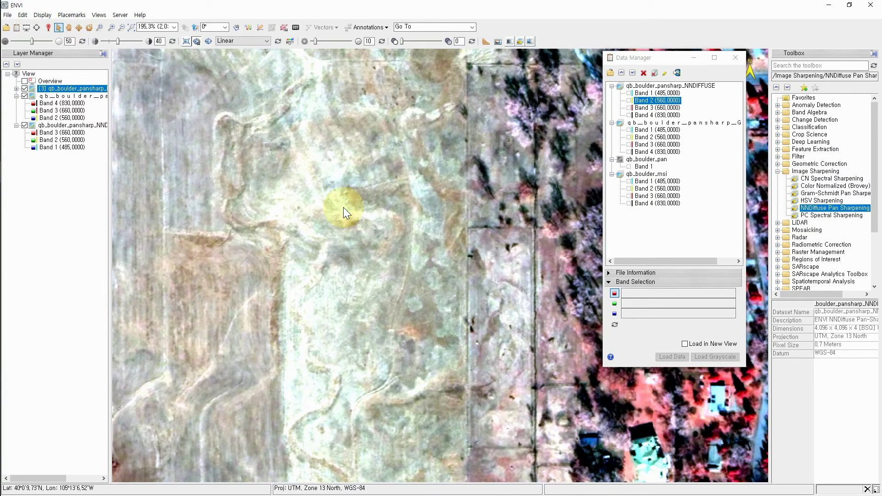
scroll(343, 208, down, 3)
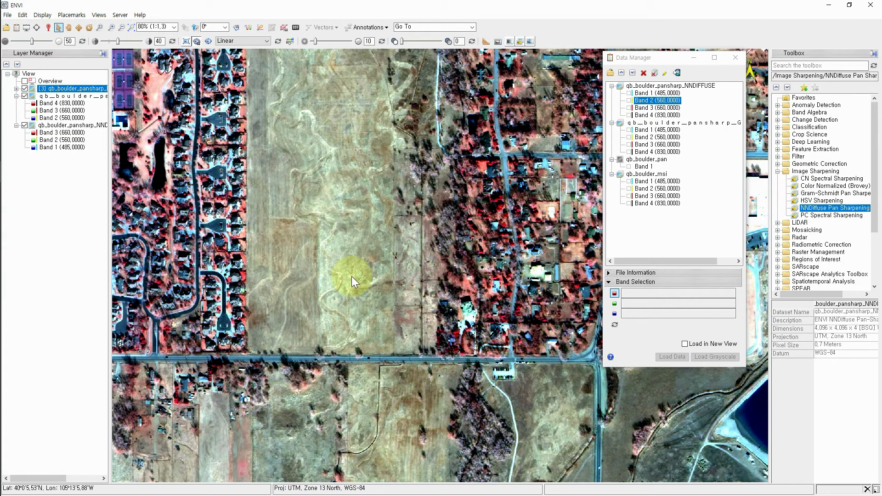
Compare the full-extent stretch with the view-extent stretch on a close-up of the open field, ending on view extent
scroll(352, 276, up, 4)
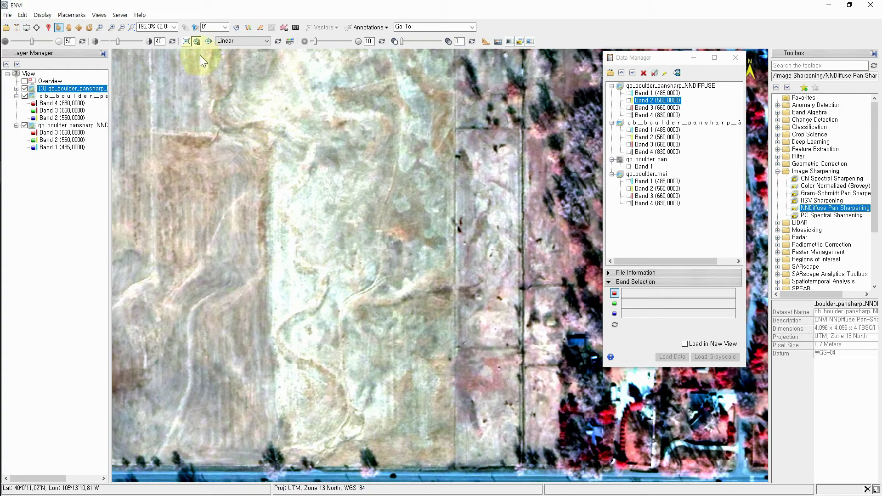
click(185, 41)
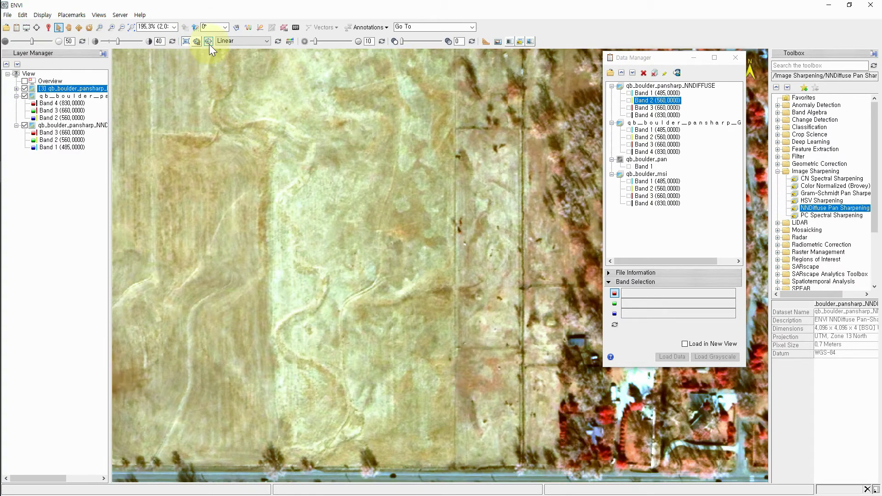
click(209, 42)
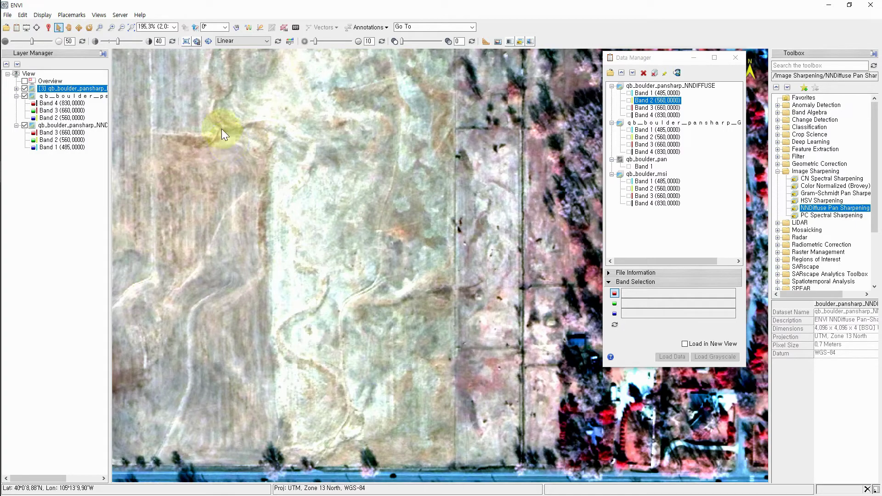
Open the shapefile qb_boulder_msi_vectors.shp from the ENVI56 data folder over the Boulder images
click(8, 15)
click(19, 25)
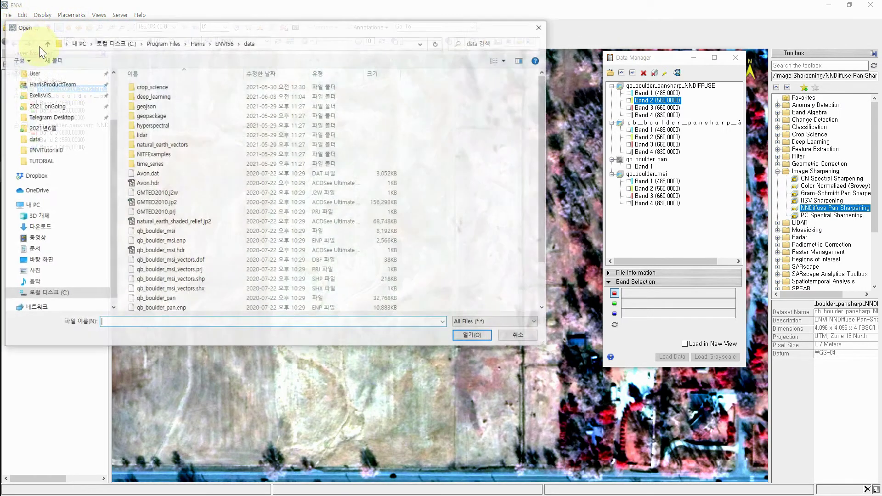
click(177, 279)
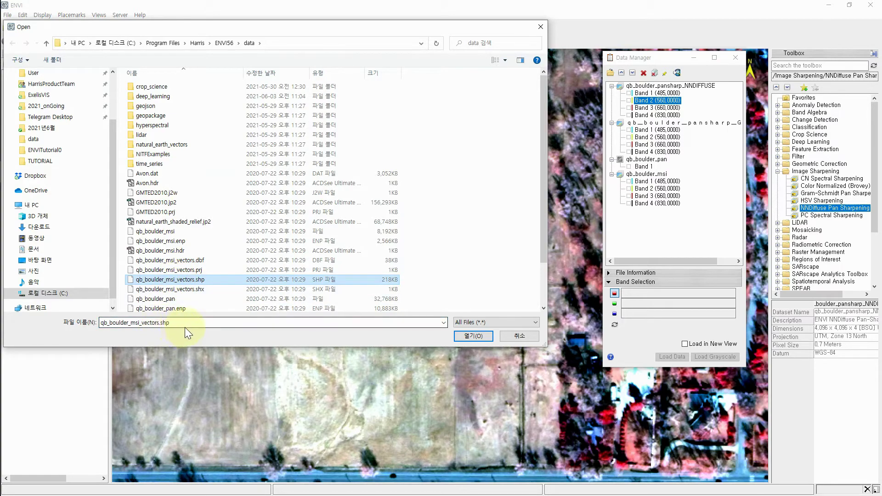
click(472, 336)
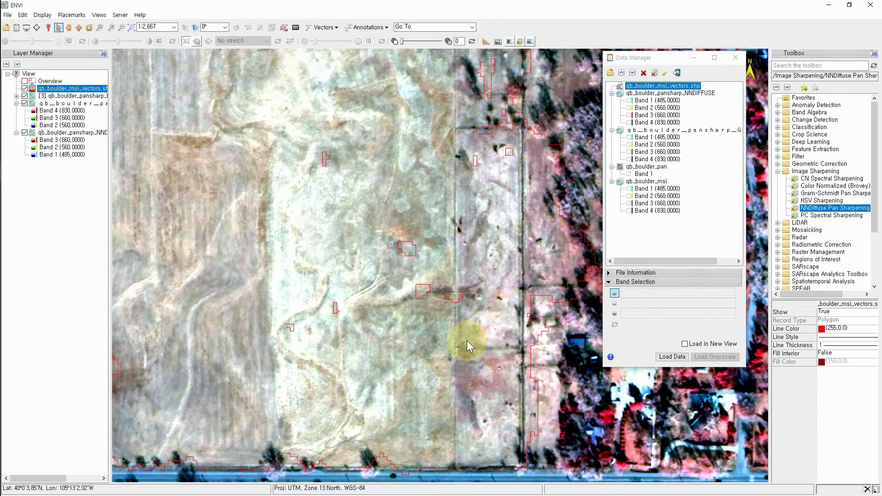
Select the vector polygon that outlines the large open field east of the residential area
scroll(458, 278, down, 5)
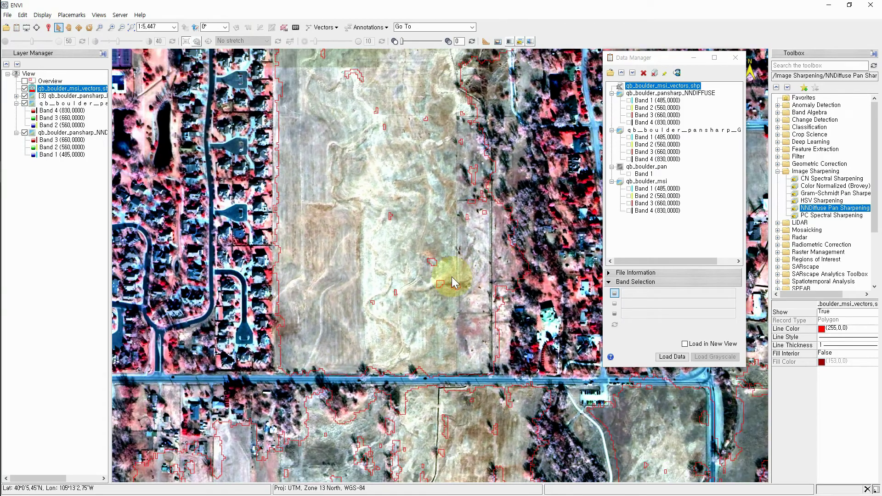
scroll(451, 277, down, 2)
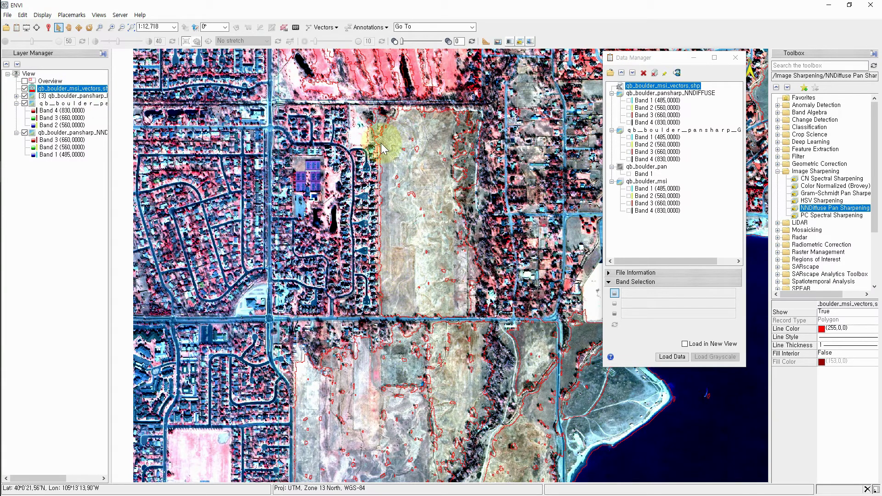
click(379, 143)
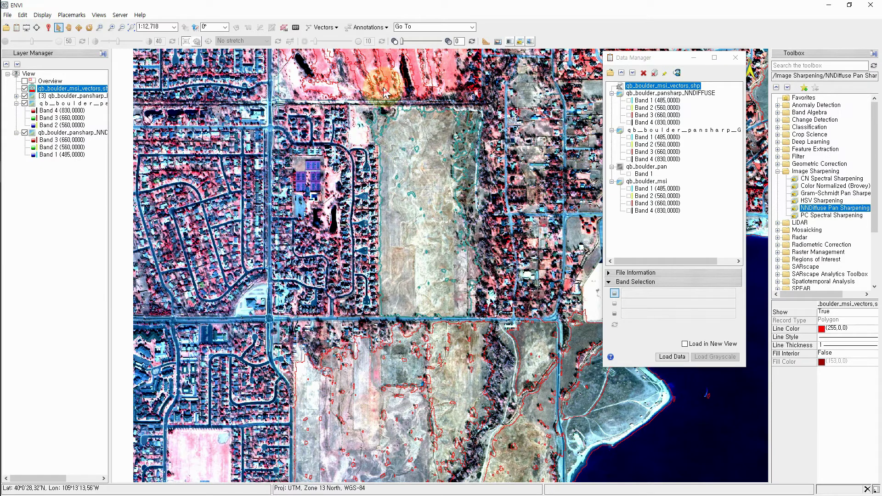
Clear the vector polygon selection and widen the Layer Manager enough to read the full layer names
click(360, 117)
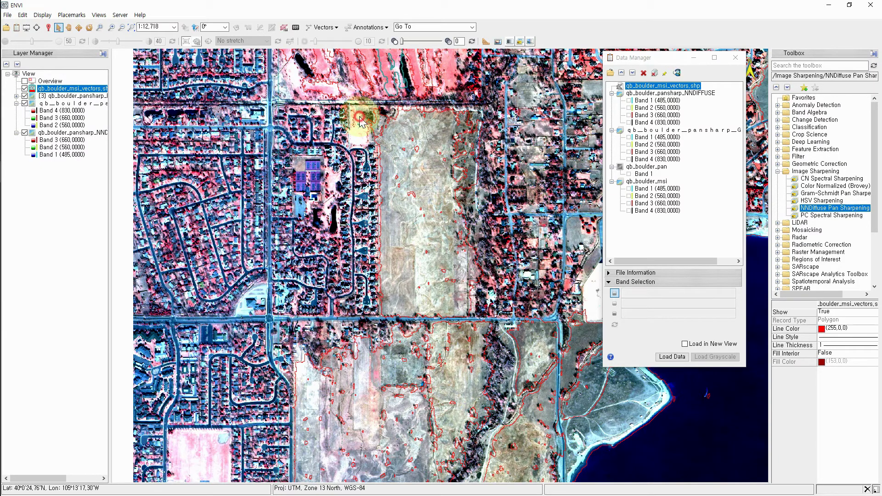
click(352, 136)
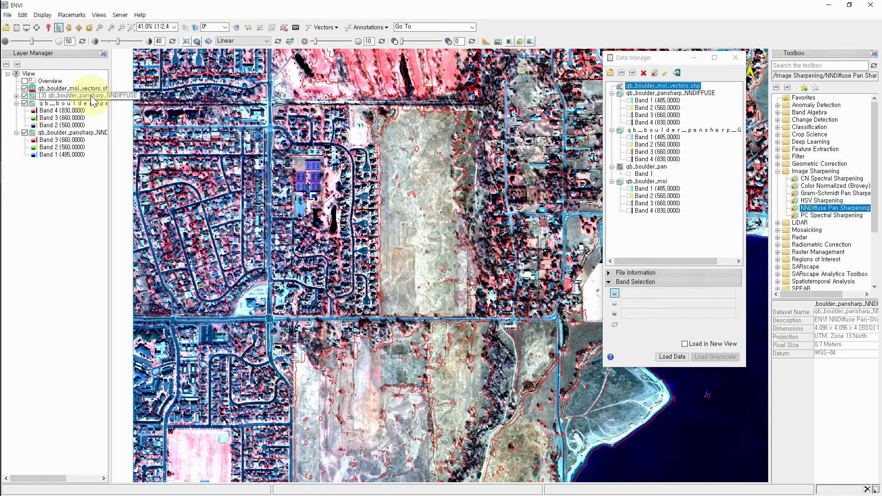
drag(111, 127, 138, 131)
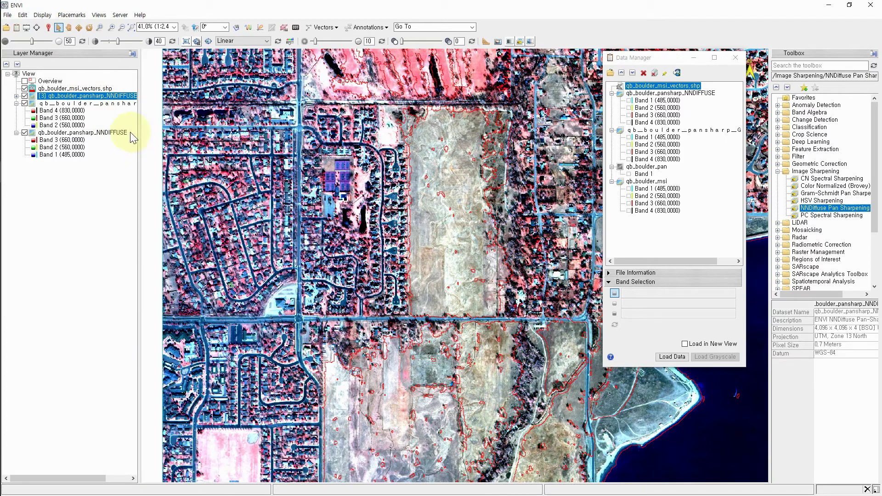
Apply the Linear 2% stretch to the uppermost qb_boulder_pansharp_NNDIFFUSE layer
click(112, 97)
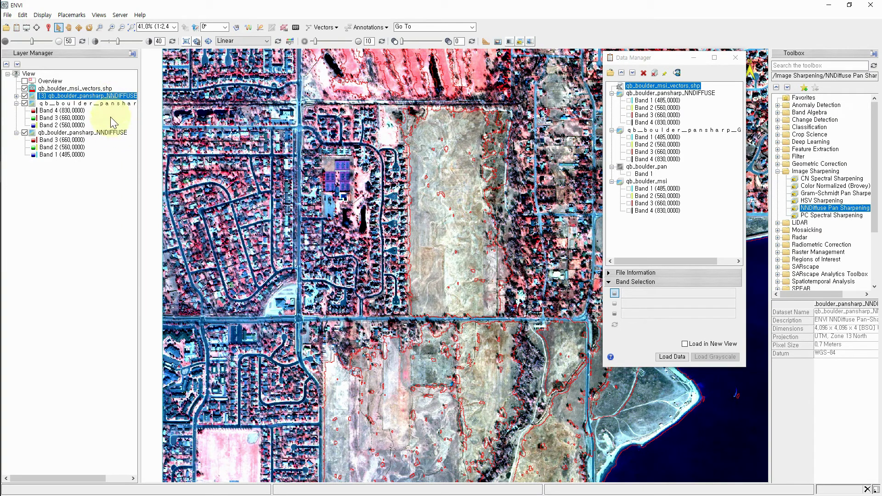
click(240, 41)
click(226, 99)
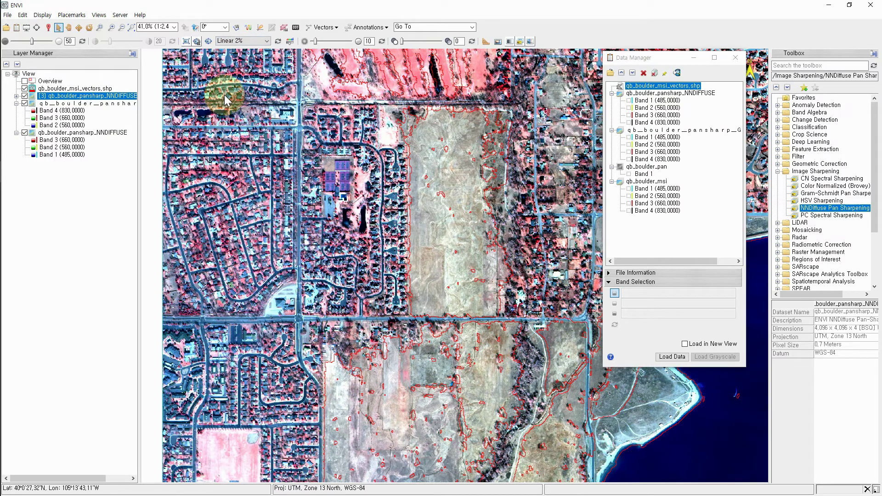
Check whether stretch types are available for the vector layer, compared with the uppermost NNDiffuse image layer, keeping Linear 2%
click(85, 88)
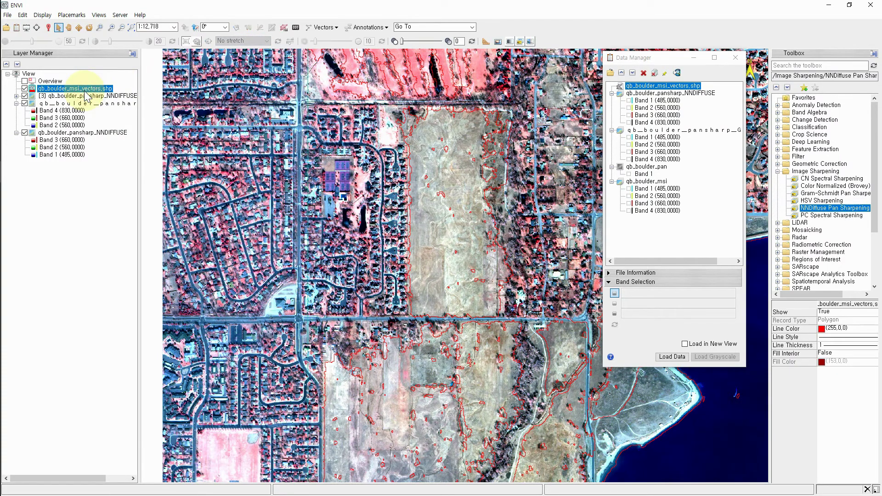
click(232, 71)
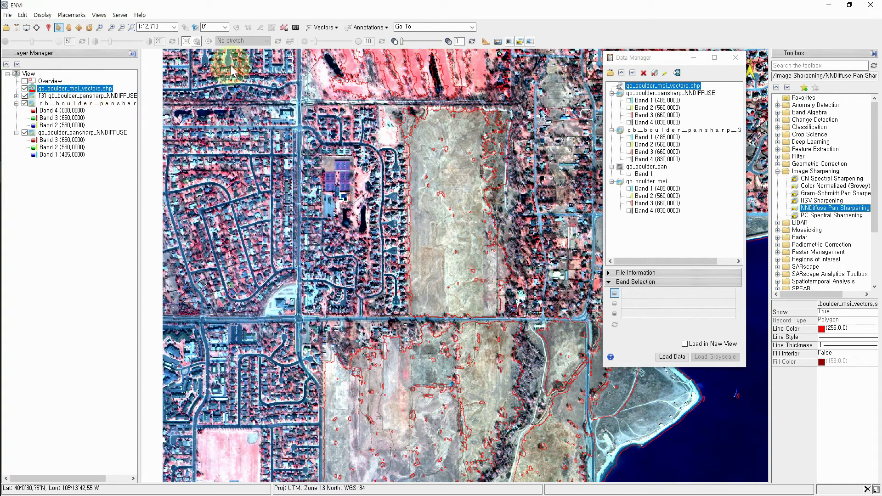
click(251, 42)
click(253, 43)
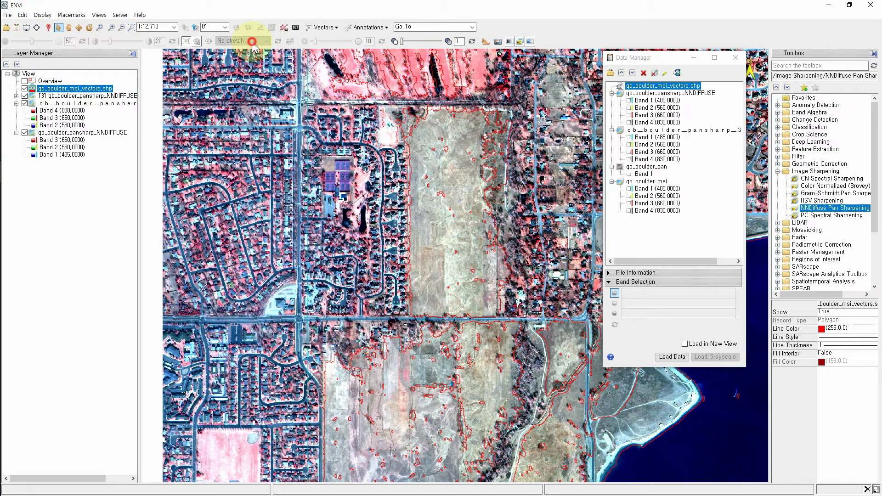
click(106, 96)
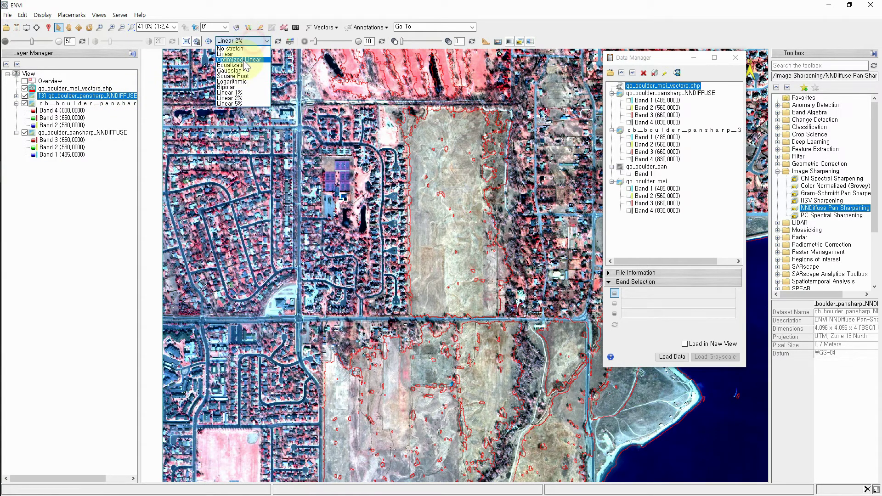
click(231, 98)
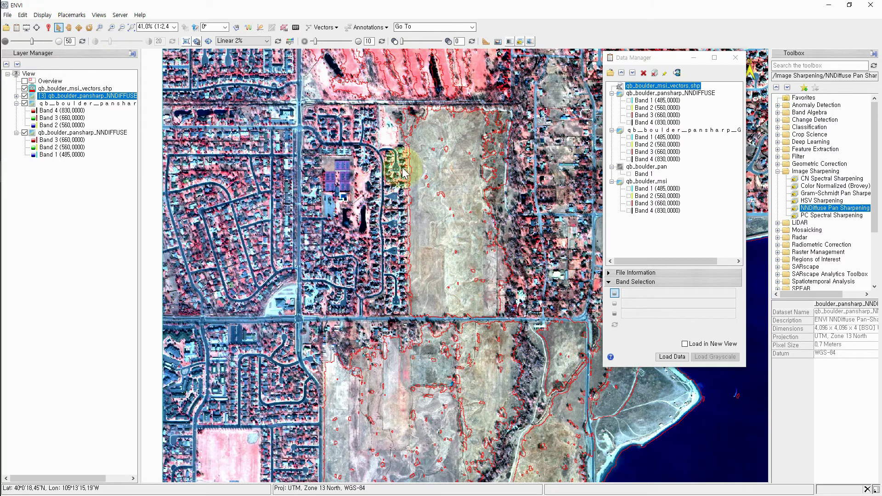
In the properties of qb_boulder_msi_vectors.shp, set the line color of CLASS_ID value 1 to light yellow (255,255,116)
click(84, 89)
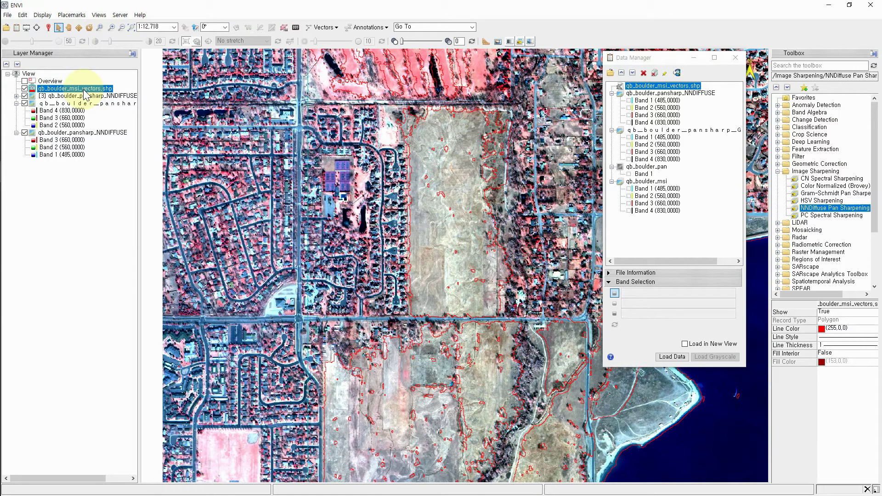
right_click(85, 91)
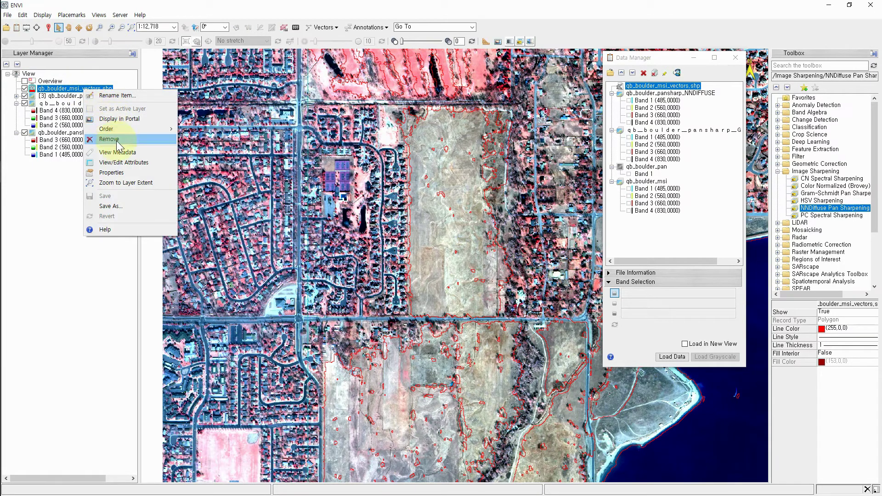
click(114, 173)
drag(388, 160, 596, 73)
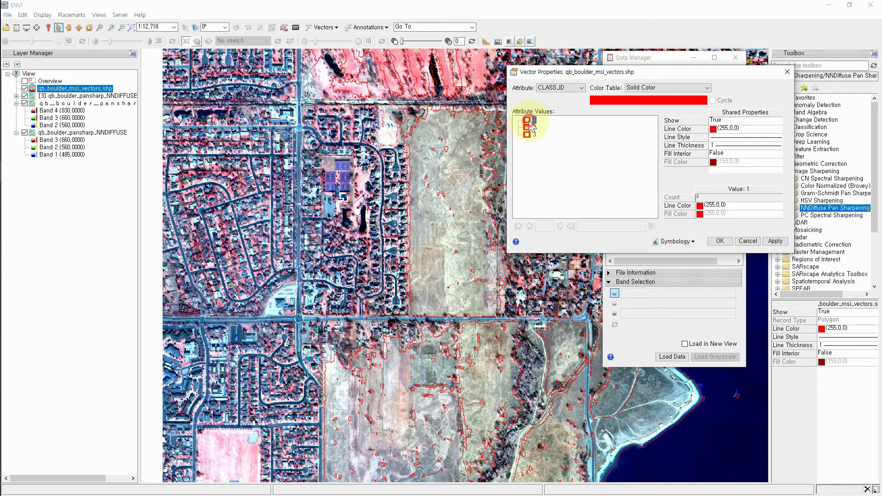
click(723, 205)
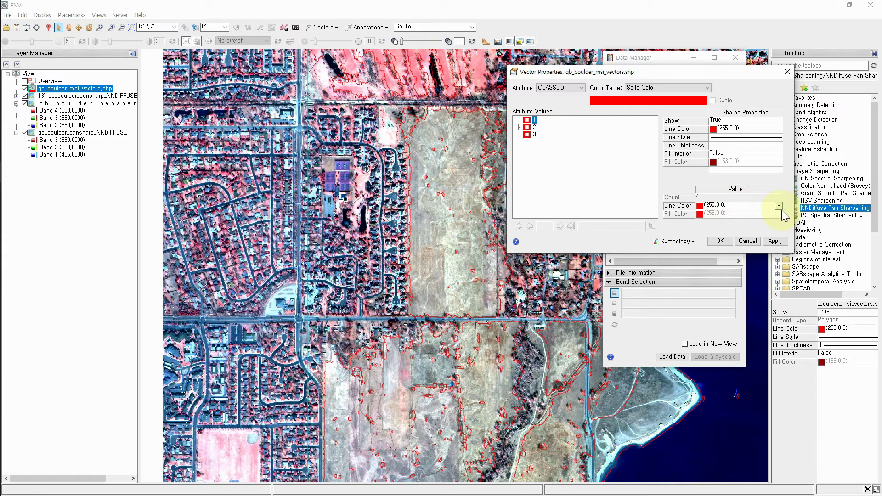
click(778, 206)
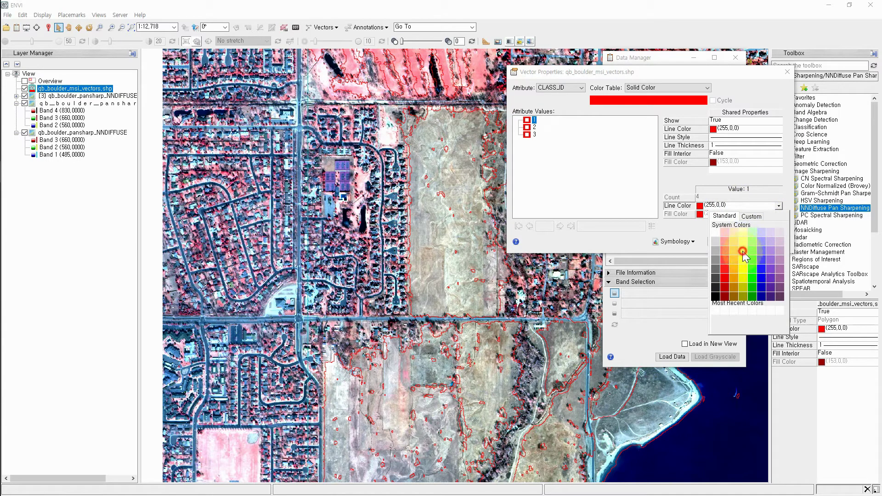
click(742, 255)
Set the line color of CLASS_ID value 2 to light purple (187,140,187)
click(535, 127)
click(752, 208)
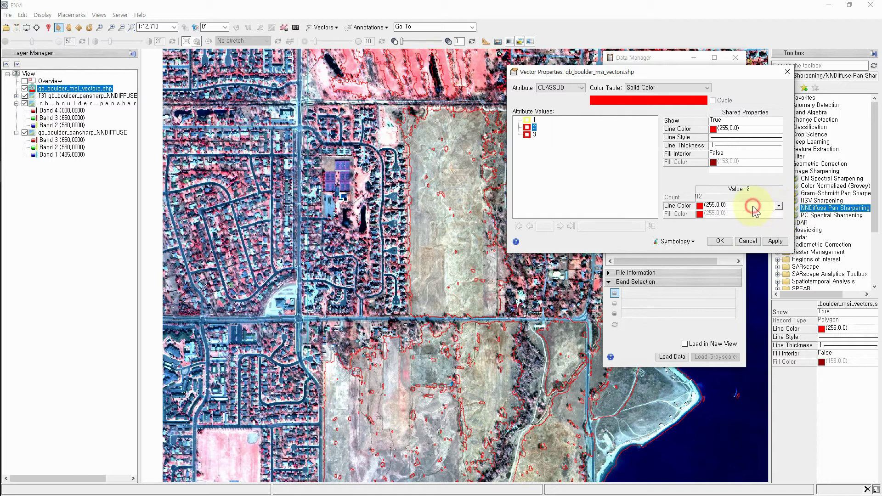
click(779, 206)
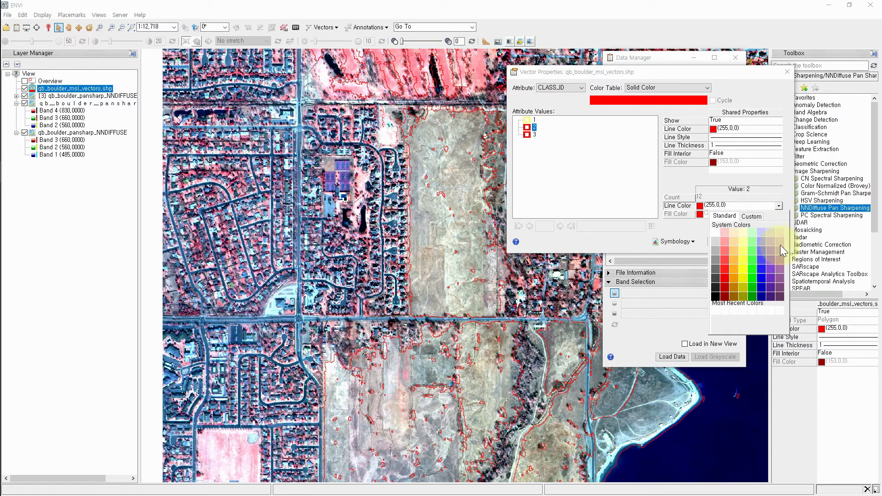
click(779, 261)
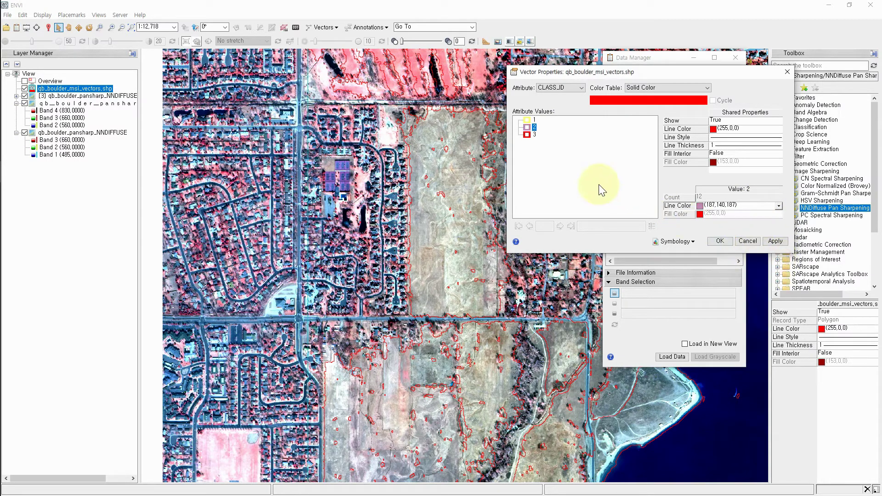
Set the line color of CLASS_ID value 3 to orange (255,175,29)
click(535, 135)
click(737, 208)
click(779, 205)
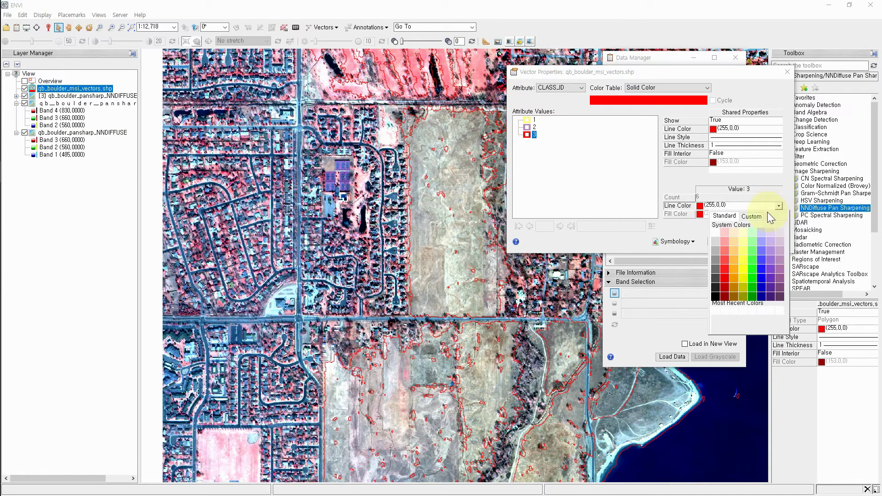
click(736, 266)
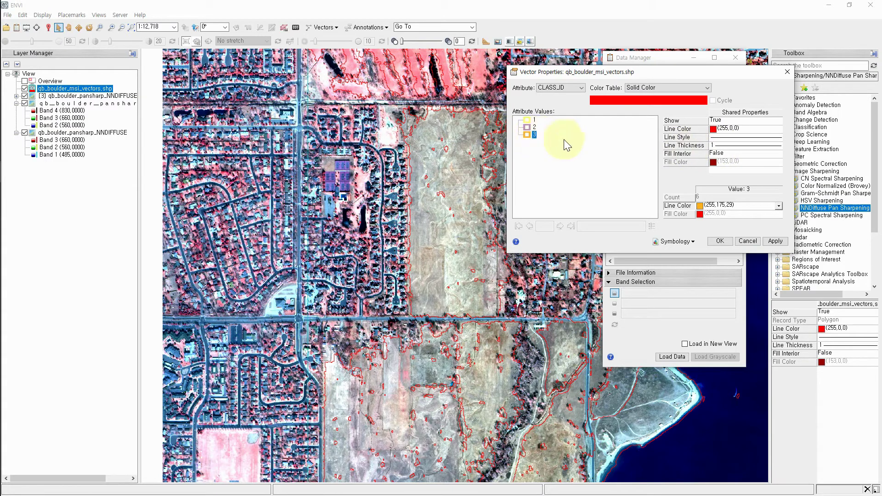
Set the shared line thickness of the vectors to 3 and apply the new symbology to the layer
click(735, 145)
click(778, 146)
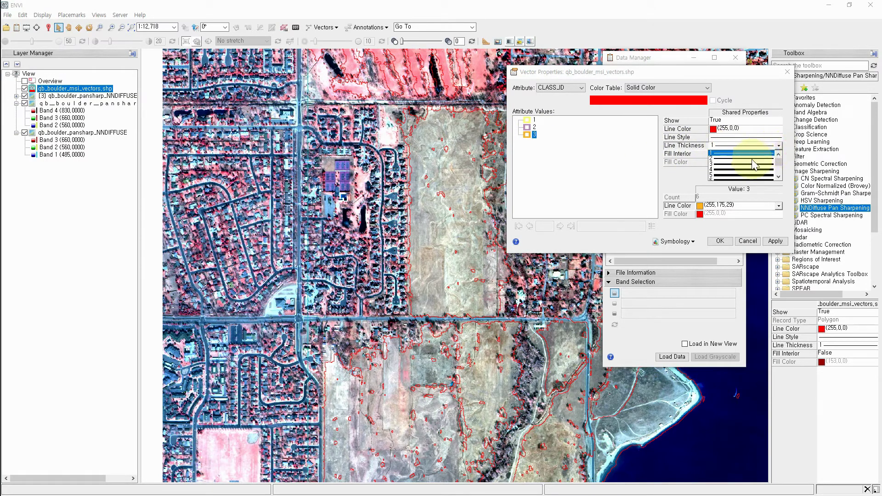
click(732, 164)
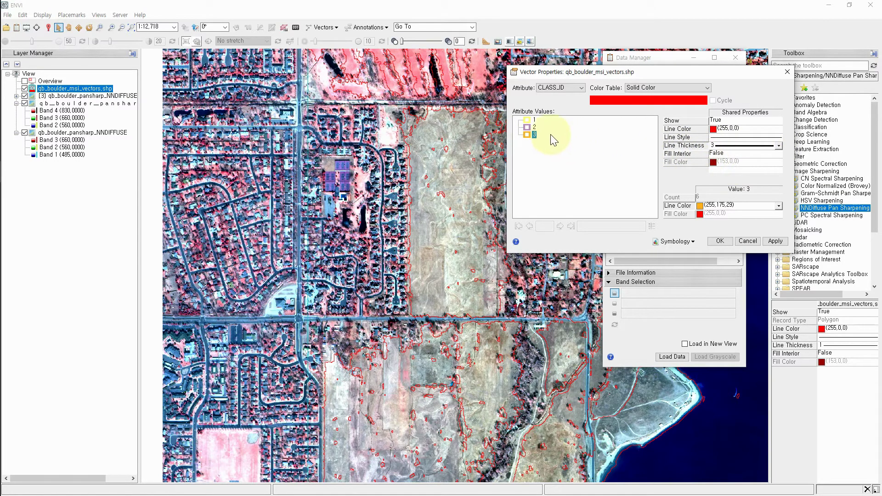
click(533, 127)
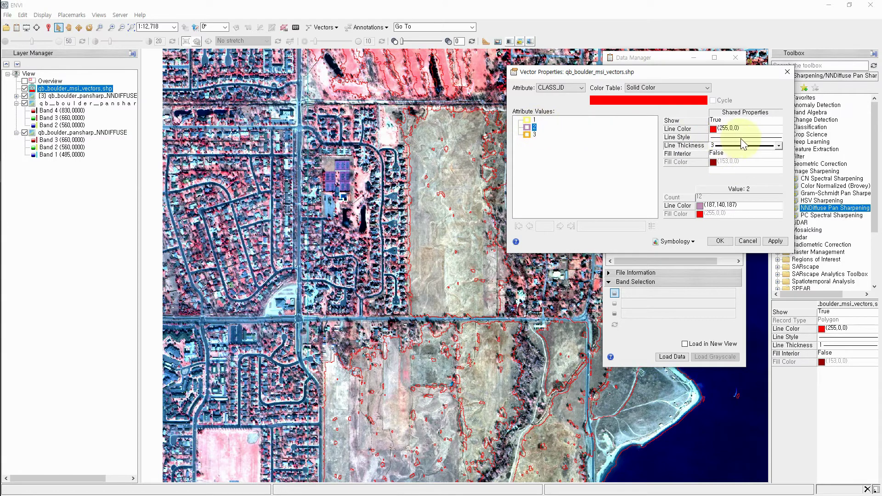
click(775, 241)
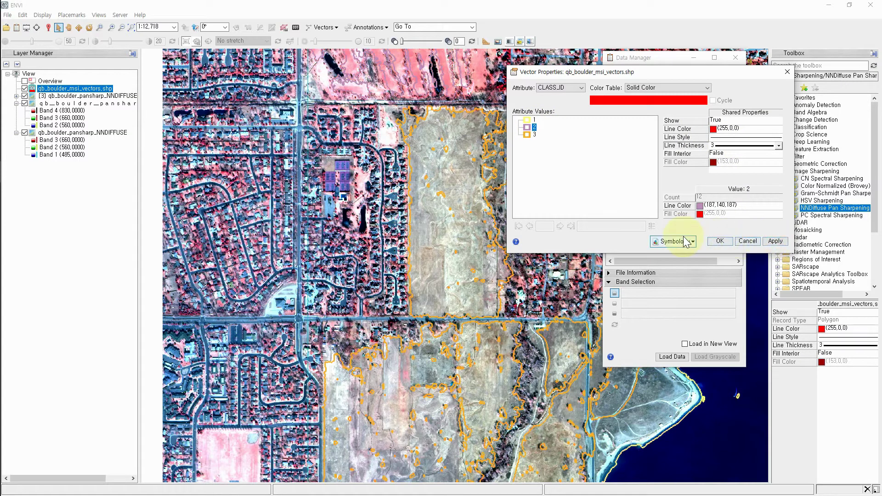
click(532, 120)
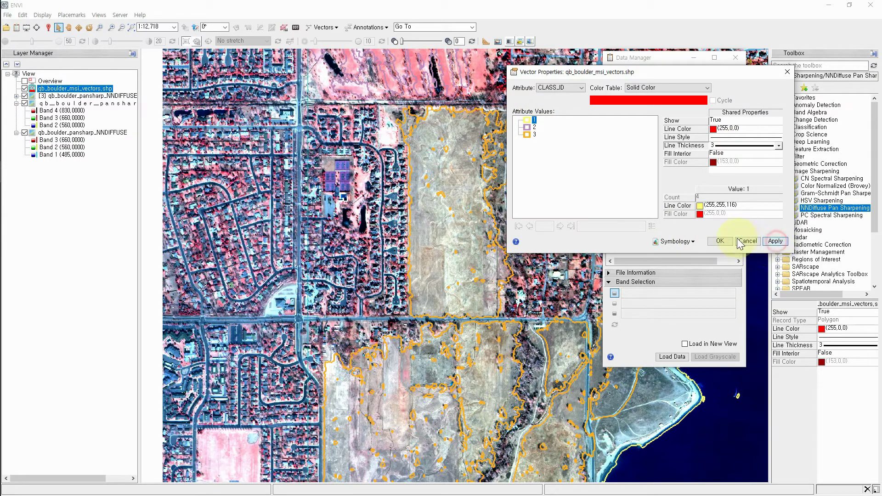
click(720, 241)
Reopen the vector layer's properties and change the line color of CLASS_ID value 2 to dark red (196,0,0)
scroll(468, 224, down, 1)
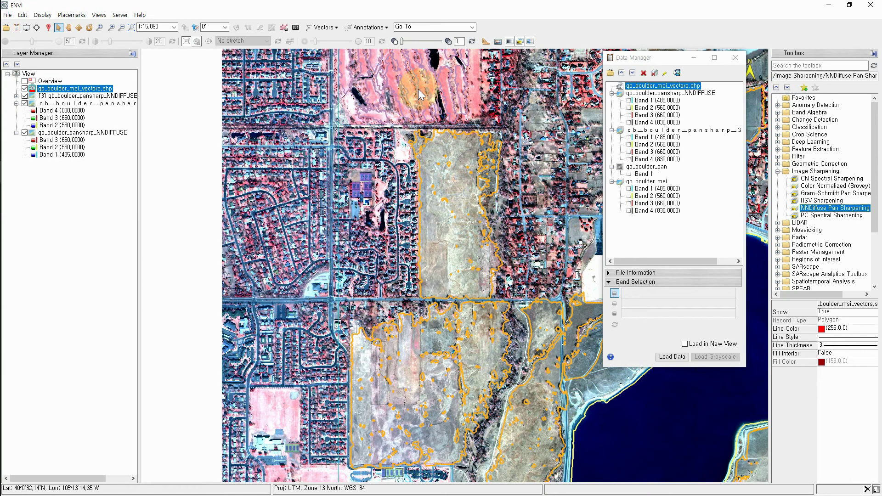
right_click(98, 89)
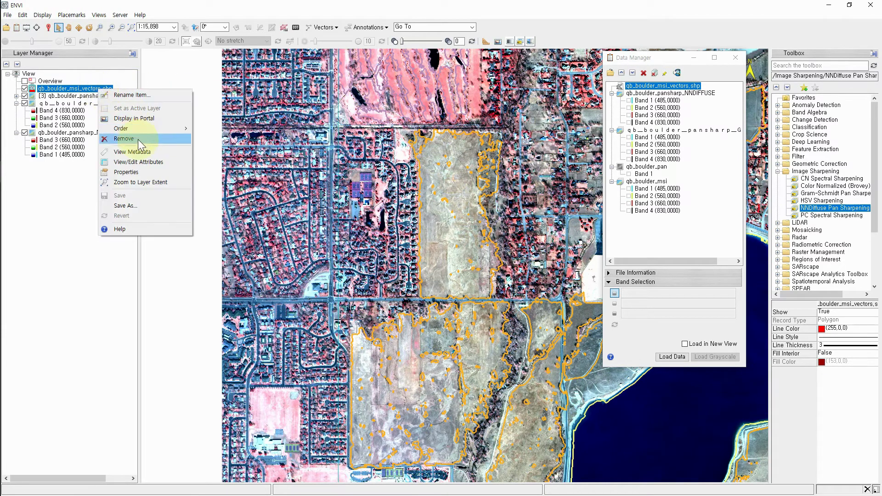
click(136, 176)
click(321, 216)
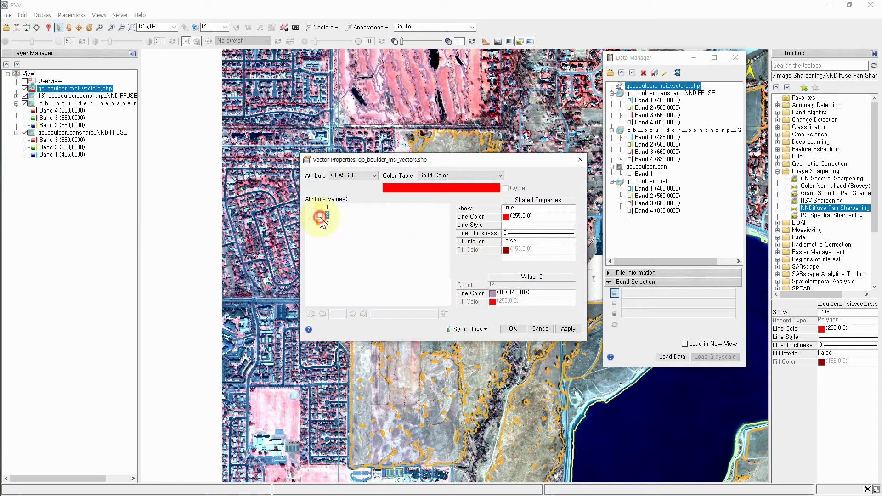
click(571, 294)
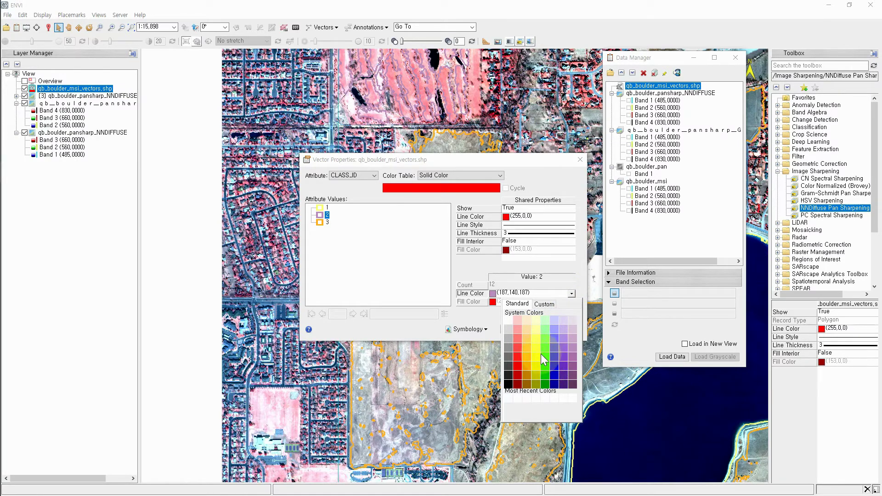
click(517, 375)
click(526, 329)
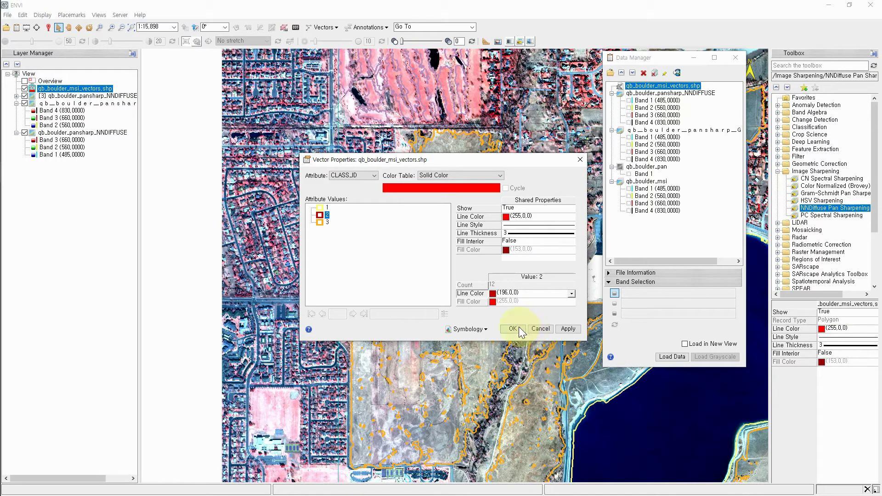
click(566, 329)
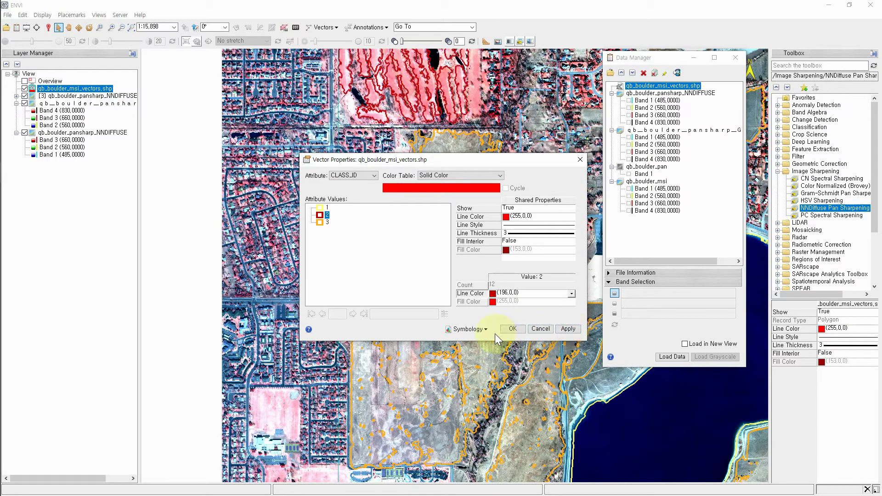
click(510, 329)
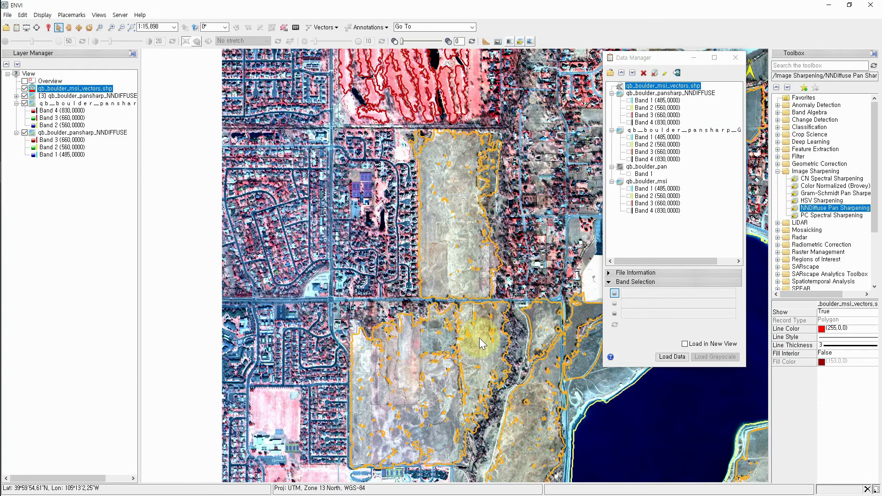
Examine the colored class outlines over the whole Boulder scene, with the Data Manager moved off the image
scroll(430, 328, down, 1)
scroll(493, 352, down, 1)
drag(493, 352, 398, 265)
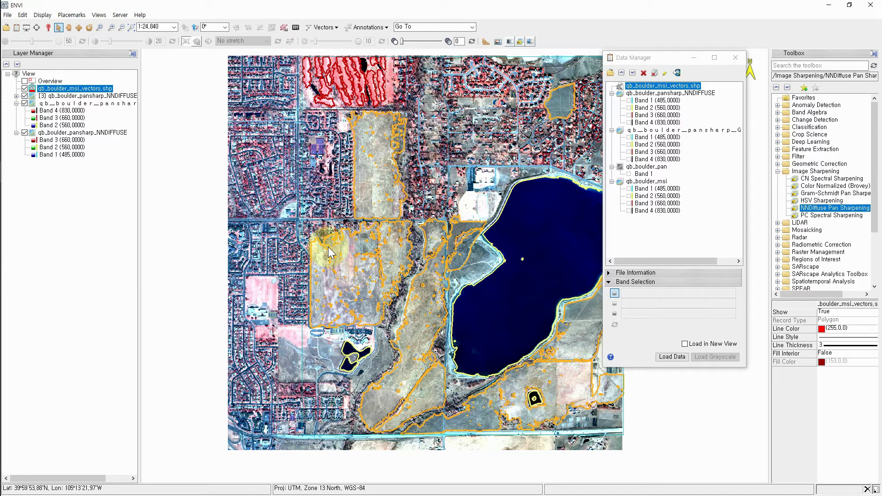
drag(626, 58, 695, 59)
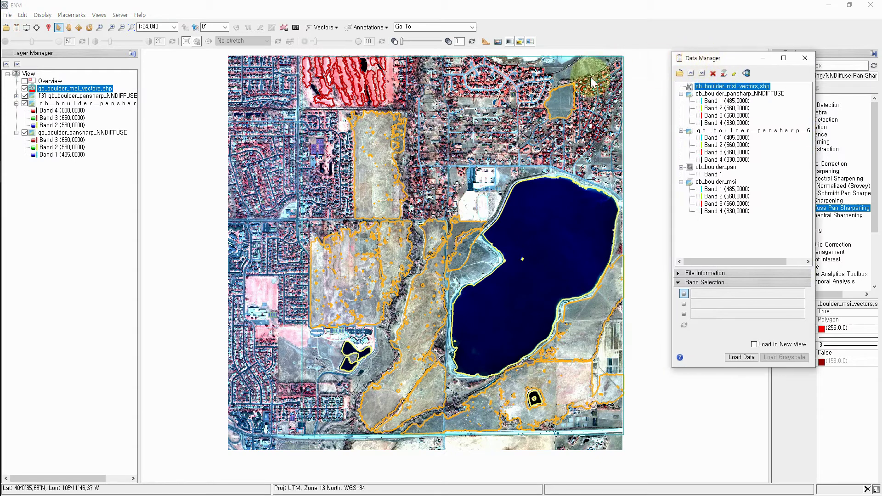
Open the attribute table of qb_boulder_msi_vectors.shp, widen it and look through all its records
right_click(77, 90)
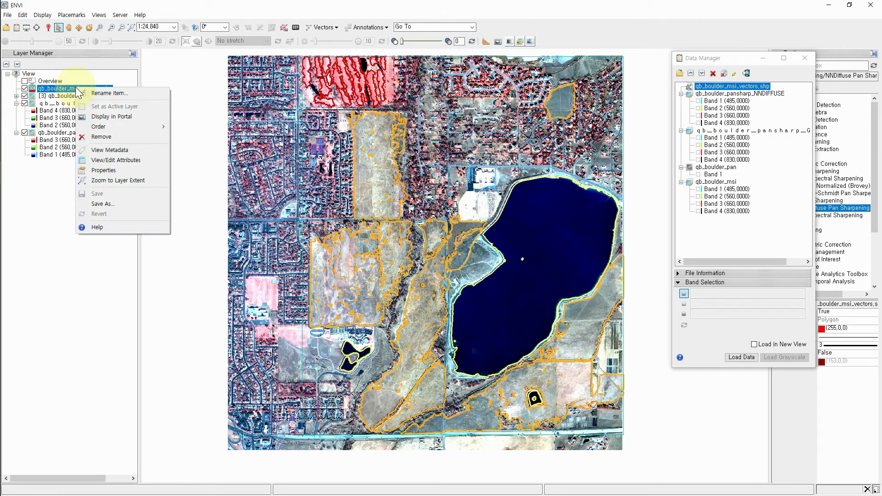
click(117, 161)
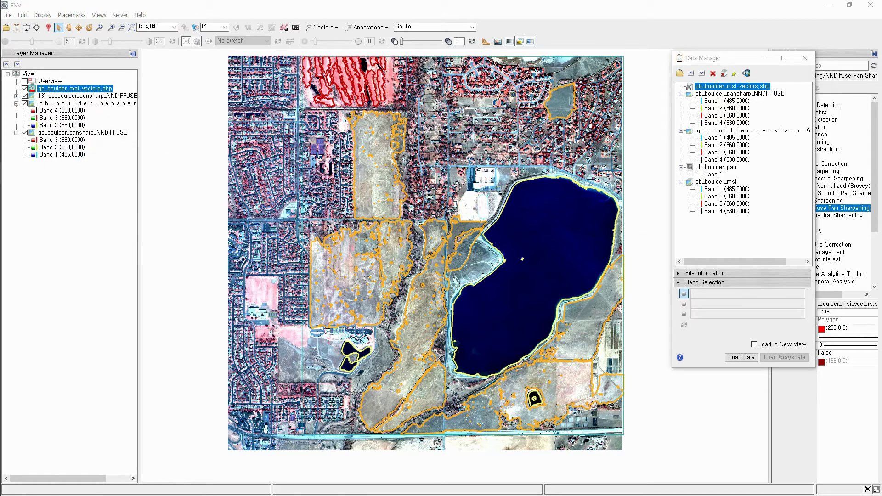
drag(390, 174, 237, 106)
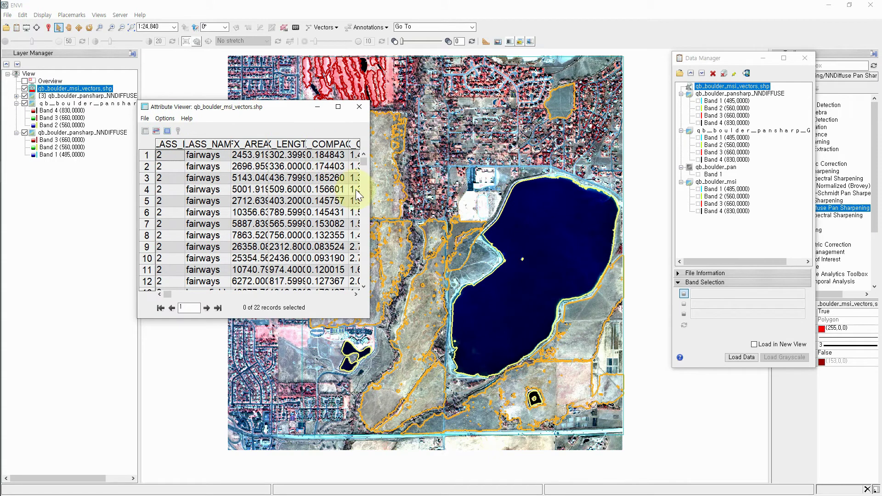
drag(371, 196, 563, 195)
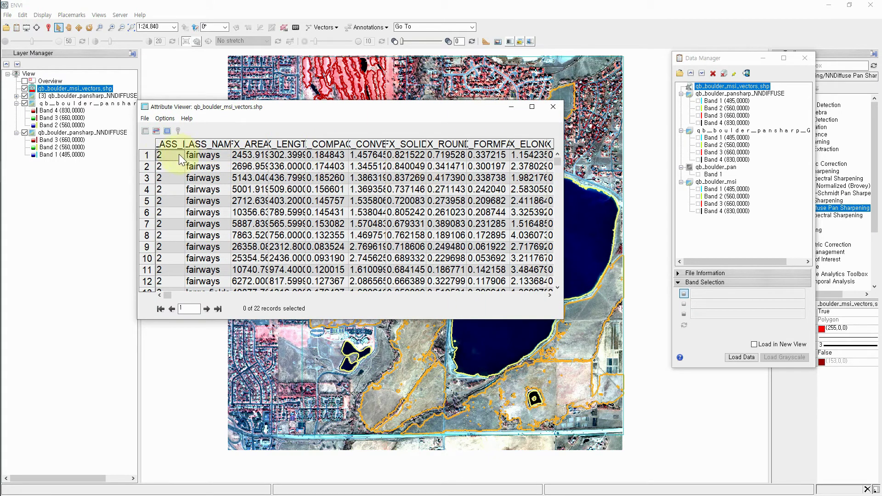
drag(558, 161, 558, 278)
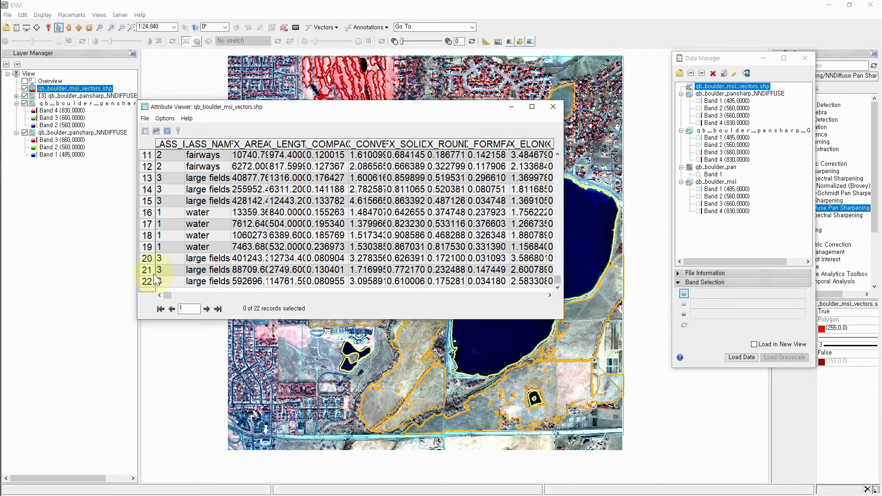
drag(558, 279, 558, 152)
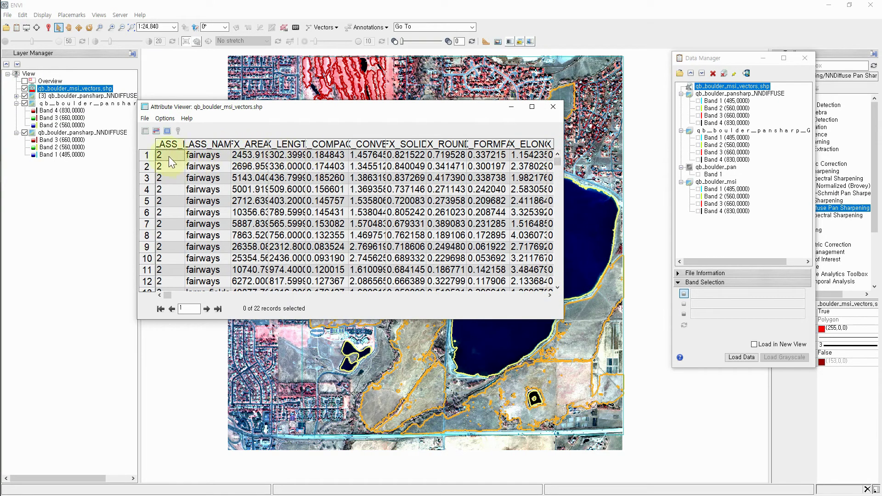
Move the attribute table away from the image centre and select fairways records 3 and 4 by their row numbers
drag(251, 105, 745, 65)
click(695, 118)
click(695, 127)
click(695, 138)
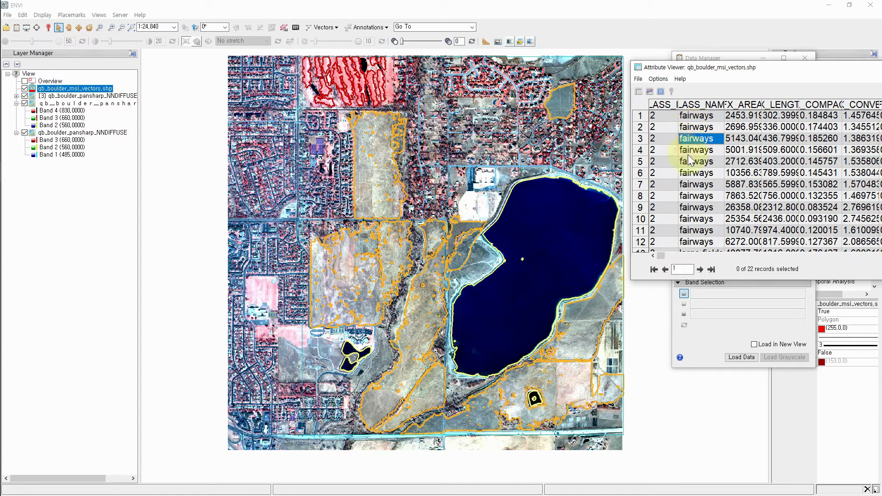
click(640, 150)
click(640, 138)
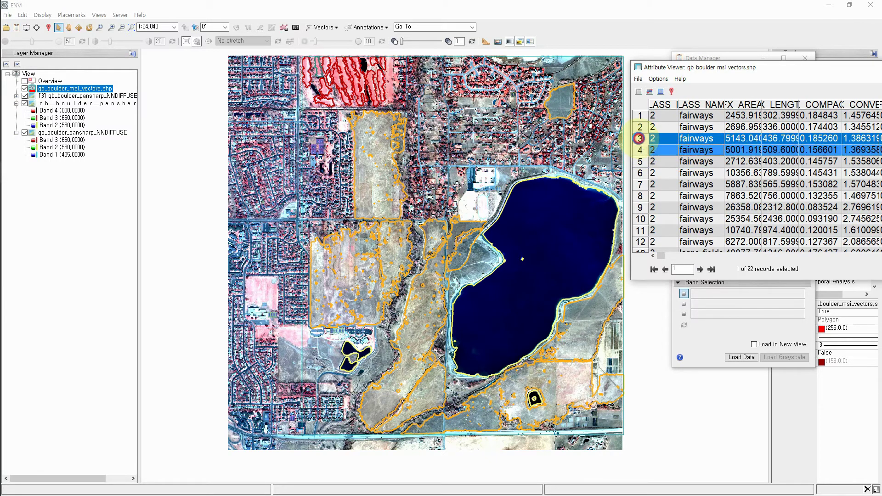
Highlight fairways records 1 through 6 one at a time to locate their polygons on the image
click(643, 117)
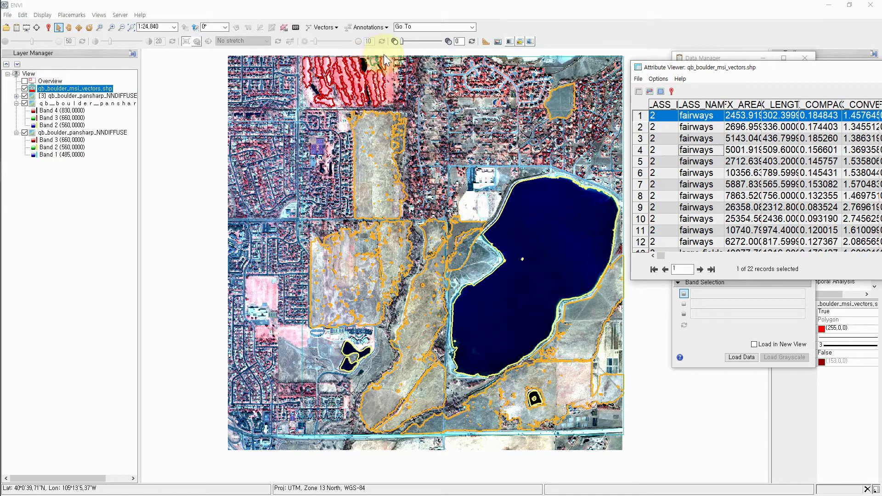
click(637, 128)
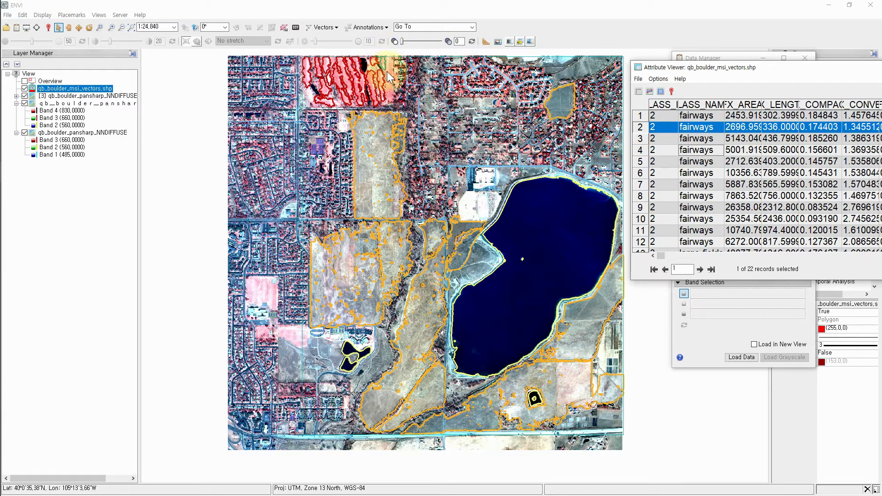
click(639, 139)
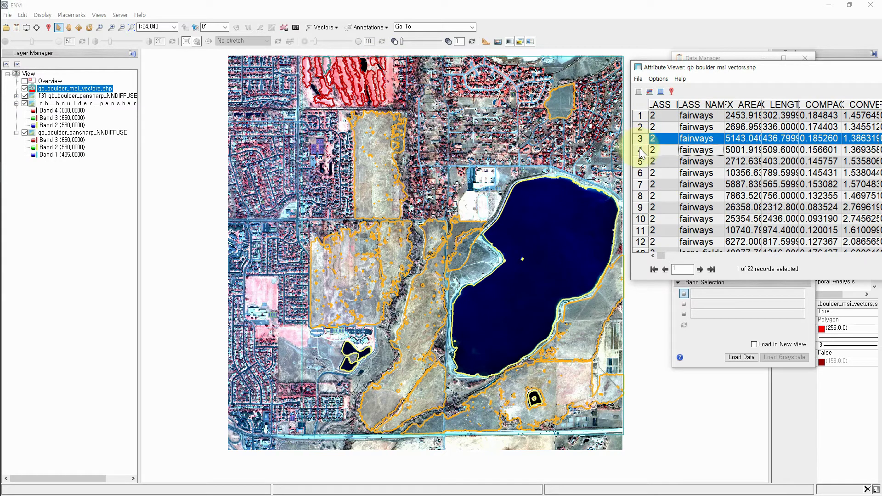
click(640, 152)
click(640, 162)
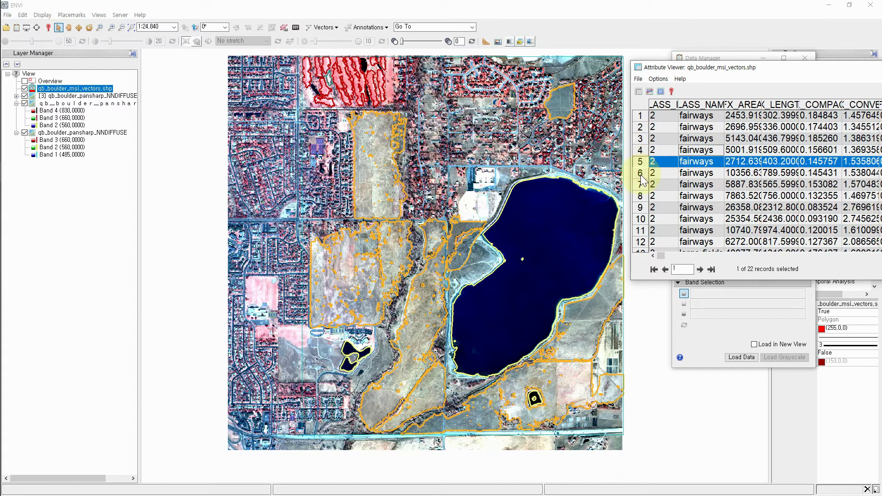
click(640, 174)
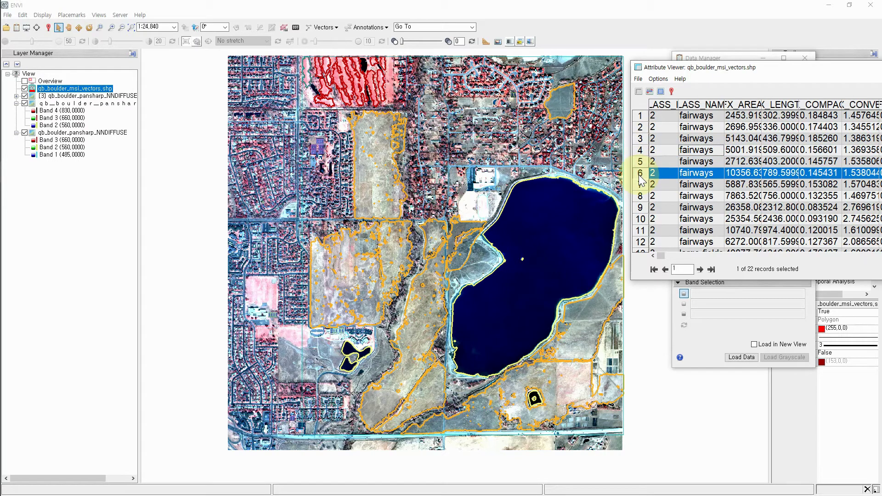
Highlight large fields records 13, 14 and 15 in turn to locate their polygons on the image
scroll(660, 202, down, 1)
scroll(660, 202, down, 1)
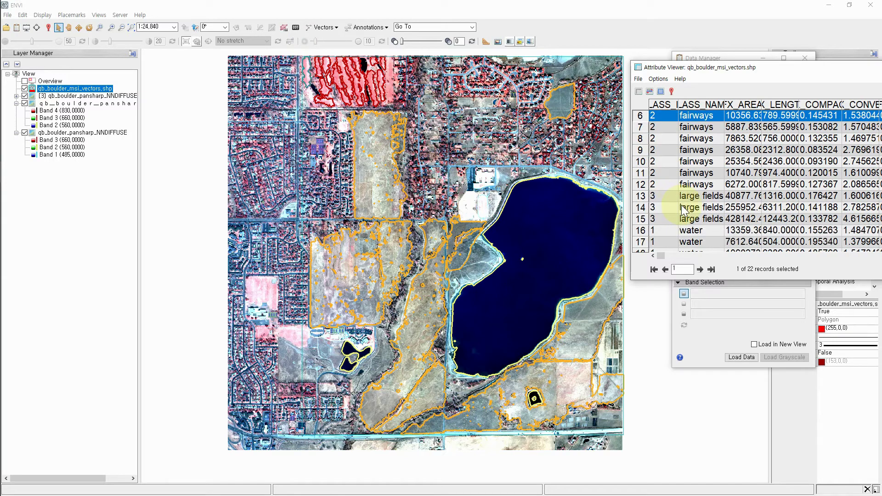
click(640, 198)
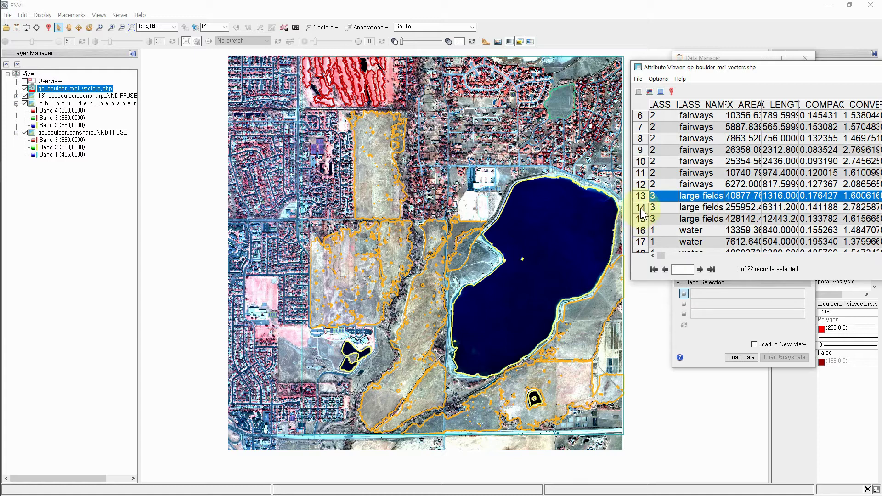
click(641, 211)
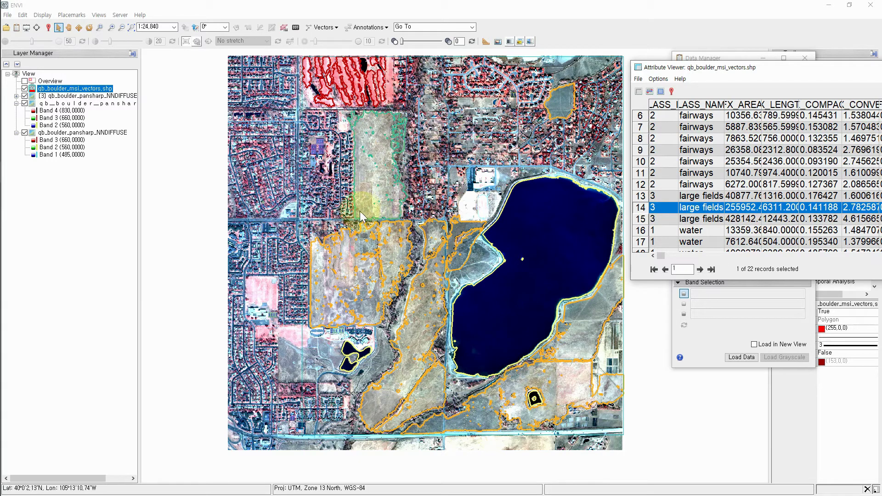
click(644, 221)
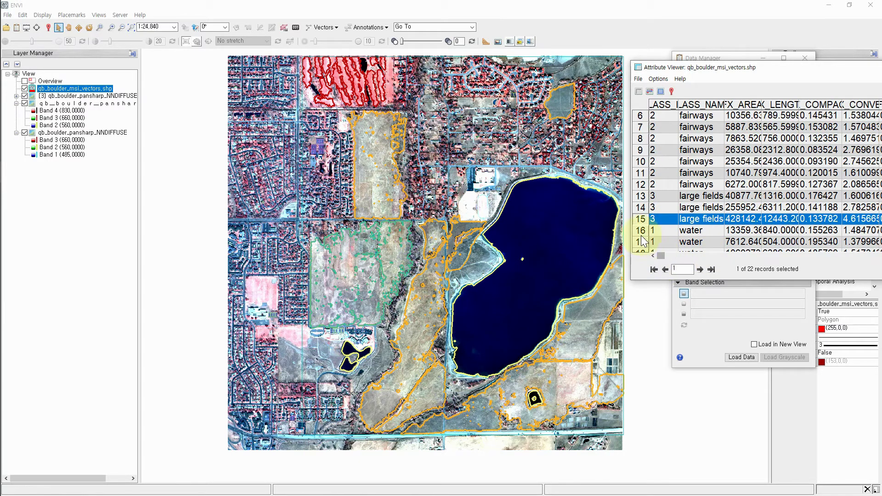
Highlight water records 16, 17 and 18 in turn and inspect their outlines up close, ending at the large lake
click(644, 231)
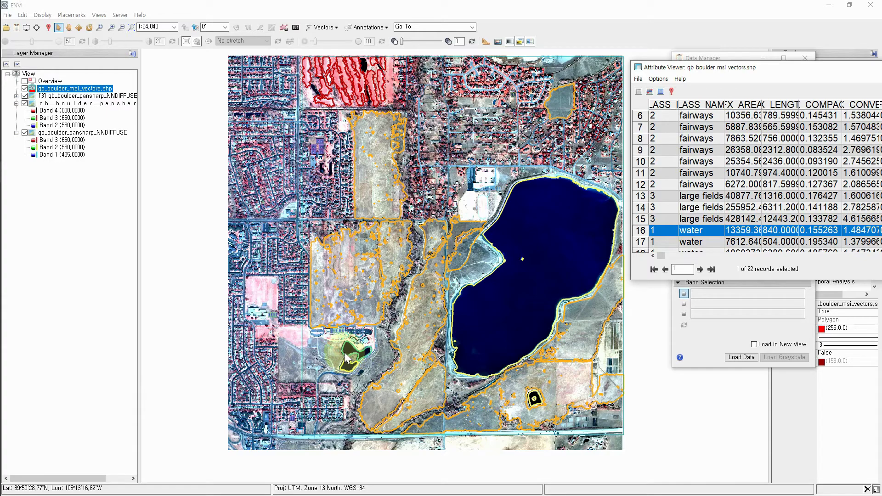
click(645, 242)
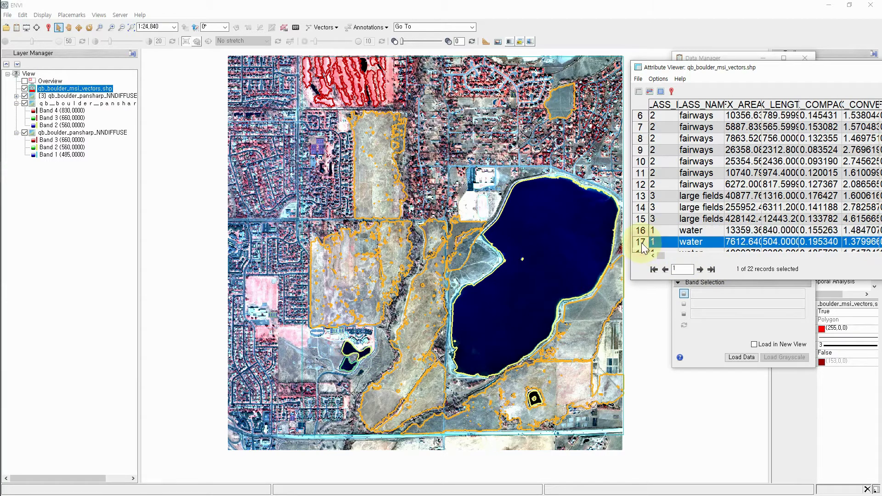
scroll(350, 388, up, 1)
scroll(350, 388, up, 1)
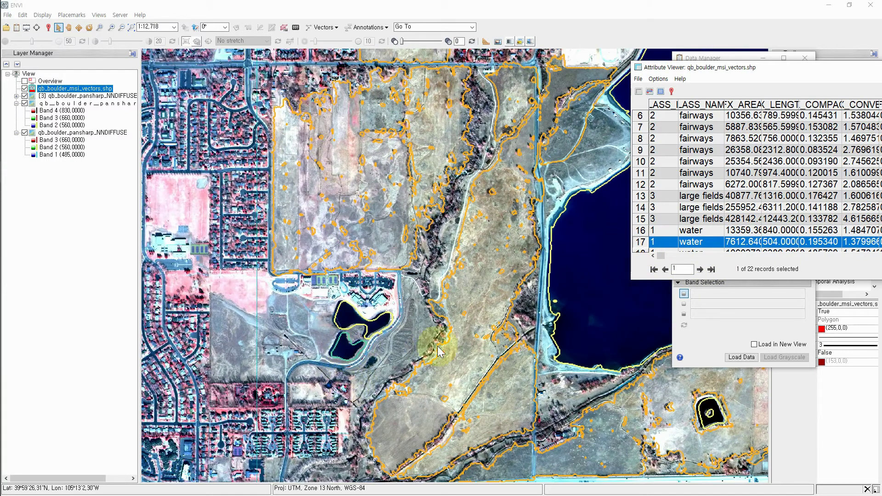
scroll(646, 246, down, 1)
scroll(646, 246, down, 1)
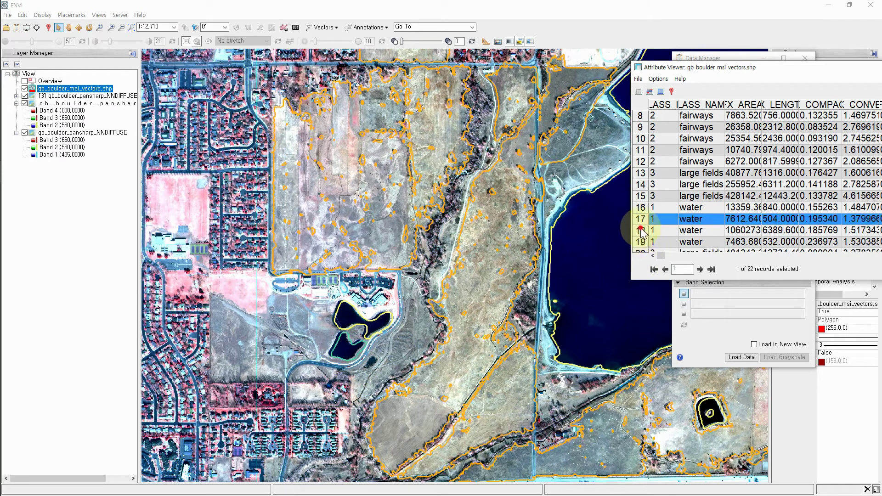
click(643, 231)
drag(585, 286, 326, 346)
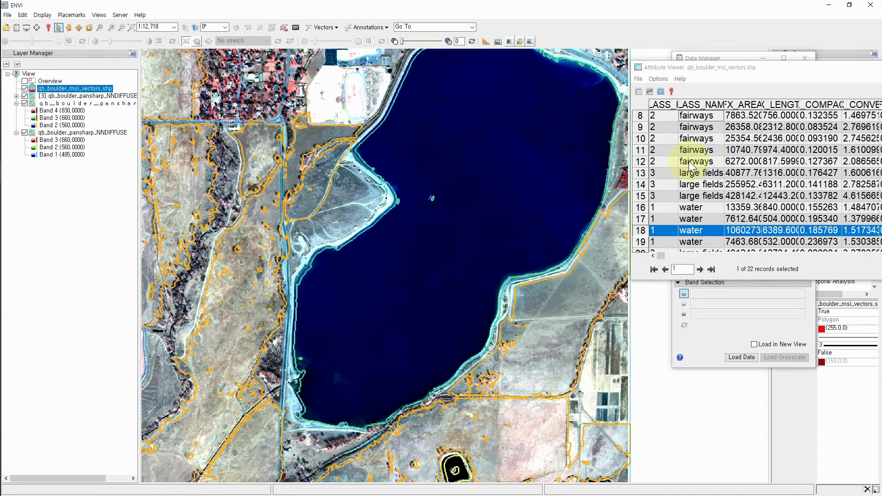
Inspect the area and length columns of the attribute table, then close the table
drag(756, 68, 481, 81)
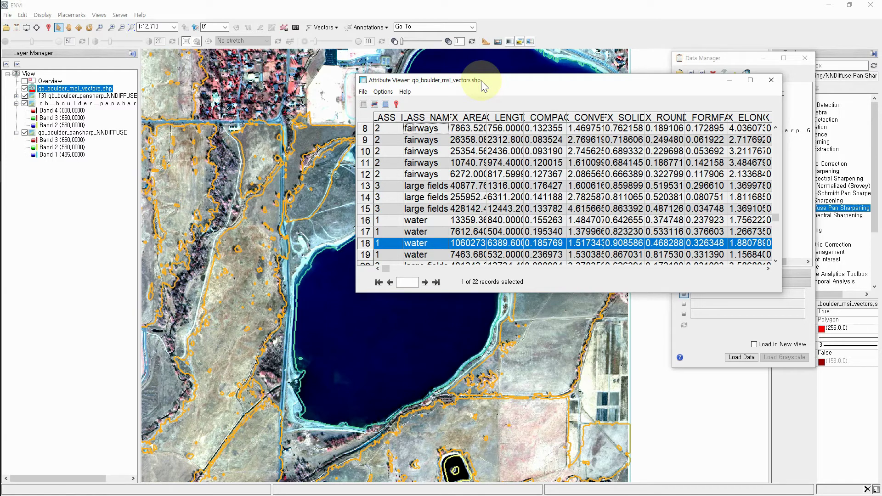
click(462, 118)
click(505, 118)
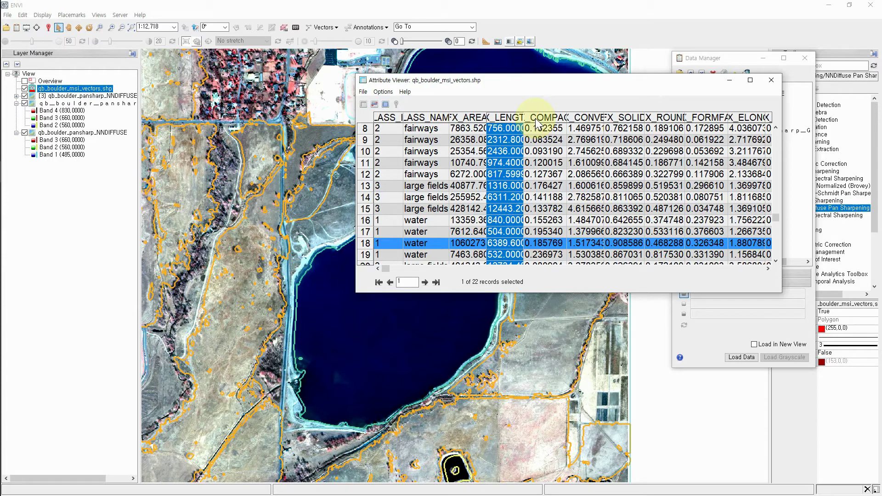
click(772, 80)
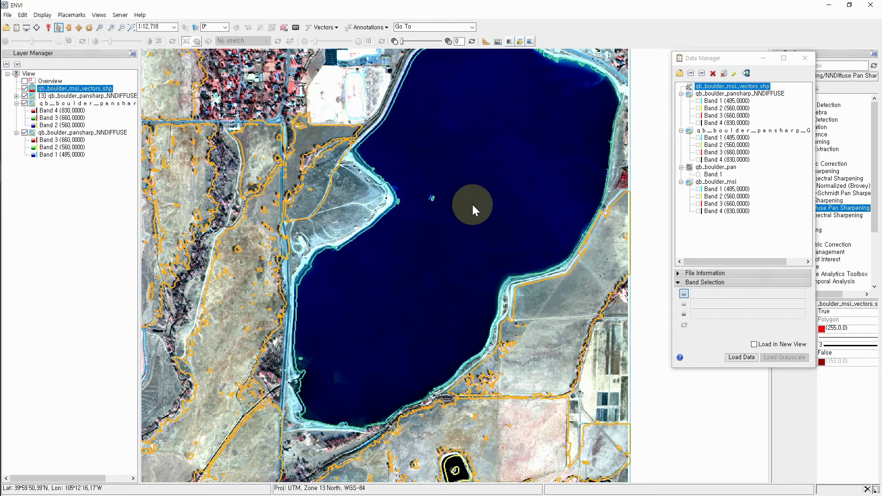
Remove the qb_boulder_msi_vectors.shp layer from the view, with the whole Boulder scene displayed
scroll(472, 205, down, 2)
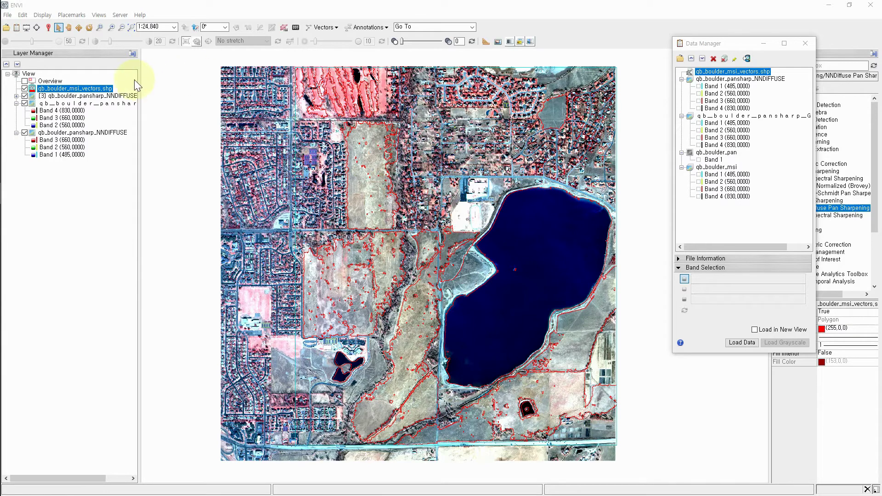
right_click(95, 89)
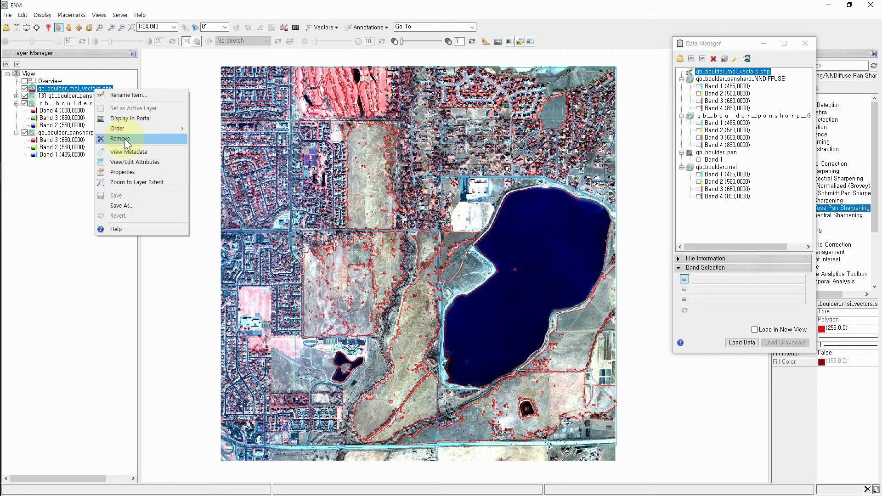
click(126, 142)
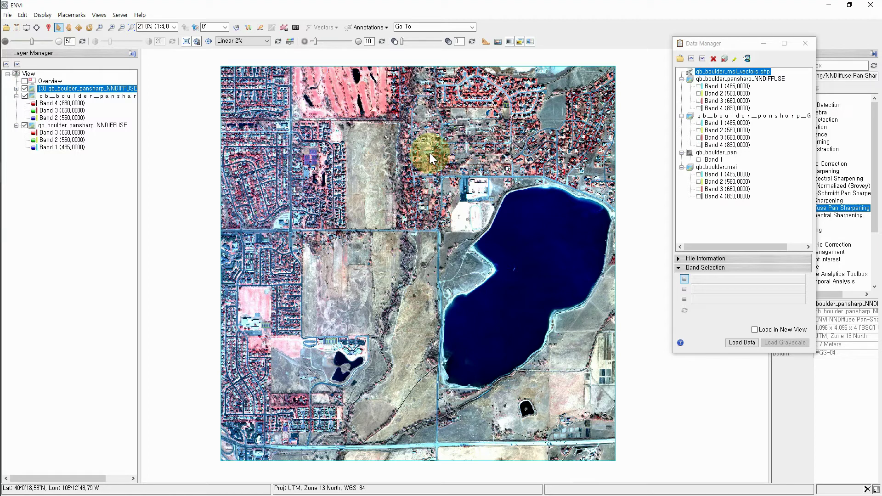
Open the Cursor Value tool, move its window off the image and place the crosshairs in the bare field below the golf course
click(48, 28)
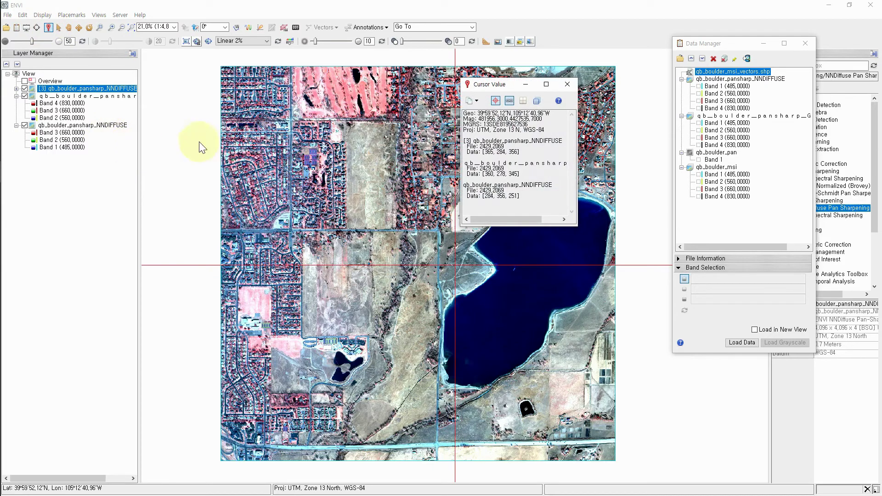
drag(494, 90, 112, 181)
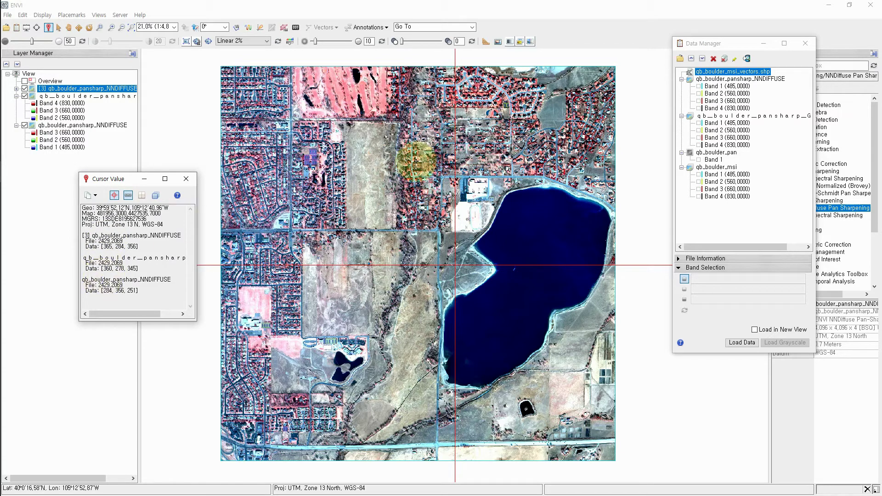
click(374, 185)
click(362, 158)
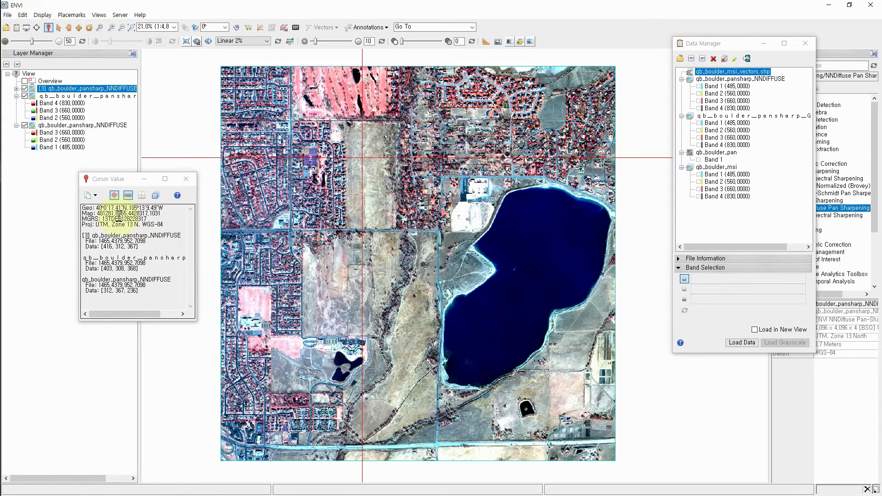
Examine the Geo, Map and MGRS coordinates at the crosshairs, plus the first image layer's file position and first data value
click(99, 208)
drag(98, 208, 163, 208)
drag(97, 213, 158, 214)
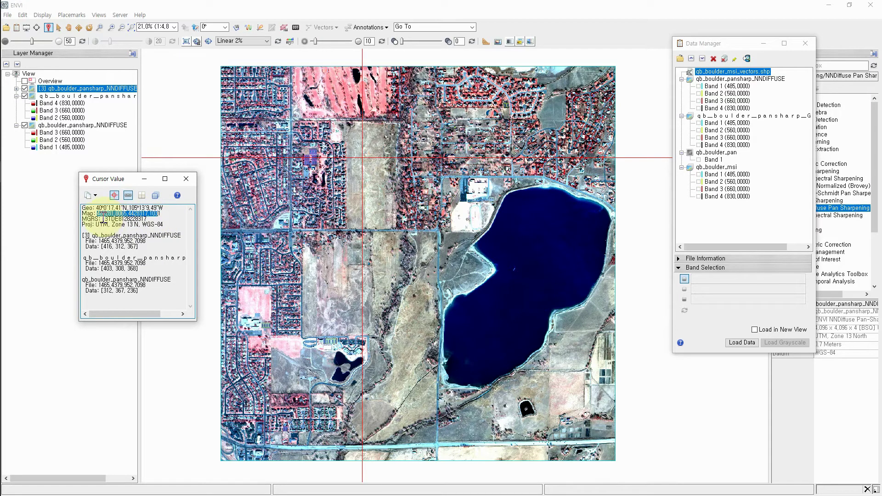
click(103, 218)
drag(104, 219, 150, 218)
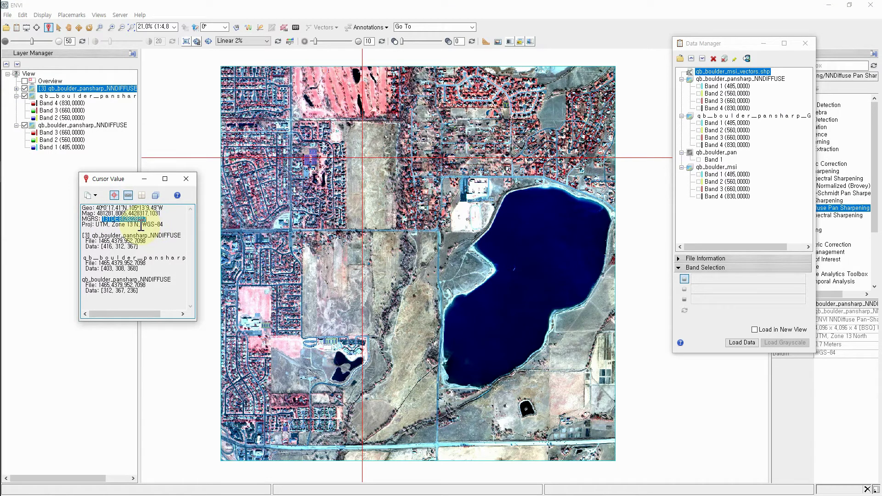
drag(96, 208, 146, 218)
click(145, 220)
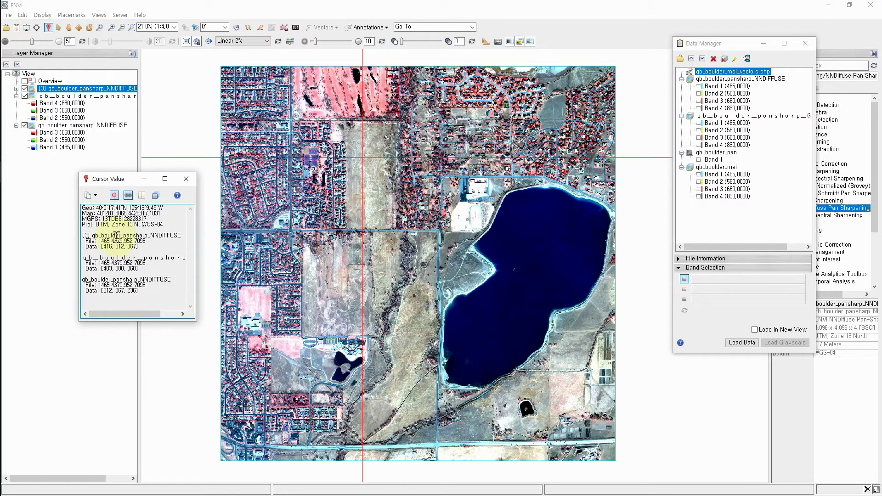
drag(86, 241, 113, 249)
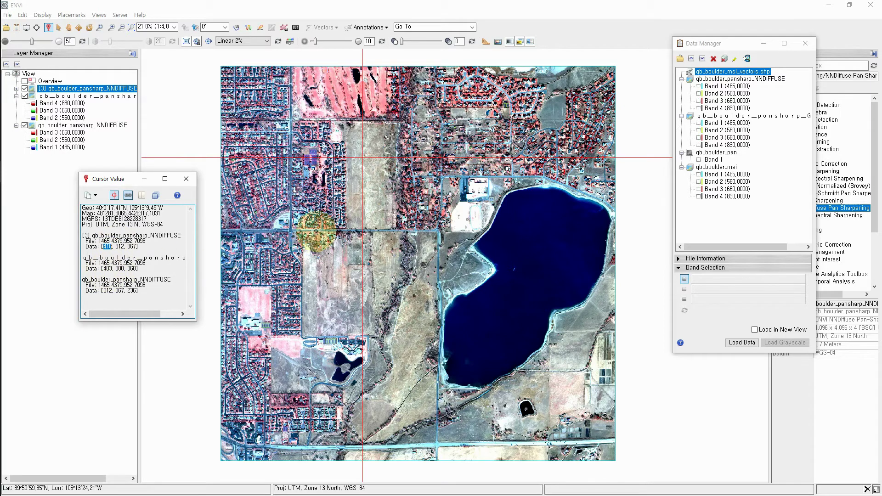
Place the crosshairs at several points in the lake and the bare fields west of it to compare their pixel values
click(516, 302)
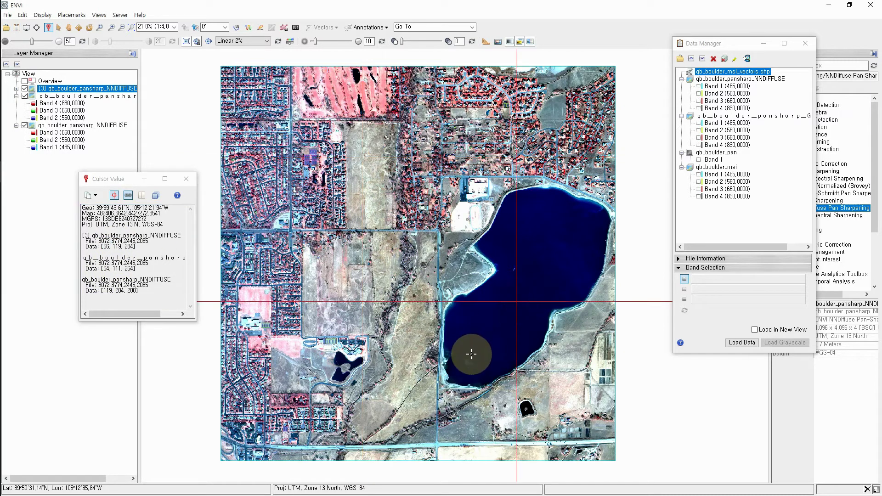
click(559, 245)
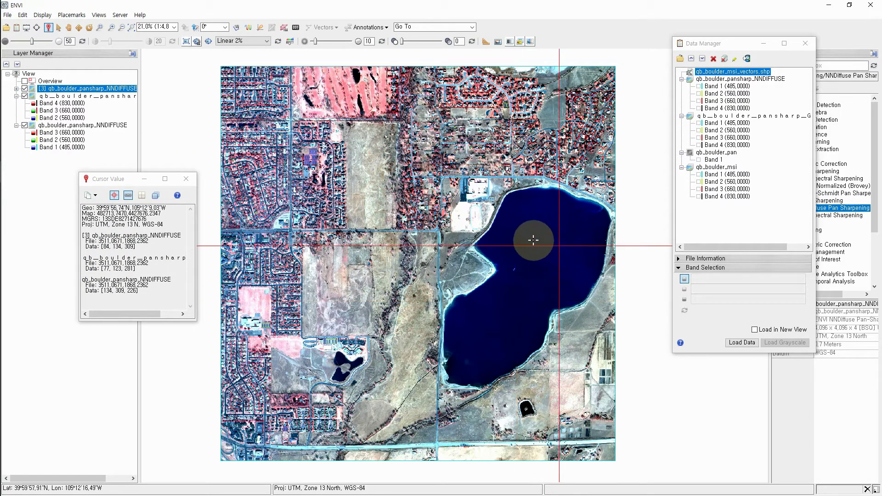
click(521, 227)
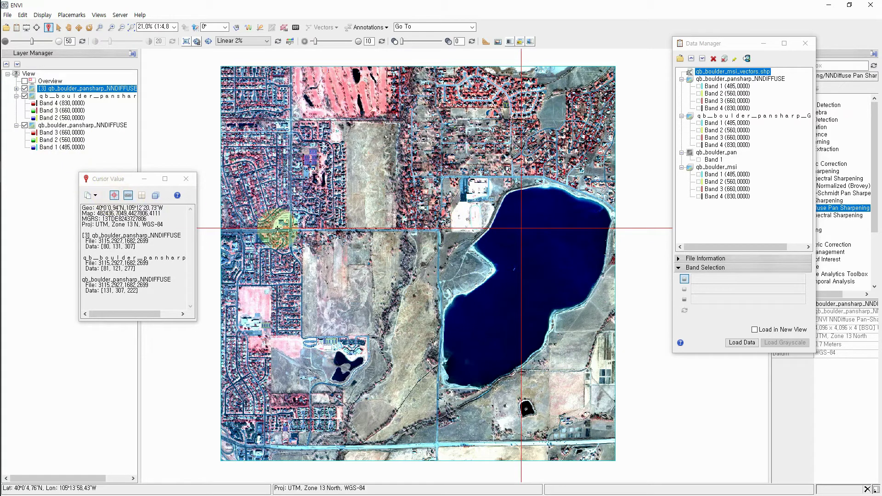
click(378, 187)
click(352, 231)
click(386, 279)
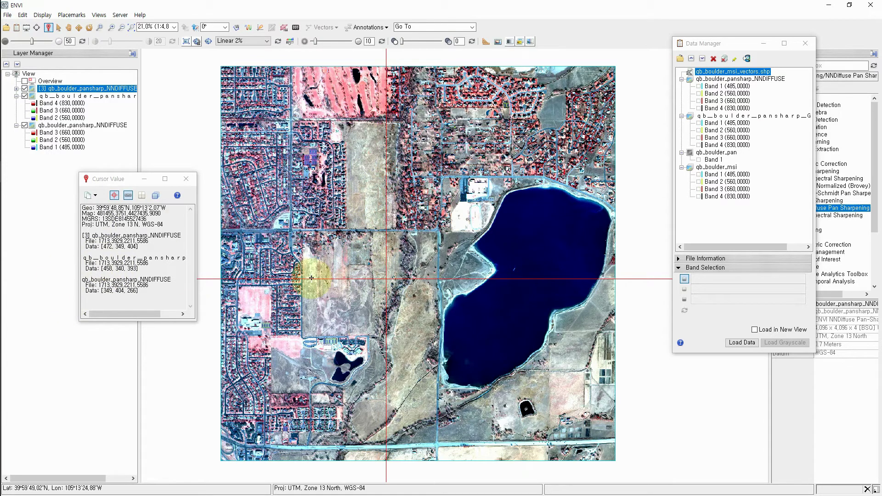
click(332, 246)
Toggle the Cursor Value readout between crosshairs and cursor tracking, leaving it on the crosshairs with them placed in the southern half of the lake
click(116, 195)
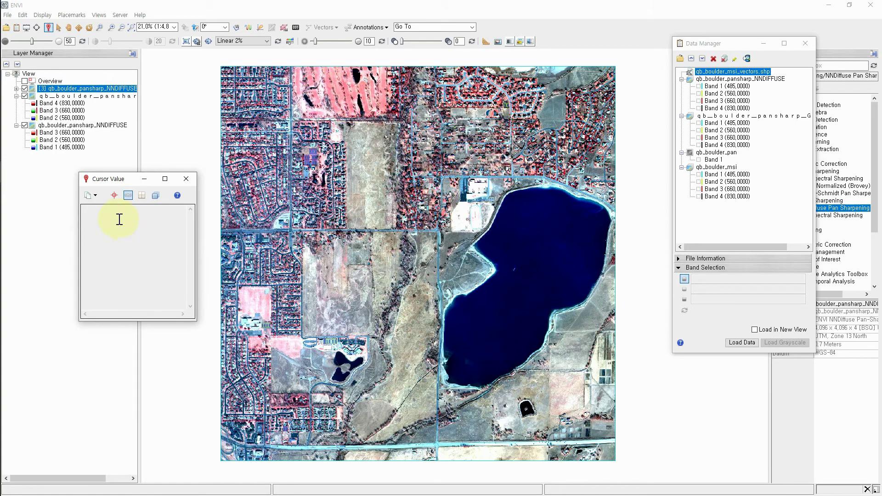
click(114, 195)
click(529, 287)
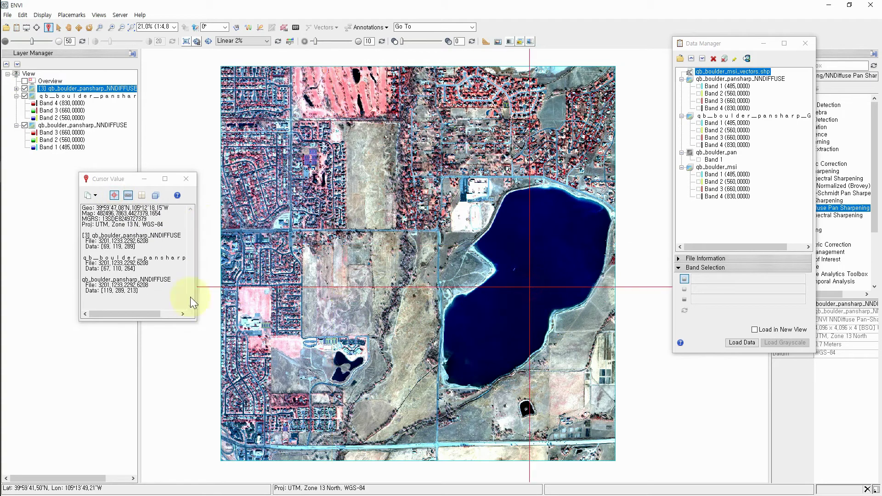
click(512, 311)
click(115, 195)
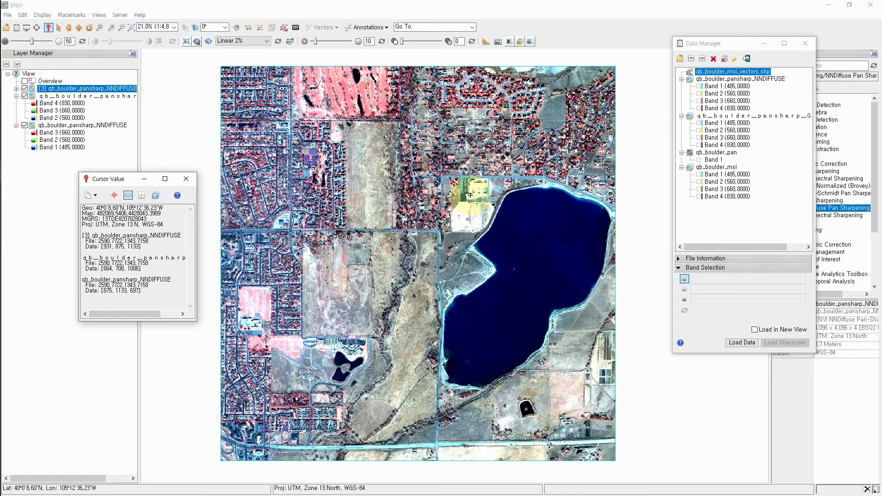
click(112, 197)
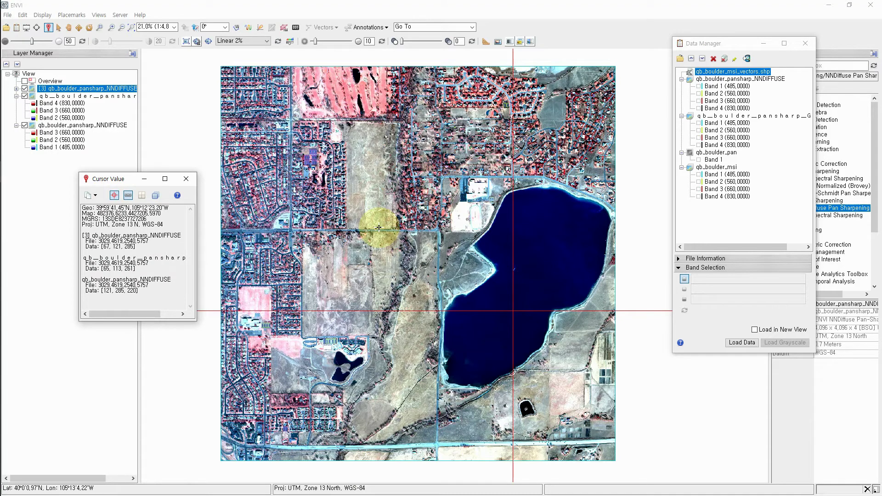
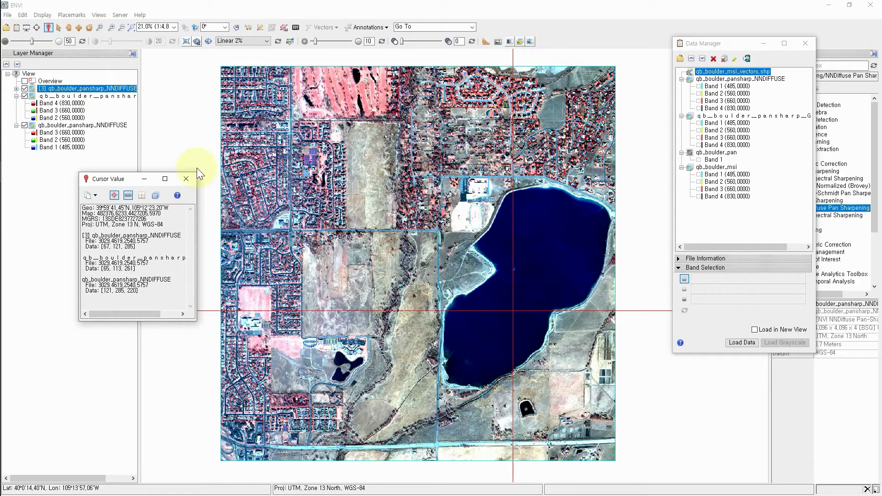
Open the ENVI preferences, move the dialog higher over the image and show the Display General settings
click(7, 14)
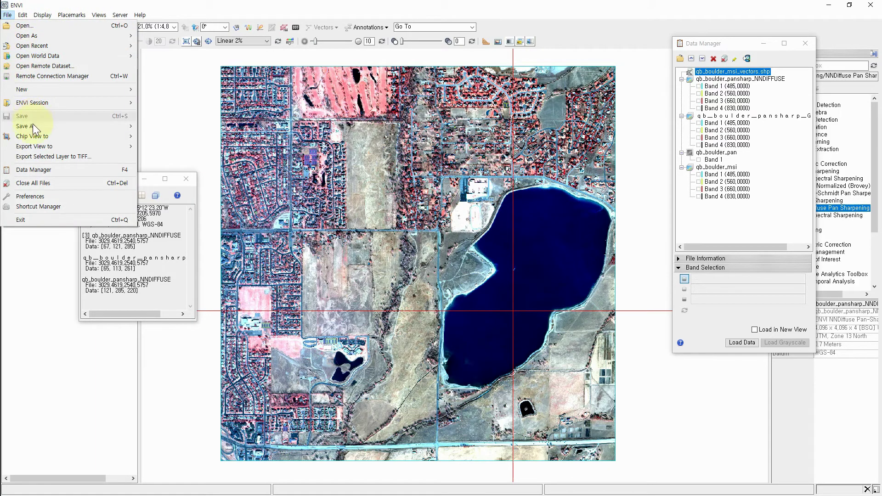
click(34, 199)
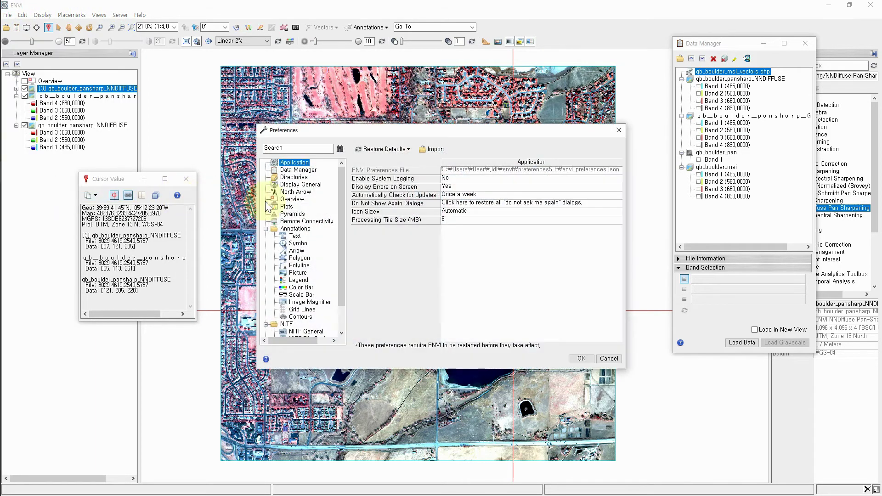
drag(375, 133, 346, 92)
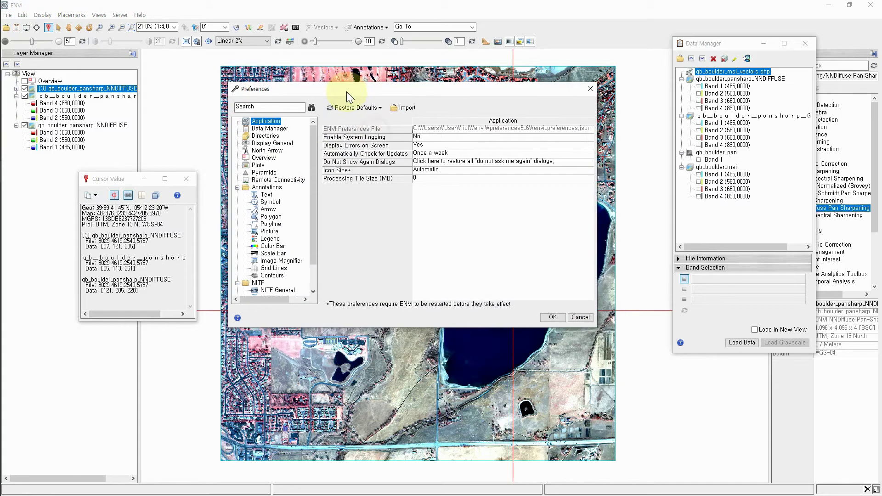
click(274, 143)
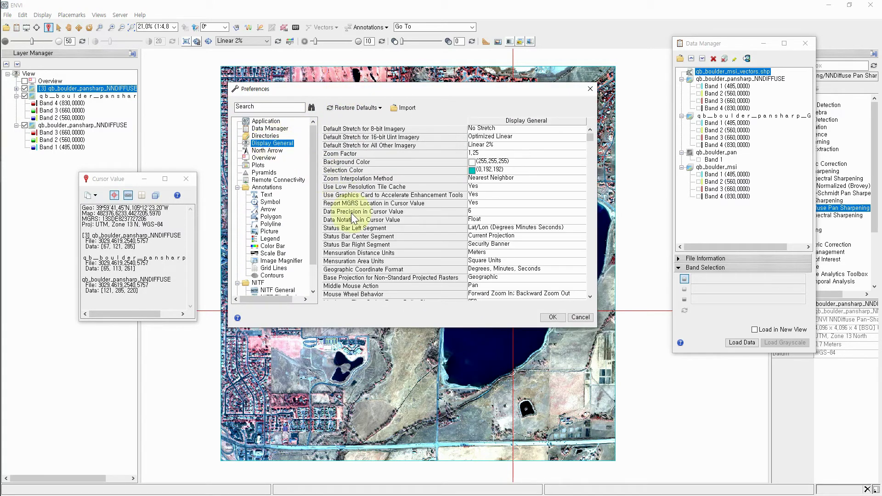
Examine the left, center and right status bar segment preferences and the display options offered for them
click(331, 229)
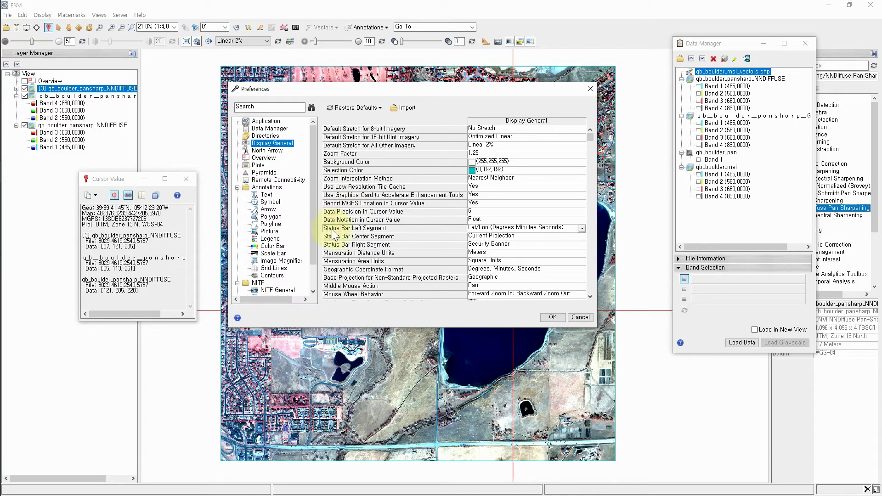
click(355, 236)
click(357, 246)
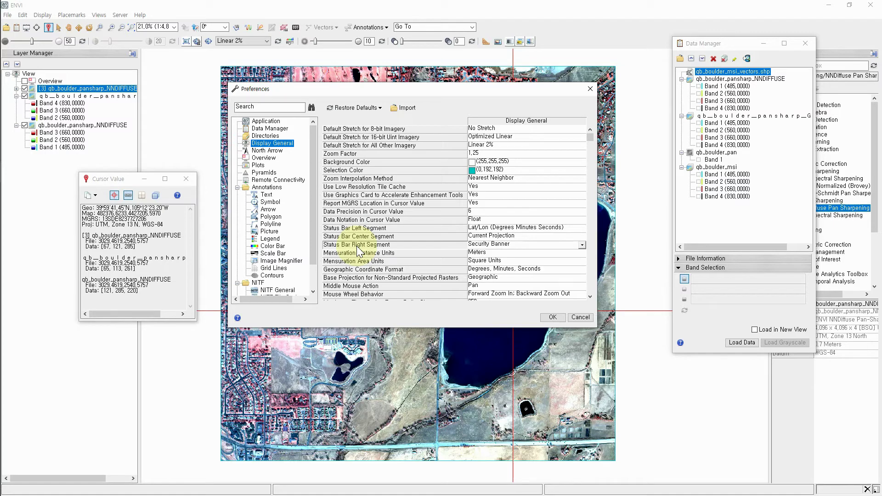
click(548, 236)
click(583, 236)
click(581, 237)
click(557, 232)
click(581, 228)
click(552, 236)
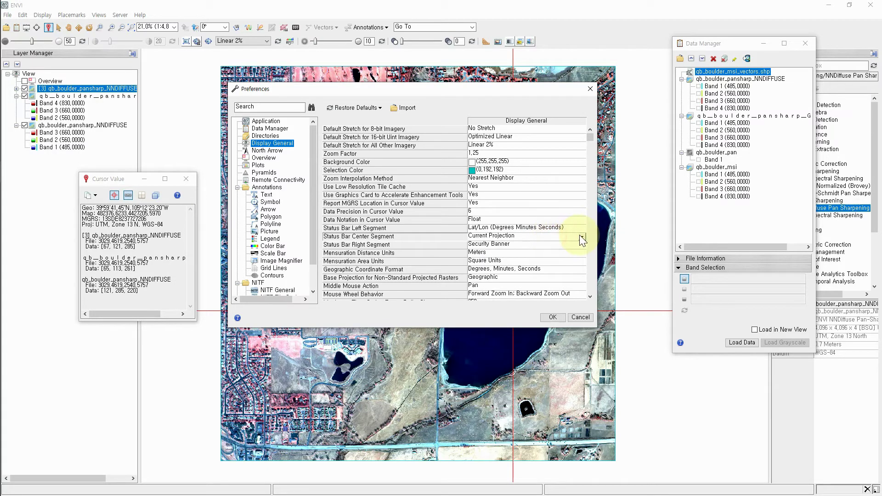
click(582, 237)
click(558, 233)
click(540, 248)
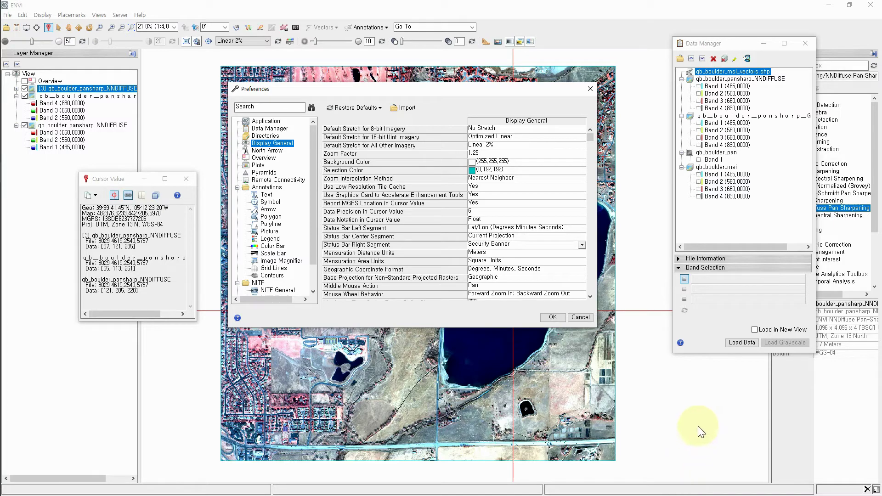
Set the Status Bar Right Segment preference to Military Grid Reference System (MGRS) and apply the preferences
click(582, 246)
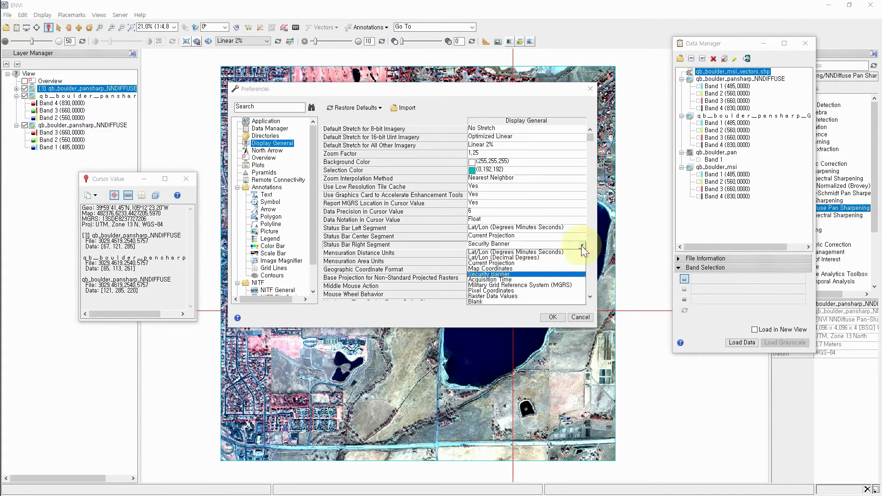
click(499, 286)
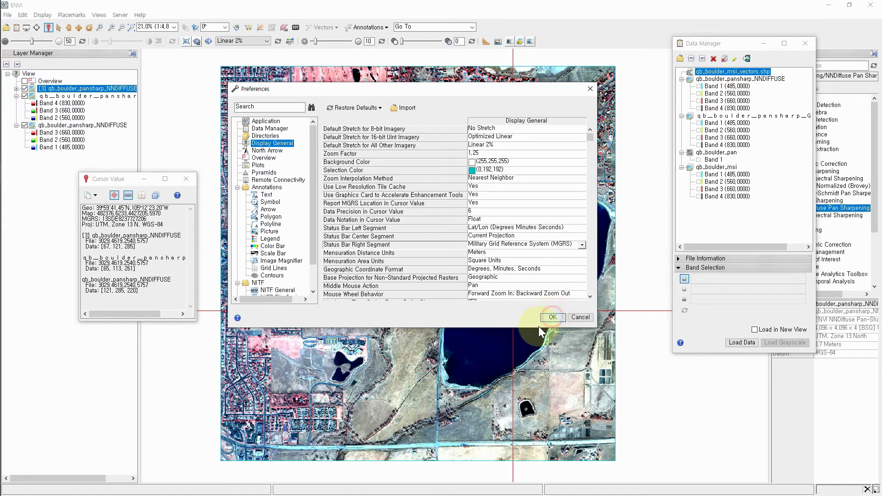
click(553, 318)
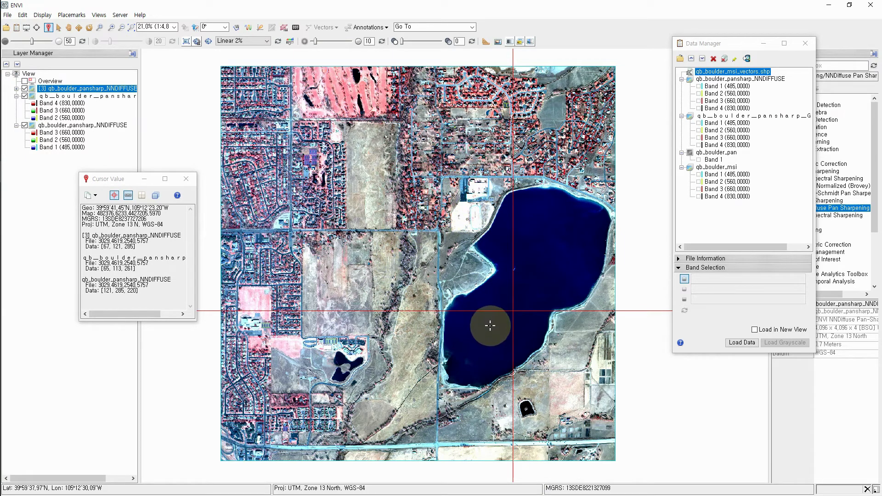
Switch the status bar's center segment to Lat/Lon Decimal Degrees and its right segment to Pixel Coordinates
right_click(603, 489)
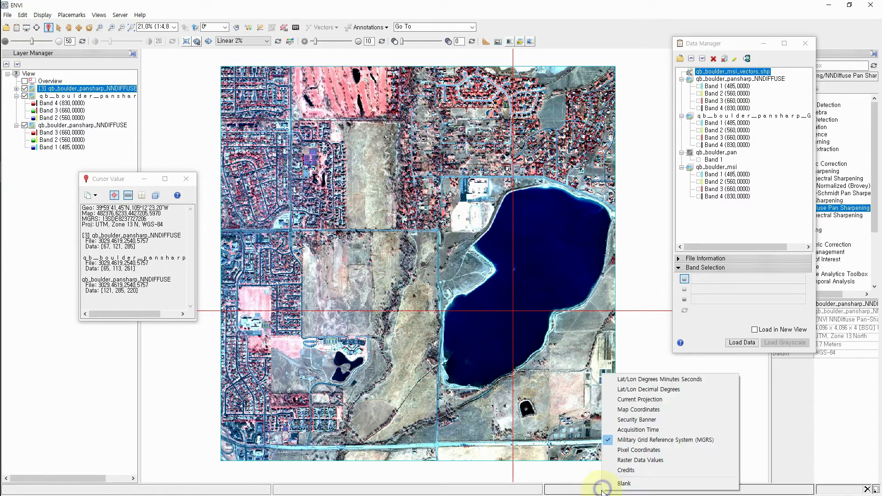
click(487, 488)
right_click(486, 488)
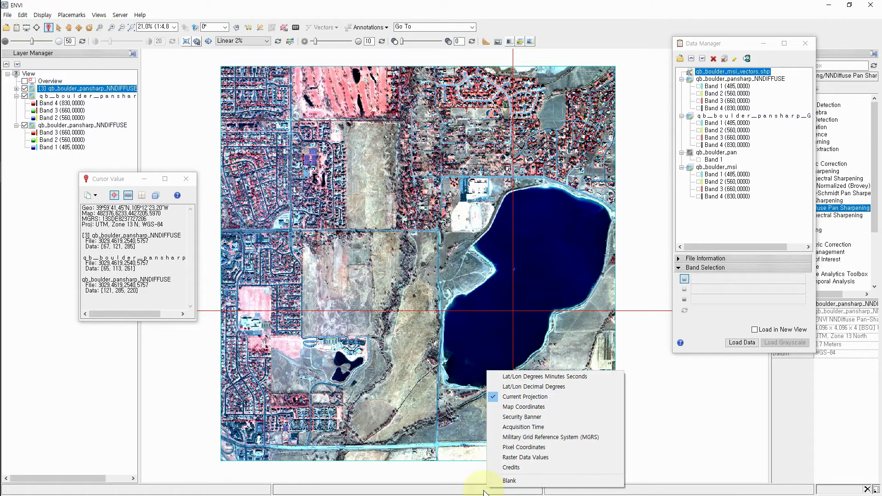
click(523, 386)
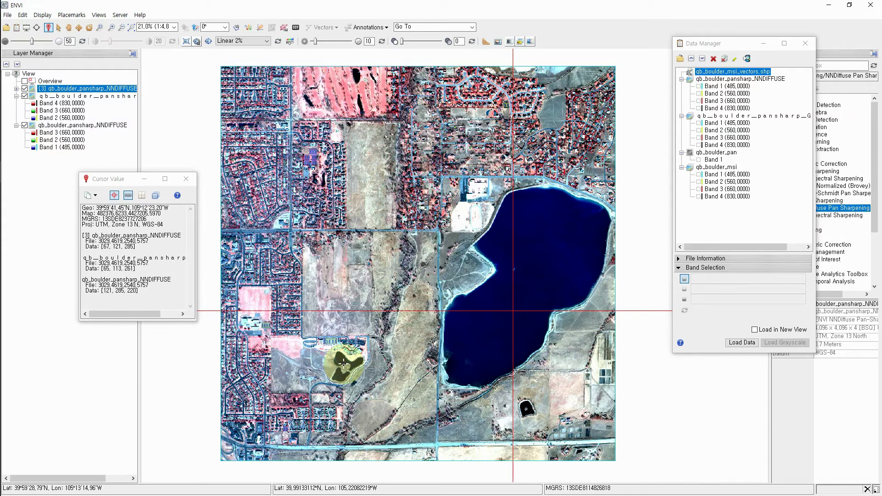
right_click(565, 487)
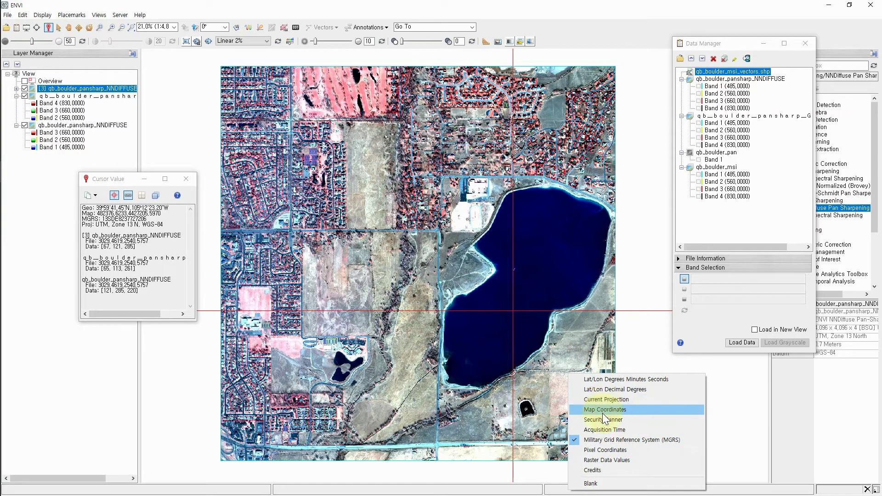
click(606, 452)
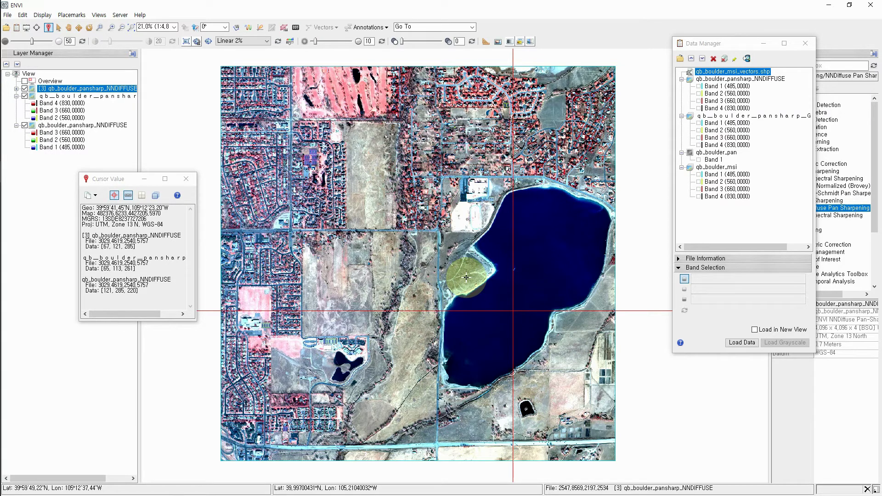
Go to the coordinates 40.0027,-105.2095 and examine the large white-roofed building beside the lake
click(471, 28)
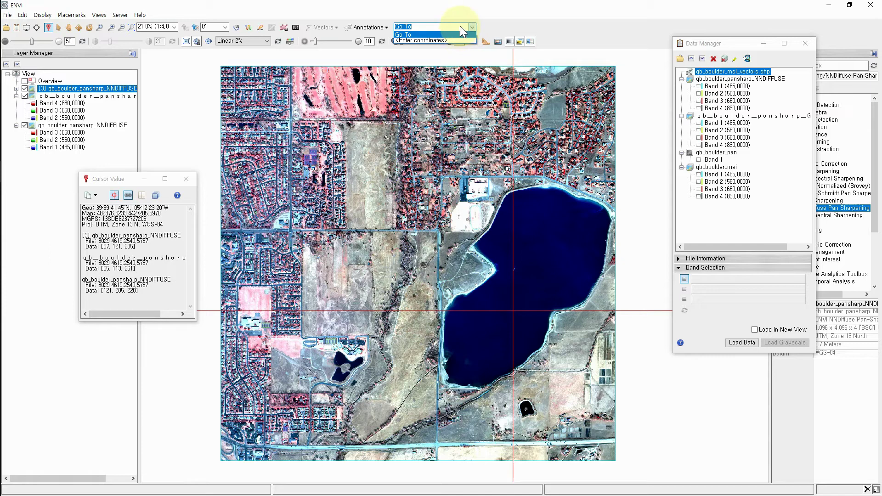
click(453, 26)
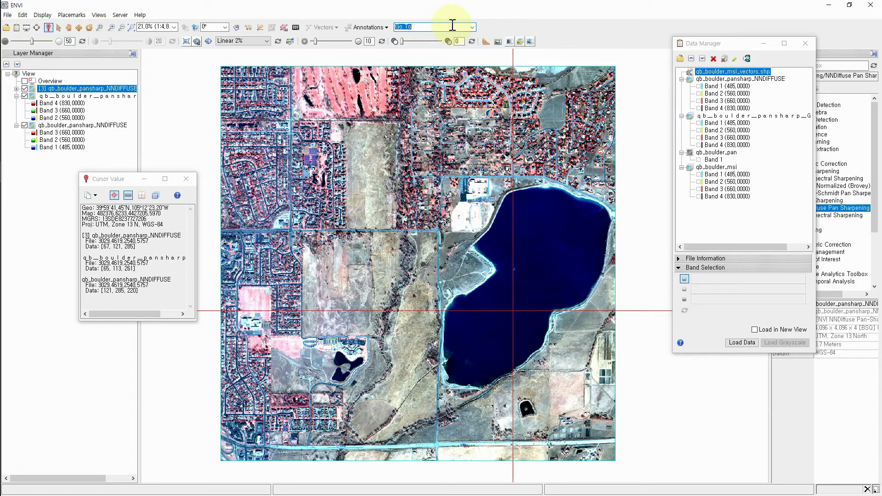
text(40,0027,-105,2095)
key(Return)
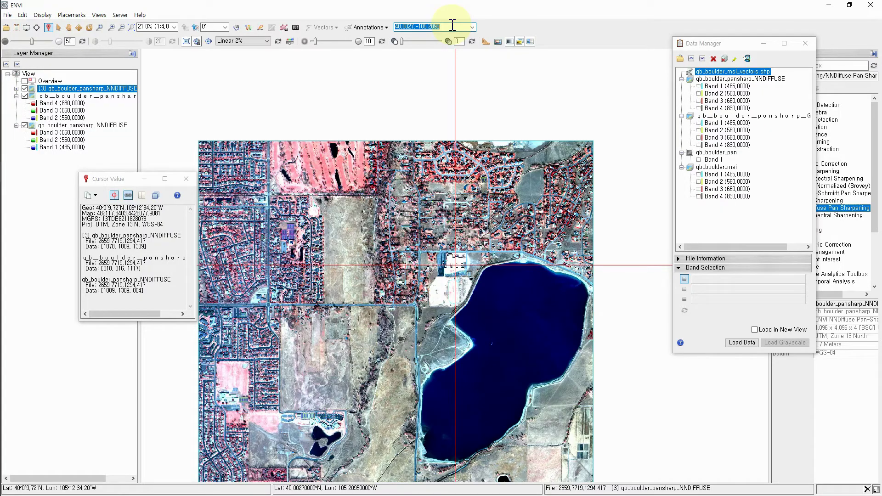
scroll(464, 257, up, 5)
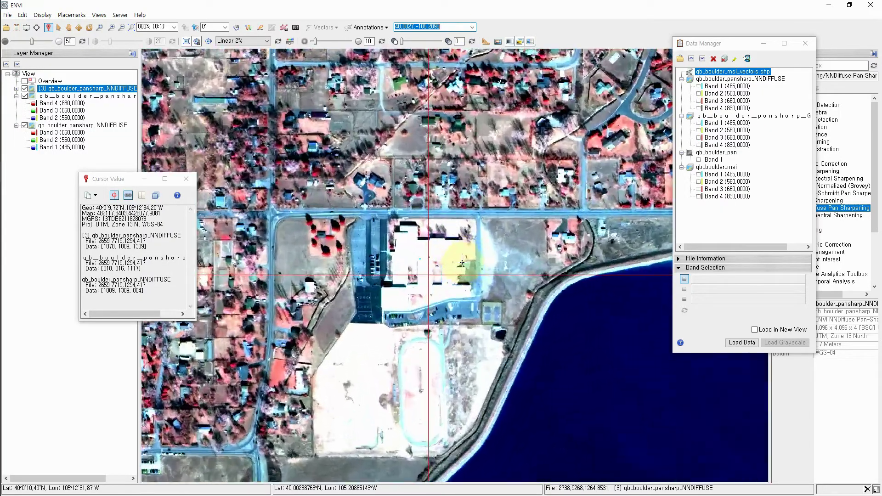
scroll(462, 263, up, 3)
scroll(322, 335, down, 3)
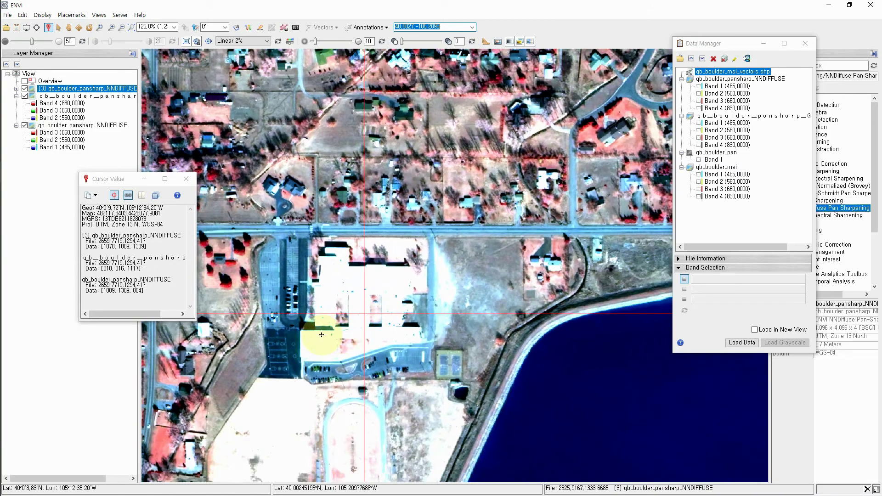
drag(341, 322, 443, 252)
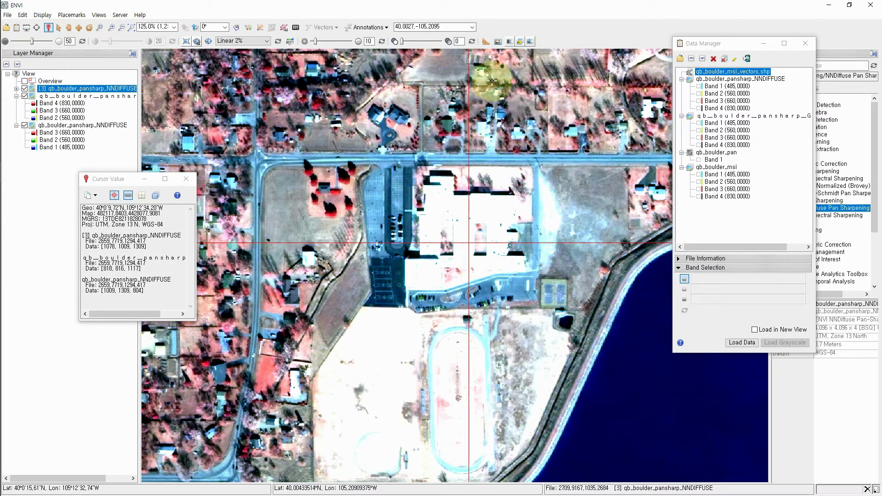
Go to the coordinates 39.9939,-105.2286 and show the surrounding neighborhood at 64% zoom
click(442, 26)
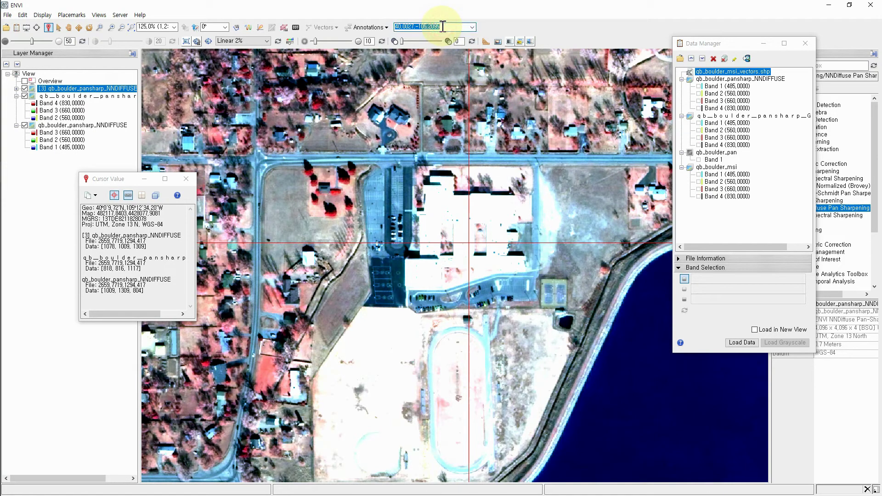
text(39.9939,-105.22)
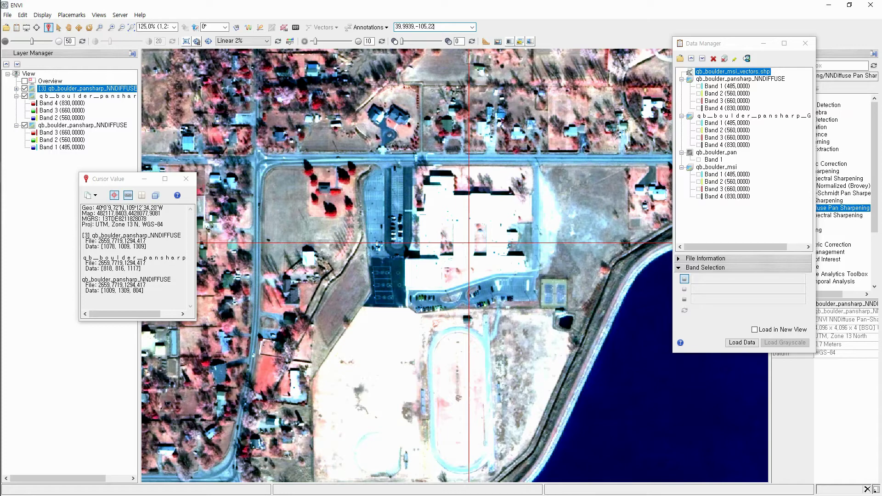
key(Return)
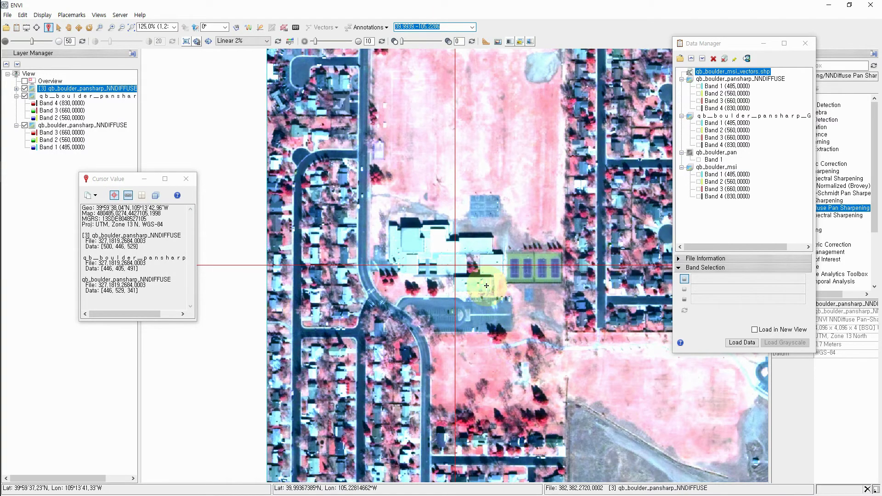
scroll(472, 295, down, 3)
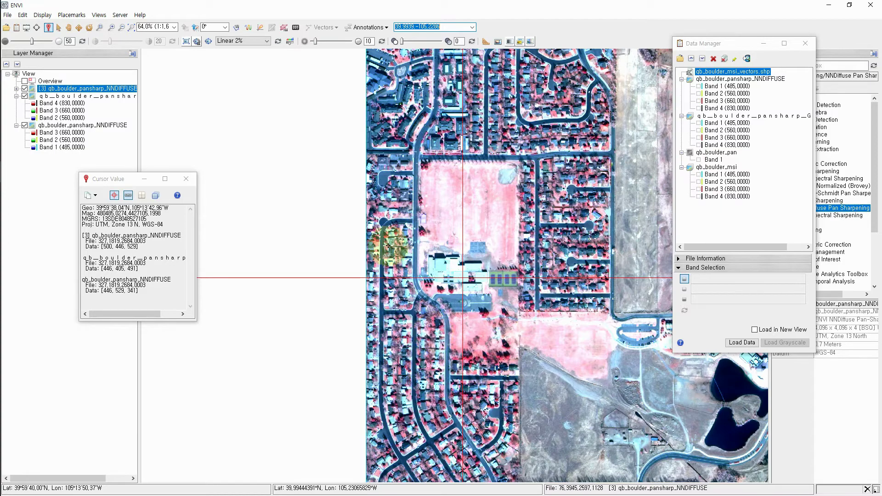
Open ENVI Help, search for "Go to tool", and open the Go To section of the Display Tools topic
key(F1)
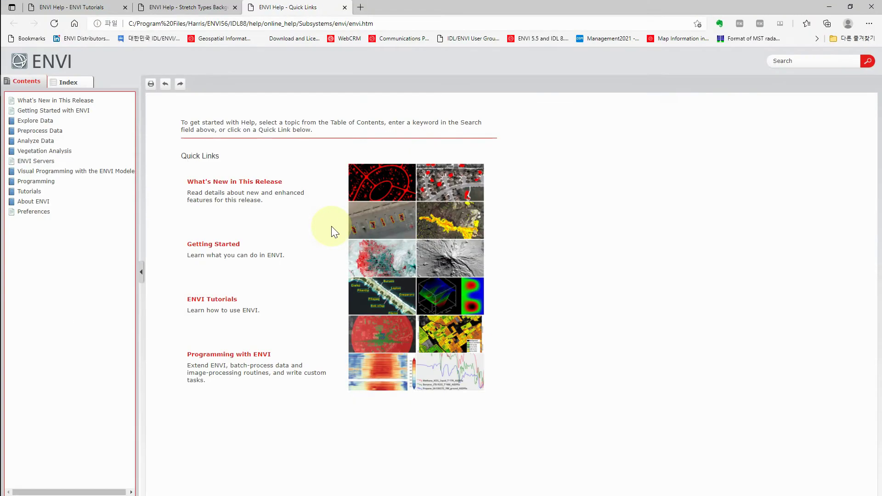
click(814, 63)
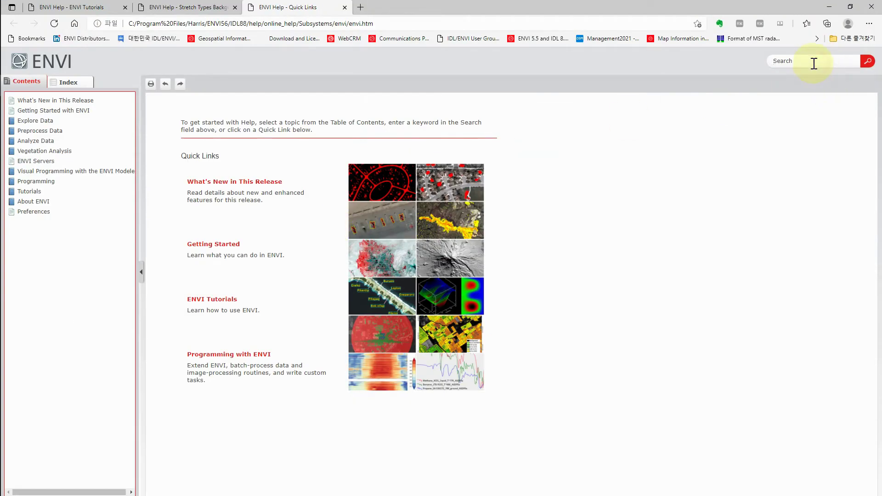
text(Go to tooll)
key(Return)
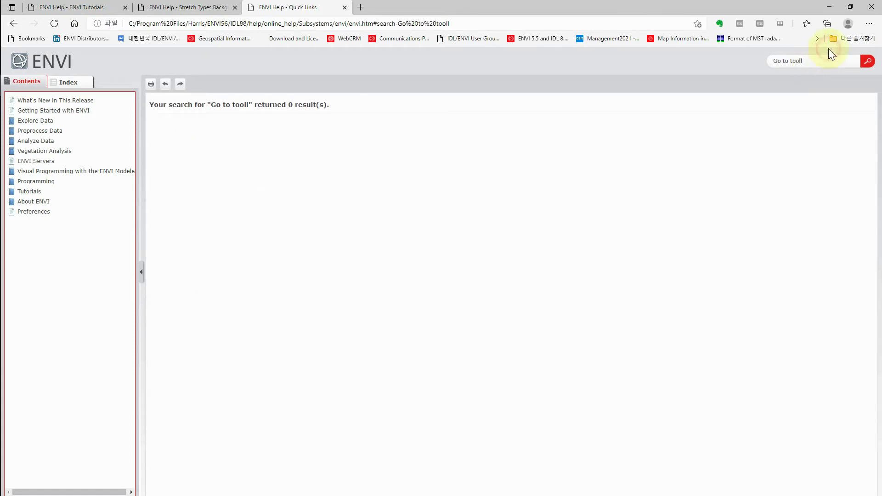
key(Return)
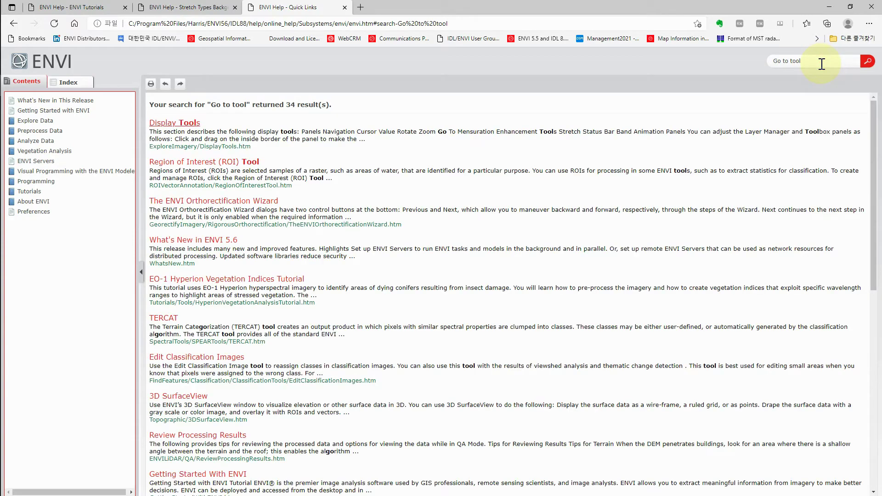
click(200, 125)
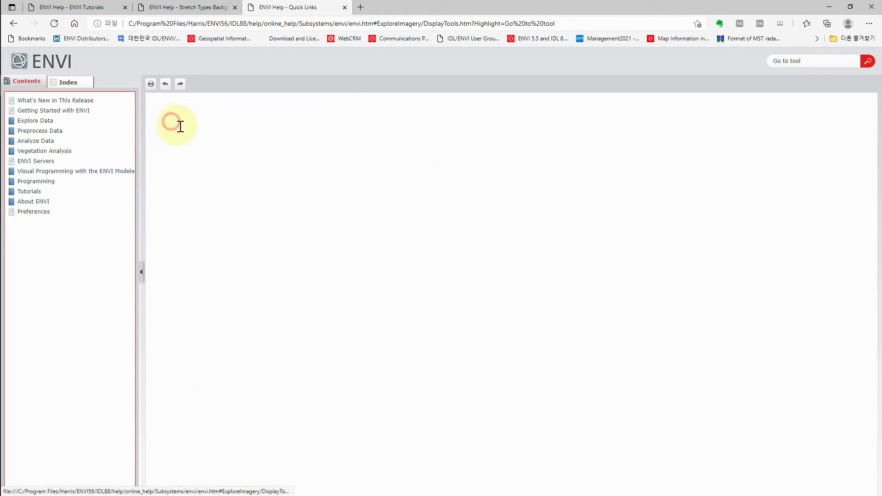
click(178, 212)
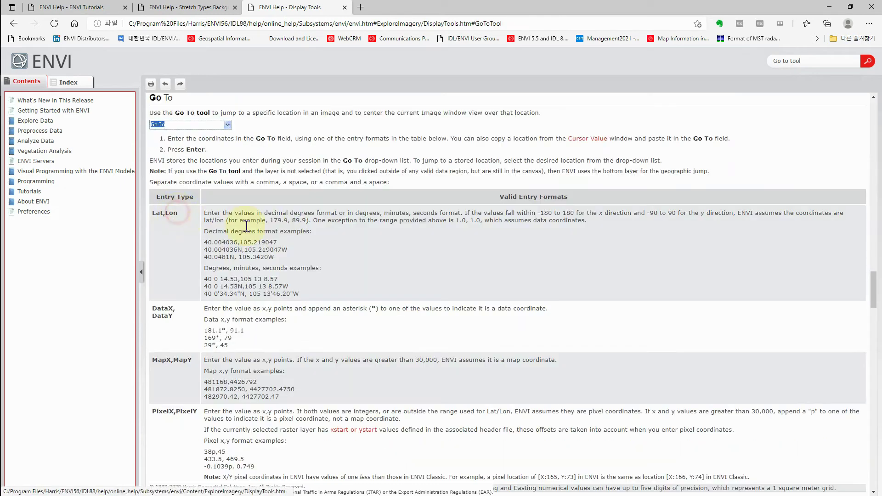
Examine the valid Go To entry formats, highlighting the decimal degrees, degrees-minutes-seconds, map coordinate, and "p"-suffixed pixel coordinate examples
scroll(299, 248, down, 3)
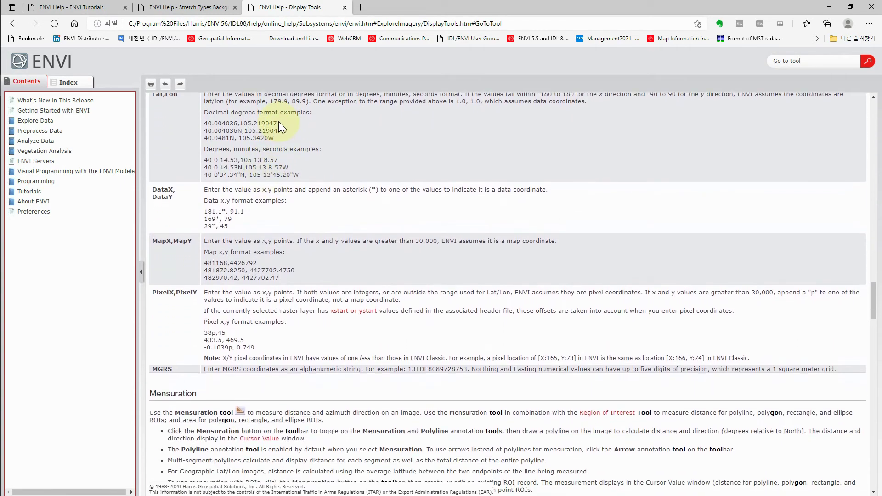
drag(277, 122, 204, 122)
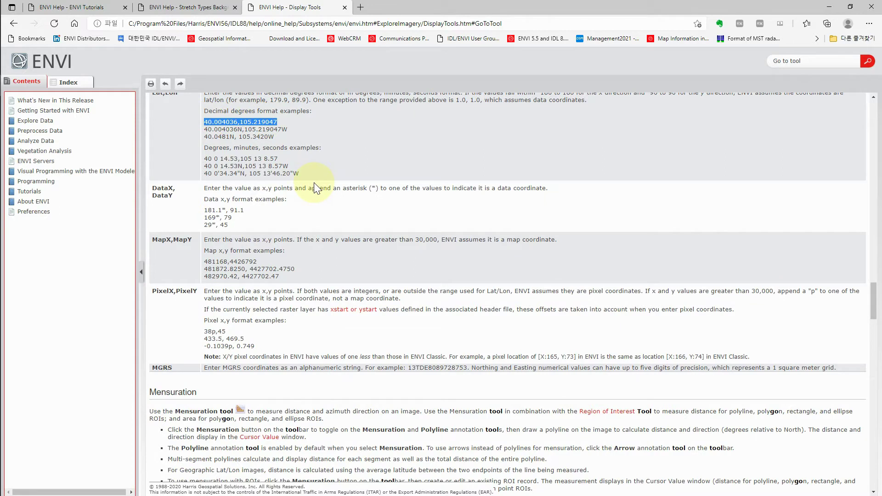
click(243, 123)
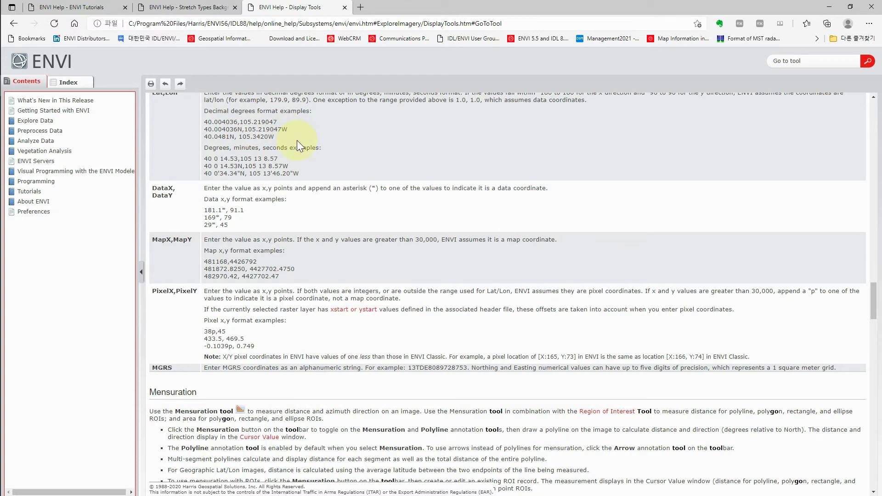
drag(220, 160, 286, 161)
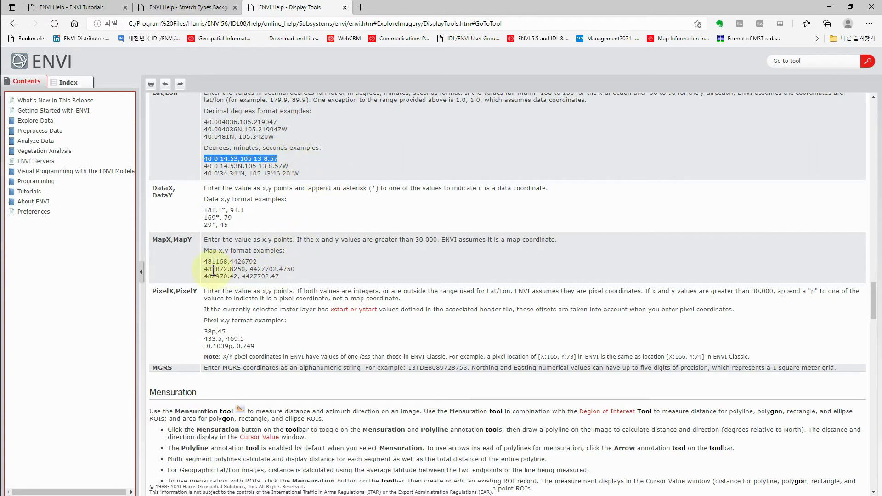
click(205, 263)
drag(204, 264, 278, 268)
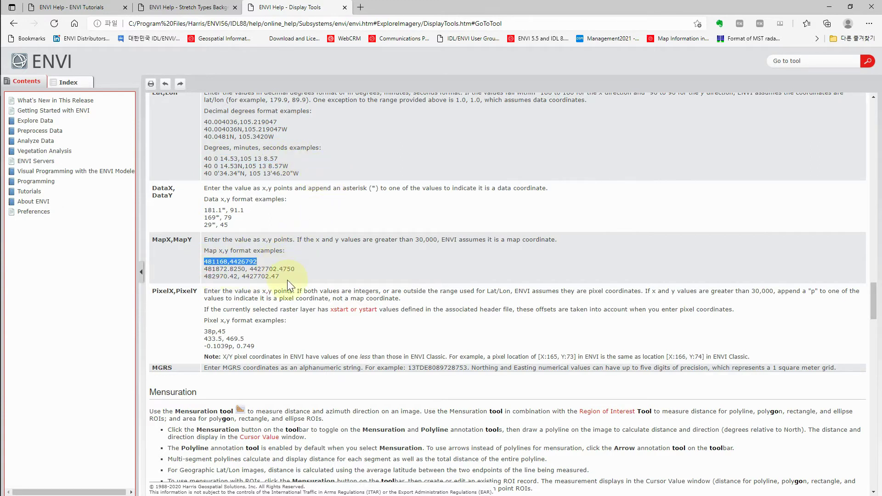
drag(226, 331, 206, 334)
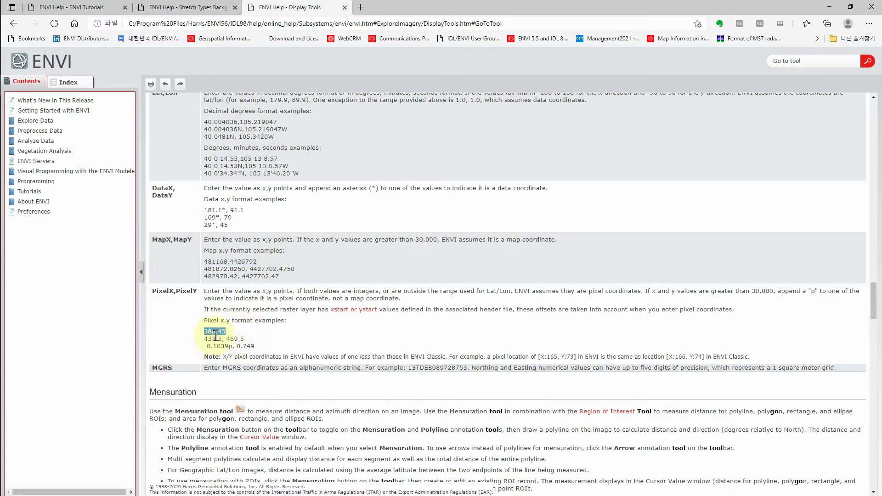
drag(212, 333, 215, 333)
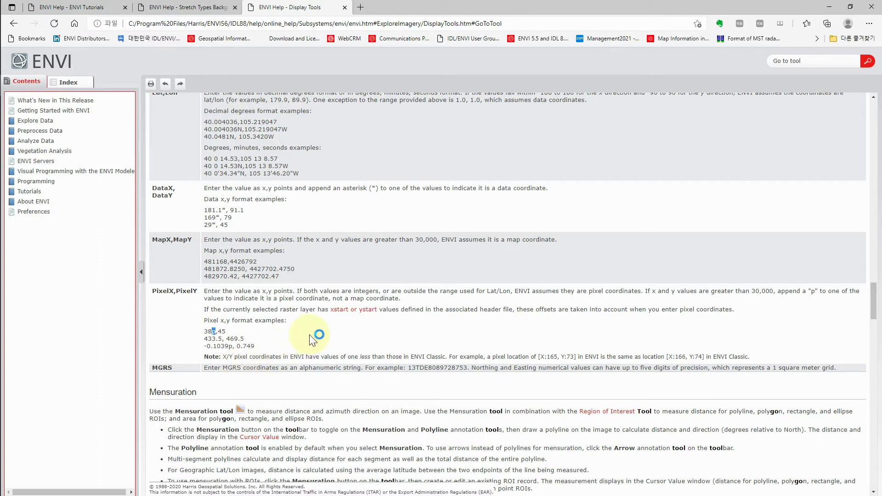
Return to ENVI and recall the stored Go To locations 40.0027,-105.2095, then 39.9939,-105.2286, then 40.0027,-105.2095 again
click(830, 8)
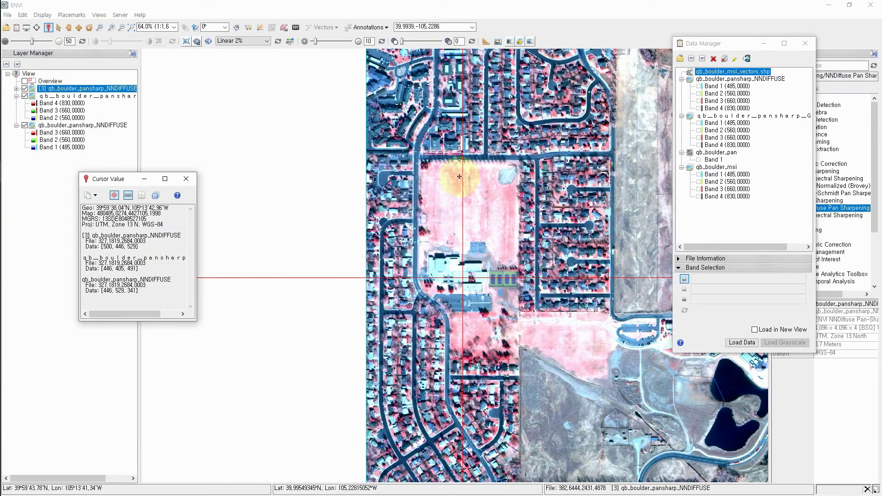
click(472, 28)
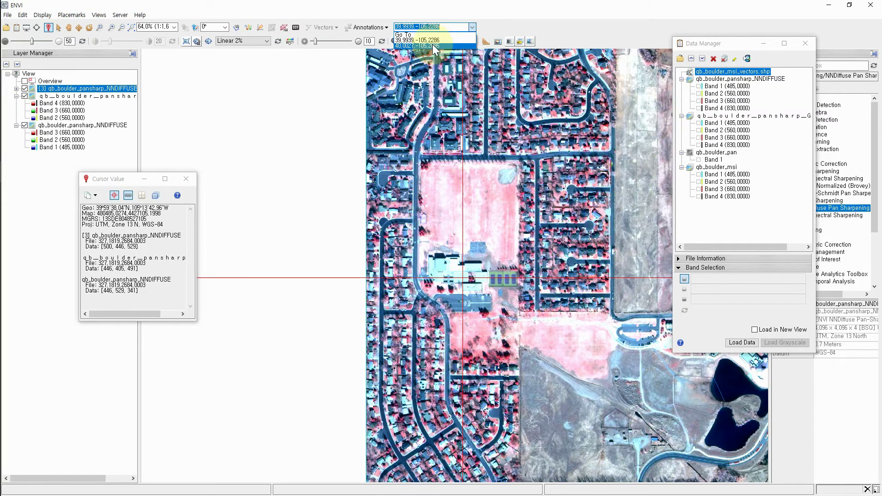
click(434, 45)
click(472, 28)
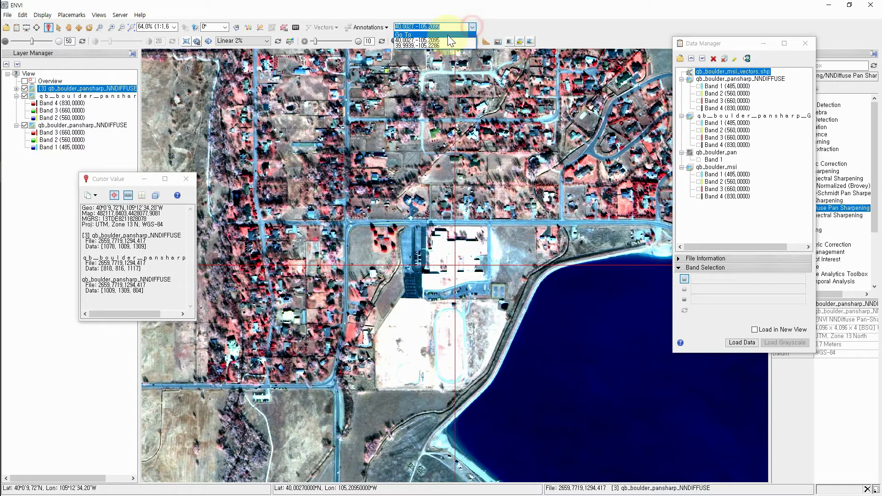
click(421, 46)
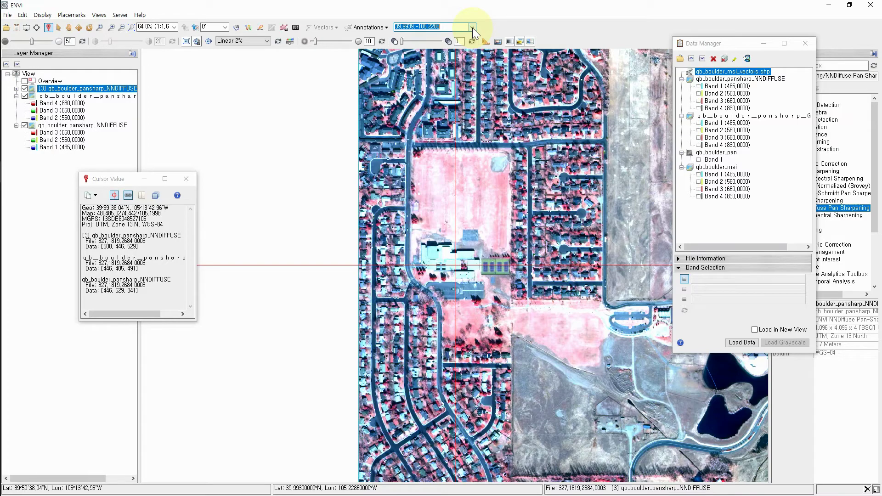
click(473, 27)
click(419, 45)
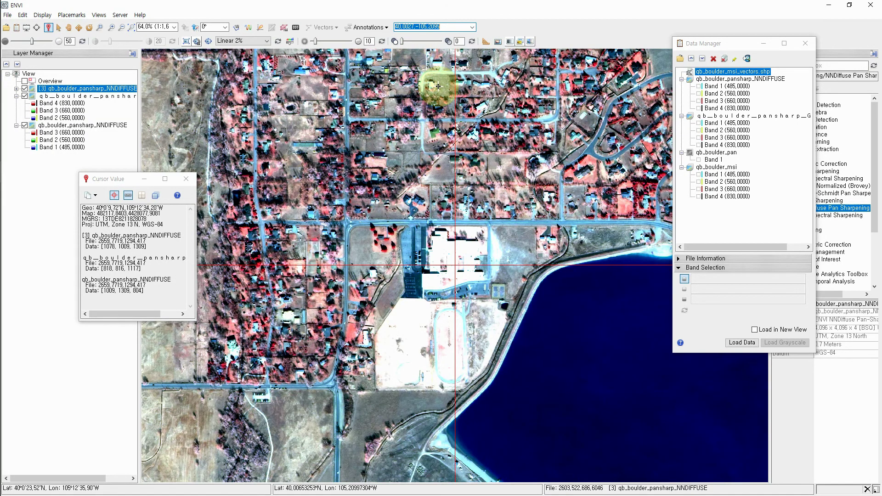
Go to the coordinates 39.9939, -105.2286 and fit the whole image in the view
scroll(476, 328, down, 6)
scroll(437, 376, up, 3)
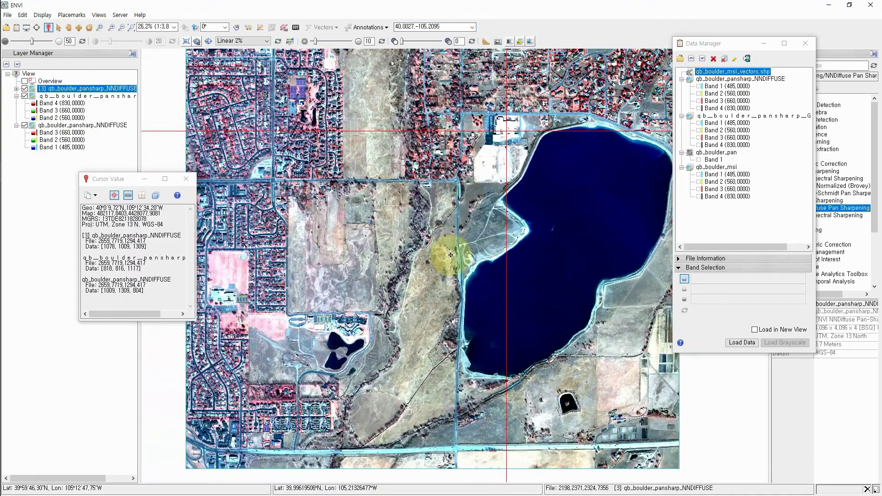
scroll(450, 255, down, 1)
click(470, 27)
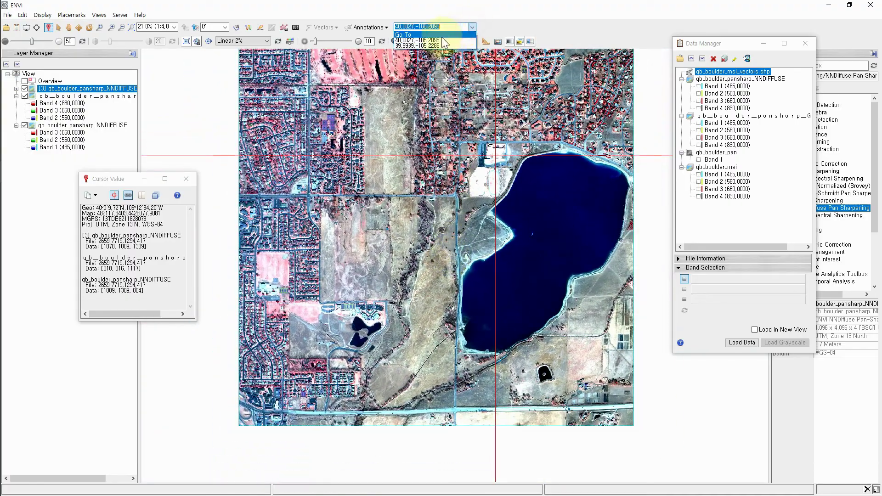
click(423, 45)
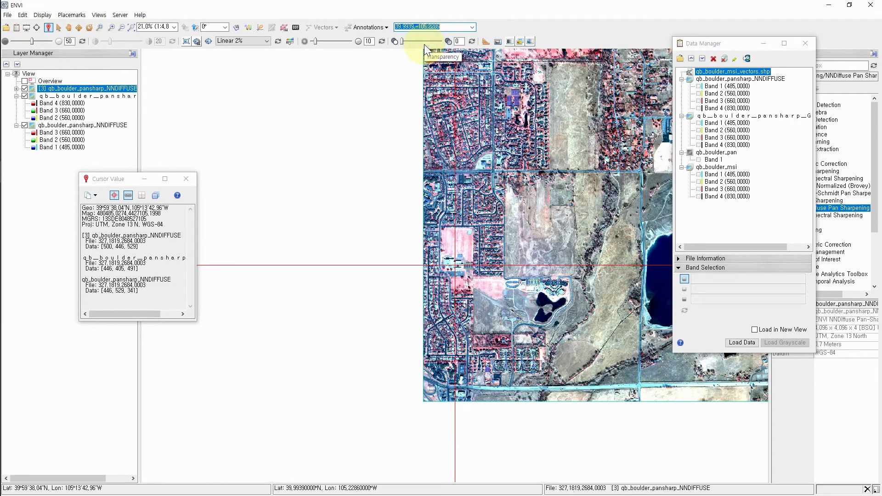
drag(733, 43, 743, 45)
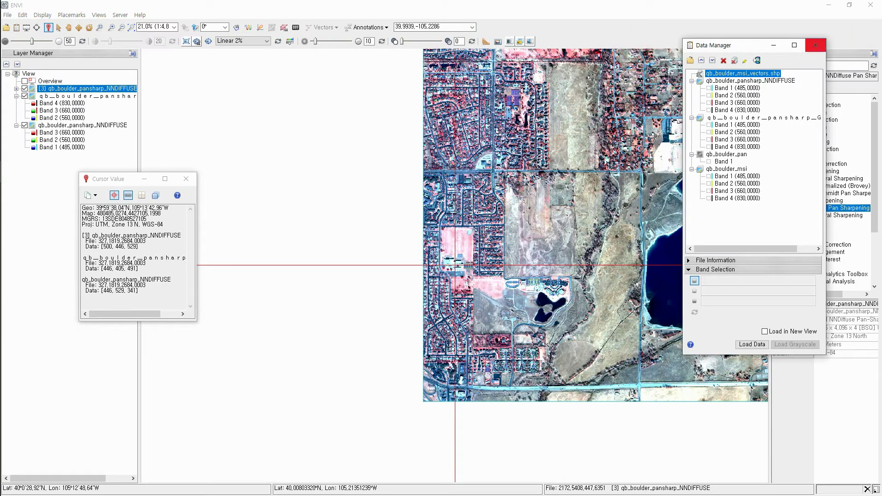
click(128, 31)
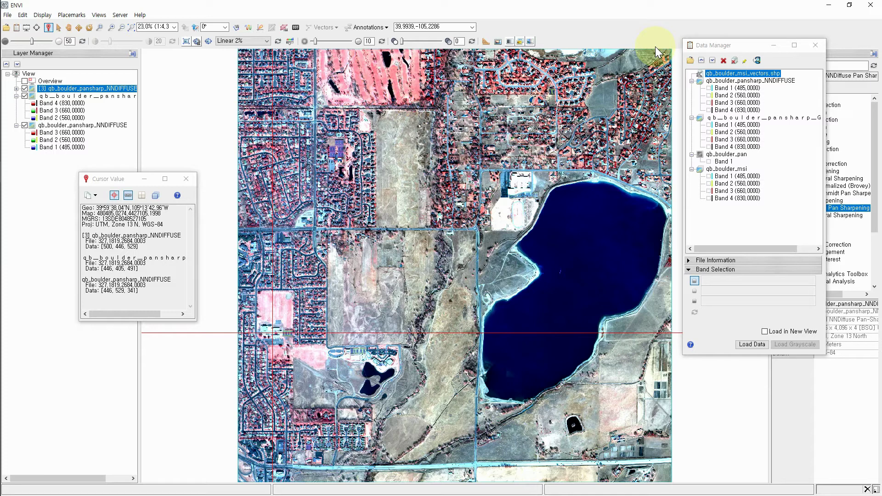
Measure the straight-line distance from the building at the crosshair to the white building northwest of the lake, accepting the line as an annotation
click(485, 42)
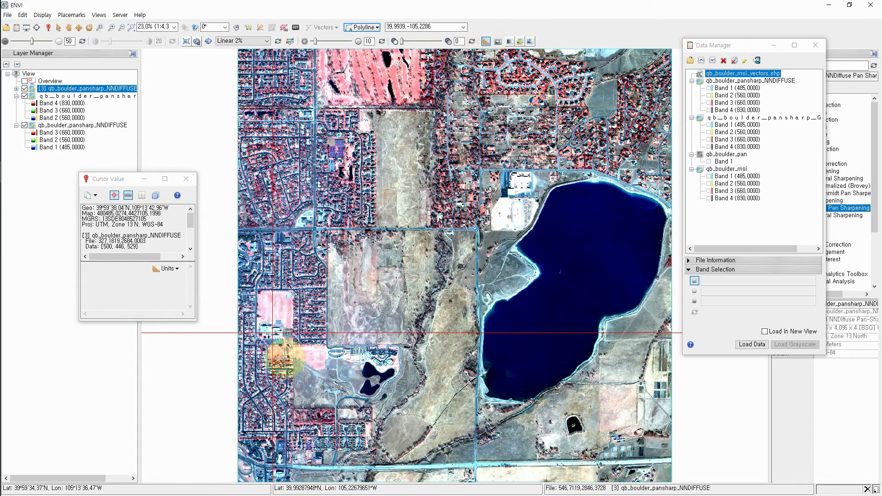
click(271, 332)
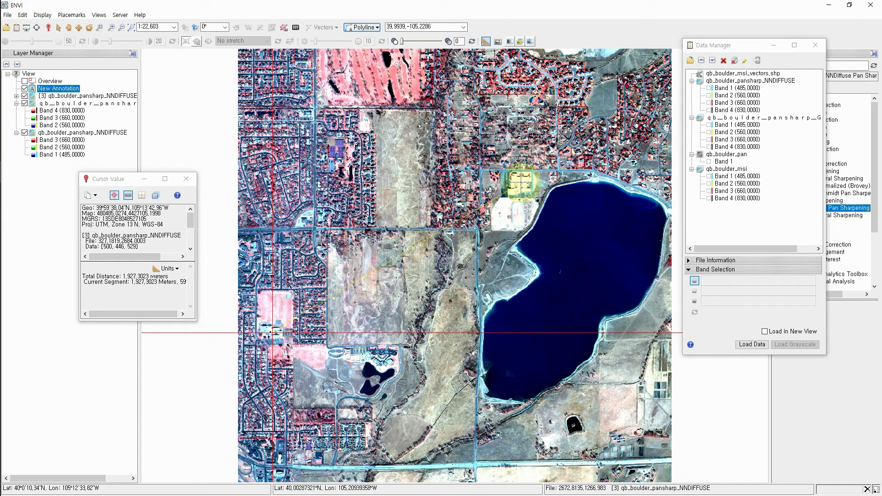
click(516, 186)
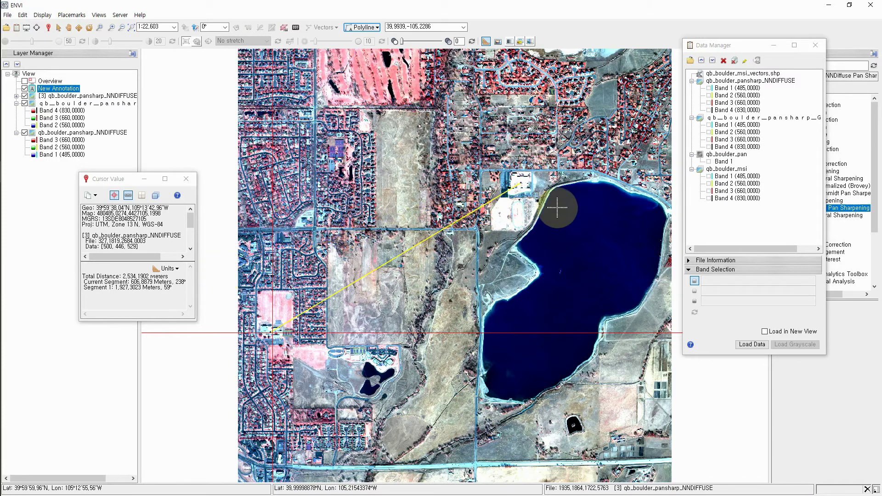
click(517, 182)
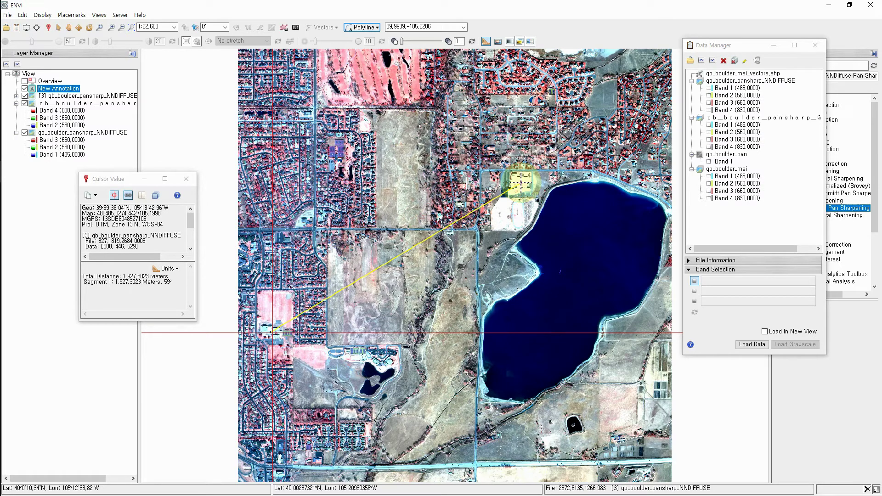
right_click(521, 183)
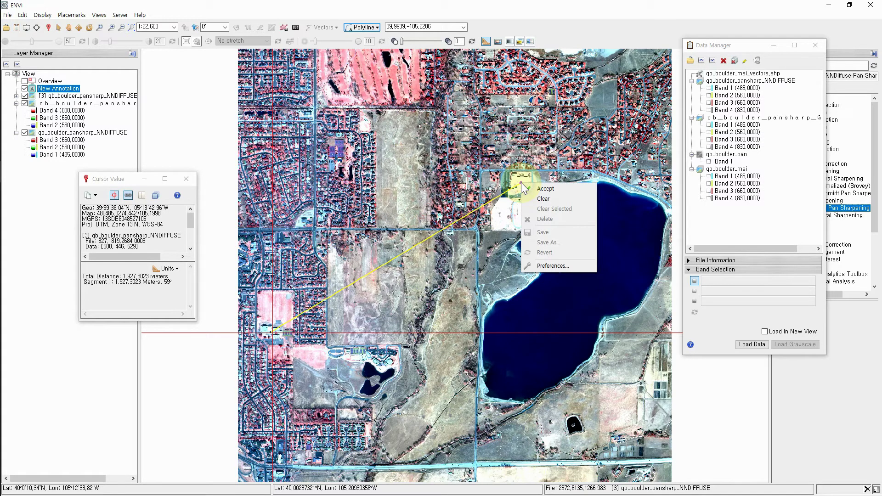
click(550, 188)
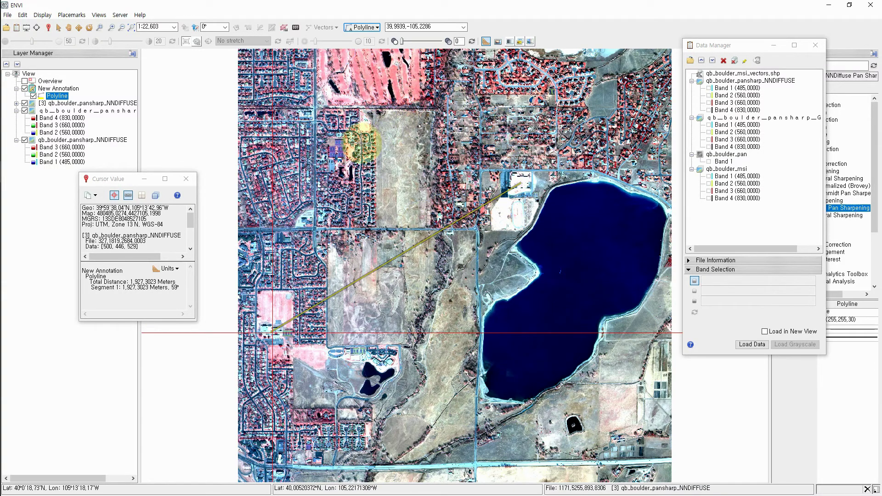
Measure a horizontal east-west distance from the purple building complex to the houses north of the lake and accept the line
click(342, 149)
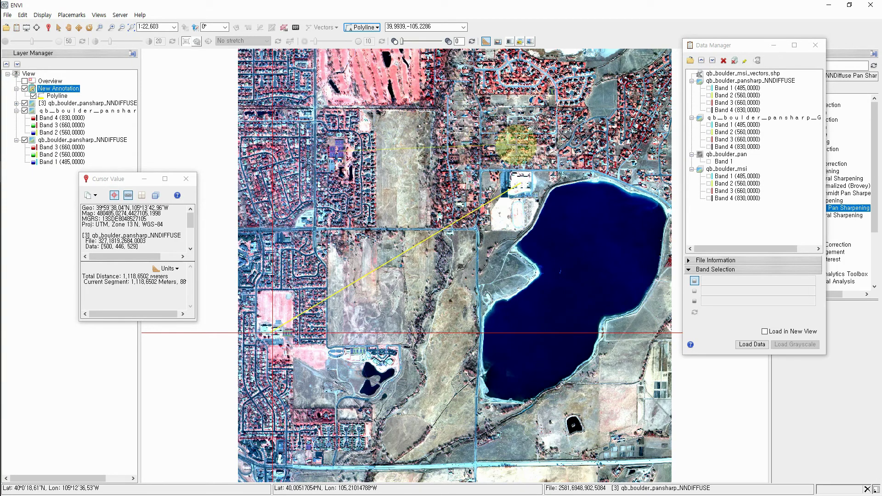
double_click(532, 151)
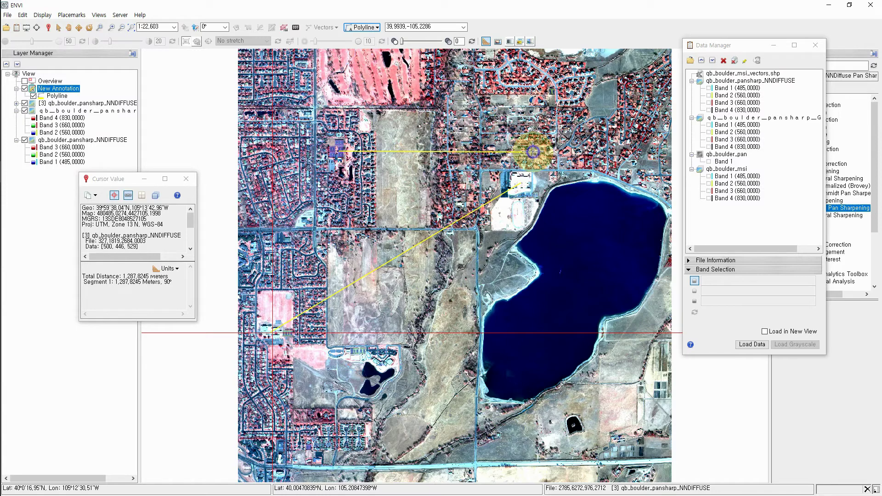
right_click(533, 152)
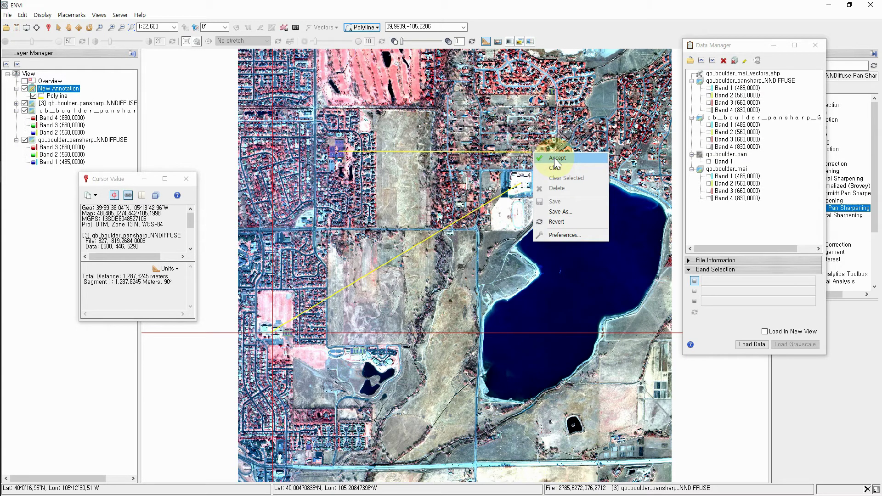
click(554, 158)
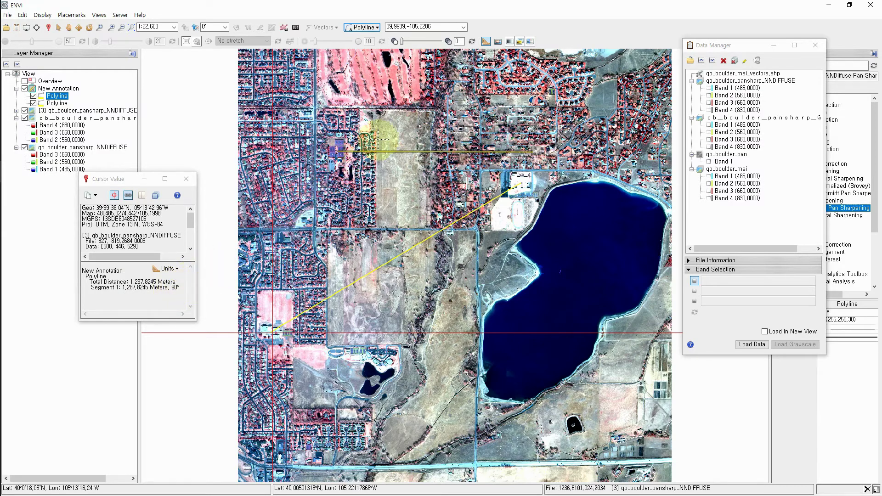
Measure a five-segment path from the golf course's southeast edge around the fields and purple building complex, and accept the polyline
click(398, 95)
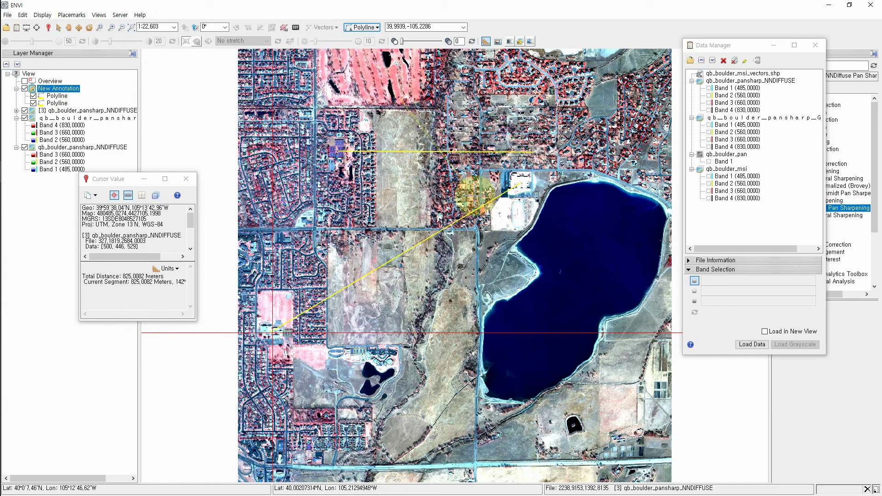
click(474, 196)
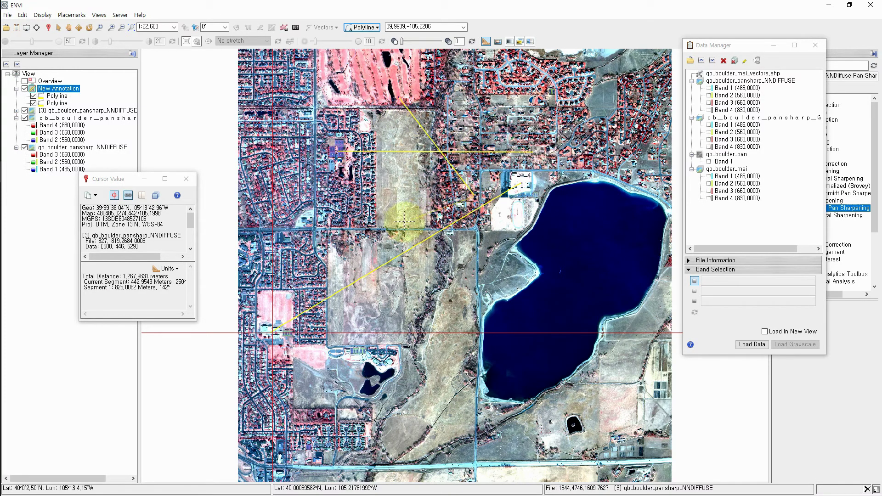
click(387, 231)
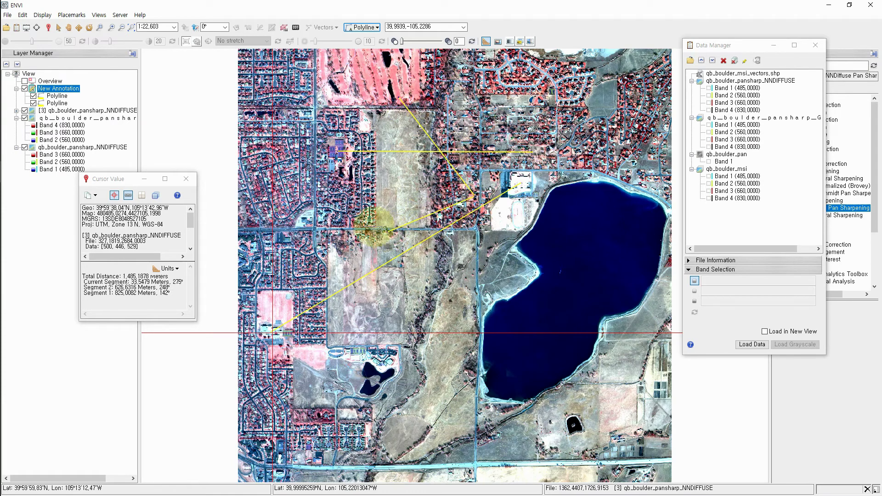
click(331, 188)
click(306, 138)
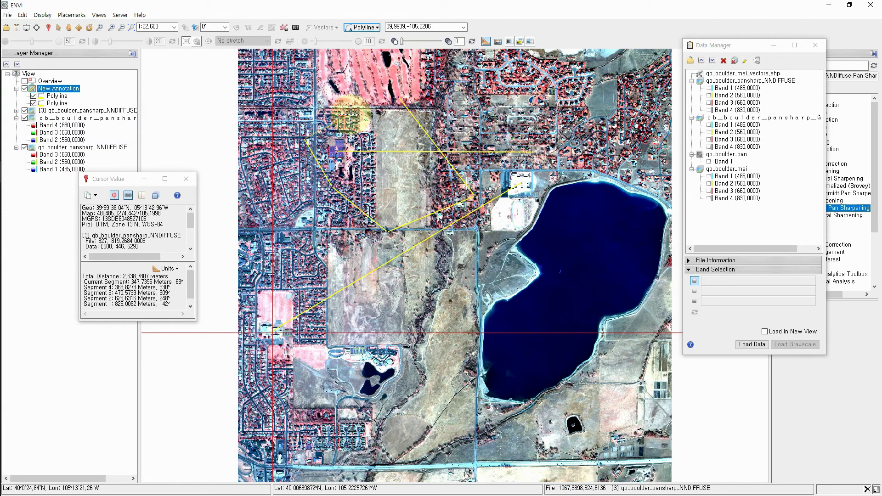
right_click(352, 115)
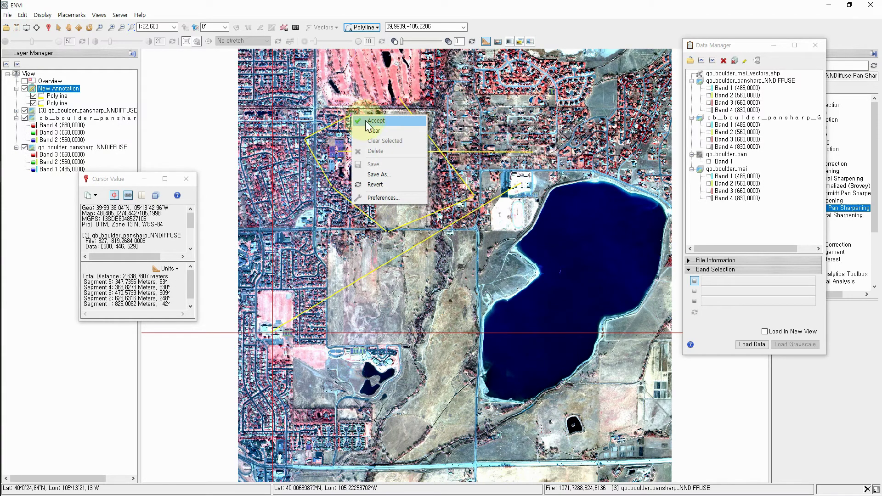
click(368, 122)
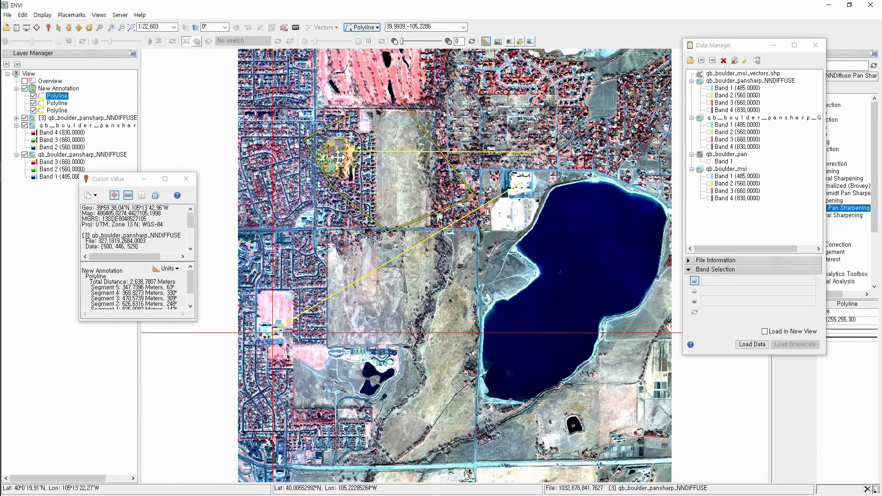
Draw a multi-segment measurement path through the northern houses and across the lake to the western fields, and clear it without accepting
click(508, 133)
click(603, 112)
click(611, 202)
double_click(538, 281)
click(458, 282)
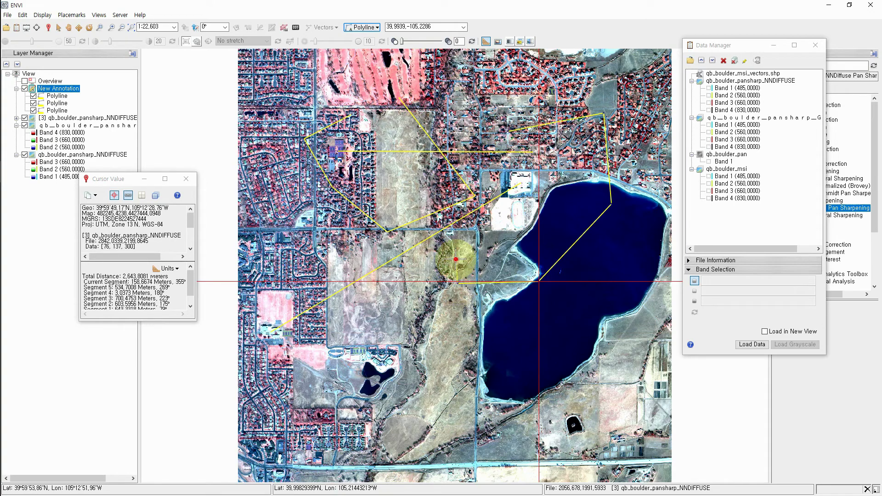
right_click(457, 258)
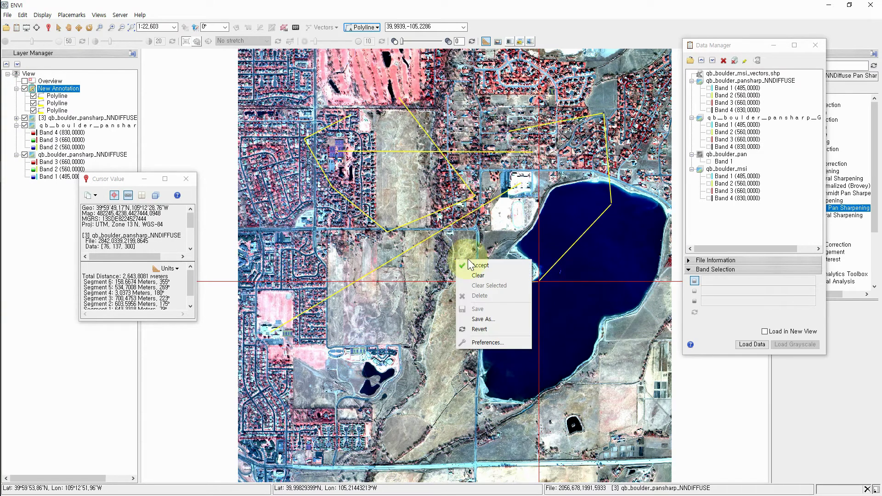
click(478, 275)
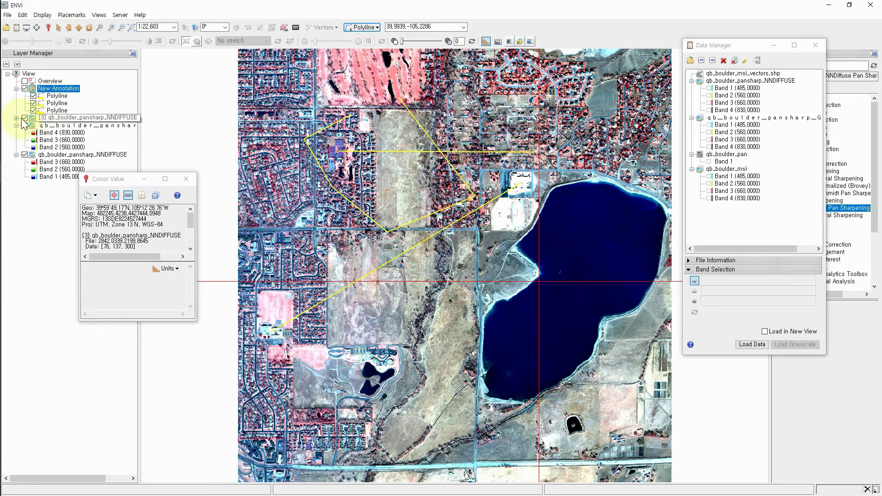
Review the stored distances of the accepted polylines by selecting them individually in the annotation layer
click(57, 111)
key(Up)
key(Up)
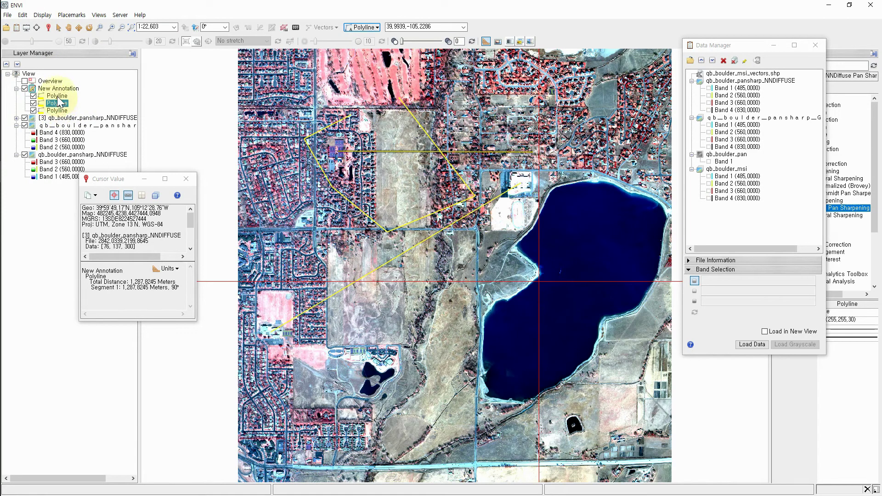
click(58, 111)
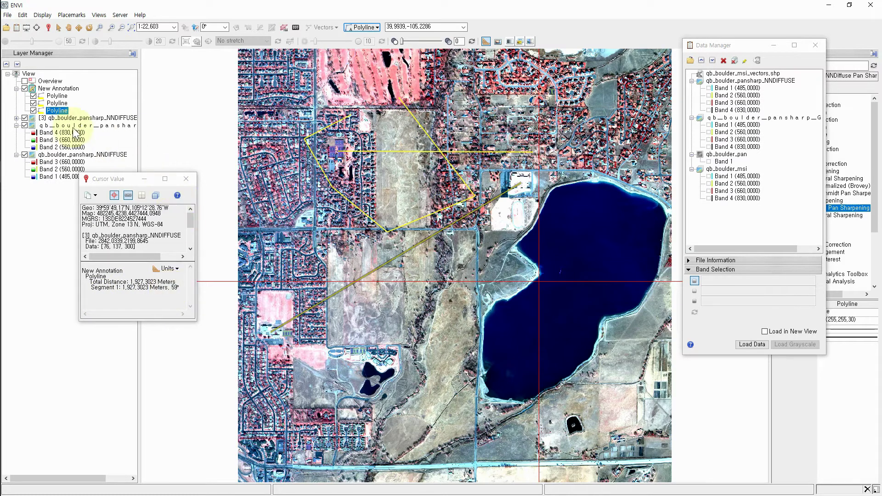
Remove the New Annotation layer with all its polylines, without saving it to a file
right_click(51, 88)
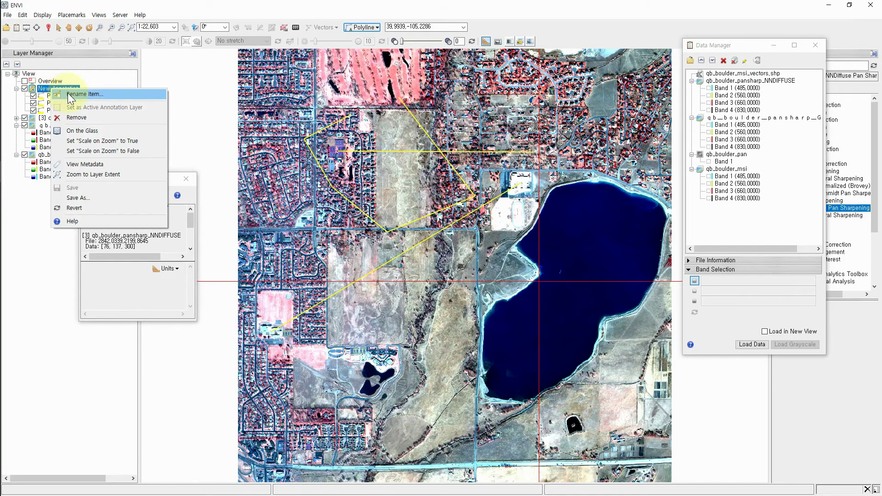
click(76, 118)
click(430, 285)
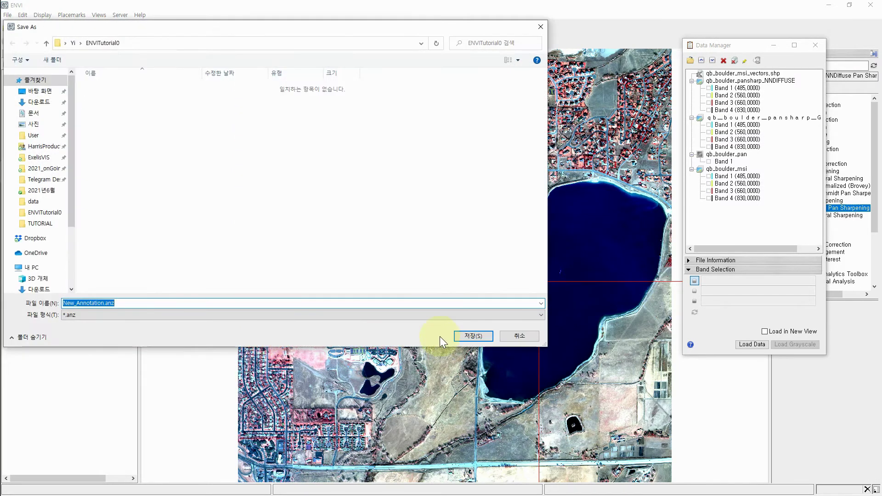
click(526, 336)
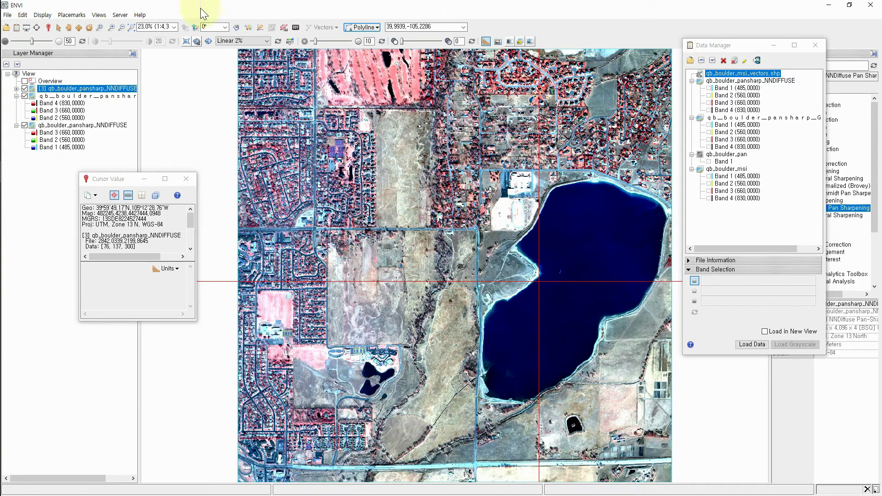
Add a placemark named NW_Reservoir centred on the reservoir's northwest shore beside the white building complex and running track
click(72, 15)
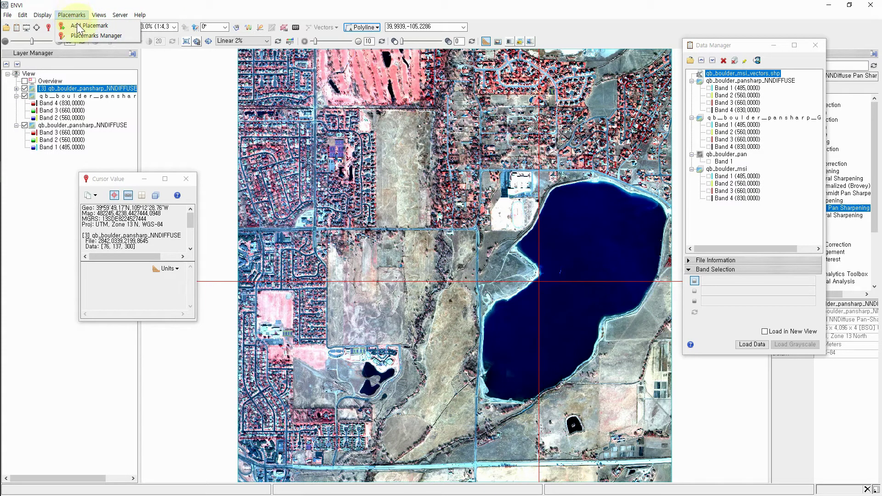
click(79, 27)
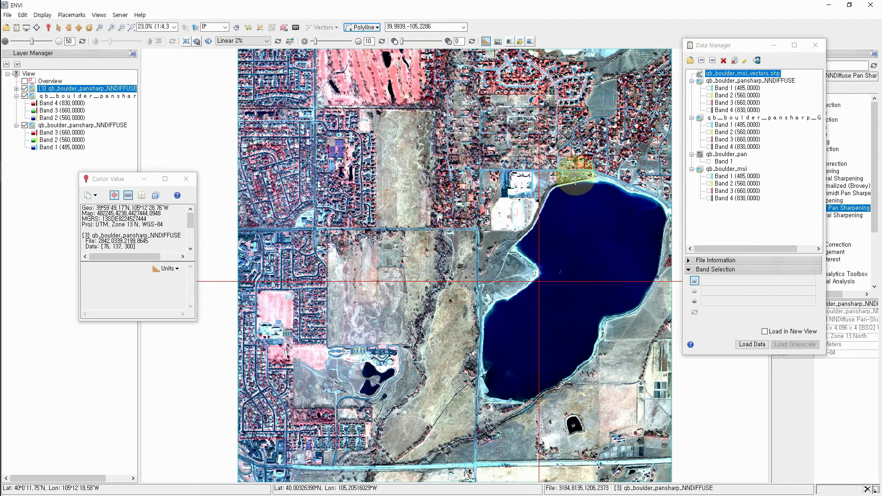
drag(575, 172, 513, 206)
scroll(506, 216, up, 5)
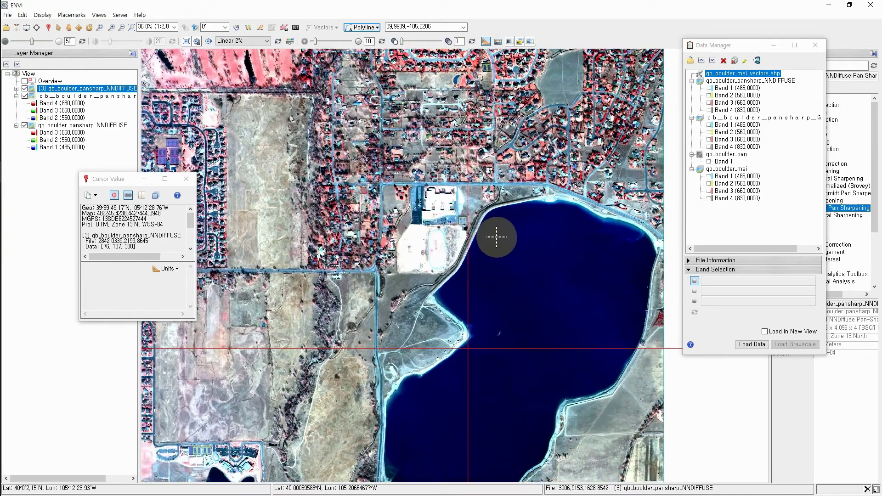
drag(491, 165, 505, 229)
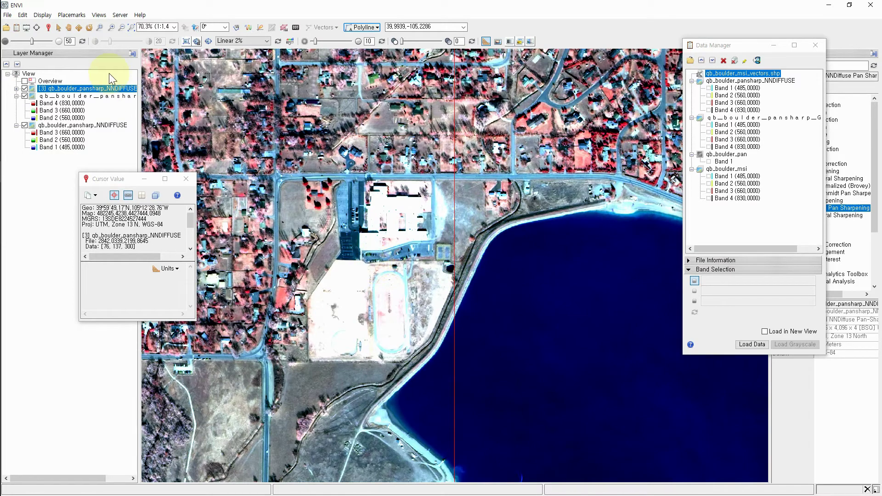
click(71, 14)
click(88, 25)
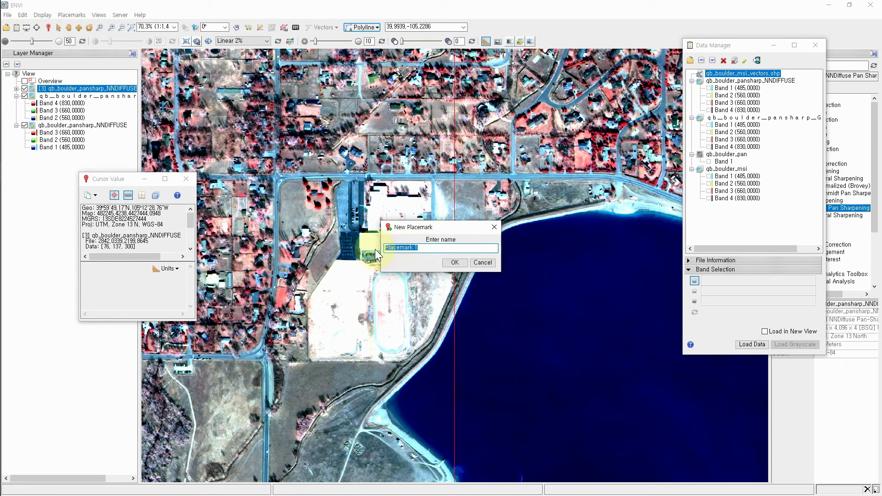
text(ㅜ)
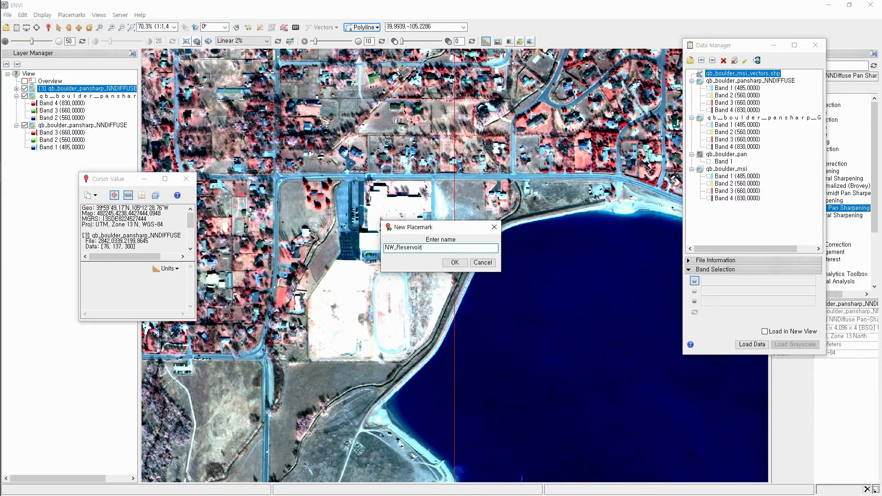
click(448, 263)
Add a placemark named Road at the main intersection in the western residential area
drag(387, 305, 354, 325)
scroll(385, 315, down, 1)
drag(402, 341, 406, 320)
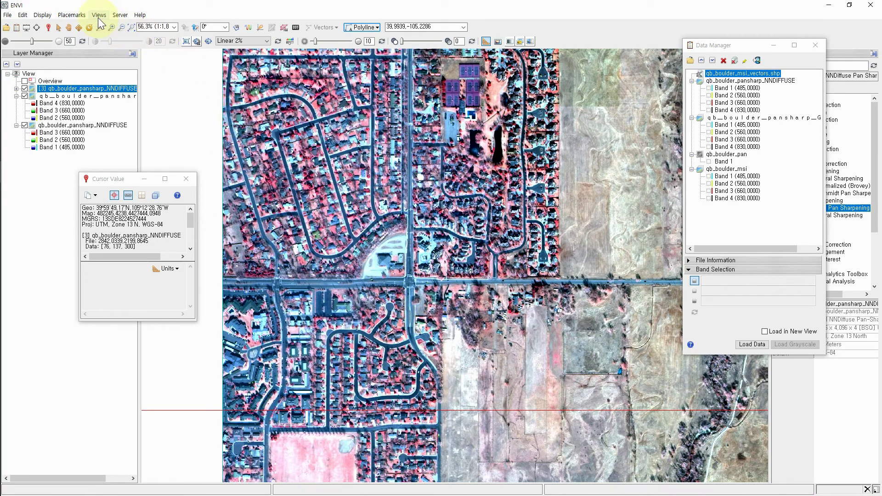
scroll(448, 342, down, 2)
scroll(448, 342, up, 4)
drag(393, 305, 501, 380)
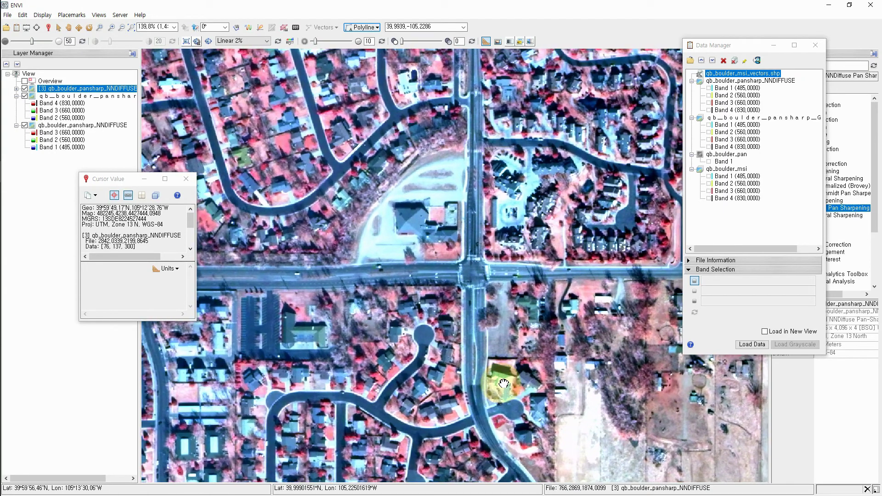
click(73, 15)
click(72, 27)
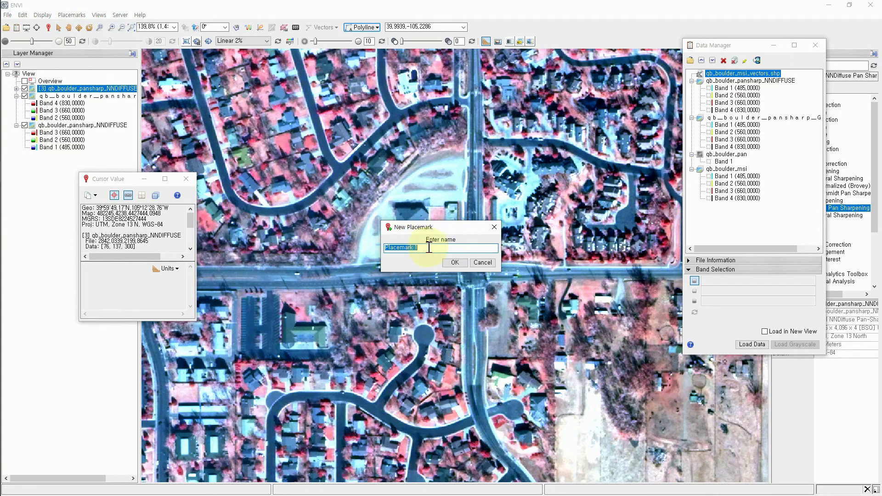
text(Road)
key(Return)
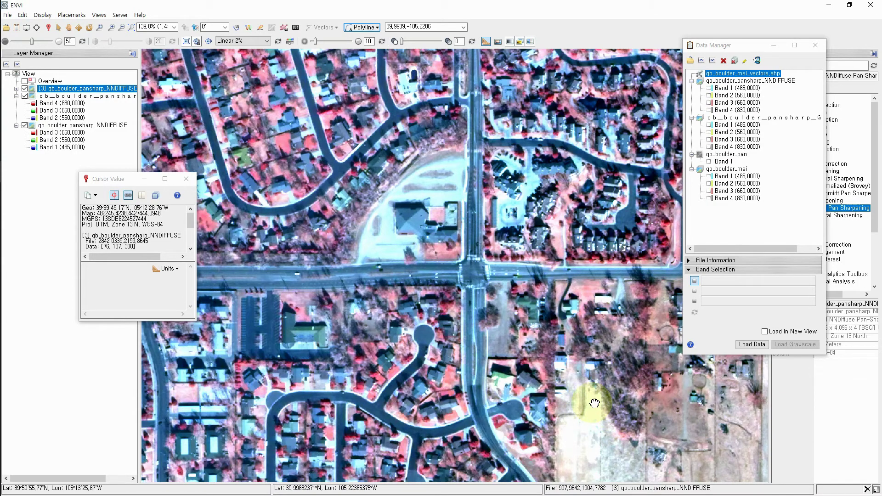
Add a placemark named Pond at the small dark pond south of the reservoir
drag(589, 398, 441, 250)
scroll(585, 398, down, 5)
drag(585, 398, 420, 280)
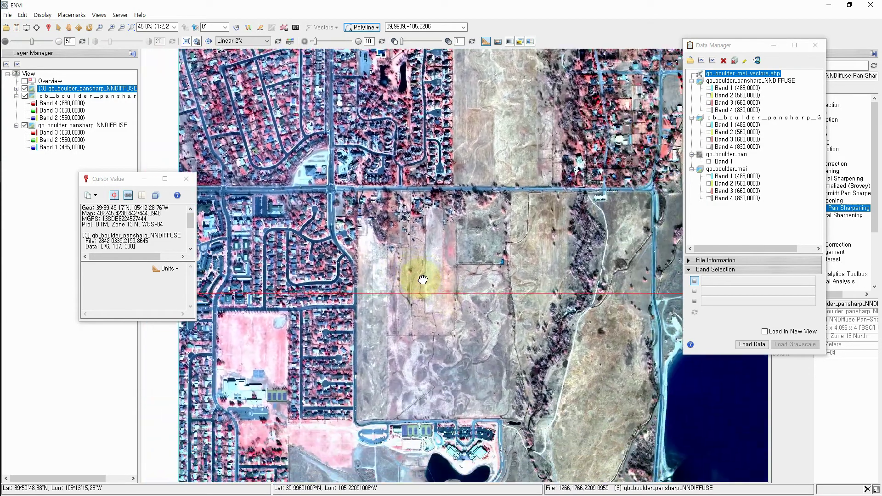
drag(599, 385, 413, 282)
drag(549, 374, 388, 257)
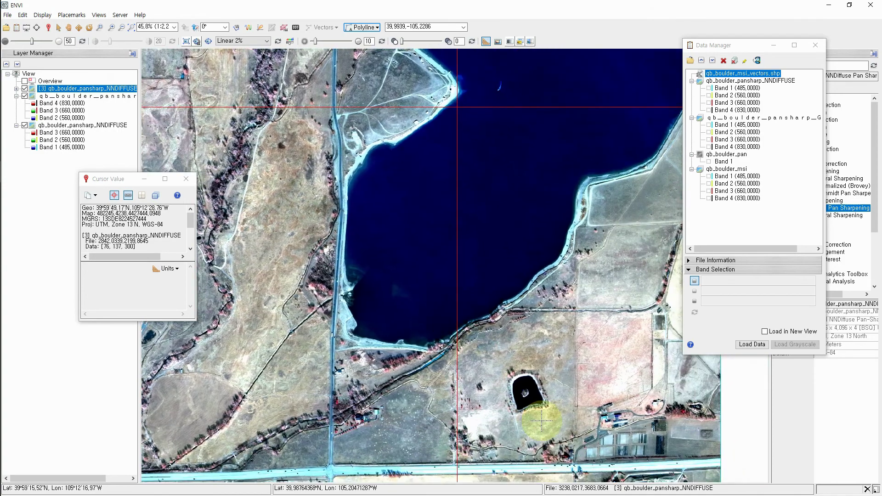
drag(544, 395, 472, 311)
scroll(472, 311, up, 2)
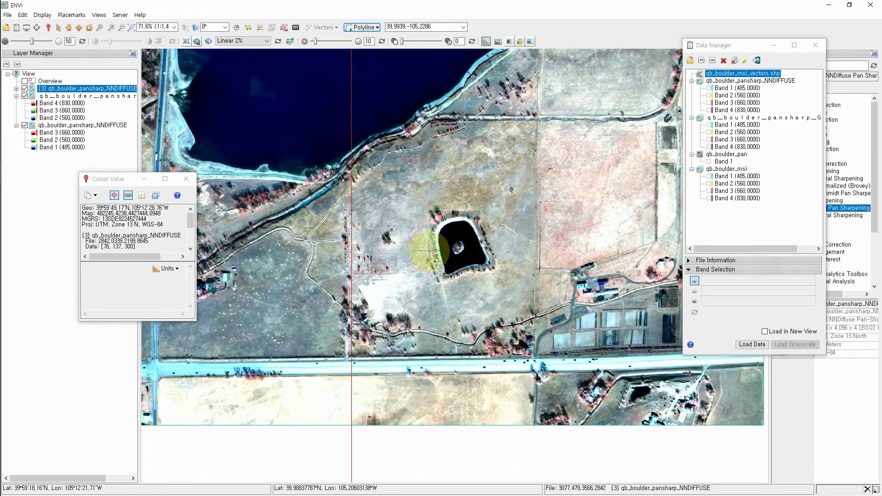
click(83, 15)
click(85, 25)
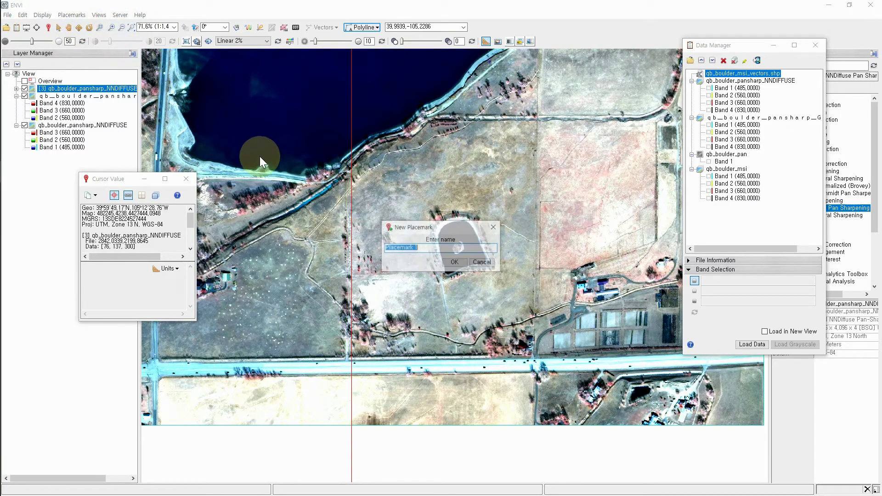
text(Pond)
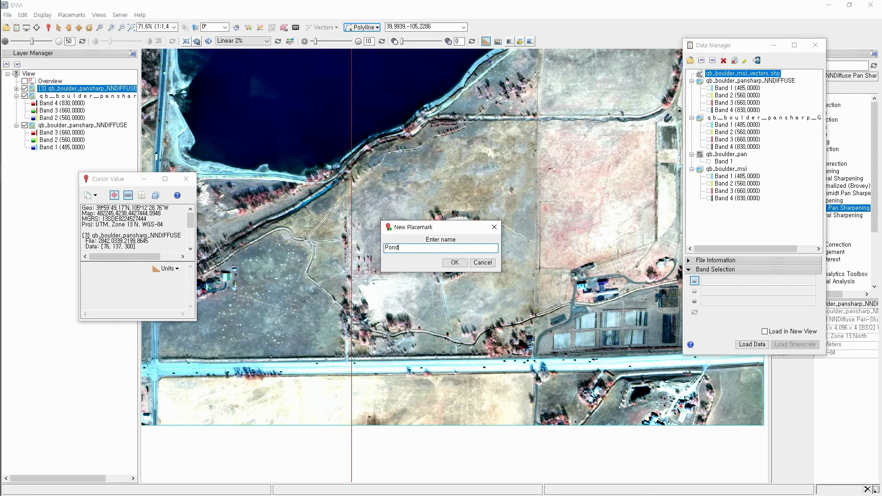
click(455, 263)
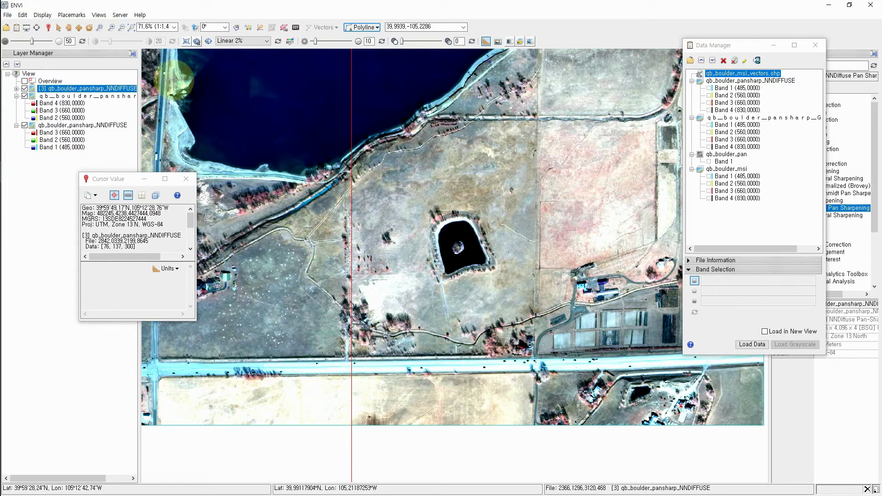
Jump the view to the NW_Reservoir, Road and Pond placemarks in turn
click(71, 15)
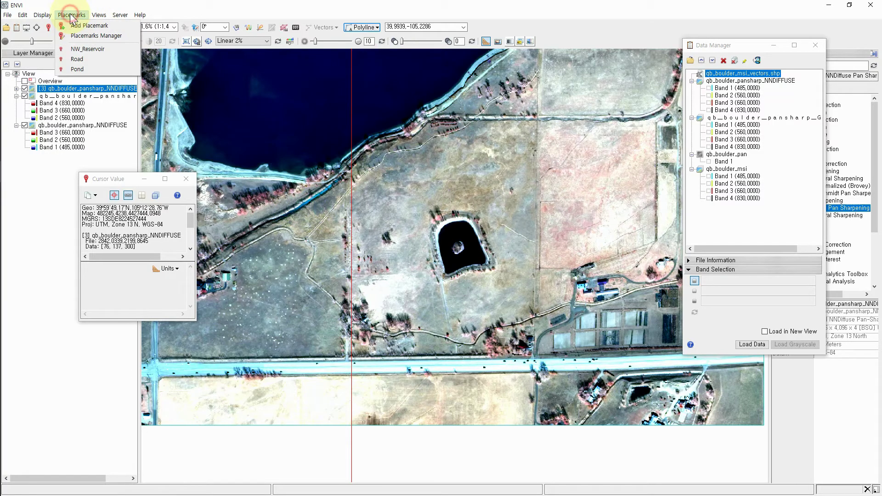
click(76, 48)
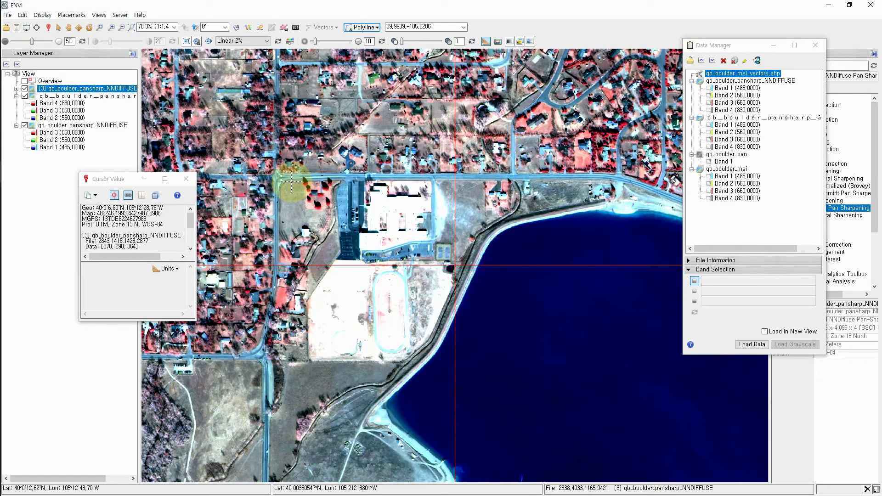
click(73, 15)
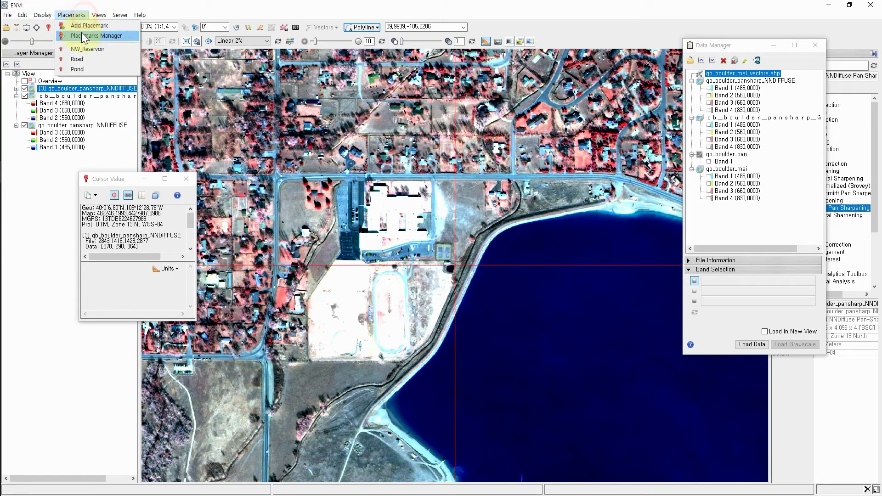
click(79, 59)
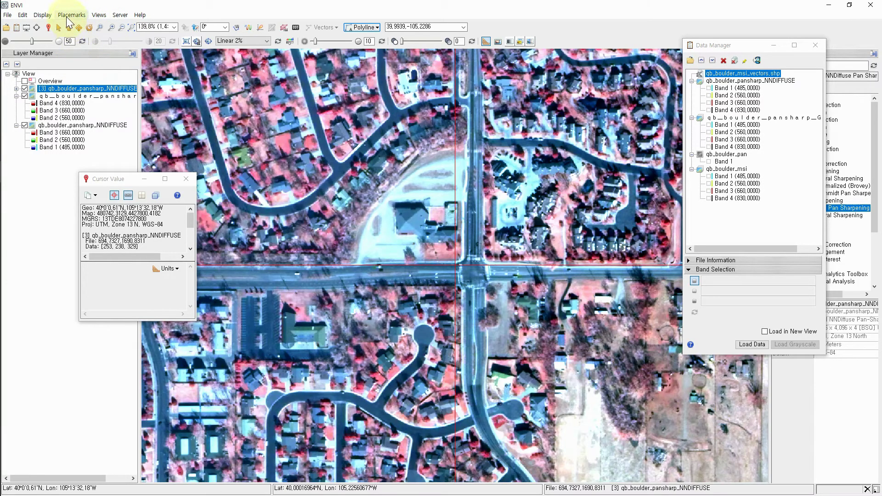
click(66, 16)
click(81, 68)
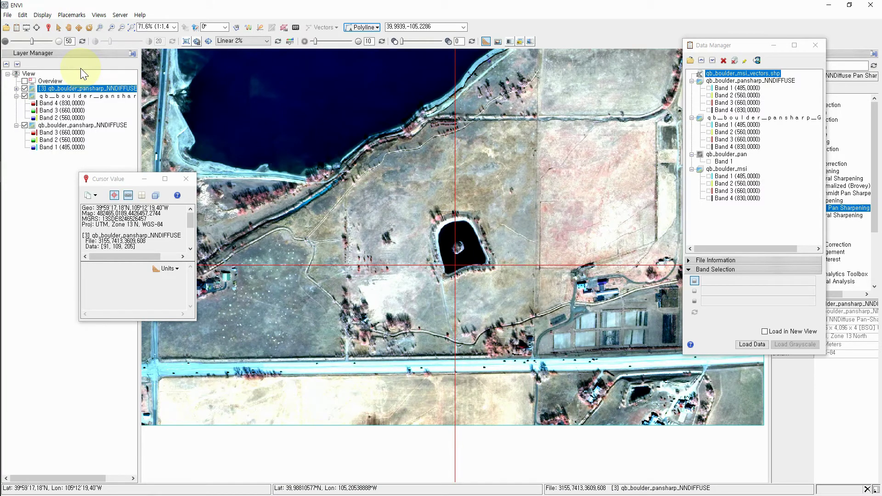
Open the Placemarks Manager beside the layer list and use it to switch the view between Road, Pond and NW_Reservoir
click(74, 15)
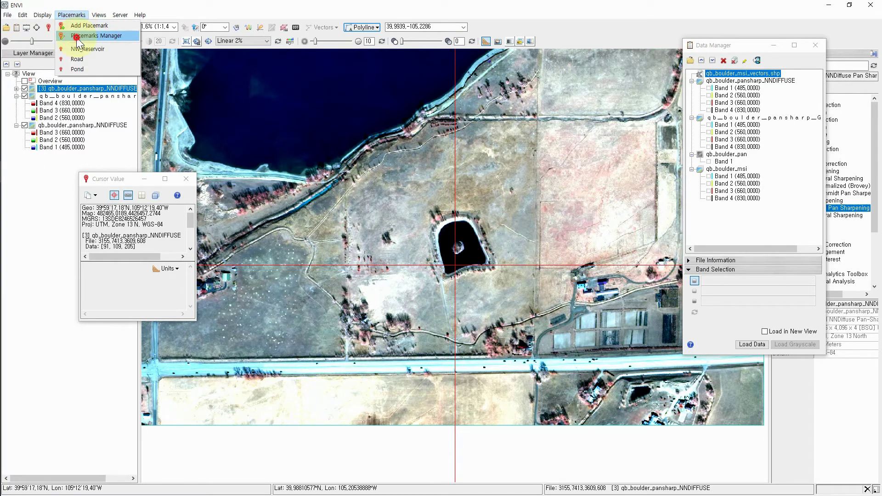
click(77, 37)
drag(423, 204, 197, 79)
click(189, 123)
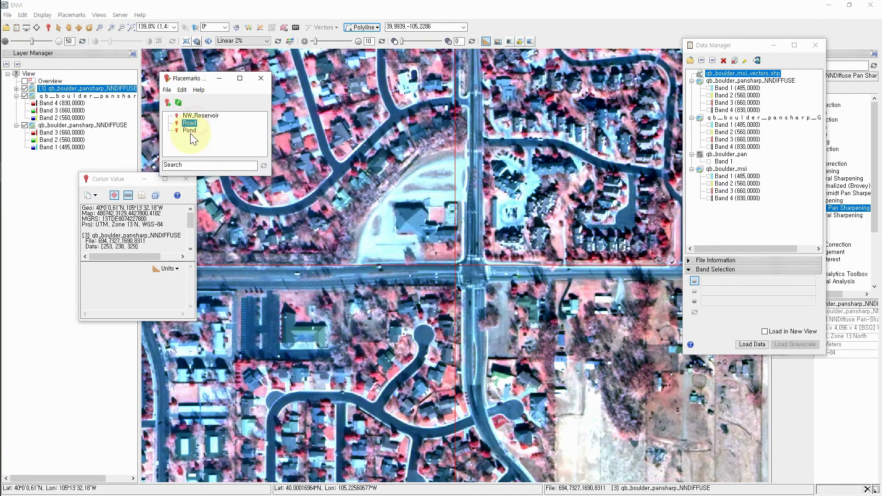
click(190, 131)
click(191, 123)
click(193, 116)
click(191, 132)
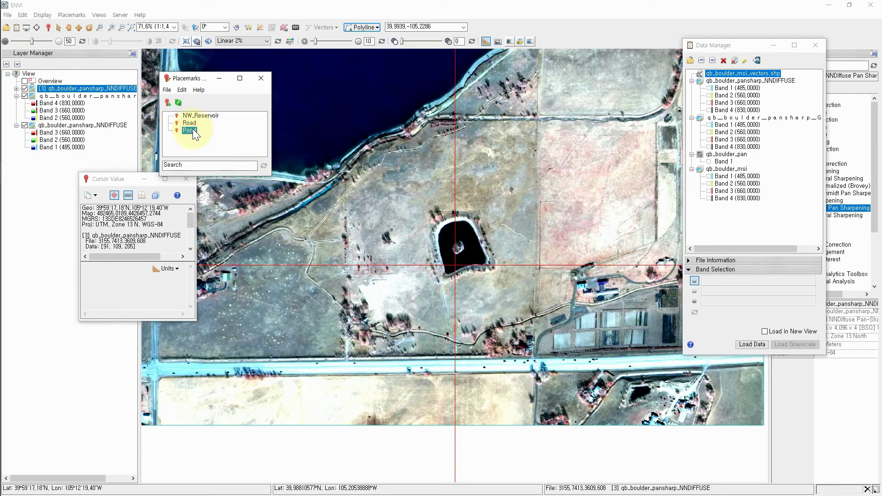
click(191, 123)
click(196, 116)
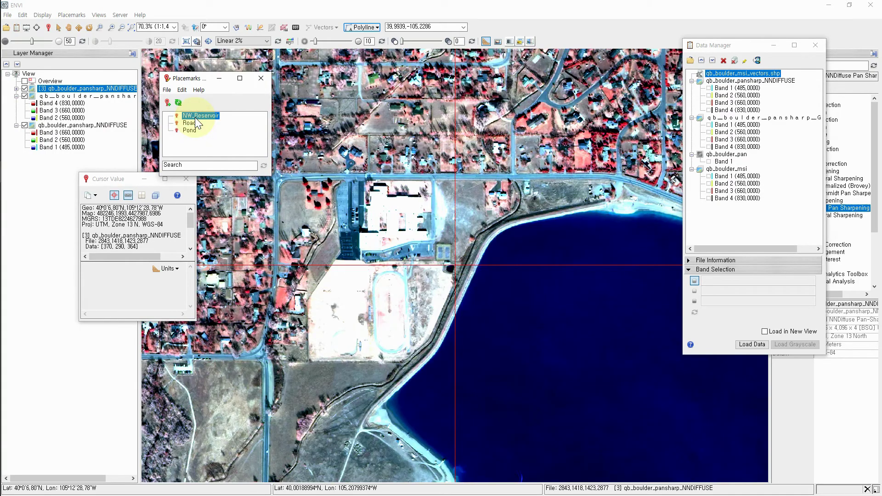
Add a placemark named Middle School B in the Placemarks Manager, with the view over the southwestern school and its playing fields
click(347, 201)
drag(348, 201, 521, 473)
scroll(467, 374, down, 3)
drag(506, 340, 413, 208)
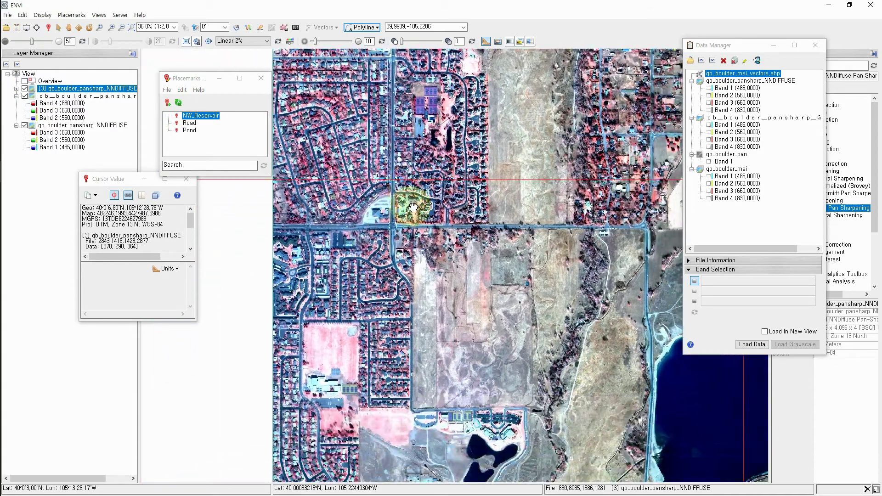
scroll(385, 331, up, 3)
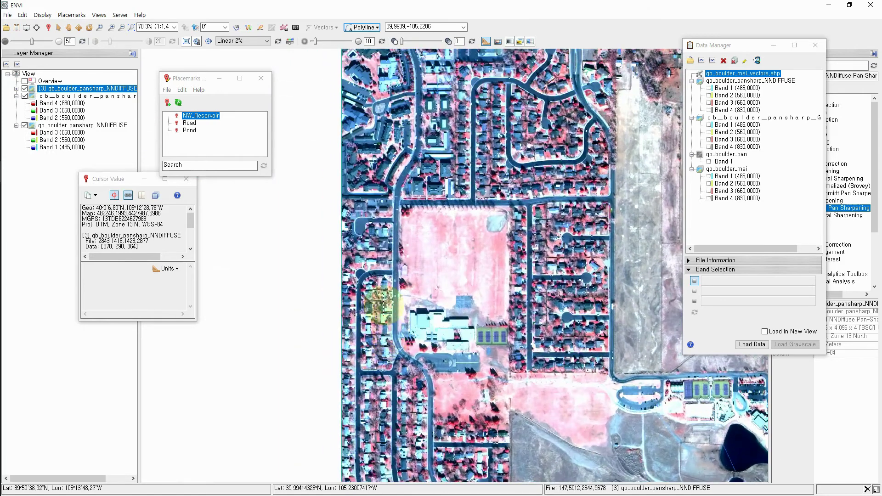
click(168, 103)
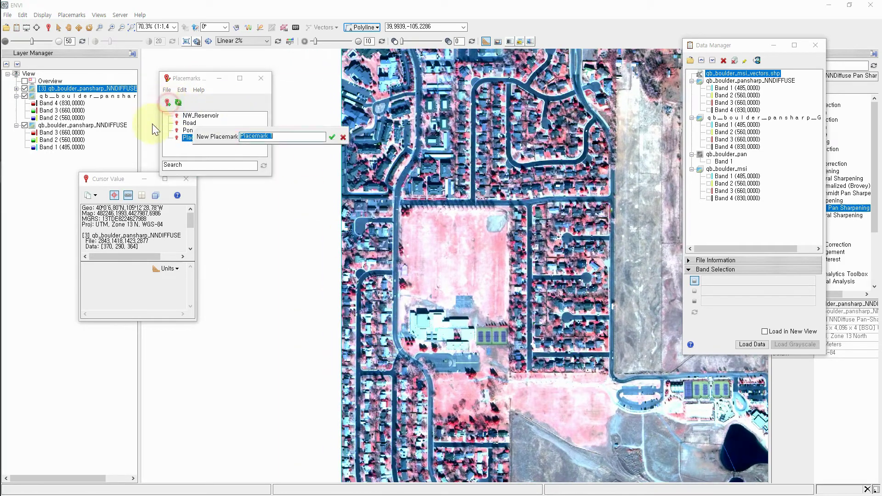
text(Middle Sch)
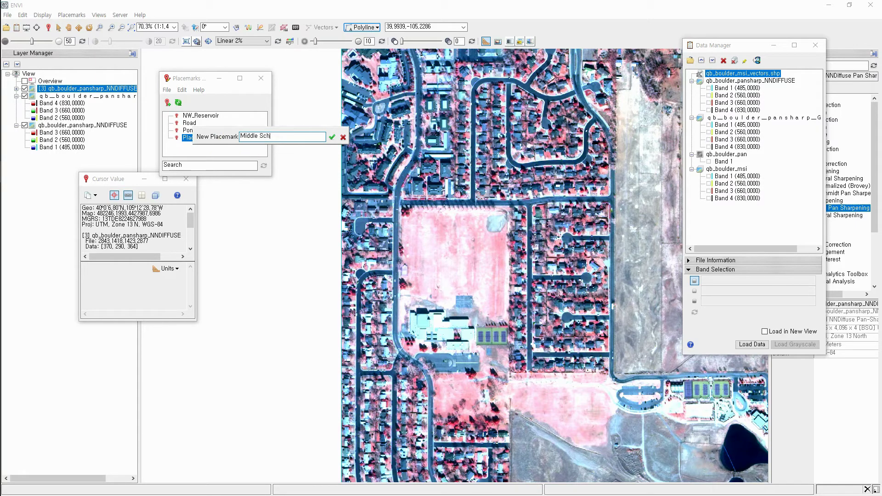
text(ool B)
key(Return)
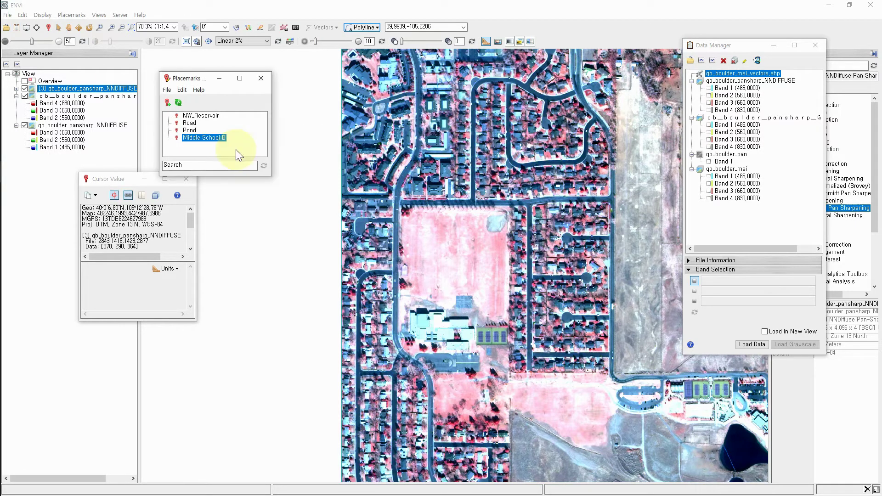
Revisit the Pond, Road, Middle School B and NW_Reservoir placemarks from the Placemarks Manager
click(196, 130)
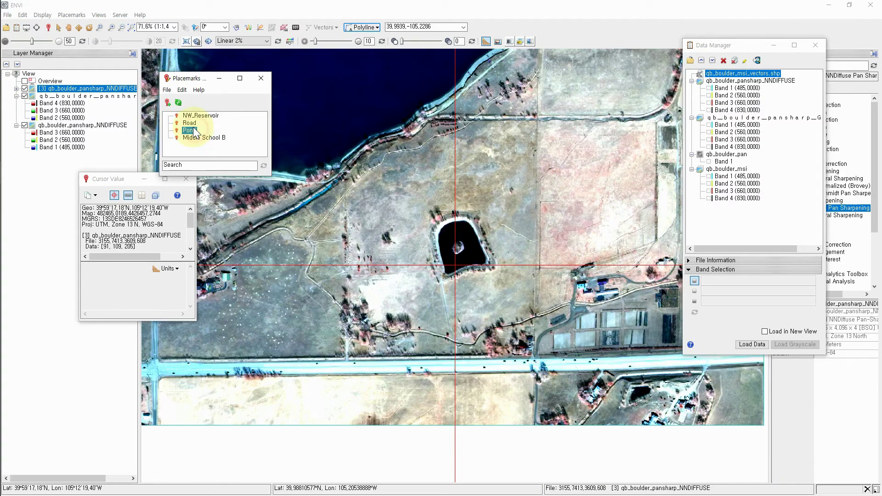
click(199, 122)
click(203, 137)
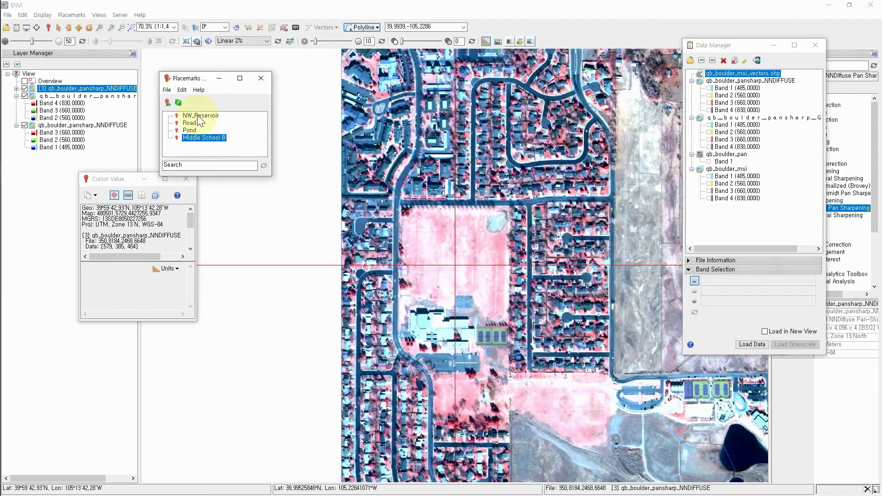
click(186, 116)
Delete all placemarks through the Placemarks Manager and confirm their removal
click(166, 90)
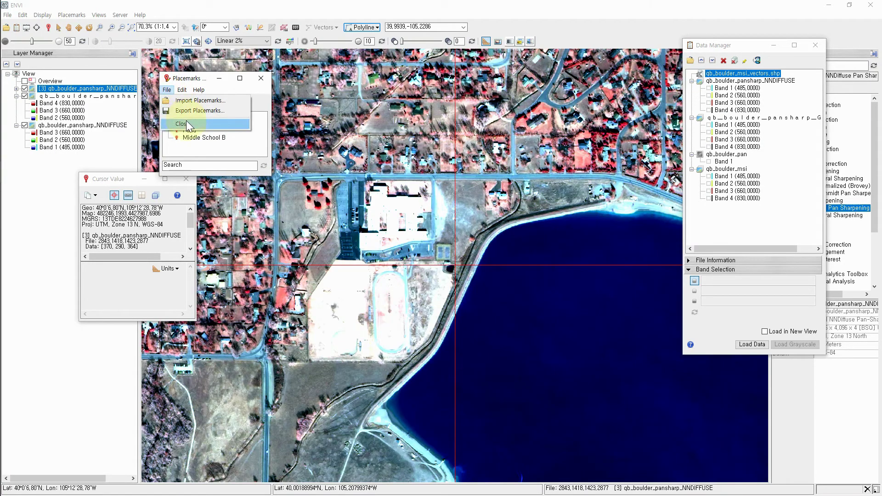
click(183, 90)
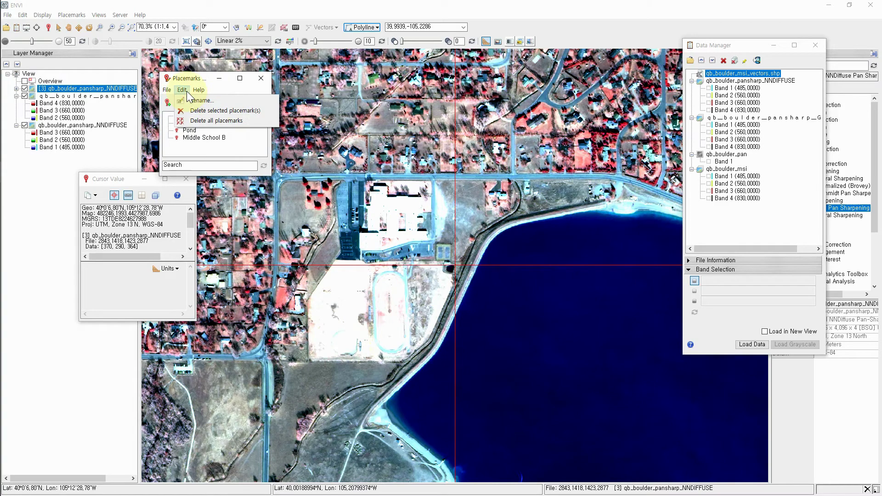
click(198, 121)
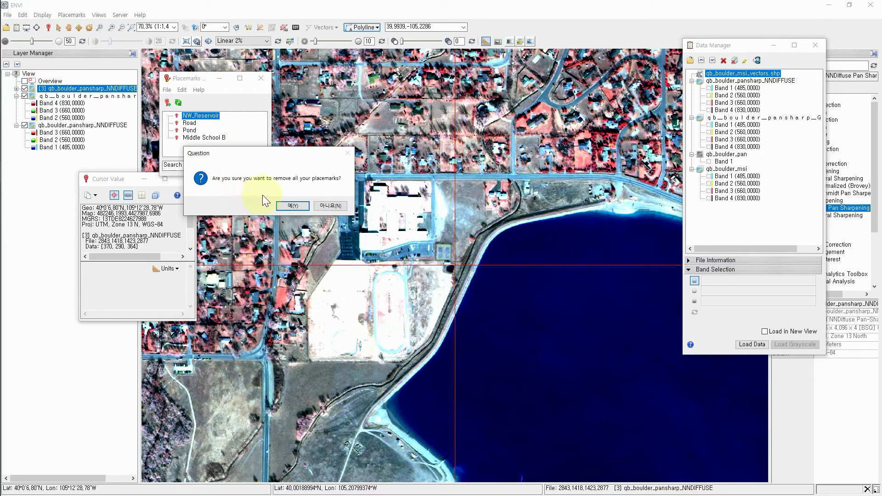
click(298, 207)
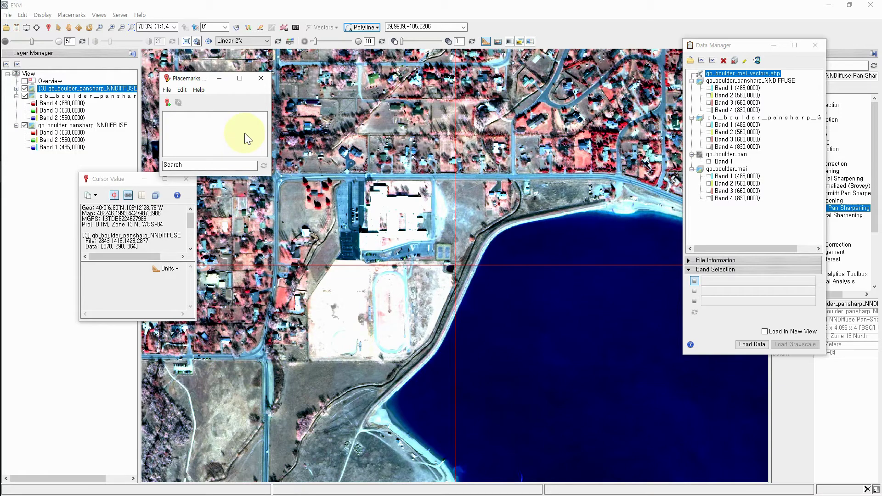
Close the Placemarks Manager, Cursor Value and Data Manager windows to clear the workspace
click(261, 78)
click(186, 179)
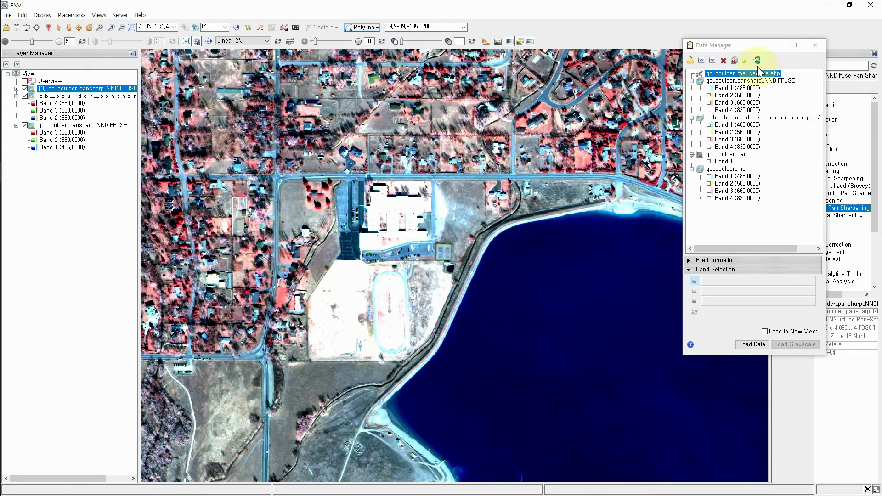
drag(729, 45, 667, 49)
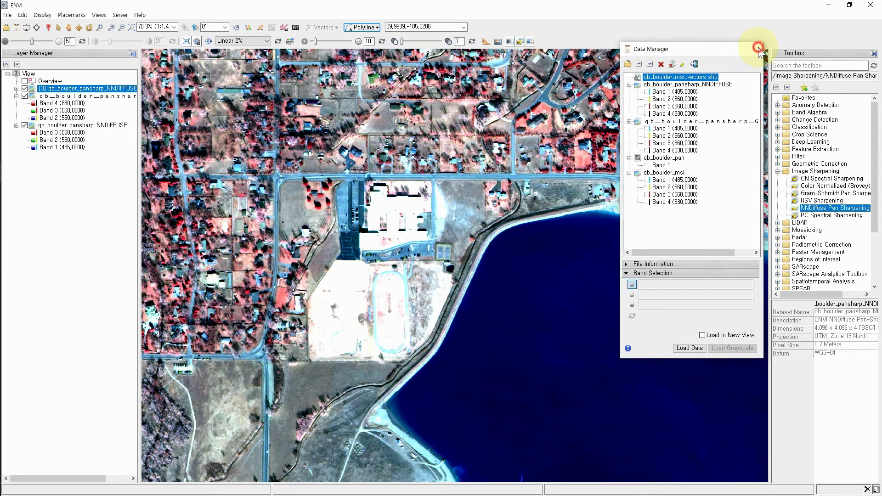
click(757, 50)
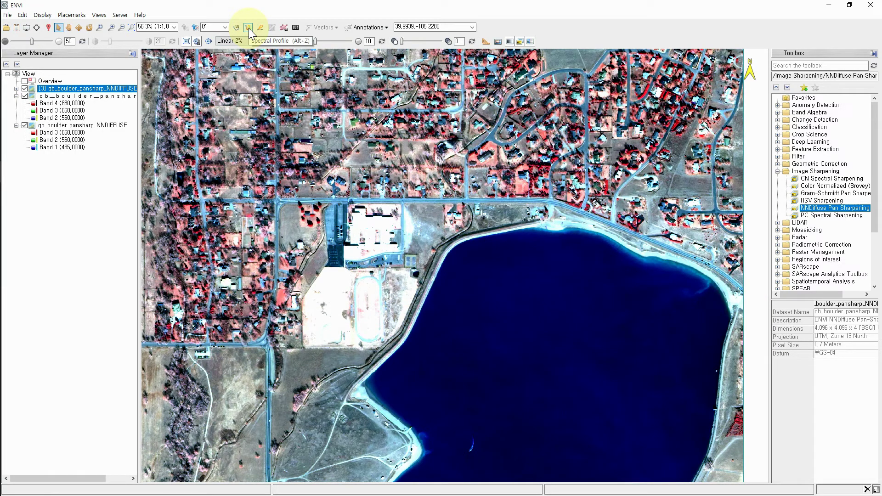
Open the Spectral Profile, move its window off the reservoir, and plot the spectrum of a water pixel in the reservoir
click(249, 28)
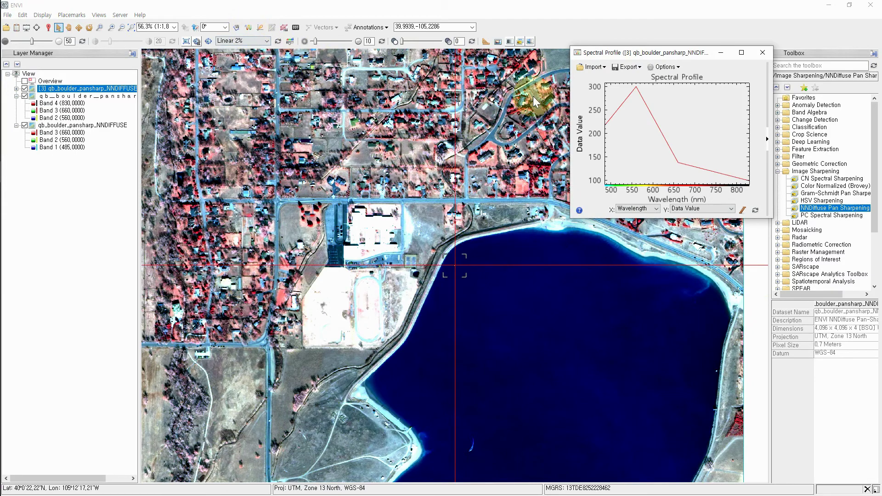
drag(630, 54, 585, 48)
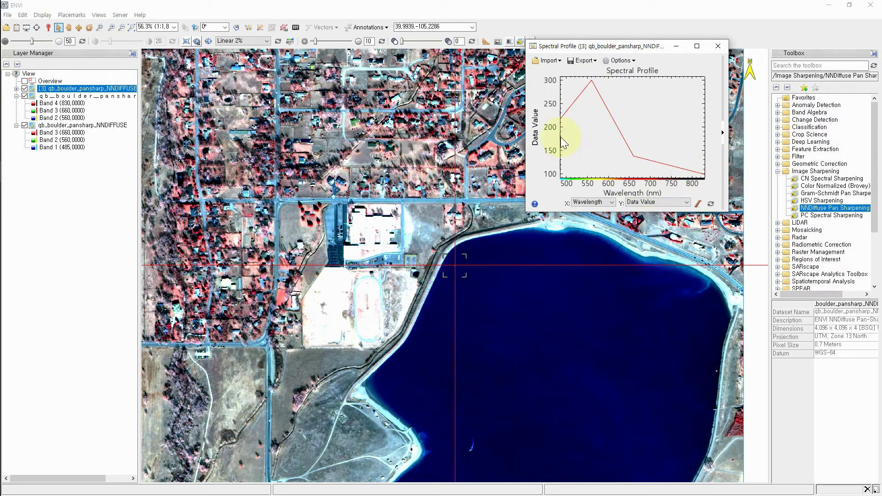
click(548, 349)
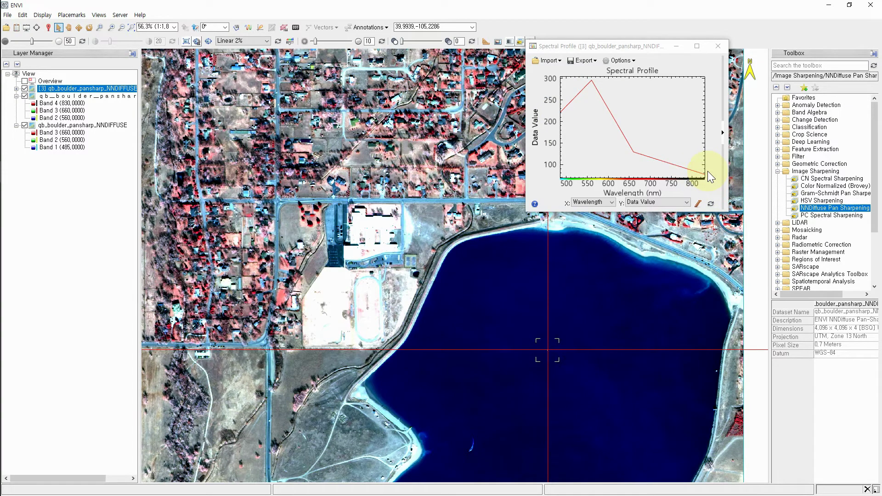
Plot the spectrum of a vegetation pixel on the golf course in the northwest of the image
drag(371, 226, 476, 429)
drag(351, 345, 498, 370)
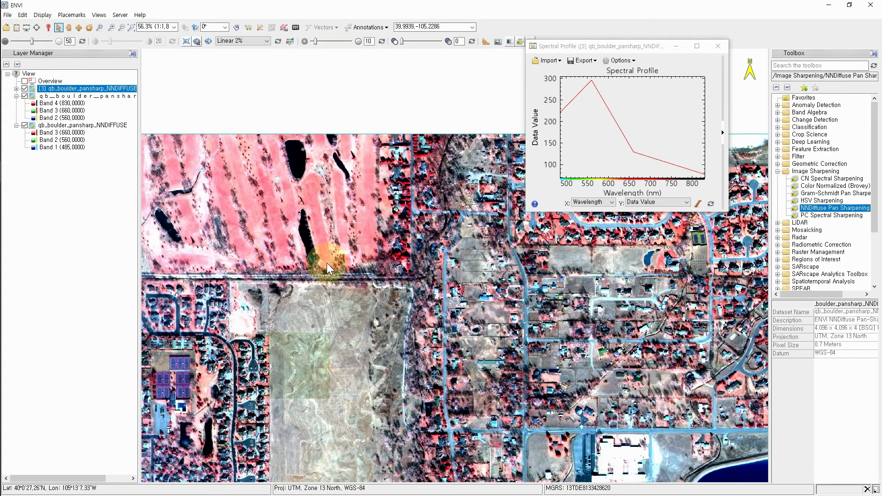
click(272, 208)
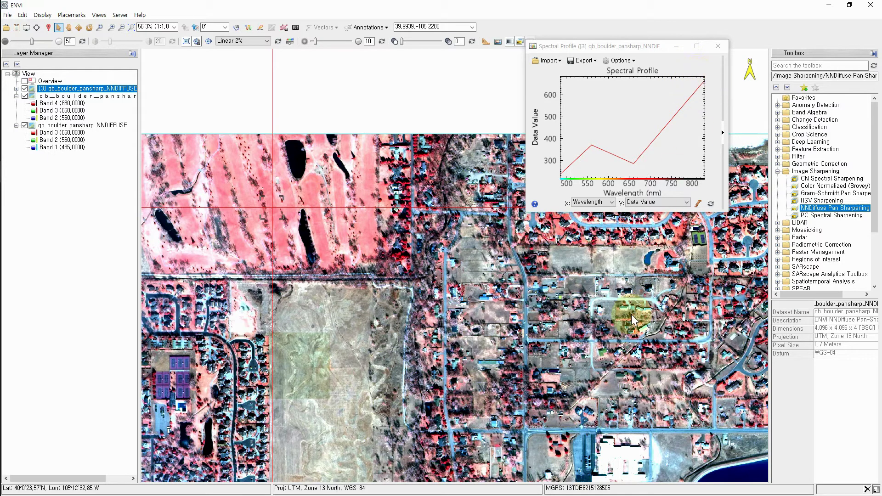
Return to the reservoir, plot the spectrum of another water pixel for comparison, and close the Spectral Profile
drag(630, 315, 469, 204)
drag(555, 355, 476, 339)
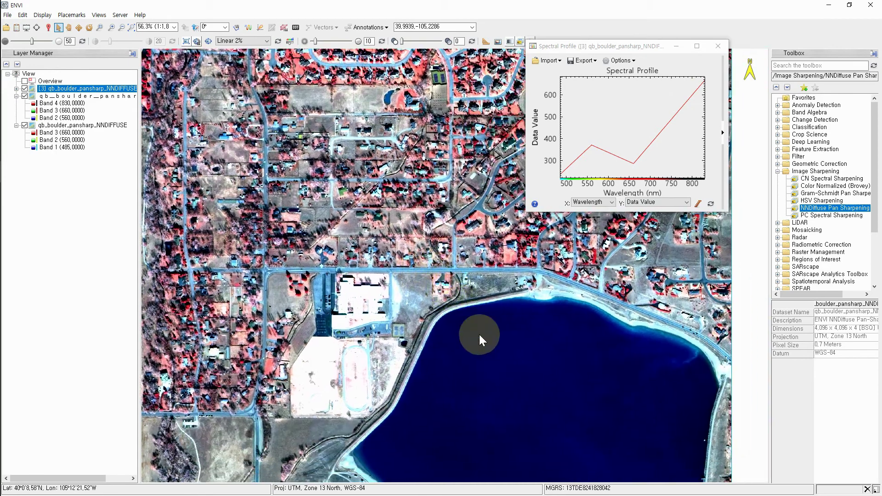
click(514, 396)
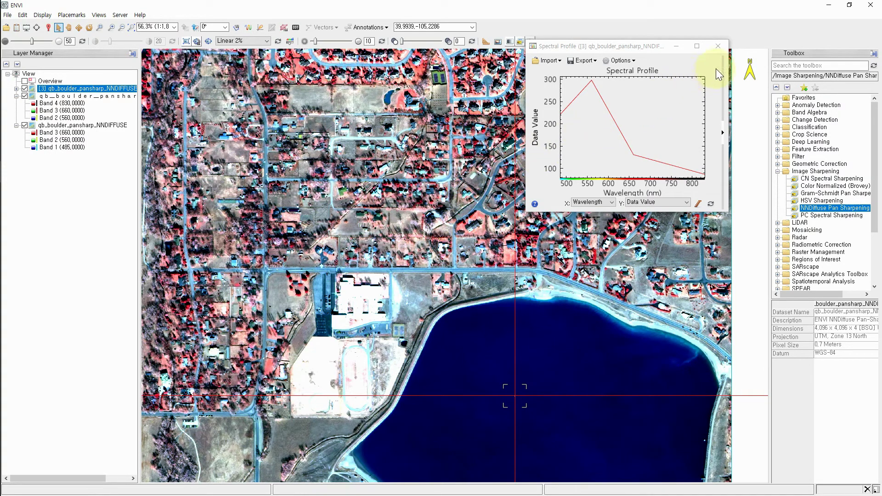
click(718, 47)
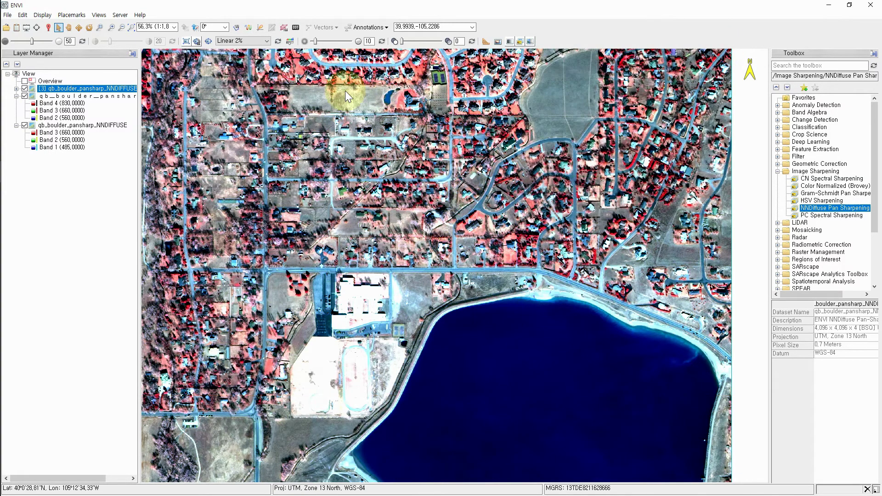
Start the Arbitrary Profile tool, sketch a trial polyline from the residential blocks into the reservoir, and clear it
click(237, 29)
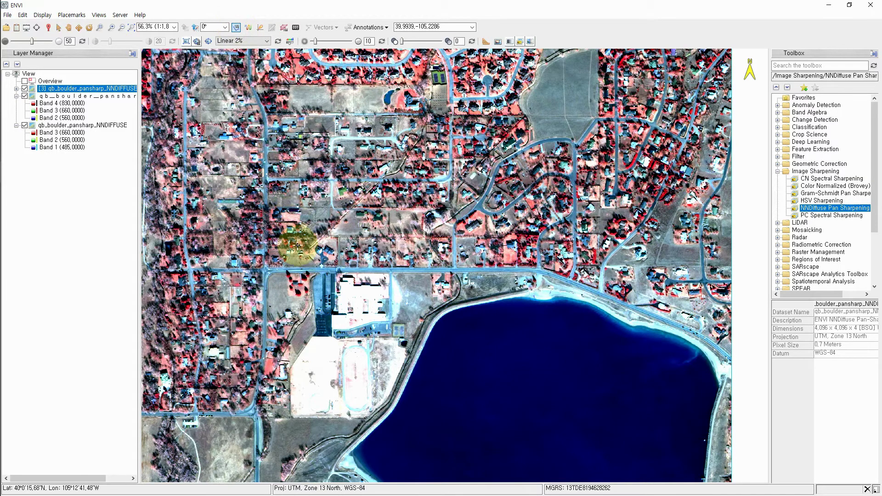
click(306, 232)
click(494, 157)
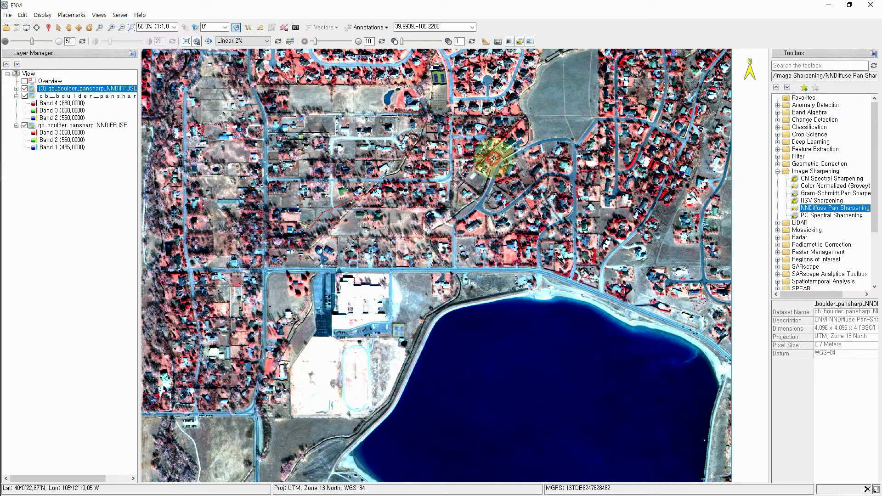
click(627, 252)
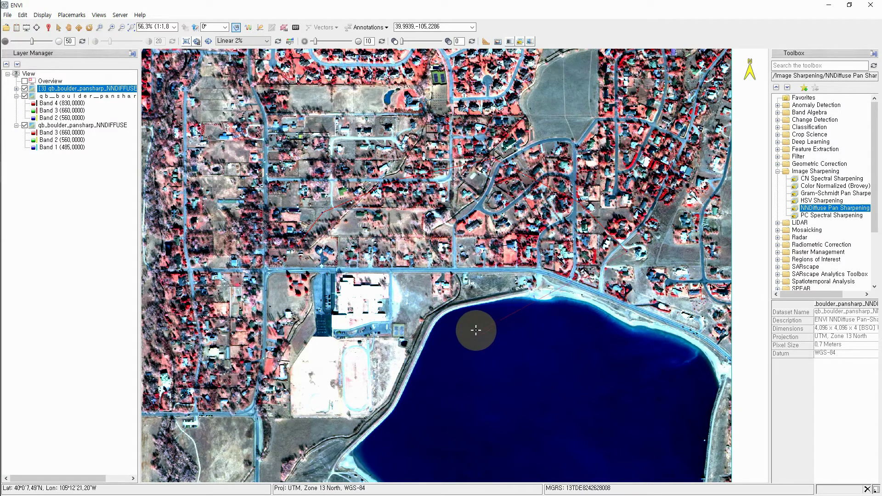
click(603, 347)
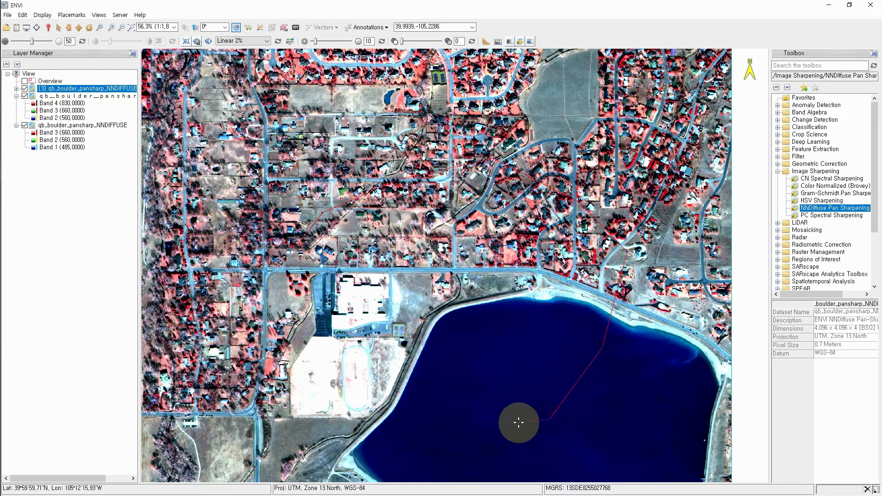
double_click(549, 418)
right_click(550, 418)
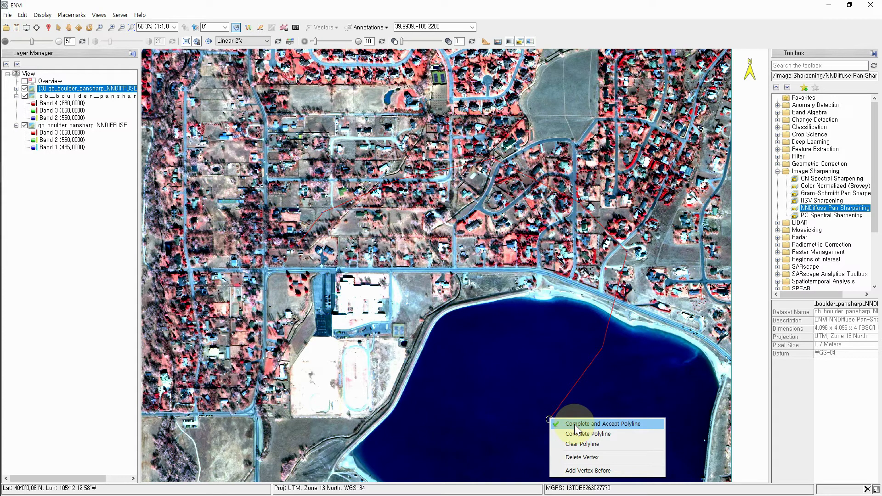
click(602, 443)
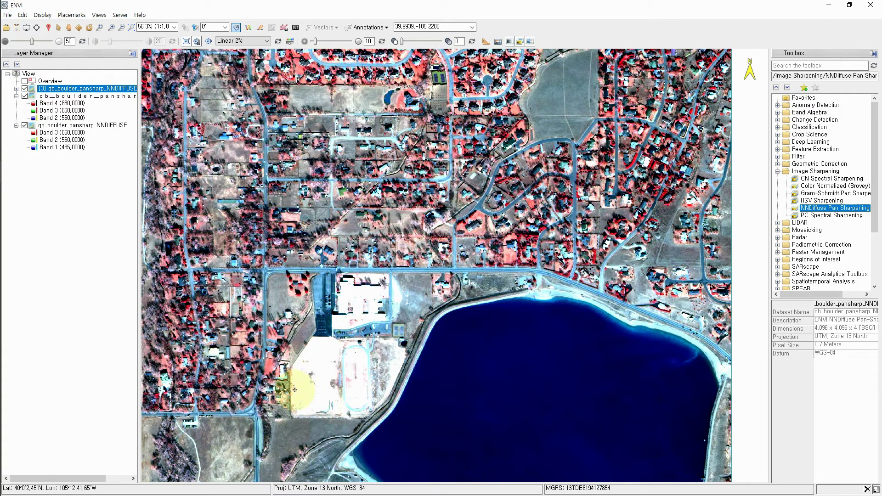
Draw and accept an arbitrary profile transect from the school field into the reservoir, examine the resulting plot, and close it
click(534, 398)
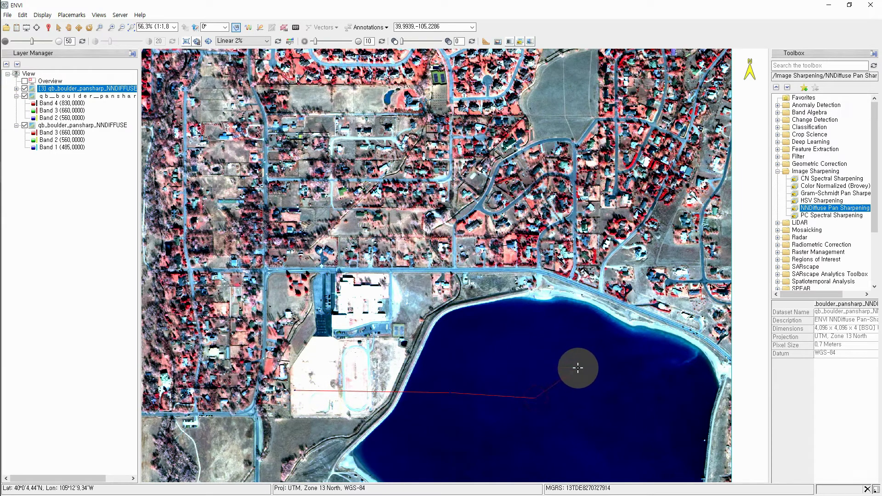
right_click(598, 352)
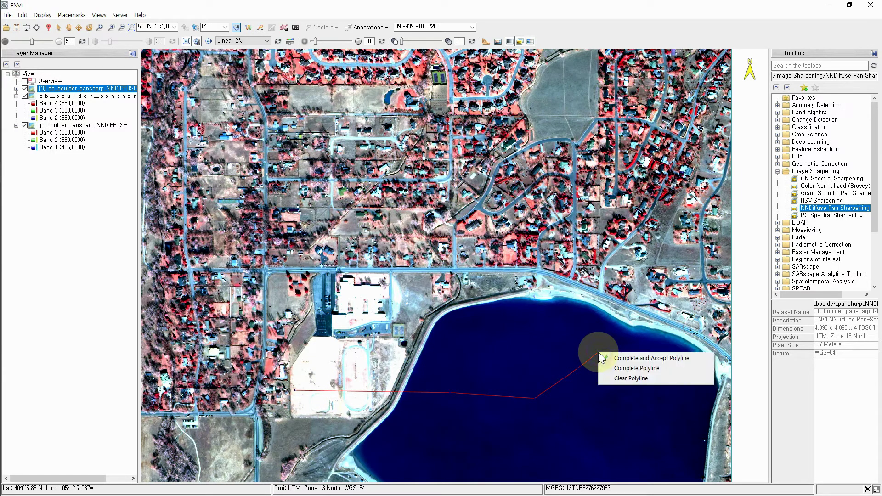
click(636, 358)
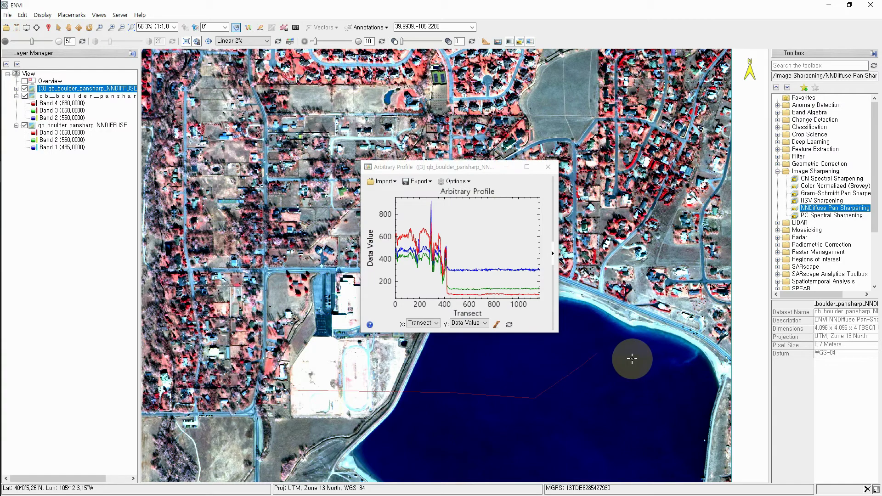
drag(450, 171, 469, 117)
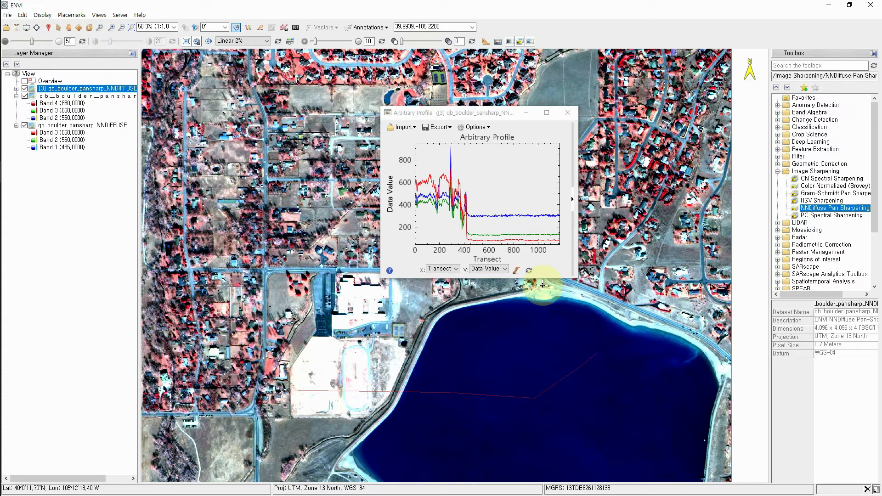
click(567, 114)
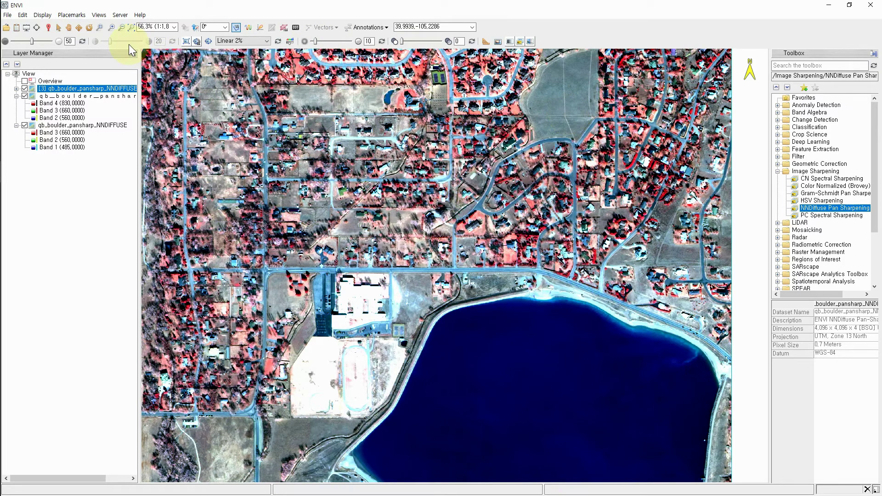
Show the full image extent and open a scatter plot of Band 4 on X against Band 3 on Y beside the image
click(132, 28)
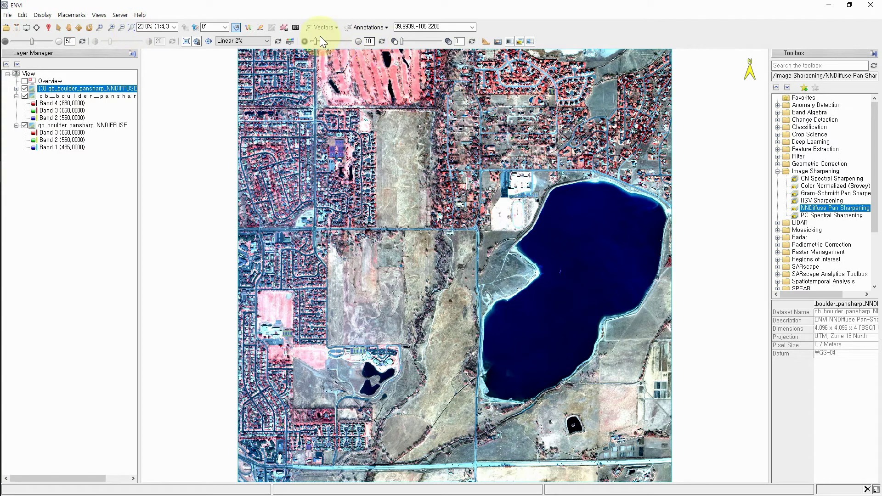
click(260, 28)
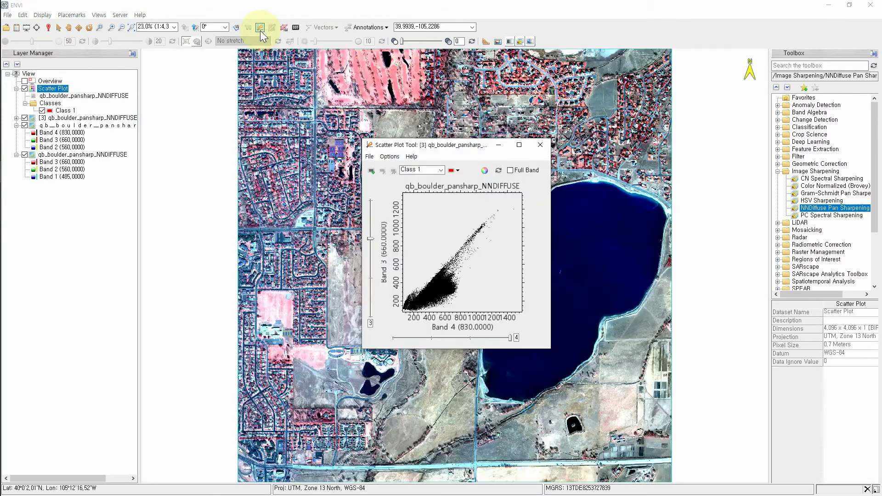
drag(438, 147, 120, 220)
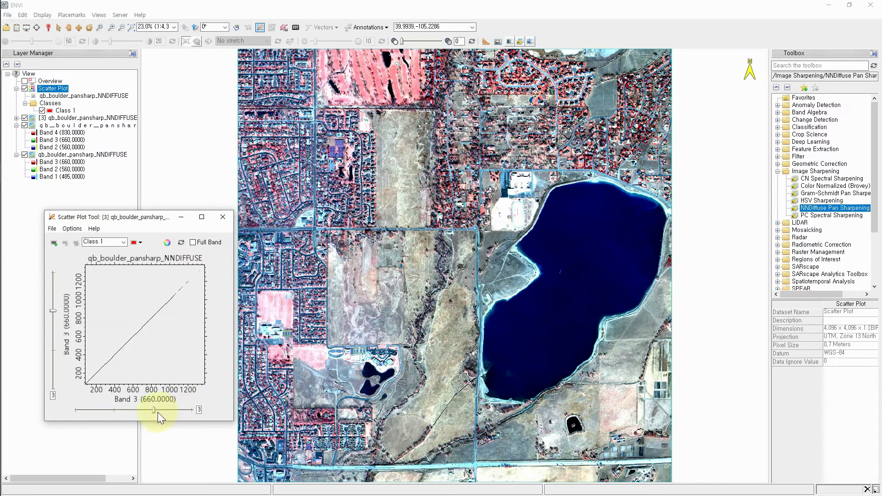
drag(156, 409, 180, 413)
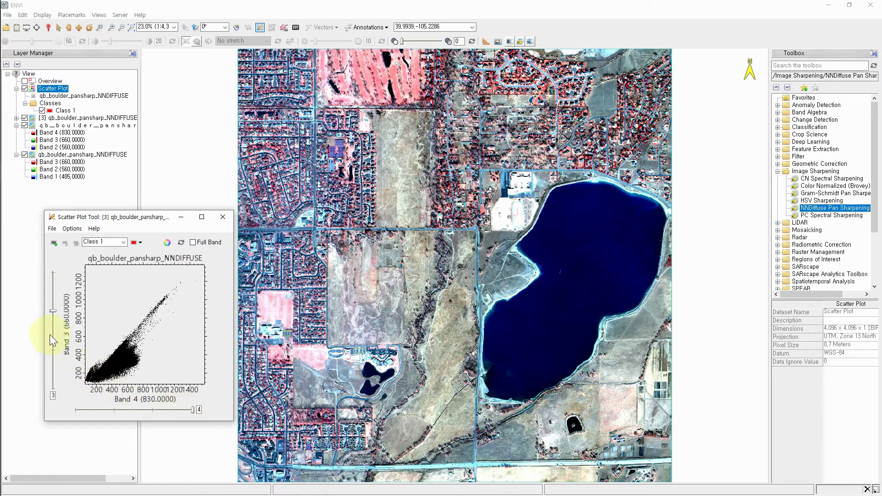
Compare other scatter plot band pairs: Band 4 against Band 4, Band 4 against Band 2, and Band 3 against Band 2
drag(52, 310, 58, 271)
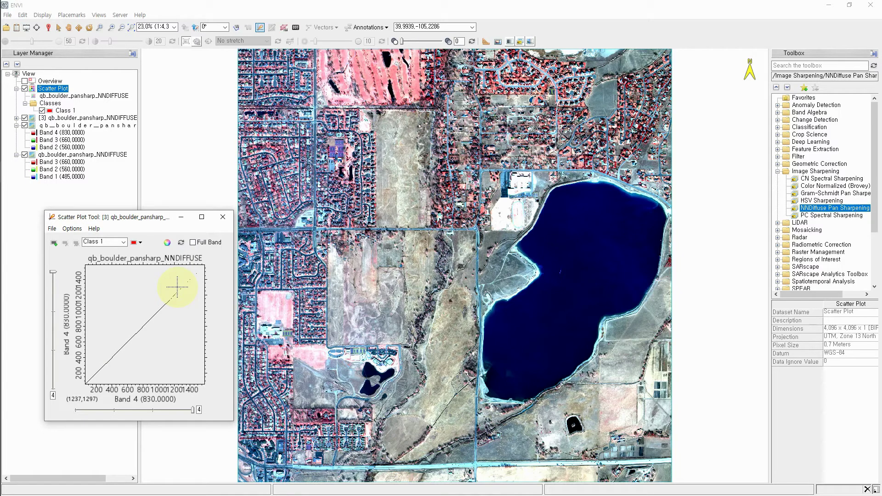
click(54, 272)
drag(54, 272, 52, 350)
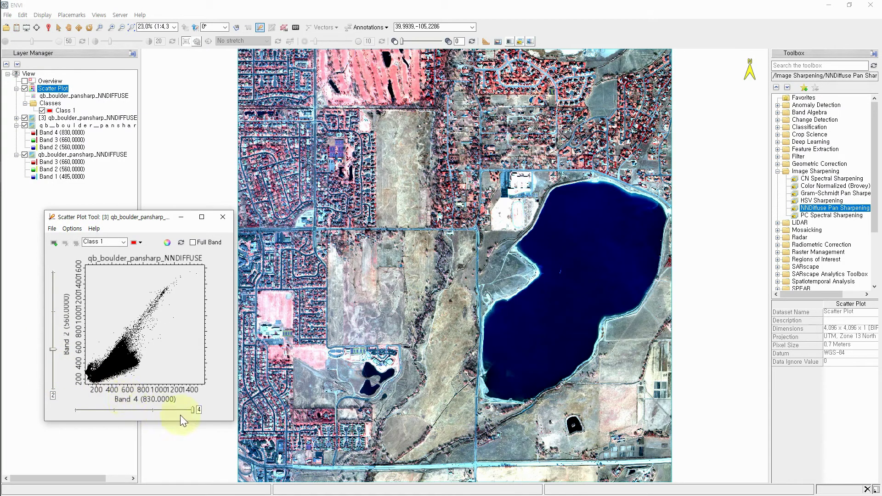
drag(193, 411, 136, 409)
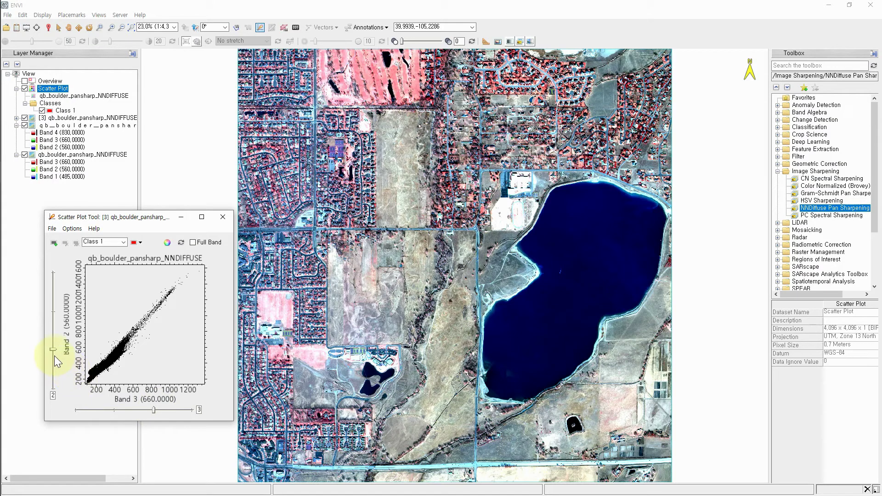
Set the scatter plot to Band 4 on X and Band 3 on Y, and highlight the low-value end of the point cloud
drag(53, 350, 56, 323)
drag(153, 410, 178, 412)
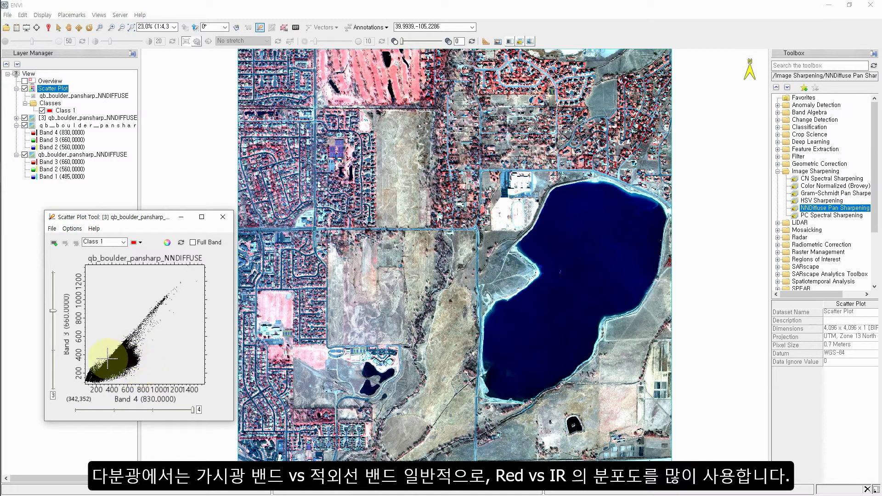
mouse_move(98, 372)
mouse_down()
mouse_move(85, 385)
mouse_move(86, 363)
mouse_move(100, 367)
mouse_up()
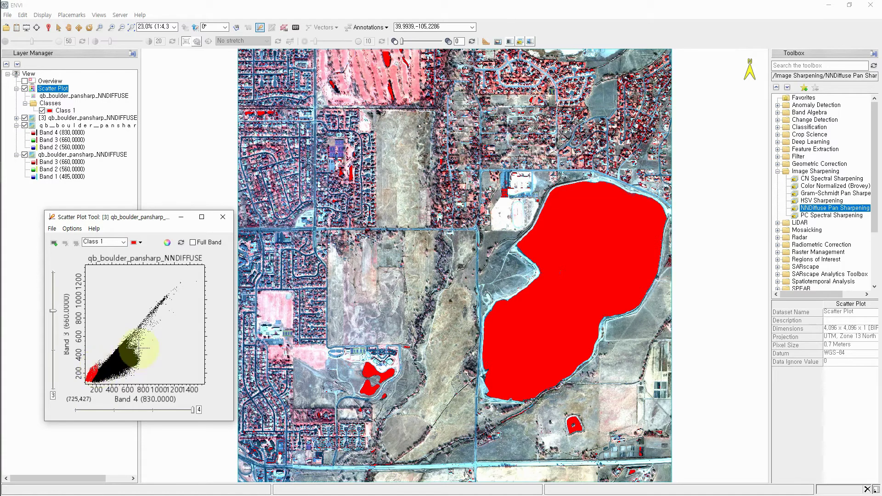
Add Class 2 to the scatter plot in green and outline the high Band 4, low Band 3 part of the point cloud
click(529, 228)
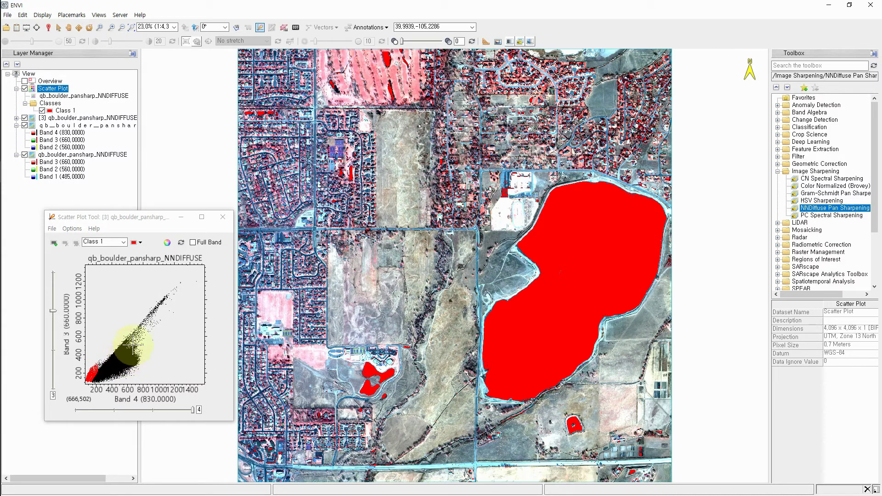
click(54, 243)
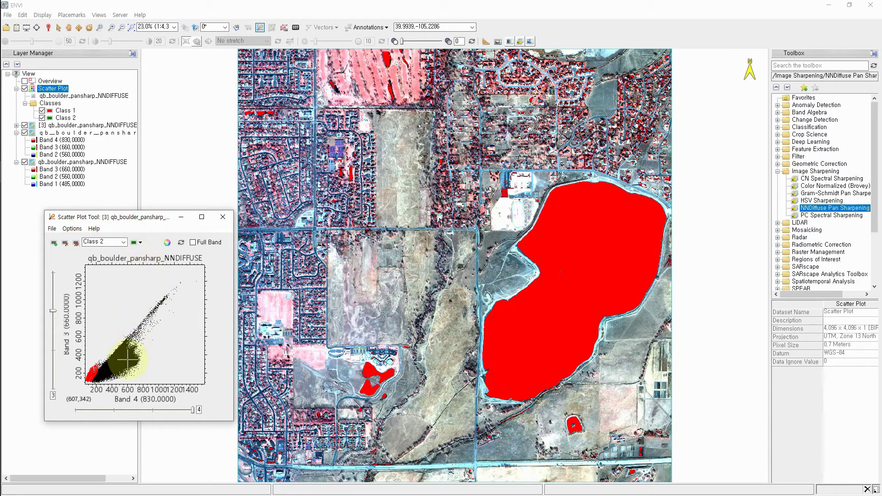
click(129, 344)
mouse_move(129, 344)
mouse_down()
mouse_move(105, 376)
mouse_move(110, 381)
mouse_move(137, 377)
mouse_move(148, 361)
mouse_move(140, 342)
mouse_move(130, 346)
mouse_up()
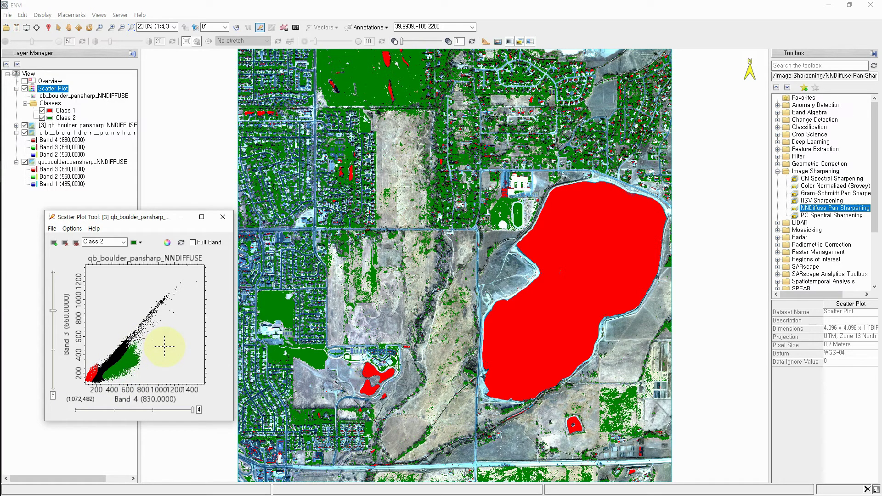
Compare the red and green scatter plot classes with the image, and close the scatter plot
click(250, 340)
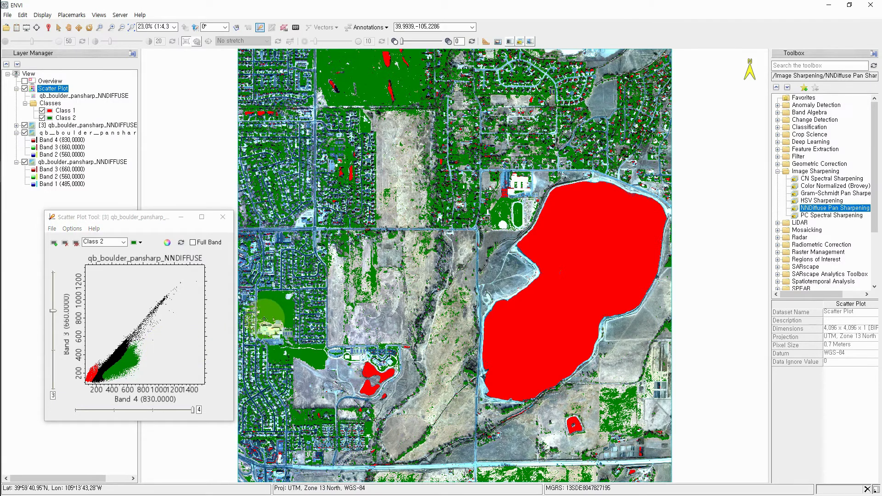
drag(289, 307, 443, 190)
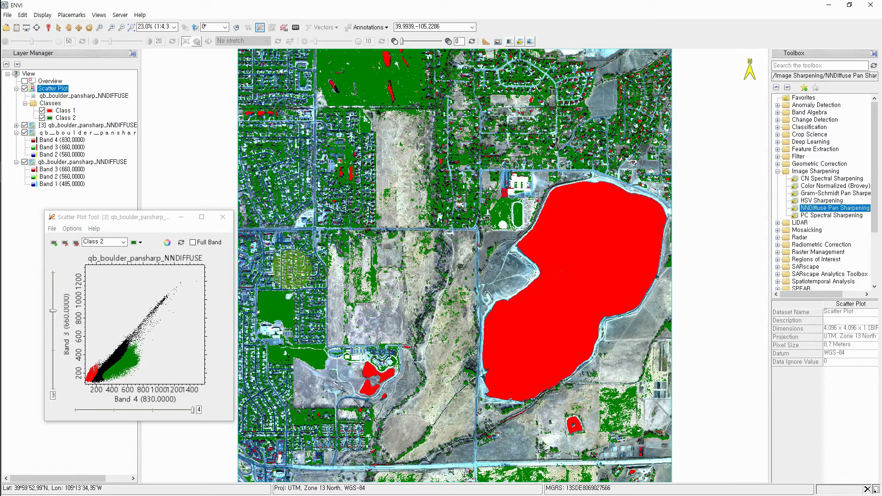
drag(151, 222, 142, 211)
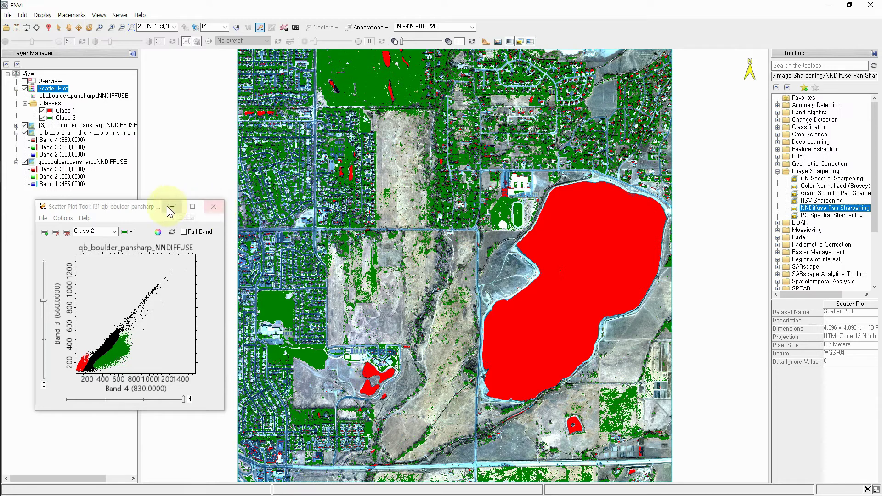
drag(140, 206, 240, 175)
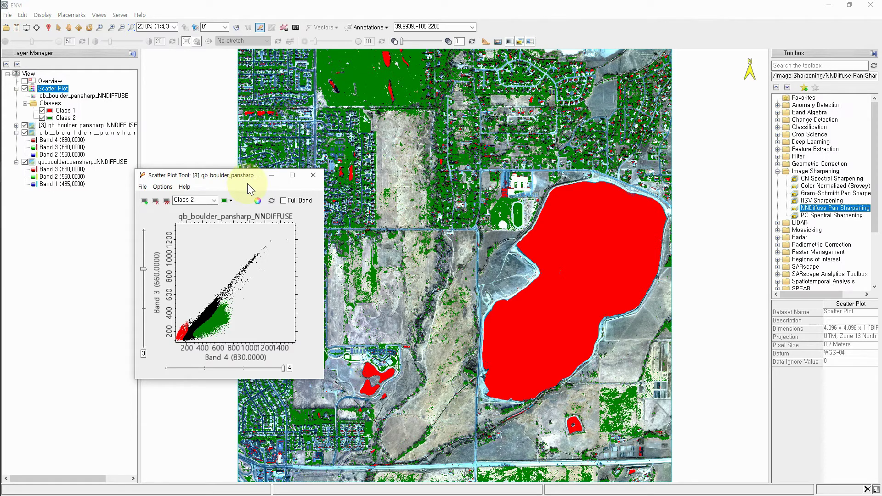
click(313, 176)
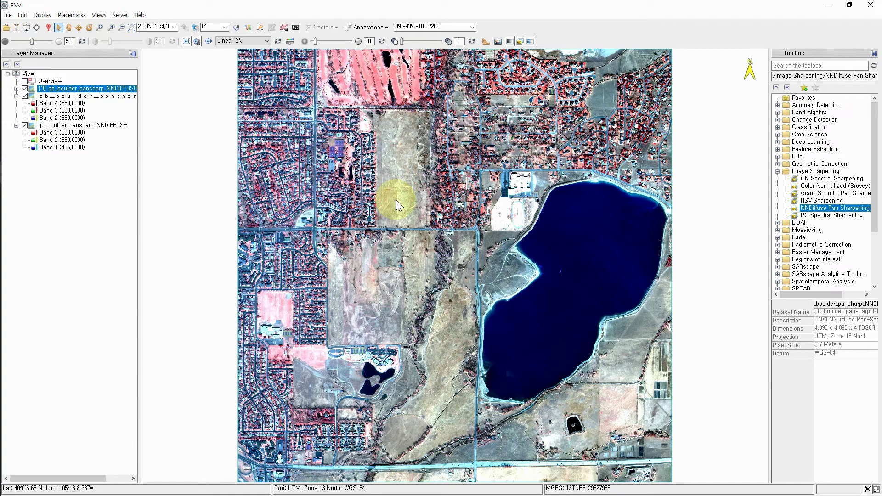
Start the Region of Interest tool and create a new ROI named Water with blue as its color
click(287, 30)
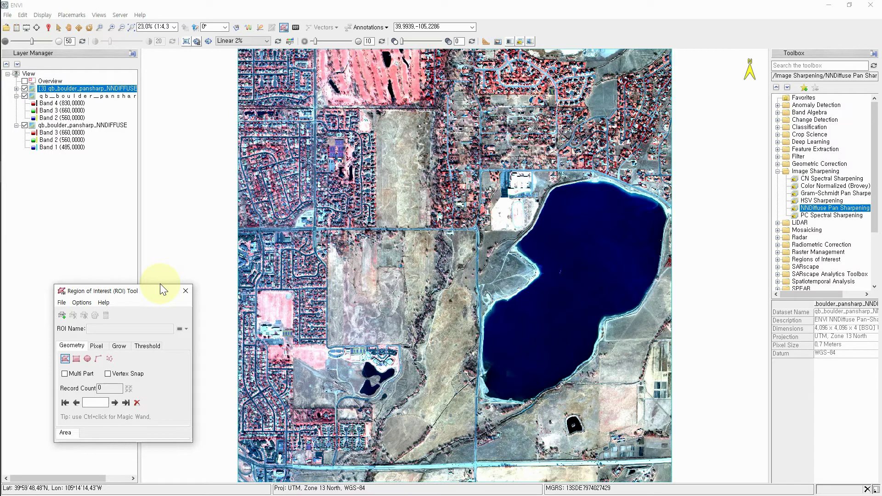
click(62, 316)
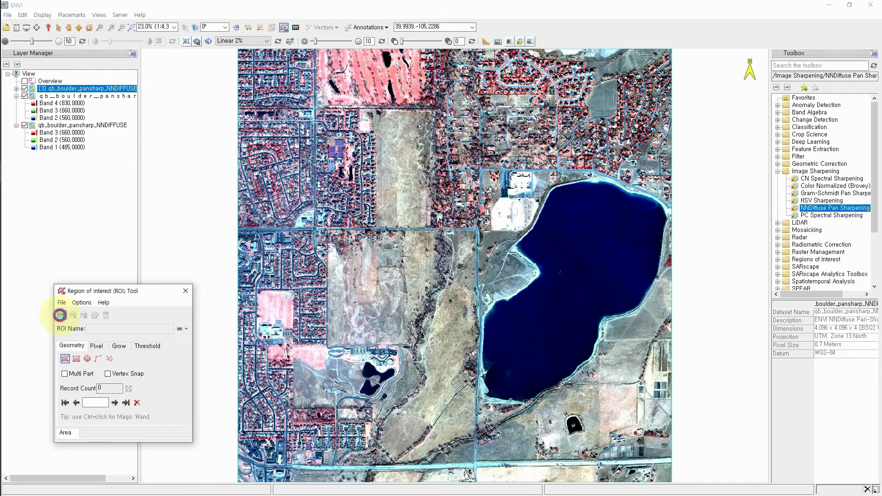
click(104, 329)
drag(104, 330, 87, 329)
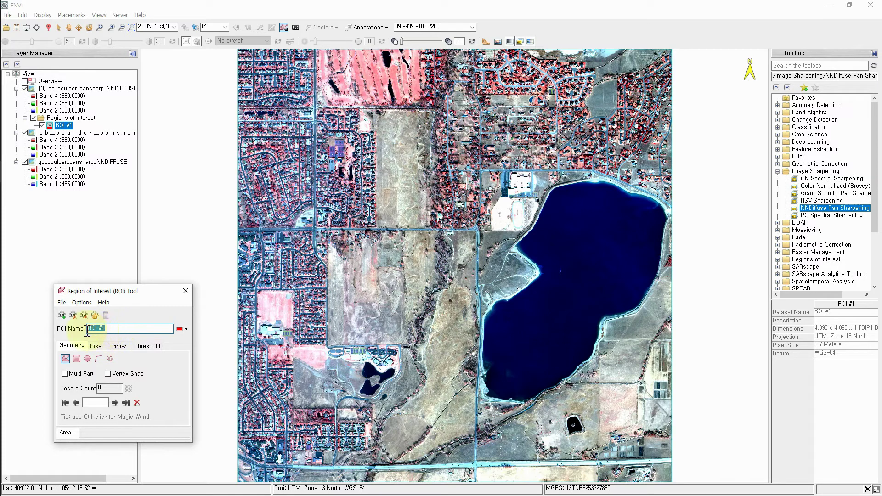
text(Watre)
click(277, 439)
click(184, 329)
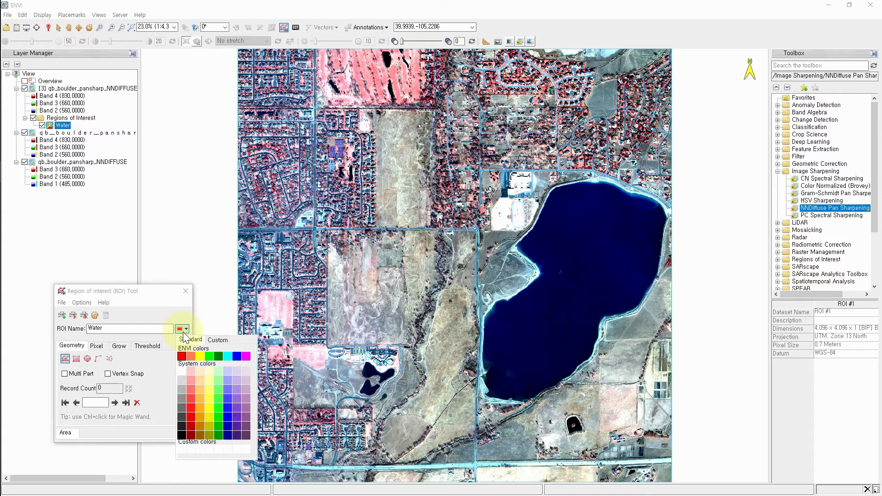
click(237, 356)
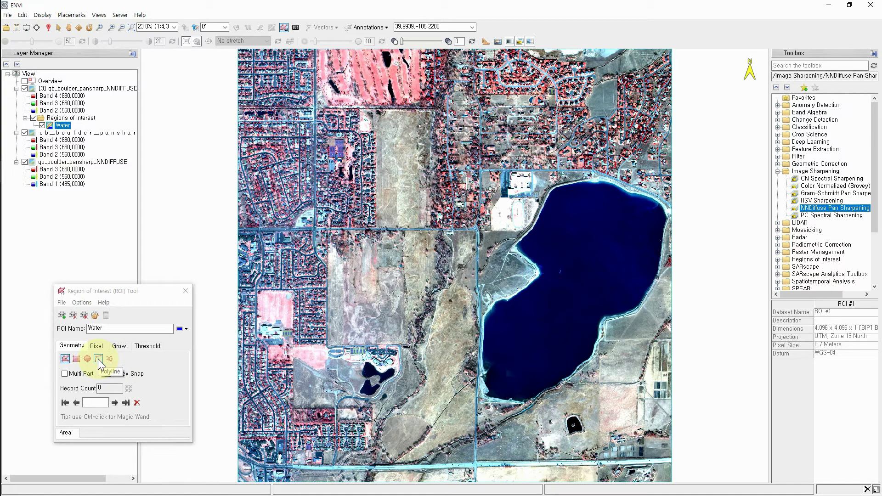
Draw a rectangle inside the southwestern part of the reservoir and accept it into the Water ROI
click(77, 359)
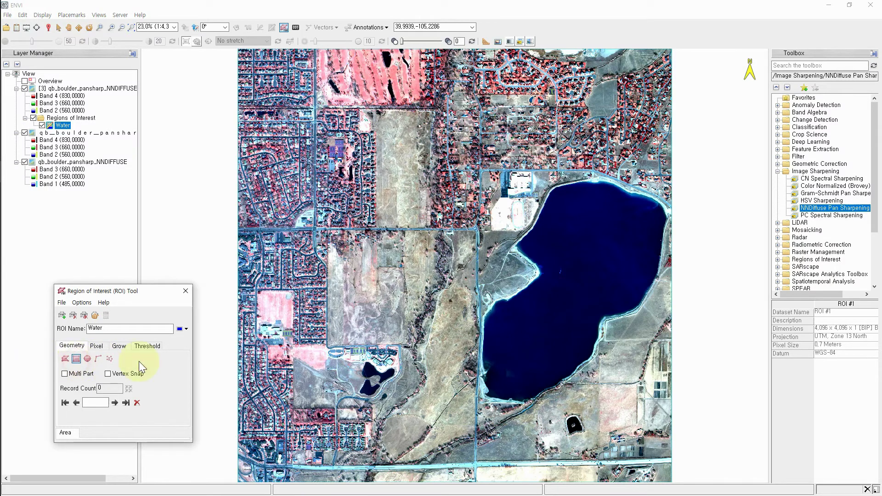
drag(500, 323, 563, 371)
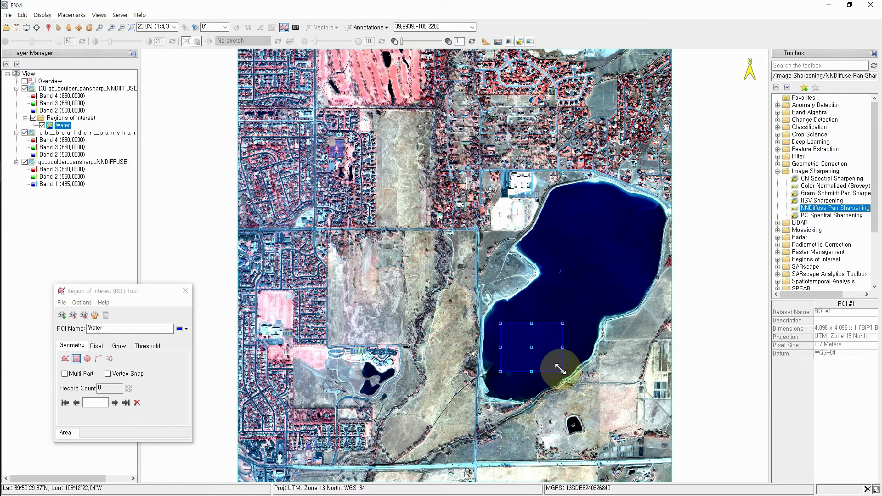
right_click(532, 347)
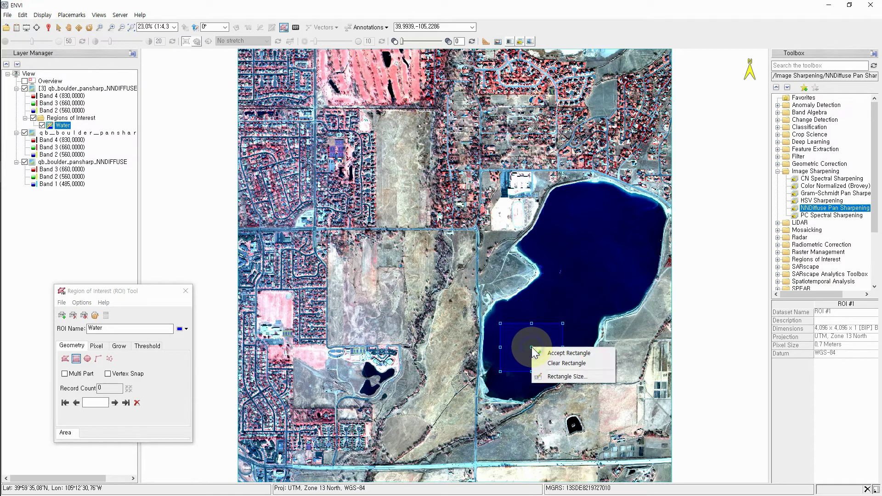
click(557, 353)
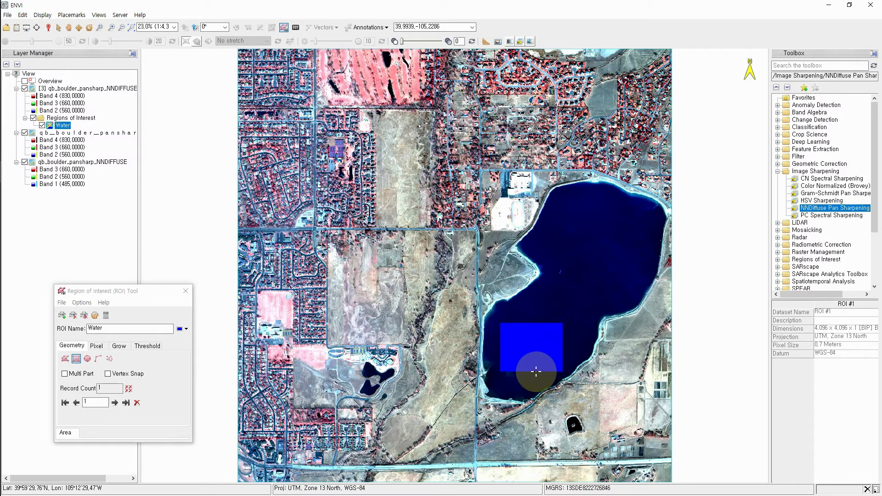
drag(579, 235, 658, 357)
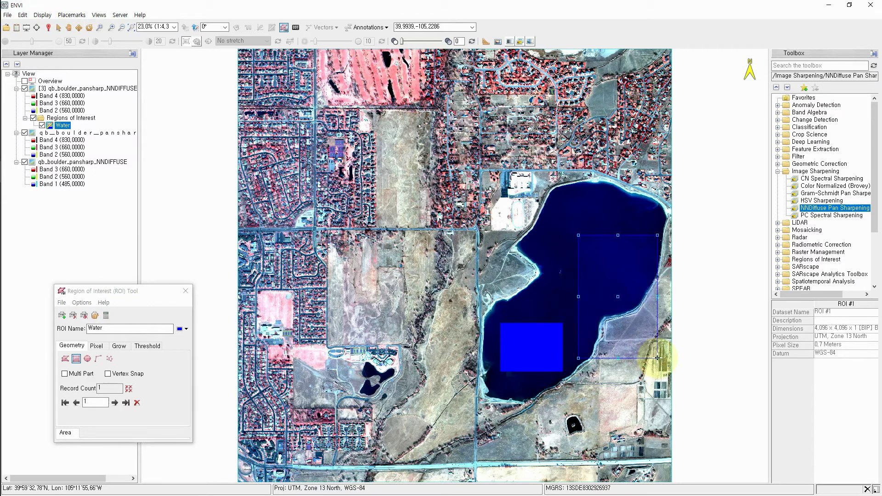
right_click(629, 298)
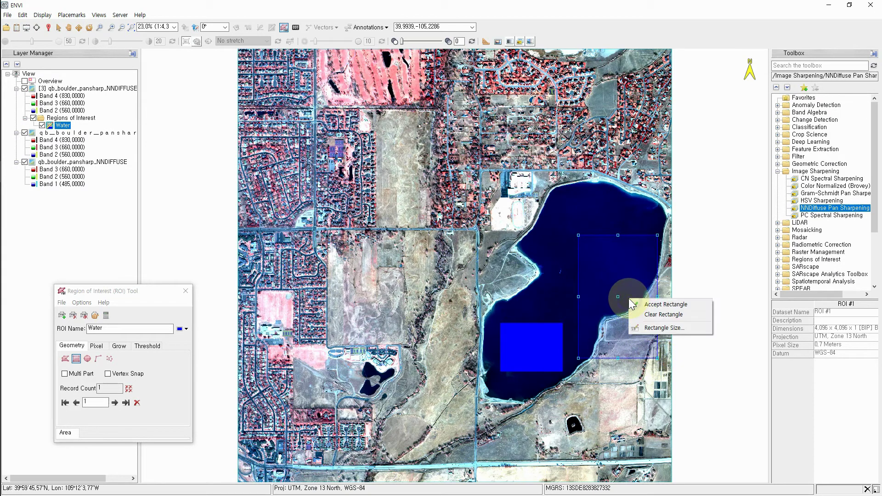
click(655, 316)
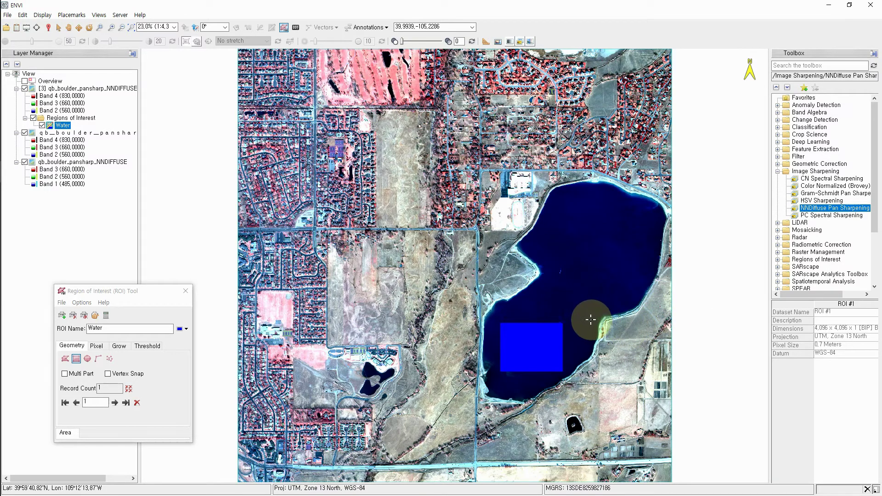
Add an ellipse in the reservoir's northern part and a small rectangle near its middle to the Water ROI
click(88, 359)
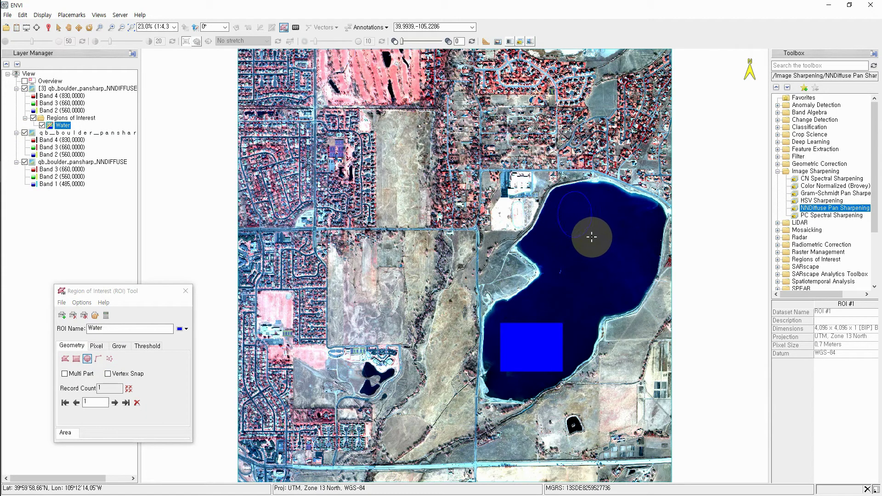
drag(575, 215, 588, 225)
right_click(583, 224)
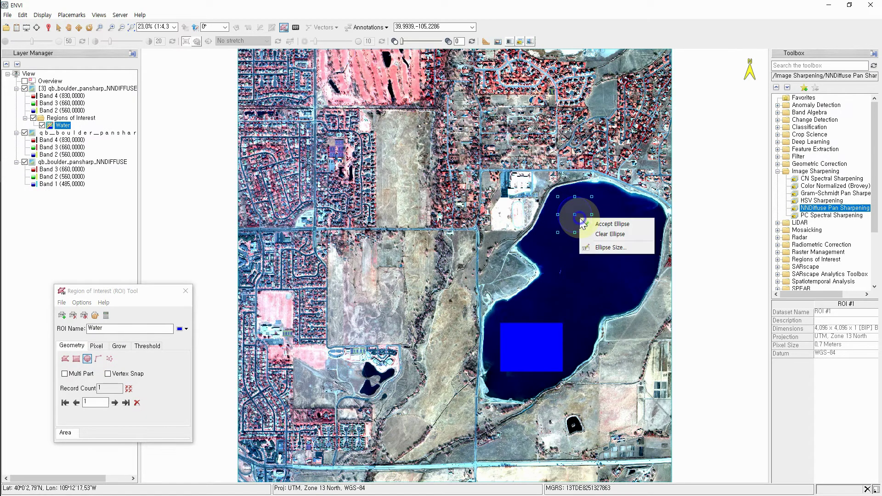
click(609, 224)
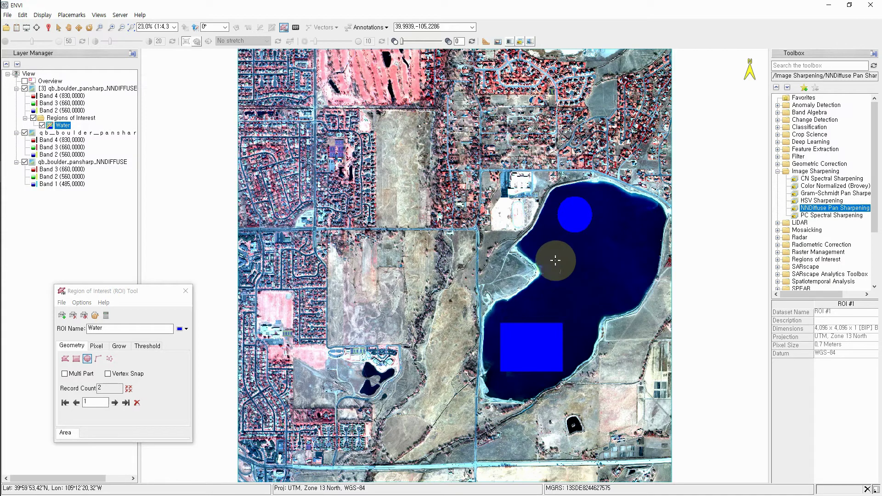
click(76, 359)
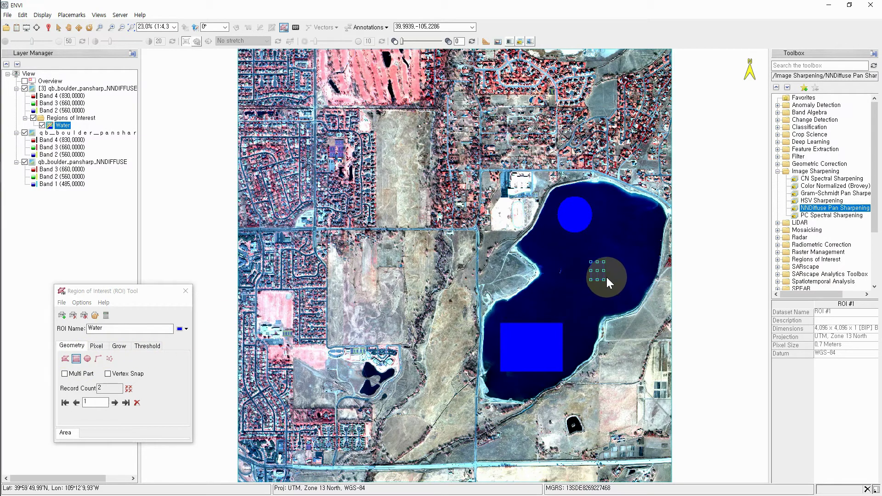
right_click(606, 278)
click(607, 281)
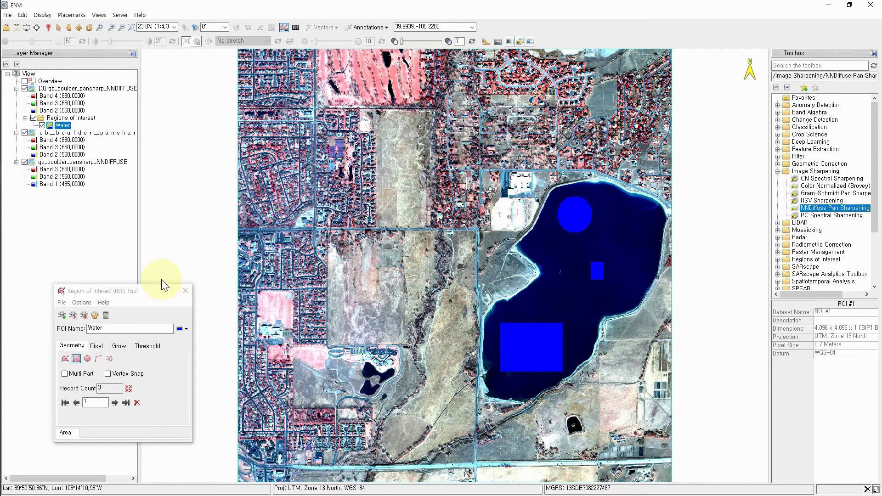
Draw a polygon in the northeastern part of the reservoir and accept it into the Water ROI
click(66, 358)
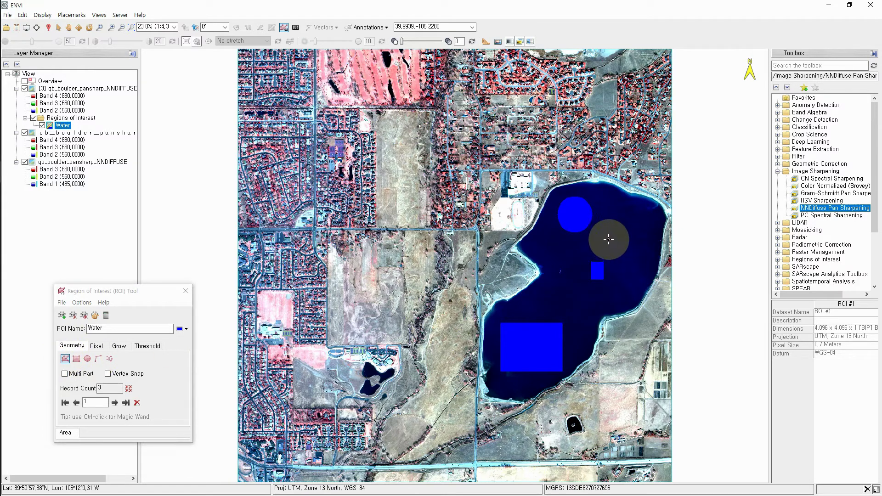
click(626, 256)
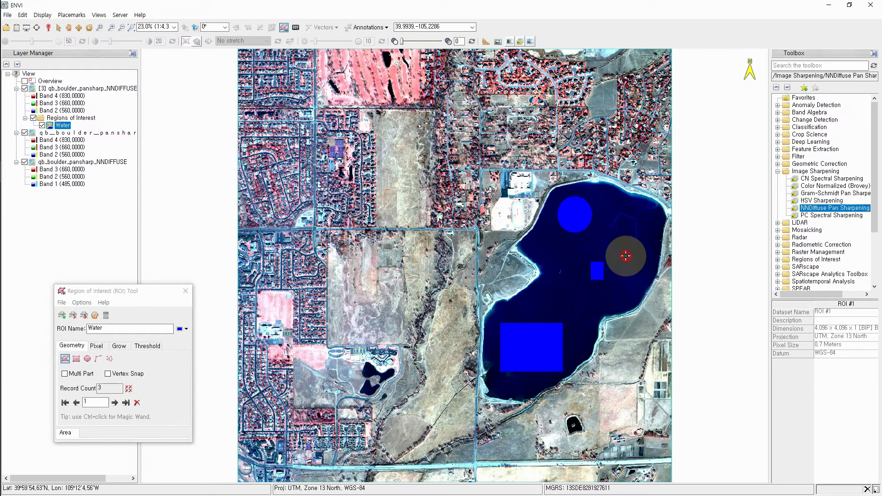
click(606, 242)
right_click(605, 236)
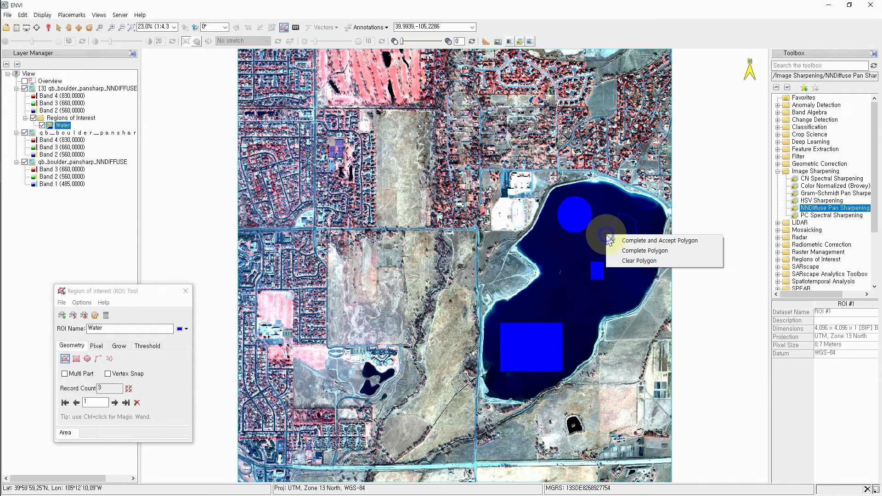
click(643, 241)
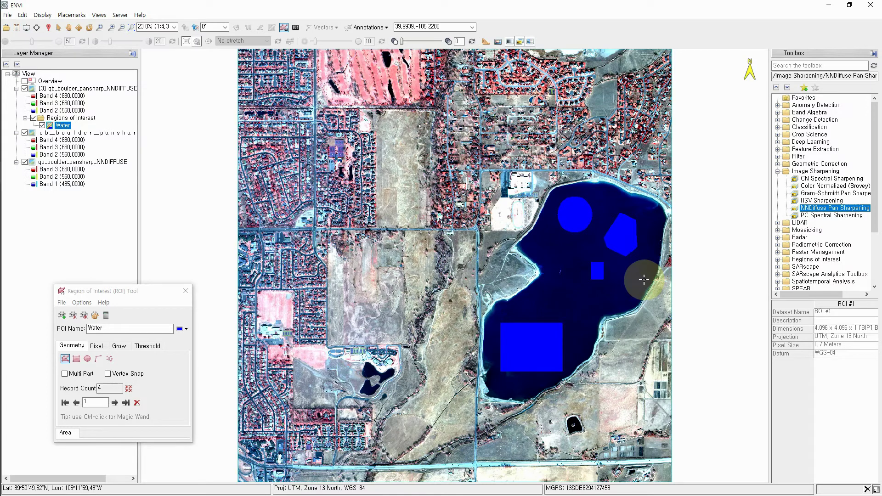
Create another ROI named Green Field and set its color to bright green
click(62, 316)
drag(110, 329, 88, 330)
text(G)
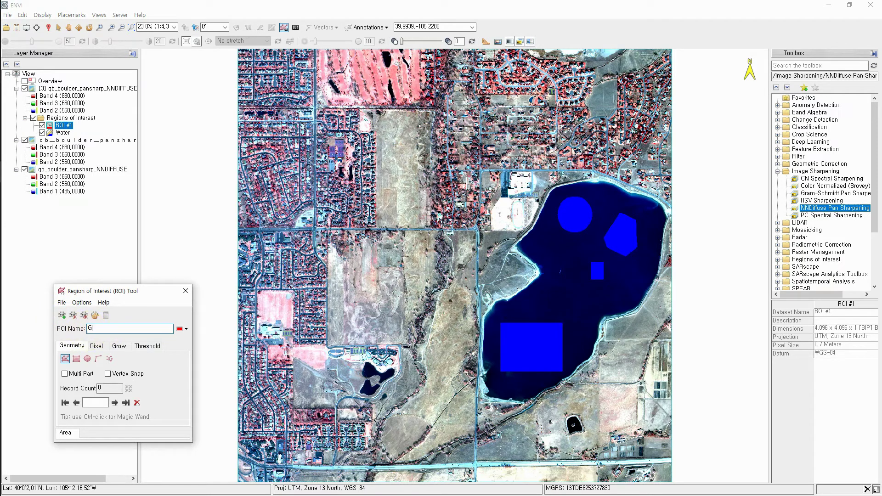
text(reen Fiel)
click(186, 329)
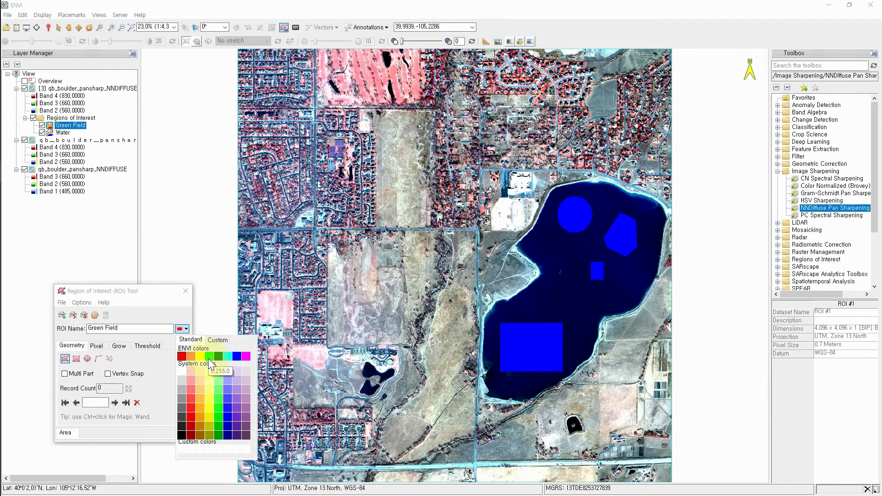
click(208, 358)
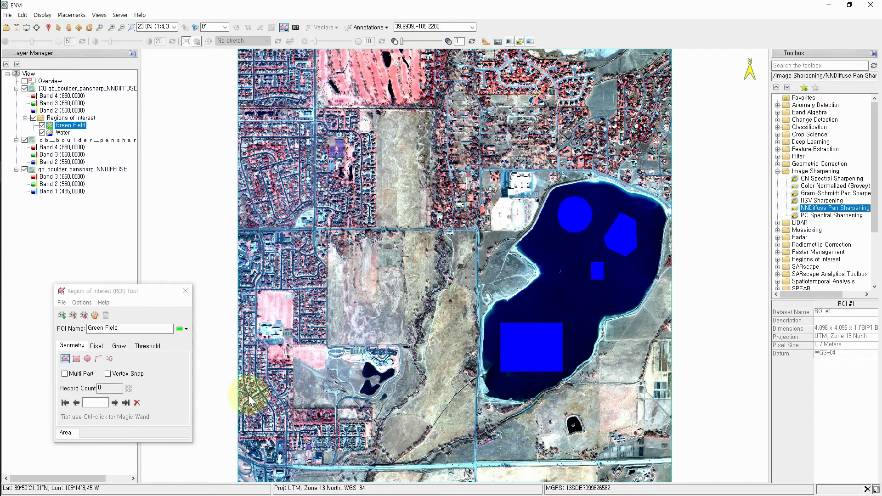
Draw a small polygon on the pink school field west of the reservoir and accept it into the Green Field ROI
click(267, 299)
click(281, 306)
click(281, 314)
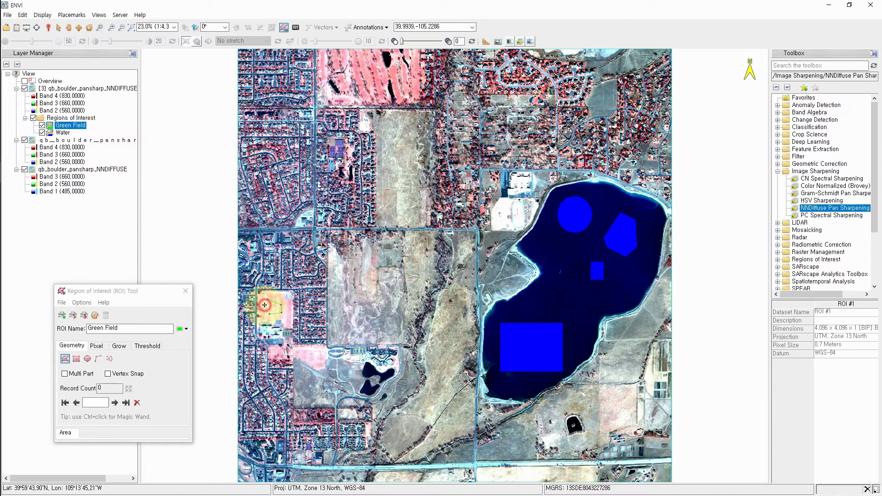
right_click(267, 300)
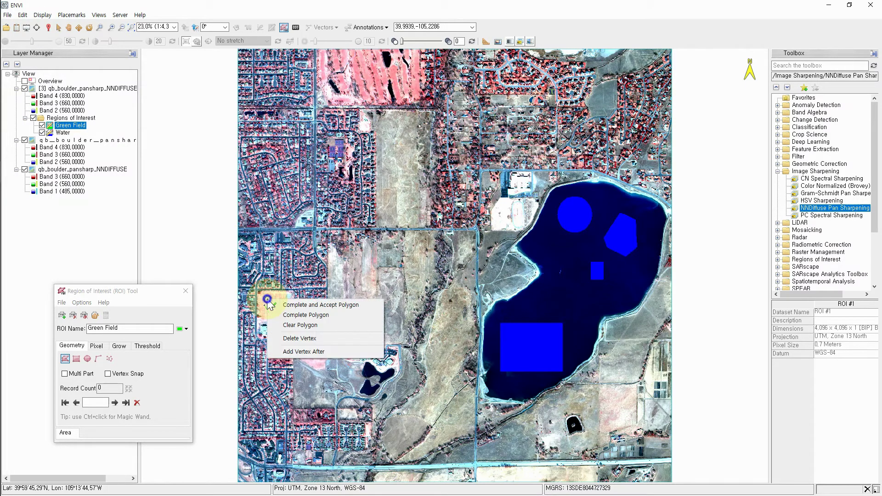
click(299, 304)
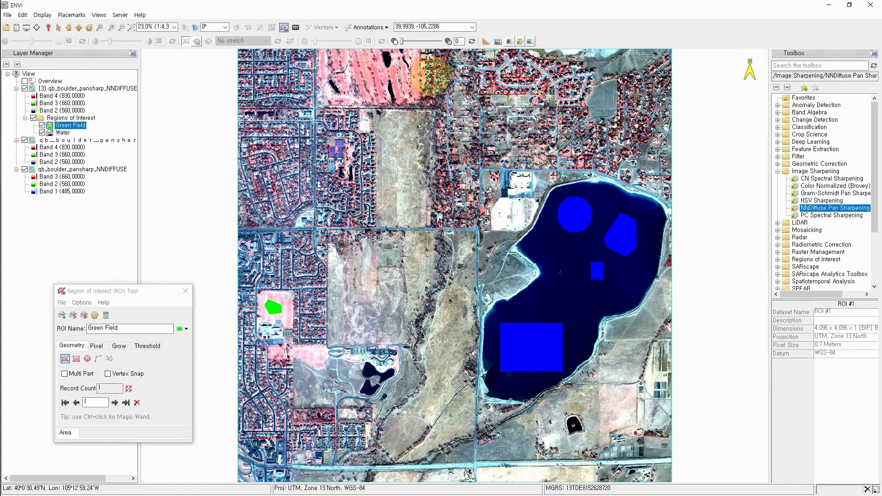
Draw a narrow four-sided polygon on a fairway of the northern golf course and accept it into the Green Field ROI
scroll(381, 98, up, 5)
scroll(385, 95, up, 1)
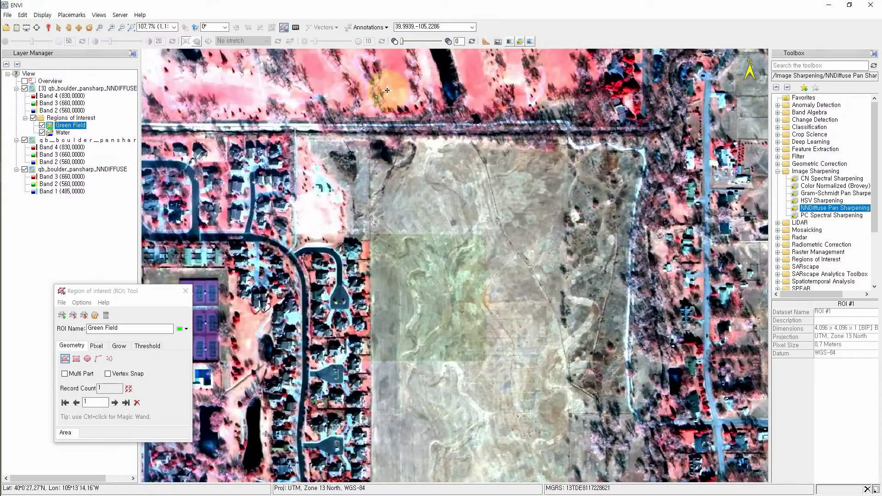
drag(397, 143, 448, 329)
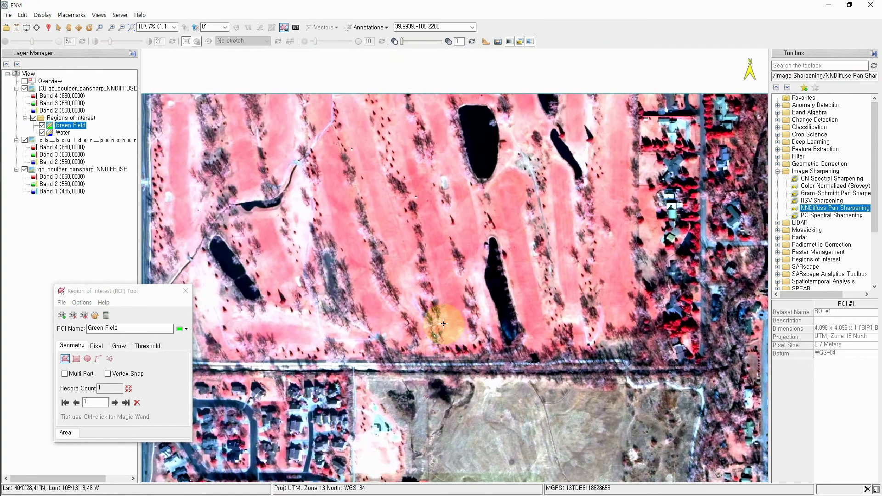
scroll(436, 271, up, 1)
click(420, 193)
click(436, 189)
click(441, 246)
click(433, 246)
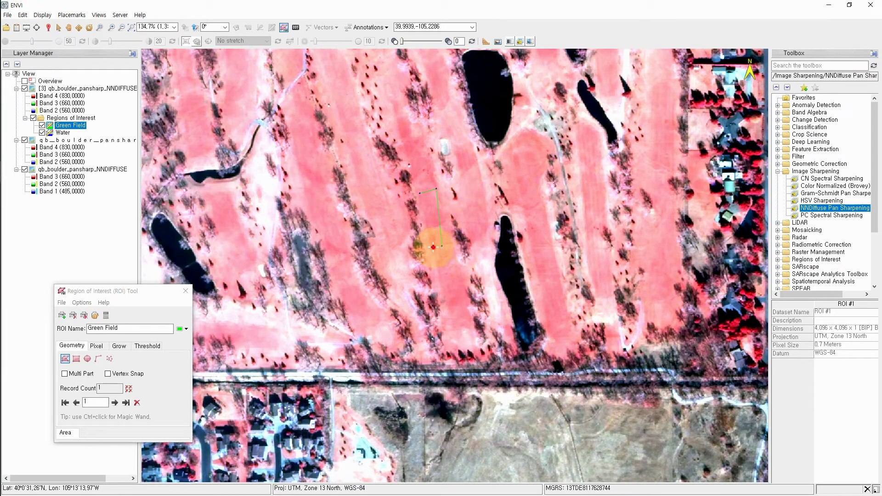
right_click(420, 194)
click(427, 202)
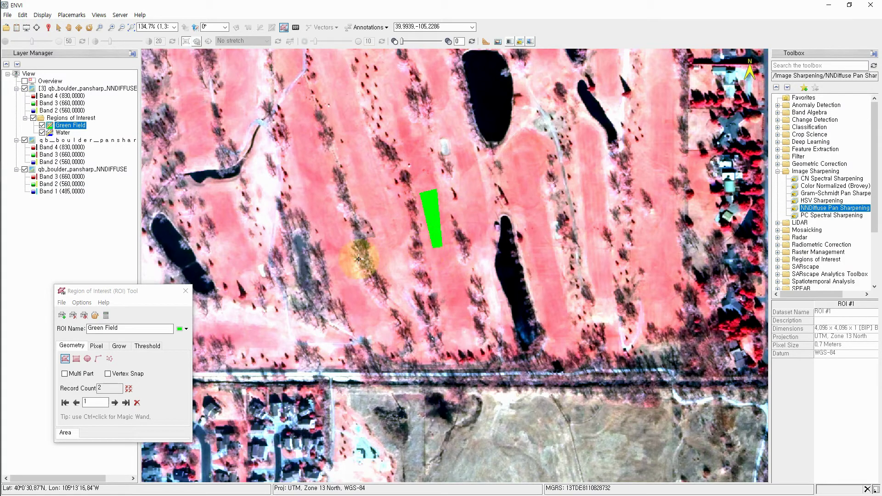
Add two rectangles on the golf course's eastern fairways to the Green Field ROI
click(77, 359)
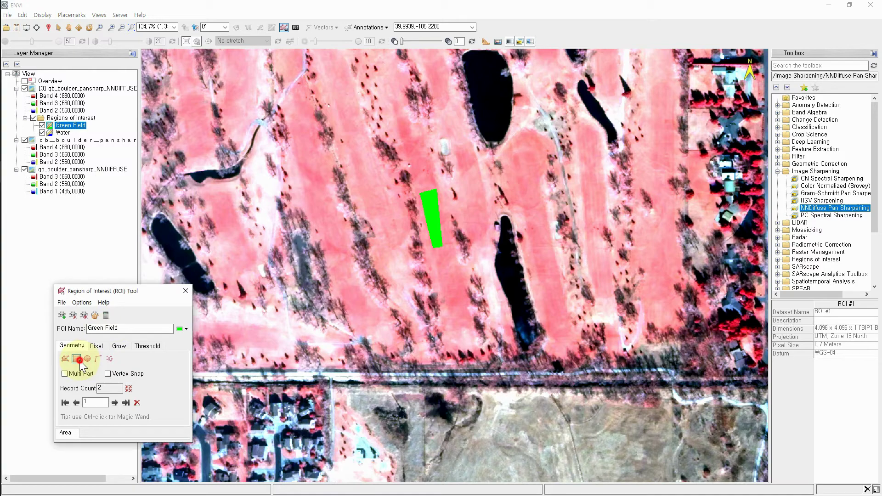
drag(516, 153, 538, 195)
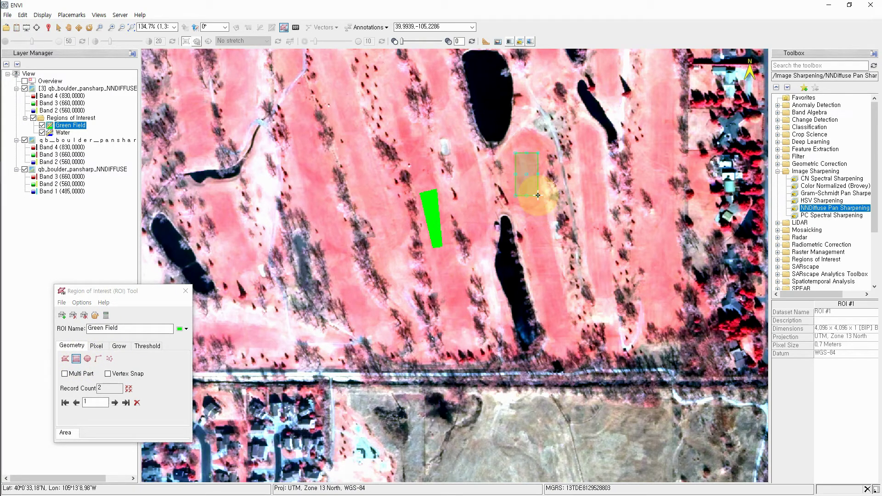
right_click(527, 182)
click(535, 185)
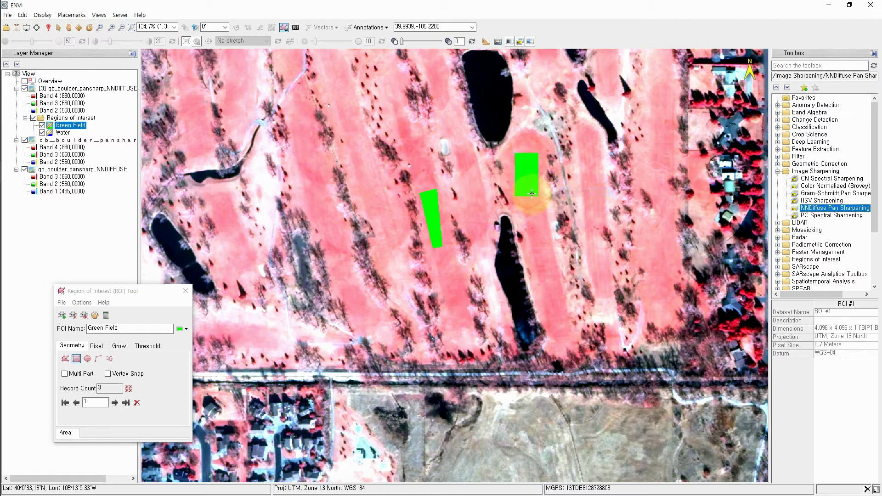
drag(650, 108, 669, 162)
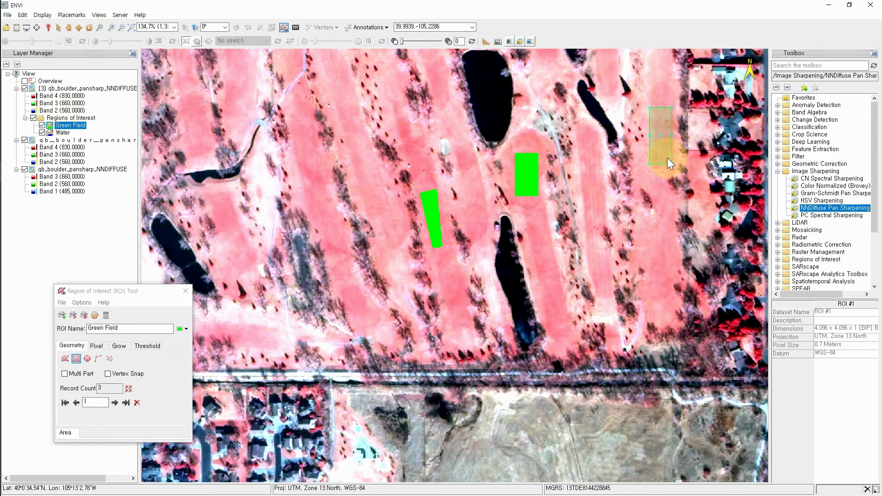
right_click(663, 148)
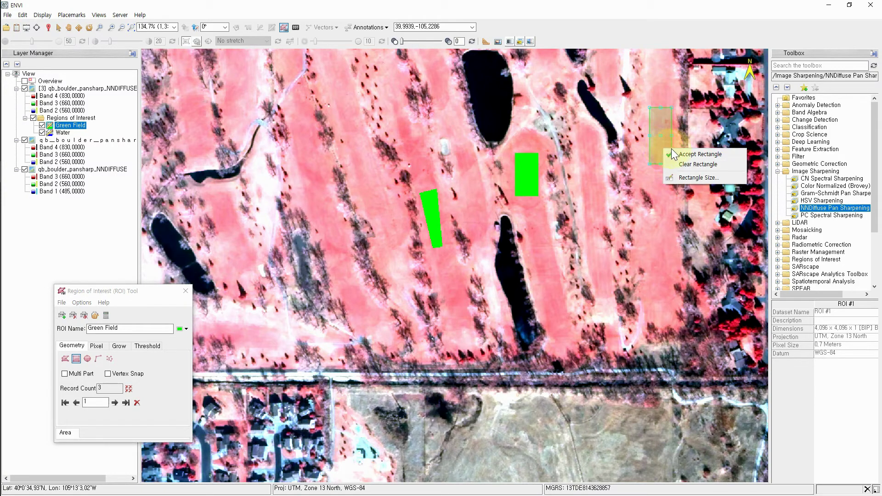
click(684, 157)
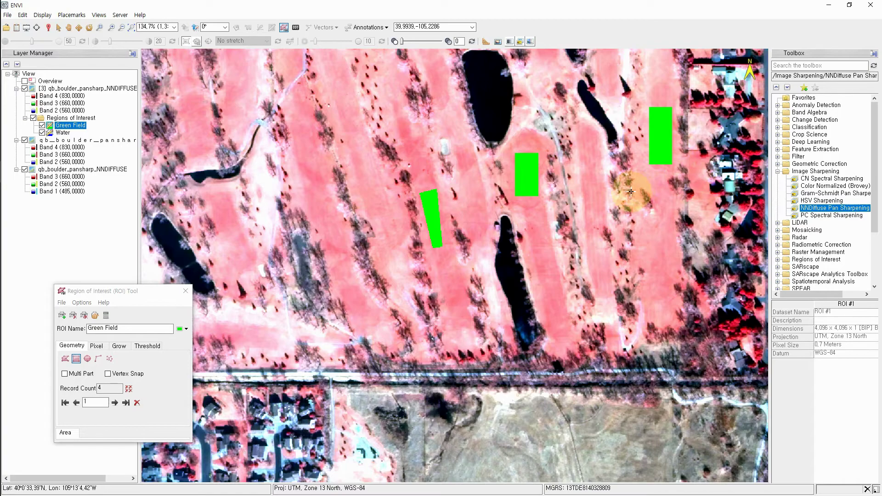
Add a small rectangle on a lawn in the residential area east of the golf course to the Green Field ROI
scroll(444, 260, down, 2)
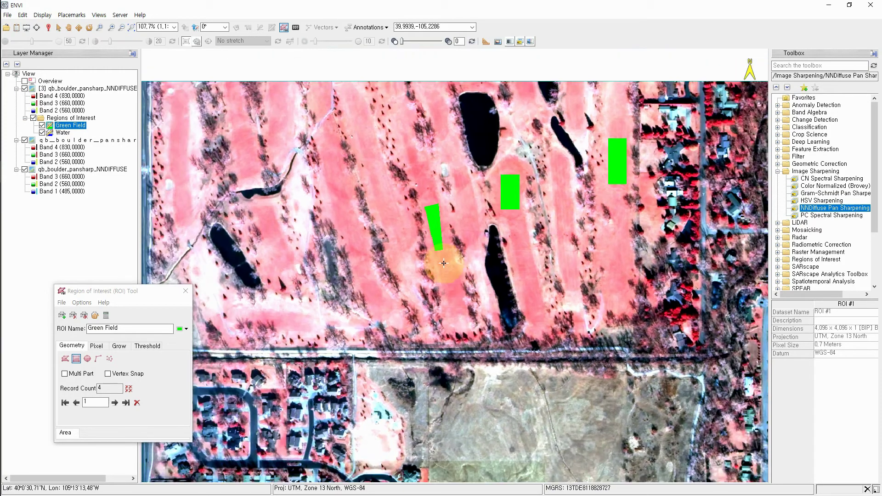
drag(645, 337, 528, 232)
drag(611, 255, 556, 286)
scroll(516, 213, up, 3)
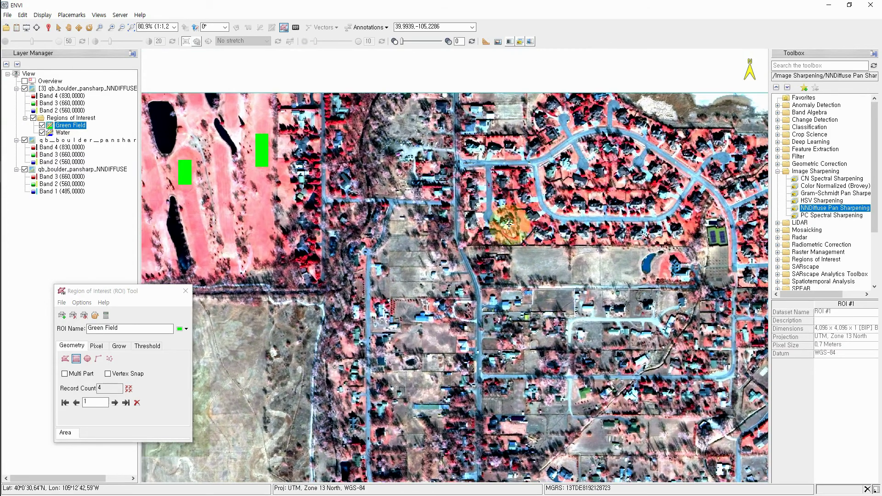
scroll(552, 233, up, 1)
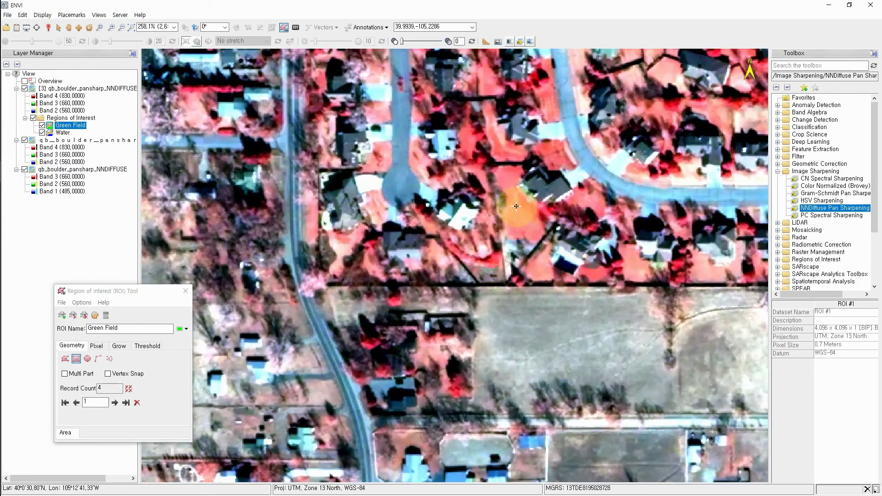
drag(515, 204, 526, 226)
right_click(522, 217)
click(536, 228)
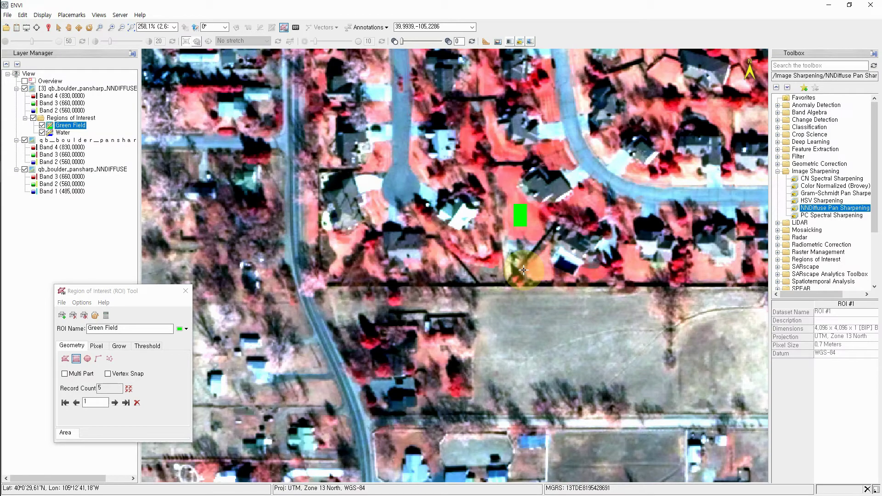
Create another ROI named Road and set its color to purple
scroll(455, 262, down, 5)
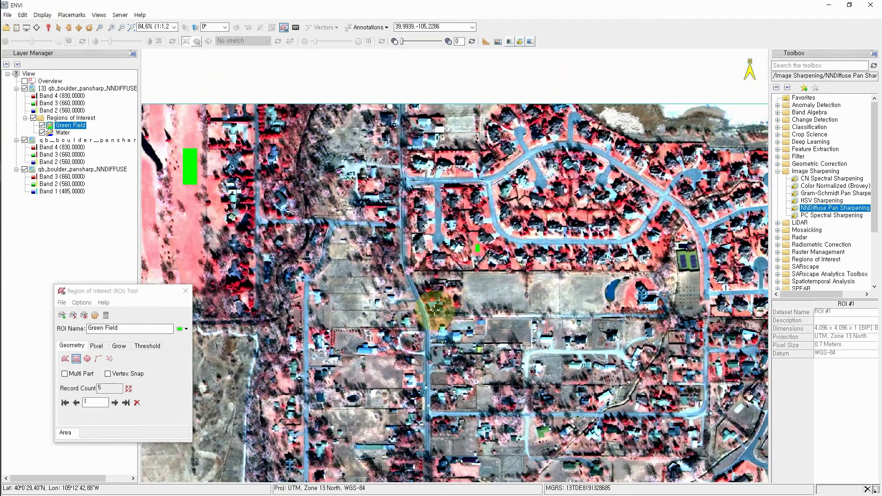
click(62, 320)
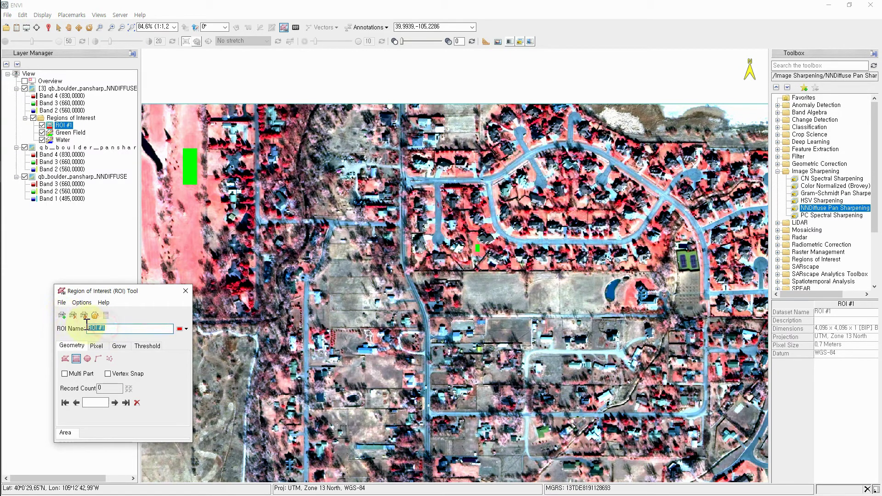
text(Road)
click(185, 330)
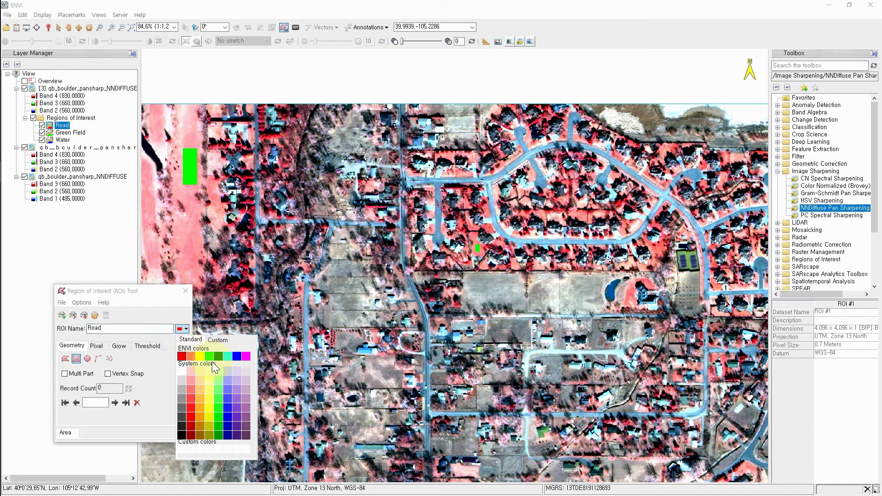
click(237, 399)
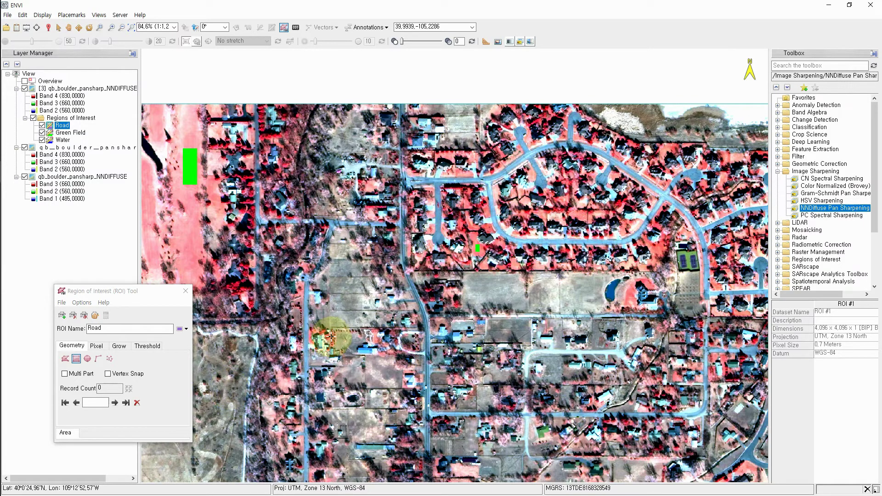
Draw a narrow polygon on the bend of the north-south road south of the residential area and accept it into the Road ROI
scroll(455, 317, up, 2)
scroll(450, 317, up, 3)
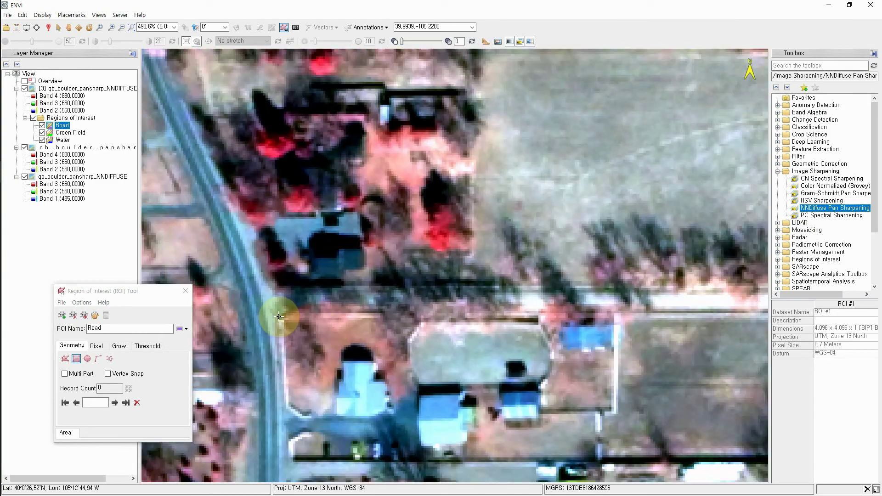
drag(309, 309, 447, 295)
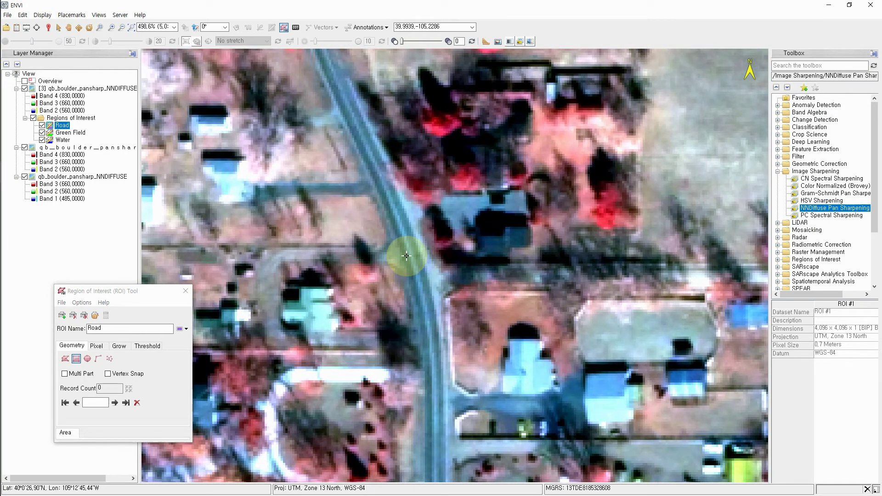
click(65, 358)
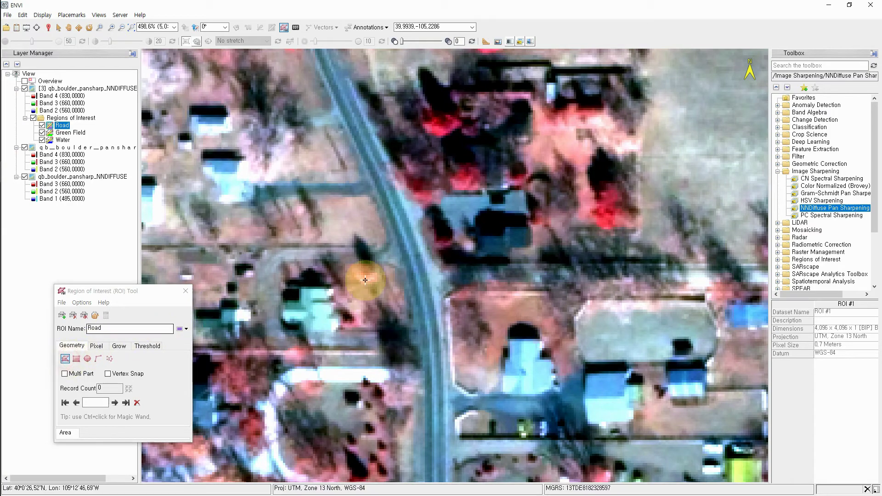
click(404, 253)
click(414, 248)
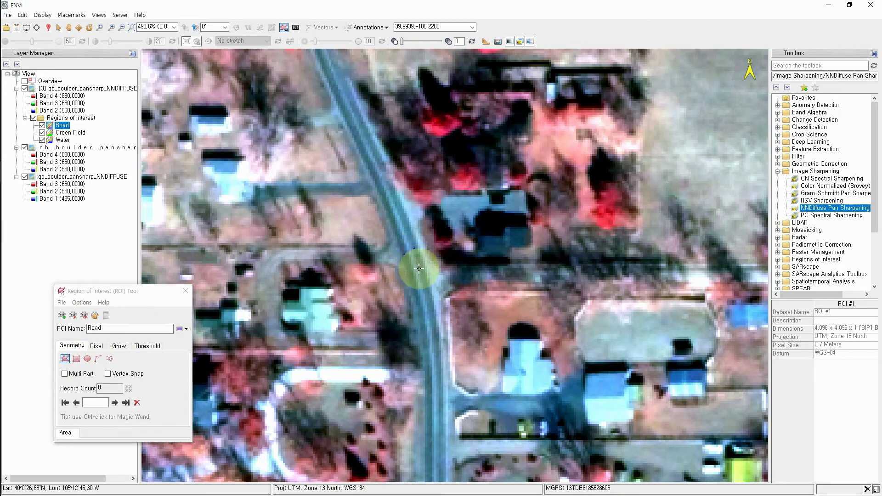
click(429, 302)
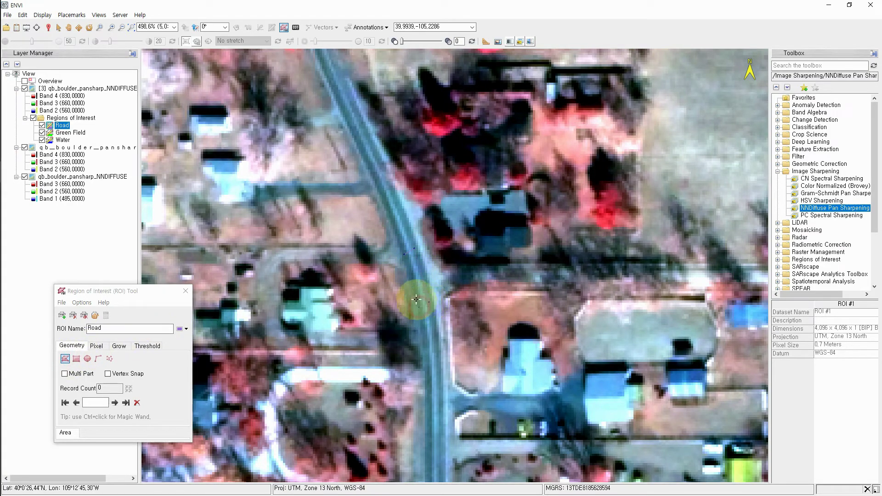
right_click(405, 256)
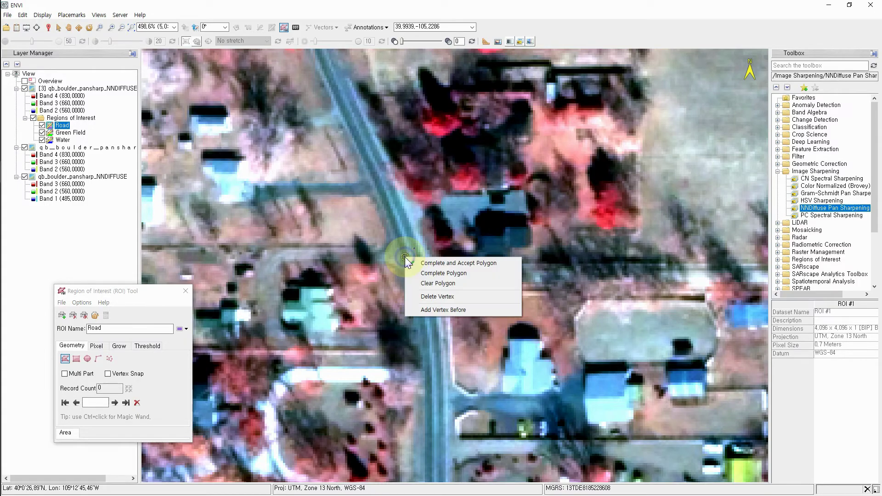
click(434, 258)
Draw a four-sided polygon on the road junction northwest of the large white-roofed building and accept it into the Road ROI
scroll(457, 334, down, 5)
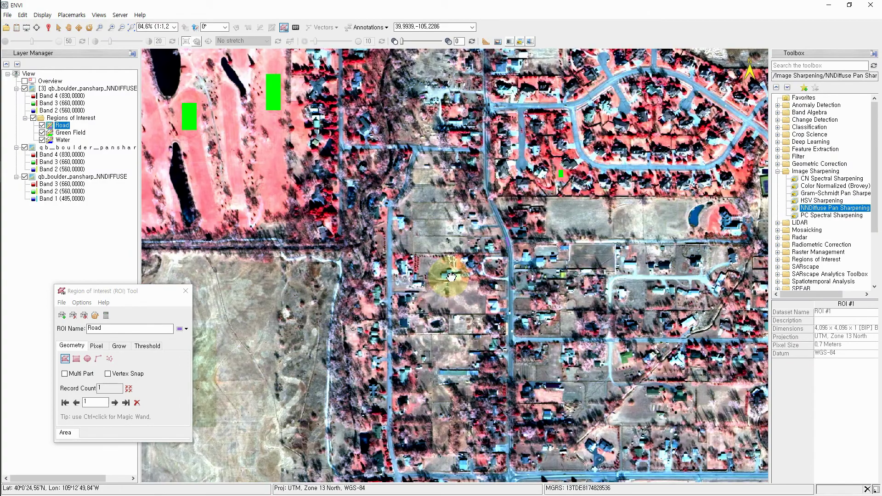
drag(432, 291, 449, 277)
drag(391, 363, 463, 251)
drag(647, 354, 490, 328)
scroll(490, 328, up, 4)
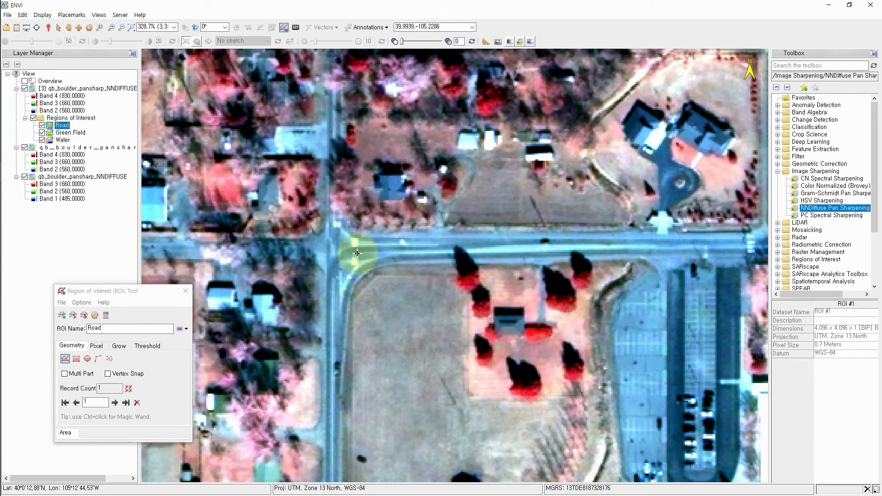
click(328, 244)
click(345, 267)
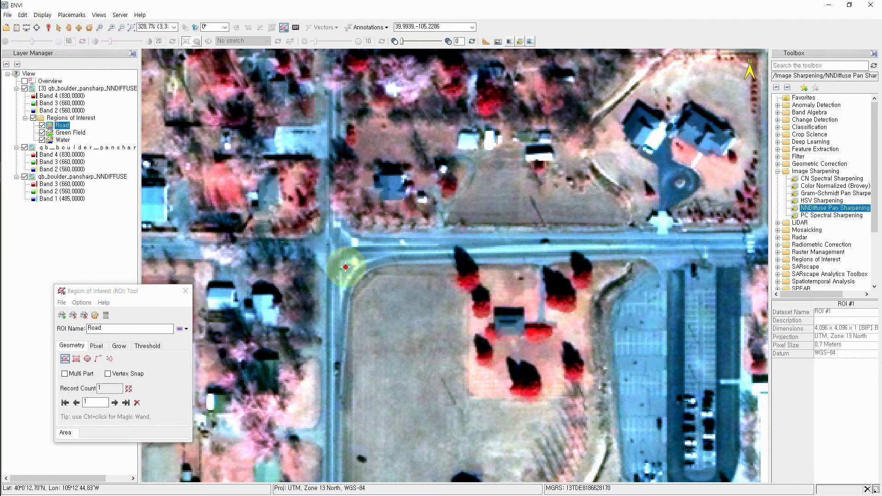
click(412, 249)
click(408, 240)
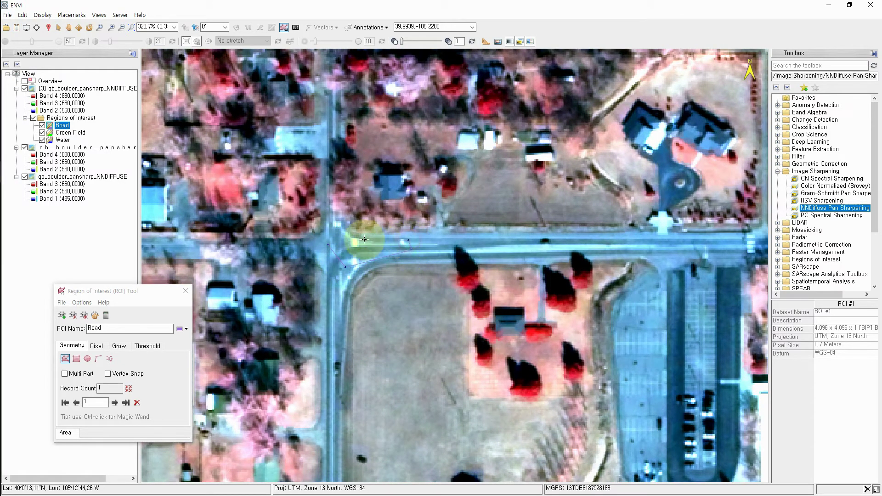
right_click(329, 240)
click(359, 248)
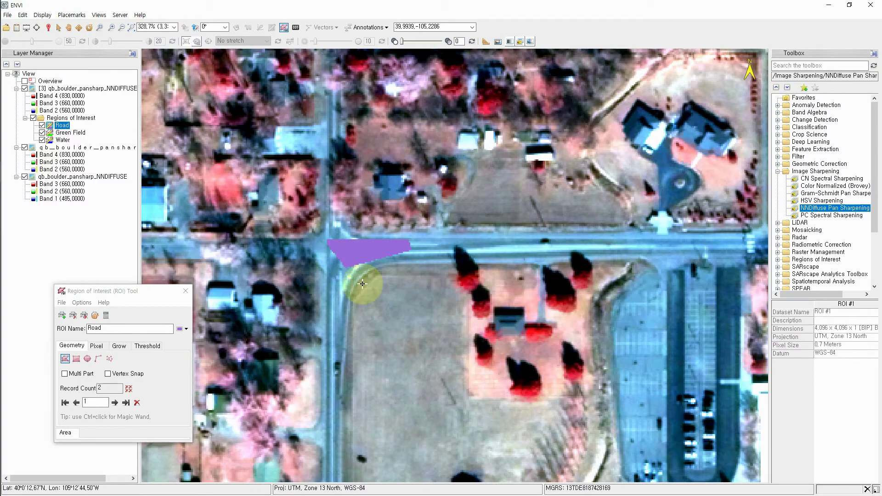
Draw a narrow four-sided polygon on the residential road junction west of the previous one and accept it into the Road ROI
scroll(393, 380, down, 3)
scroll(580, 354, down, 1)
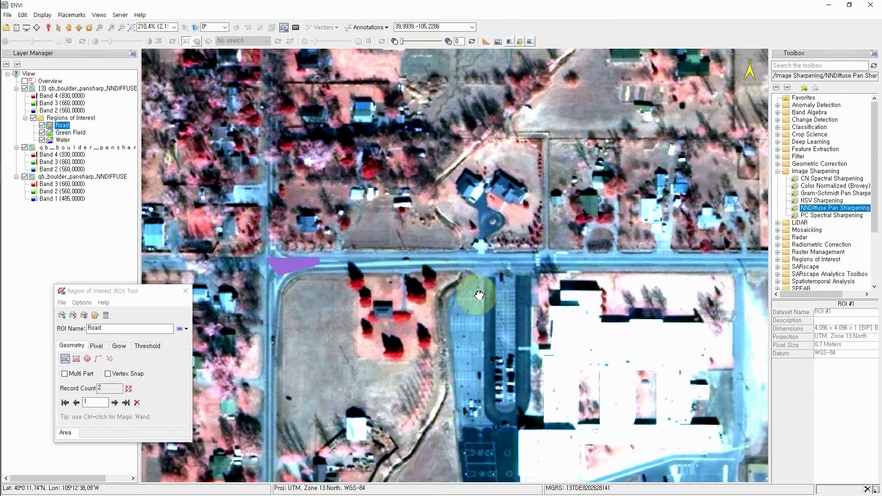
scroll(500, 320, down, 3)
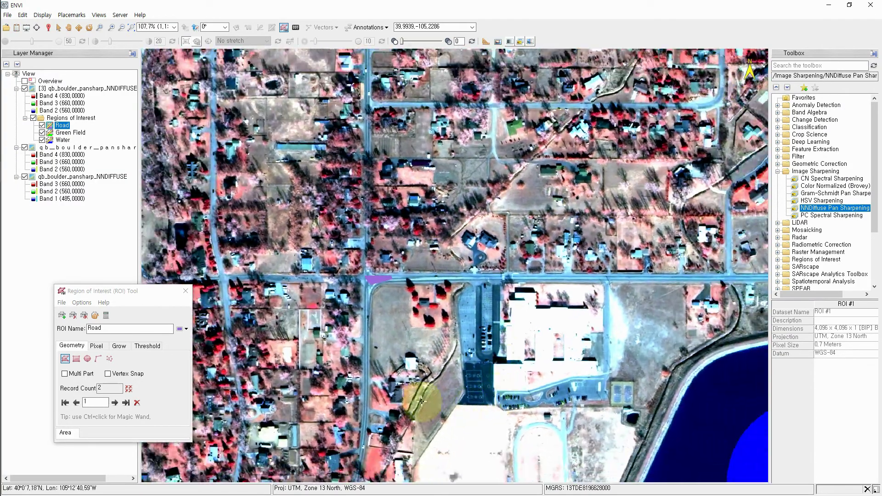
scroll(300, 318, up, 3)
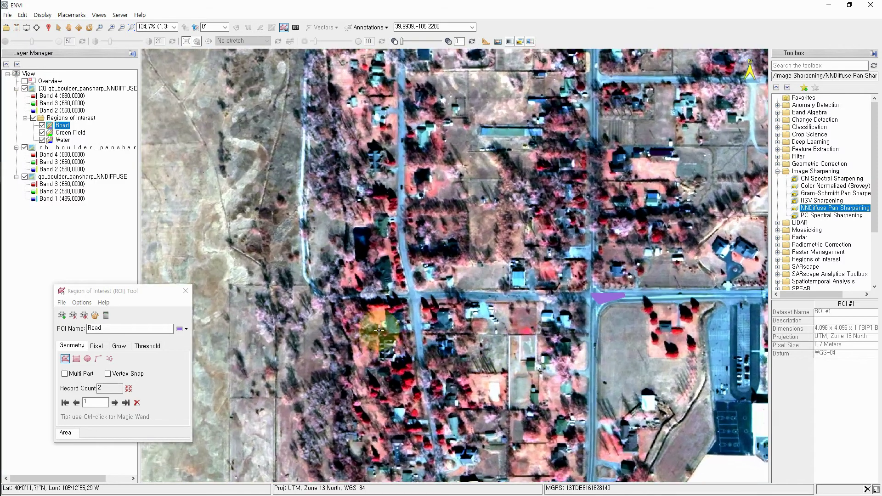
scroll(395, 320, up, 3)
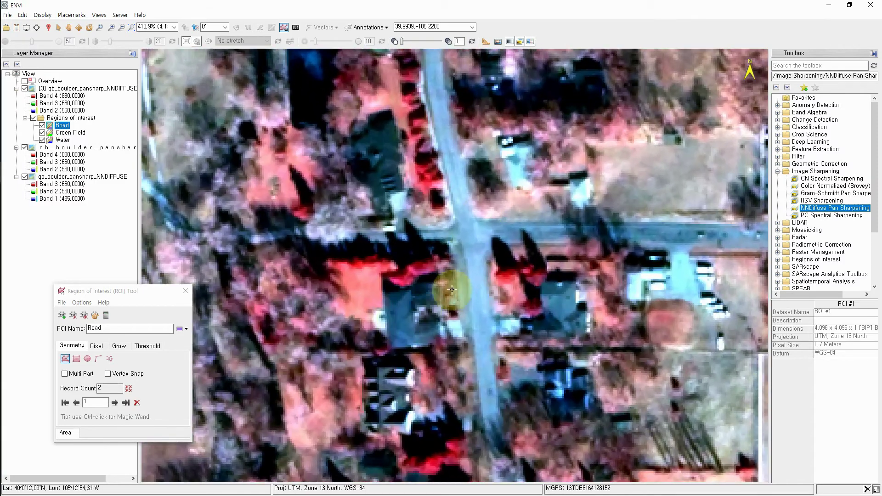
click(465, 227)
click(478, 227)
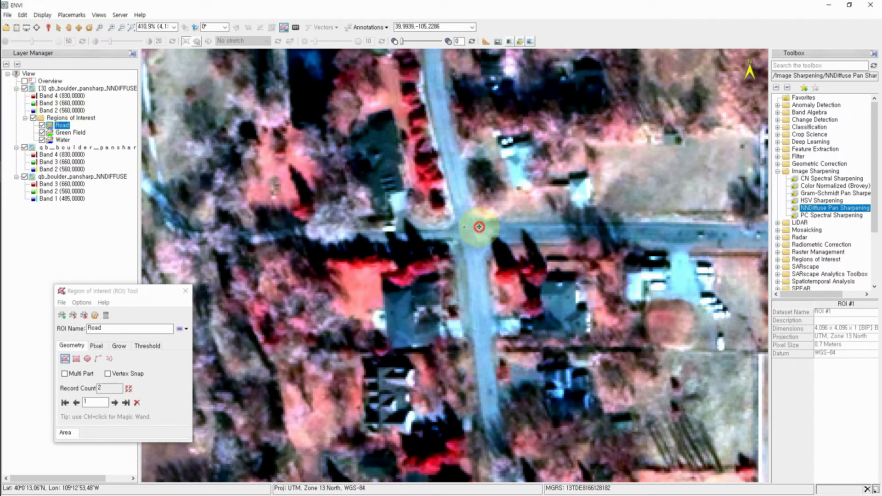
click(482, 275)
click(473, 275)
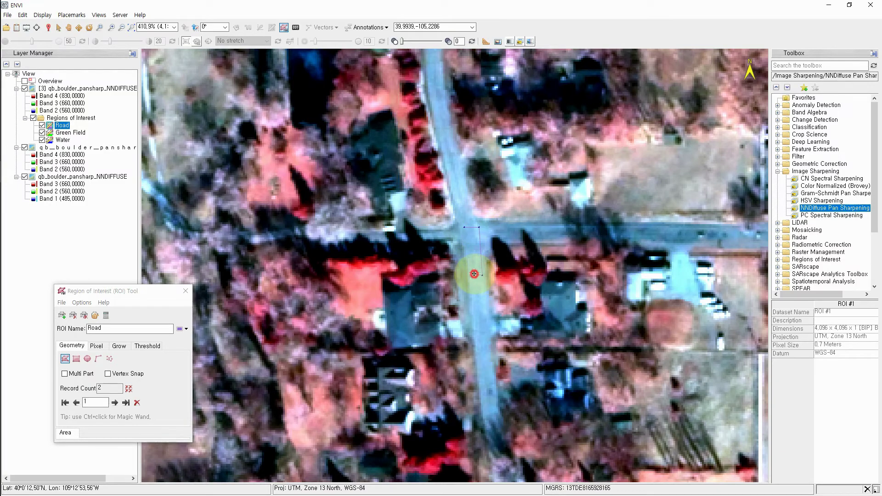
right_click(462, 227)
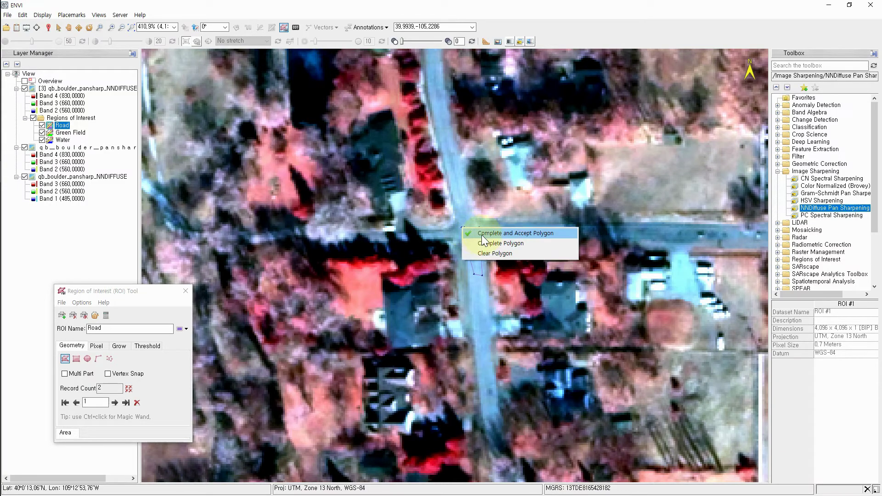
click(488, 233)
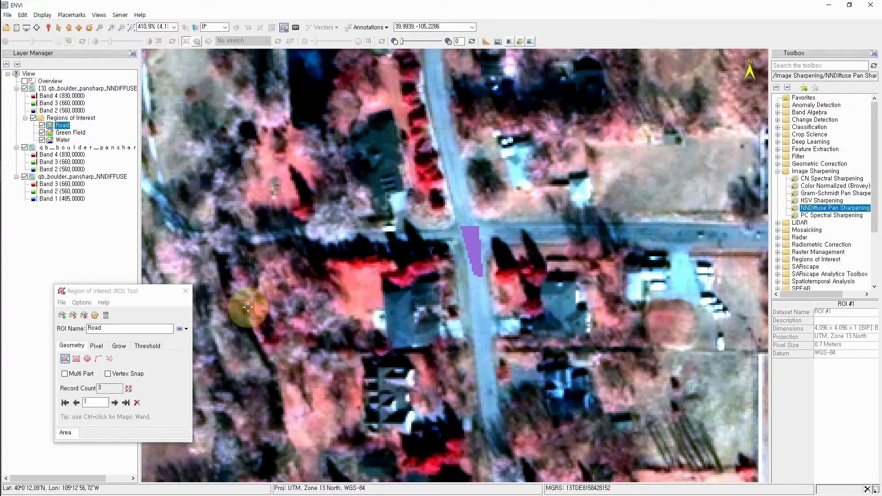
Create another ROI named Large Field and set its color to light orange
click(61, 314)
drag(111, 328, 81, 329)
text(Large Fiel)
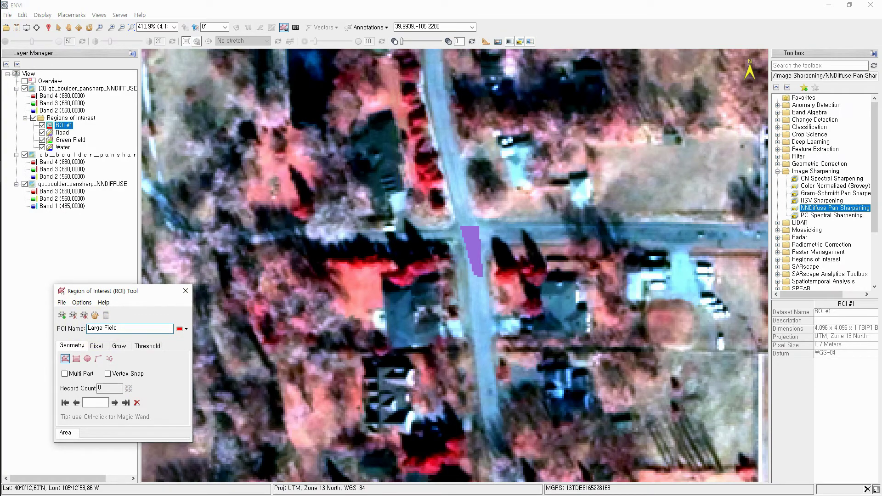
click(185, 329)
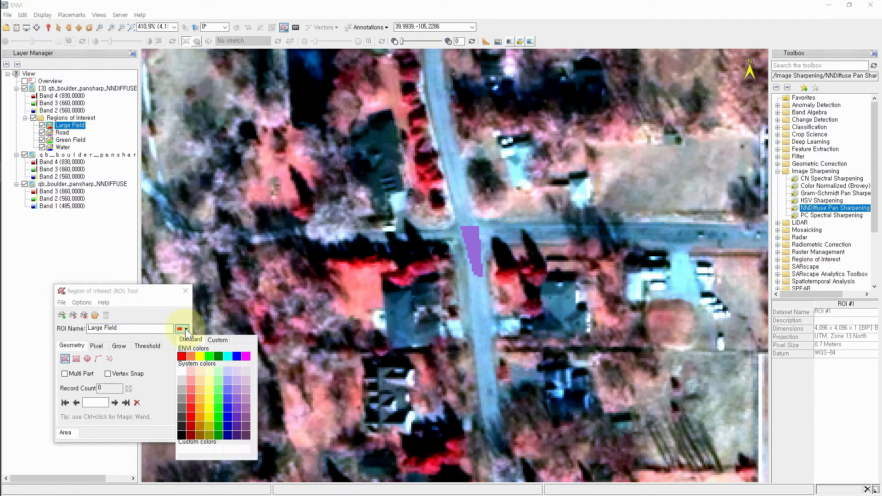
click(201, 396)
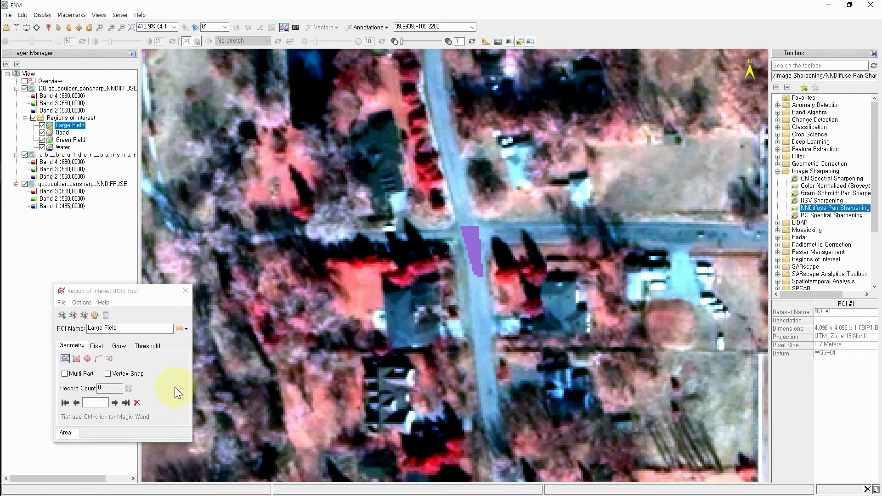
Draw a tall four-sided polygon in the large bare field south of the golf course and accept it into the Large Field ROI
scroll(535, 355, down, 2)
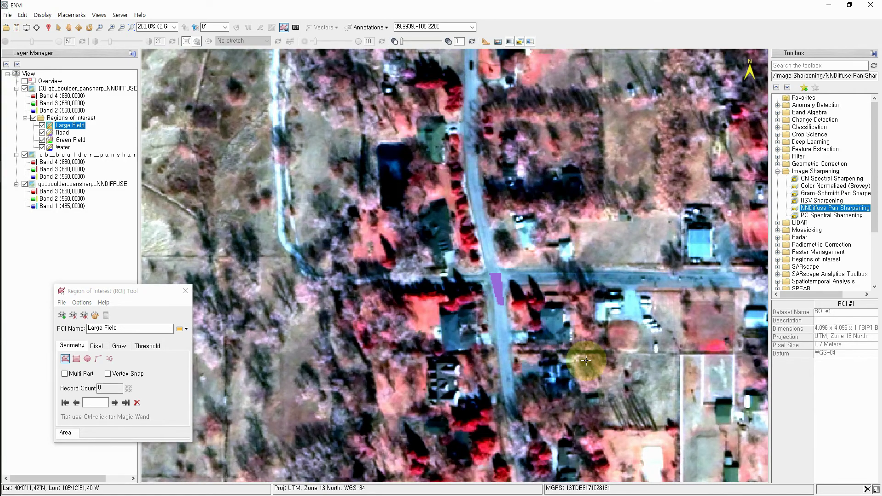
scroll(586, 361, down, 5)
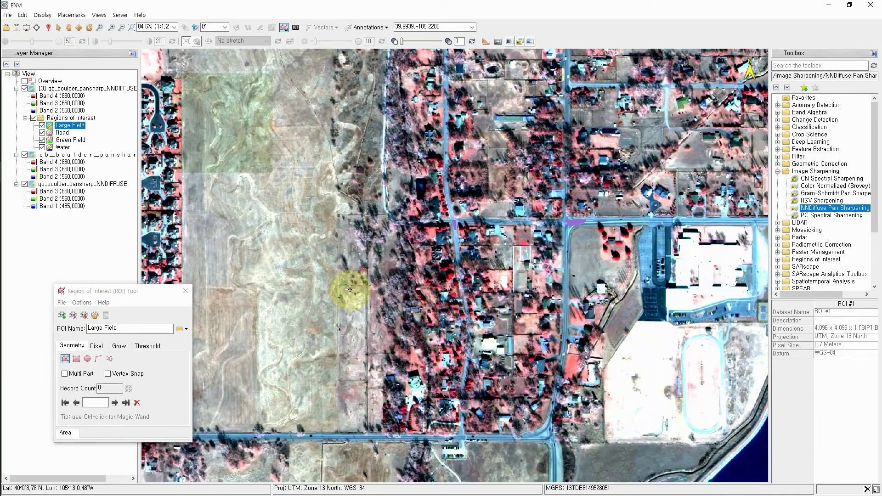
drag(351, 289, 557, 329)
scroll(508, 300, down, 2)
click(457, 207)
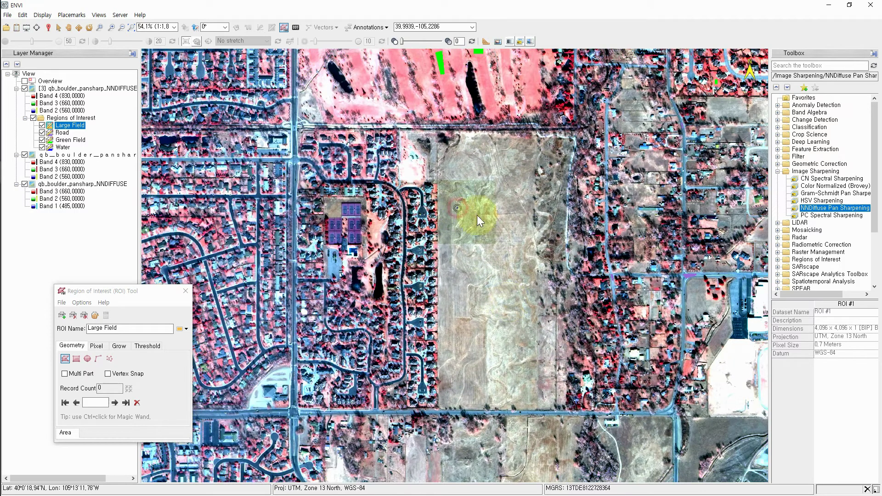
click(515, 225)
click(507, 362)
click(465, 367)
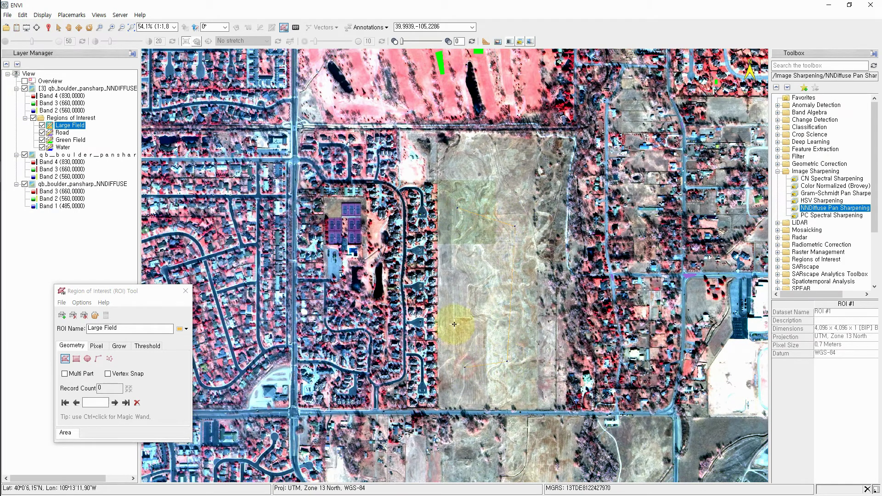
right_click(457, 211)
click(480, 215)
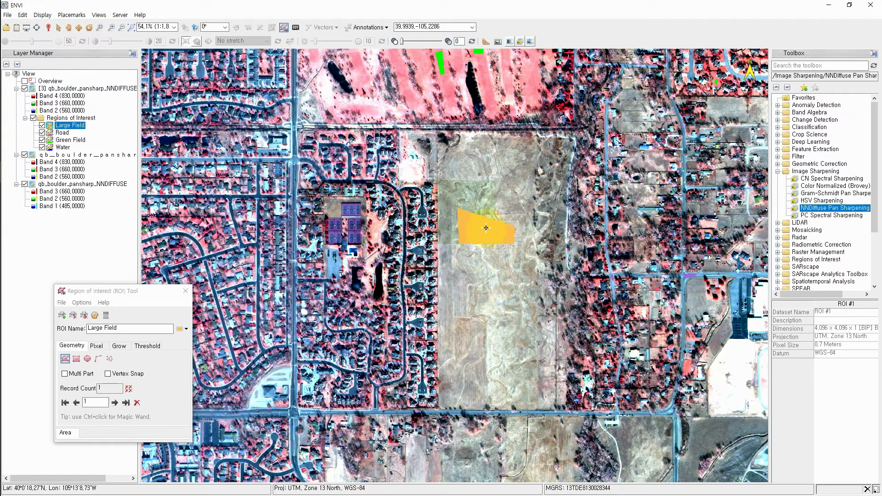
Add an upright rectangle on the open grassland west of the lake to the Large Field ROI
scroll(414, 294, down, 2)
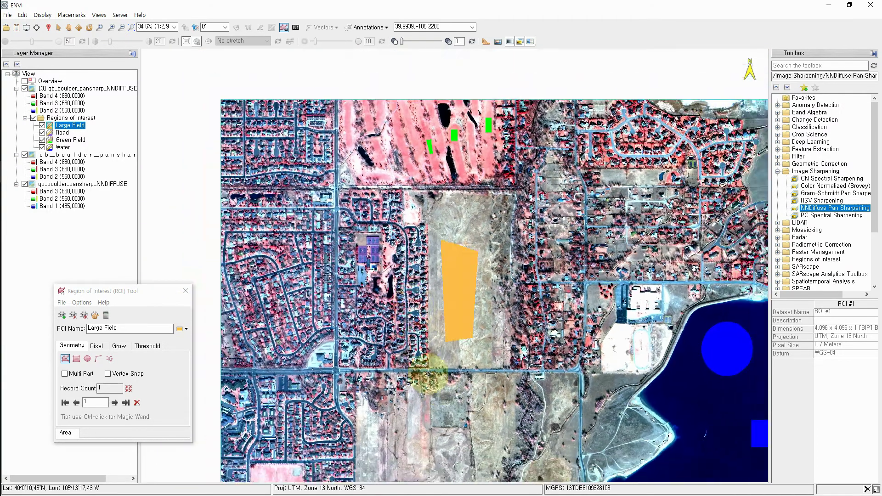
drag(456, 362, 490, 244)
drag(511, 332, 448, 261)
click(77, 361)
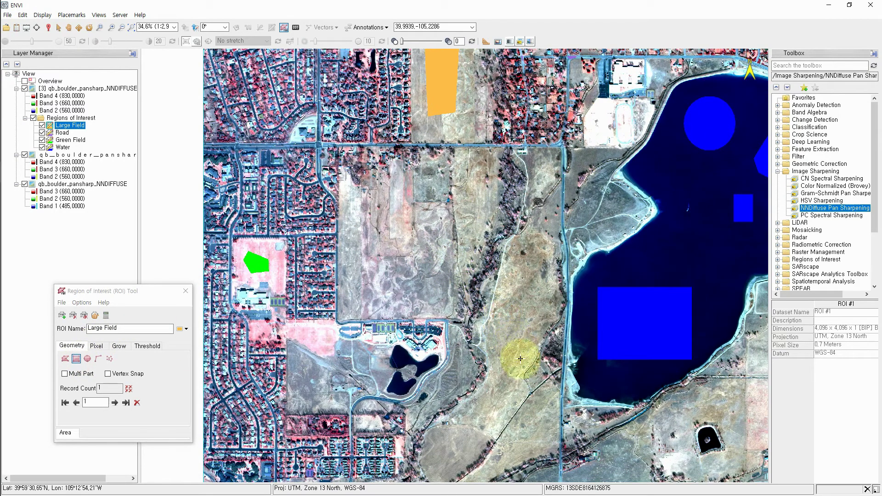
drag(503, 318, 526, 361)
right_click(526, 361)
click(556, 365)
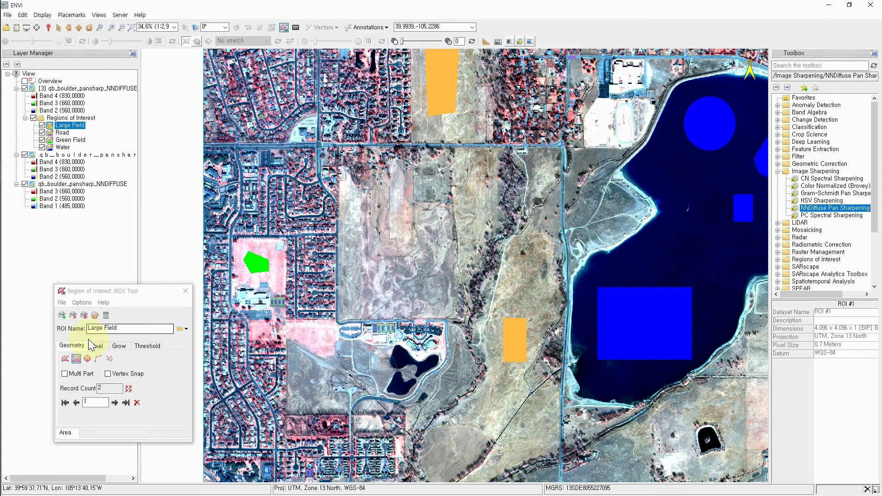
Add an ellipse on the bare field east of the green polygon near the school to the Large Field ROI
click(87, 359)
mouse_move(365, 260)
mouse_down()
mouse_move(429, 295)
mouse_move(372, 269)
mouse_up()
right_click(372, 269)
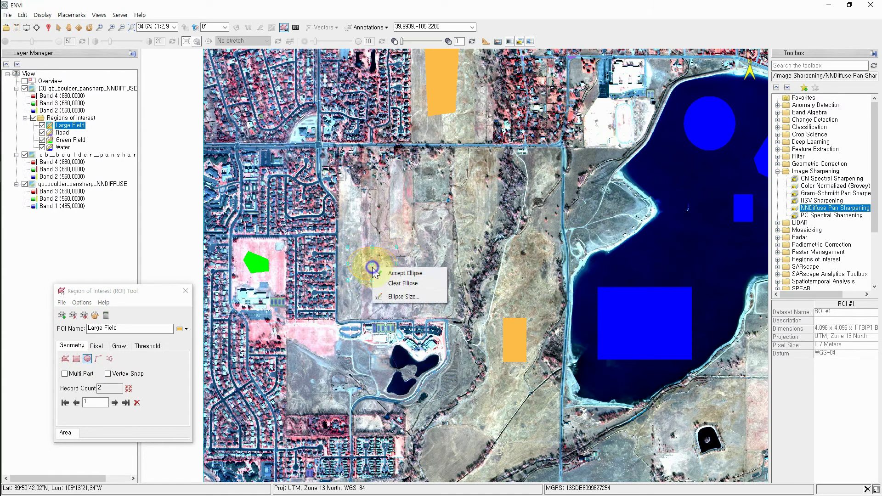
click(405, 273)
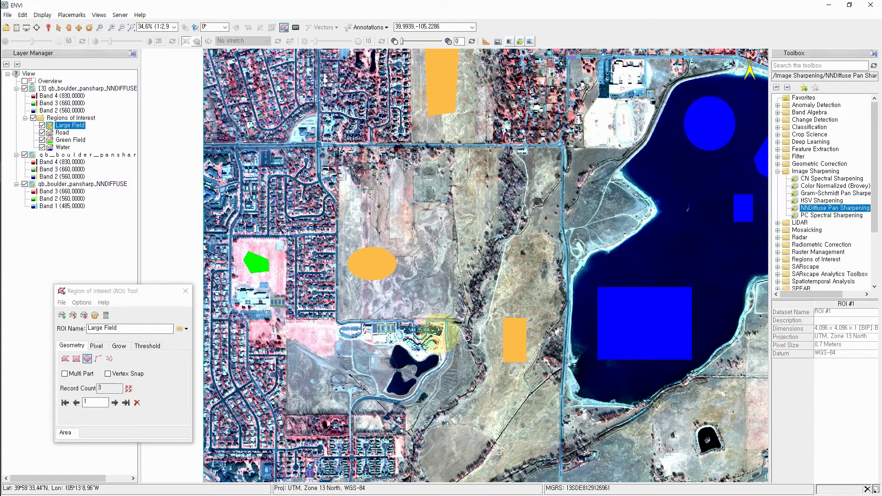
Compute statistics for all ROIs, examine the mean spectra plot and the per-band table, and close the results
scroll(560, 271, down, 2)
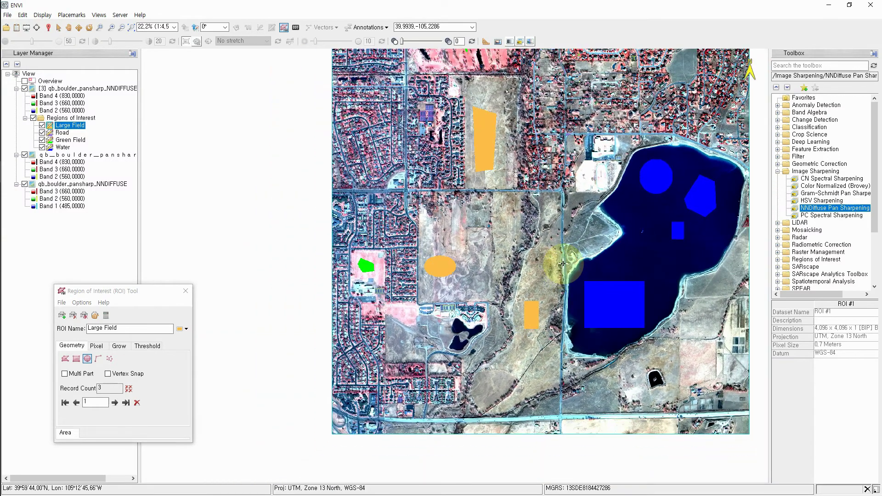
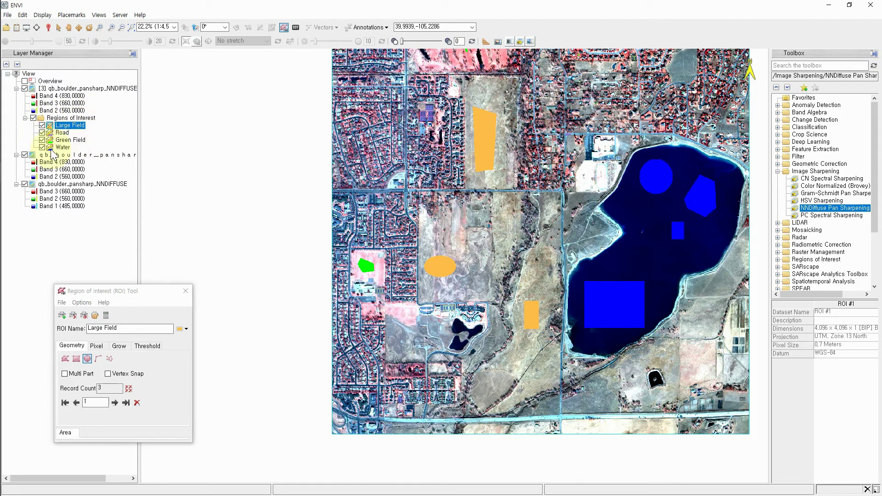
right_click(76, 118)
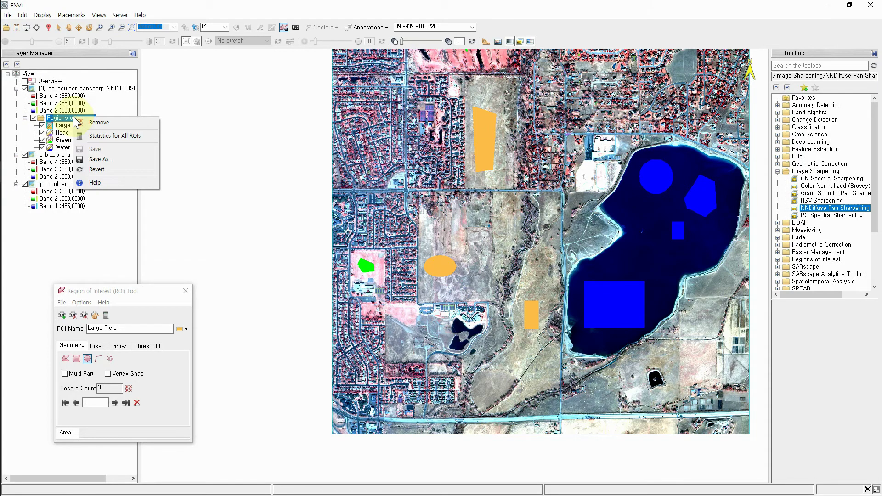
click(106, 136)
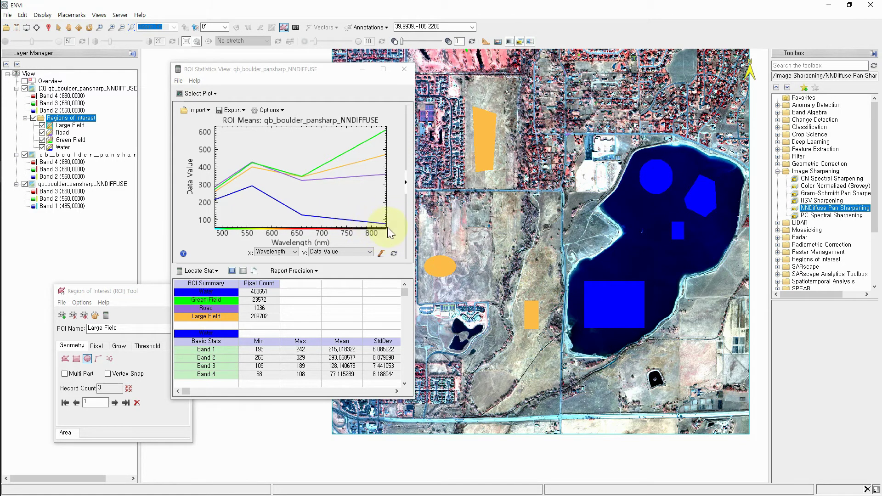
scroll(453, 219, down, 1)
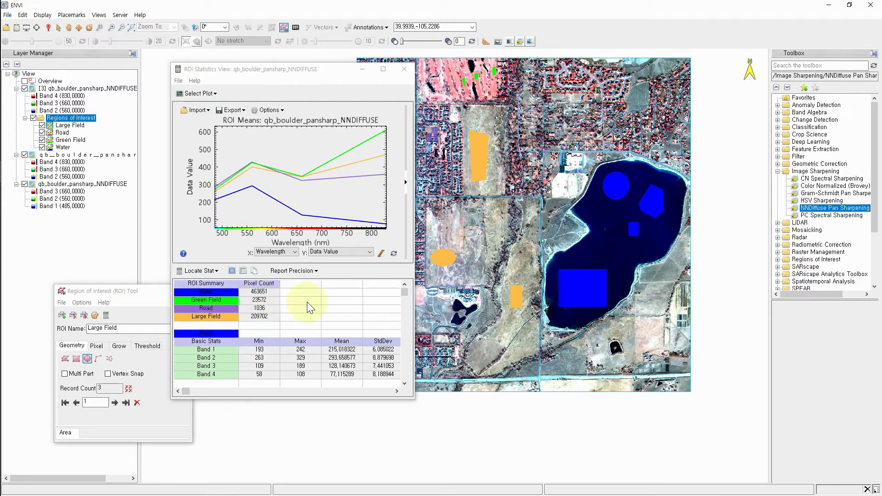
scroll(312, 313, down, 2)
scroll(307, 316, down, 2)
scroll(307, 318, up, 4)
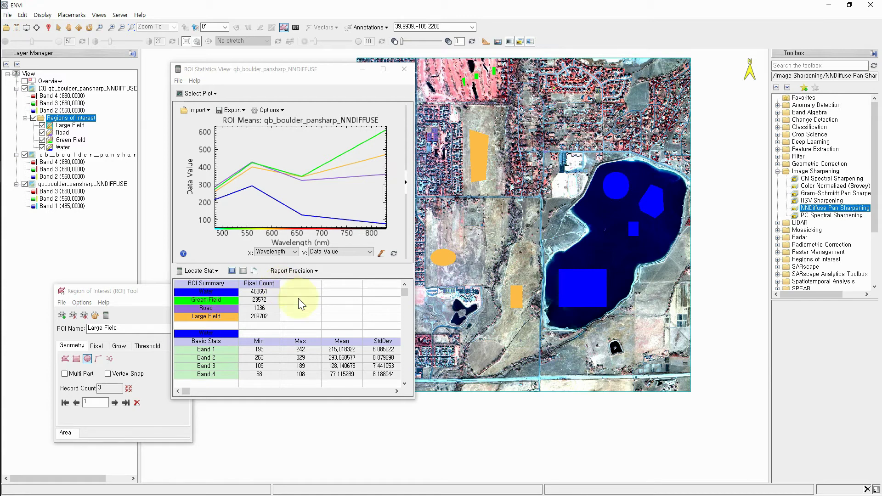
click(404, 69)
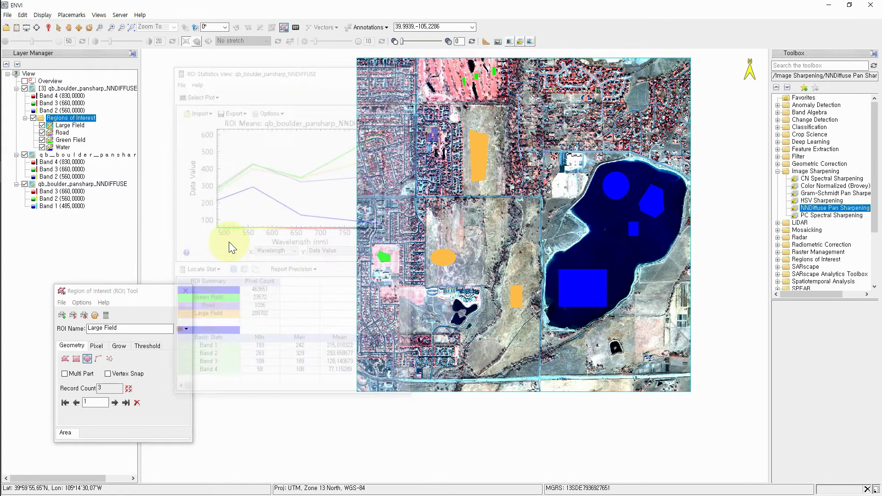
Start a Maximum Likelihood supervised classification with the full qb_boulder_pansharp_NNDIFFUSE scene and all four bands as input
drag(148, 301, 143, 255)
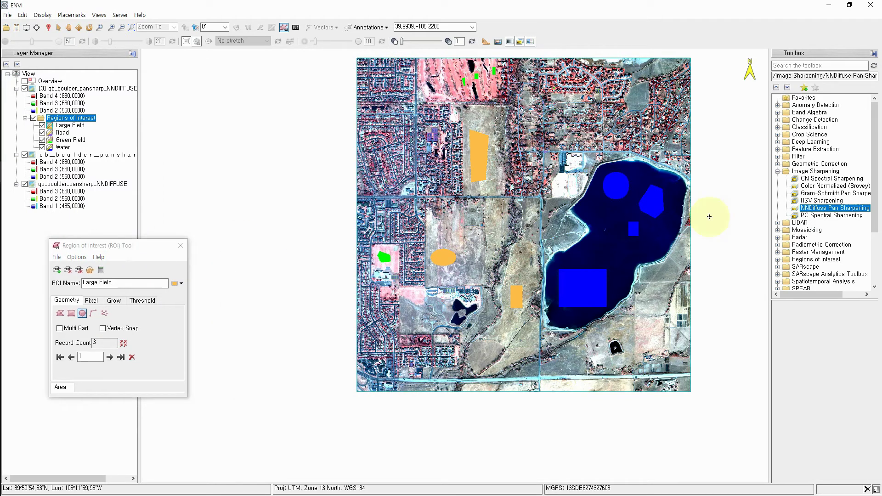
click(777, 171)
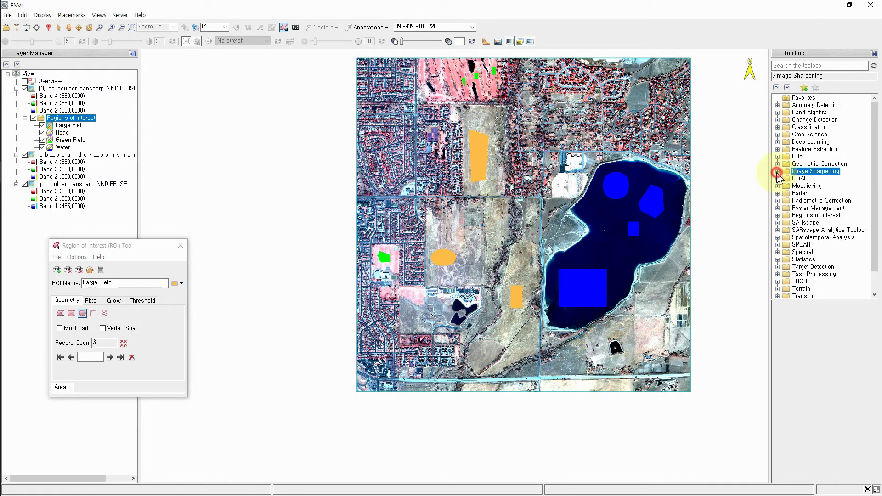
click(777, 127)
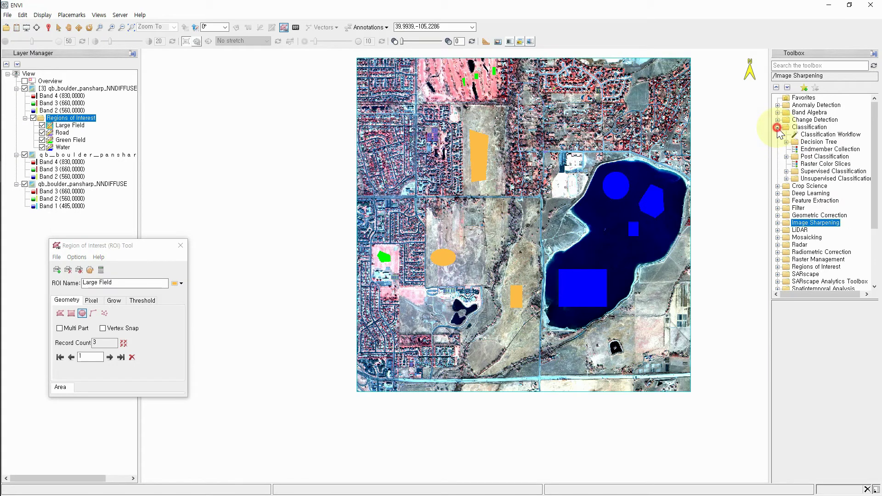
click(787, 172)
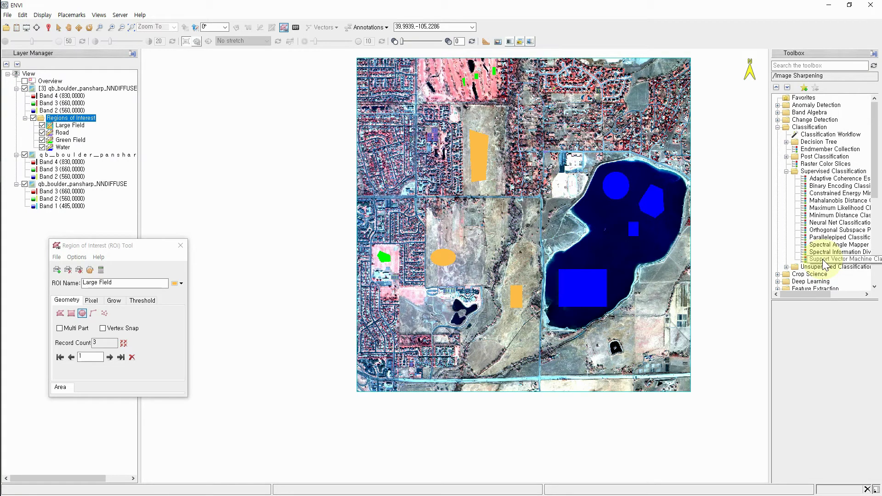
click(836, 208)
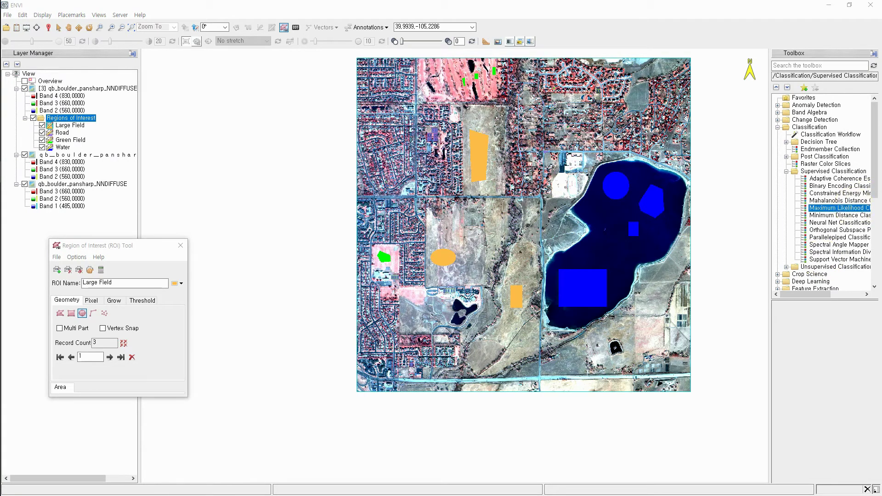
drag(604, 164, 334, 101)
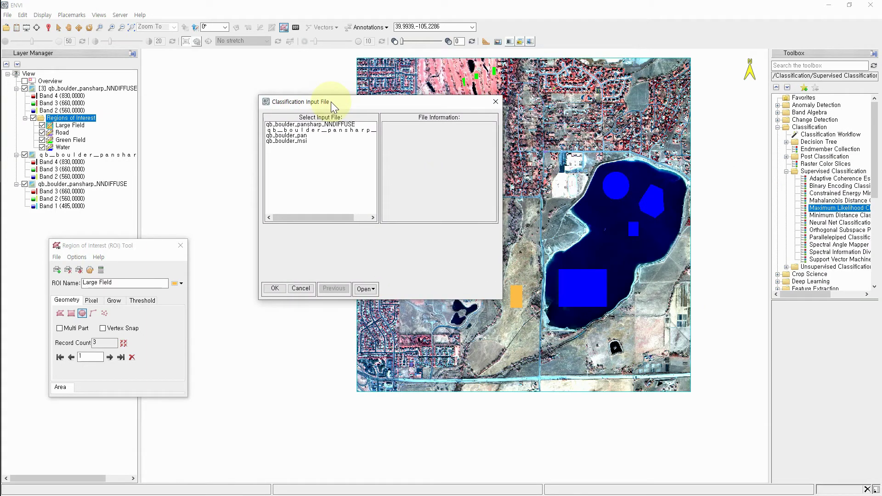
click(344, 125)
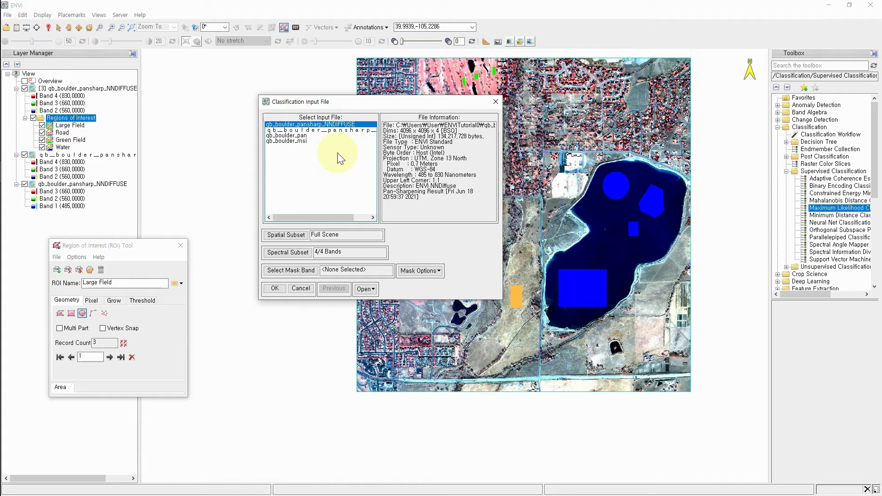
click(275, 289)
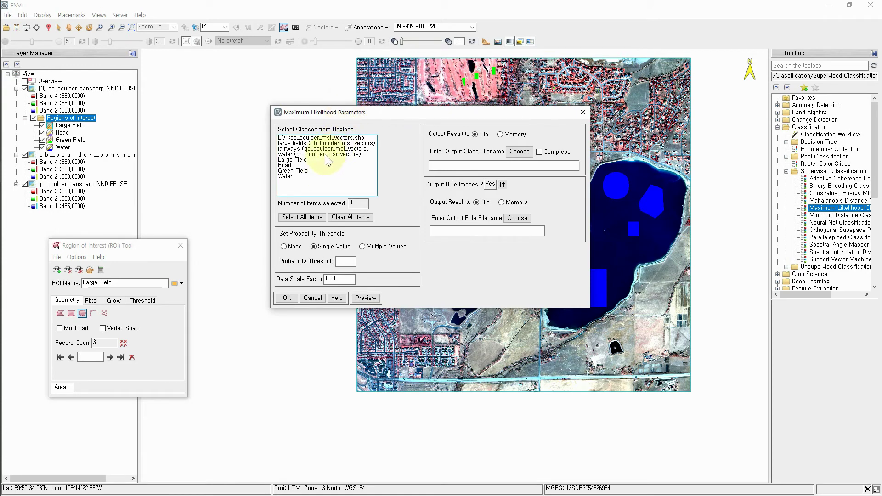
click(328, 155)
click(331, 143)
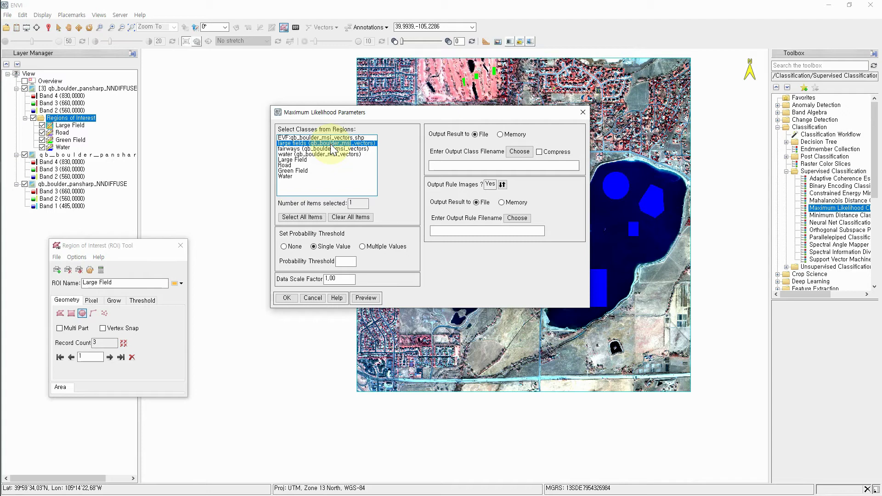
click(332, 155)
click(332, 150)
click(333, 144)
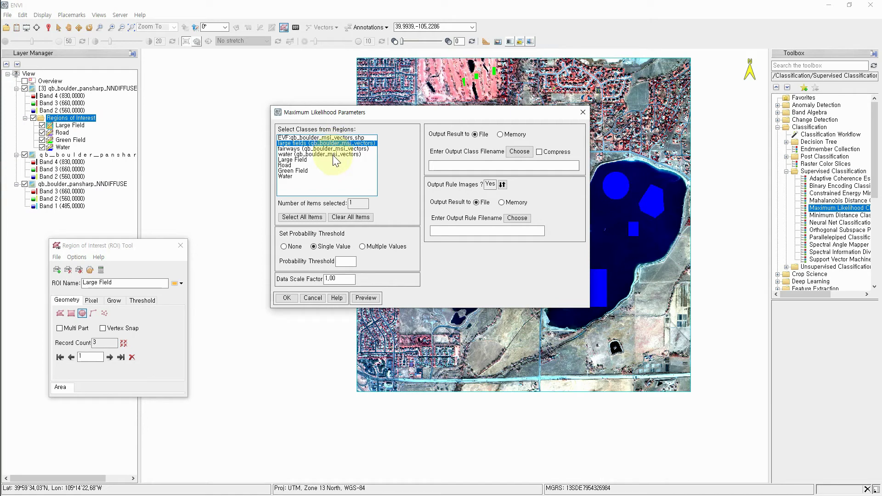
Select the Large Field, Road, Green Field and Water regions as the training classes
click(299, 159)
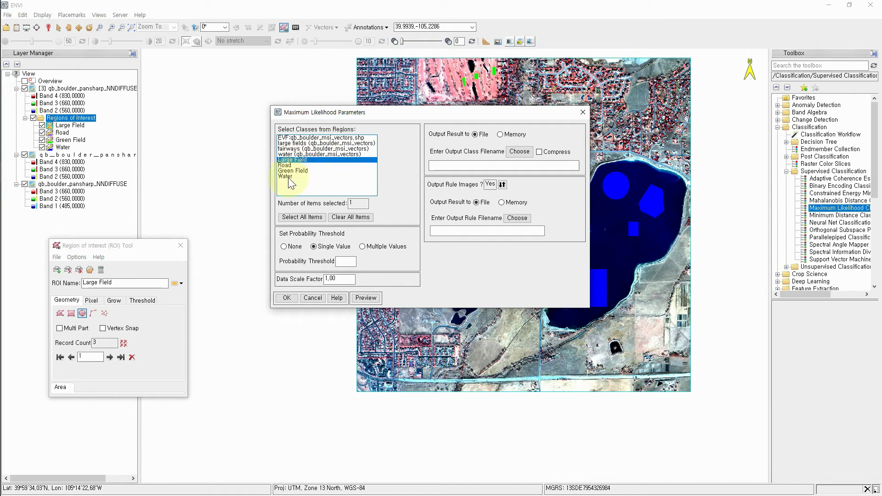
shift+click(288, 177)
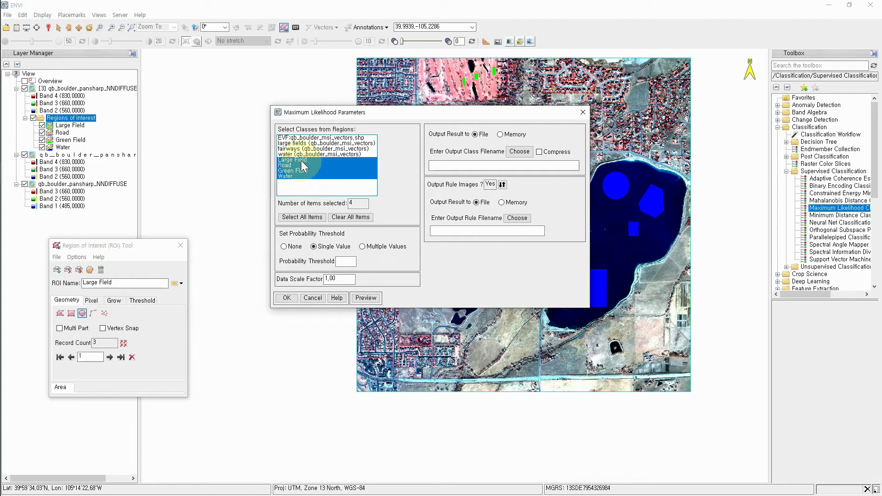
ctrl+click(290, 177)
ctrl+click(289, 177)
click(294, 159)
shift+click(338, 175)
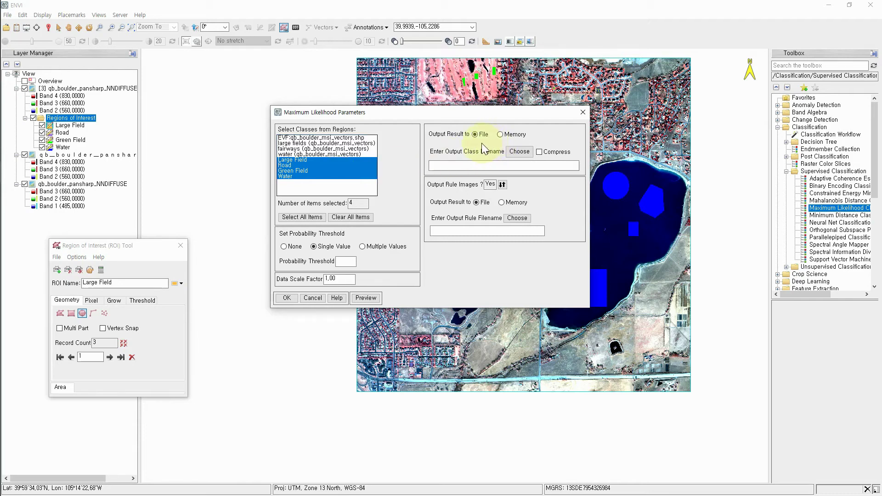
Set the output class file to qb_boulder_NNDIFFUSE_Max_Likelihood in the ENVITutorial0 folder
click(513, 150)
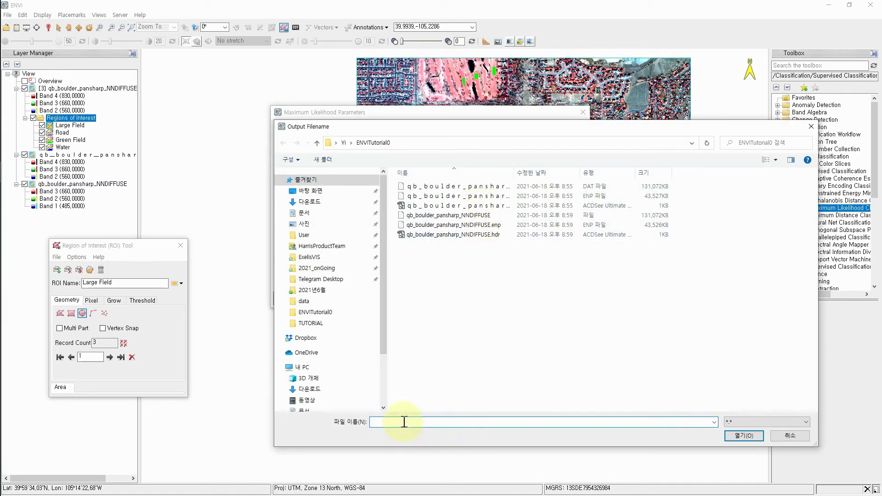
text(qb)
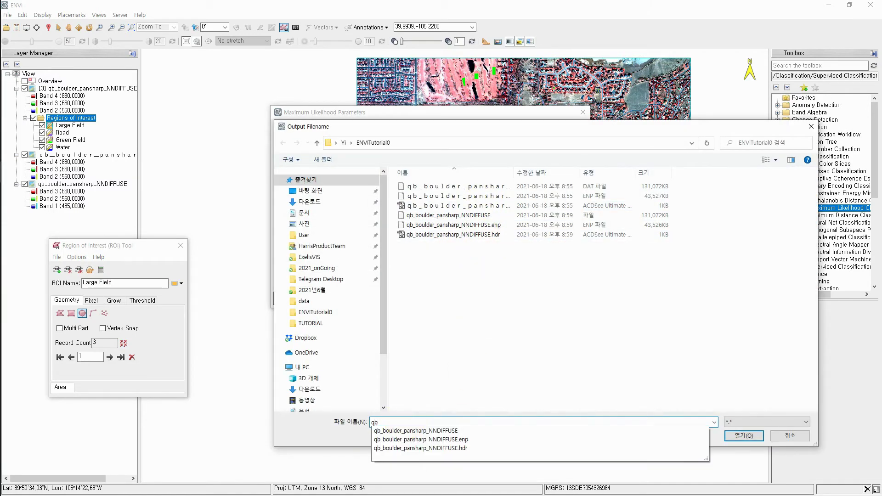
text(_bopu)
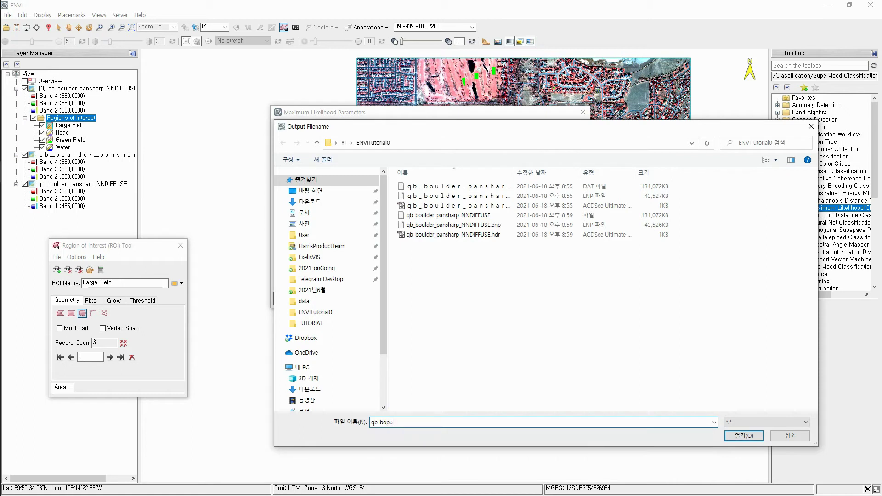
key(BackSpace)
key(BackSpace)
text(ulder_NNDIFFUSE_Max_Likelihoo)
click(735, 435)
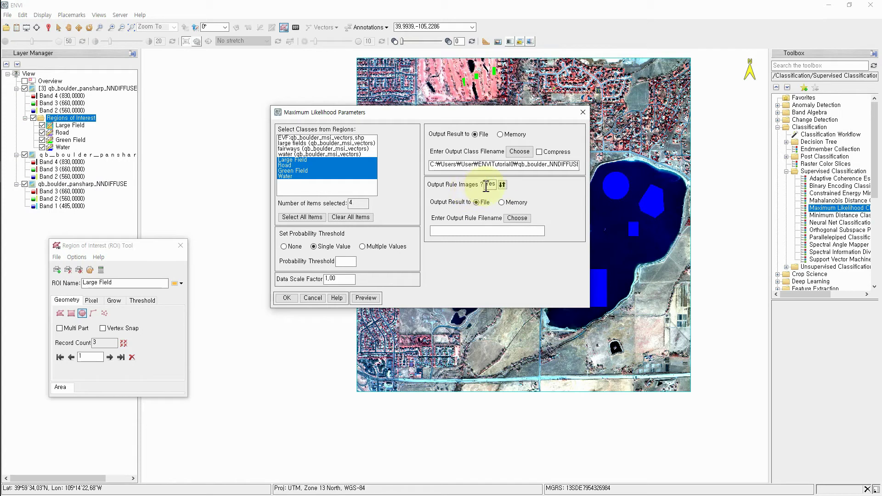
Disable the output of rule images and run the Maximum Likelihood classification
click(502, 184)
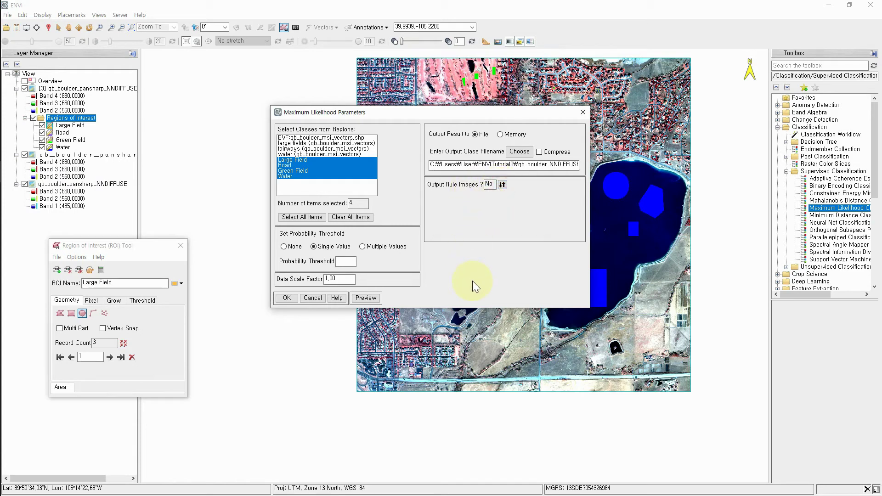
click(283, 297)
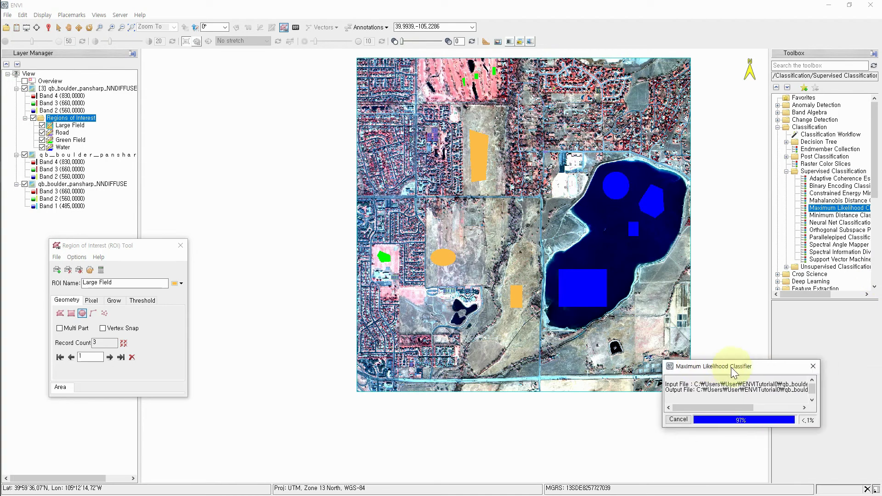
drag(717, 367, 555, 341)
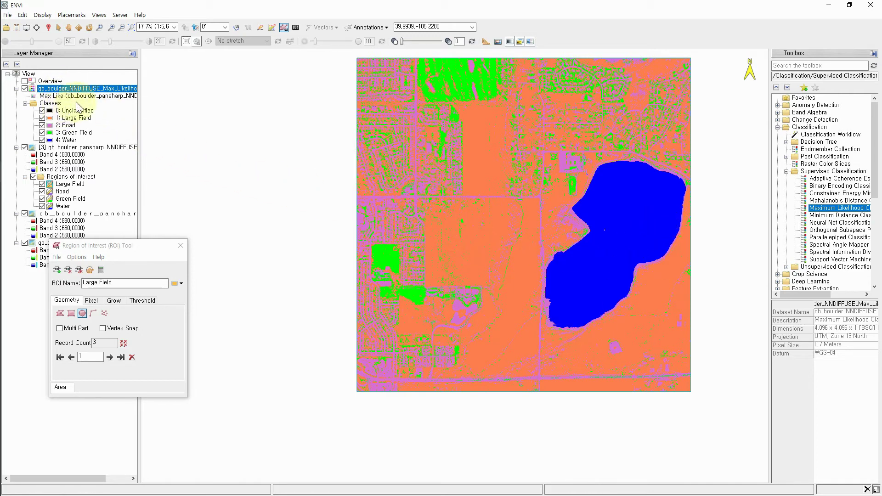
Examine the classification around the lake's southern part, comparing it with the imagery by switching the classification layer off and on
click(123, 91)
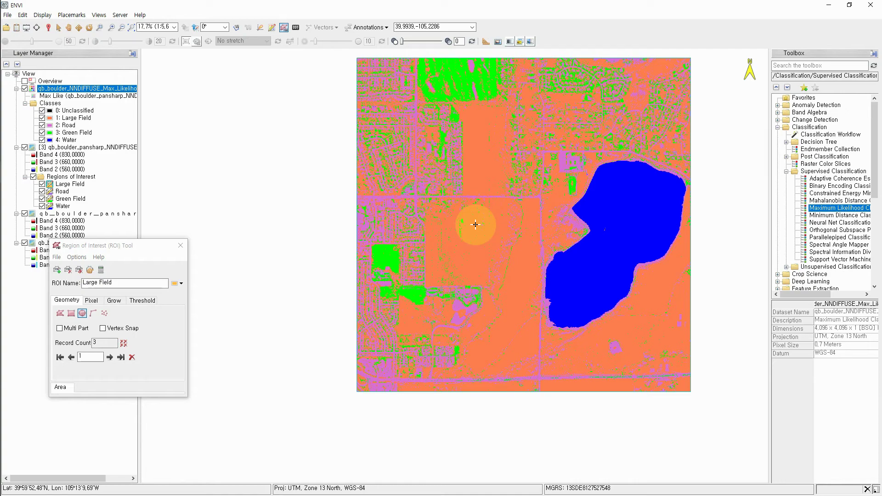
scroll(611, 350, up, 2)
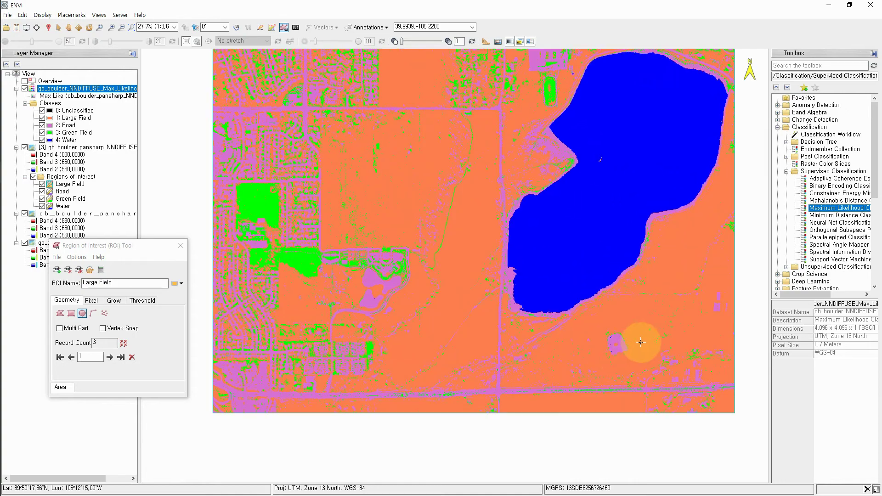
drag(641, 342, 516, 349)
scroll(516, 356, up, 1)
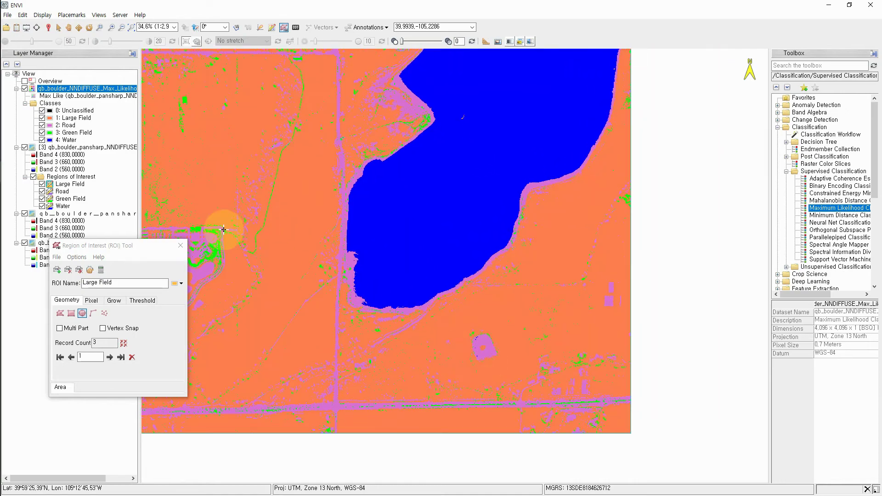
click(24, 88)
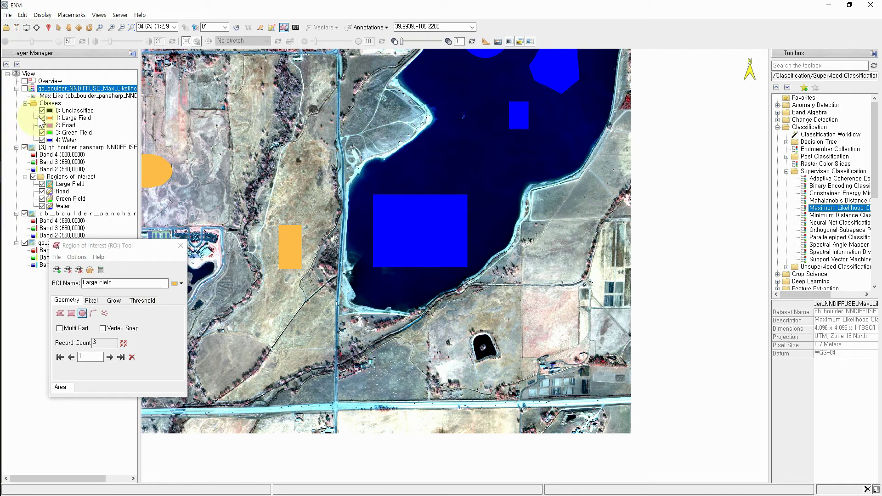
click(24, 88)
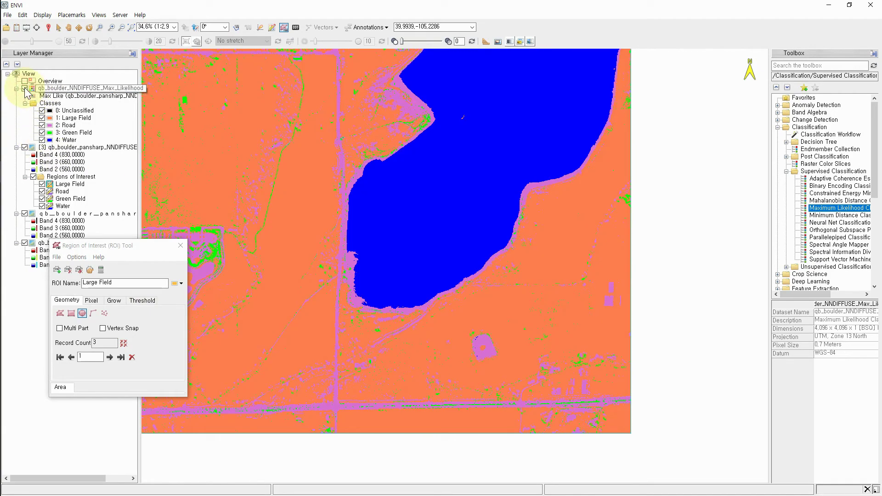
click(24, 88)
click(24, 88)
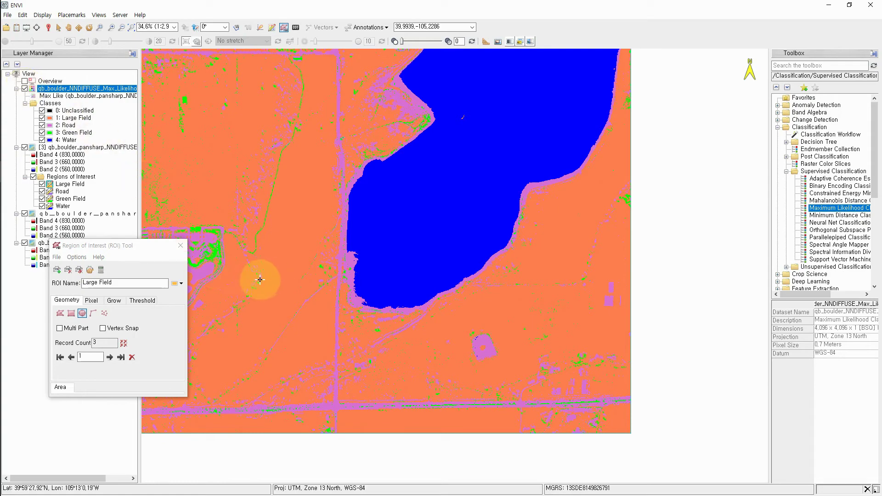
Compare the classification with the imagery over the golf course, fields and lake by repeatedly hiding and showing the classification layer
scroll(259, 279, down, 1)
scroll(260, 279, down, 1)
scroll(322, 294, down, 1)
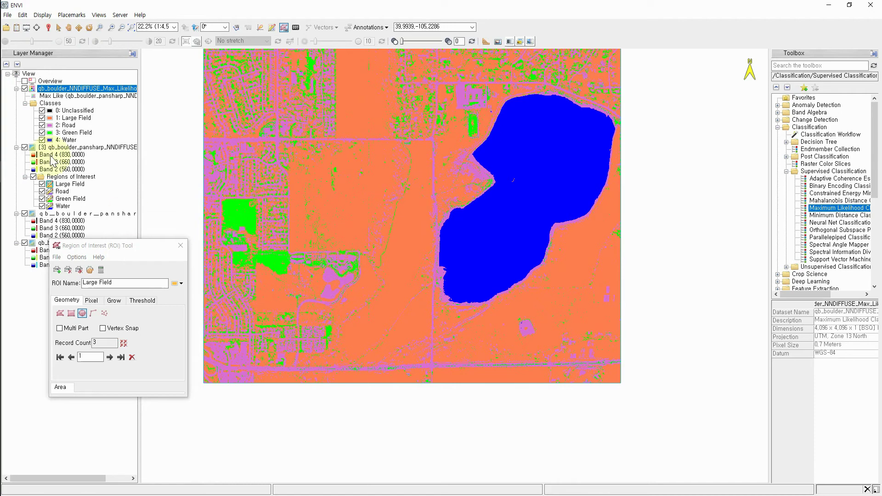
click(25, 88)
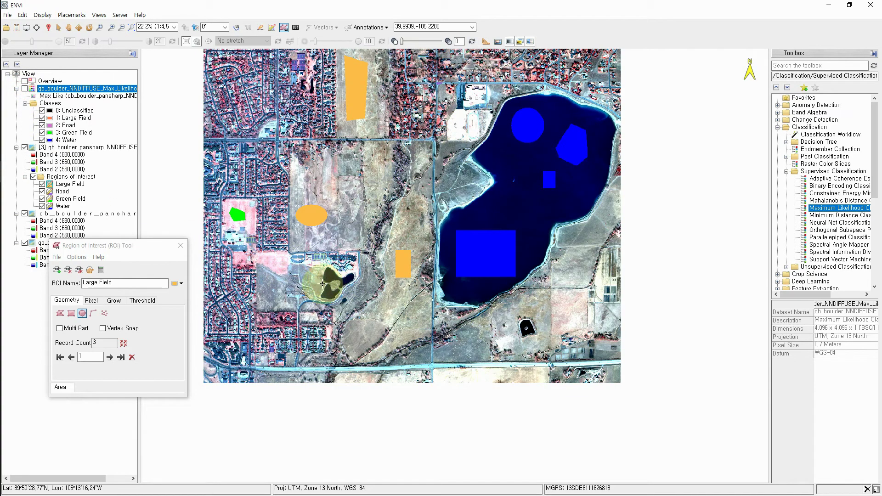
drag(364, 186, 379, 355)
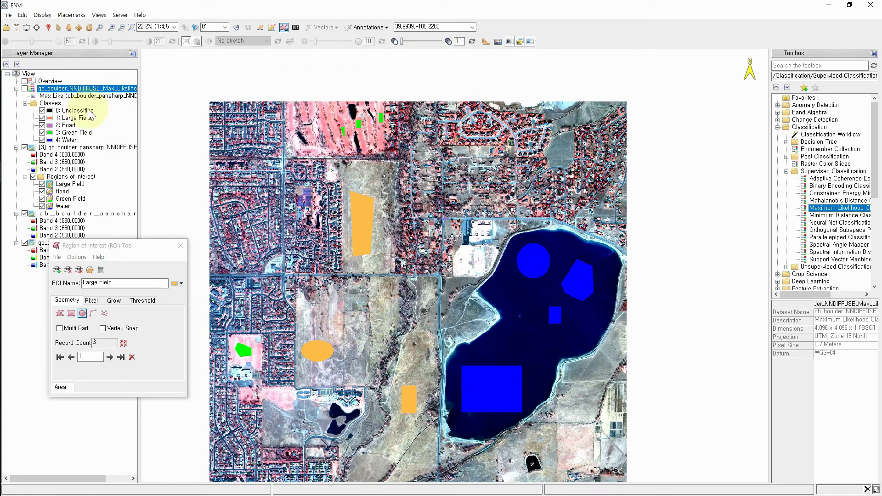
click(25, 88)
click(24, 89)
click(25, 88)
click(24, 88)
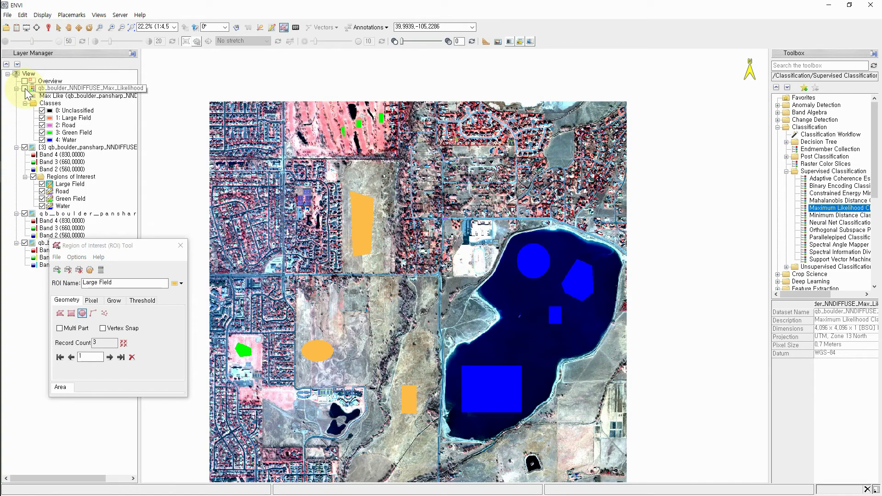
click(25, 89)
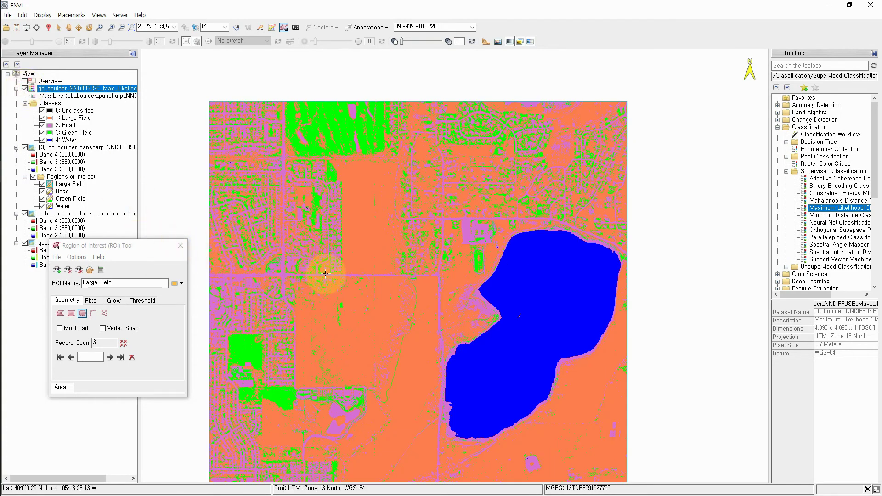
Inspect the classified roads and residential blocks west of the fields up close, then return to the whole scene
scroll(251, 269, up, 5)
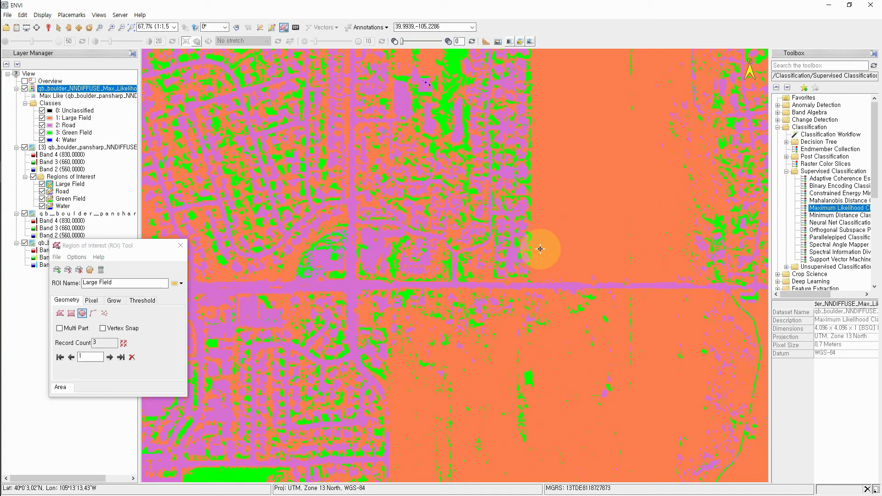
scroll(532, 230, down, 2)
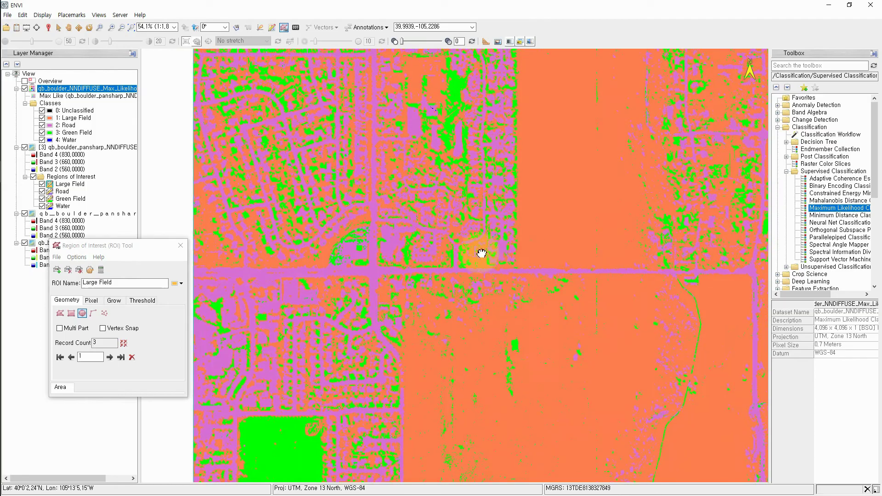
scroll(481, 253, down, 4)
drag(595, 279, 526, 251)
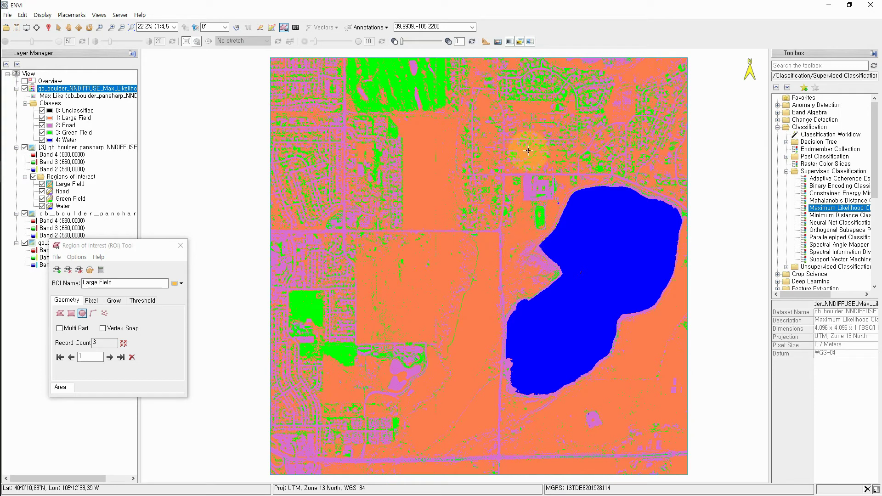
Compare the classification with the underlying imagery over the whole scene using View Flicker, and end the flicker comparison
click(510, 41)
click(519, 41)
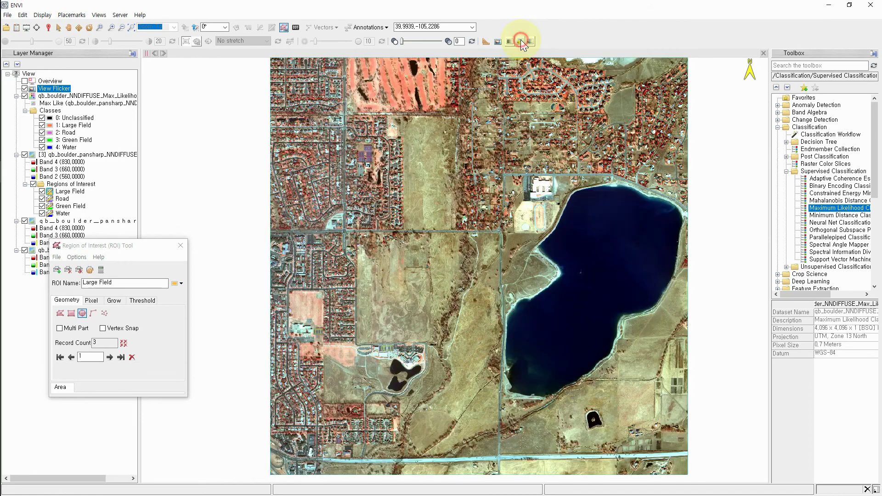
click(520, 41)
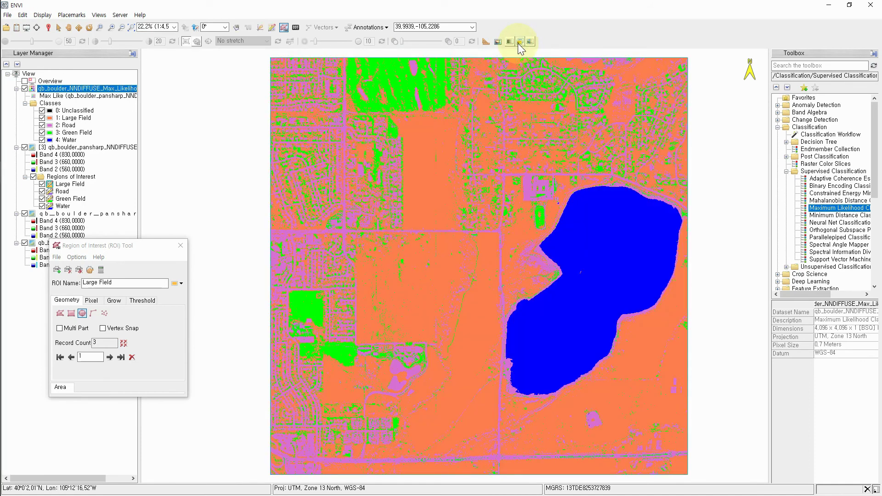
Remove the Maximum Likelihood classification layer from the view and close the Region of Interest (ROI) Tool
right_click(85, 88)
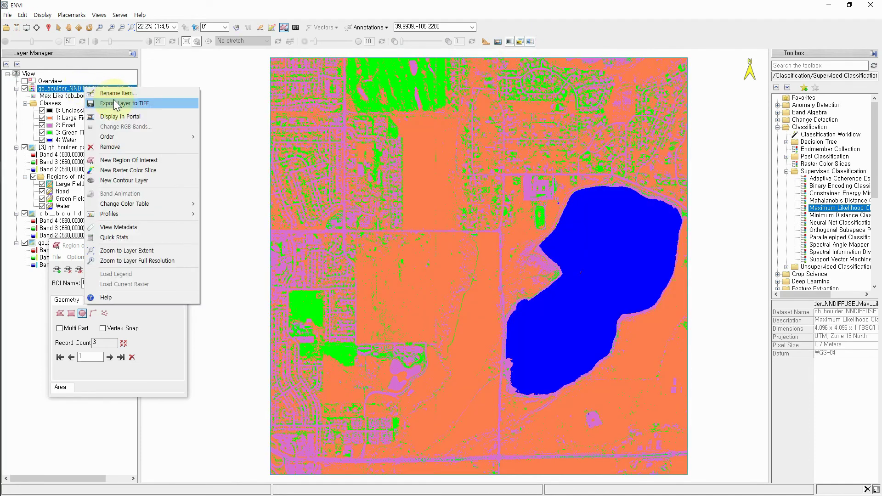
click(118, 147)
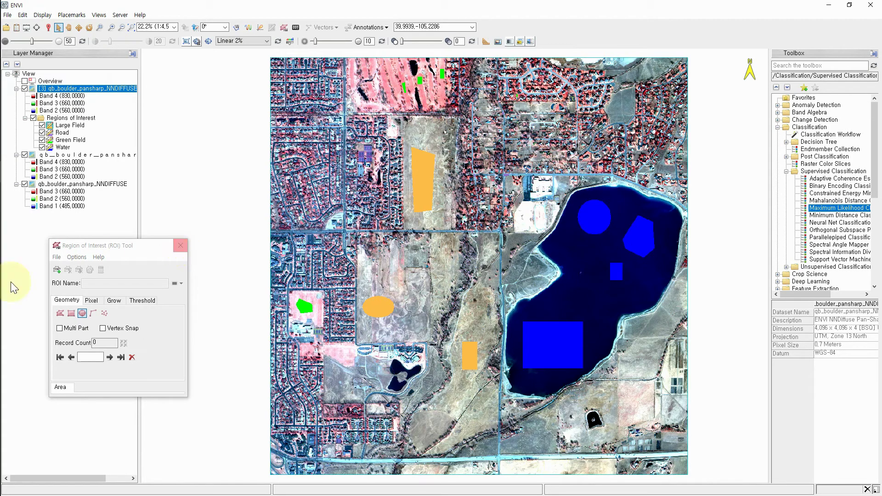
click(57, 257)
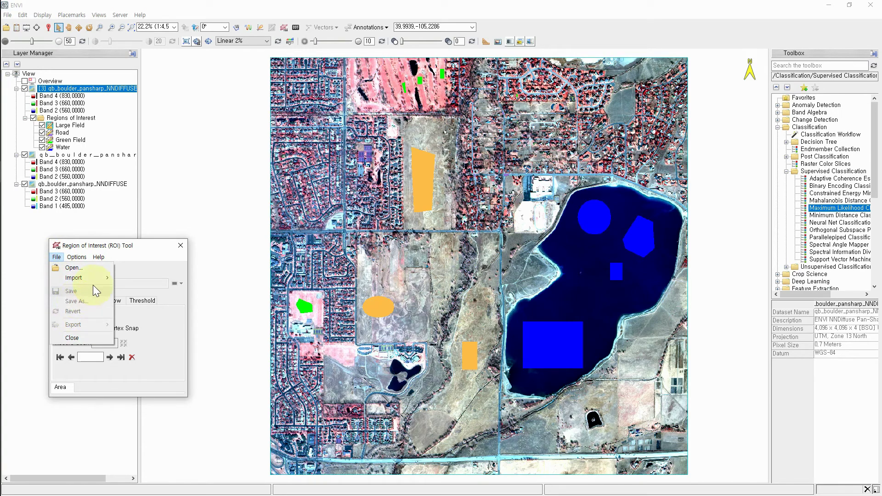
click(108, 337)
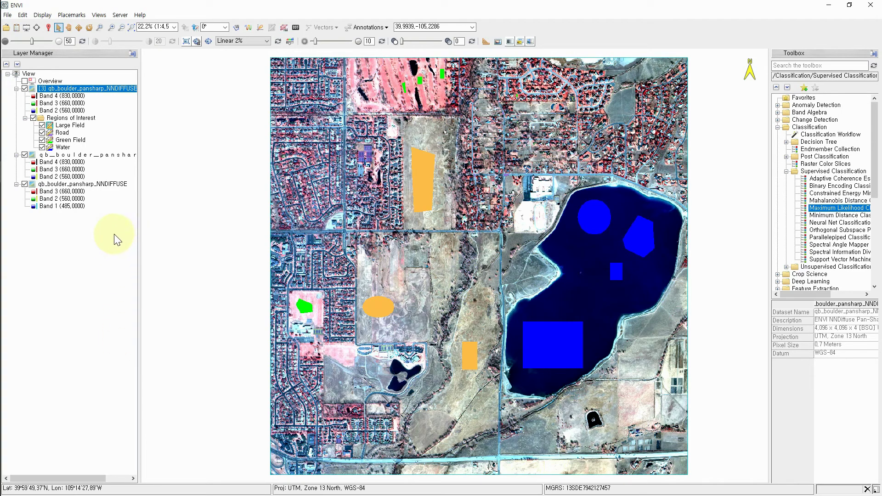
Remove all Regions of Interest from the [3] qb_boulder_pansharp_NNDIFFUSE layer
click(75, 118)
right_click(77, 119)
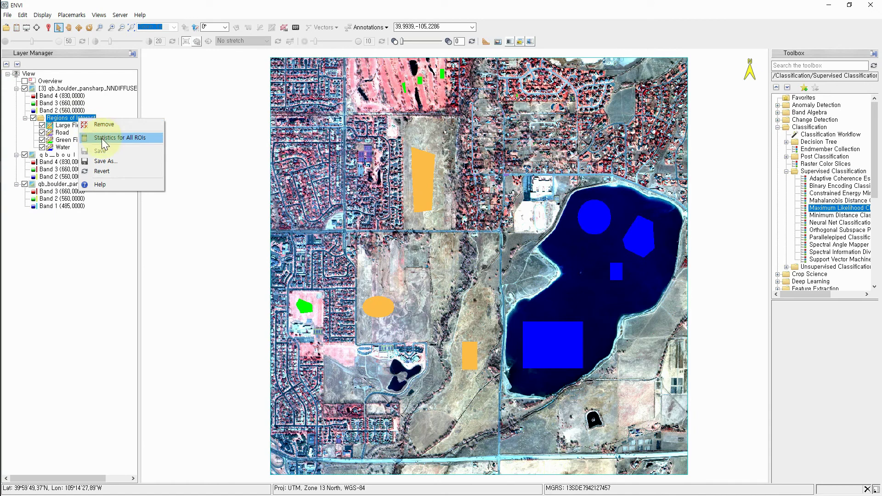
click(106, 125)
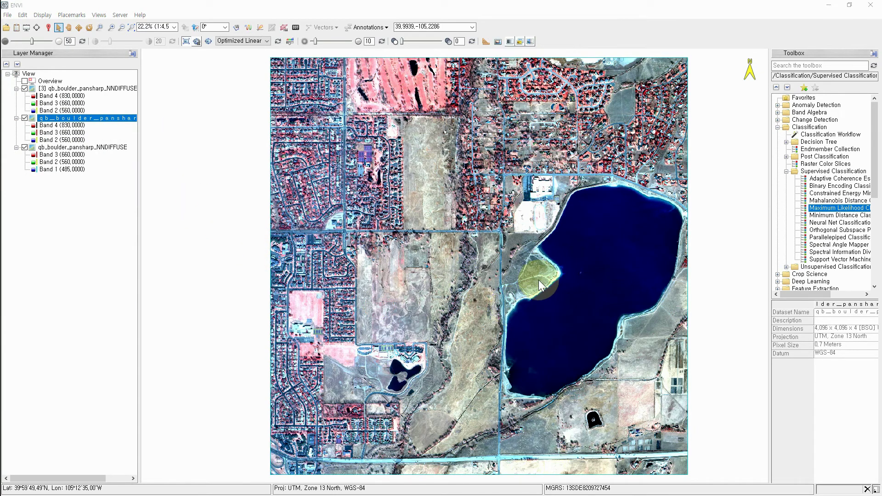
Set up Chip to PowerPoint with the Full Screen 4x3 template and a new presentation as target, keeping the dialog clear of the image
click(23, 28)
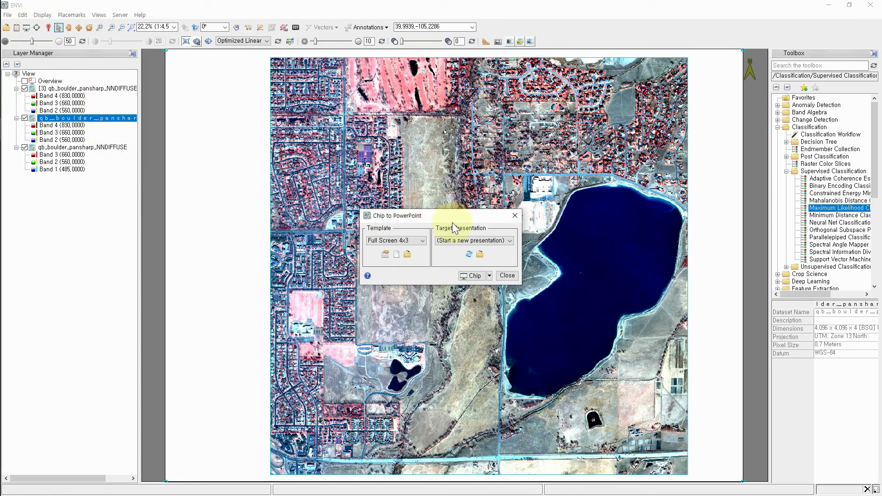
drag(452, 219, 632, 99)
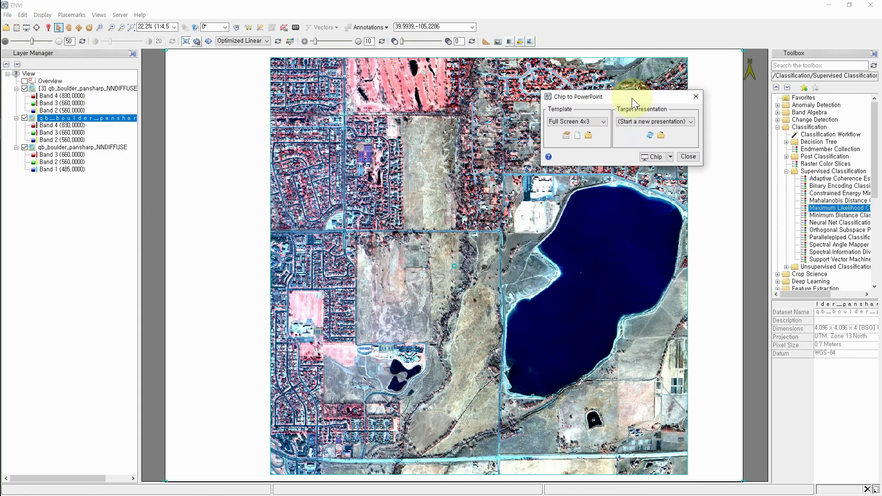
click(662, 122)
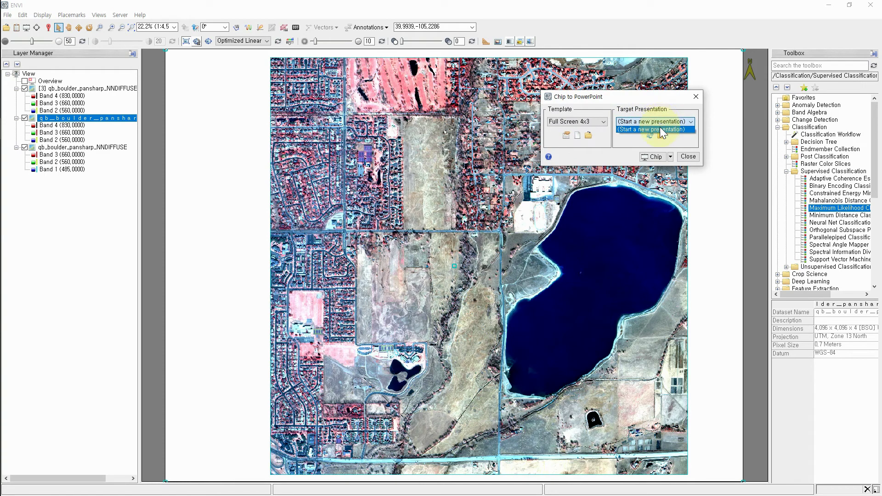
click(663, 130)
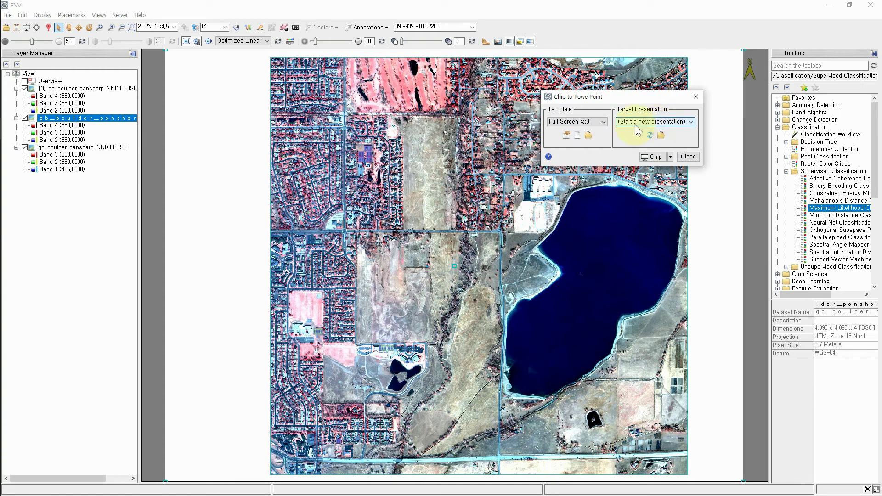
click(570, 123)
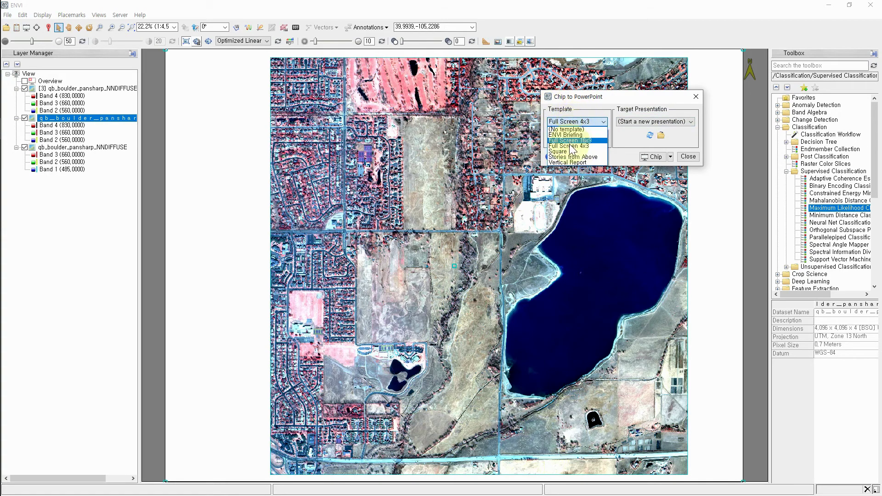
click(570, 146)
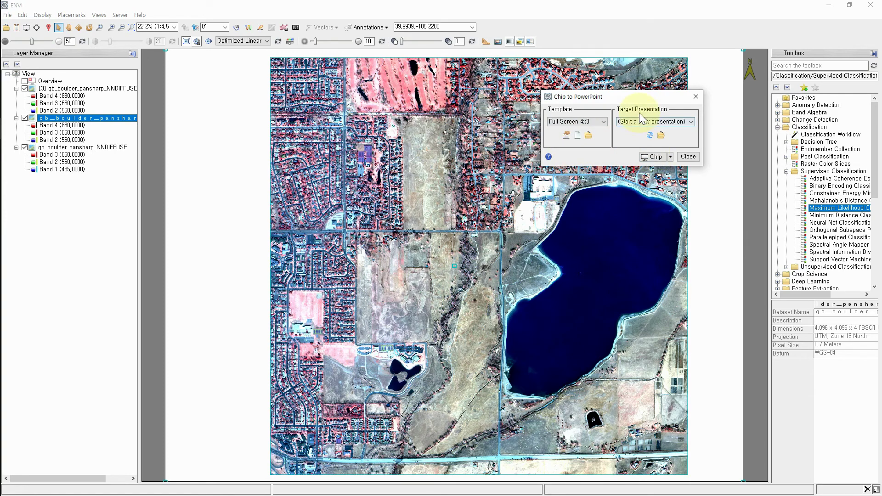
drag(636, 95, 116, 239)
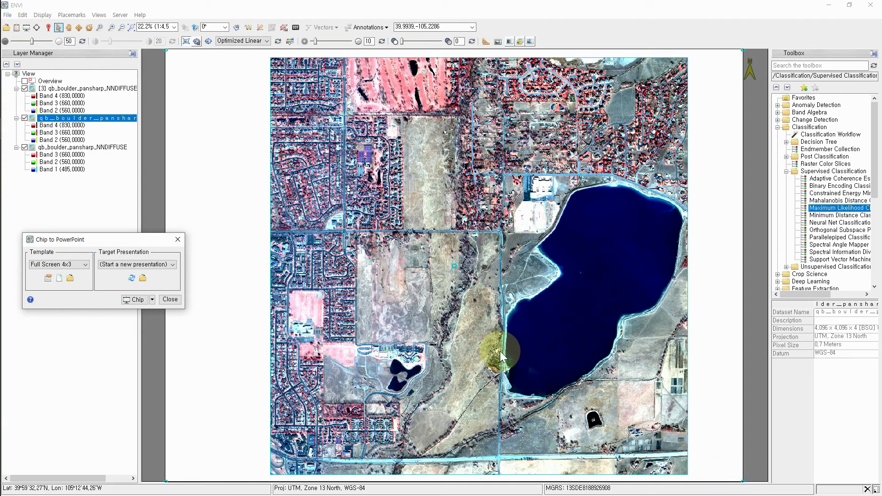
Frame the fields and the lake's western shore as the chip area, chip it to PowerPoint and switch to the new presentation
scroll(480, 329, up, 3)
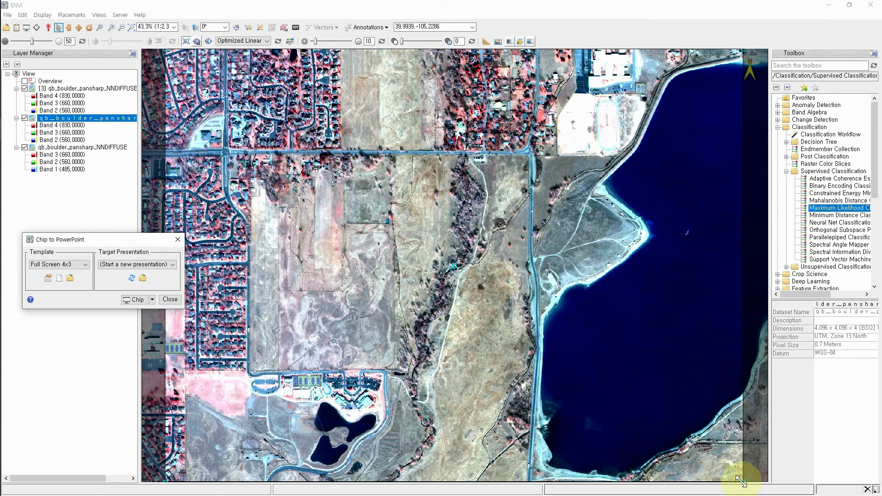
drag(735, 473, 657, 432)
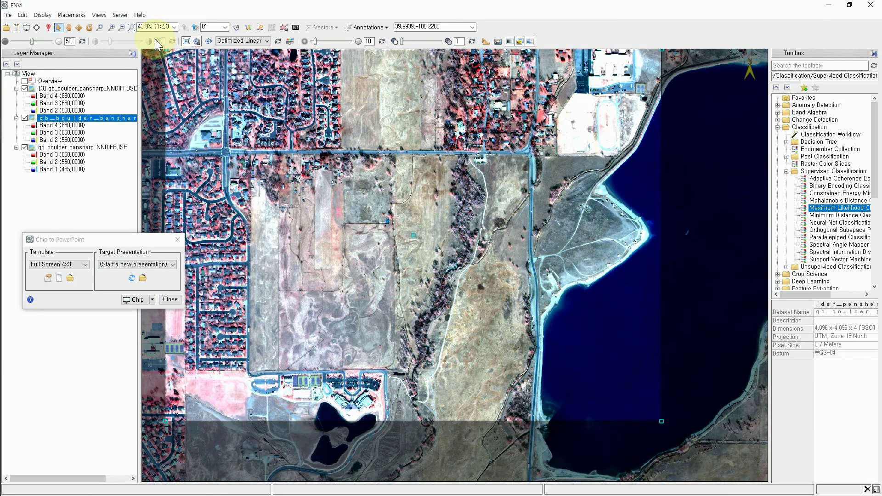
drag(165, 50, 240, 106)
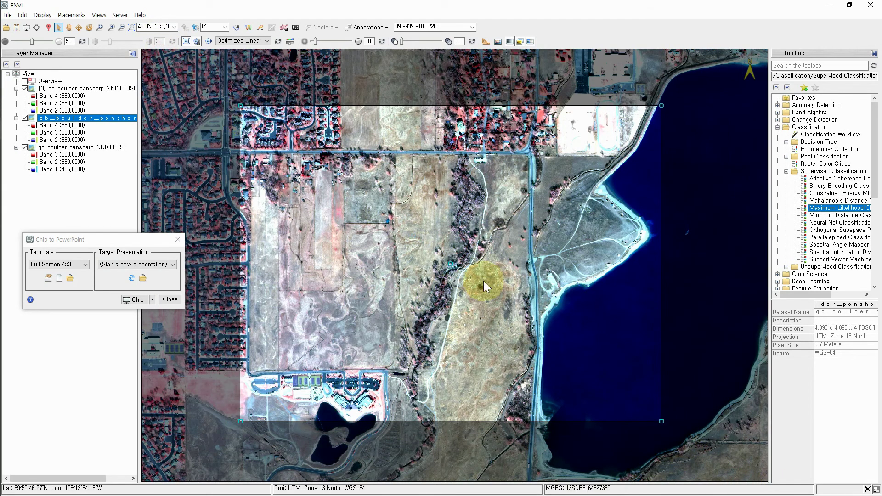
drag(450, 260, 489, 228)
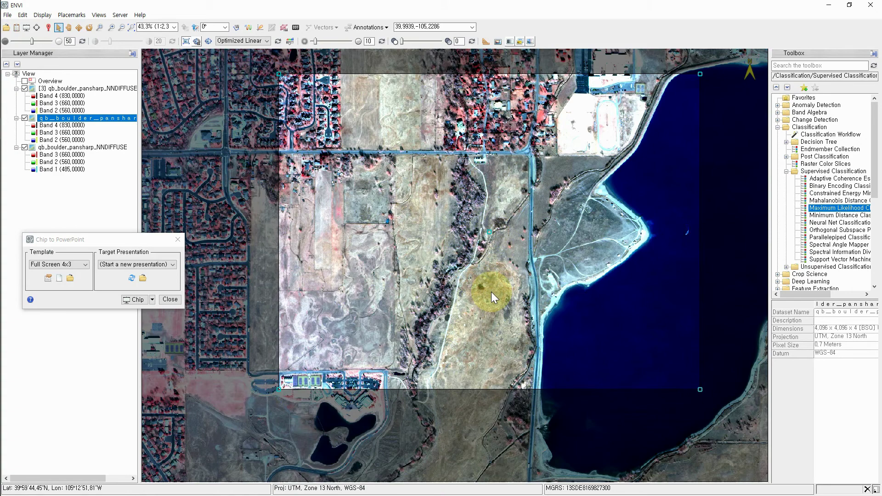
click(133, 299)
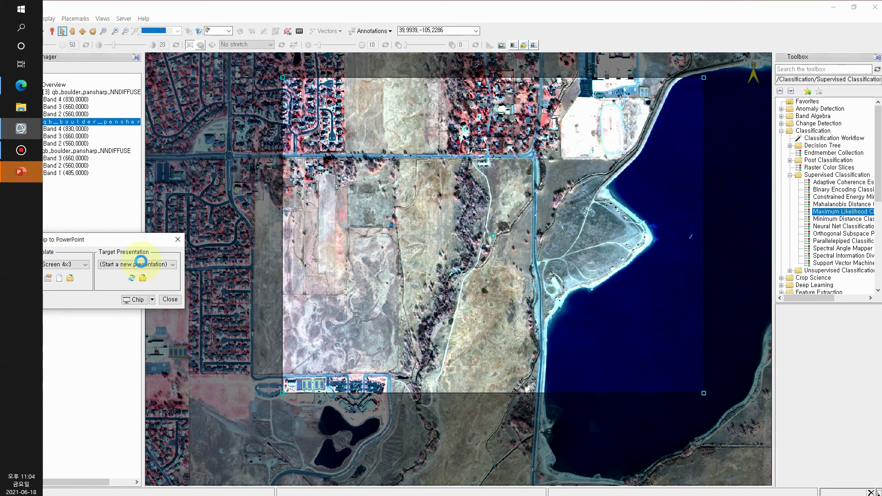
click(20, 171)
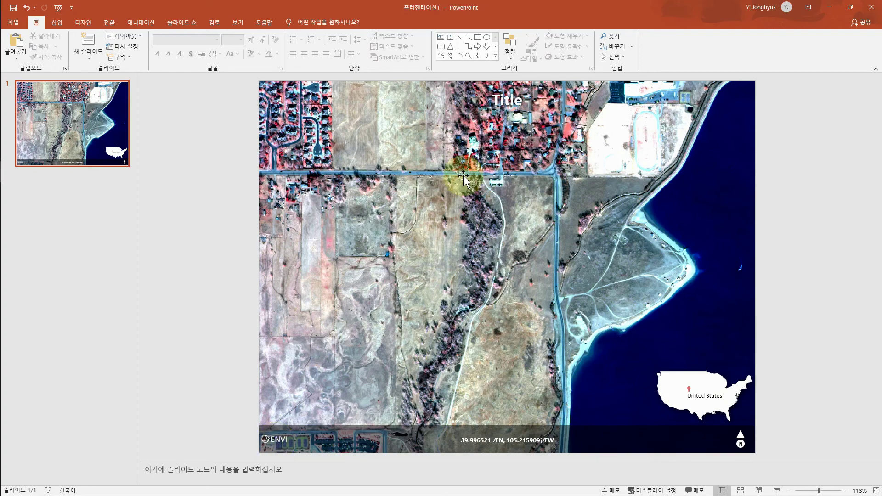
Replace the slide's placeholder title with "Boulder(QuickBird)"
click(529, 100)
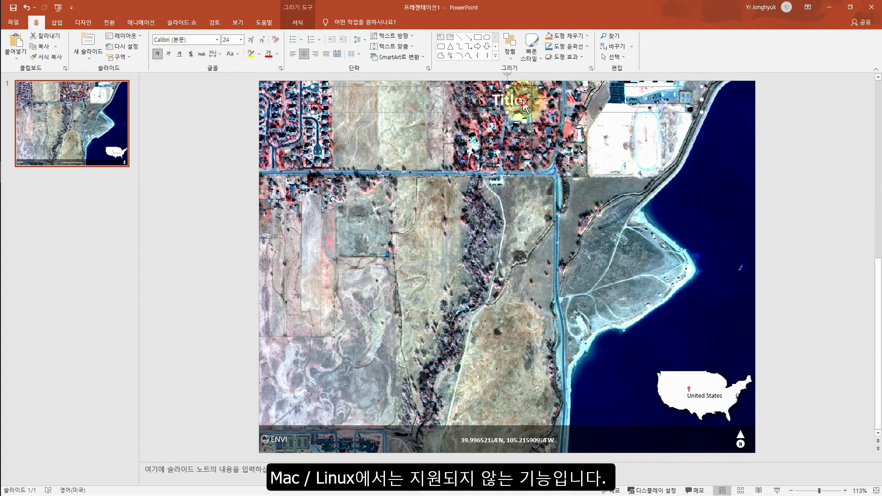
key(ctrl+z)
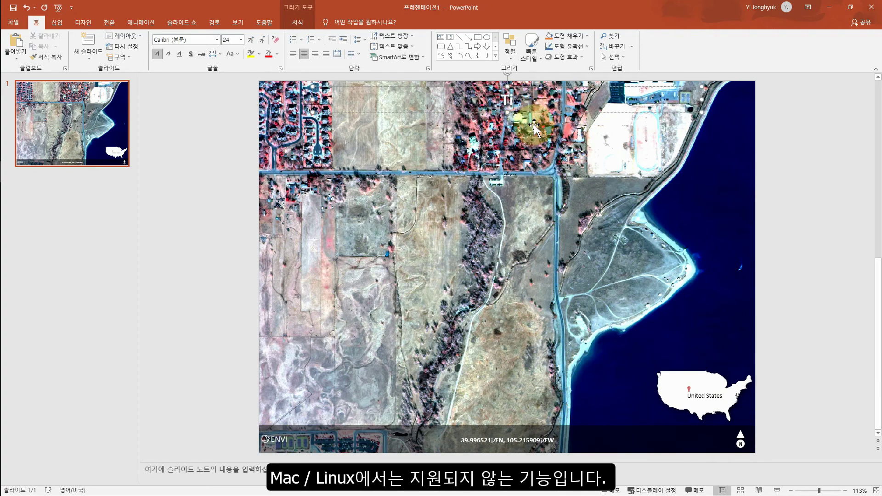
text(ㅠㅔㅕ)
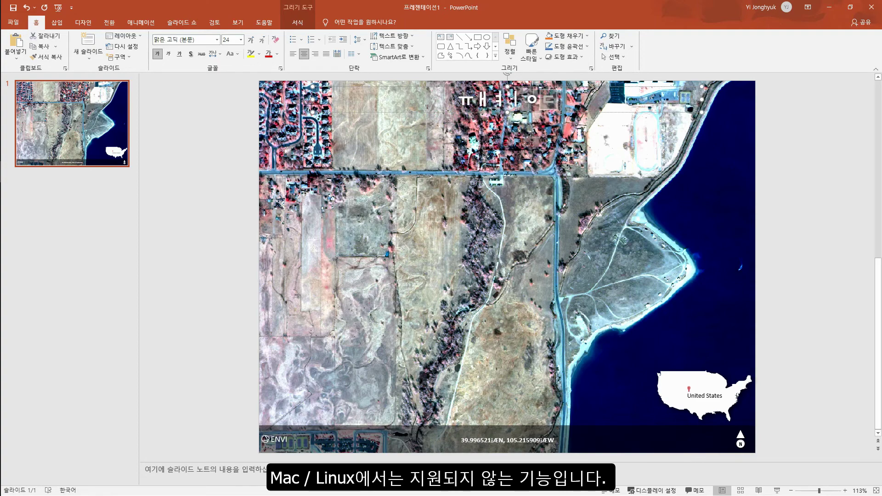
key(BackSpace)
key(BackSpace)
key(BackSpace)
key(Hangul)
text(Boulder(Qui)
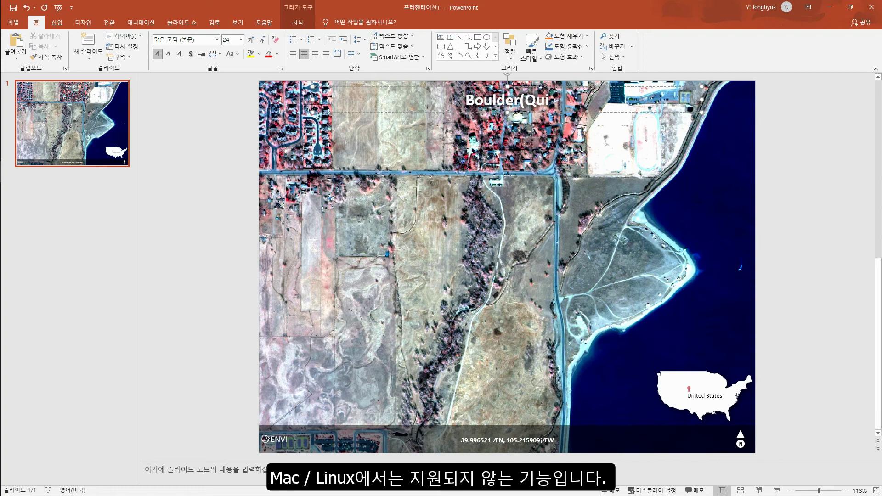
text(ckBird))
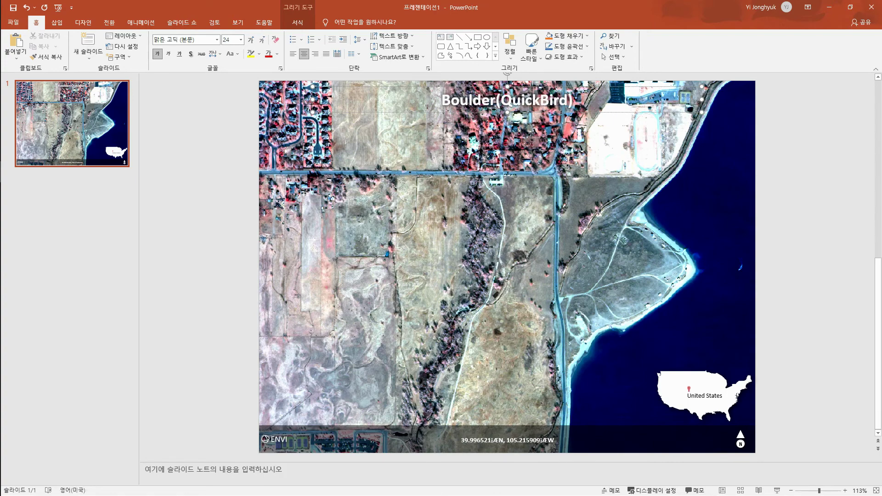
click(546, 197)
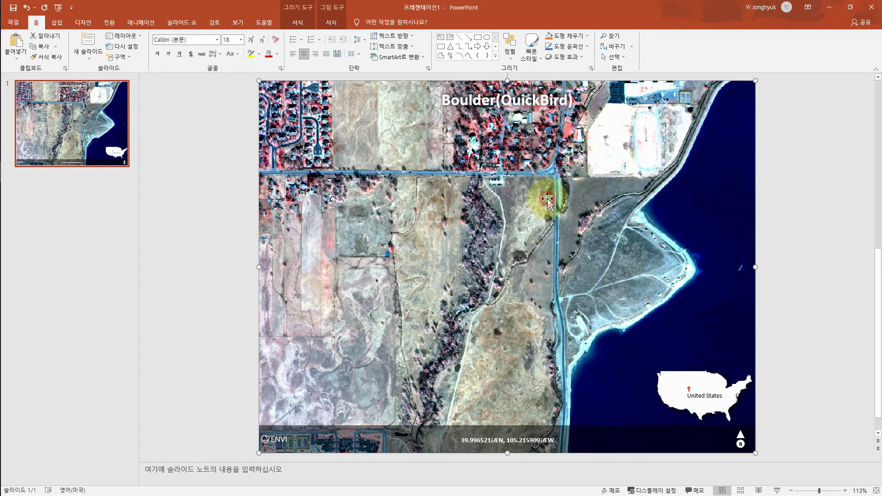
Return to ENVI and set the chip's target to the already open presentation with the Square template
click(829, 8)
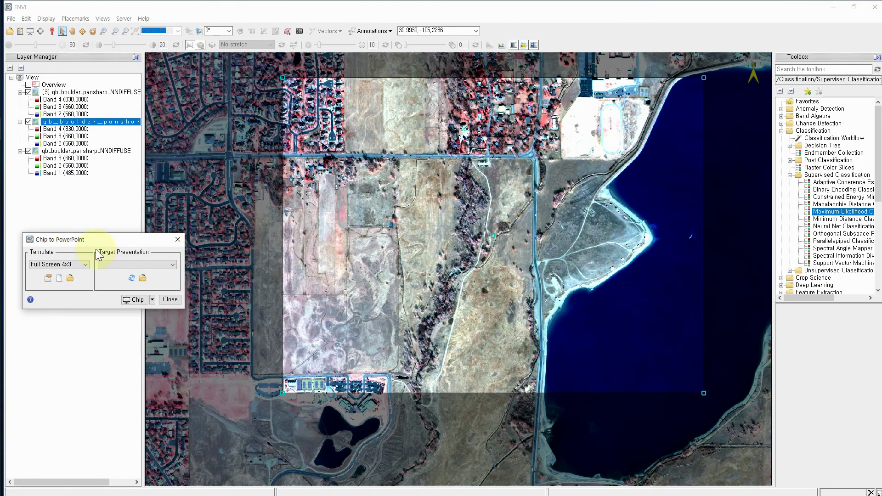
drag(99, 243, 180, 187)
click(193, 209)
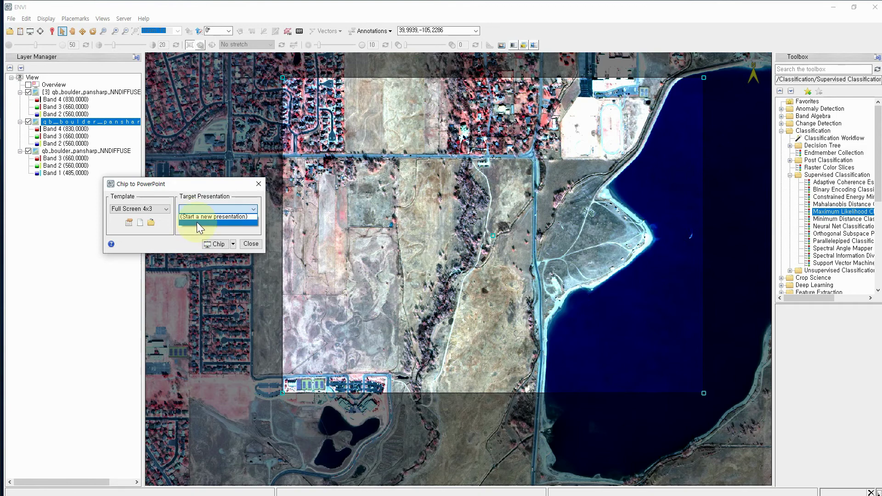
click(197, 222)
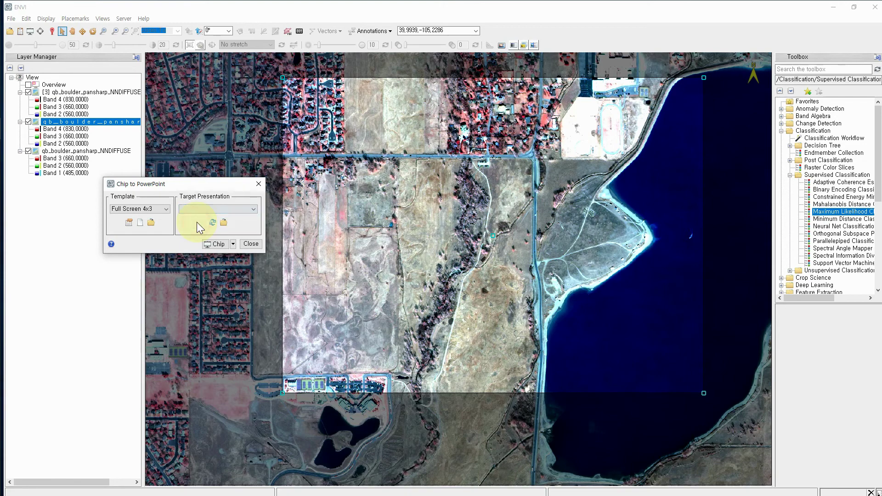
click(156, 211)
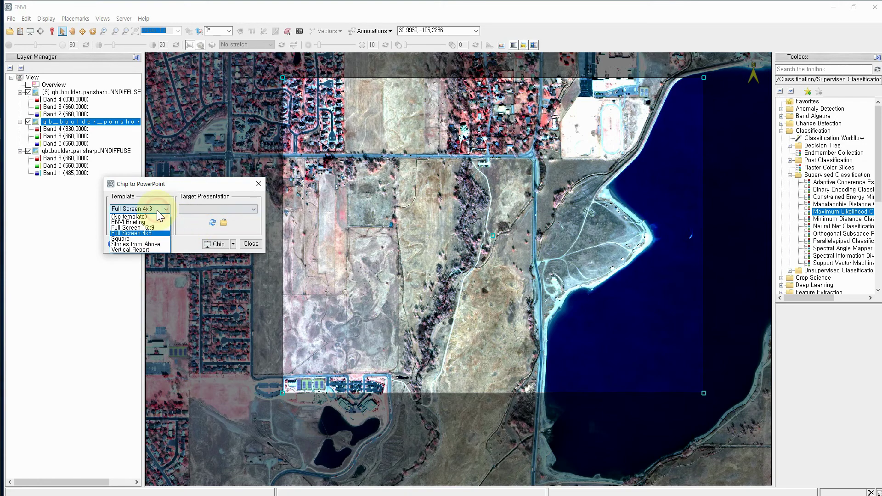
click(136, 239)
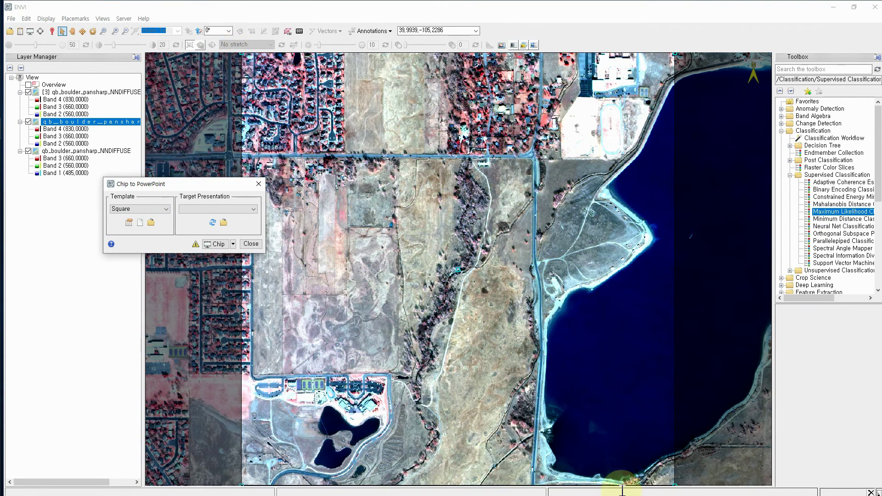
Chip the square image area into the presentation as a second slide and compare both slides
click(218, 244)
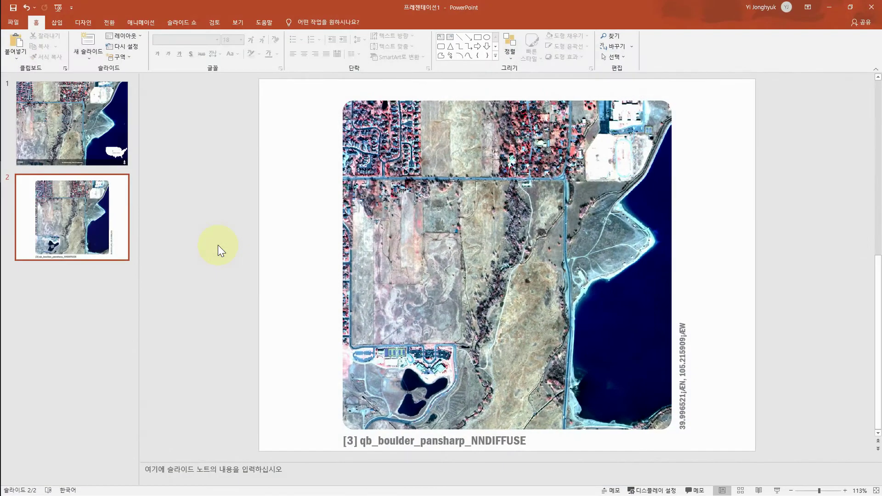
click(84, 146)
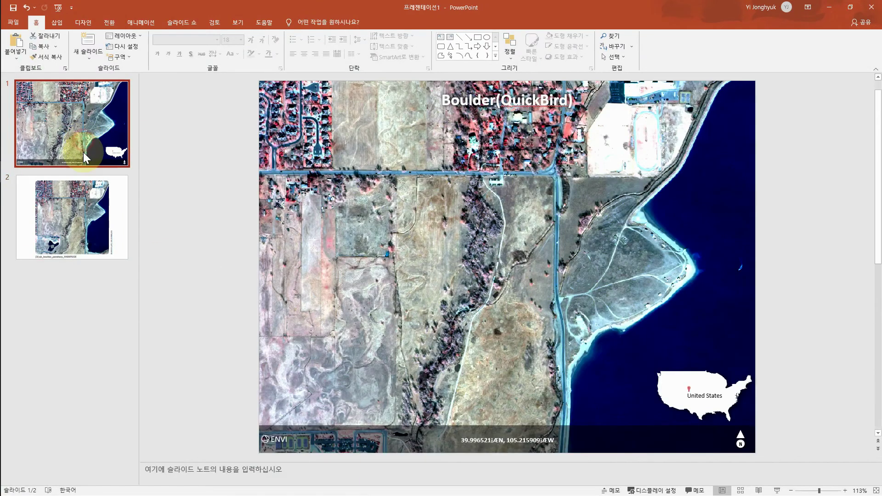
click(76, 211)
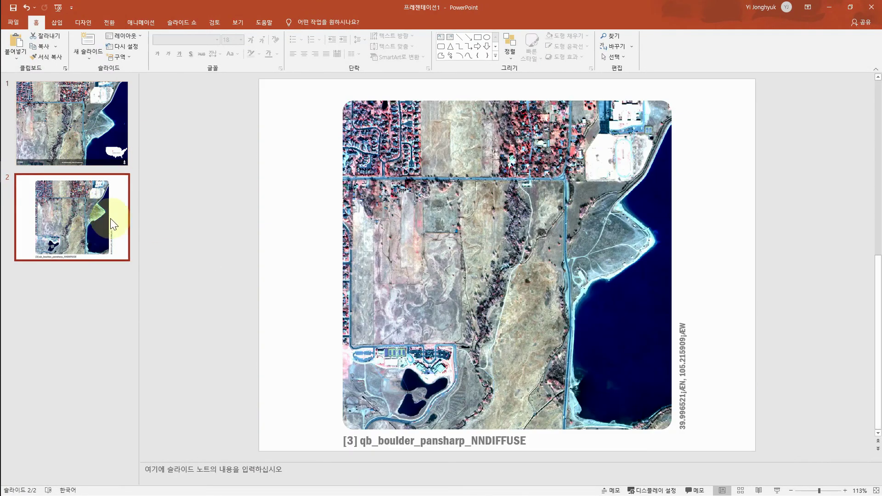
Return to ENVI, set the chip template to Full Screen 4x3 and open that template's configuration beside the chip dialog
key(alt+Tab)
drag(199, 179, 381, 127)
click(347, 151)
click(347, 152)
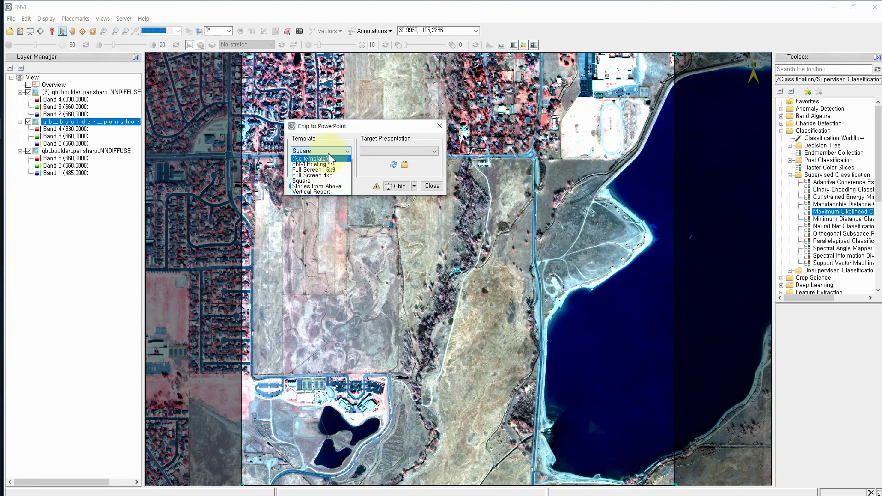
click(329, 152)
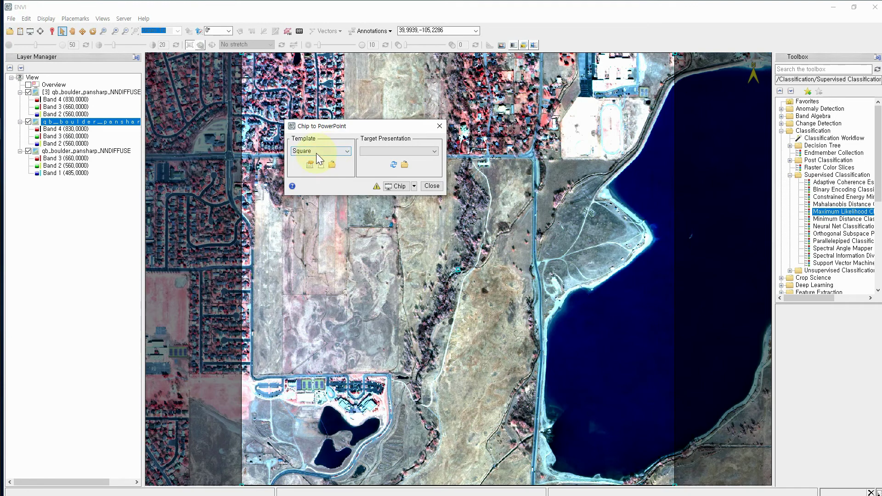
click(328, 151)
click(310, 175)
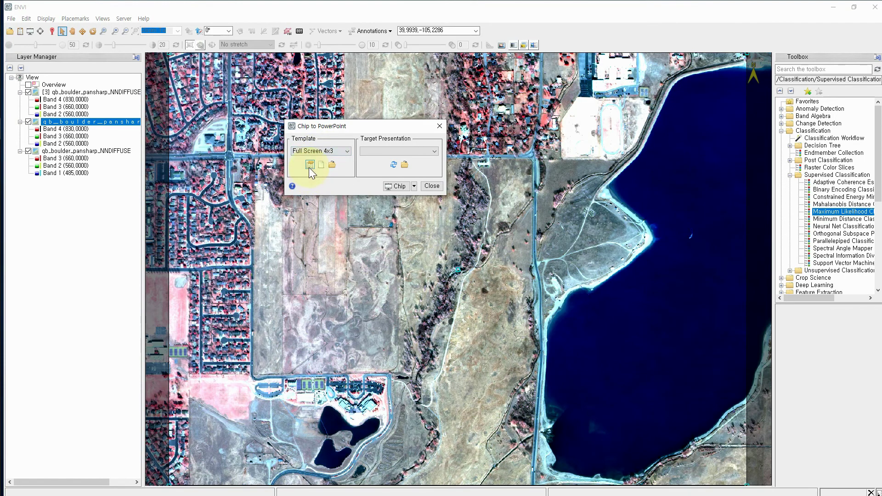
click(310, 165)
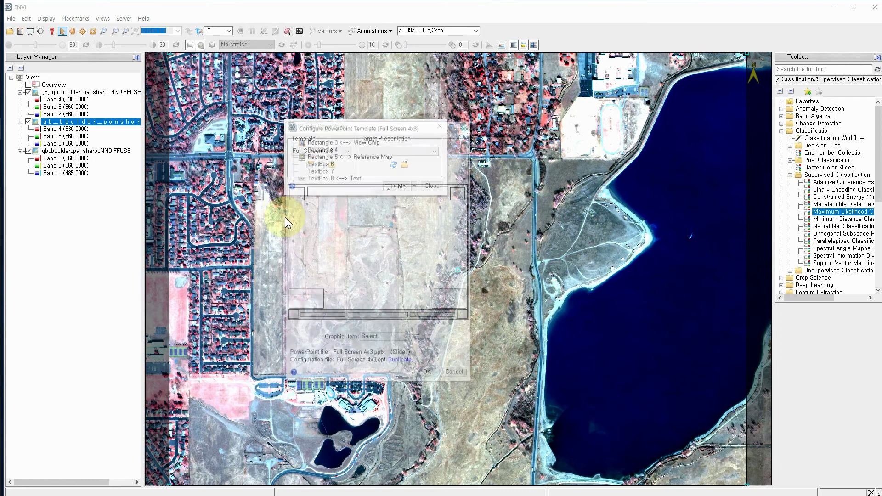
drag(359, 124, 532, 136)
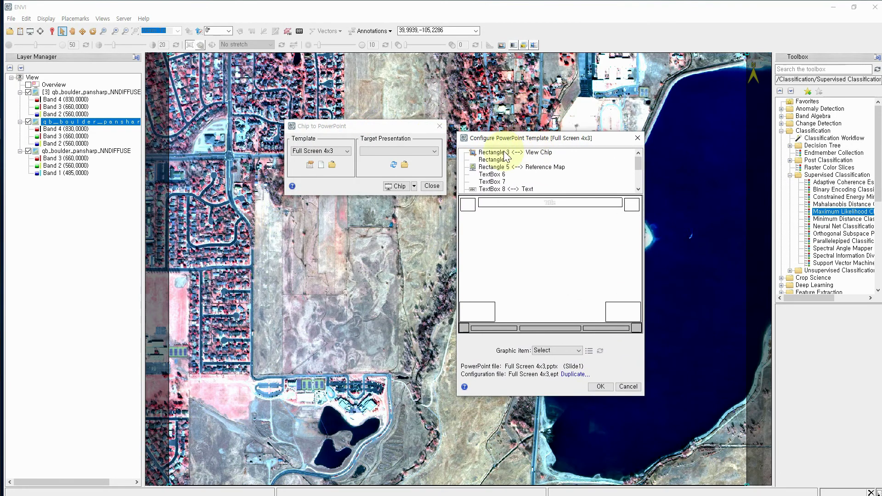
Change the template's Rectangle 5 from Reference Map to a Text item using the view-centre strings %lat% and %lon%, and leave the configuration
click(496, 152)
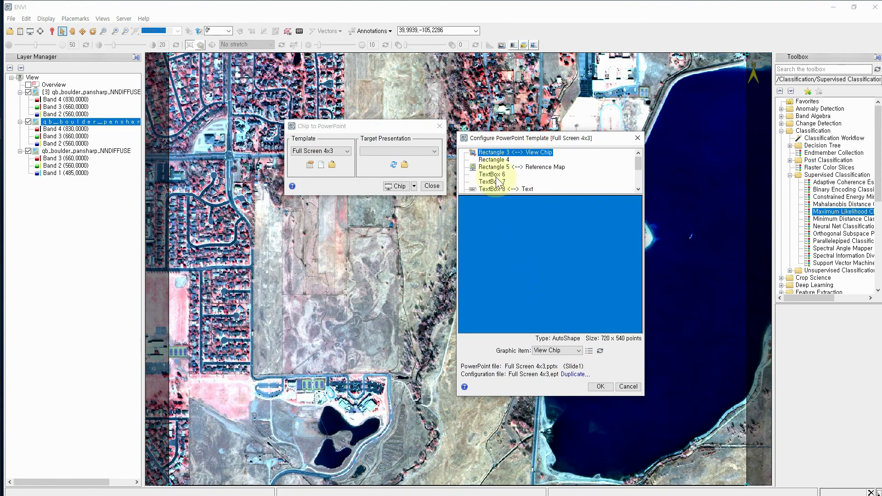
click(495, 168)
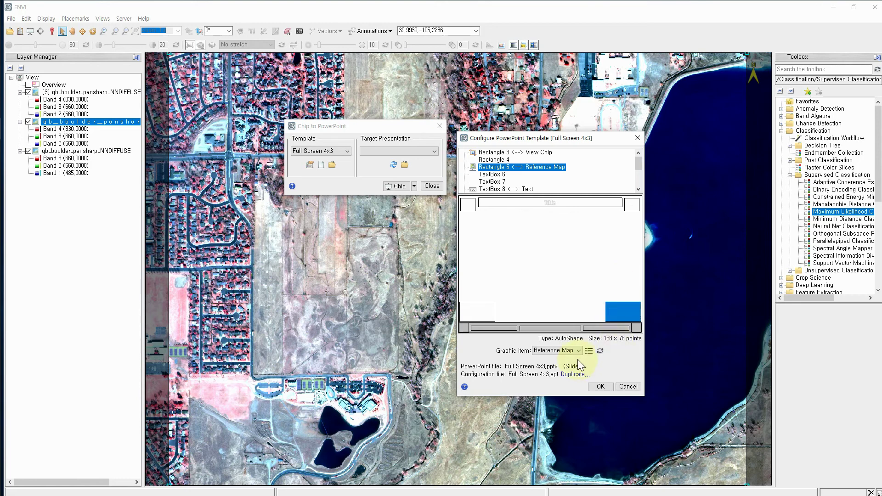
click(554, 350)
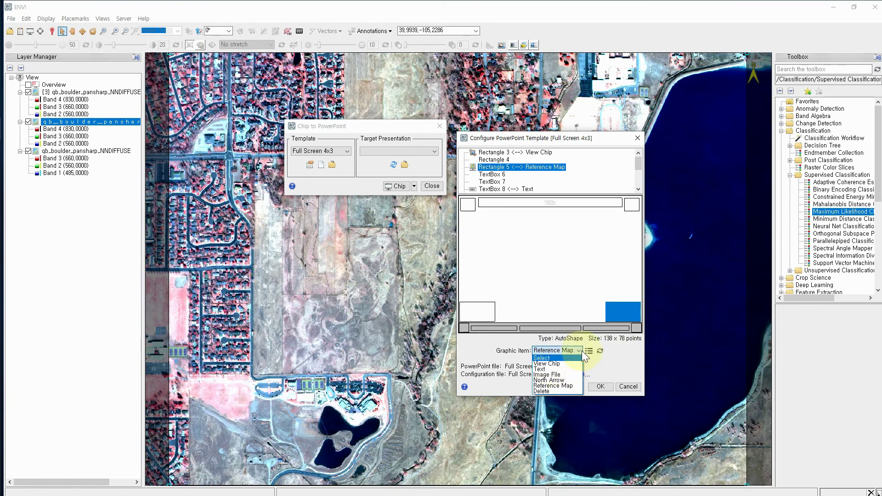
click(551, 369)
click(589, 351)
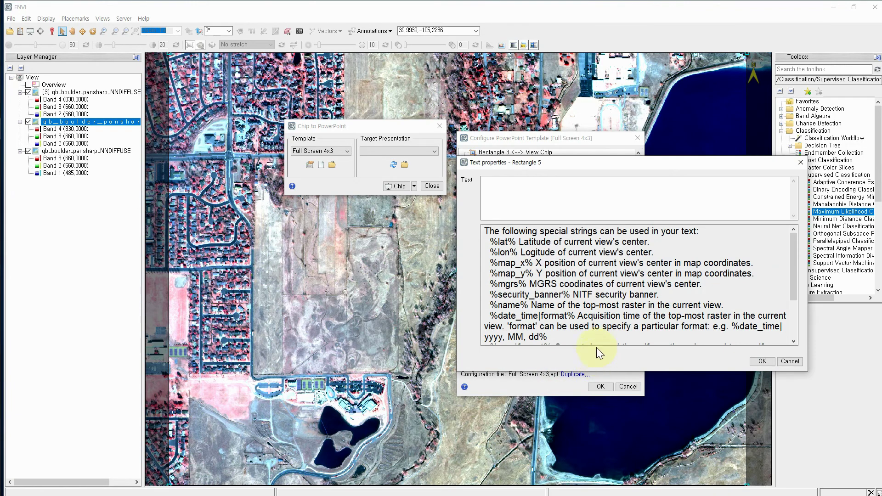
text(%Lat% %LON$%)
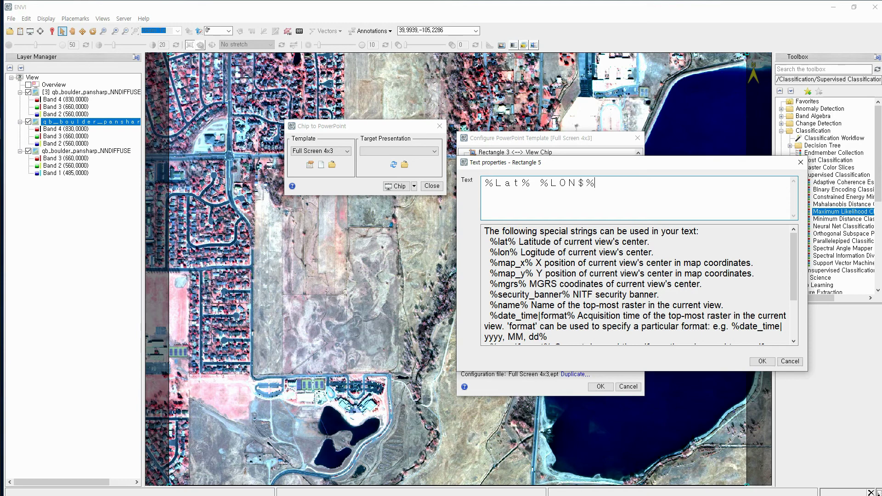
key(BackSpace)
text(%)
click(800, 363)
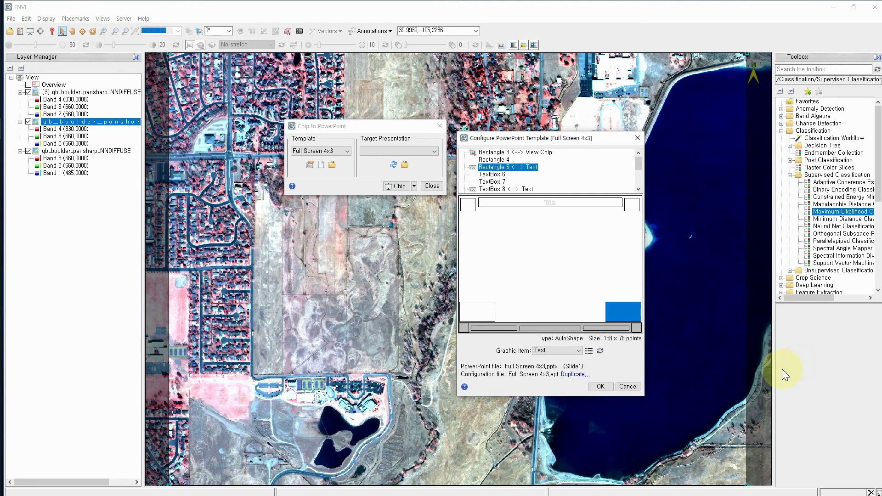
click(637, 137)
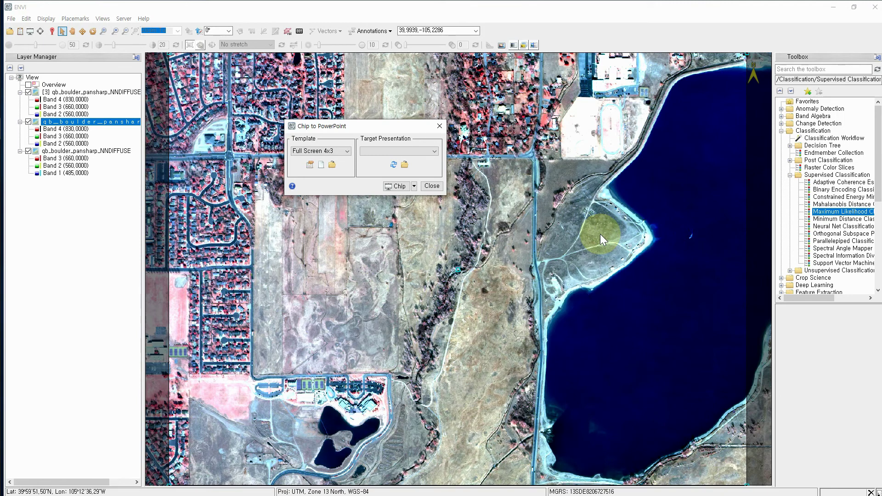
Review the Full Screen 4x3 template's items once more and close the configuration and the Chip to PowerPoint dialog
click(321, 164)
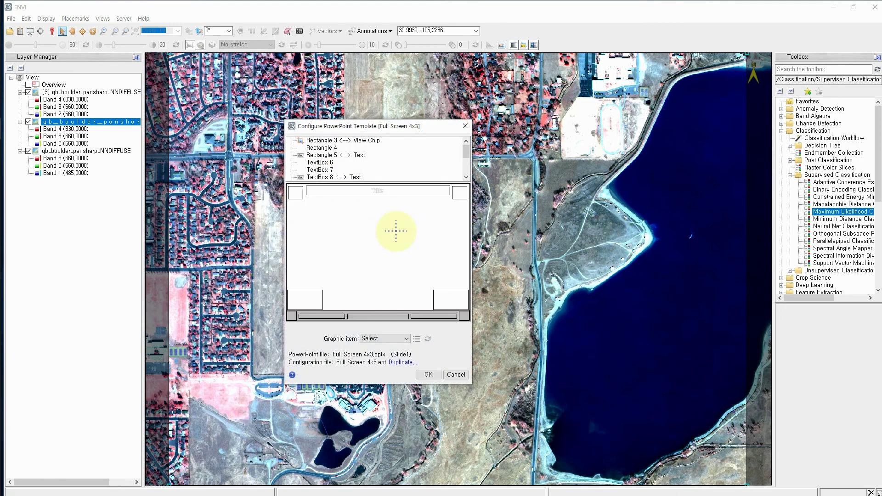
click(465, 126)
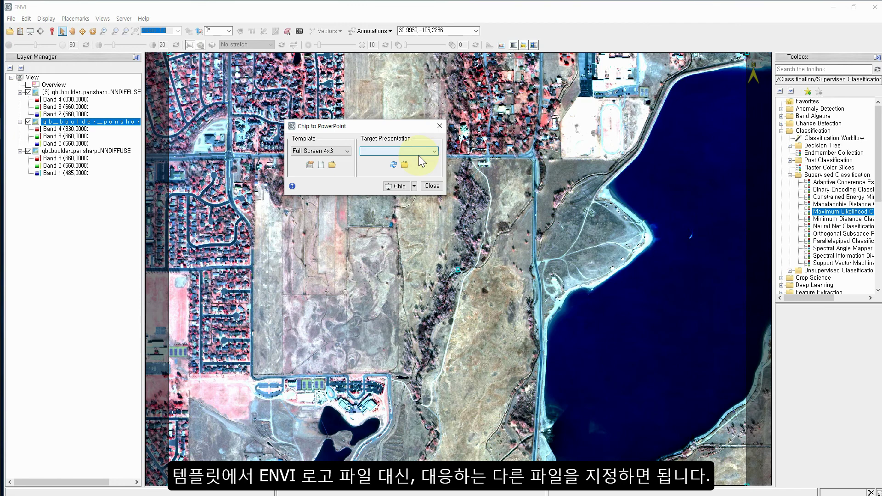
click(433, 185)
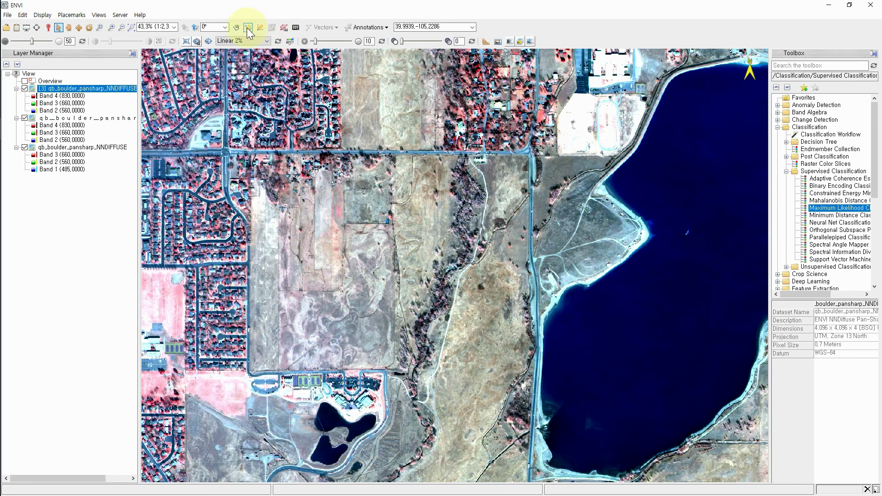
Open a spectral profile for the topmost pansharpened Boulder layer and copy its plot into a blank Word document
click(248, 28)
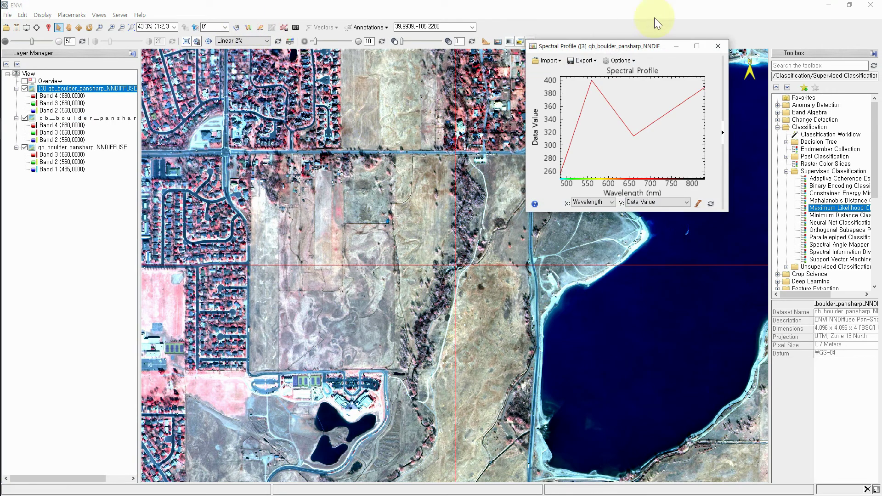
drag(614, 47, 452, 61)
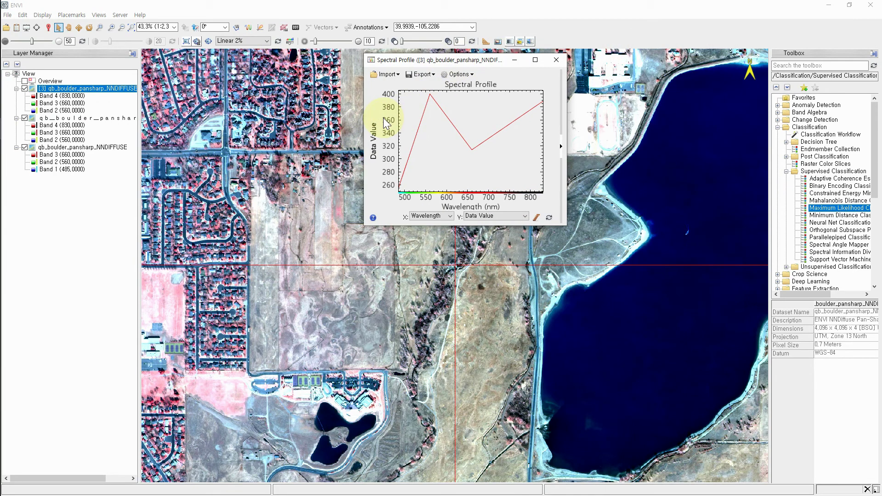
click(373, 103)
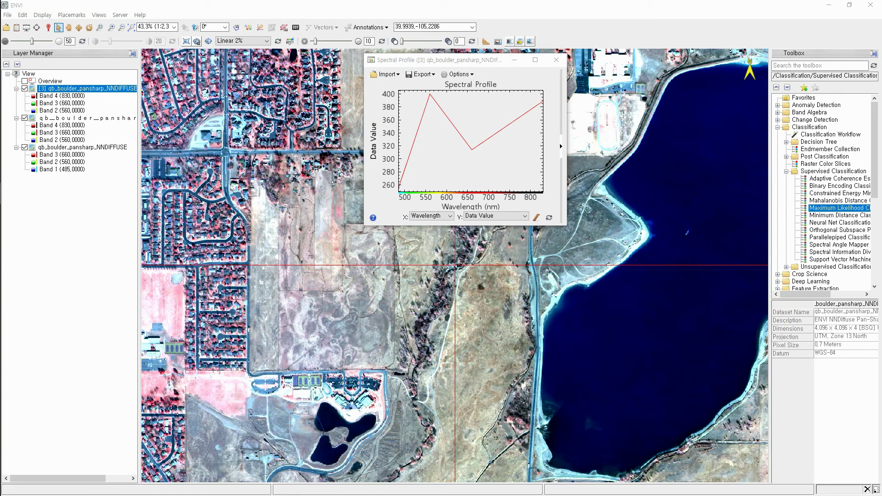
drag(679, 181, 240, 15)
click(316, 142)
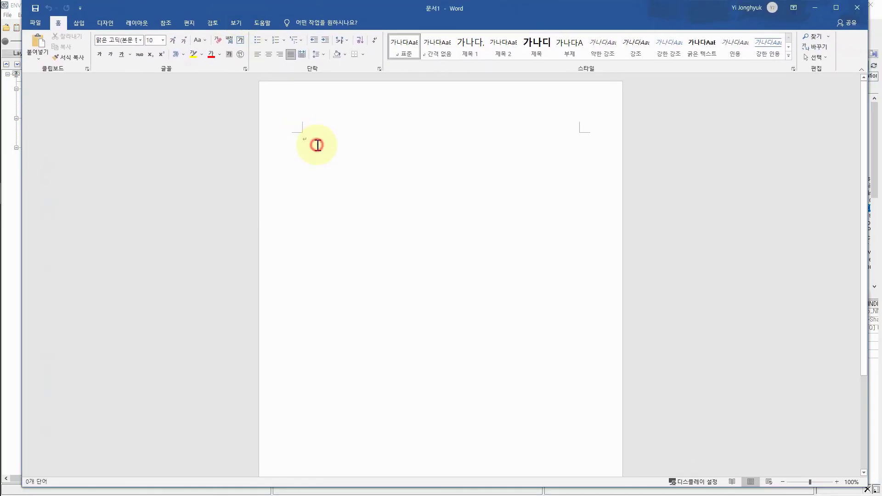
key(ctrl+v)
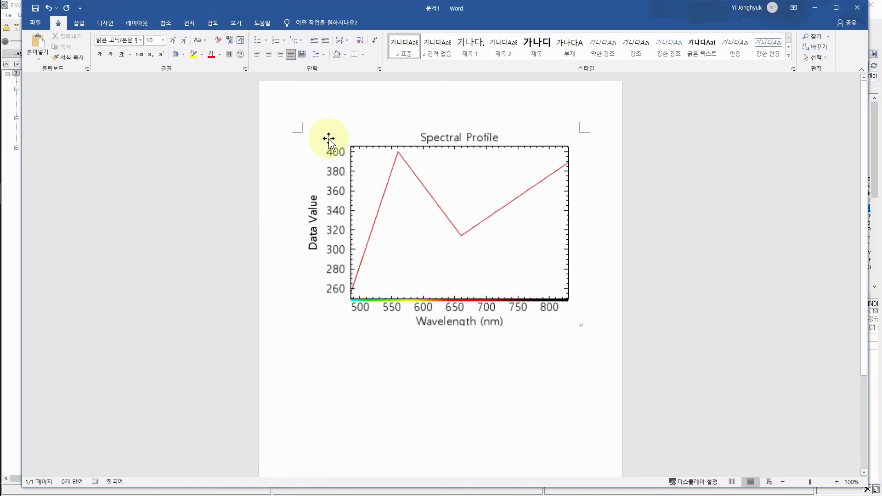
Return to ENVI for the spectral profile of another pixel and paste its plot below the first one in Word
click(813, 7)
click(287, 250)
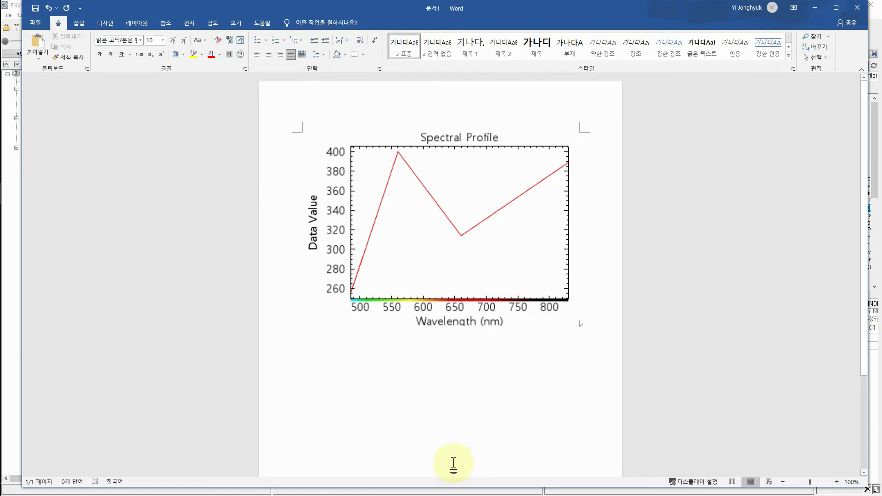
key(ctrl+a)
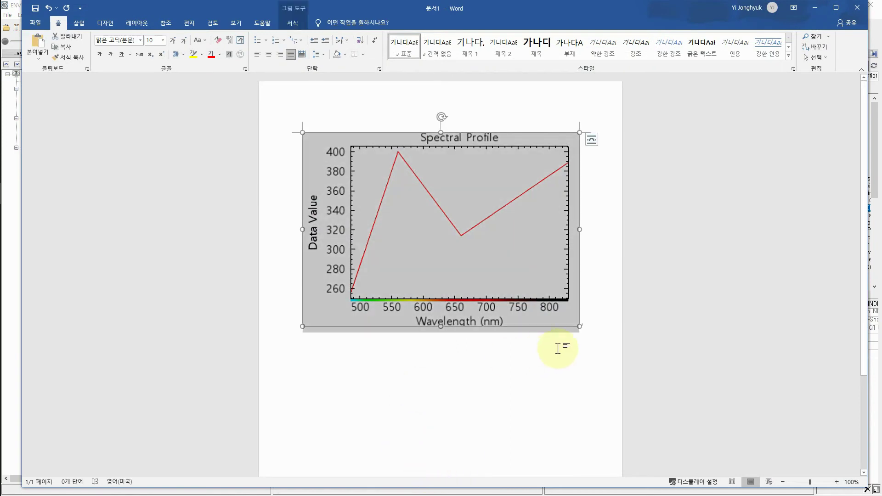
click(595, 318)
key(Return)
key(ctrl+v)
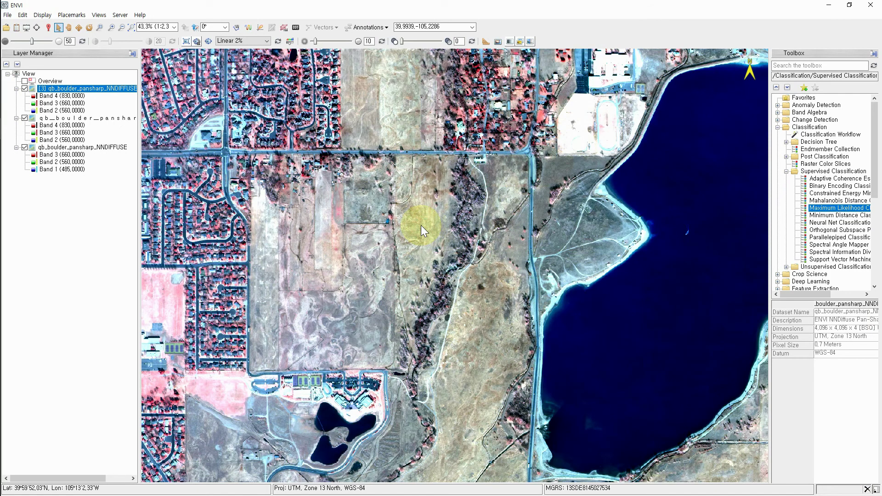
Paste the copied ENVI image view into the Word document after both profile plots, and close the document
click(828, 4)
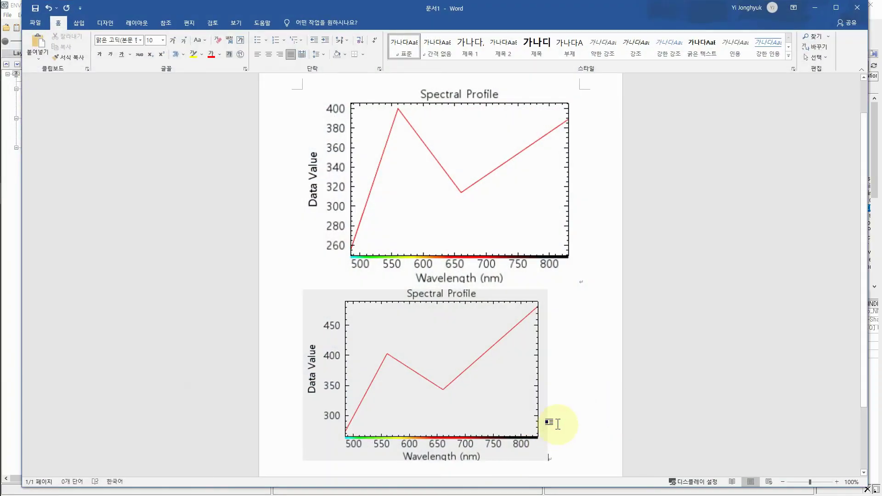
key(ctrl+v)
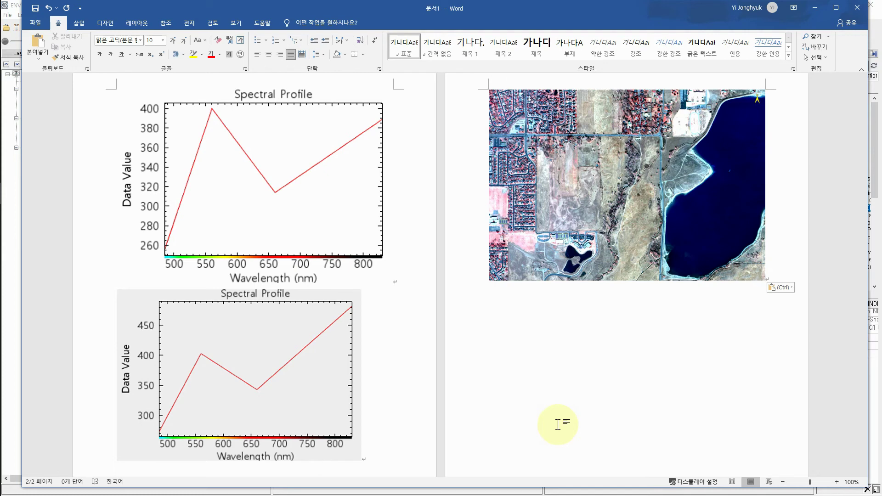
key(Return)
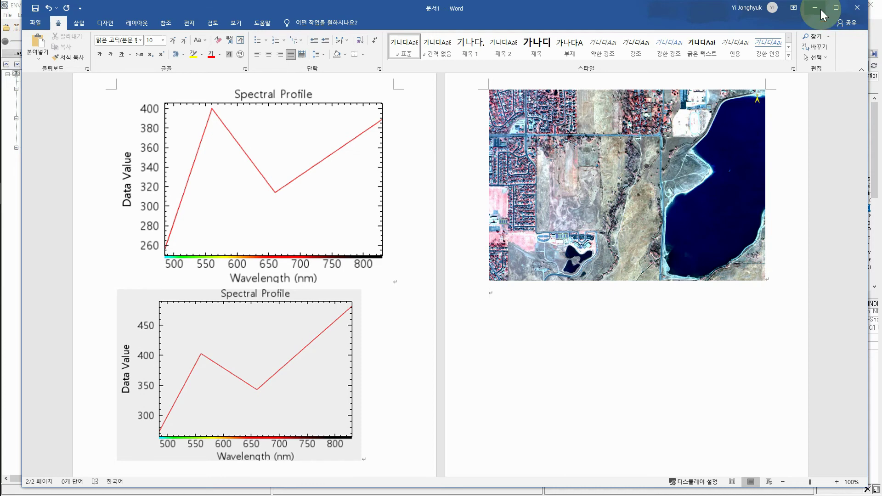
click(857, 9)
click(475, 298)
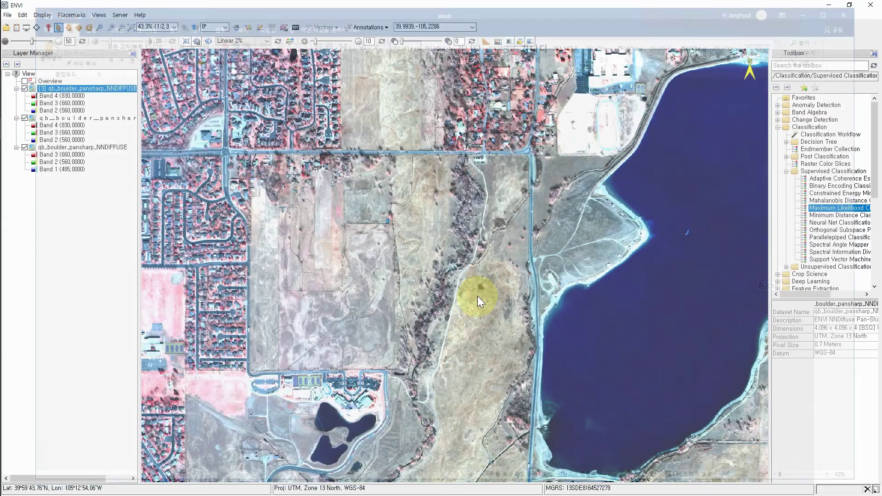
Draw an Arrow annotation from the land west of the lake pointing into the water, with the full image in view
scroll(577, 251, down, 2)
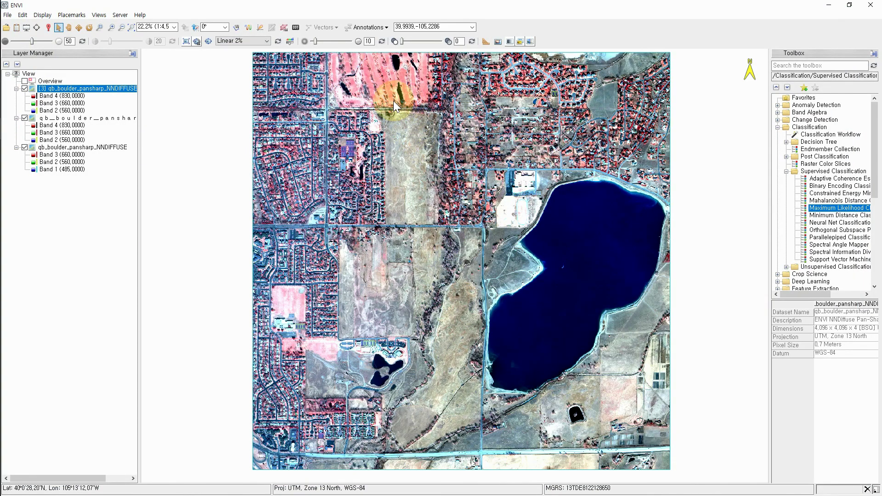
click(378, 28)
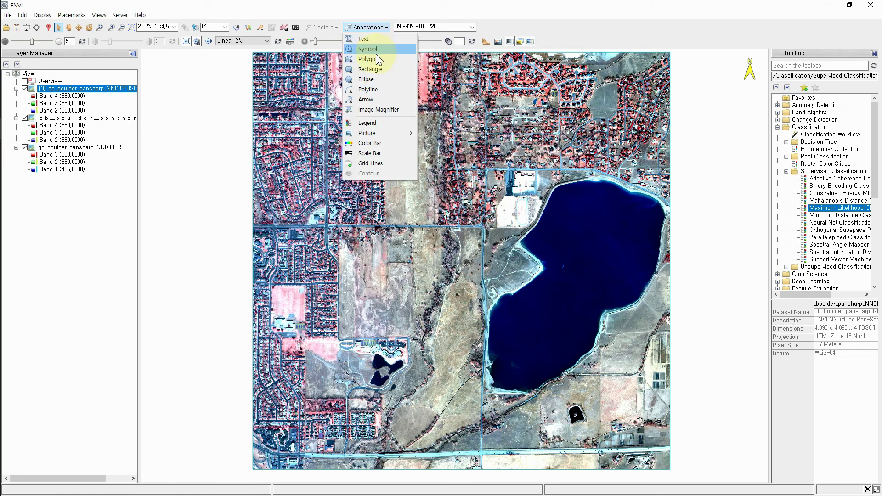
click(368, 101)
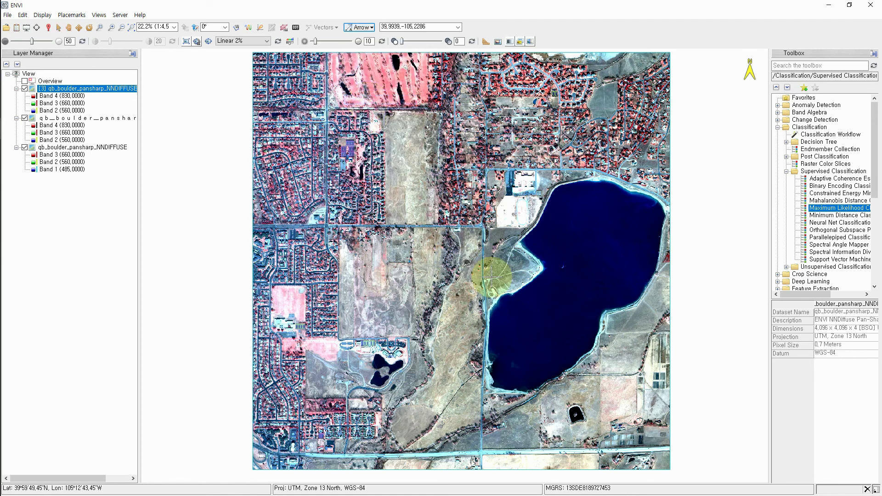
drag(490, 276, 568, 274)
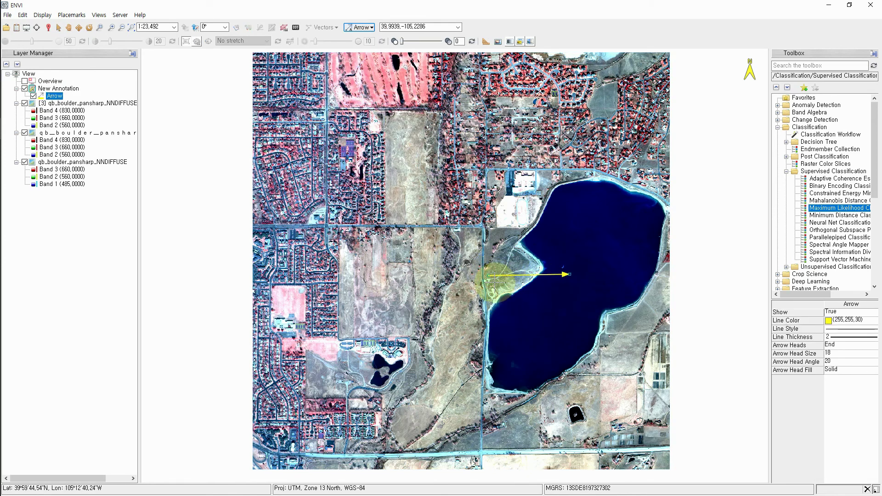
Add a Text annotation reading "Reservoir" at the tail of the arrow, west of the lake
click(367, 29)
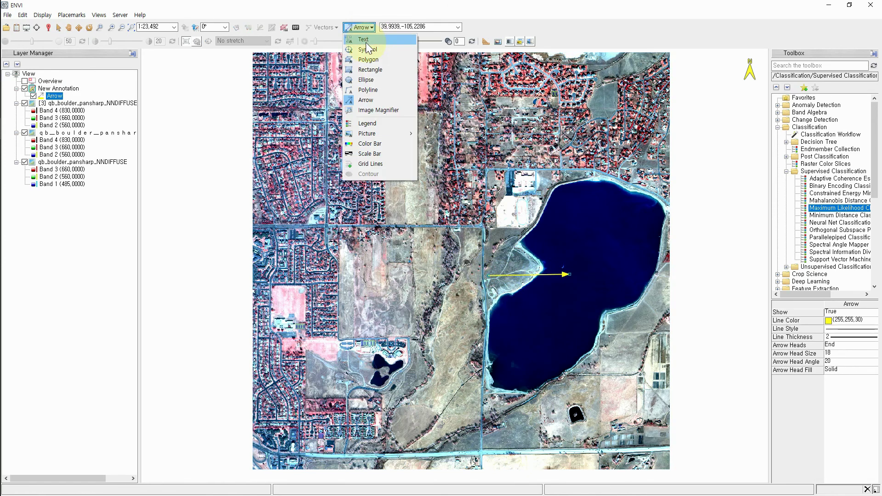
click(365, 42)
click(458, 274)
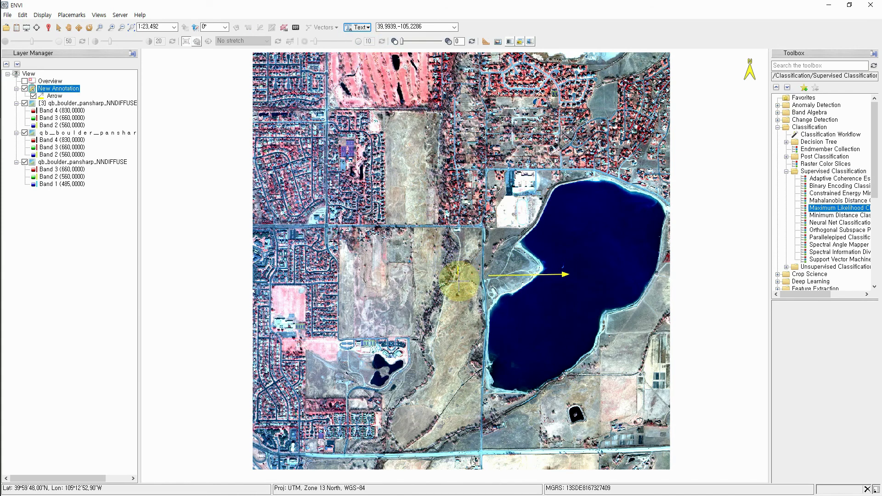
text(Reservoir)
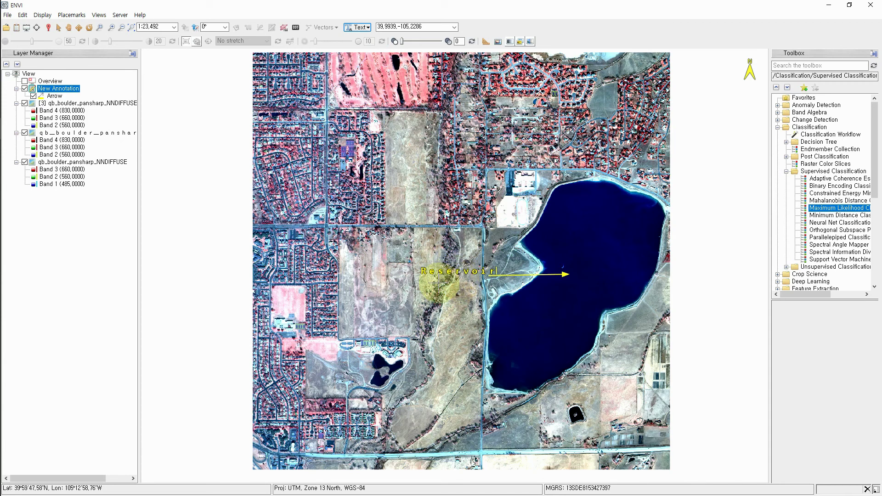
click(439, 283)
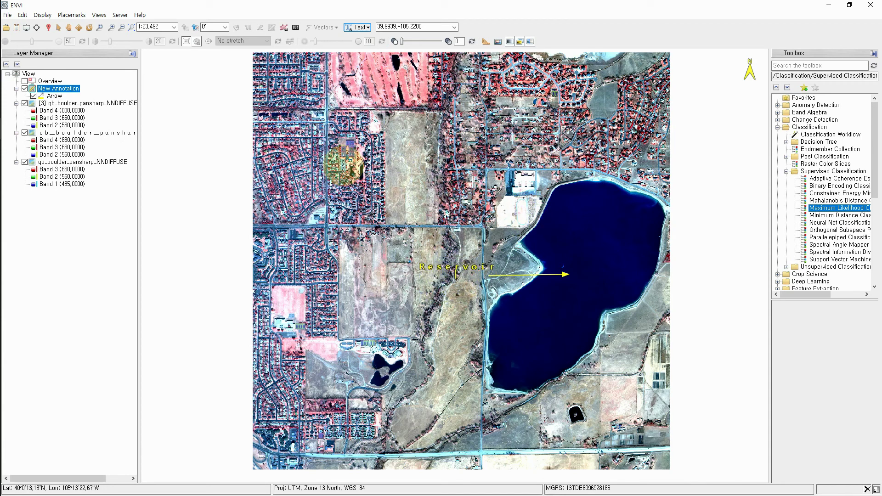
Finish the "Reservoir" text annotation on one line and shift it slightly southwest to line up with the arrow's tail
click(455, 266)
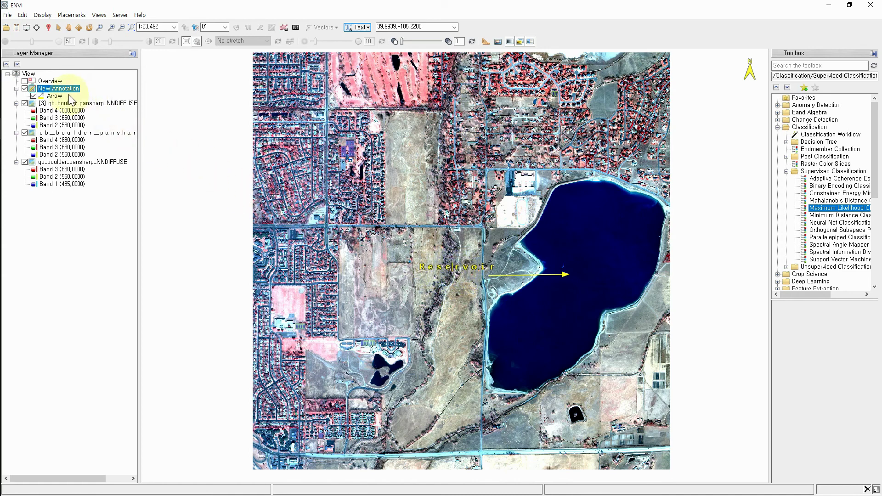
key(Return)
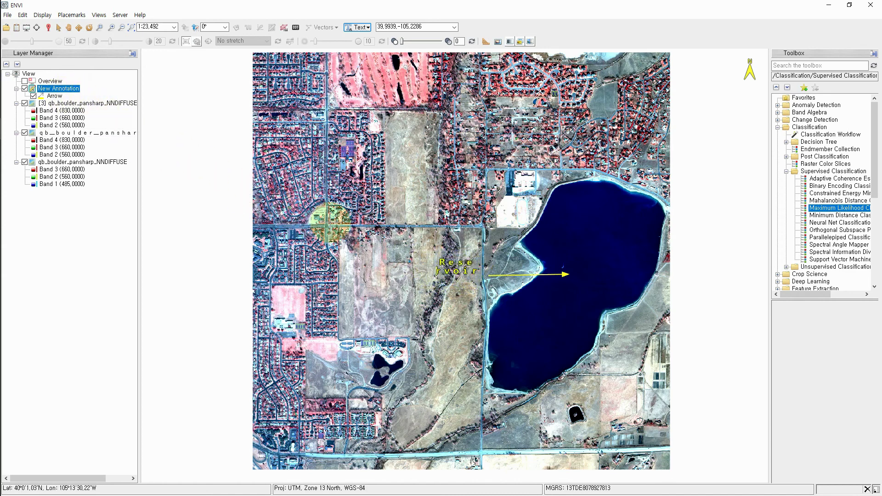
key(BackSpace)
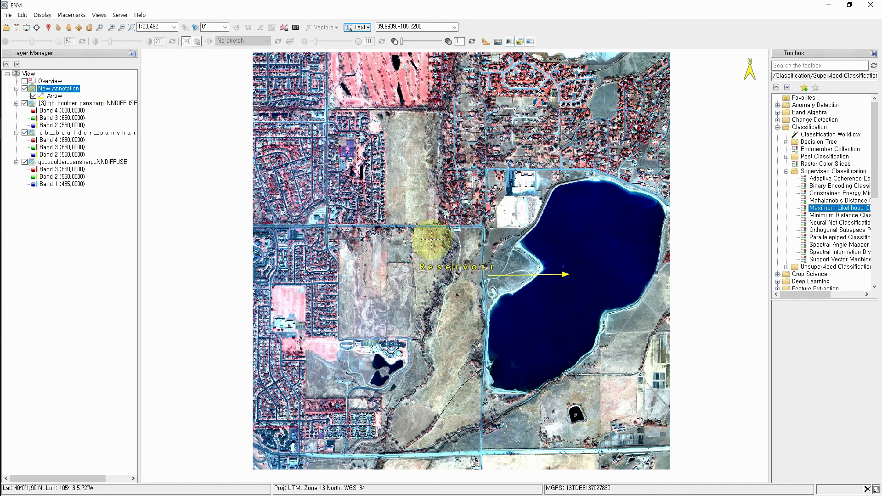
click(485, 285)
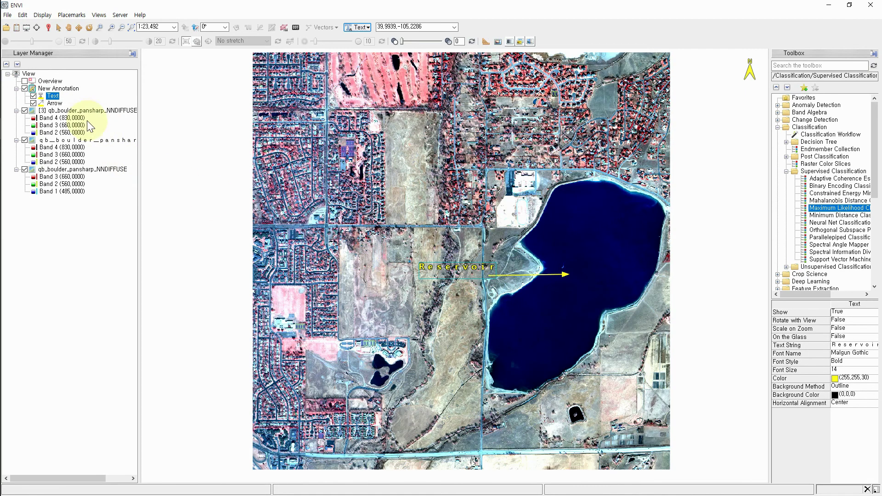
mouse_move(454, 271)
mouse_down()
mouse_move(422, 282)
mouse_move(436, 269)
mouse_move(453, 280)
mouse_move(443, 276)
mouse_up()
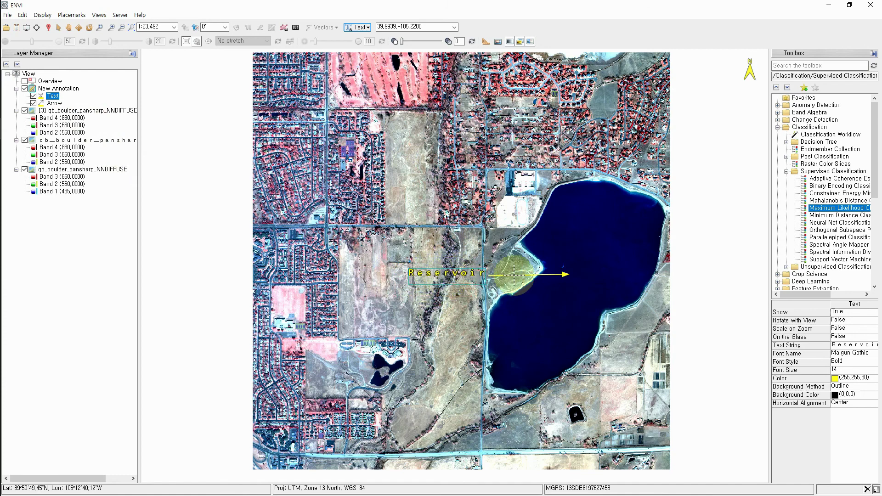
click(521, 275)
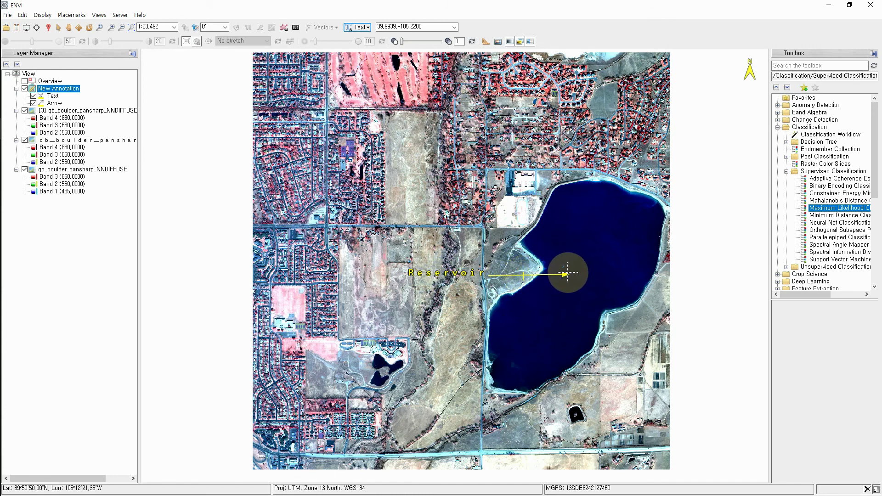
click(53, 96)
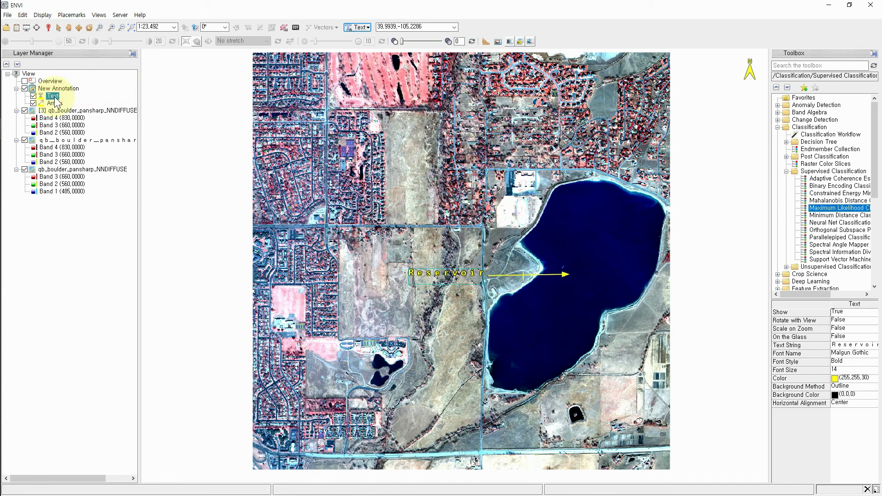
click(53, 103)
click(53, 97)
mouse_move(439, 273)
mouse_down()
mouse_move(419, 256)
mouse_move(438, 271)
mouse_up()
Move the arrow's head farther northeast within the lake, keeping its tail at the label, and check the arrow's properties window
click(54, 103)
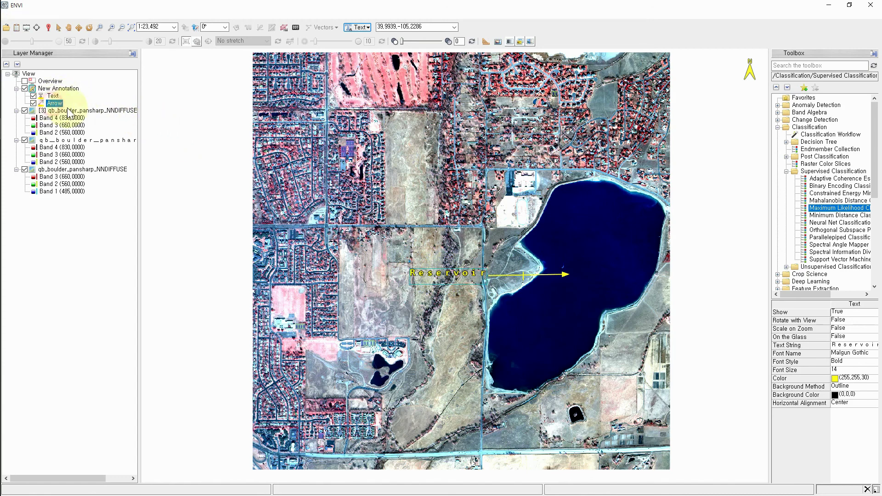
mouse_move(562, 274)
mouse_down()
mouse_move(557, 263)
mouse_move(581, 290)
mouse_move(565, 270)
mouse_move(583, 240)
mouse_move(596, 240)
mouse_up()
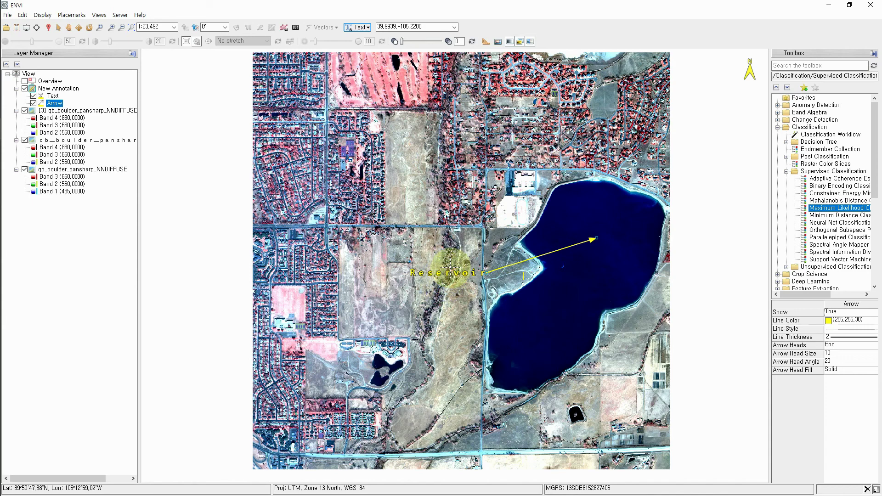
right_click(58, 104)
click(83, 143)
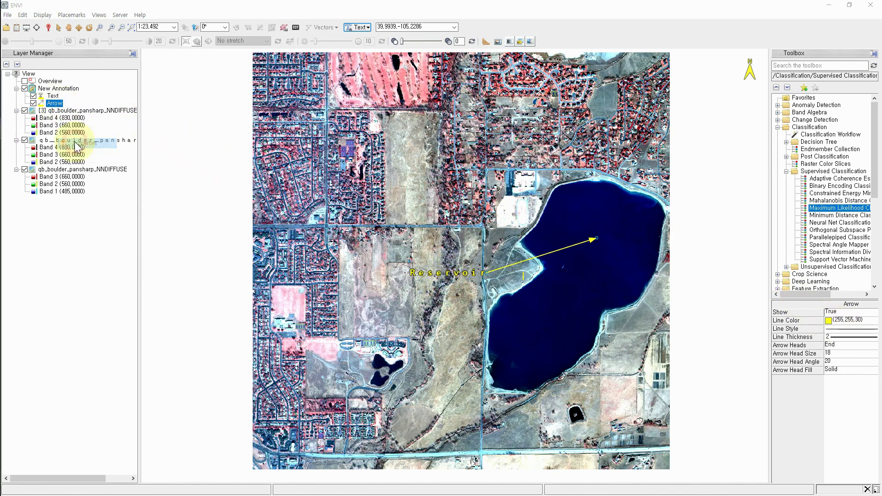
drag(583, 77, 528, 76)
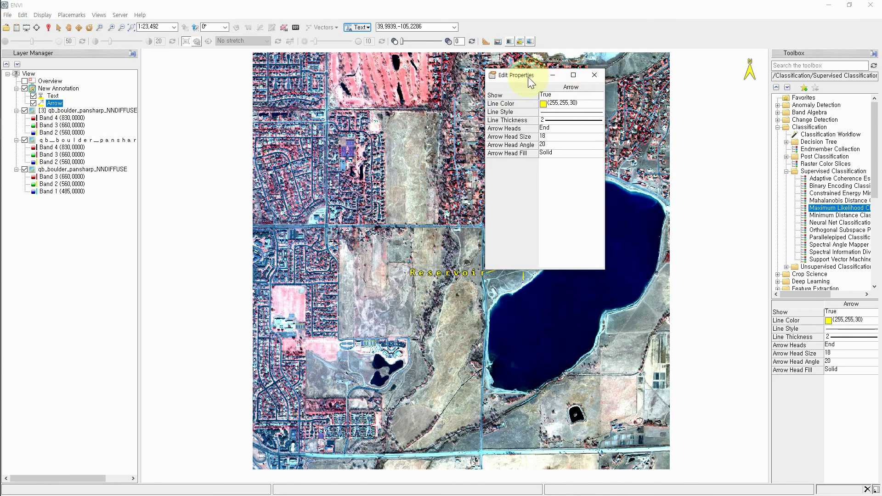
click(593, 76)
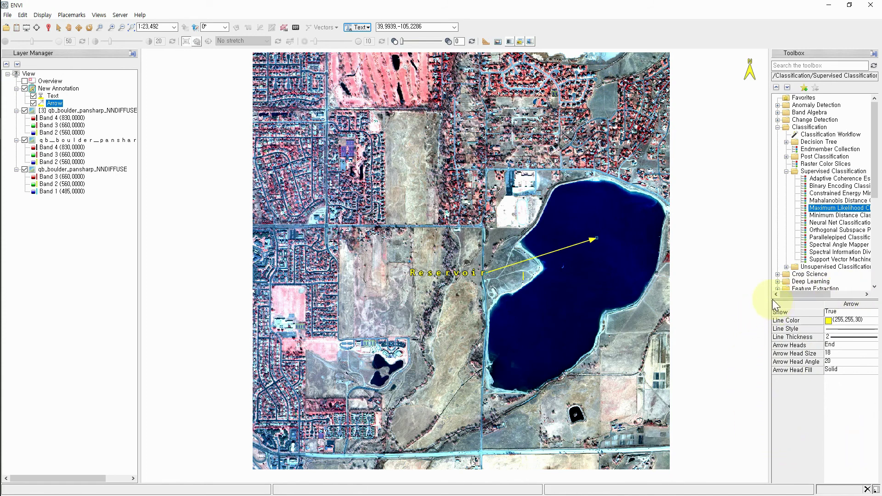
Set the arrow's line thickness to 4 and its line color to light red (255,116,116)
click(857, 337)
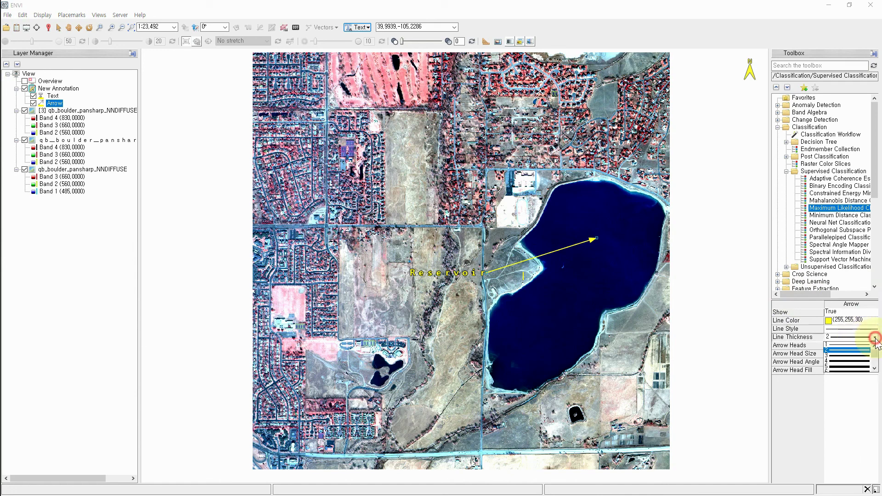
click(849, 361)
click(846, 320)
click(873, 321)
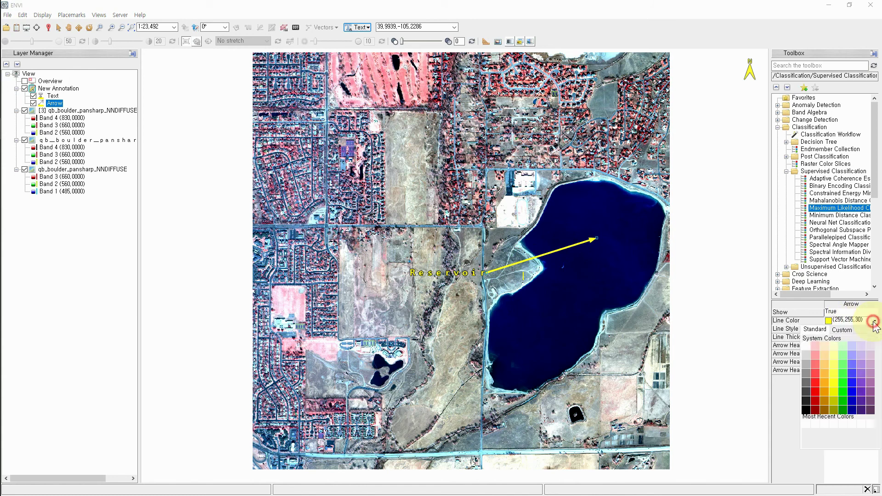
click(818, 361)
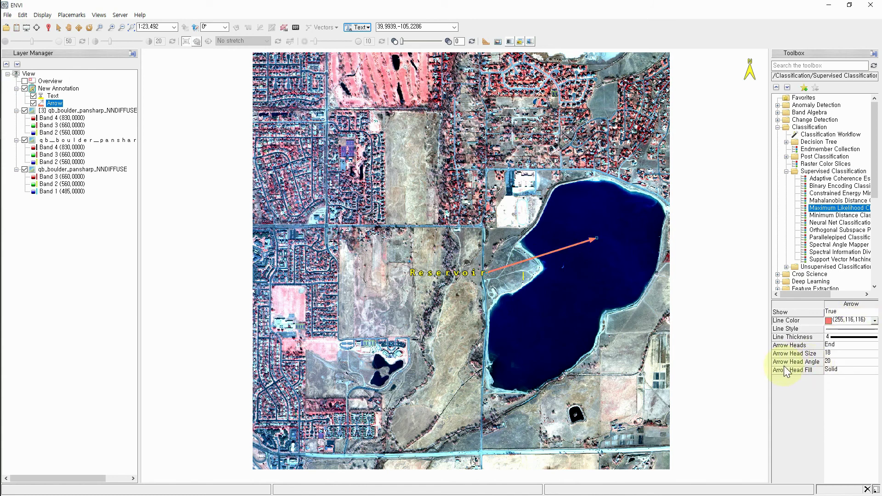
Add an Image Magnifier over the white buildings northwest of the lake, with its inset near the image's northwest corner reduced to about 0.91 zoom
click(354, 28)
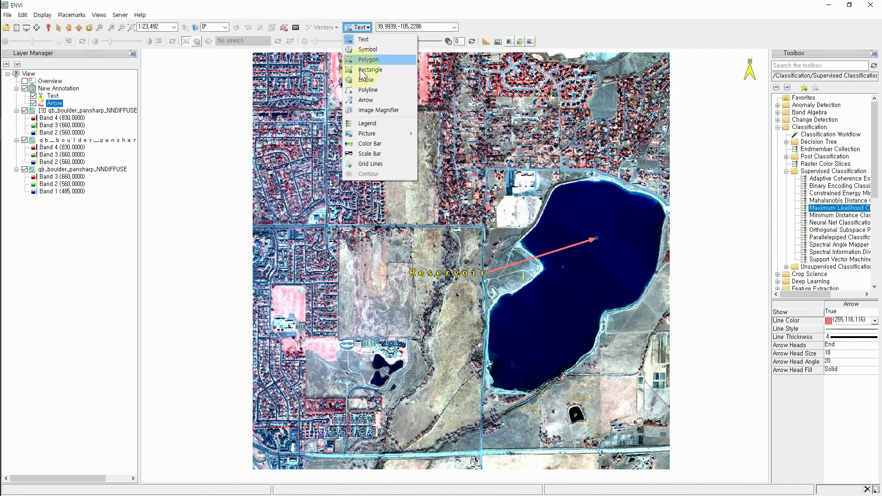
click(377, 111)
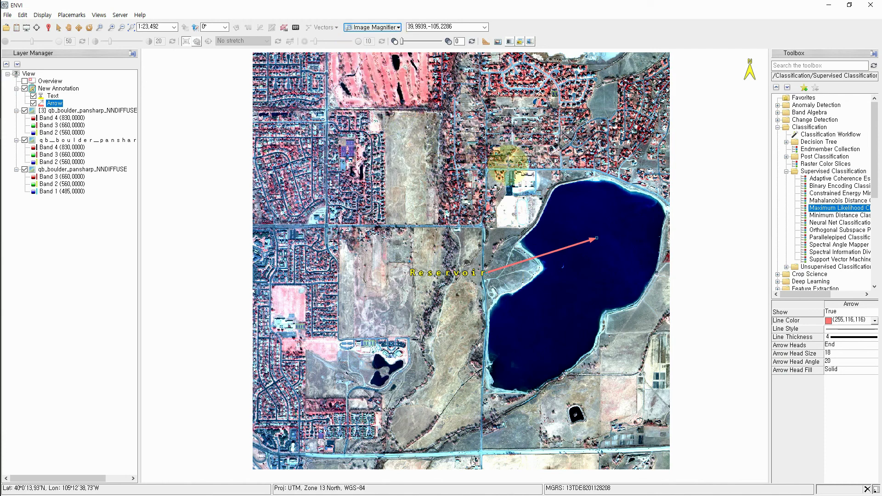
drag(503, 162, 549, 205)
drag(597, 124, 351, 186)
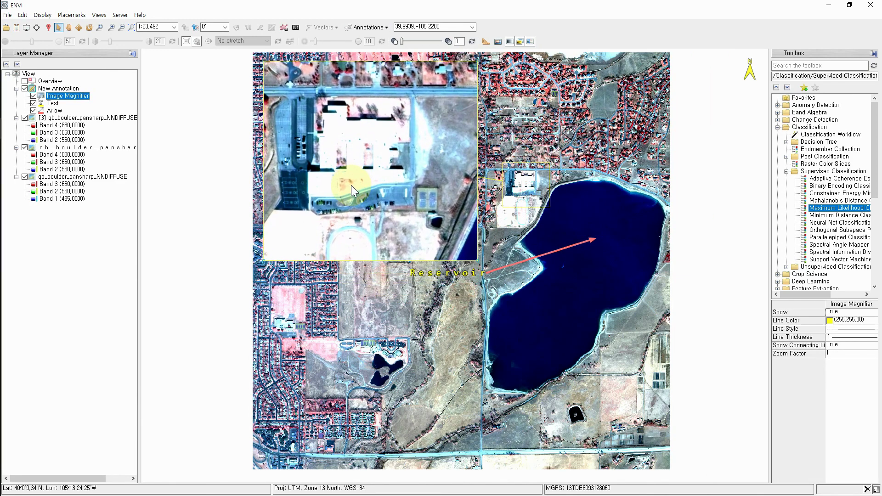
drag(478, 260, 452, 243)
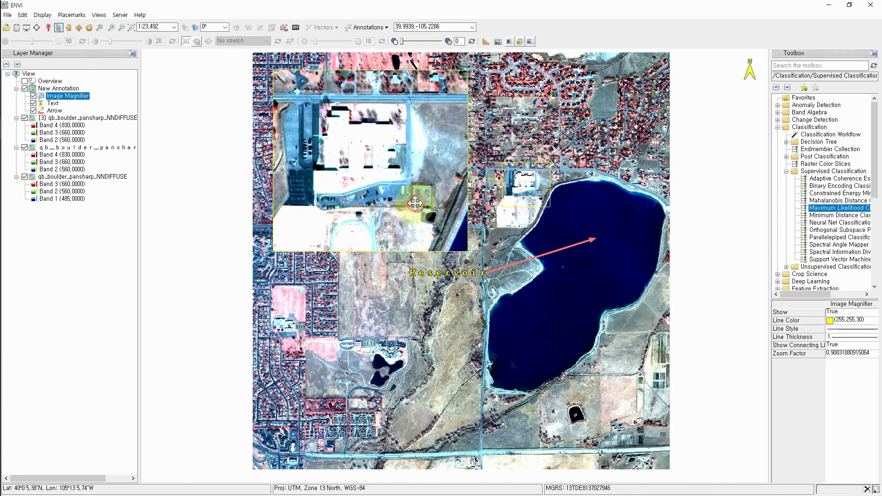
Add Grid Lines over the image and set the grid's text color to red (255,72,72)
click(371, 29)
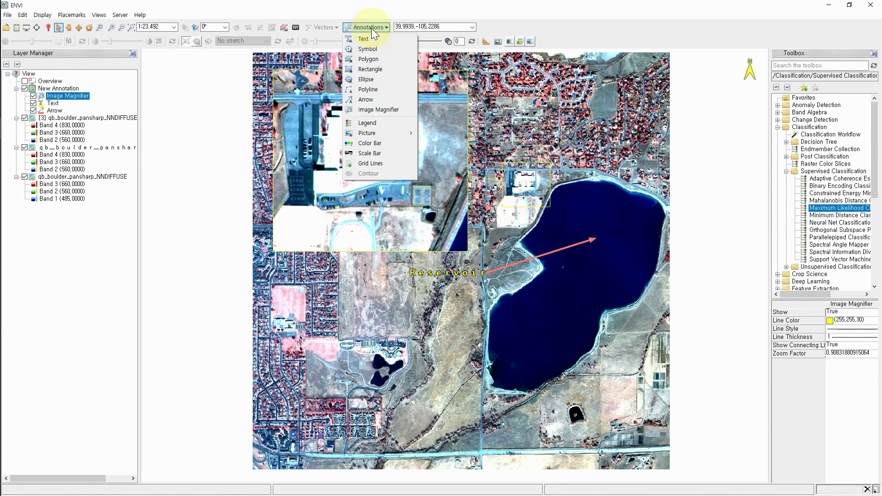
click(377, 163)
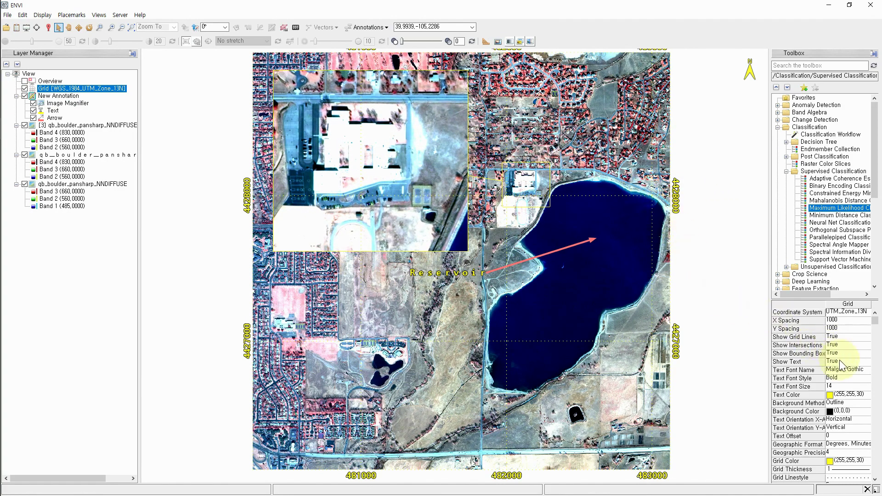
click(845, 396)
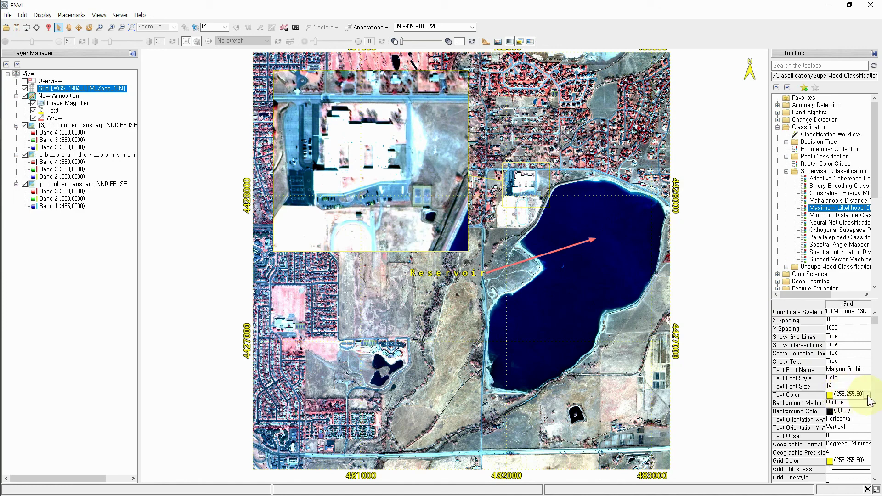
click(868, 396)
click(814, 422)
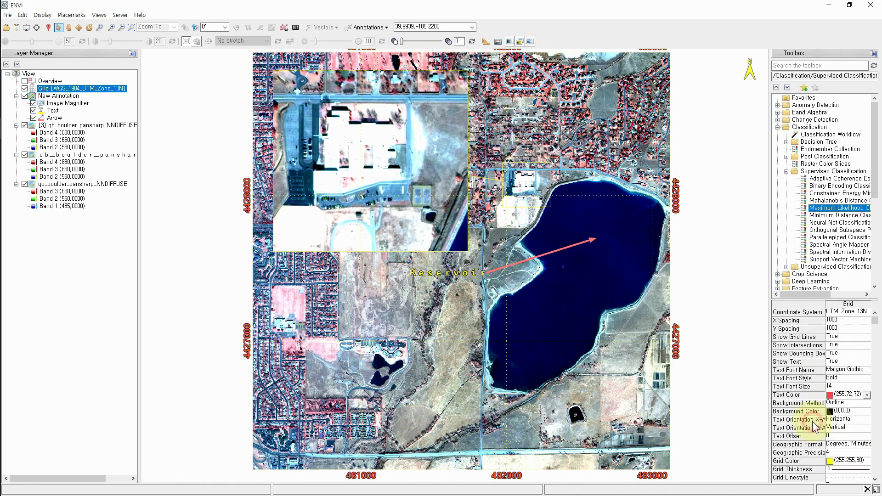
Set the grid line color to blue (29,29,255) and the grid thickness to 4
click(850, 461)
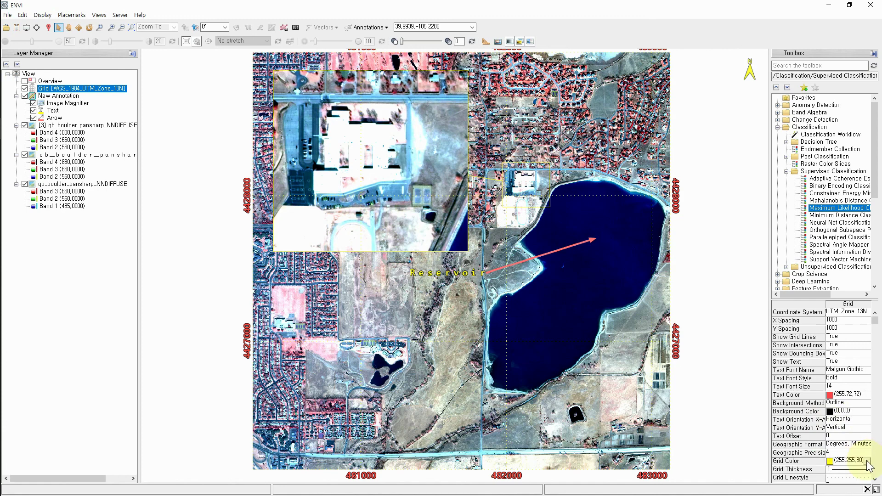
click(867, 461)
click(849, 430)
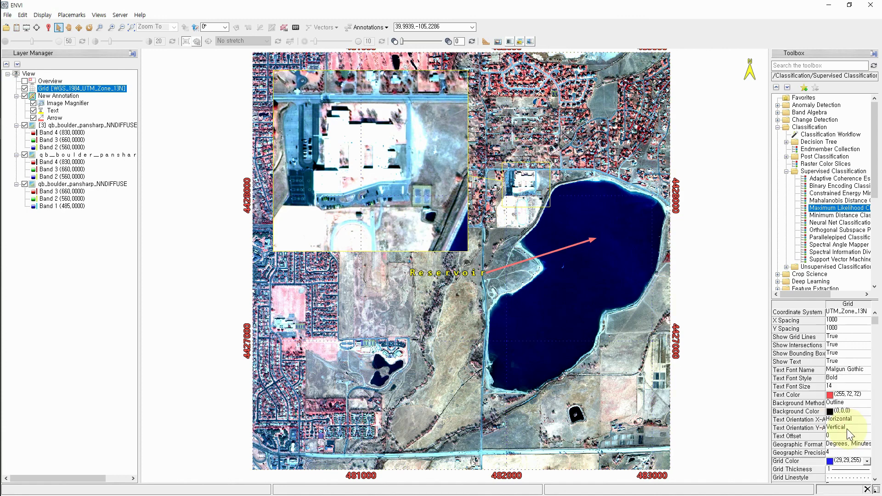
scroll(837, 457, down, 1)
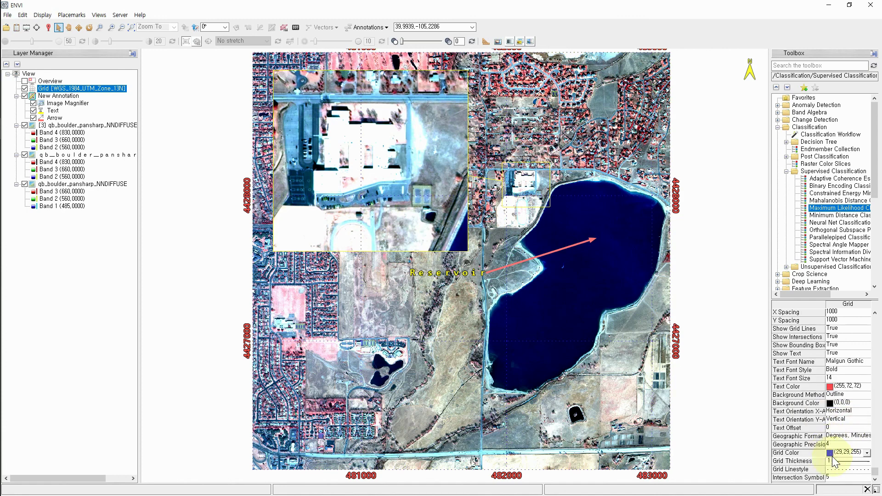
click(843, 463)
click(867, 462)
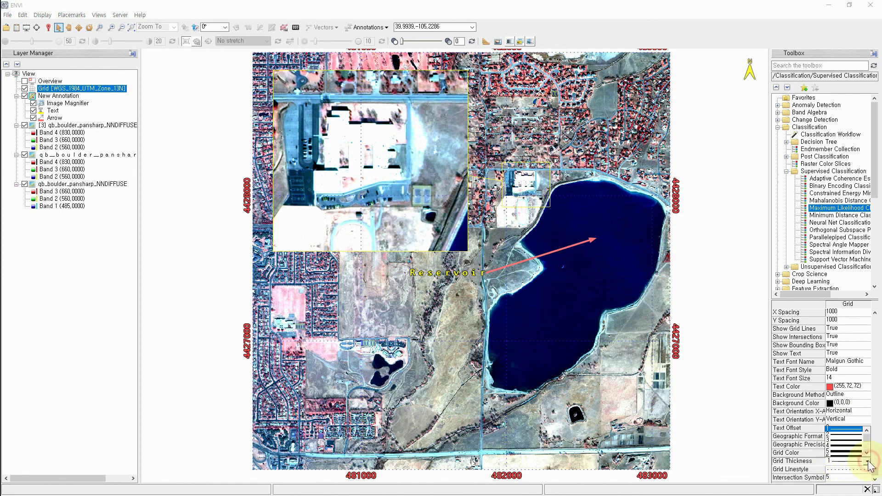
click(842, 439)
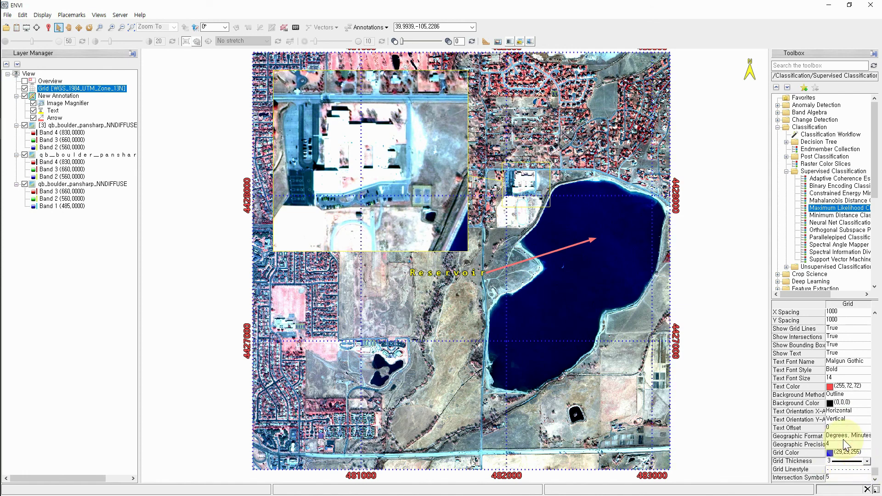
click(868, 461)
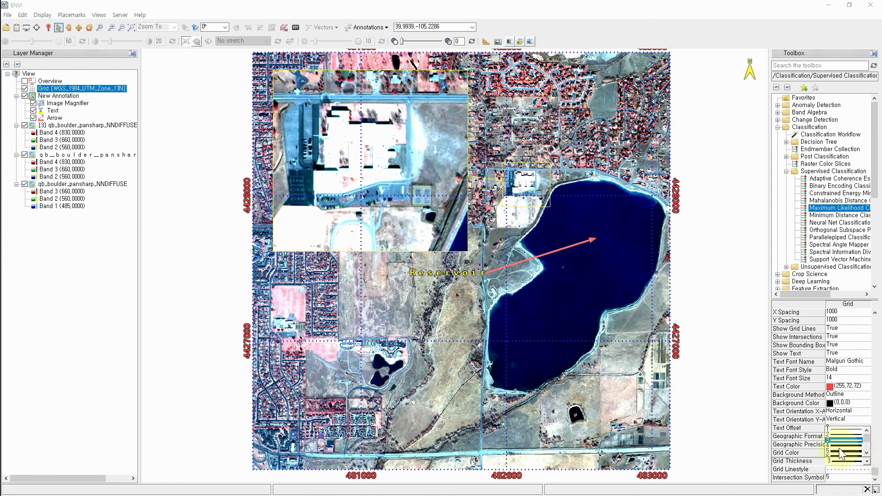
click(839, 446)
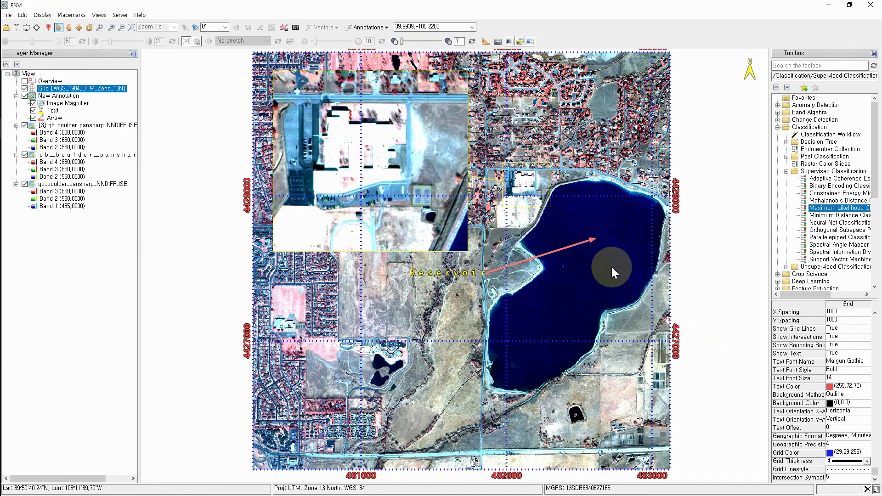
Chip the annotated view to a new PowerPoint presentation with the Square template, view the slide in PowerPoint, and return to ENVI
click(26, 28)
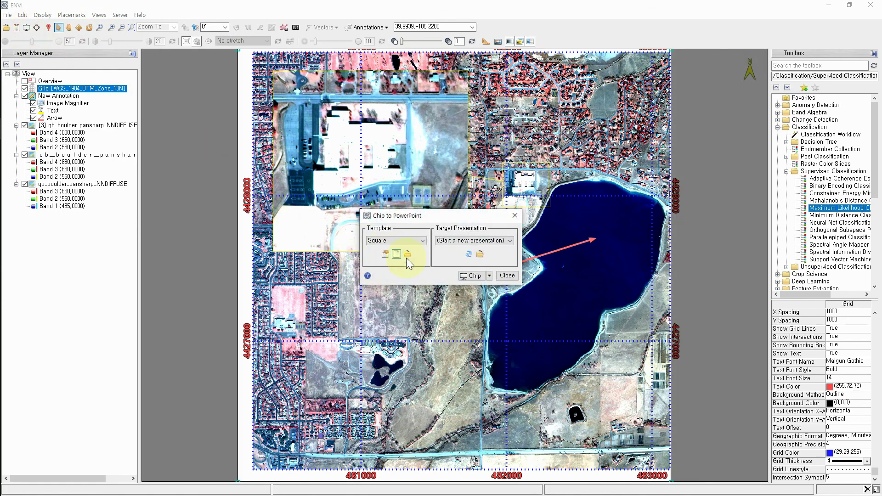
click(472, 276)
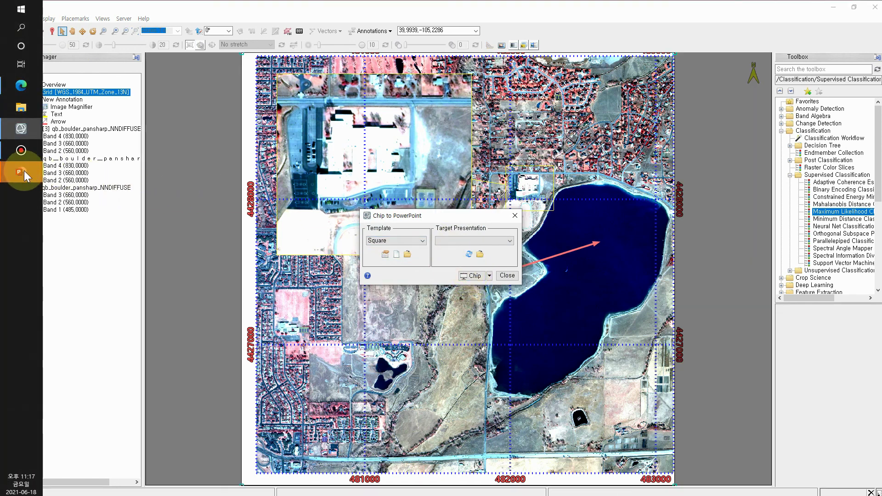
mouse_move(21, 171)
click(101, 219)
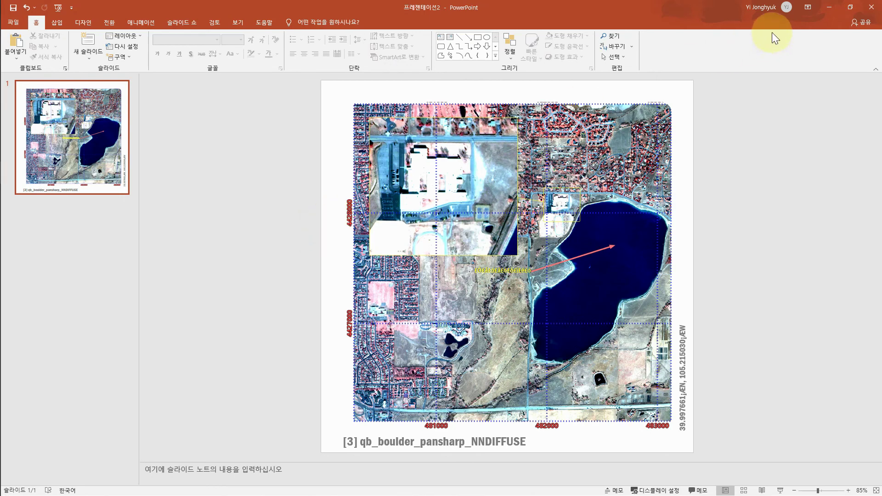
click(832, 9)
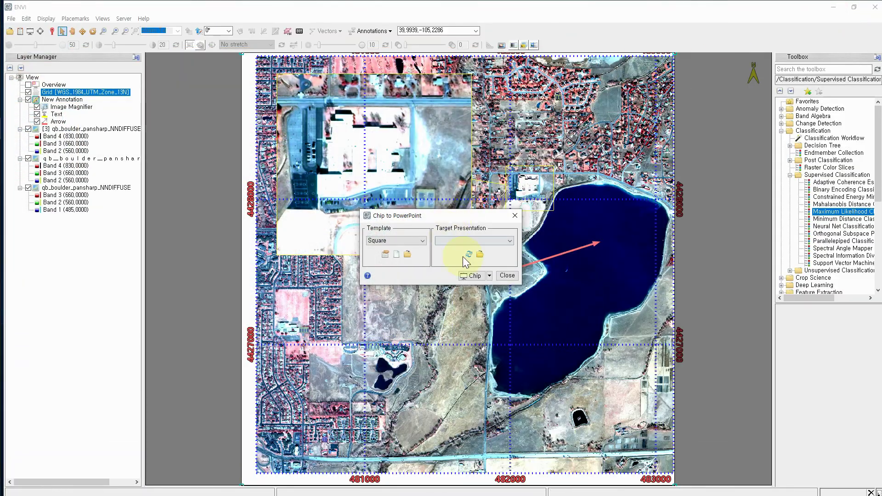
click(507, 275)
click(11, 18)
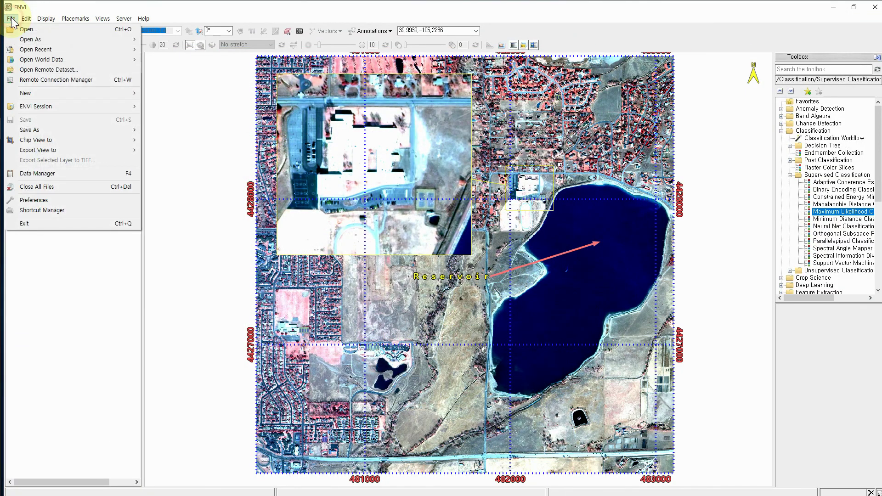
mouse_move(80, 139)
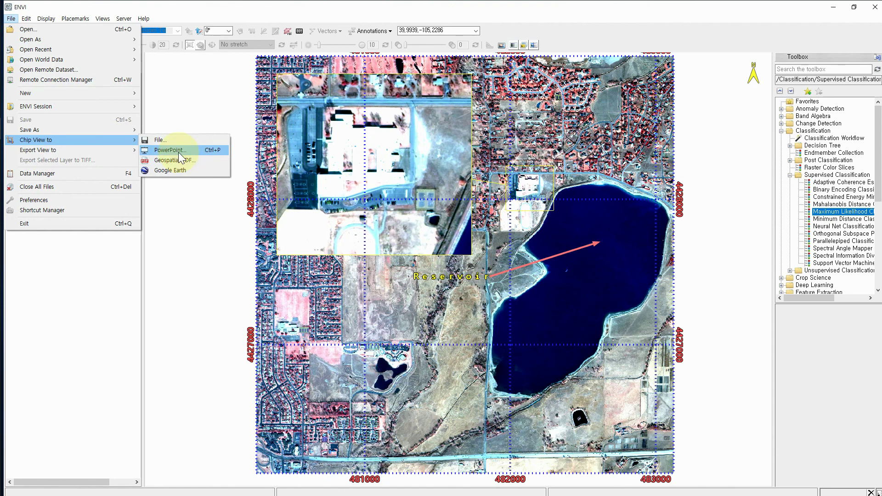
click(390, 299)
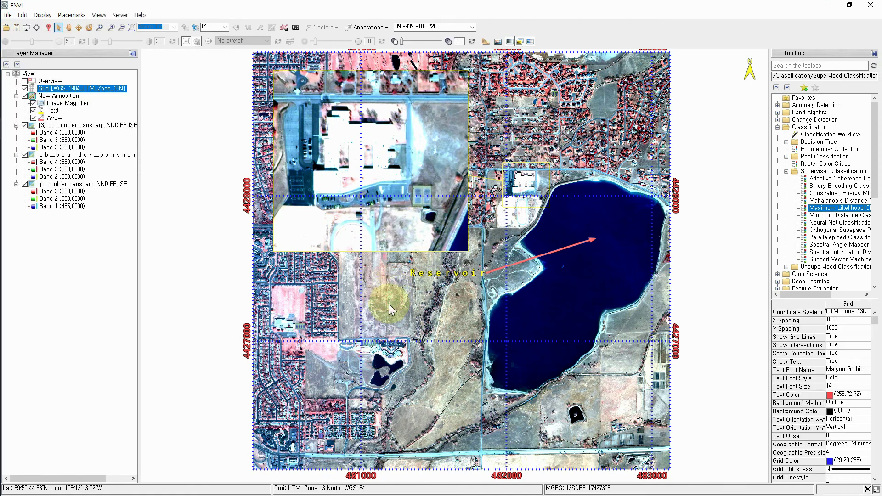